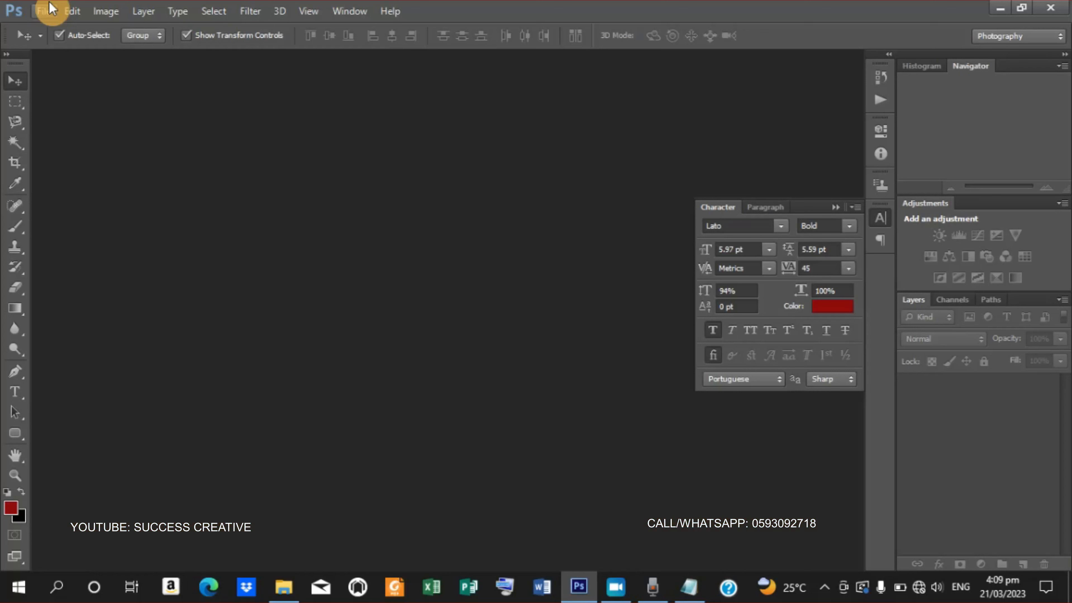
- Review the image files in the Church flyer modern folder and return to Photoshop
left_click(46, 11)
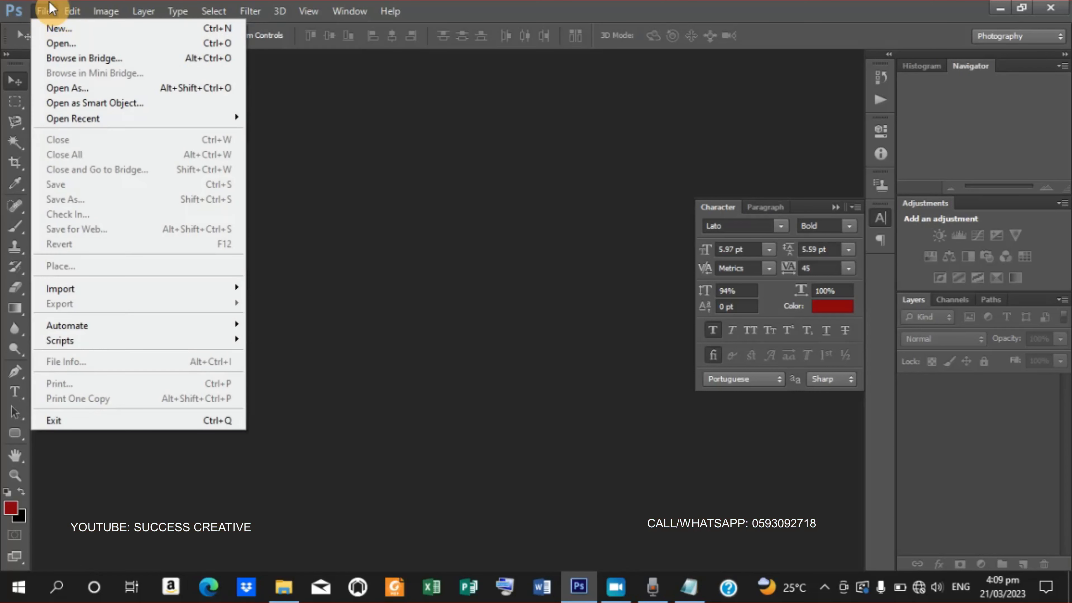
left_click(254, 122)
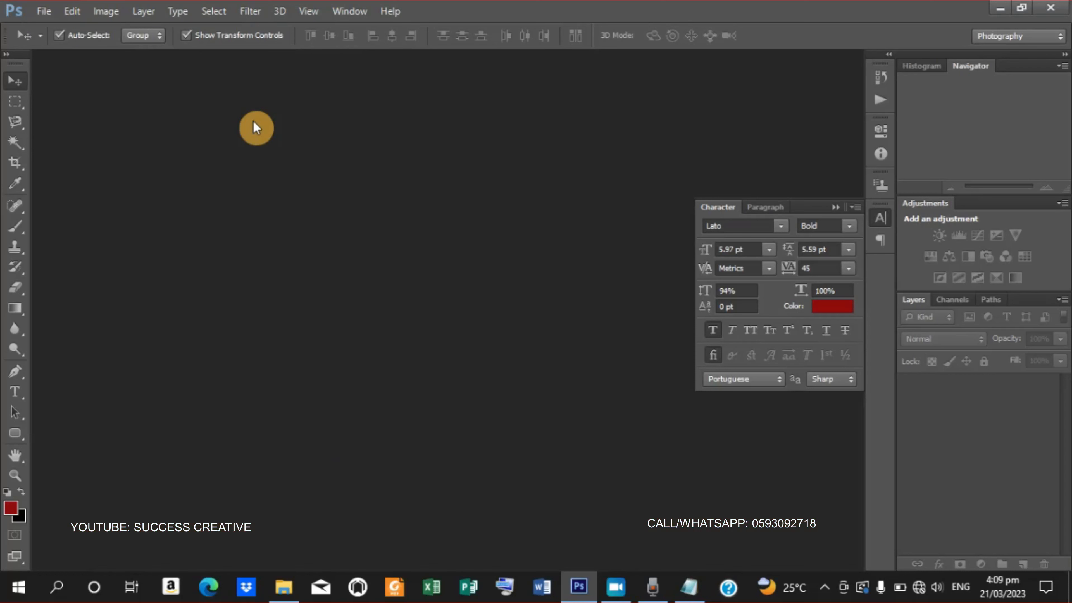
mouse_move(290, 580)
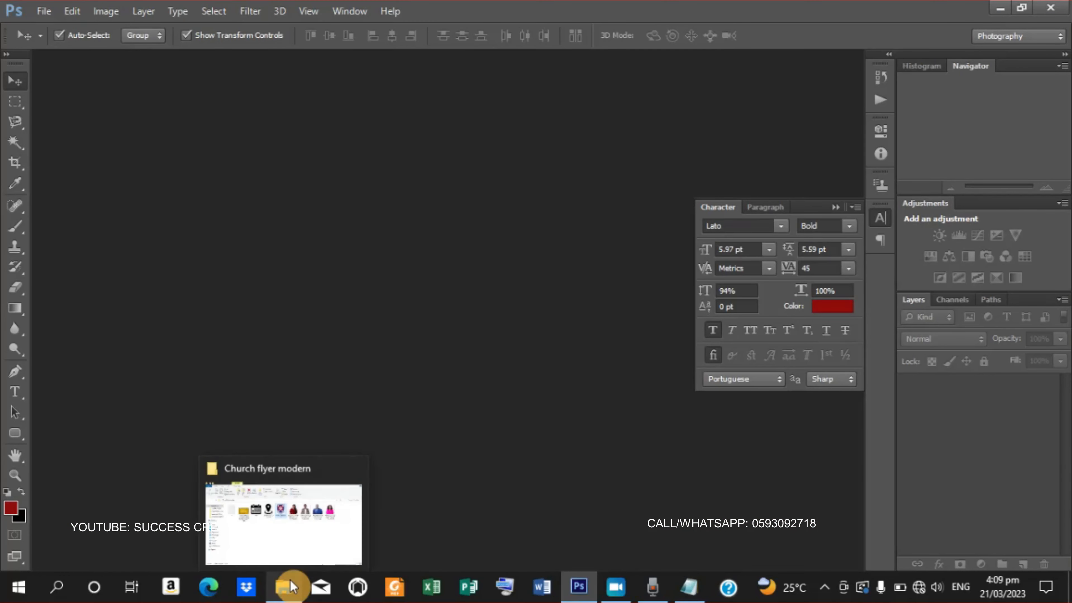
left_click(306, 531)
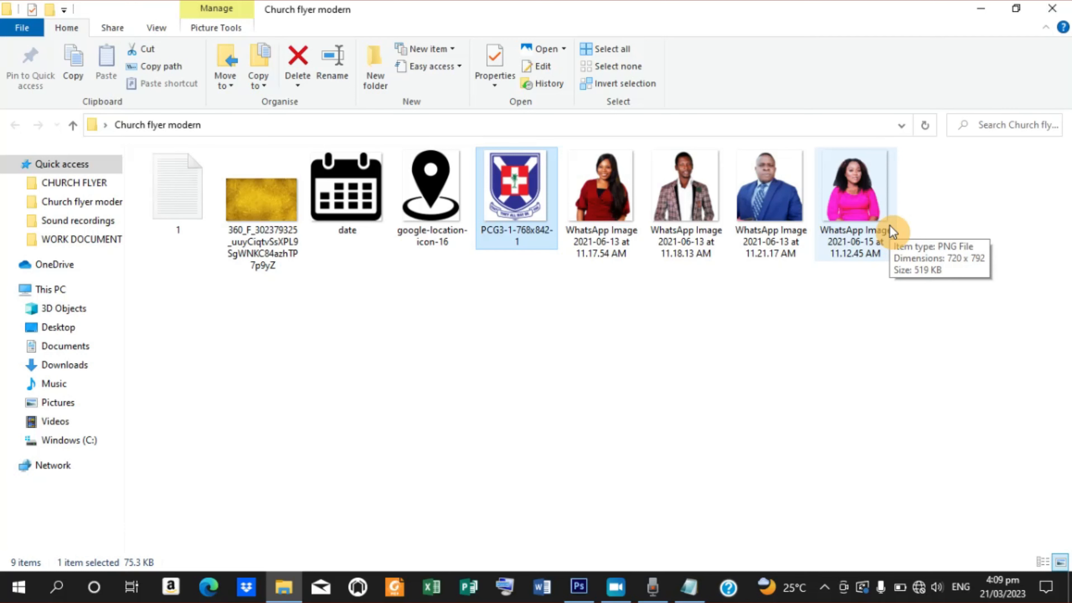
left_click(975, 18)
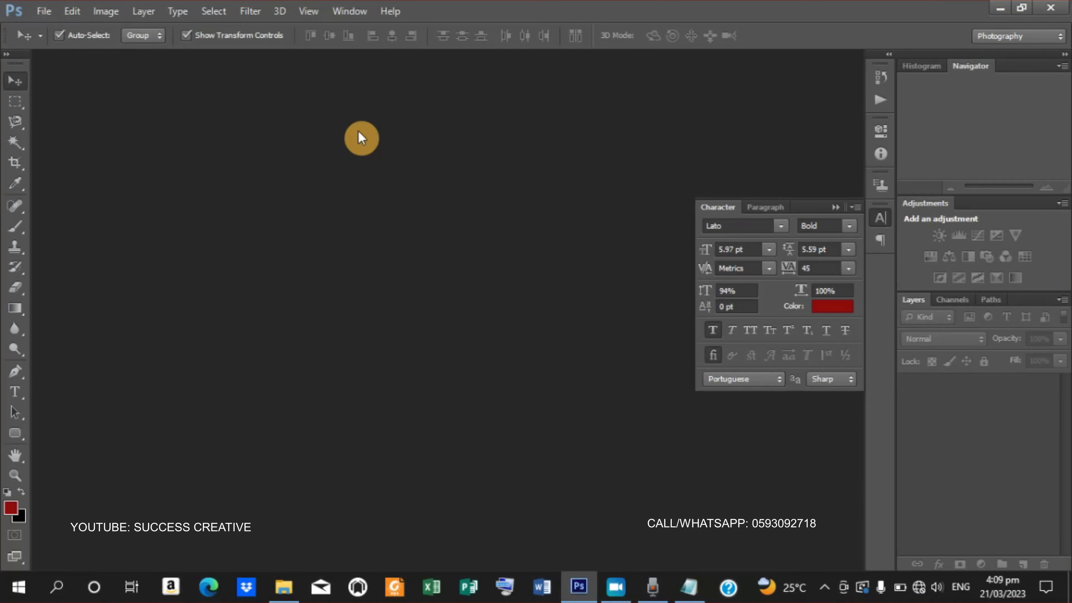
- Create a new document 8 cm wide and 10 cm high at 200 pixels/inch in RGB Color with a white background
left_click(44, 11)
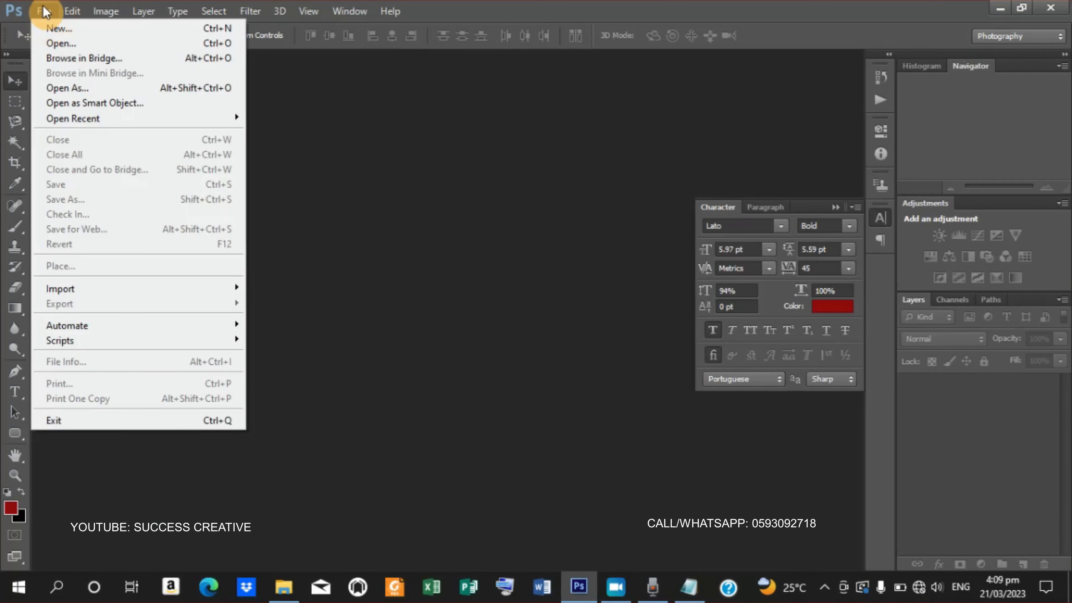
left_click(40, 29)
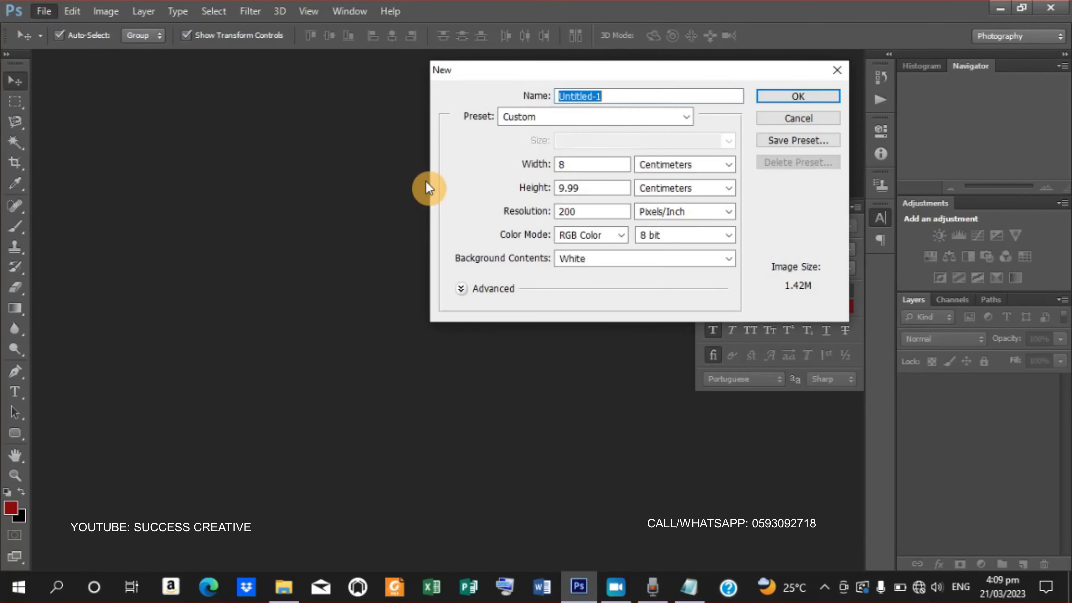
left_click(572, 164)
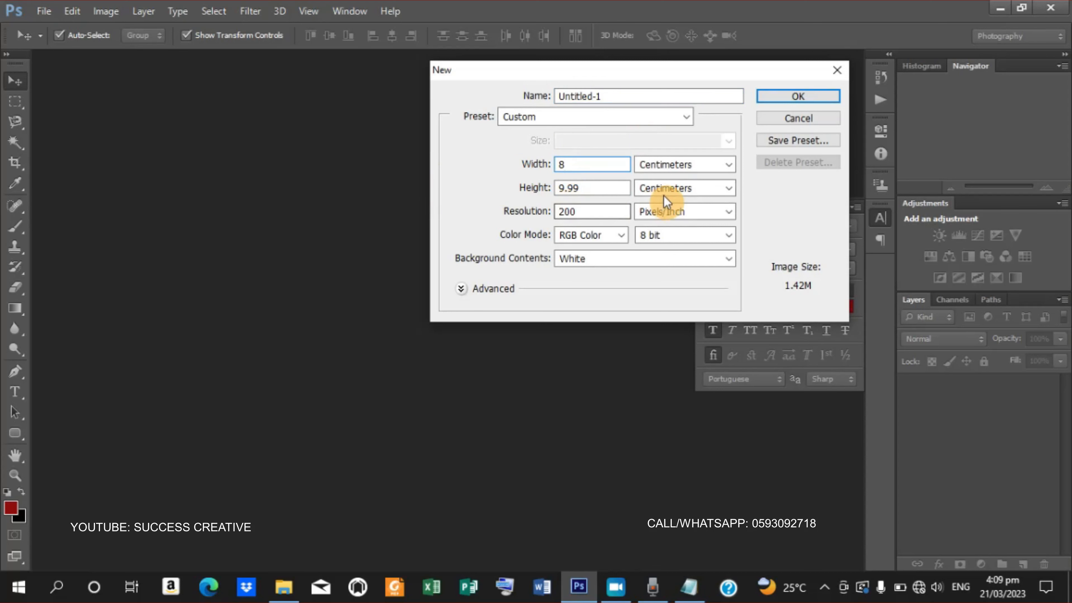
left_click(587, 188)
type("1")
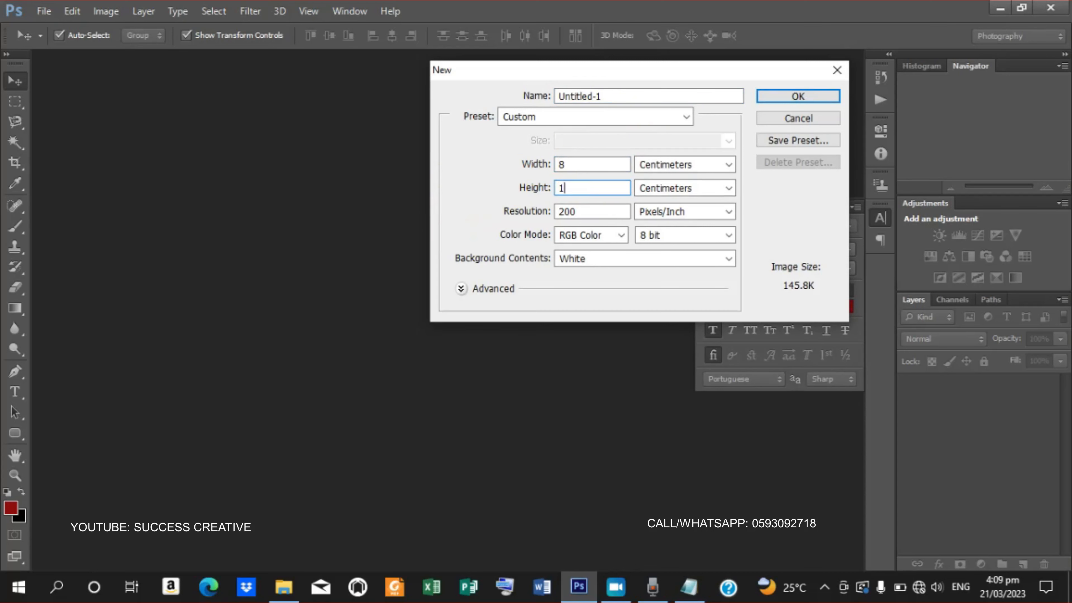
type("0")
key("Tab")
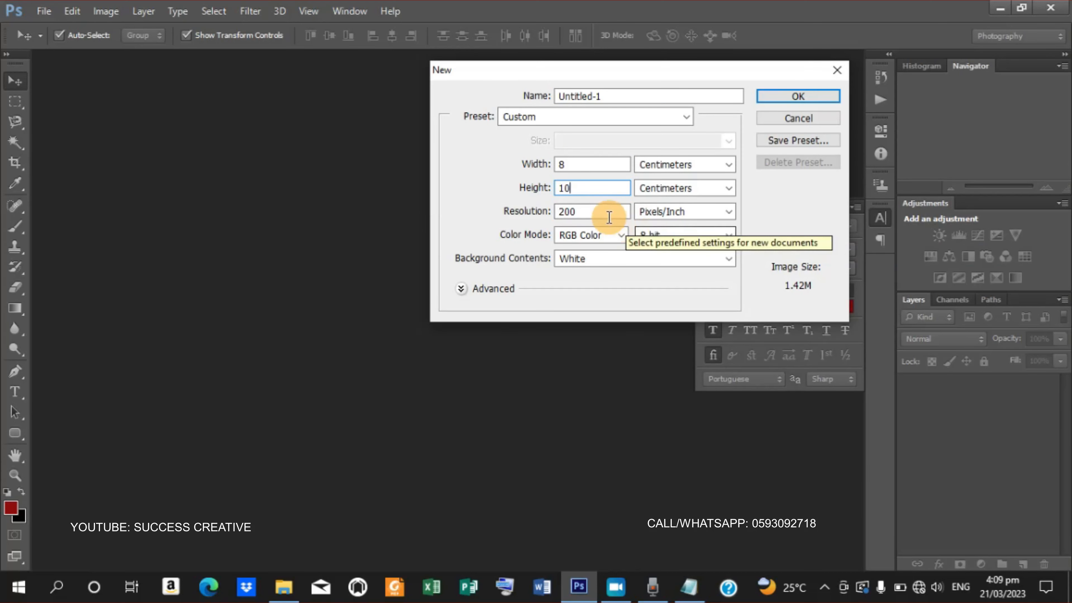
type("20")
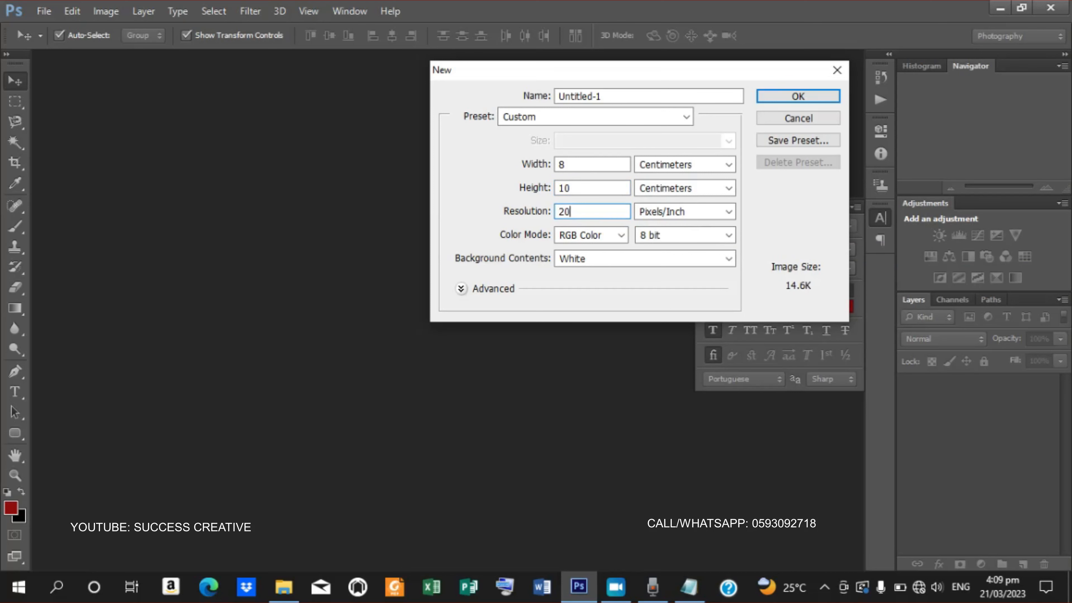
type("0")
left_click(623, 236)
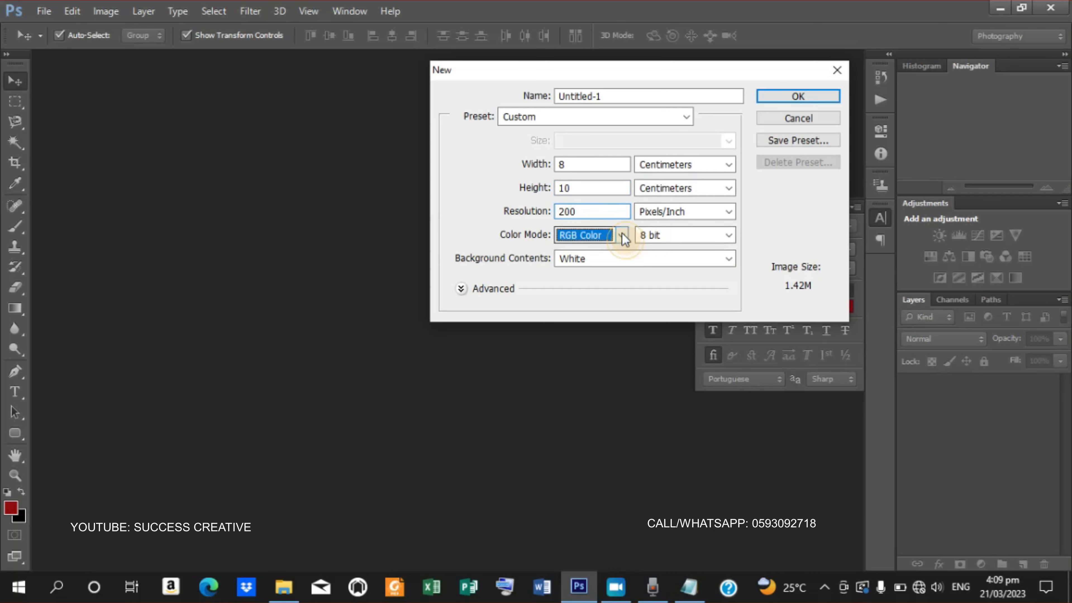
left_click(590, 277)
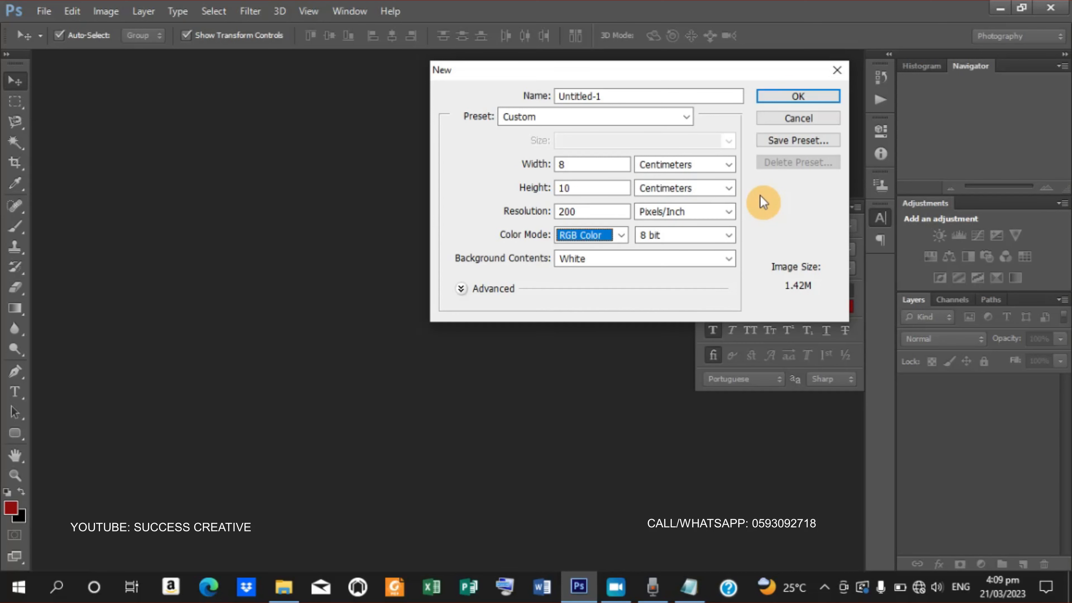
left_click(787, 97)
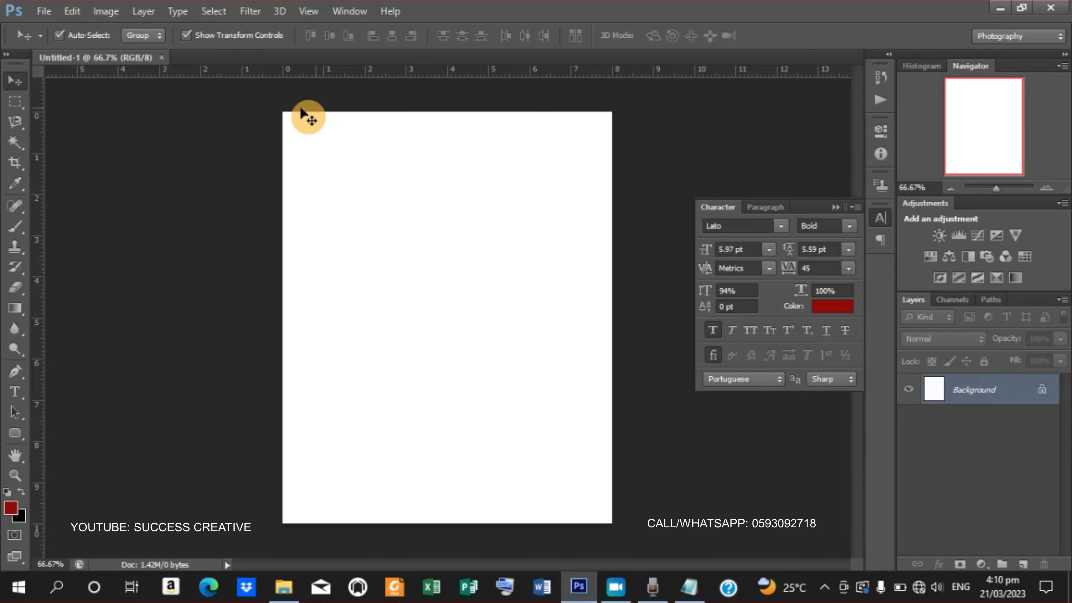
- Place "WhatsApp Image 2021-06-13 at 11.17.54 AM" on the canvas and scale it proportionally about its centre to about 29.4%
left_click(50, 17)
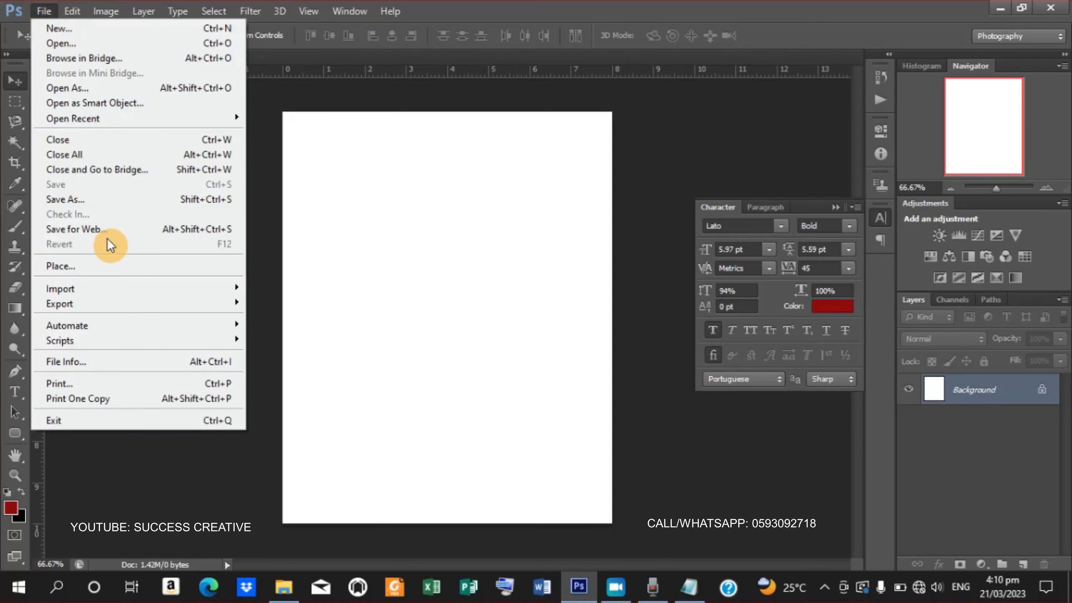
left_click(111, 266)
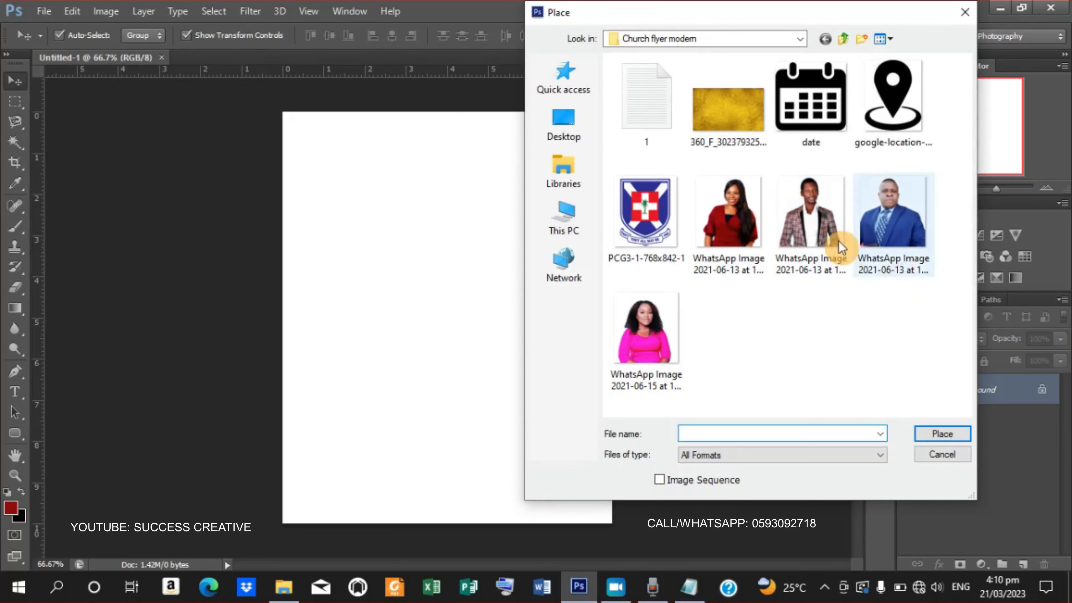
left_click(746, 227)
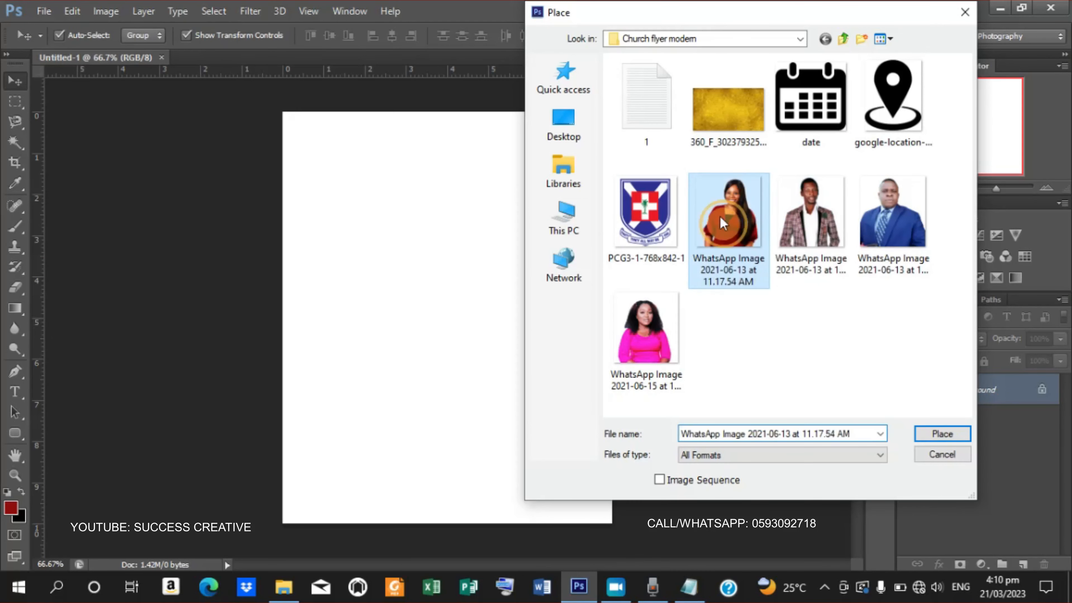
left_click(936, 437)
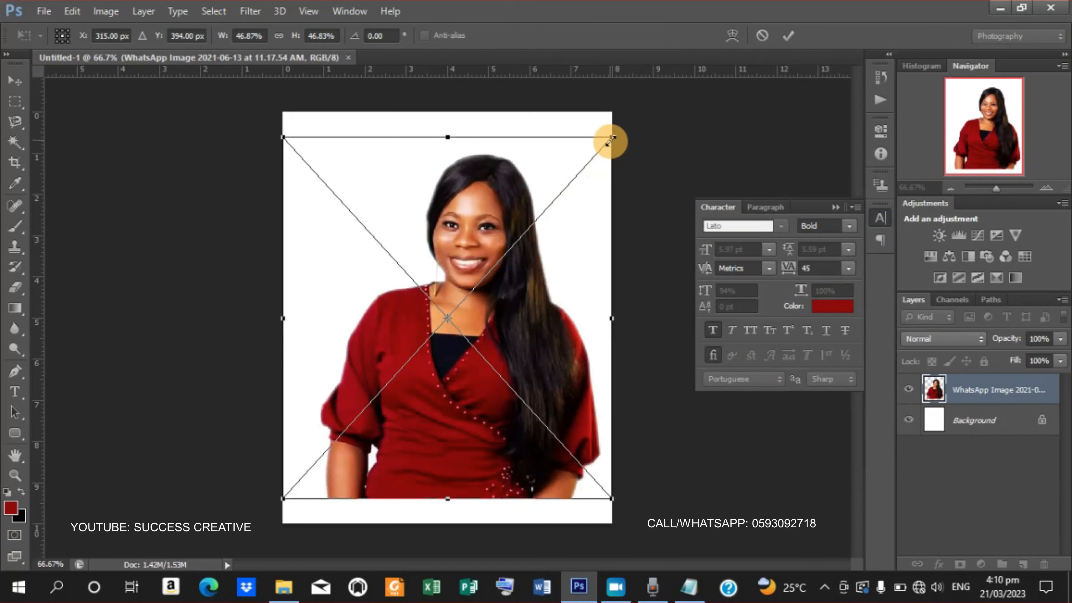
left_click_drag(610, 139, 549, 205)
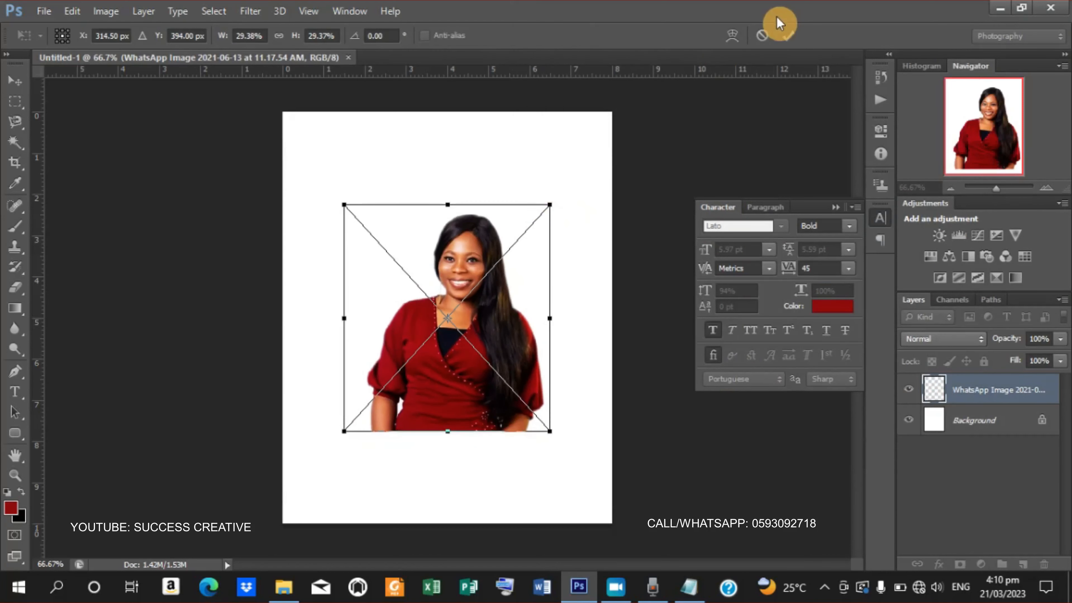
left_click(789, 33)
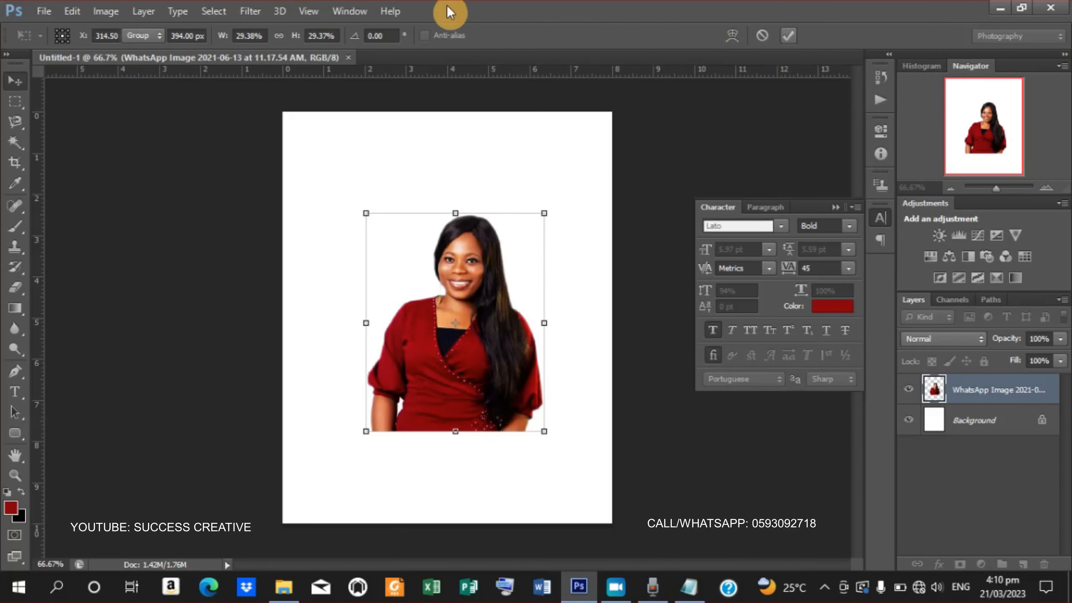
- Place "WhatsApp Image 2021-06-13 at 11.18.13 AM" on the canvas and scale it proportionally about its centre to about 24.1%
left_click(43, 11)
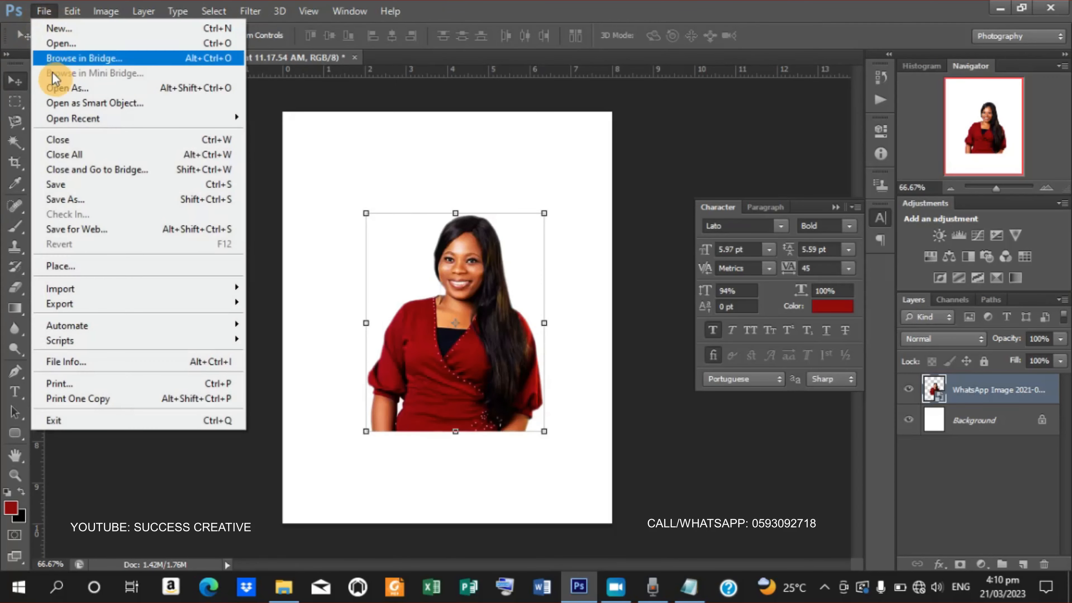
left_click(70, 267)
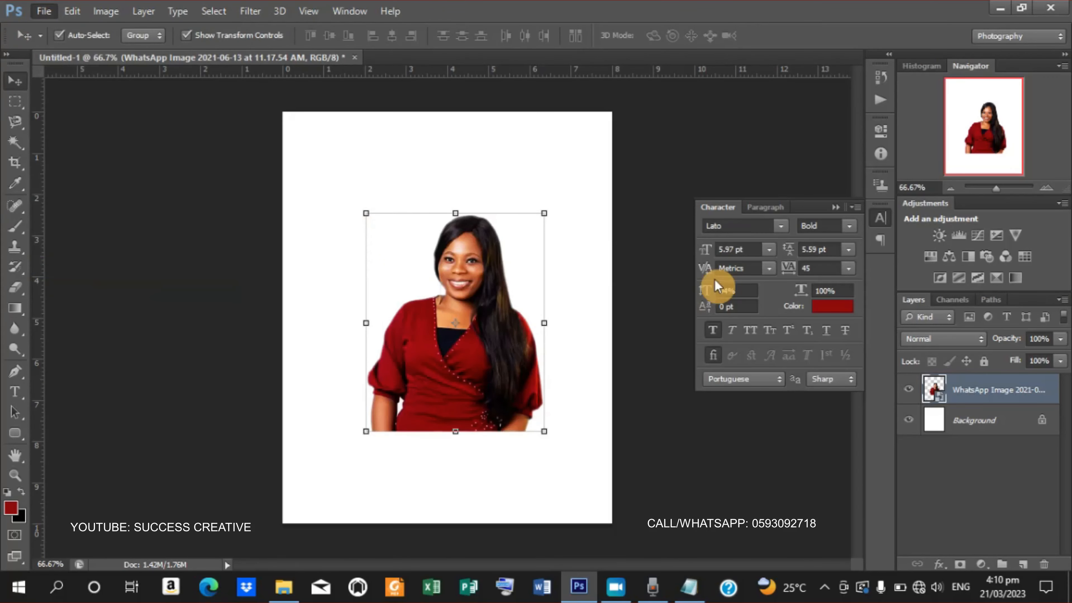
left_click(825, 221)
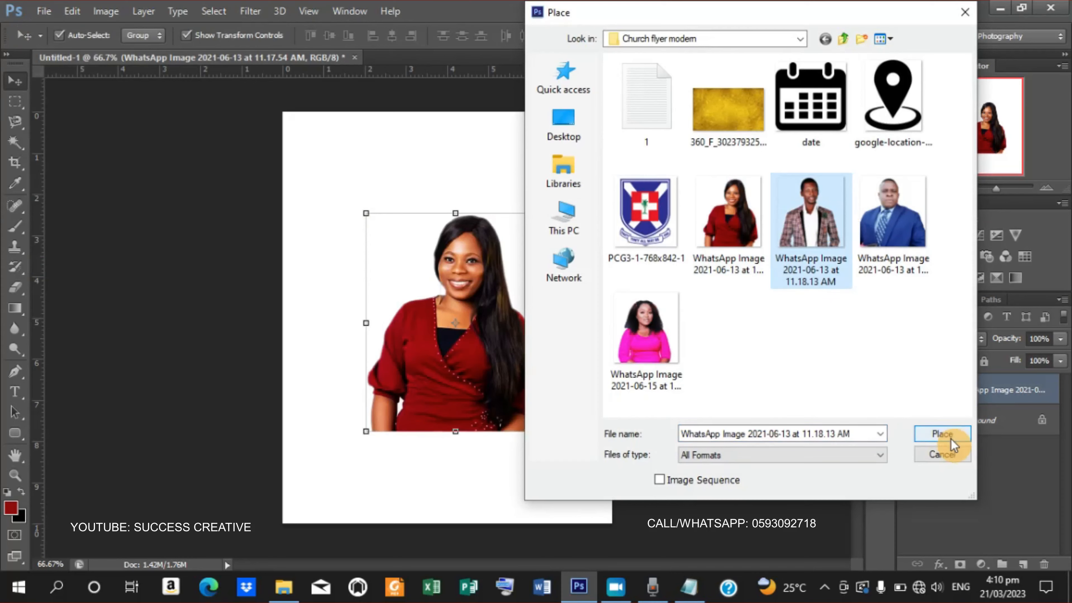
left_click(943, 434)
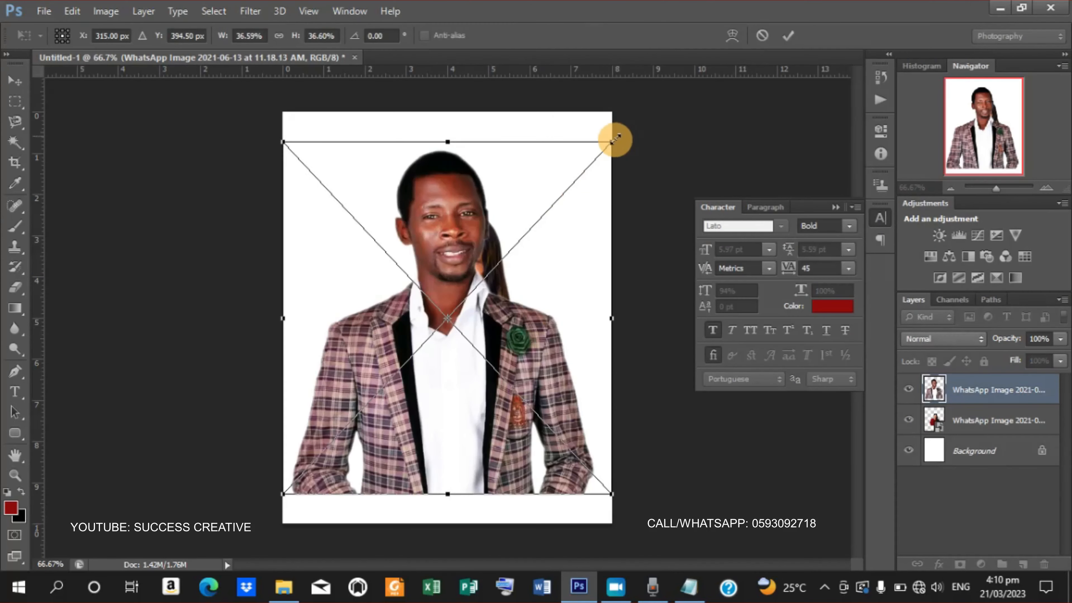
left_click_drag(612, 141, 549, 187)
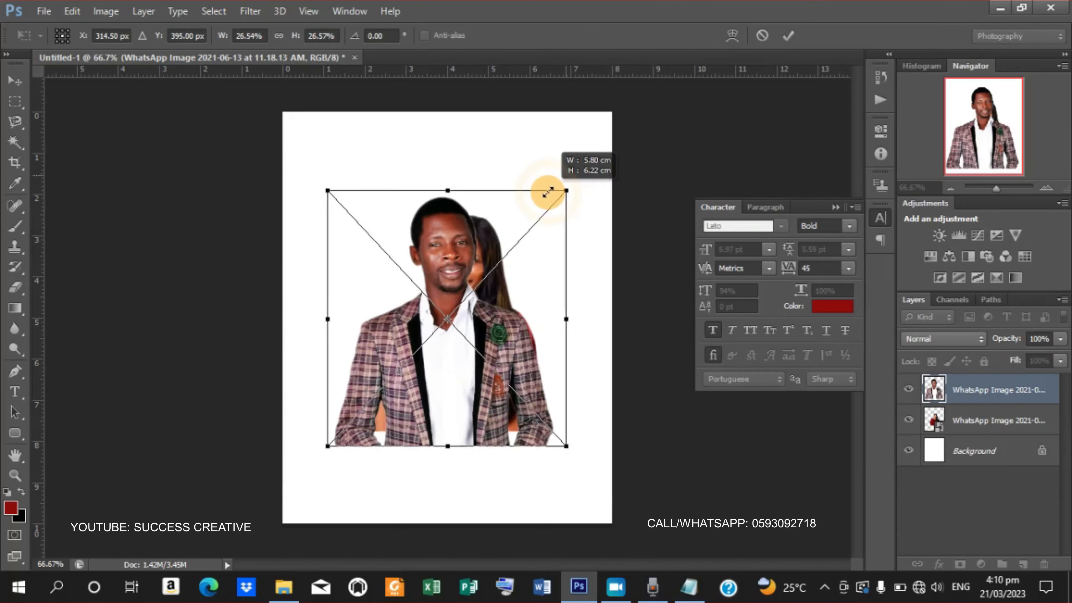
left_click(789, 37)
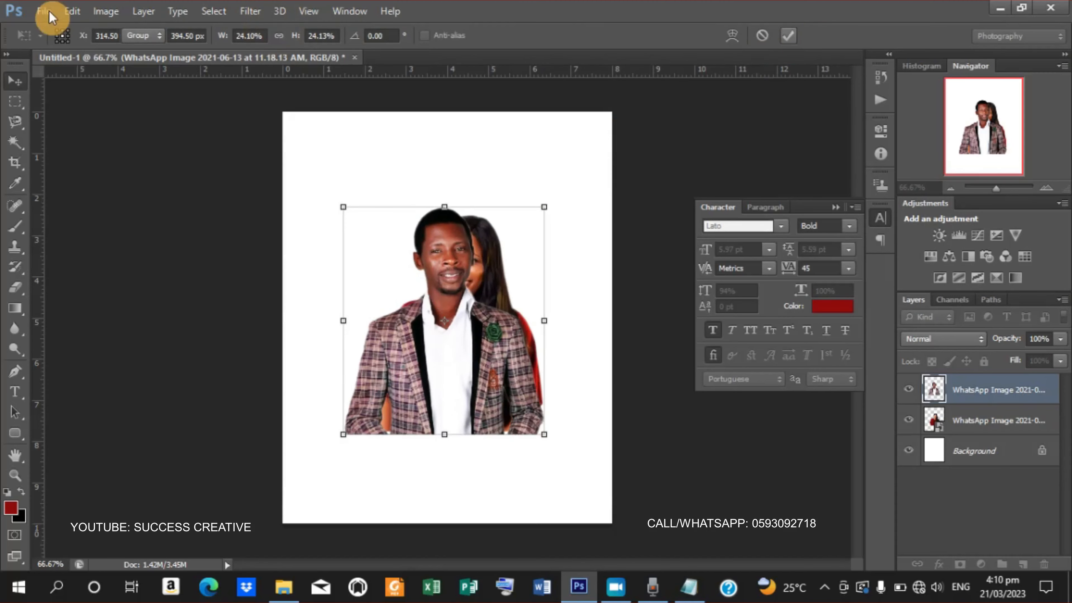
- Place "WhatsApp Image 2021-06-13 at 11.21.17 AM" on the canvas and scale it proportionally about its centre to about 18.7%
left_click(44, 12)
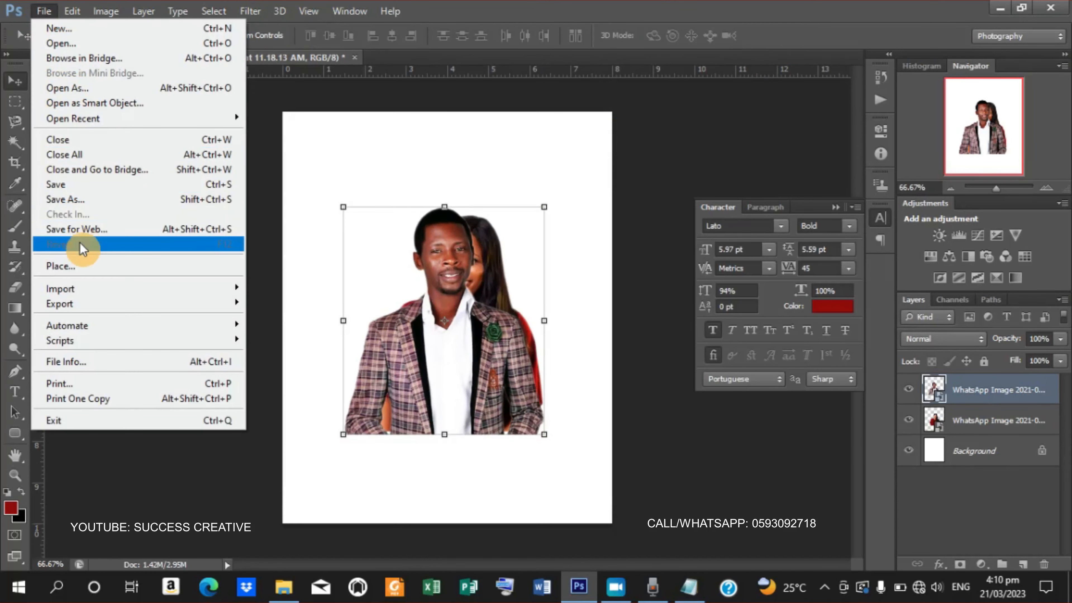
left_click(74, 266)
left_click(887, 238)
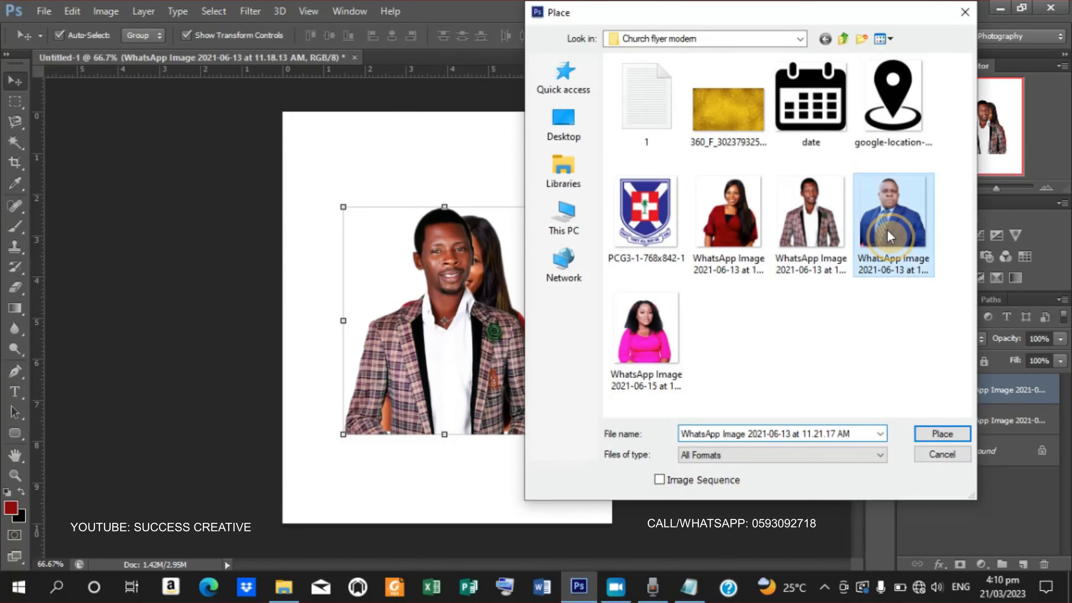
left_click(943, 434)
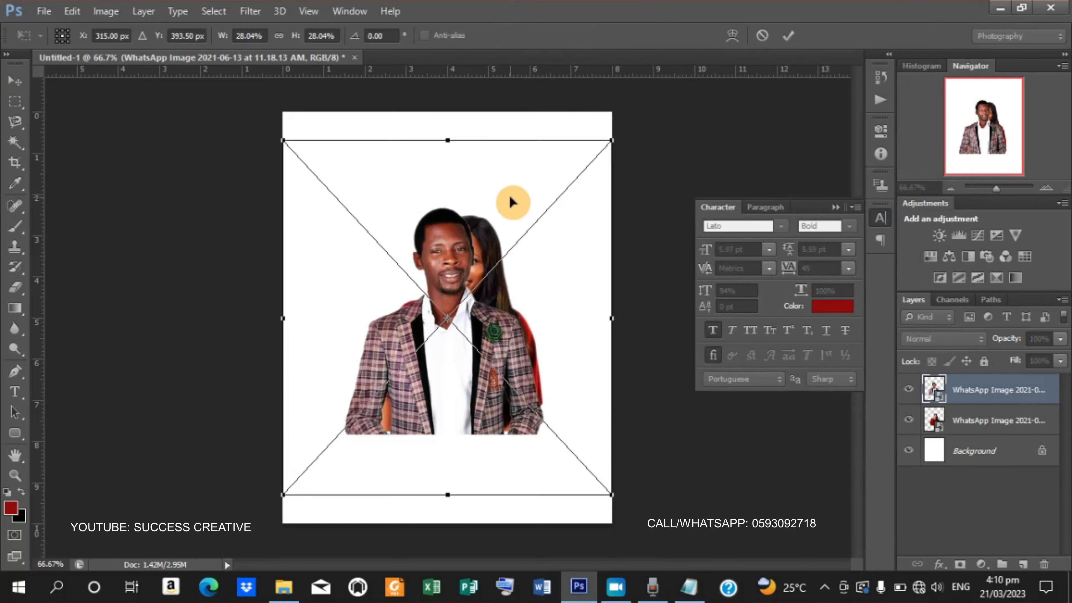
left_click_drag(613, 141, 555, 192)
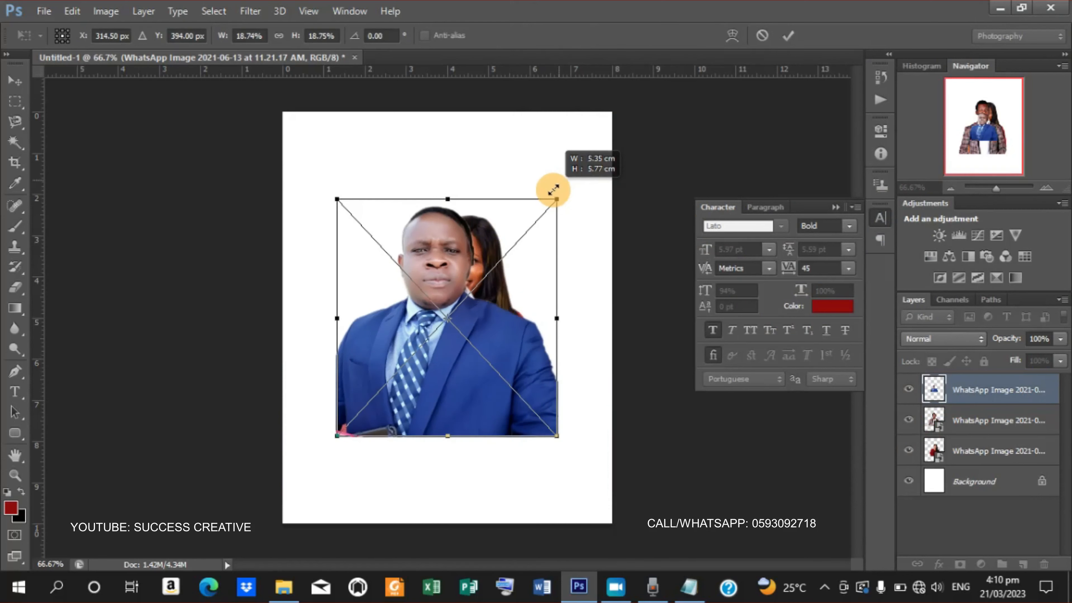
left_click(790, 40)
- Place "WhatsApp Image 2021-06-15 at 11.12.45 AM" on the canvas and scale it proportionally to about 22.5%
left_click(44, 11)
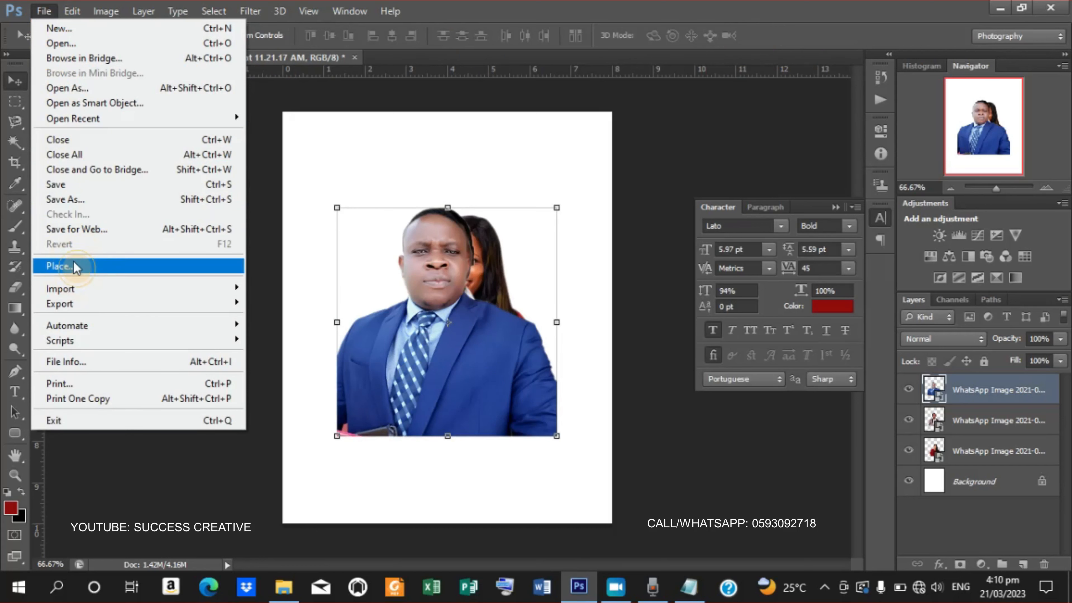
left_click(90, 265)
left_click(648, 331)
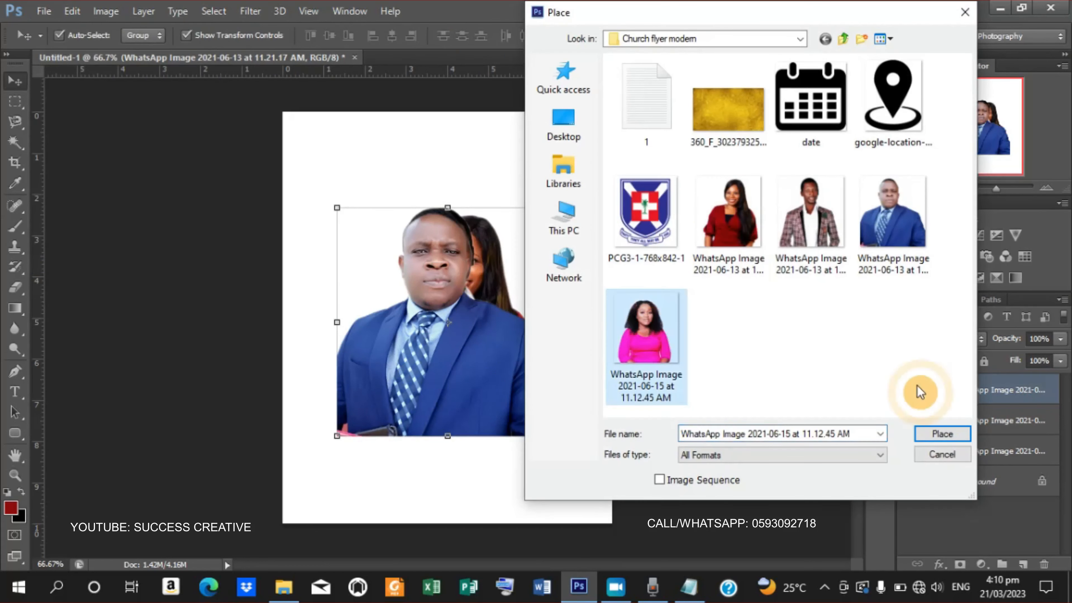
left_click(941, 434)
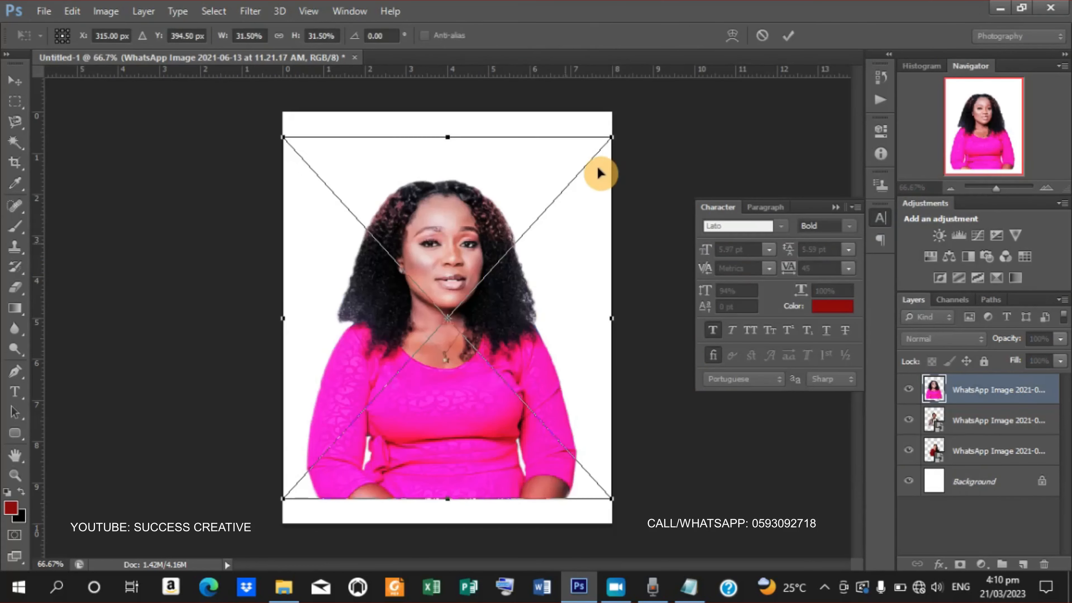
left_click_drag(611, 138, 560, 193)
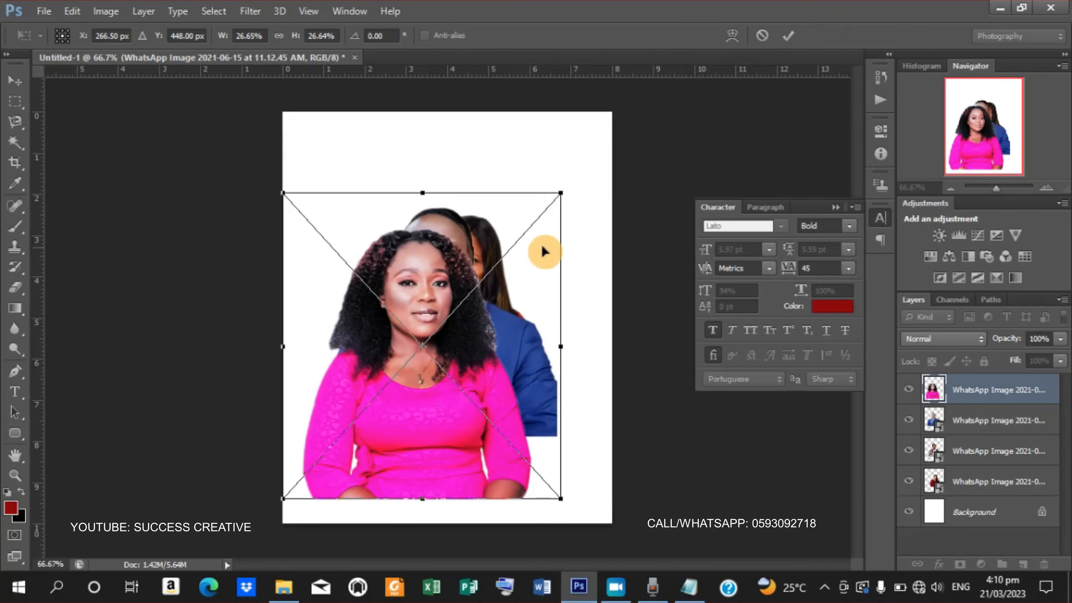
left_click_drag(564, 191, 539, 217)
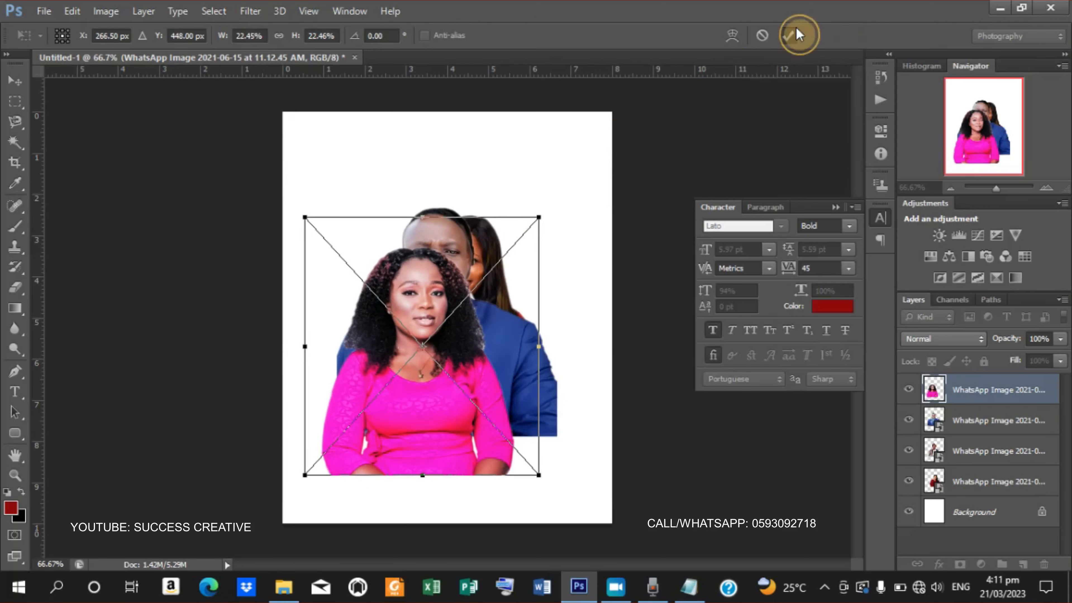
left_click(798, 35)
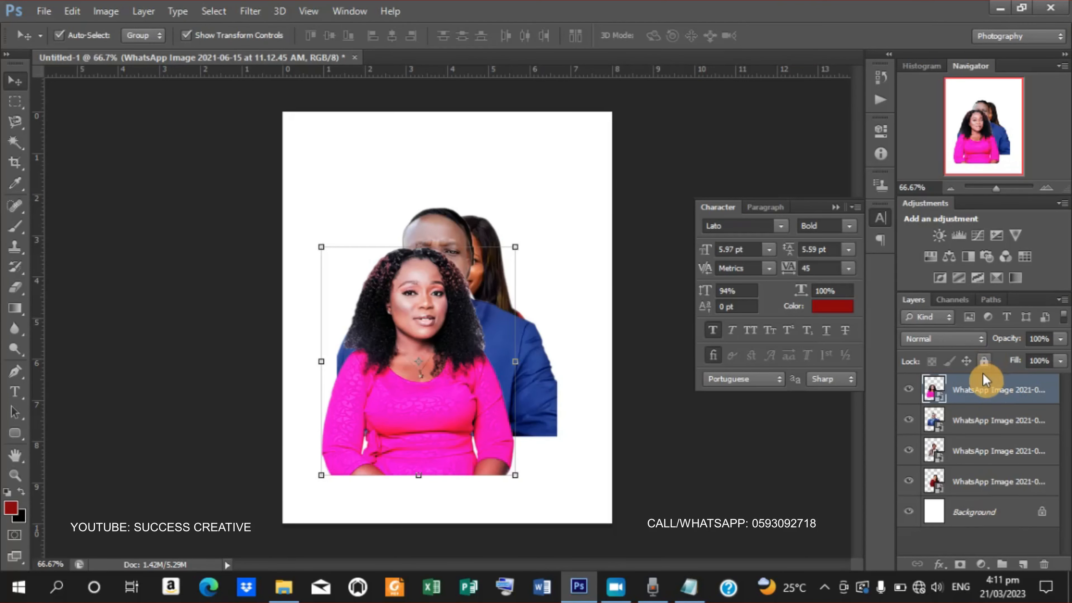
- Restack the portrait layers with the woman in red on top and the woman in pink second, above both men
left_click_drag(983, 392, 1002, 472)
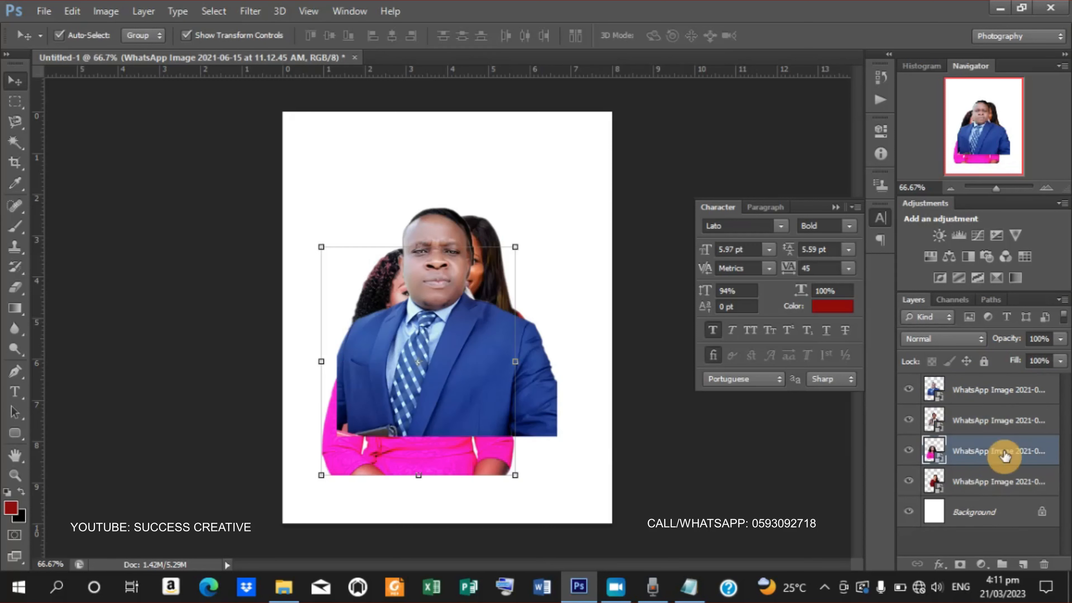
left_click_drag(449, 352, 394, 265)
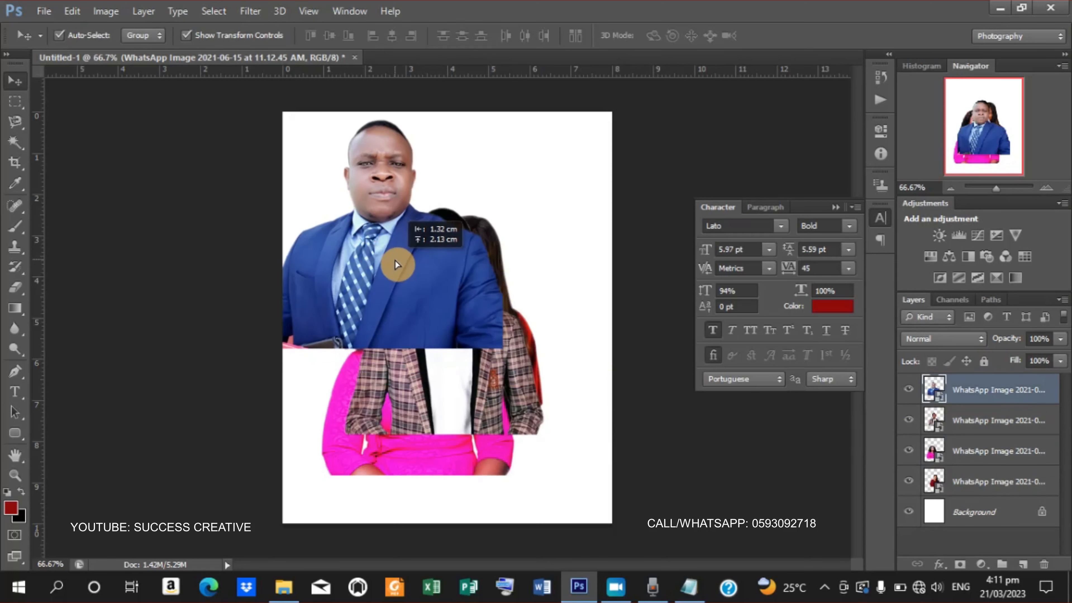
left_click_drag(991, 453, 981, 382)
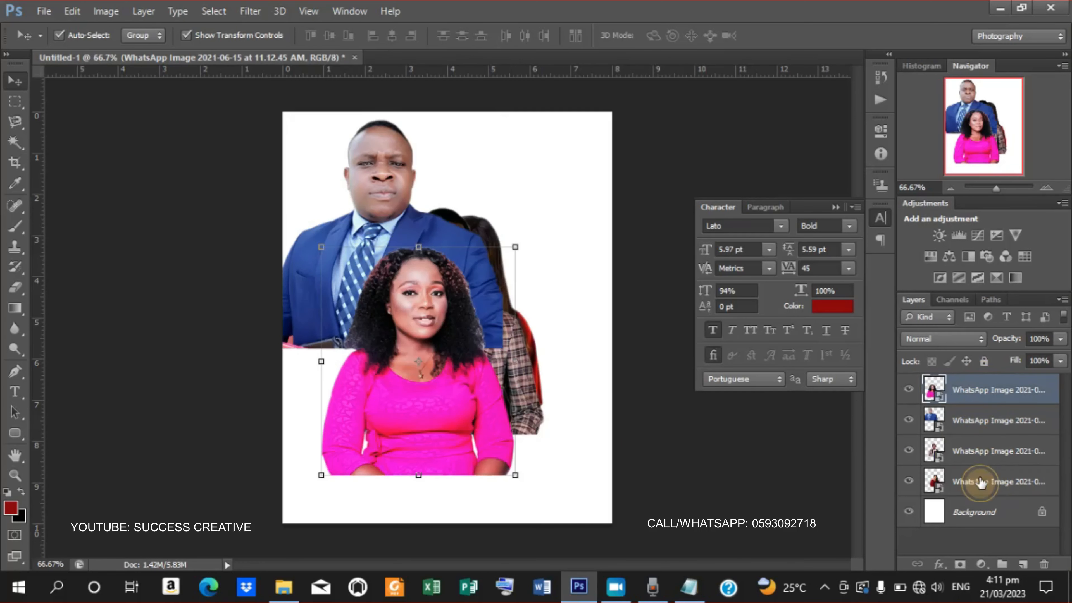
left_click_drag(980, 483, 1002, 383)
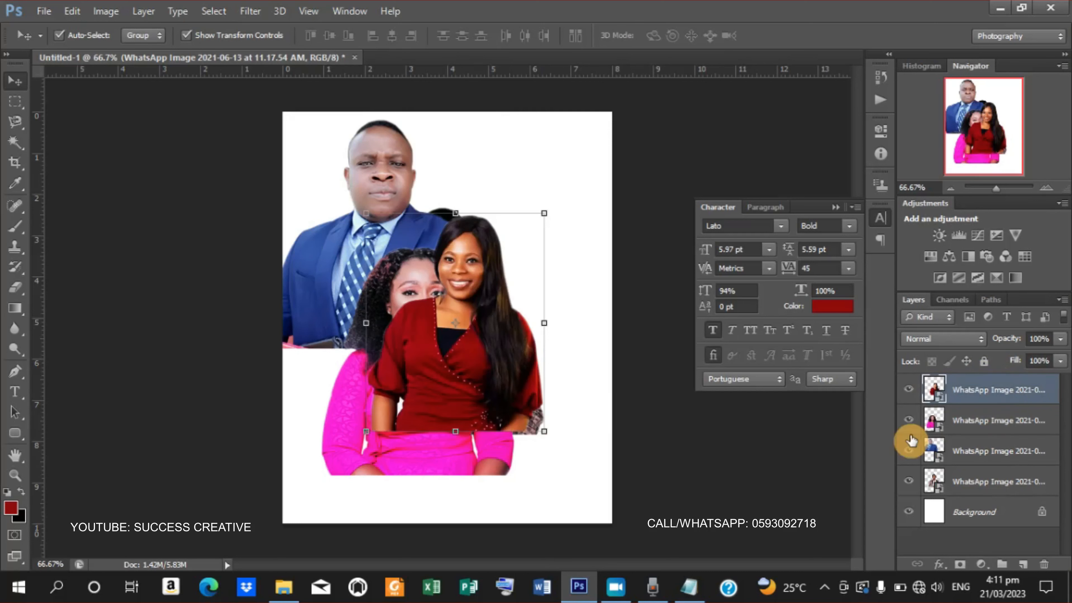
left_click(1010, 448)
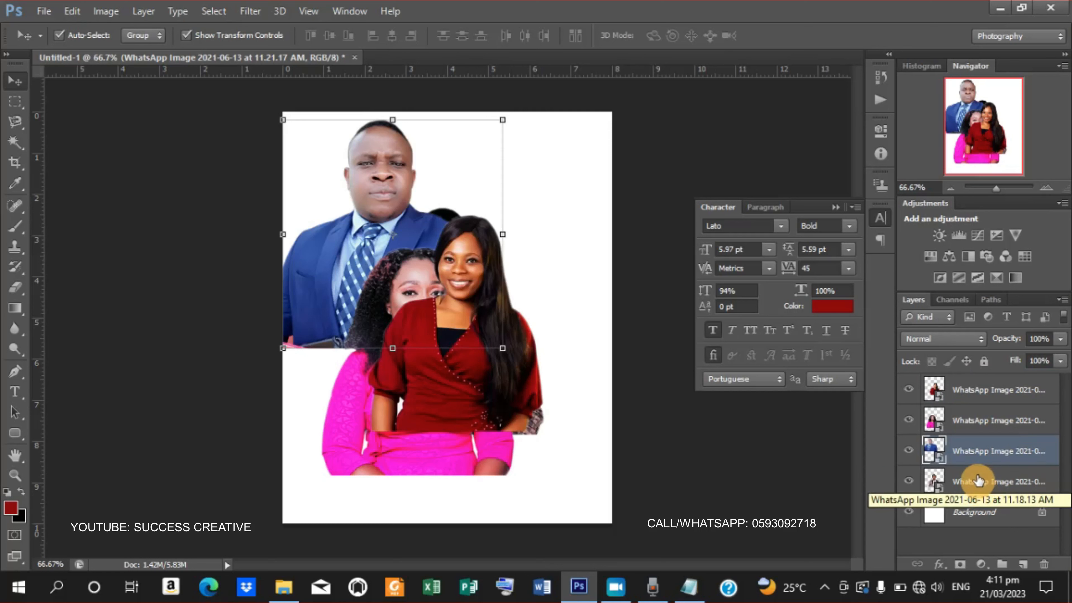
left_click_drag(978, 481, 998, 407)
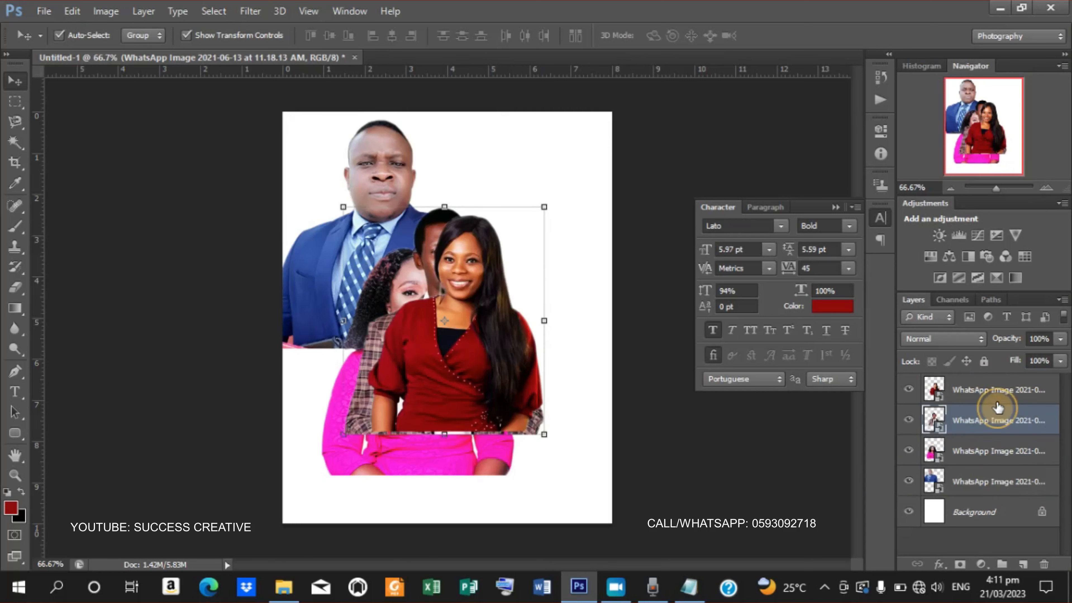
left_click(991, 402)
left_click(991, 416)
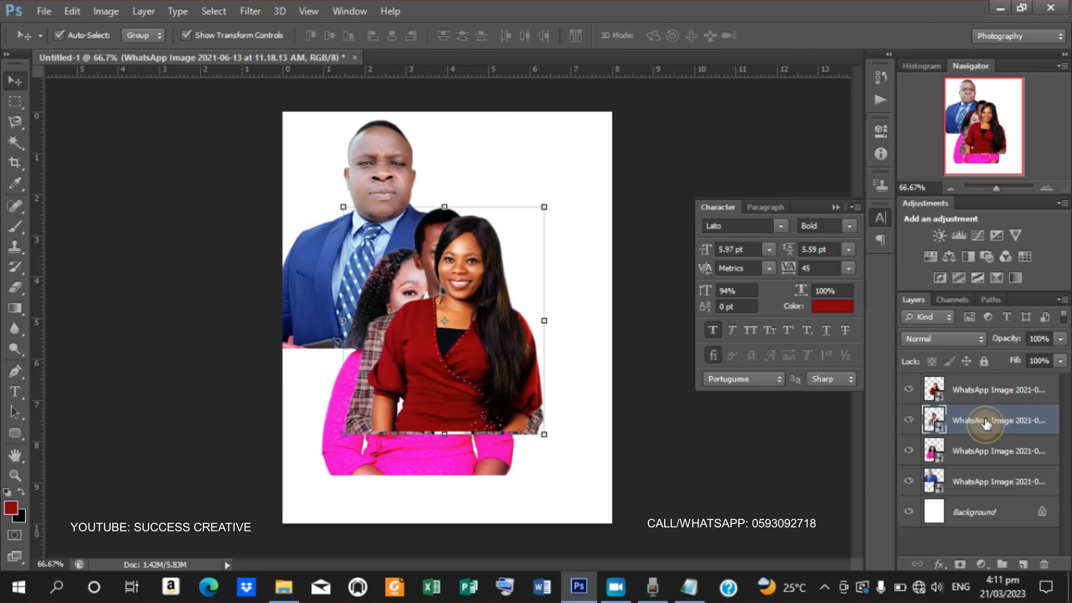
left_click_drag(986, 423, 982, 487)
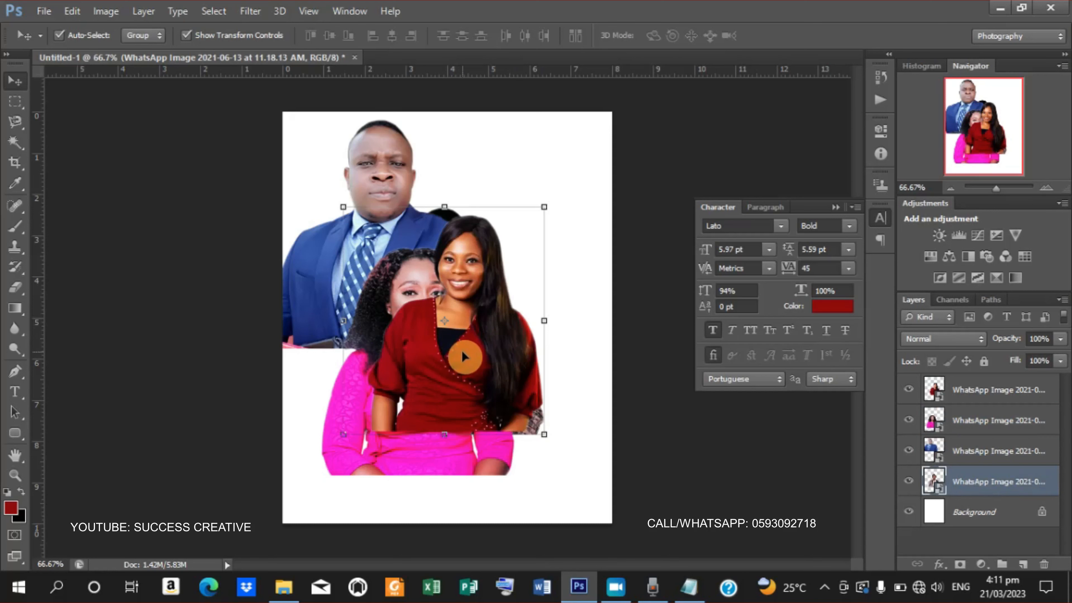
- Move the man in the blue suit to the canvas's upper right and the man in the plaid jacket to its upper left
left_click_drag(371, 173, 484, 191)
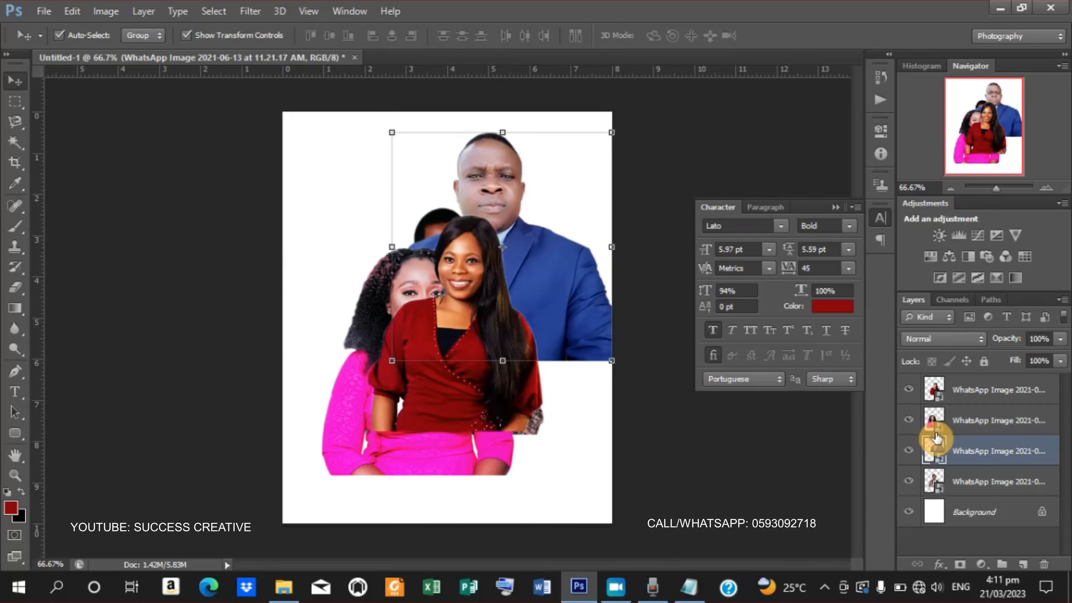
left_click(968, 481)
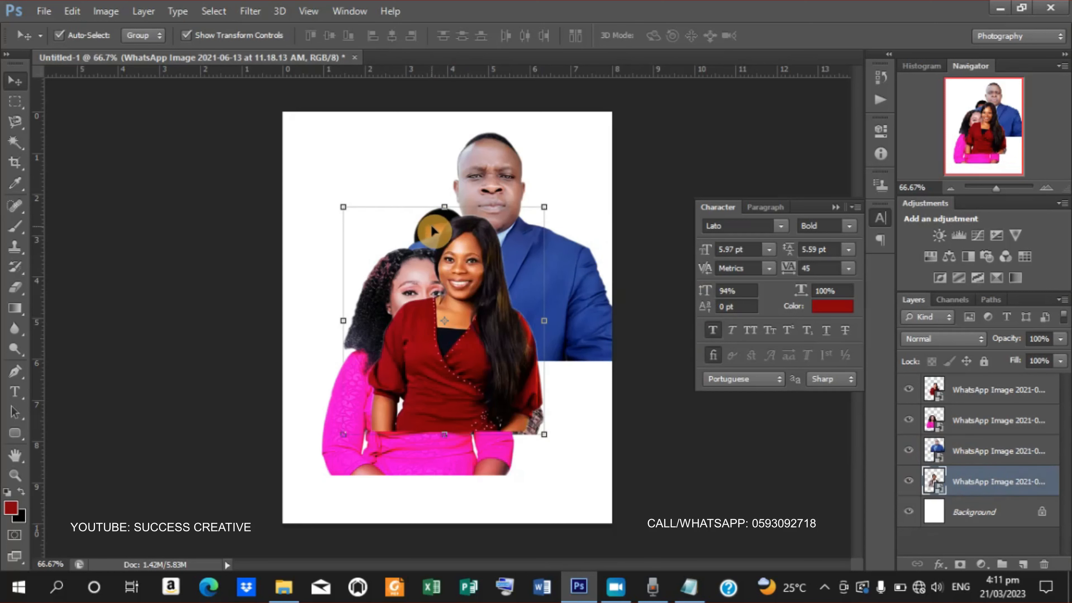
left_click_drag(433, 229, 382, 166)
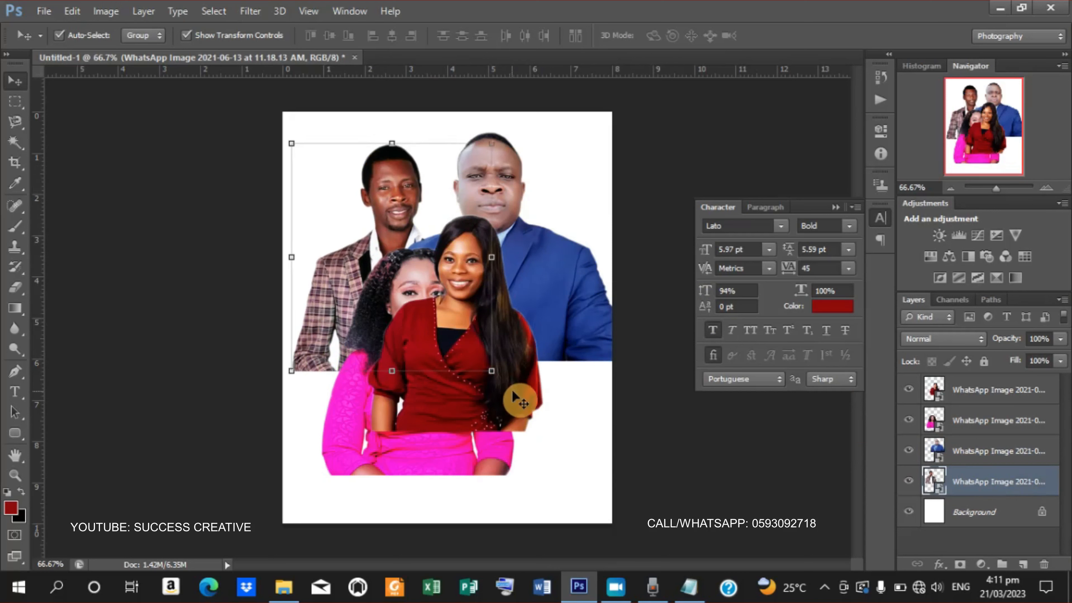
left_click(750, 441)
- Position the woman in pink in front of the plaid-jacket man and the woman in red before the blue-suit man, with their lower edges level
left_click(467, 376)
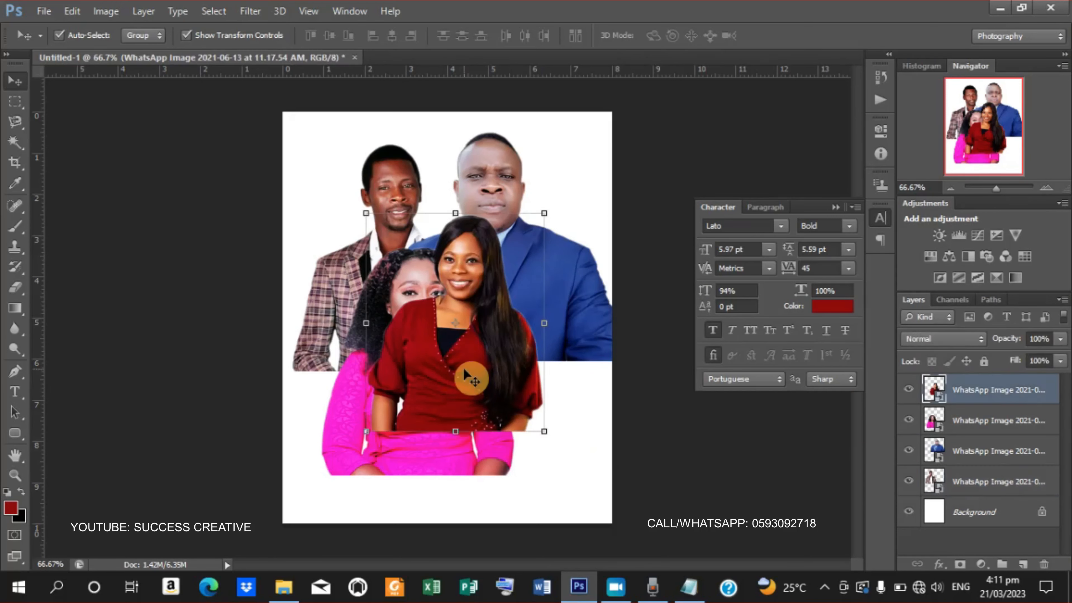
left_click_drag(465, 374, 517, 384)
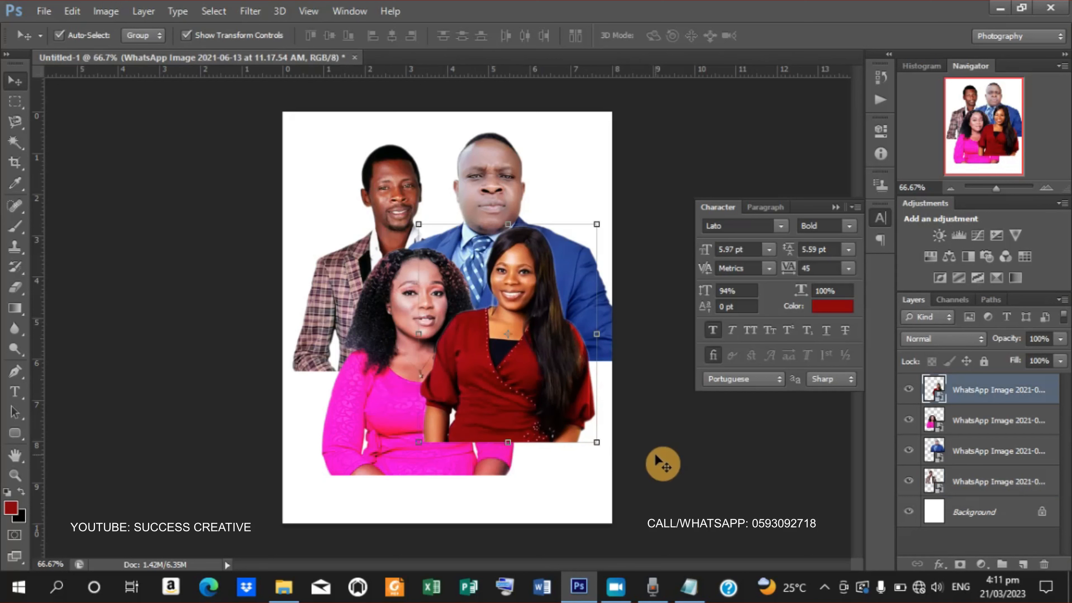
left_click_drag(395, 376, 378, 343)
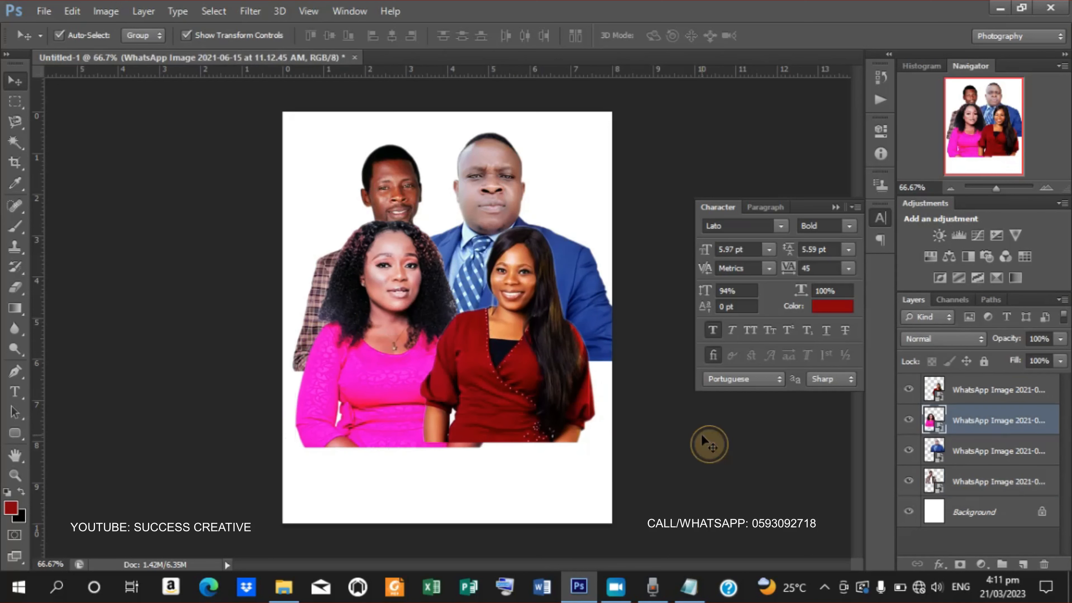
left_click_drag(515, 370, 521, 376)
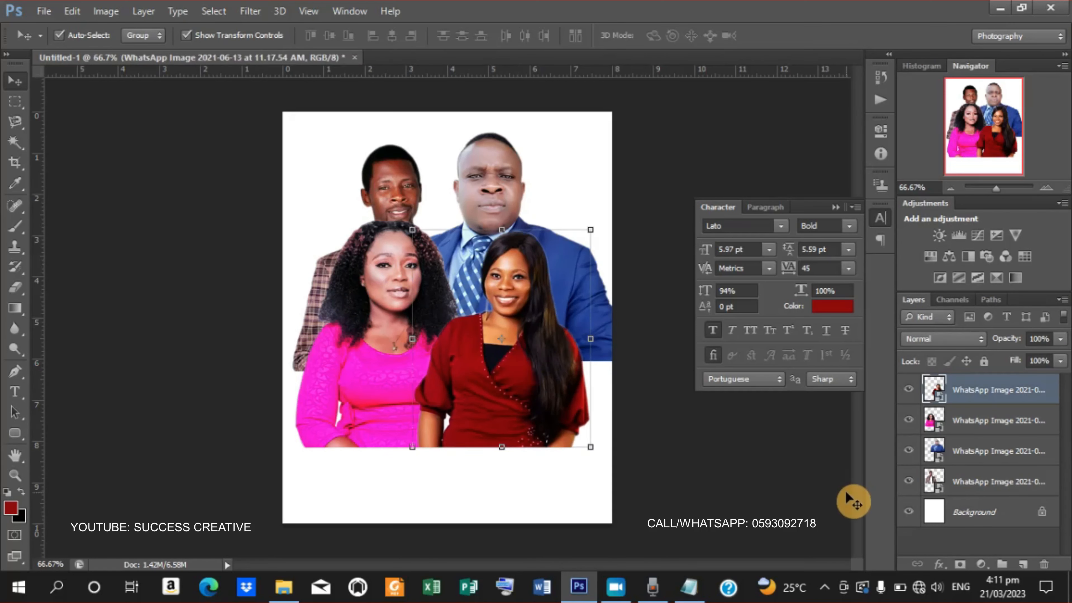
- Raise the plaid-jacket man and shift the blue-suit man slightly up and right so their heads line up behind the women
left_click(435, 186)
left_click_drag(412, 196, 412, 176)
left_click(673, 412)
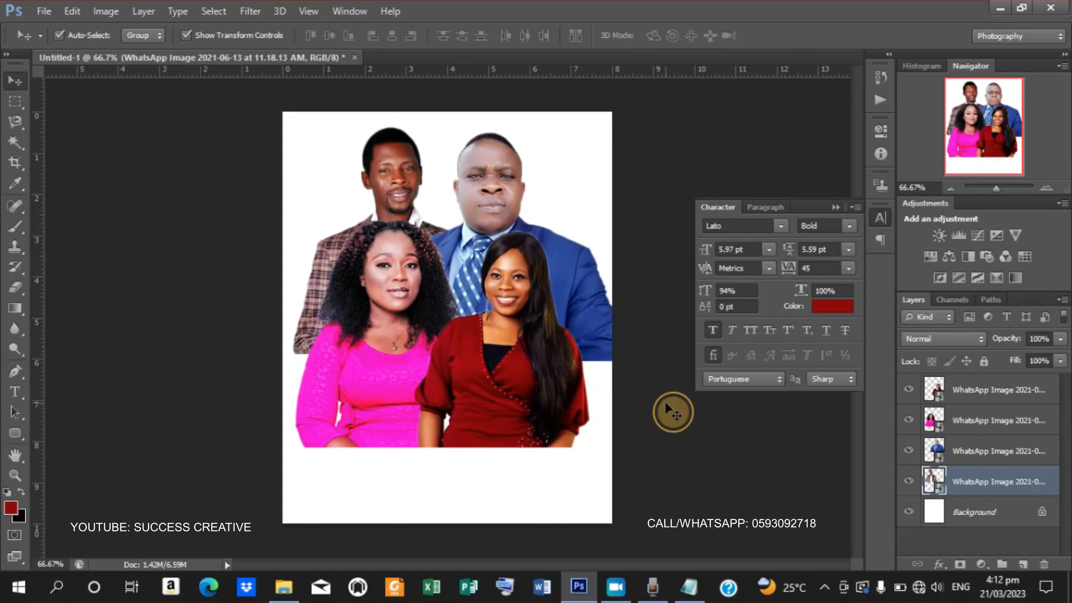
left_click_drag(666, 404, 492, 197)
left_click_drag(726, 461, 528, 254)
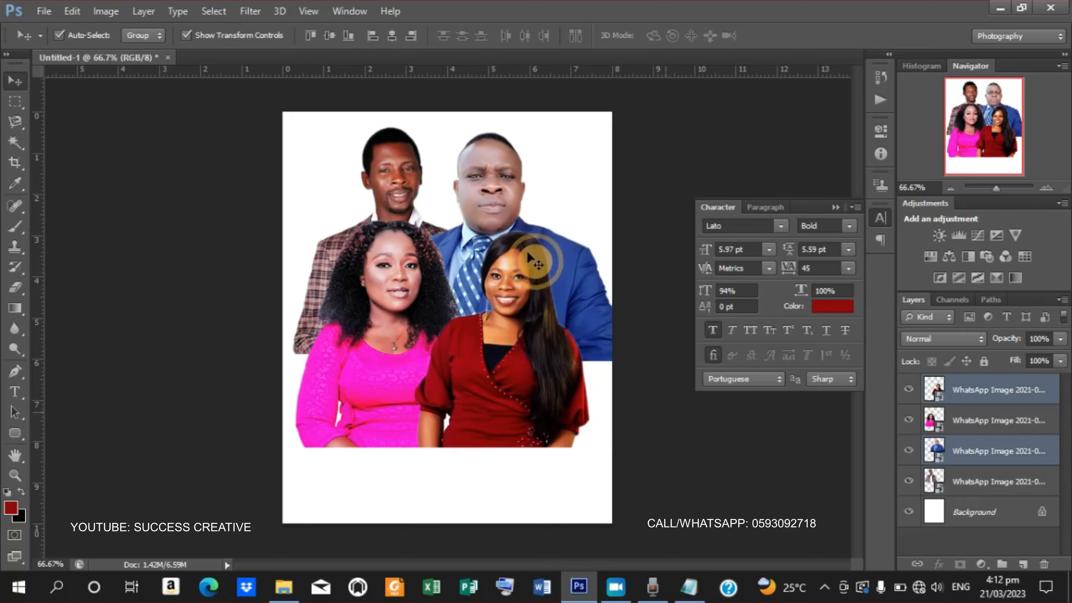
left_click_drag(482, 215, 494, 208)
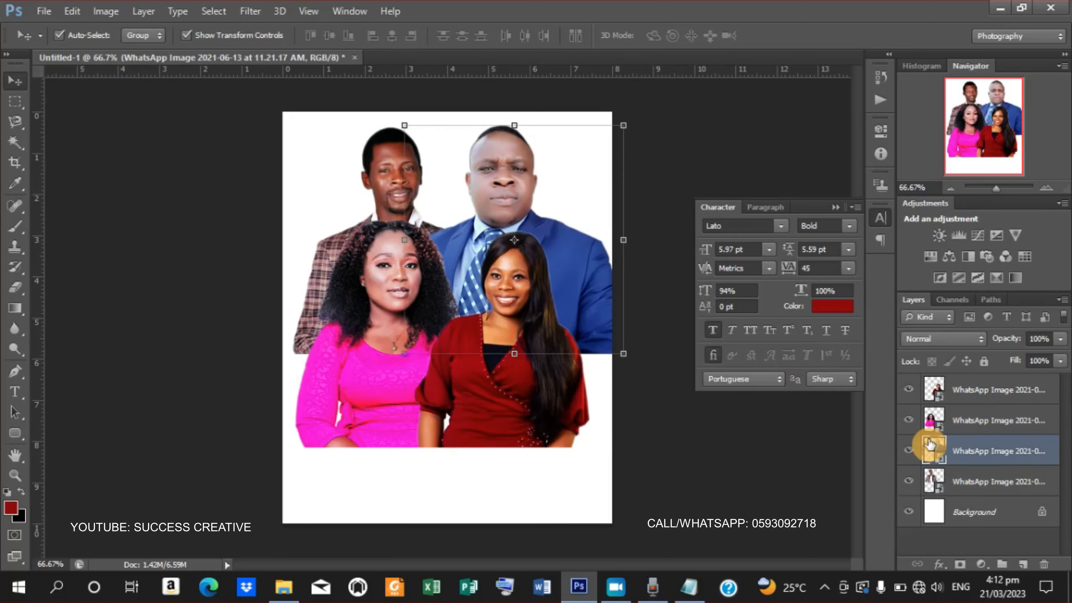
left_click(993, 492)
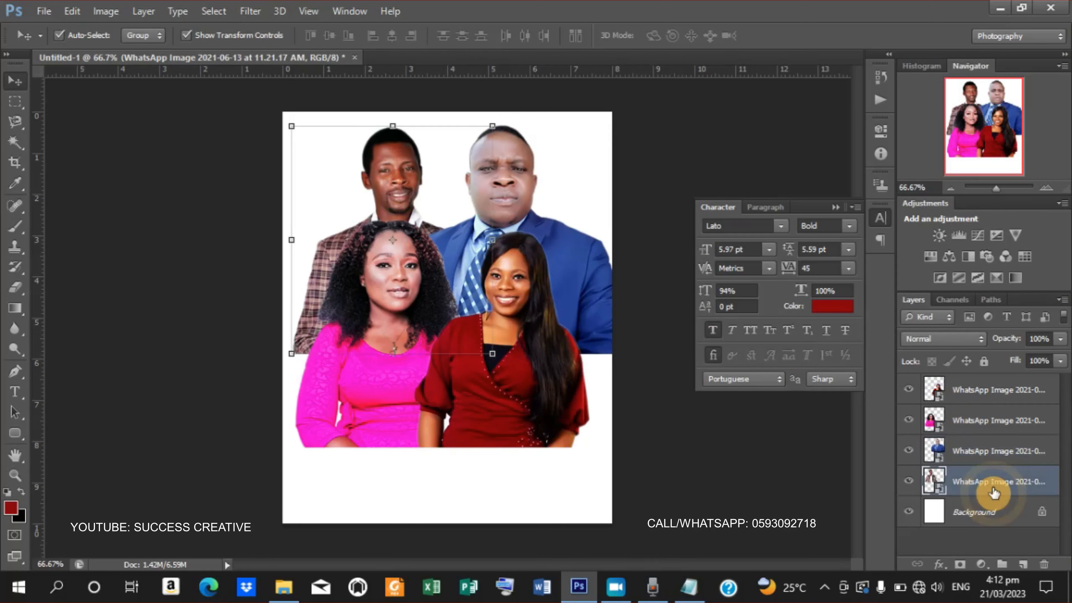
left_click(977, 391, "ctrl")
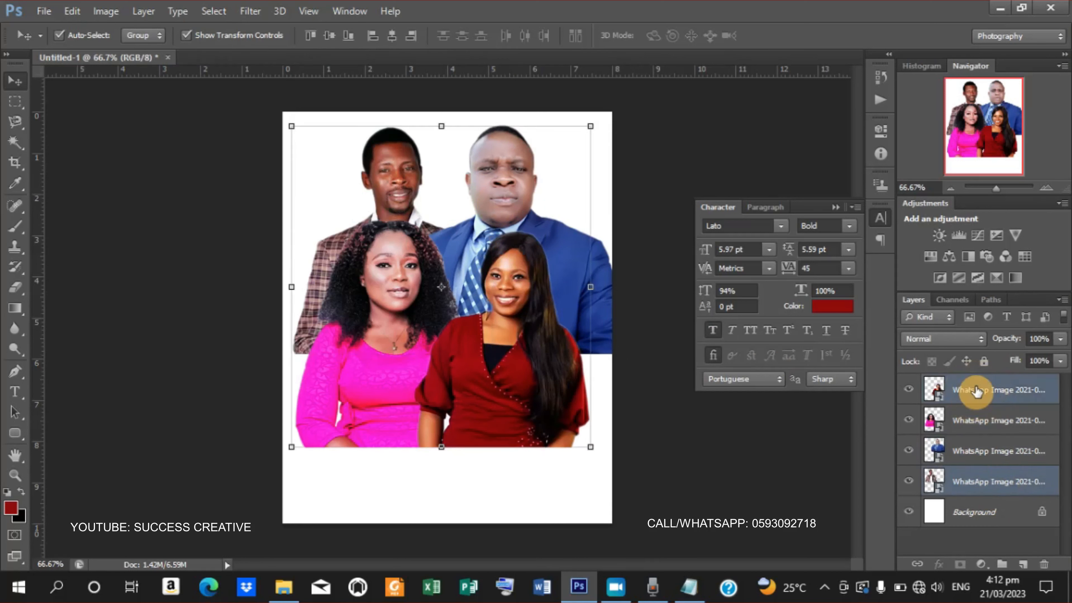
left_click(976, 391)
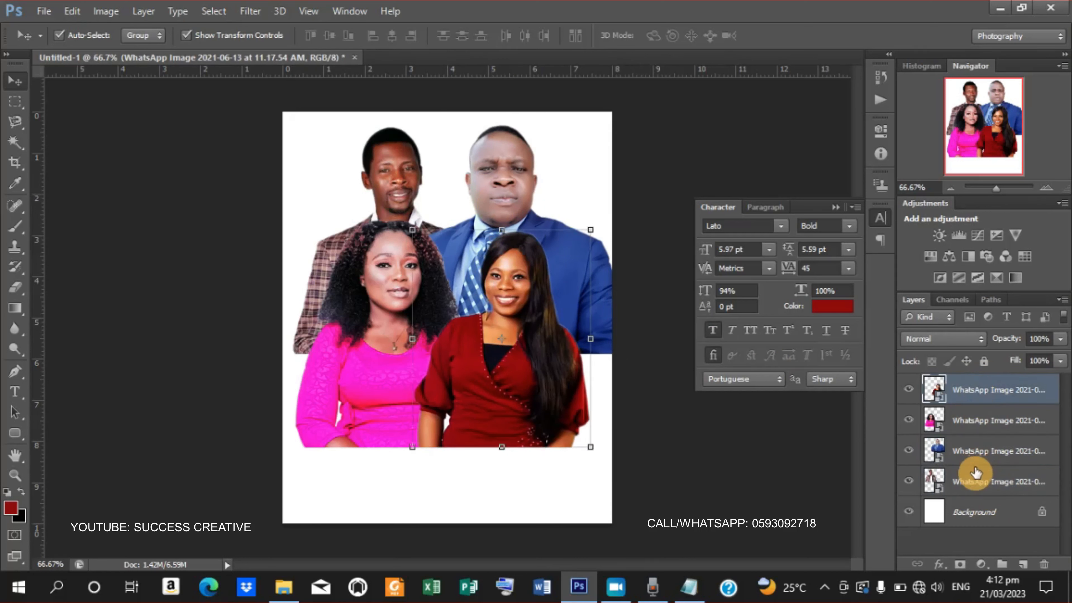
left_click(977, 484, "ctrl")
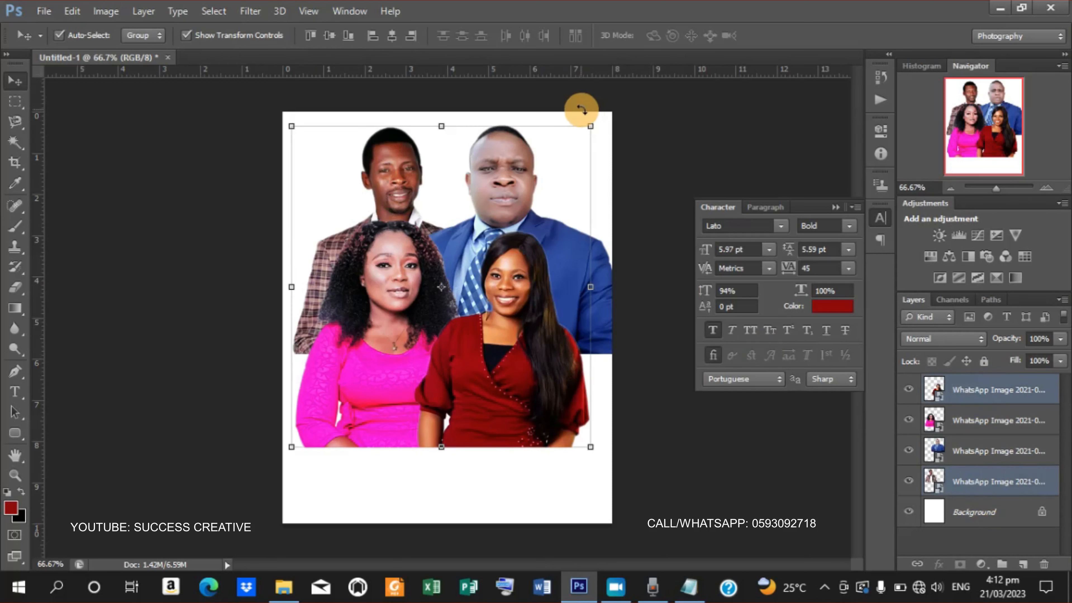
left_click_drag(593, 127, 573, 179)
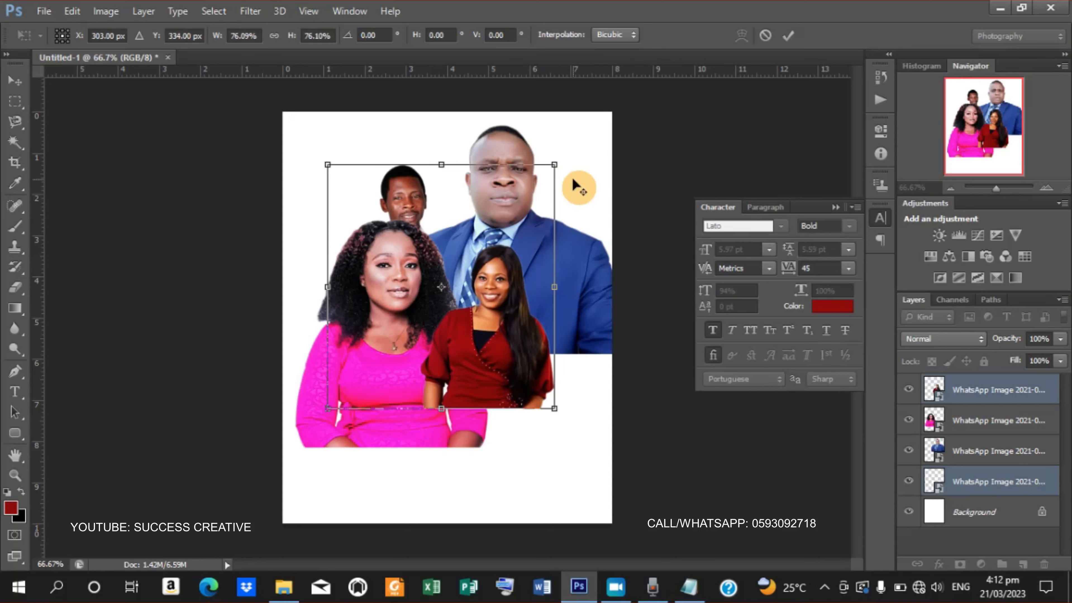
key("ctrl+z")
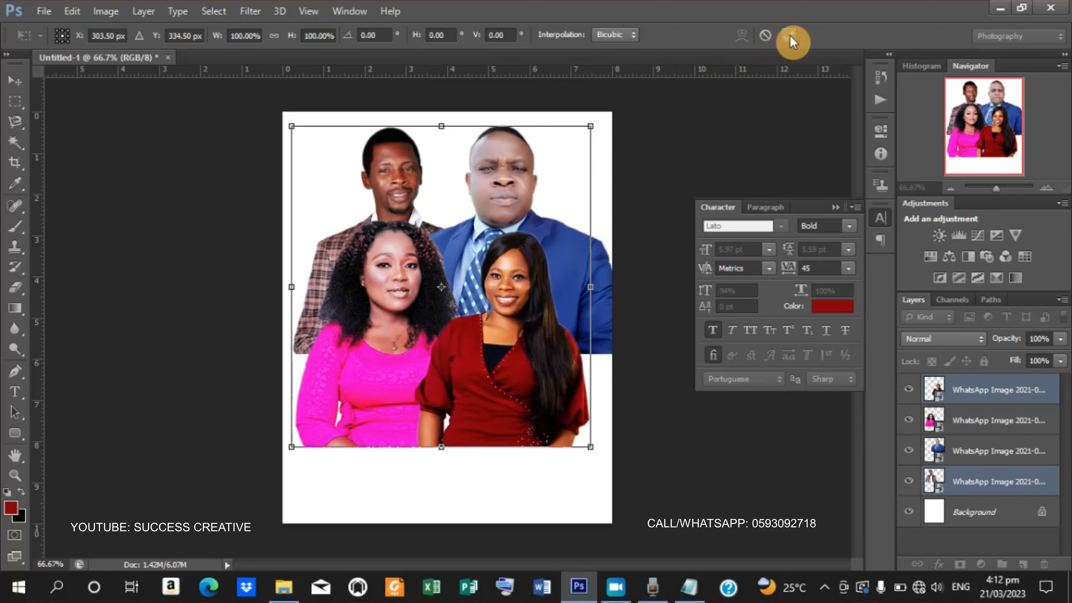
key("Return")
- Scale all four portraits together proportionally to about 57.5% and position them near the middle of the canvas
left_click(979, 387)
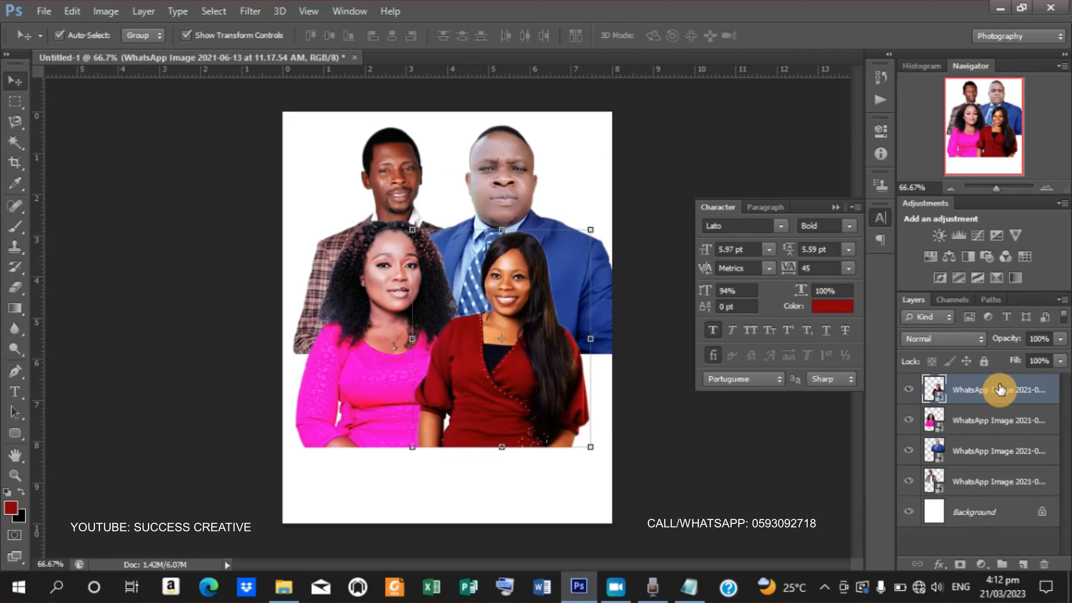
left_click(984, 426, "shift")
left_click(984, 450, "shift")
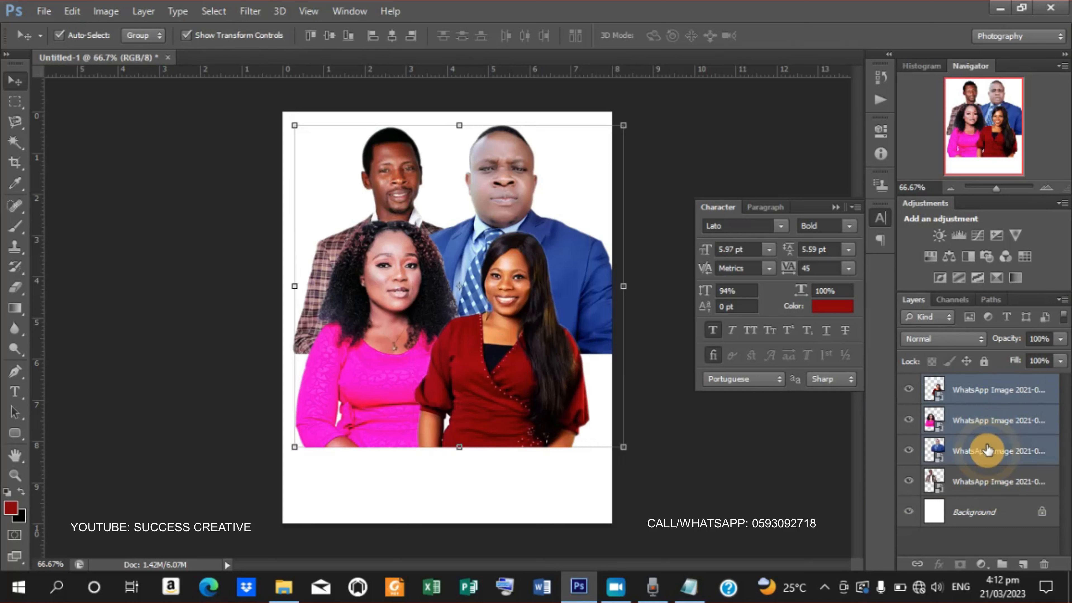
left_click(987, 484, "shift")
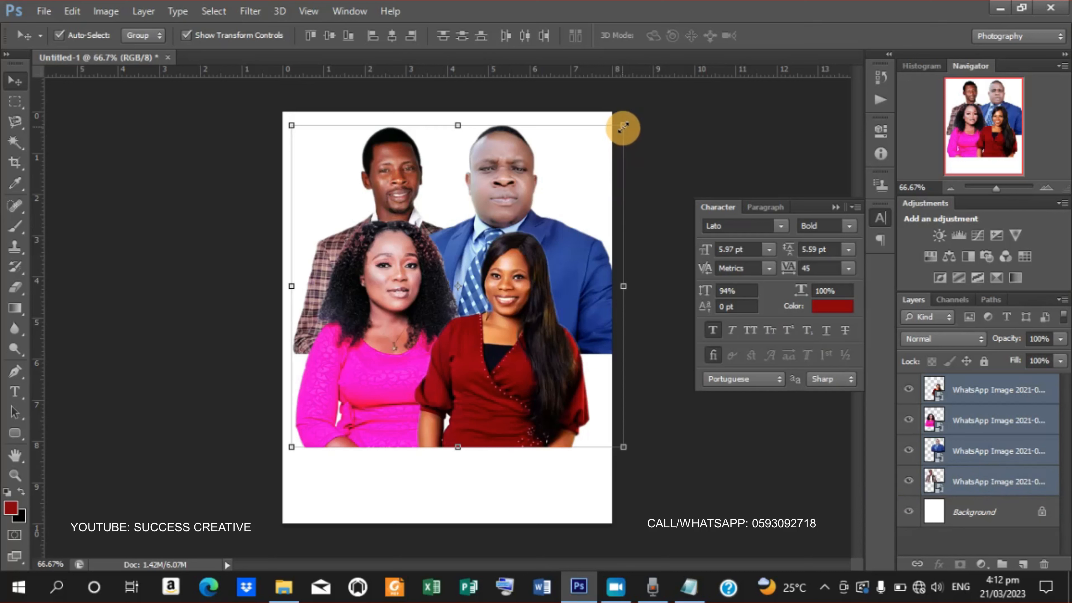
left_click_drag(623, 126, 549, 193)
left_click_drag(506, 297, 492, 323)
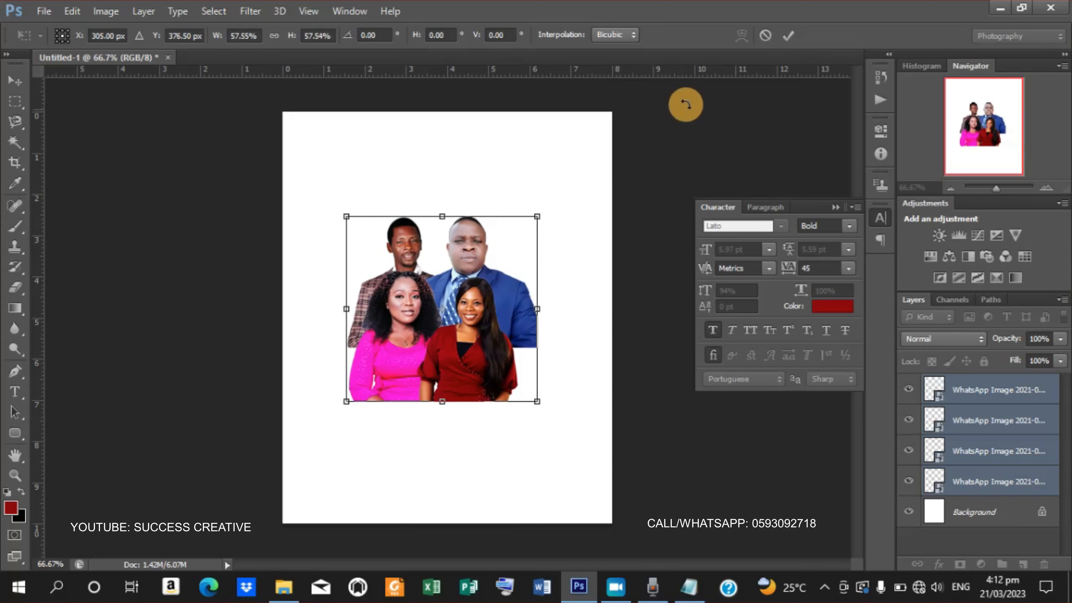
left_click(788, 35)
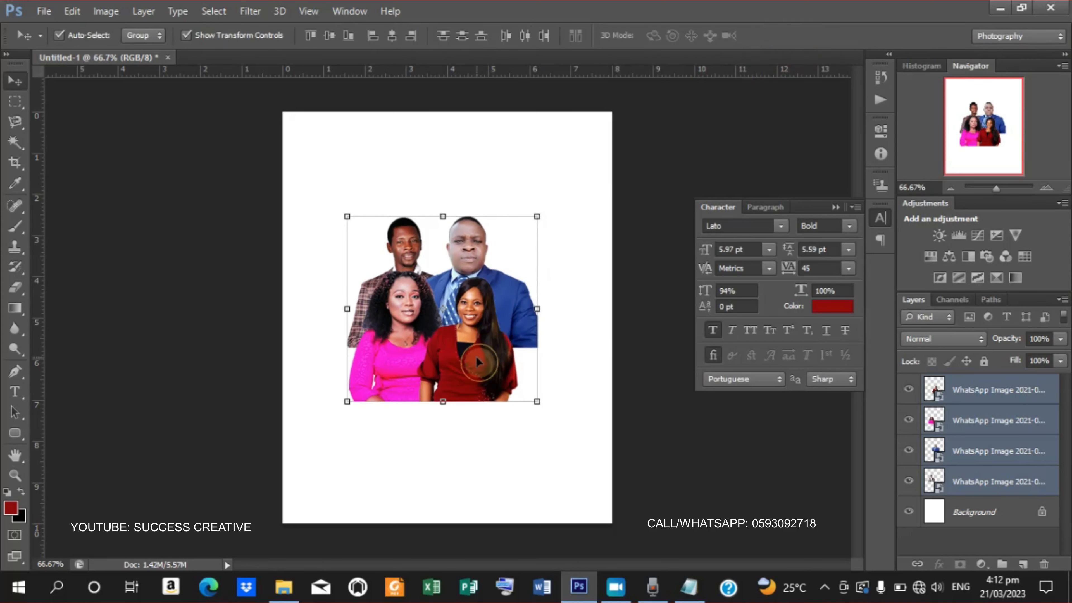
- Nudge the woman in red right, away from the woman in pink, keeping her lower edge level
left_click(963, 420)
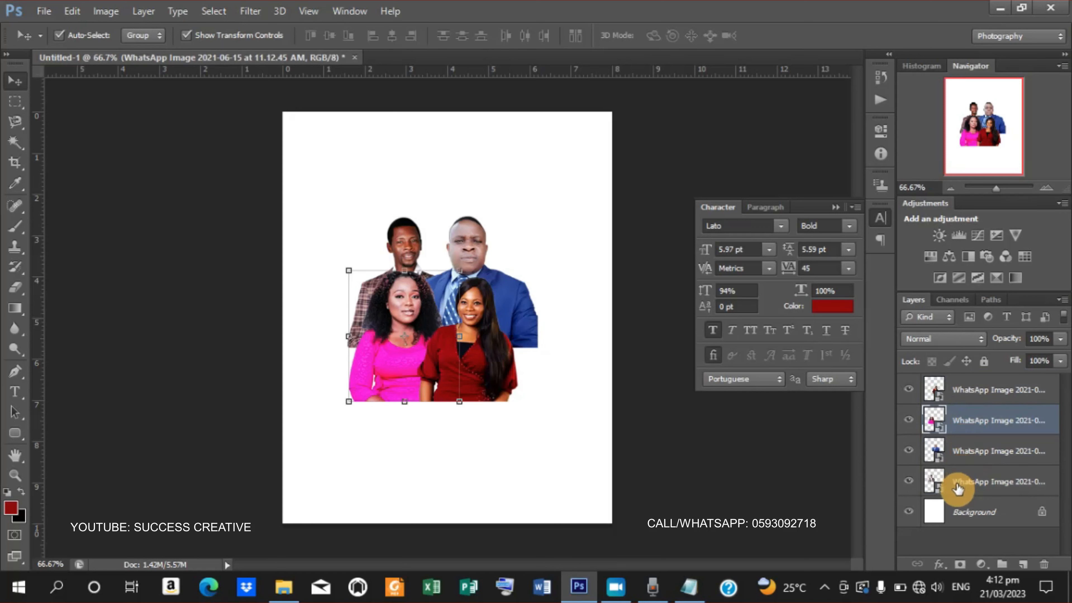
left_click(993, 395)
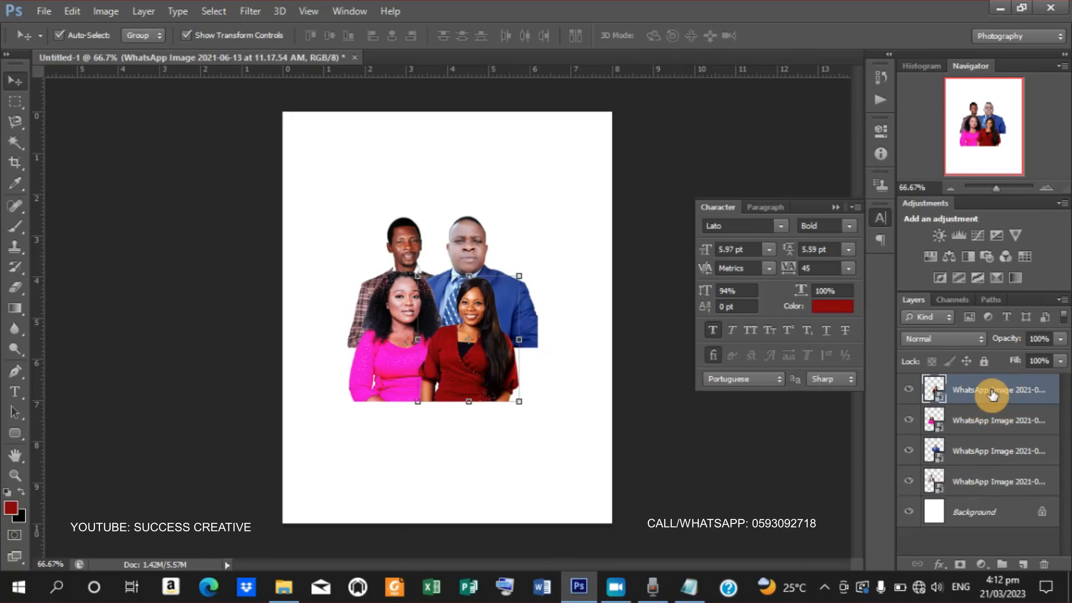
key("Right")
key("Right")
key("Right")
key("Right")
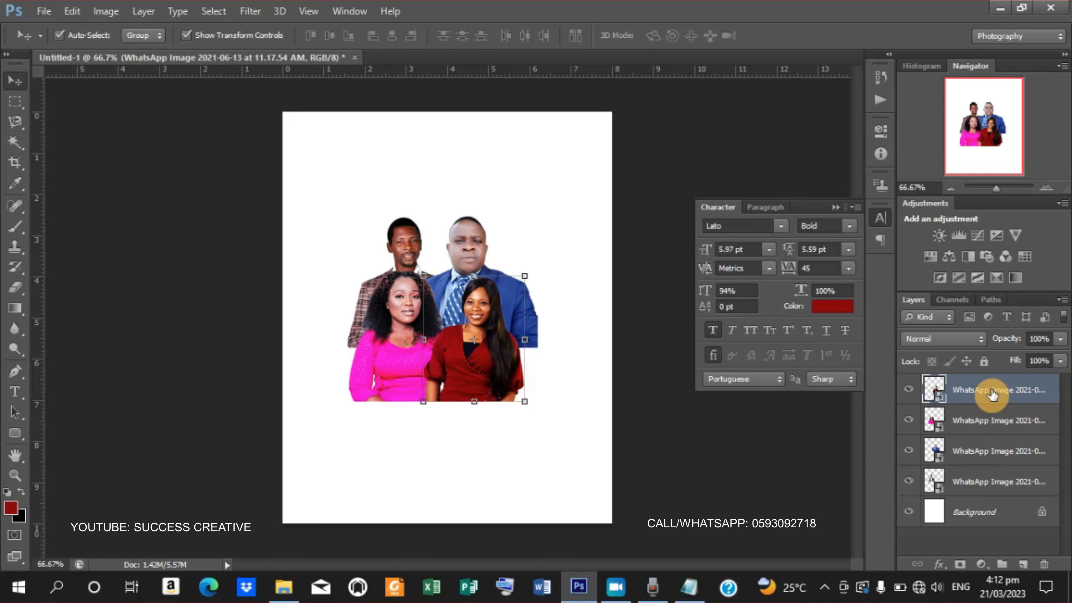
key("Right")
key("Right")
key("Right")
key("Right")
key("Right")
key("Right")
key("Right")
key("Right")
key("Right")
key("Right")
key("Right")
key("Right")
key("Right")
key("Right")
key("Right")
key("Right")
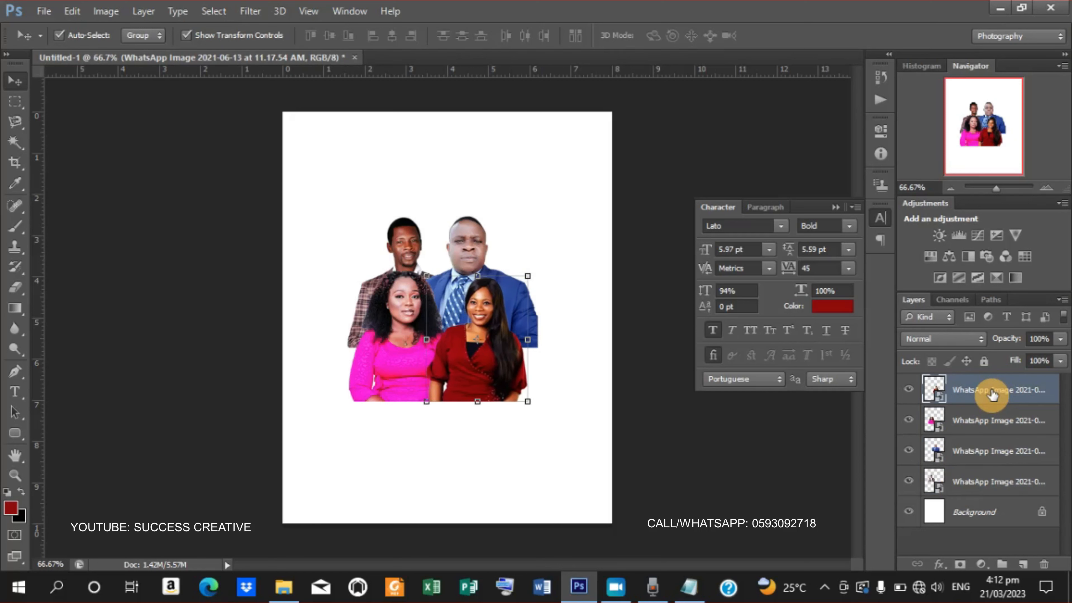
key("Right")
key("Right")
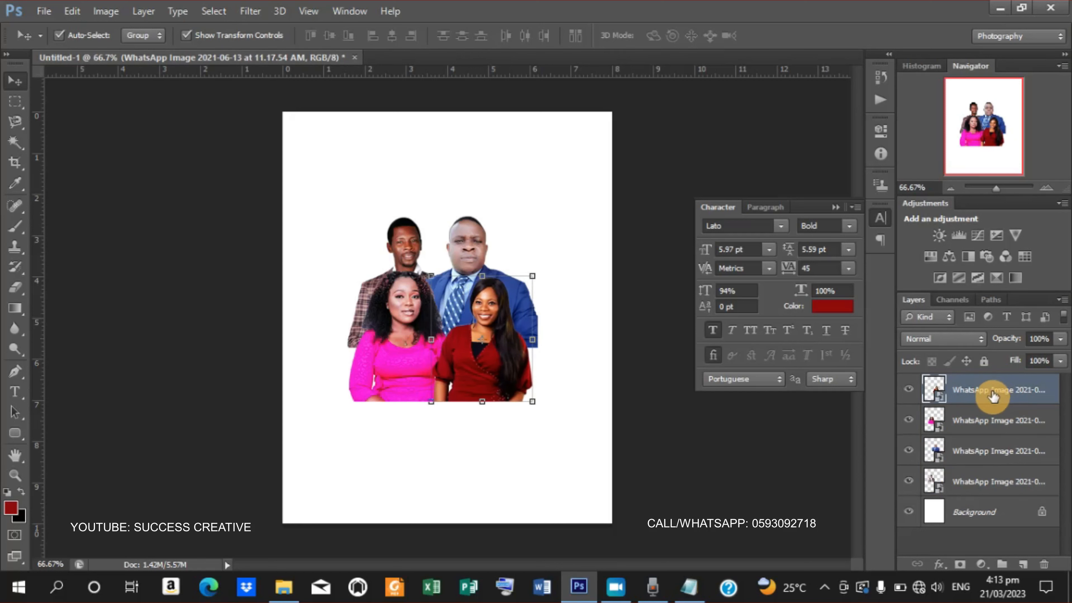
- Nudge the woman in pink slightly left to reduce her overlap with the woman in red
left_click(1005, 427)
key("Left")
key("Left")
key("Left")
key("Left")
key("Left")
key("Left")
key("Left")
key("Left")
key("Left")
key("Left")
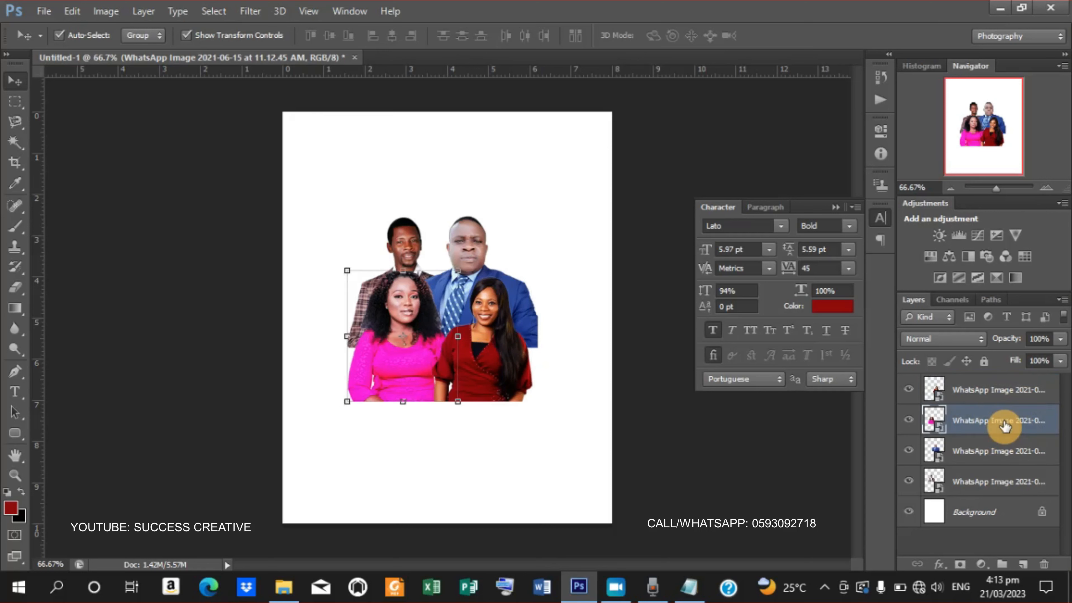
key("Left")
key("Left")
key("Left")
key("Left")
key("Left")
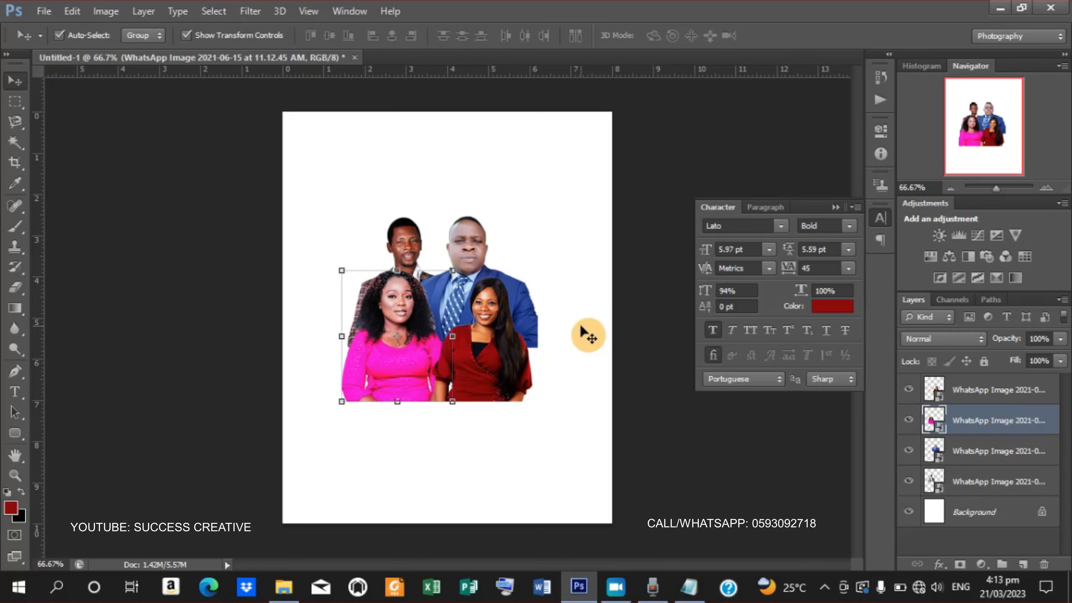
- Shift the man in the blue suit slightly right and the man in the plaid jacket slightly left behind the women
left_click(482, 268)
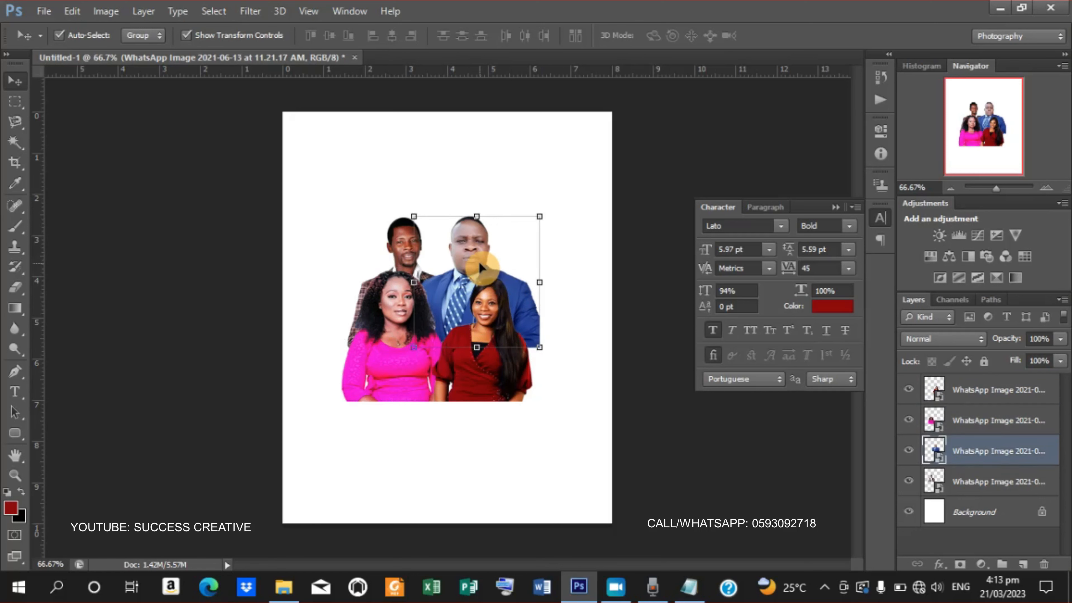
left_click(682, 426)
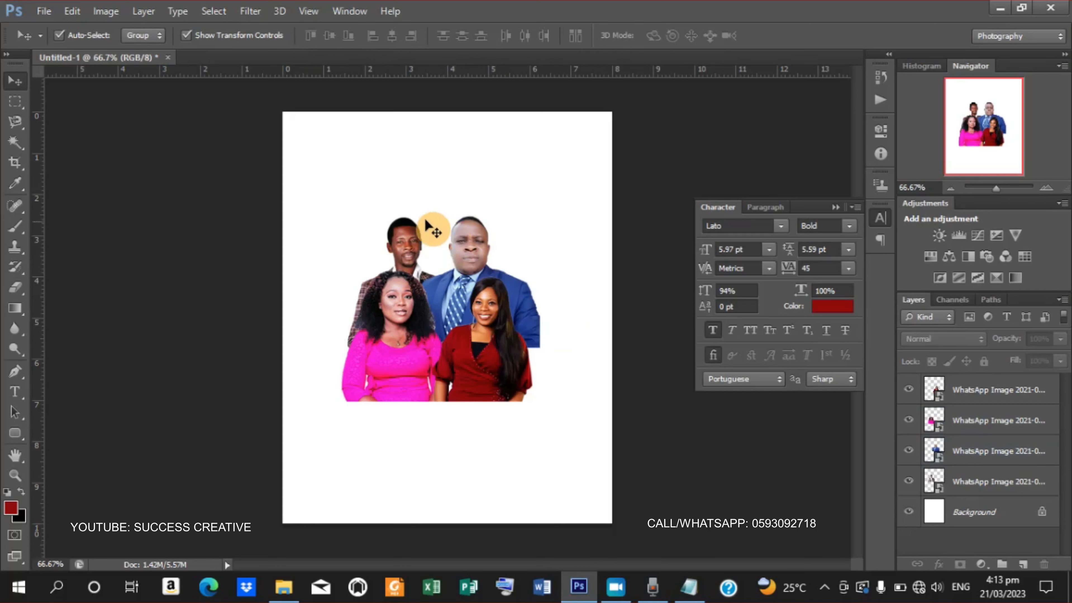
left_click(405, 240)
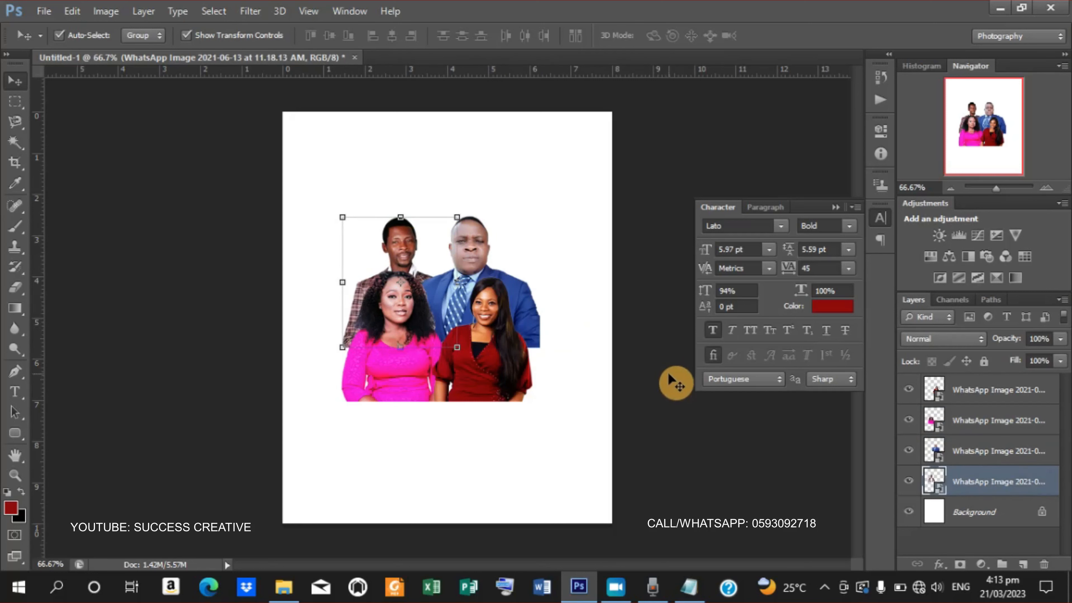
left_click(676, 383)
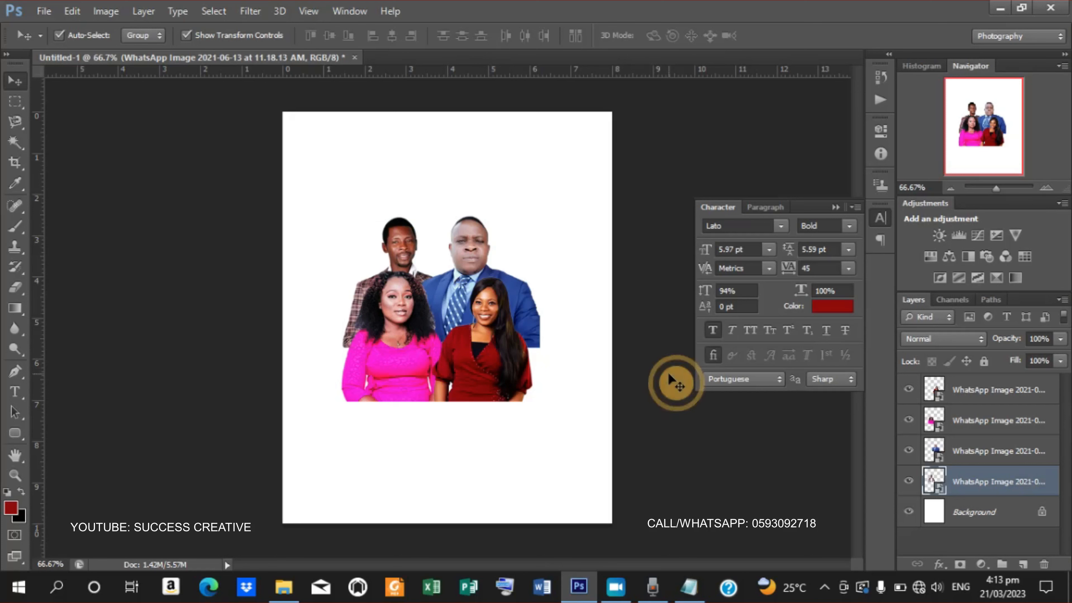
- Scale all four portraits together to about 88.5%, roughly 4.27 x 4.00 cm, and move the group slightly down and right
left_click(972, 390)
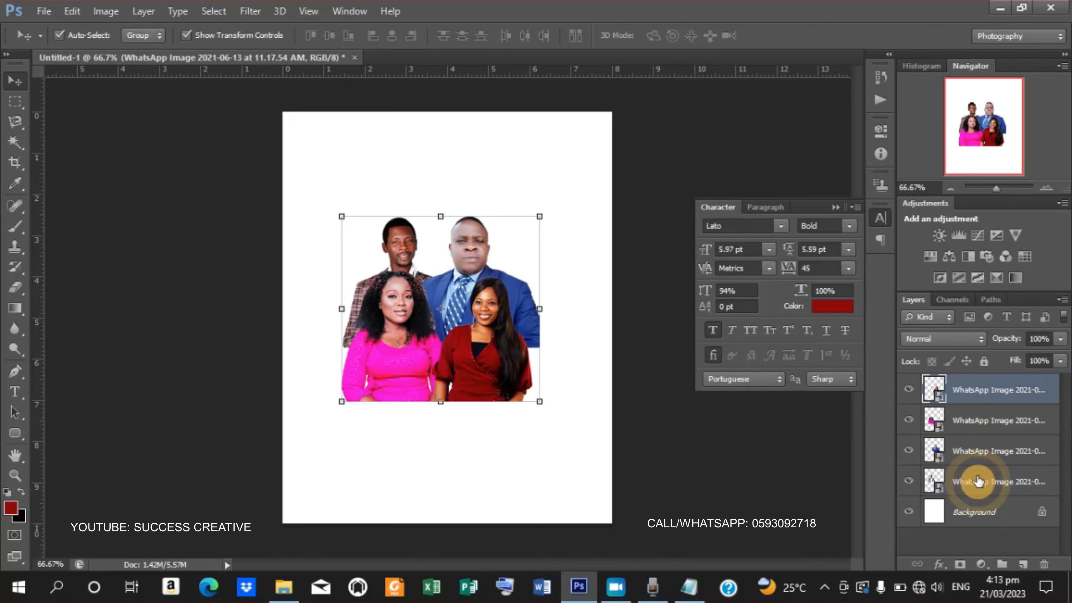
left_click(979, 482, "shift")
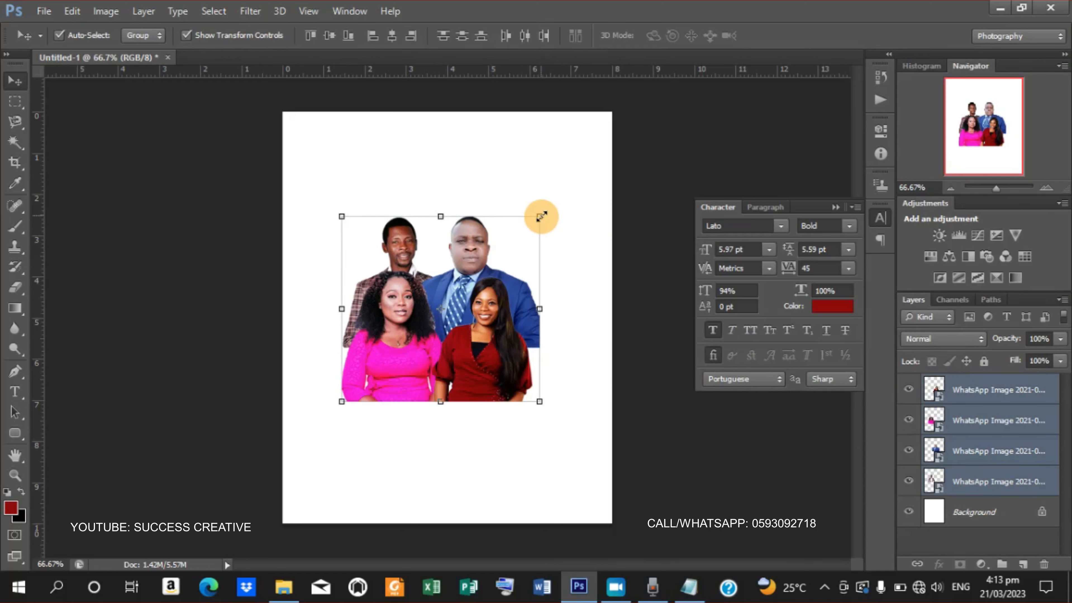
left_click_drag(542, 216, 530, 227)
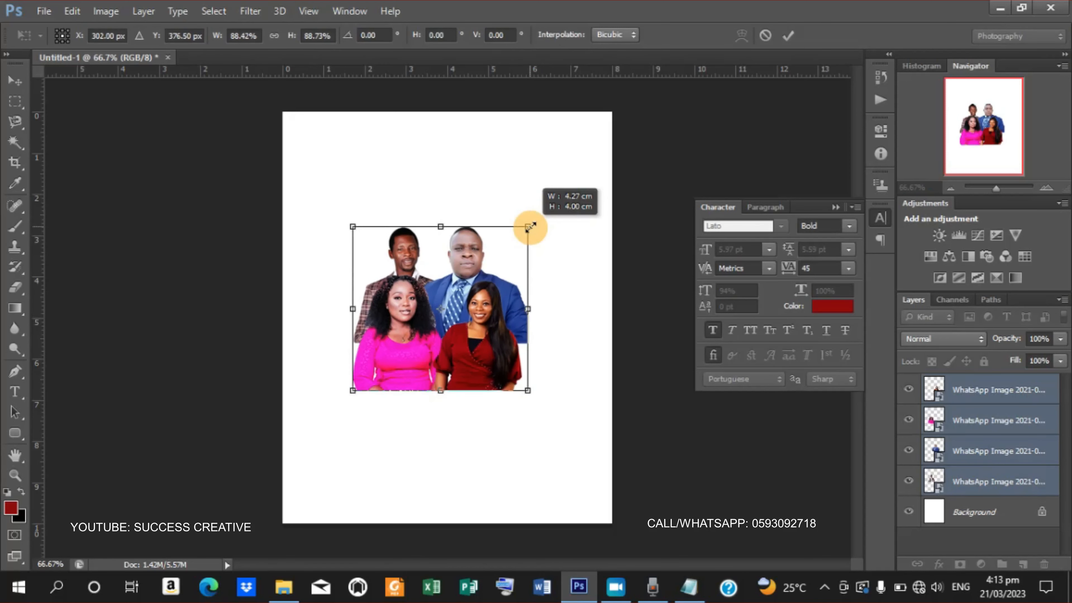
left_click_drag(477, 328, 486, 345)
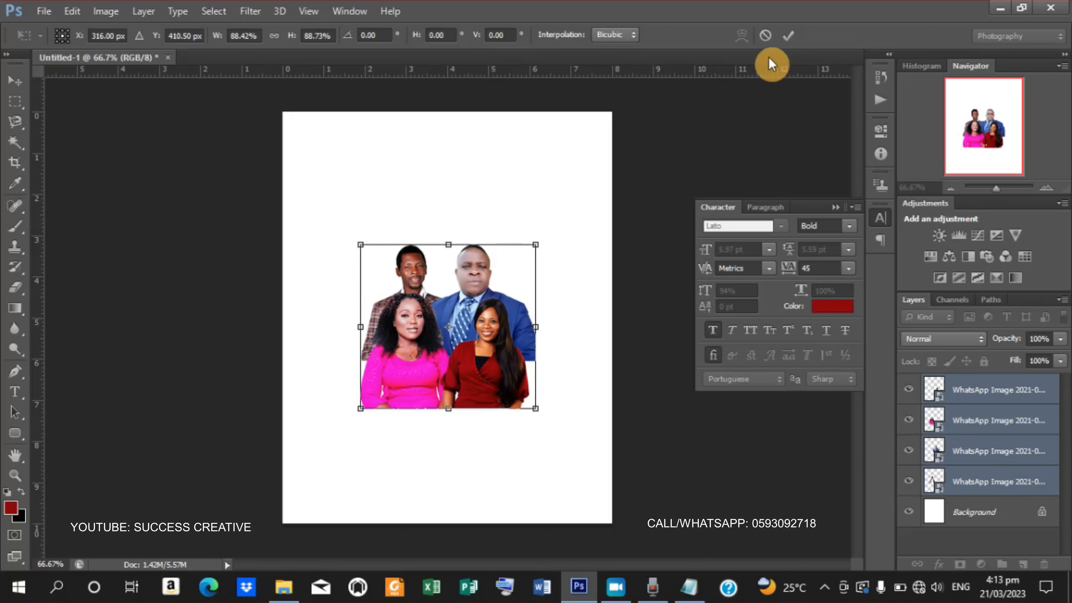
left_click(788, 35)
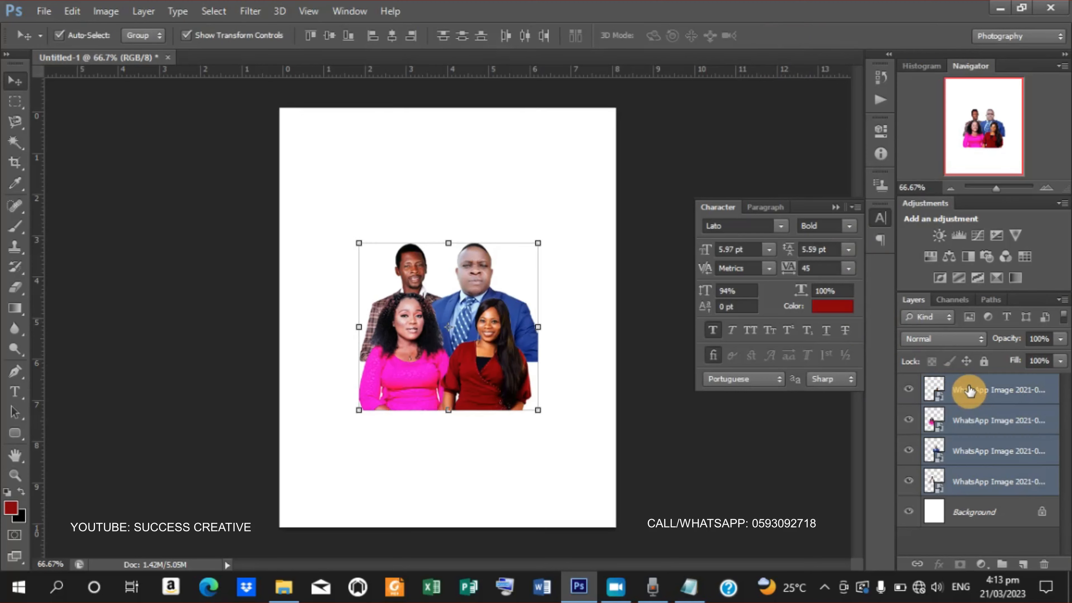
- Add a layer mask to the portrait of the woman in red
key("ctrl+plus")
key("ctrl+plus")
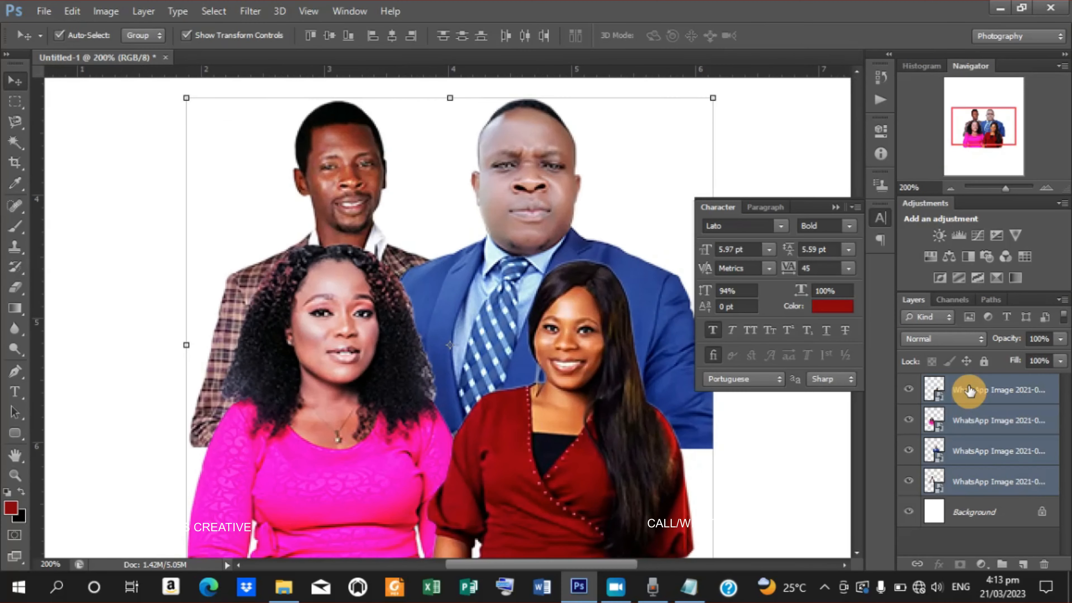
left_click(858, 554)
left_click(858, 555)
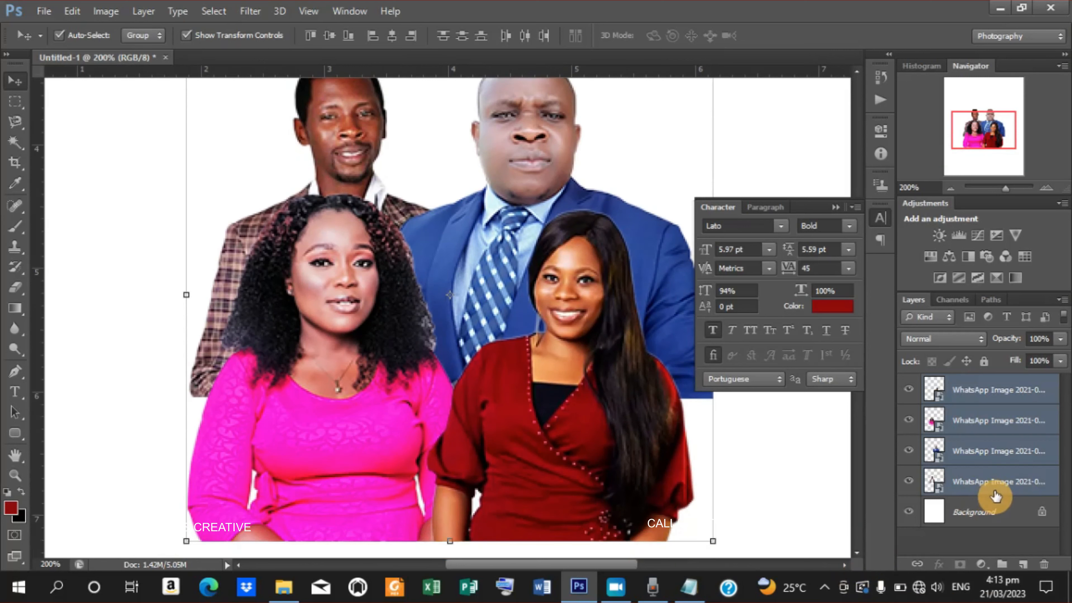
left_click(1007, 391)
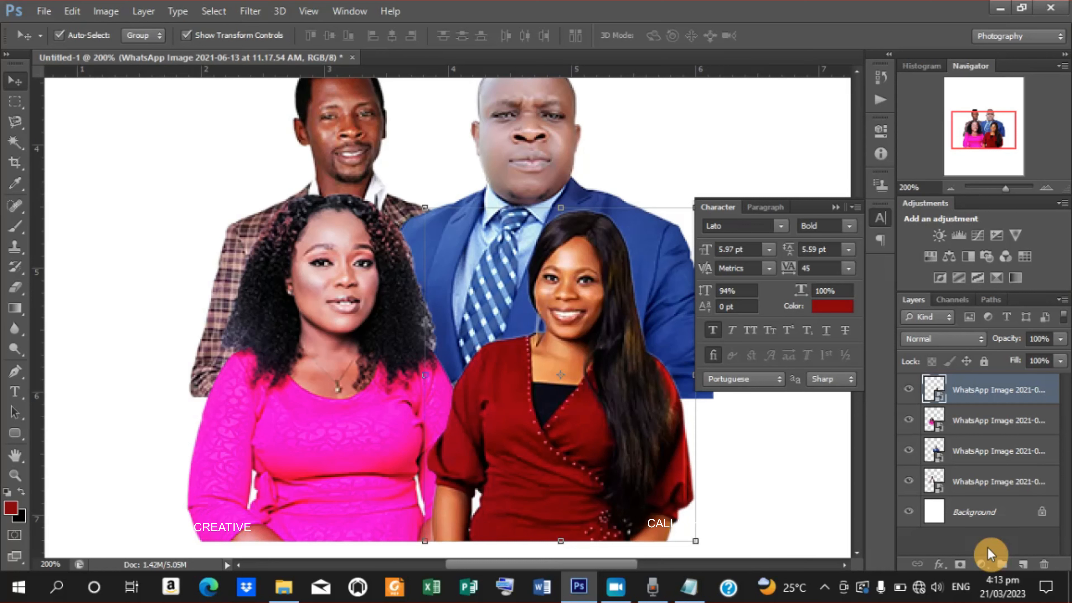
key("ctrl+minus")
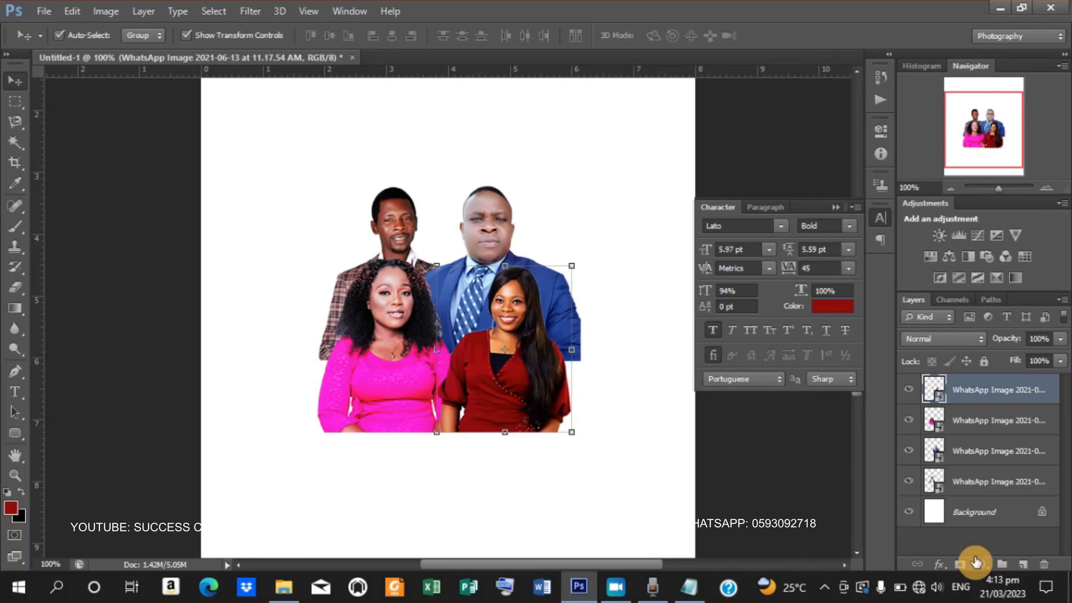
left_click(962, 566)
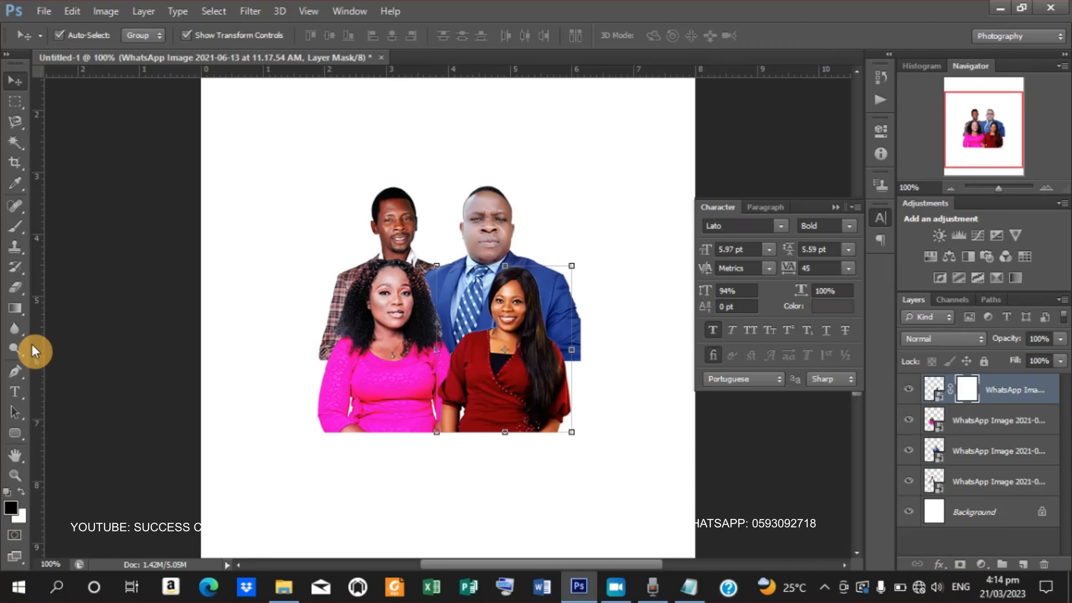
- Fade out the lower edge of the woman in red on her mask with short upward black-to-transparent linear gradients
left_click(22, 318)
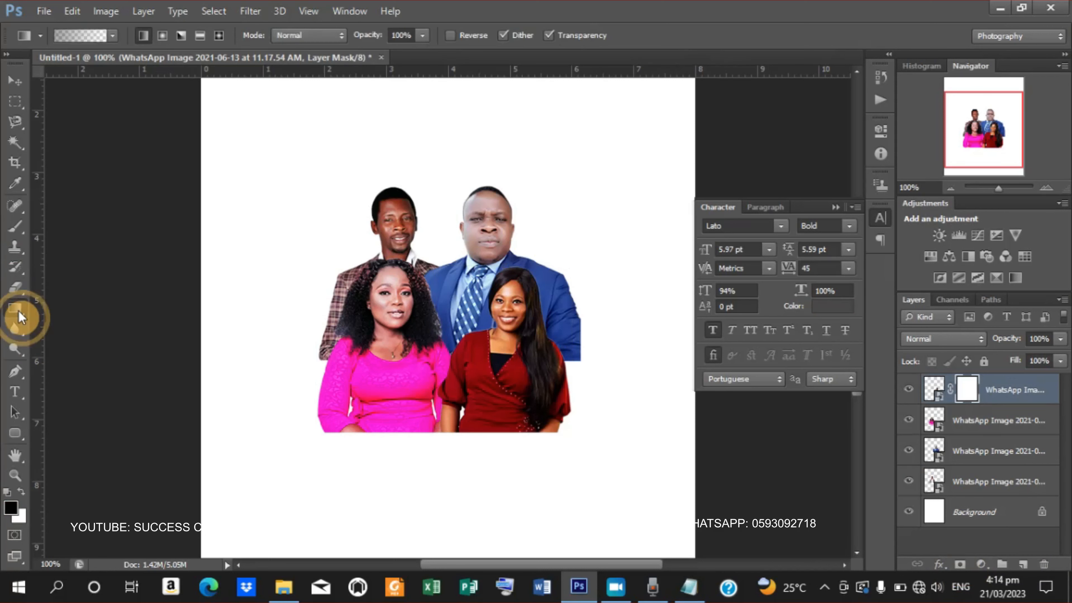
left_click(113, 37)
left_click(108, 126)
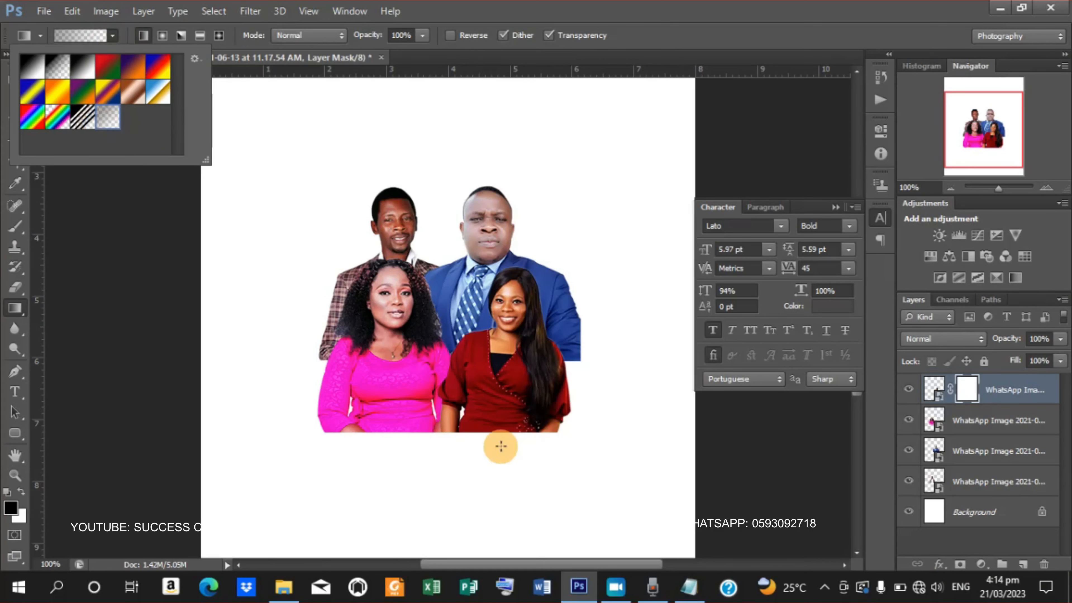
left_click(508, 441)
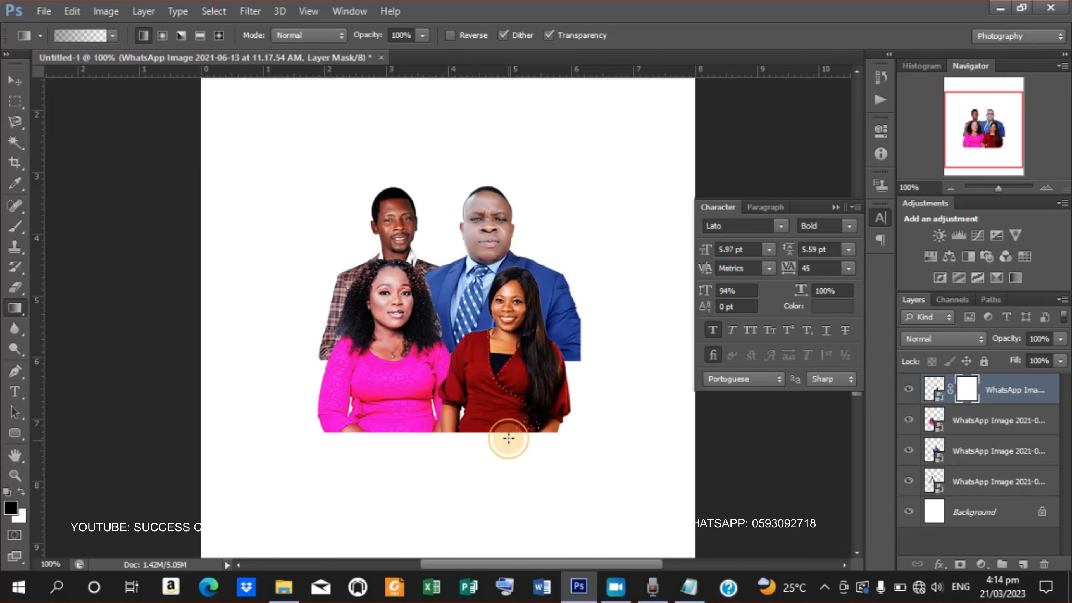
mouse_move(507, 414)
left_mouse_down()
mouse_move(508, 439)
mouse_move(505, 406)
left_mouse_up()
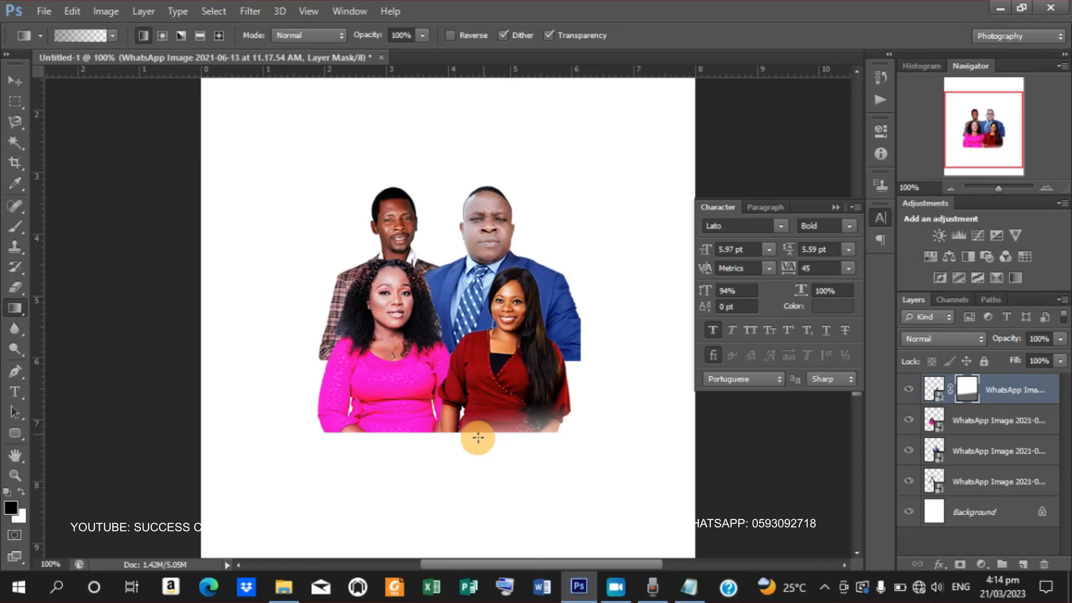
mouse_move(460, 442)
left_mouse_down()
mouse_move(465, 416)
mouse_move(446, 443)
mouse_move(481, 378)
mouse_move(475, 404)
left_mouse_up()
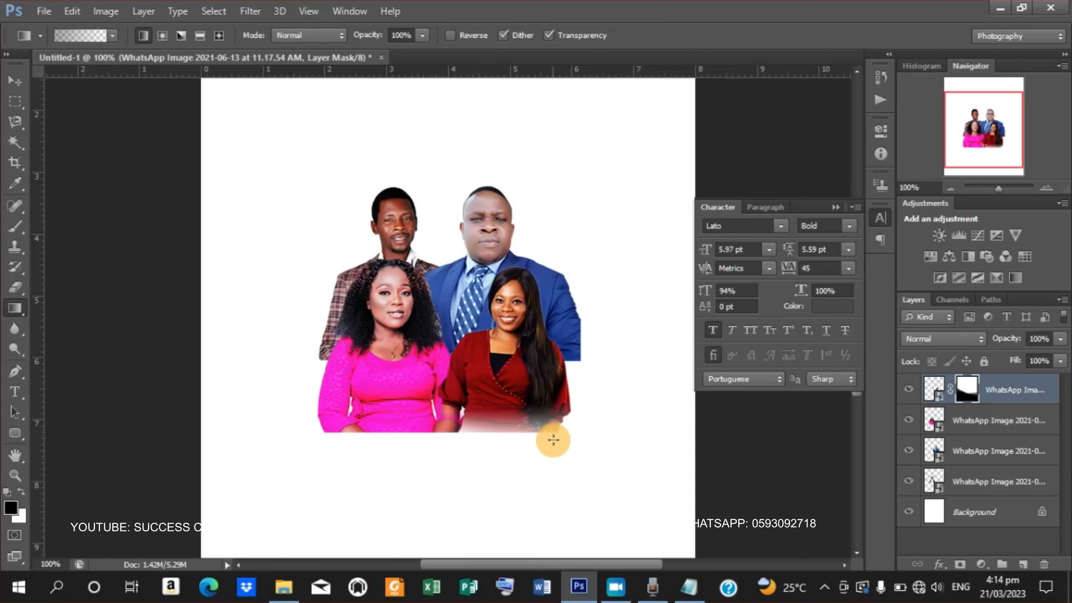
left_click_drag(554, 441, 520, 421)
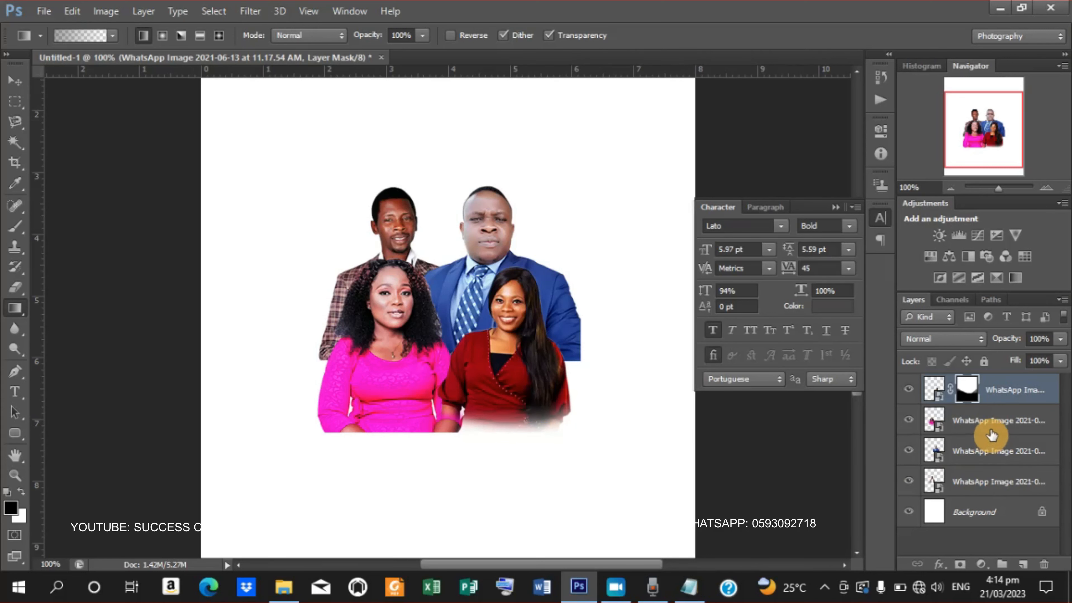
- Add a layer mask to the woman in pink and fade out her lower edge with black-to-transparent gradients
left_click(985, 422)
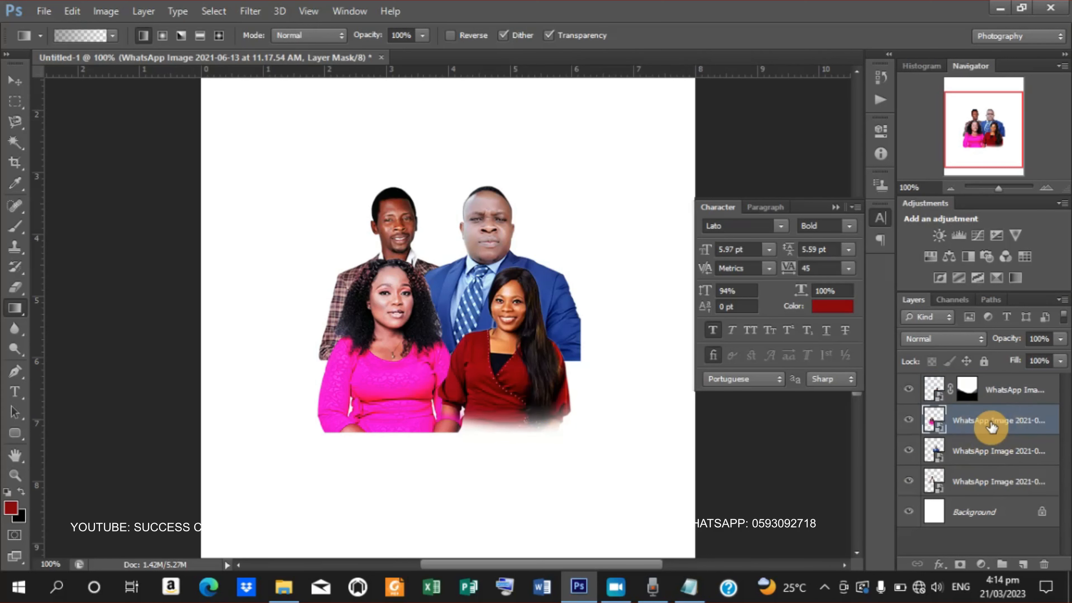
left_click(961, 564)
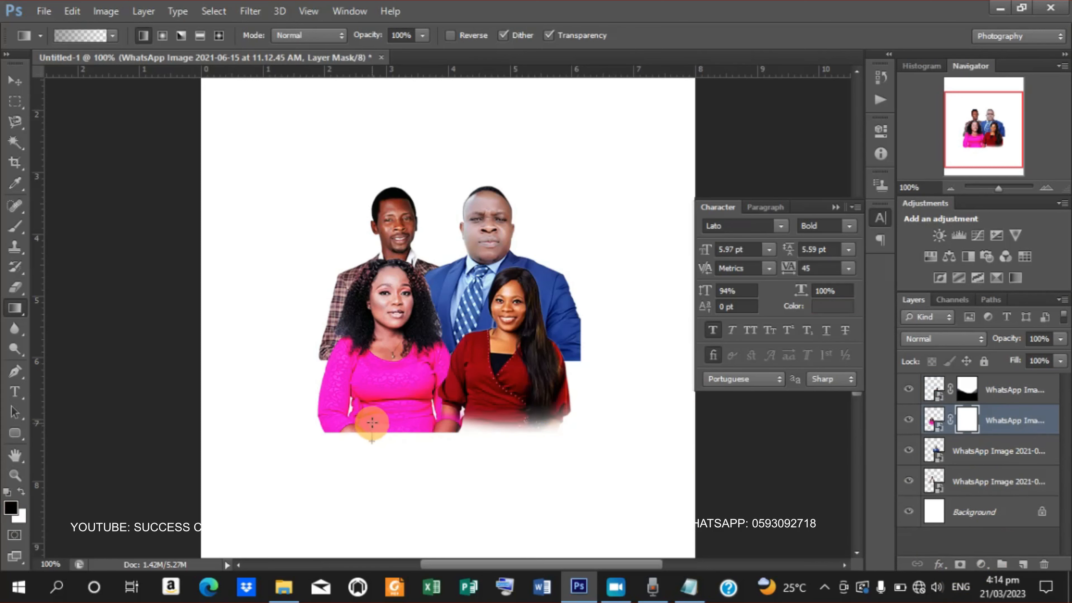
left_click_drag(334, 441, 375, 417)
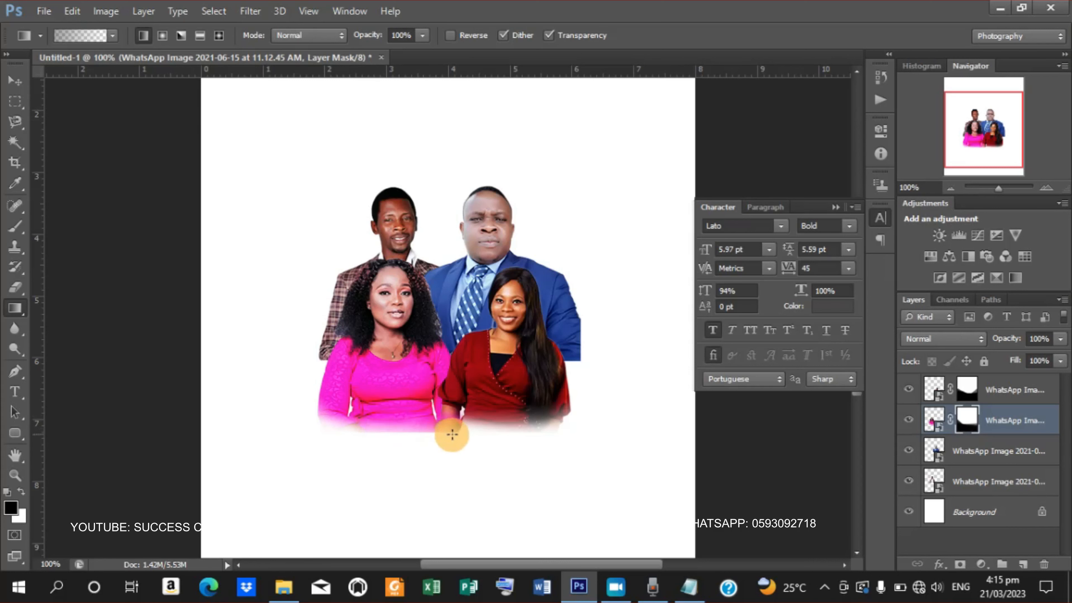
mouse_move(456, 435)
left_mouse_down()
mouse_move(431, 426)
mouse_move(426, 410)
mouse_move(422, 445)
mouse_move(392, 384)
mouse_move(391, 420)
mouse_move(362, 440)
mouse_move(361, 431)
left_mouse_up()
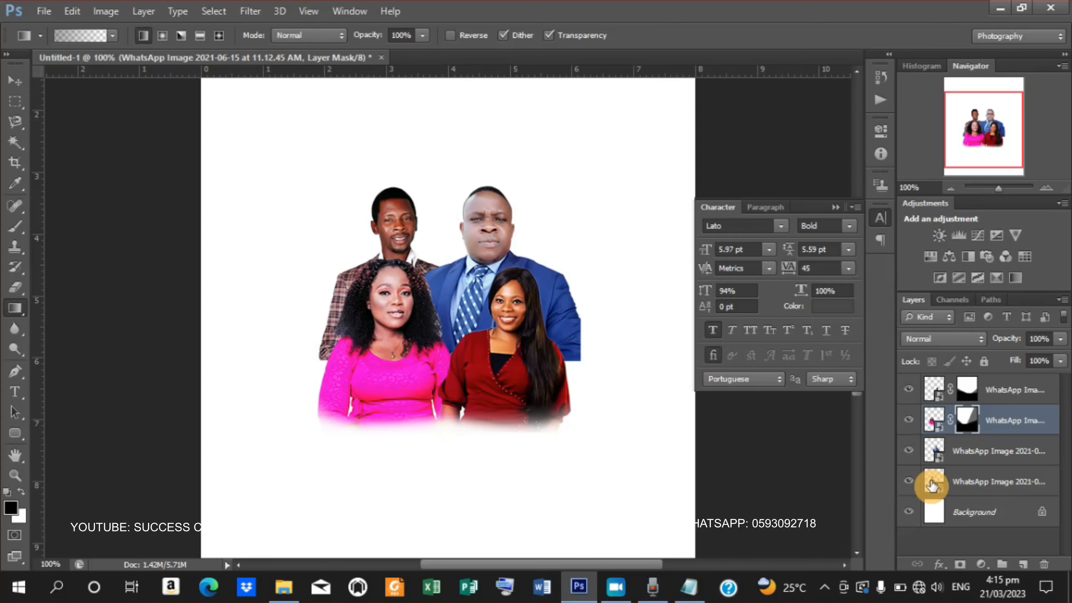
- Mask the man in the blue suit and fade his jacket's lower right edge with a black-to-transparent gradient
left_click(968, 453)
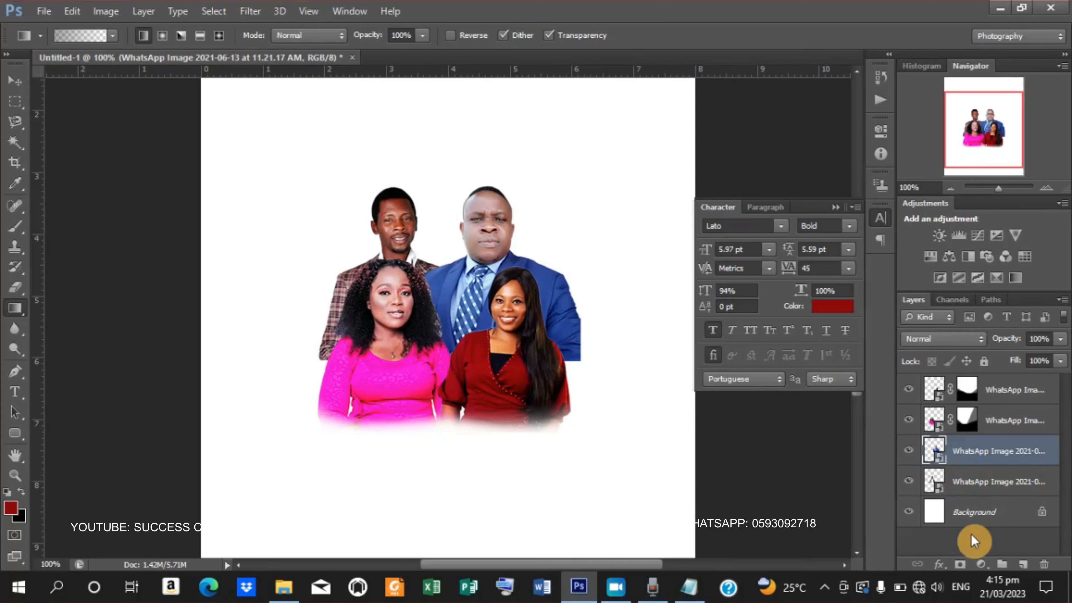
left_click(964, 565)
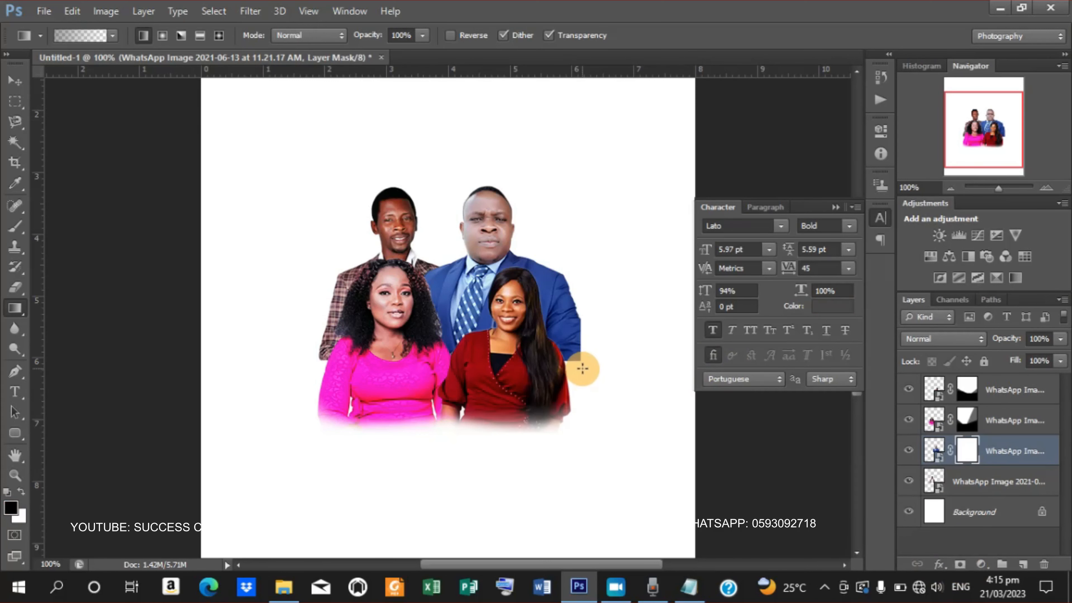
left_click_drag(582, 368, 557, 351)
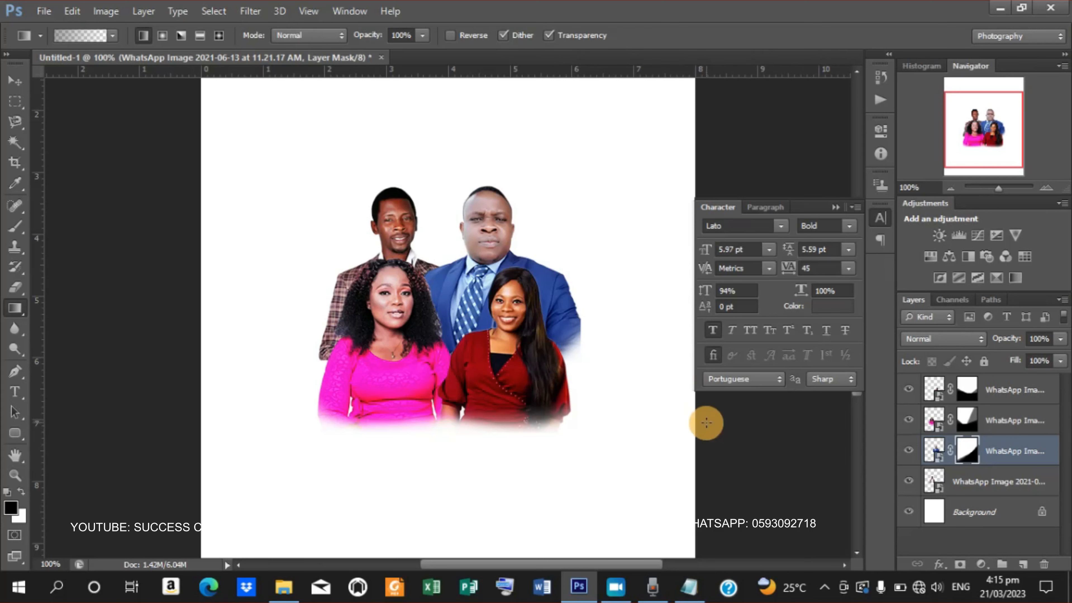
- Add a layer mask to the man in the checked jacket and fade his lower left edge with a black-to-transparent gradient
left_click(1000, 481)
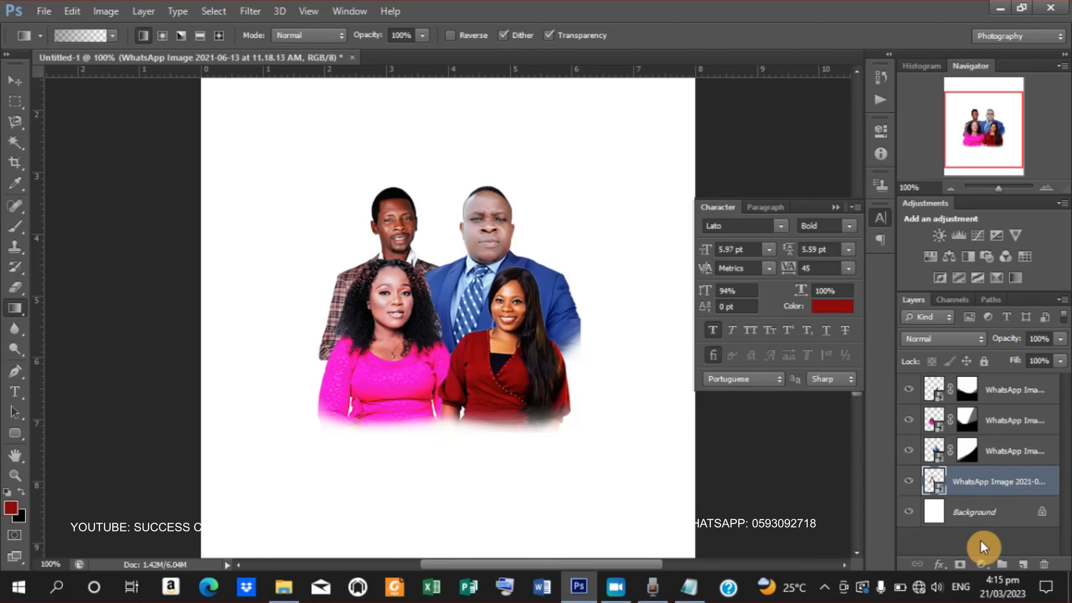
left_click(960, 565)
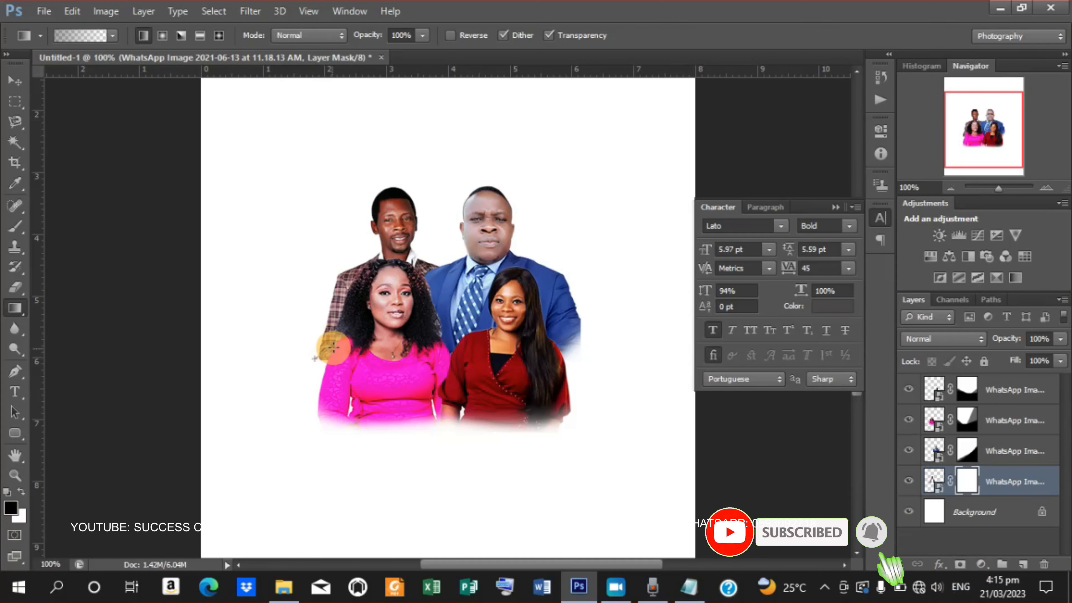
left_click_drag(318, 367, 333, 344)
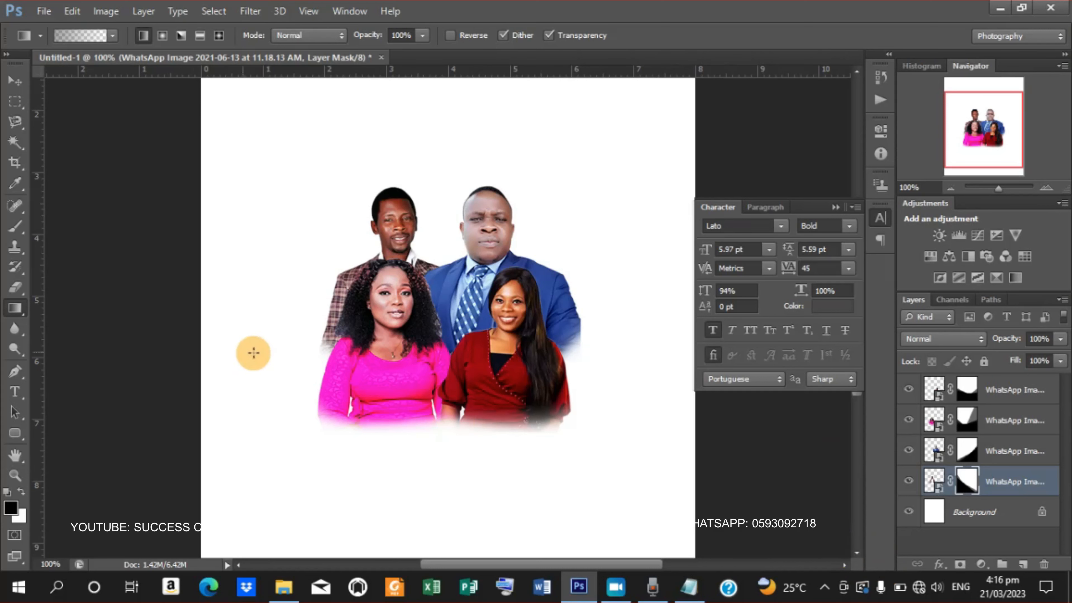
left_click(15, 81)
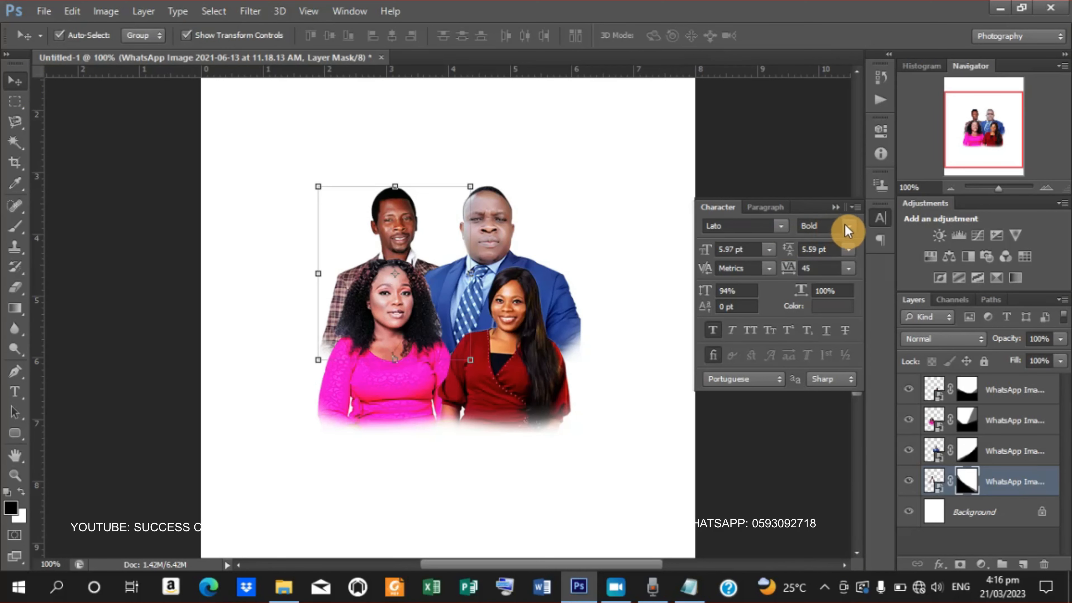
- Draw a dark red banner shape with a pointed lower end, about 87 x 130 px, hanging from the canvas's upper edge with the Pen tool
left_click(837, 208)
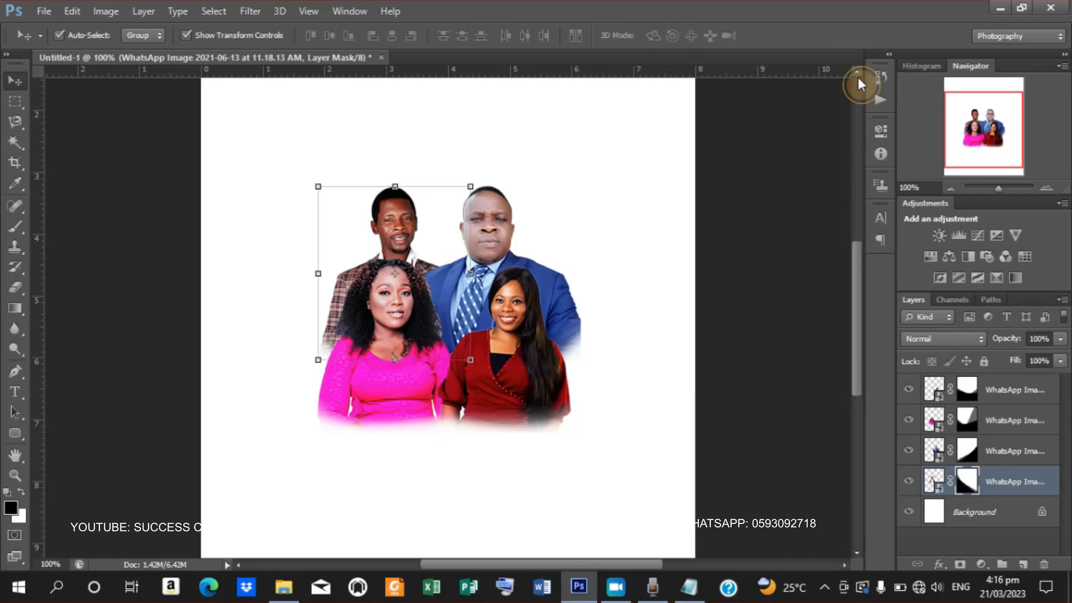
scroll(858, 77, "up", 4)
scroll(859, 79, "up", 3)
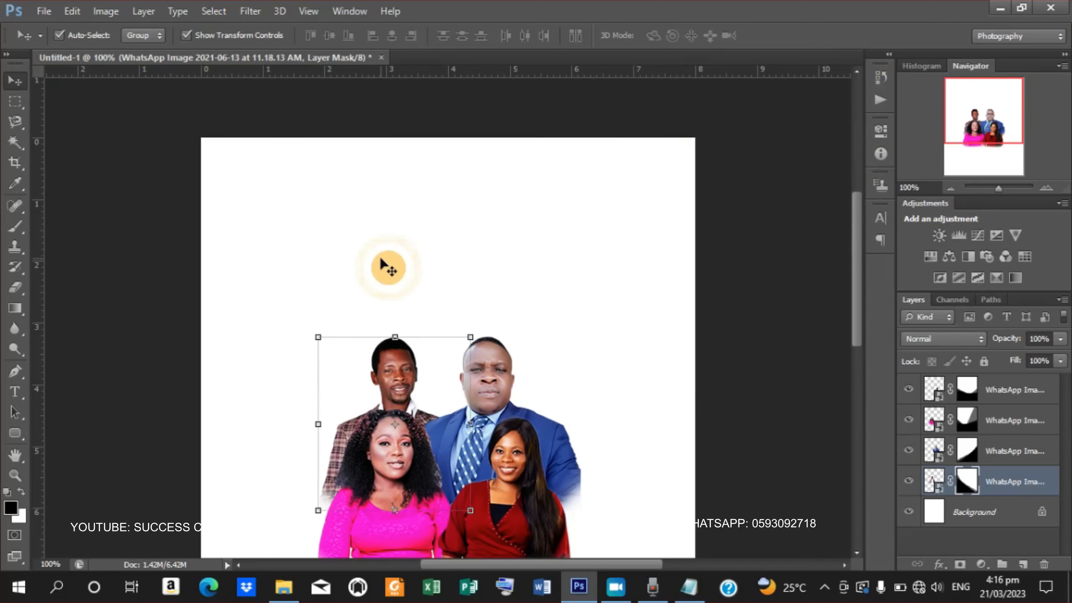
left_click(12, 376)
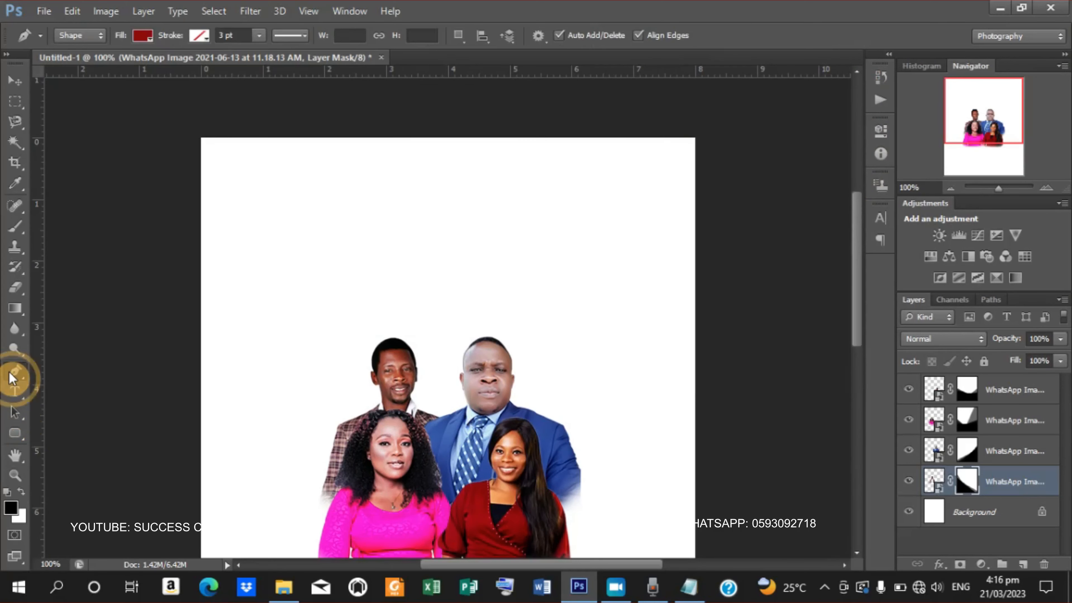
left_click(275, 124)
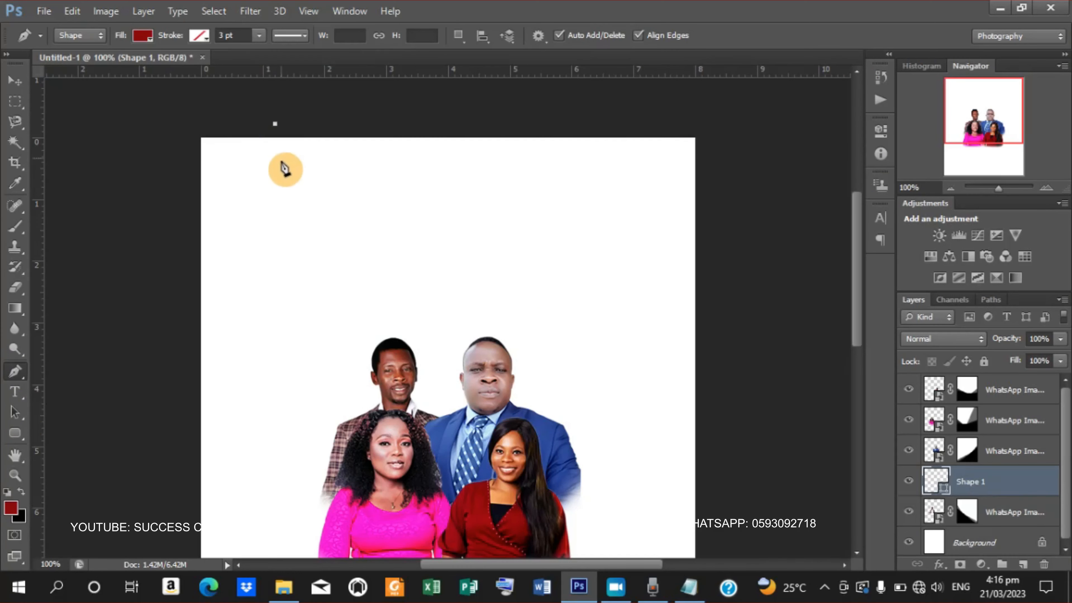
left_click(274, 199)
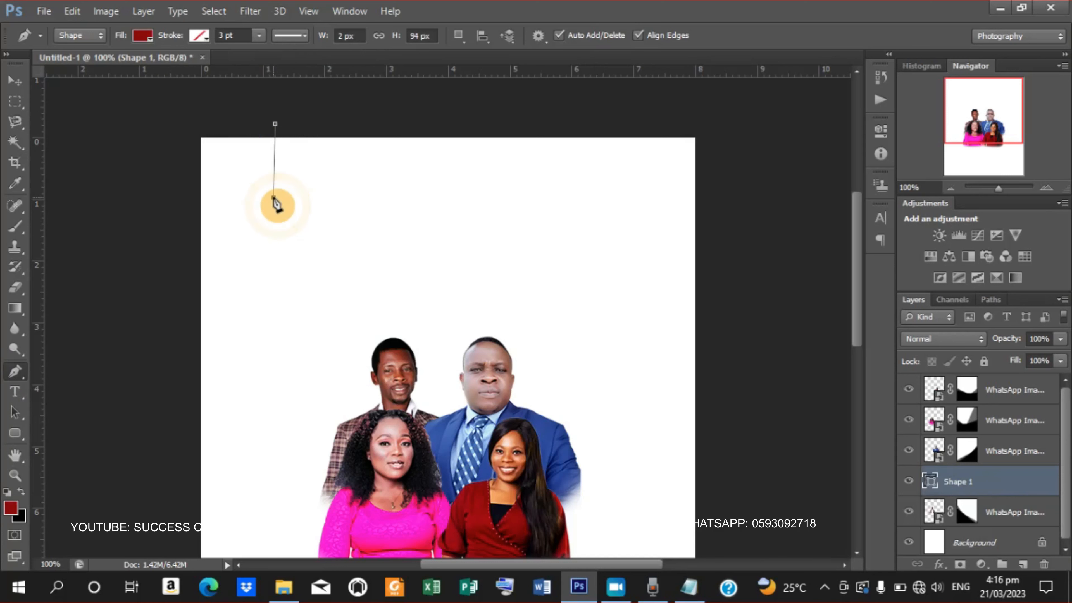
left_click(305, 226)
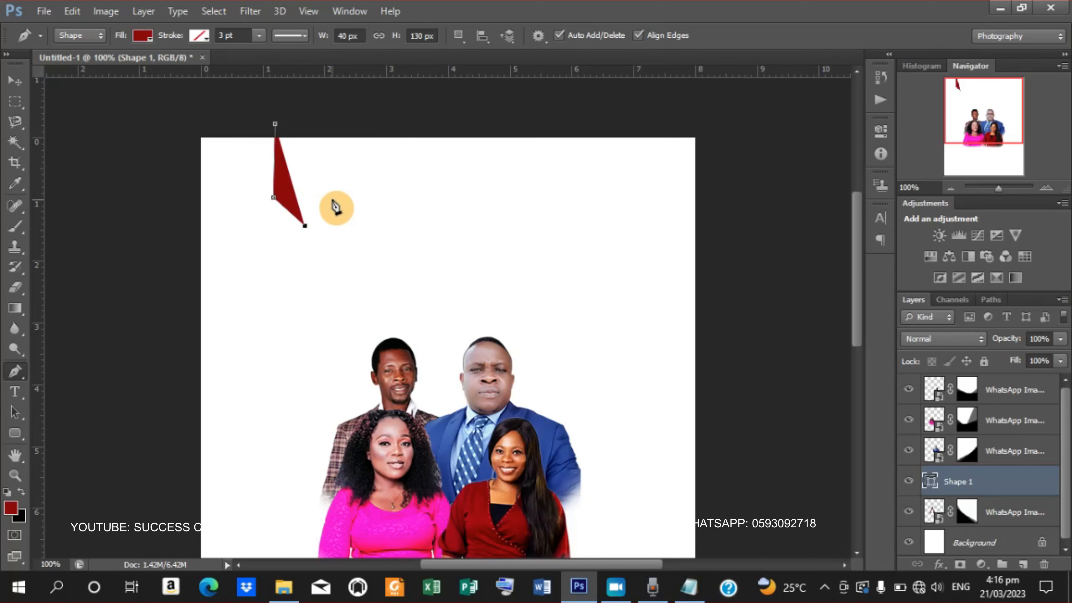
left_click(339, 201)
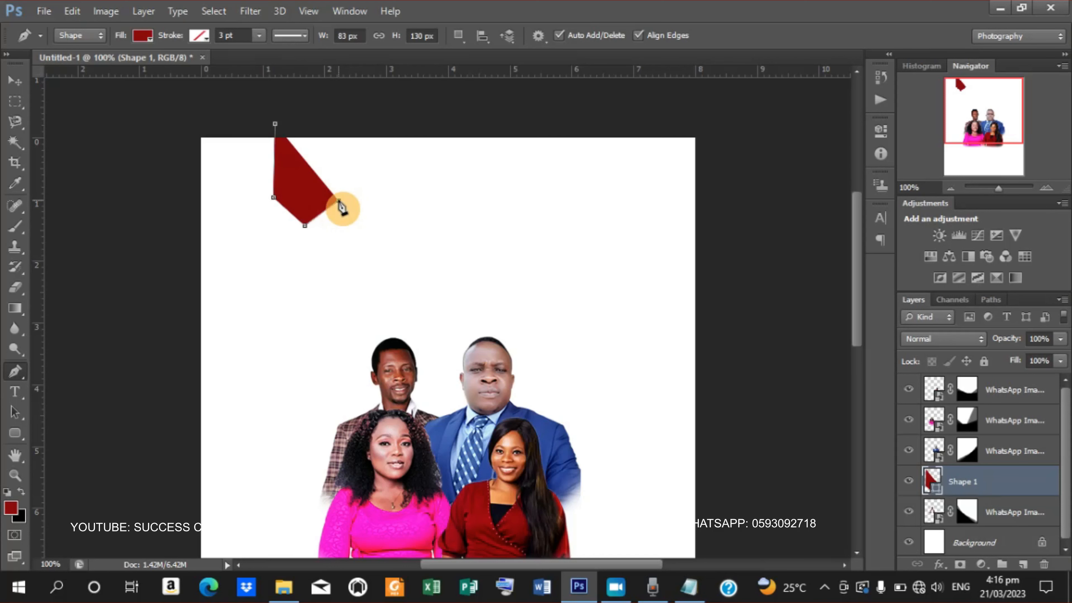
left_click(342, 127)
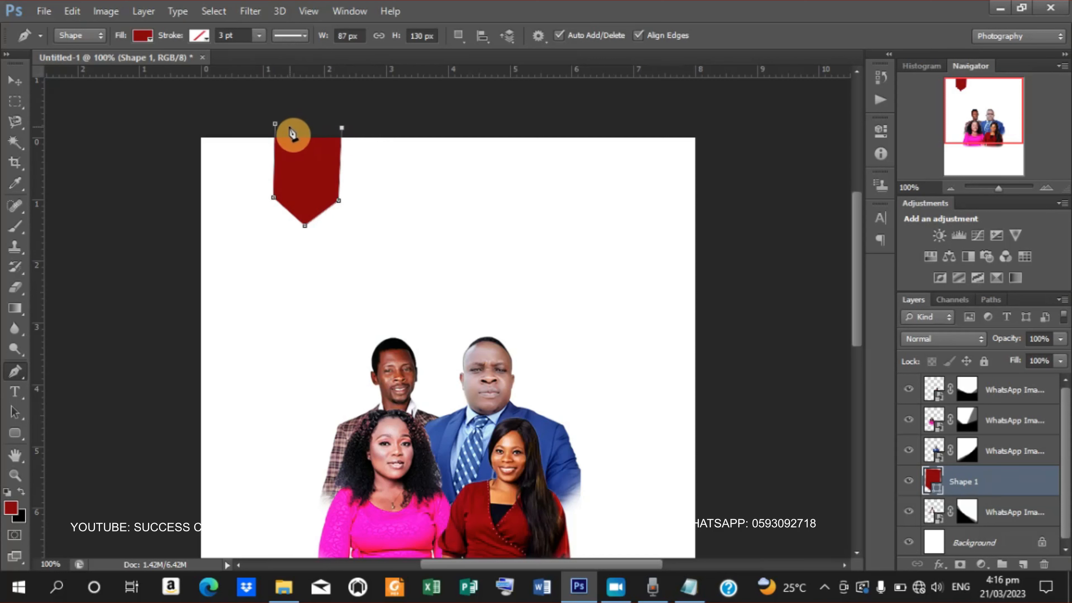
left_click(276, 124)
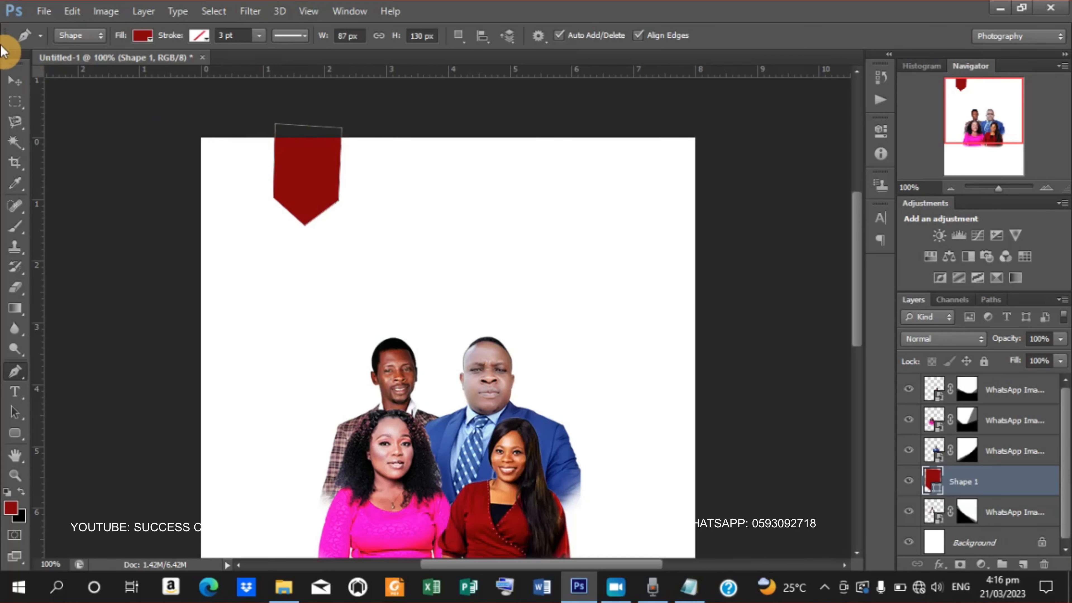
- Rotate the red banner by -2.87° to straighten it and move its layer above all the portraits
left_click(16, 81)
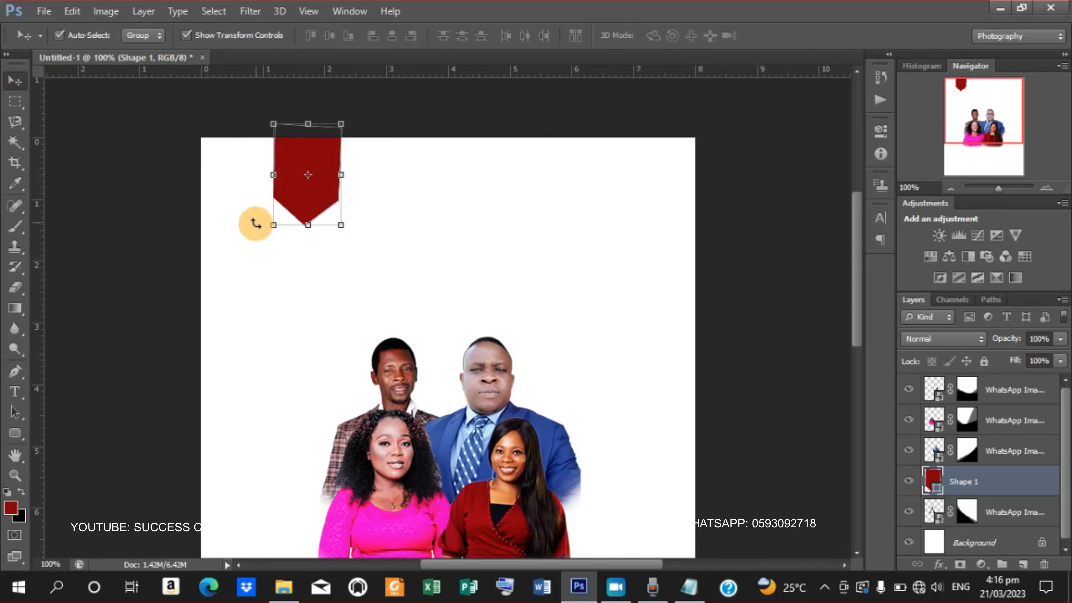
left_click_drag(258, 226, 259, 232)
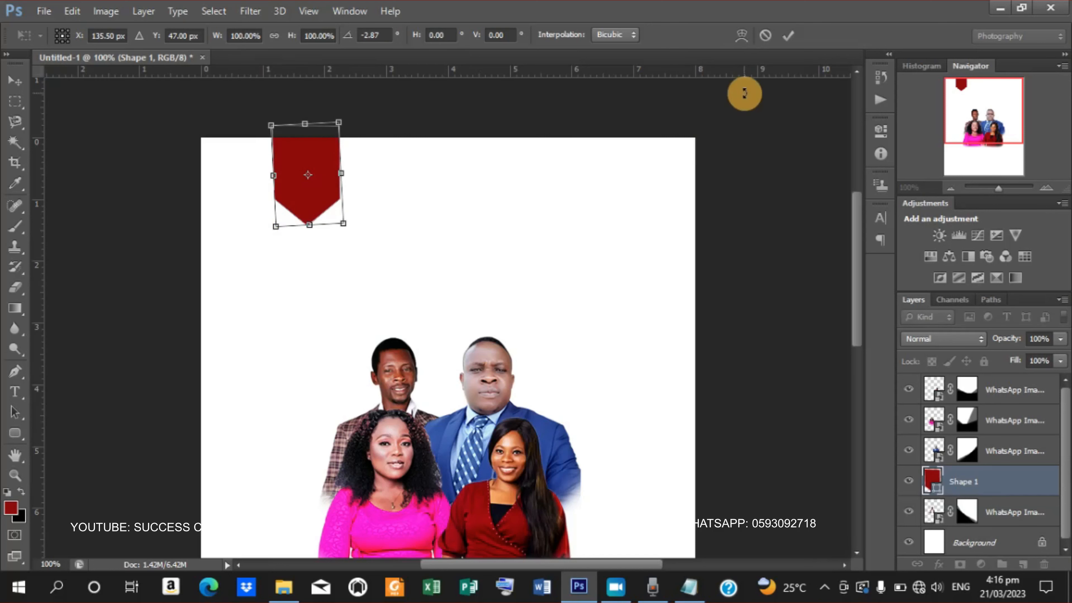
left_click(794, 41)
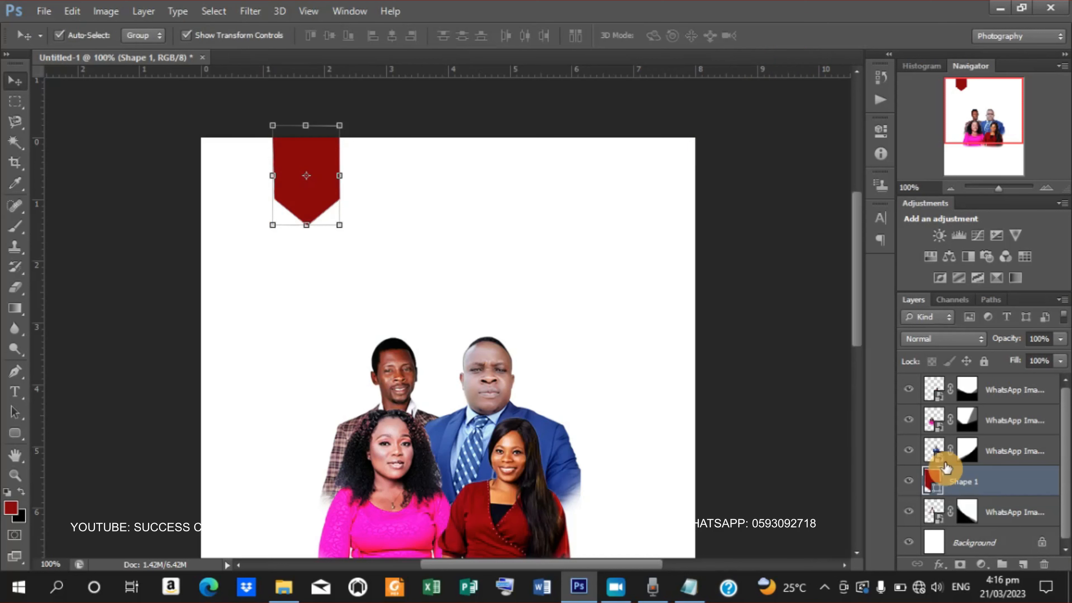
left_click_drag(976, 482, 987, 381)
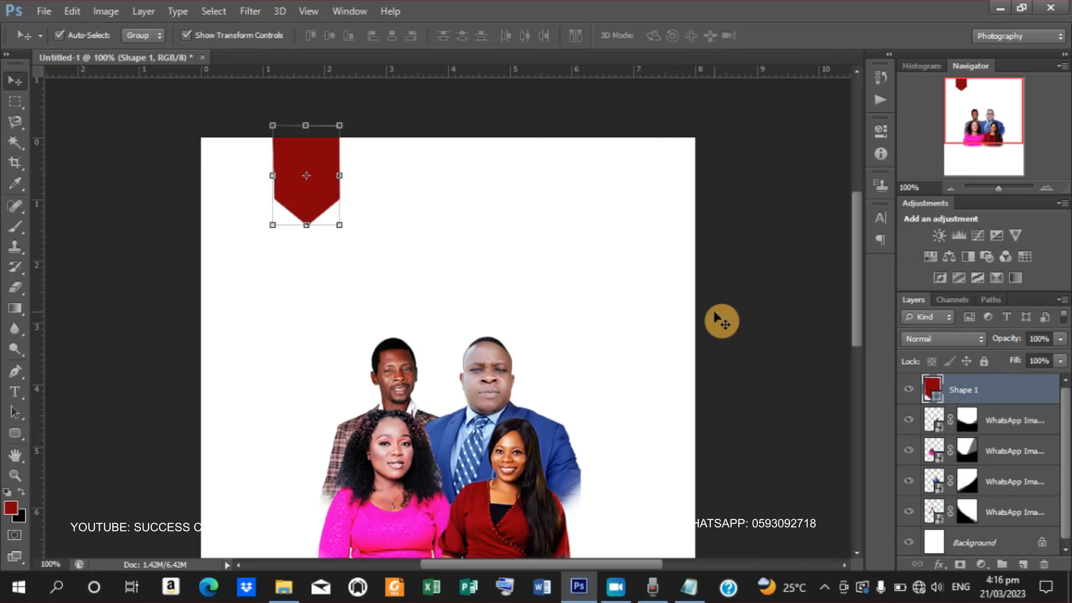
- Group the four masked portrait layers
left_click(1000, 420)
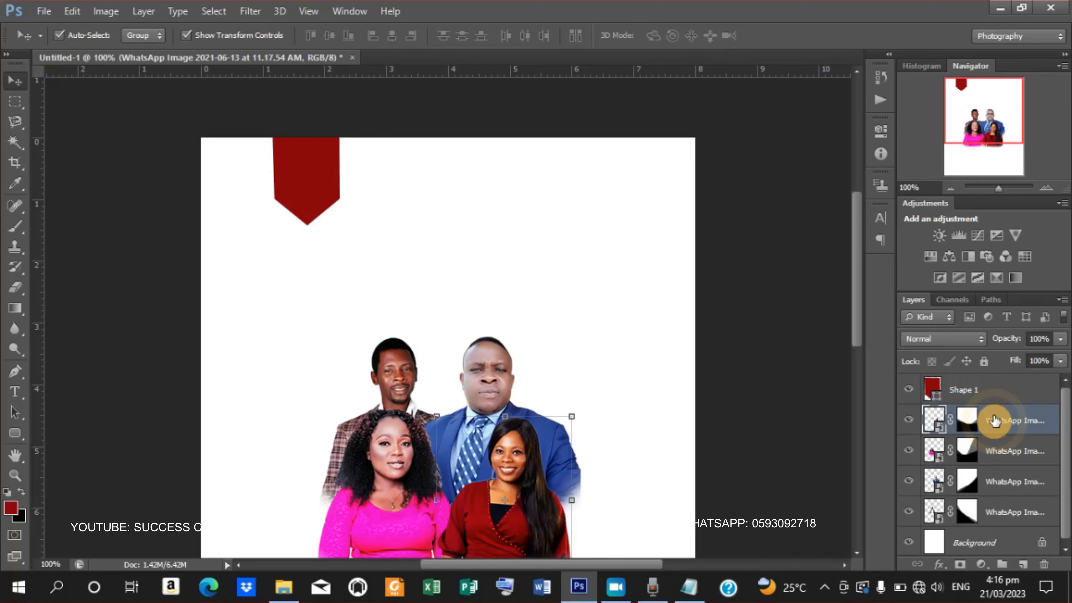
left_click(1005, 517, "shift")
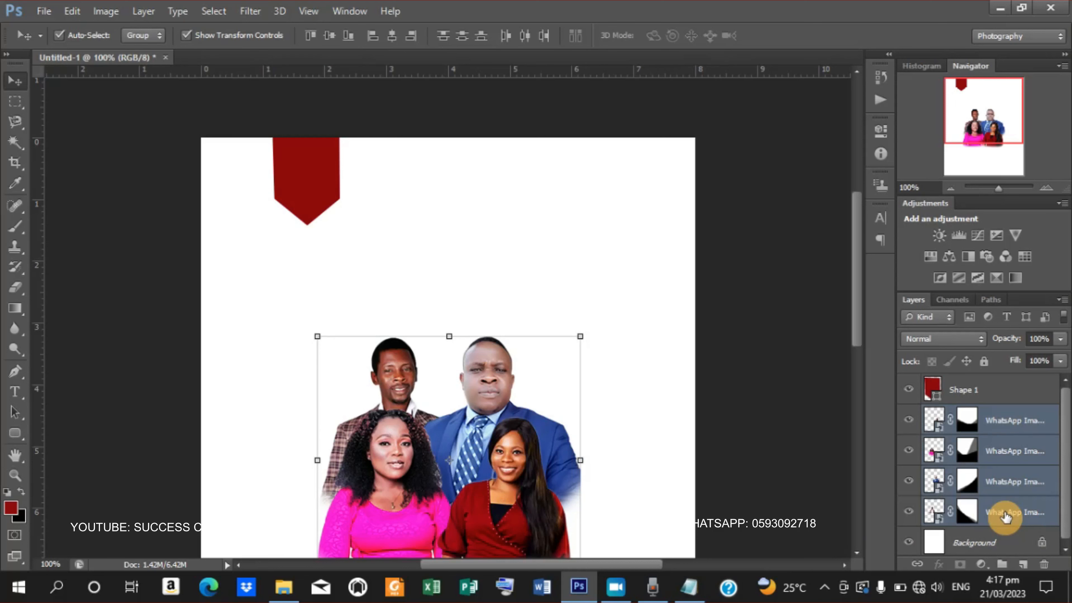
key("ctrl+g")
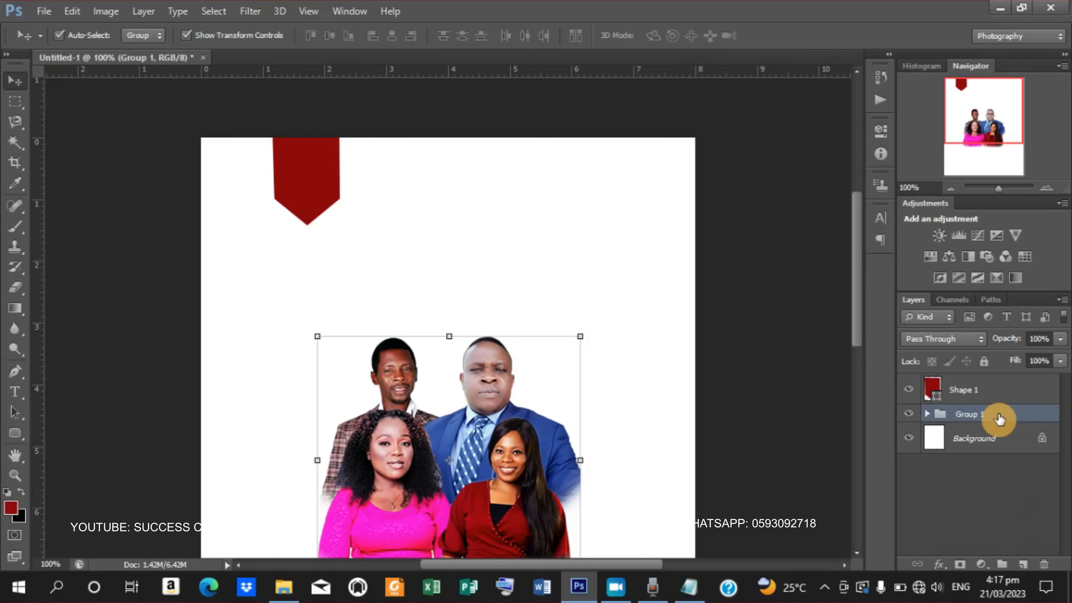
left_click(995, 420)
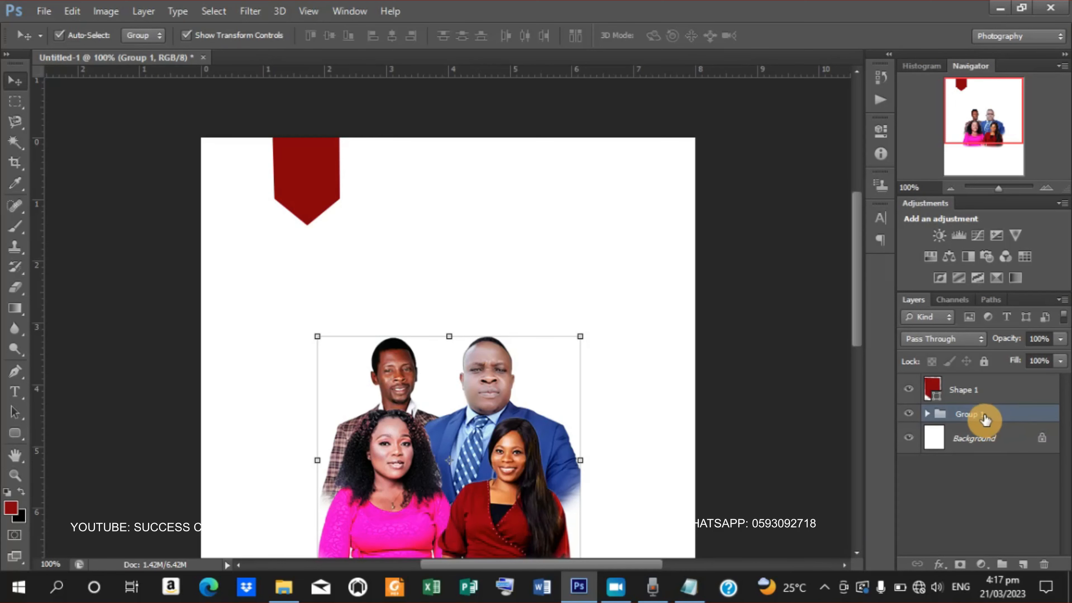
double_click(983, 420)
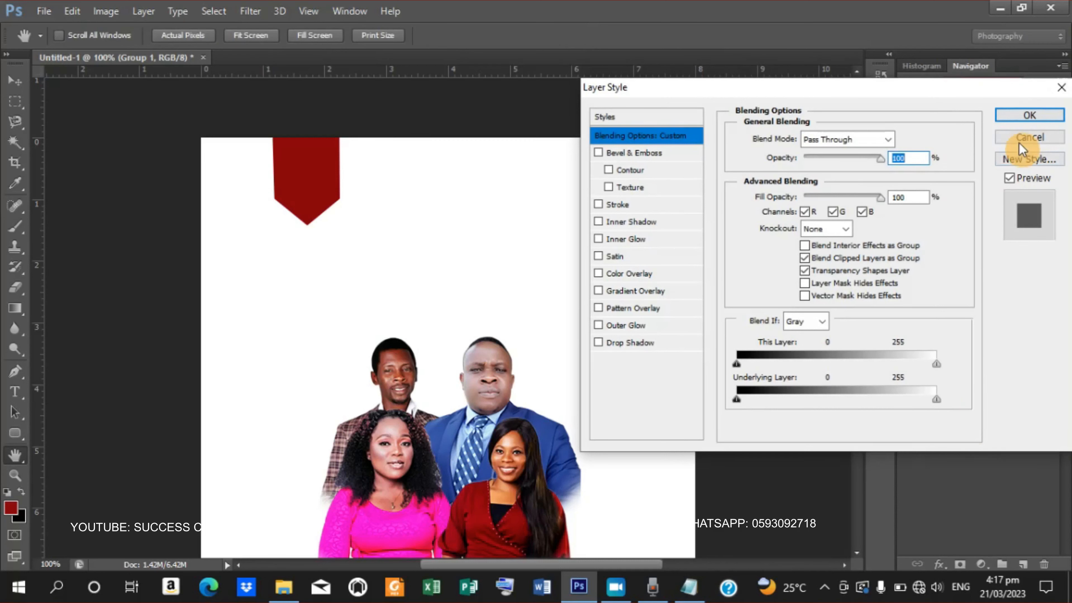
left_click(1019, 143)
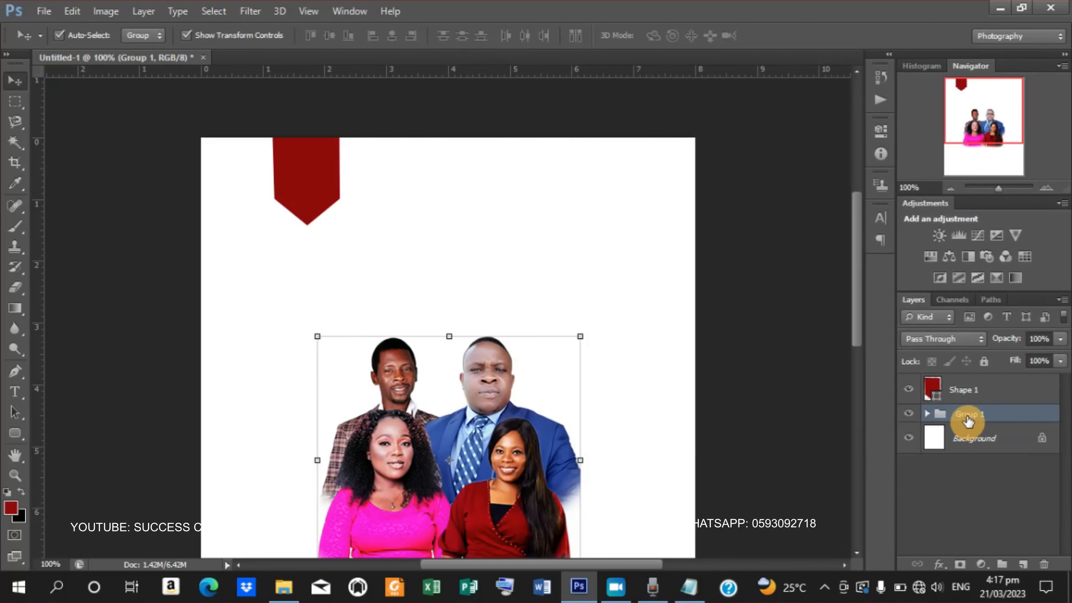
- Rename the portrait group as pictures
double_click(969, 415)
type("p")
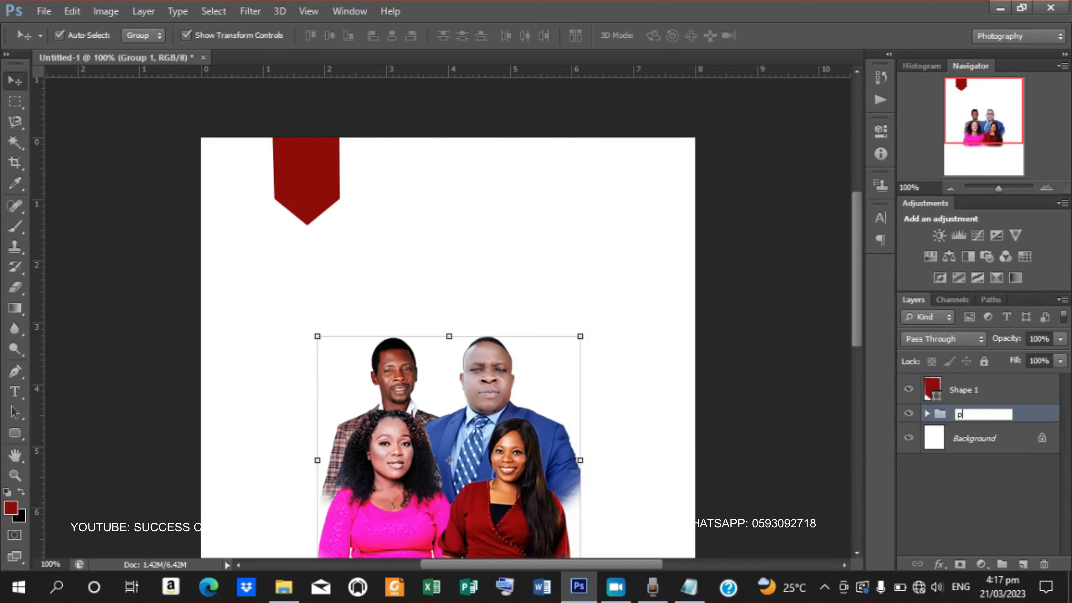
type("ictures")
left_click(969, 415)
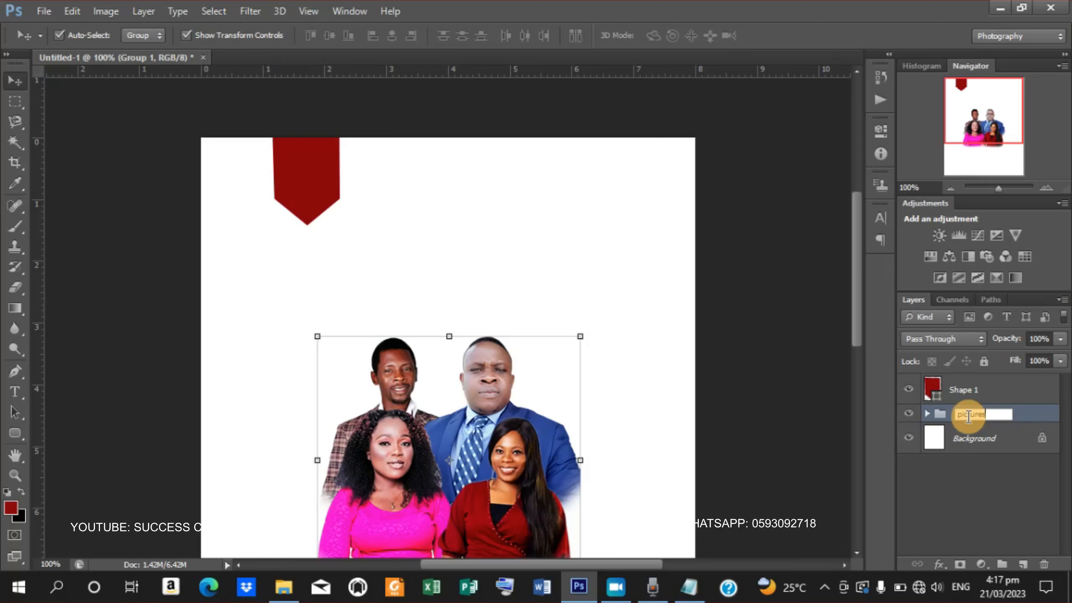
left_click(822, 366)
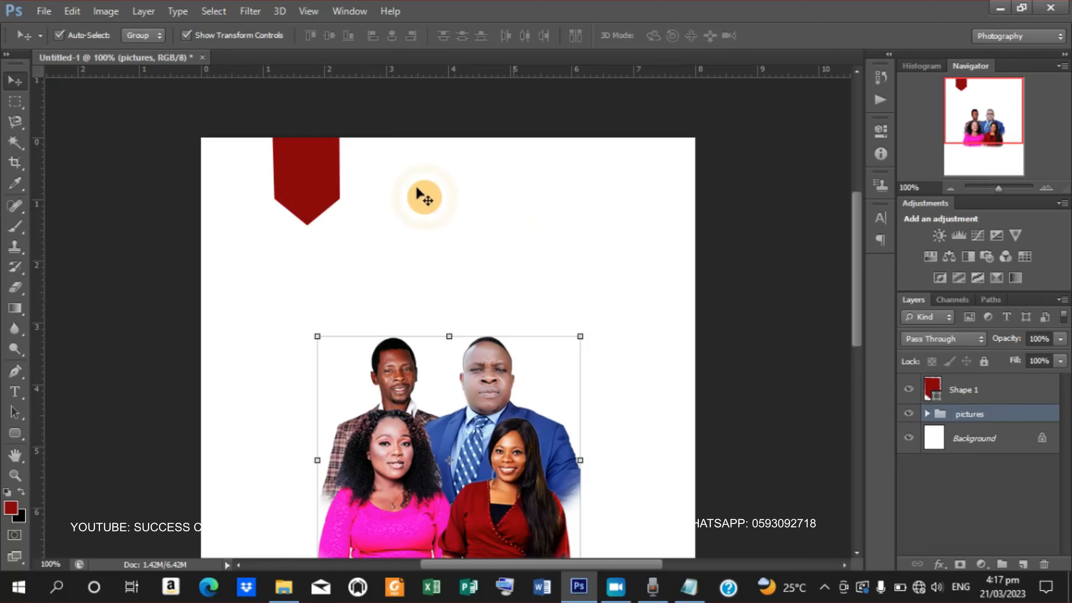
- Duplicate the red banner and nudge the copy slightly upward so a thin strip of the original shows at its pointed end
left_click(326, 182)
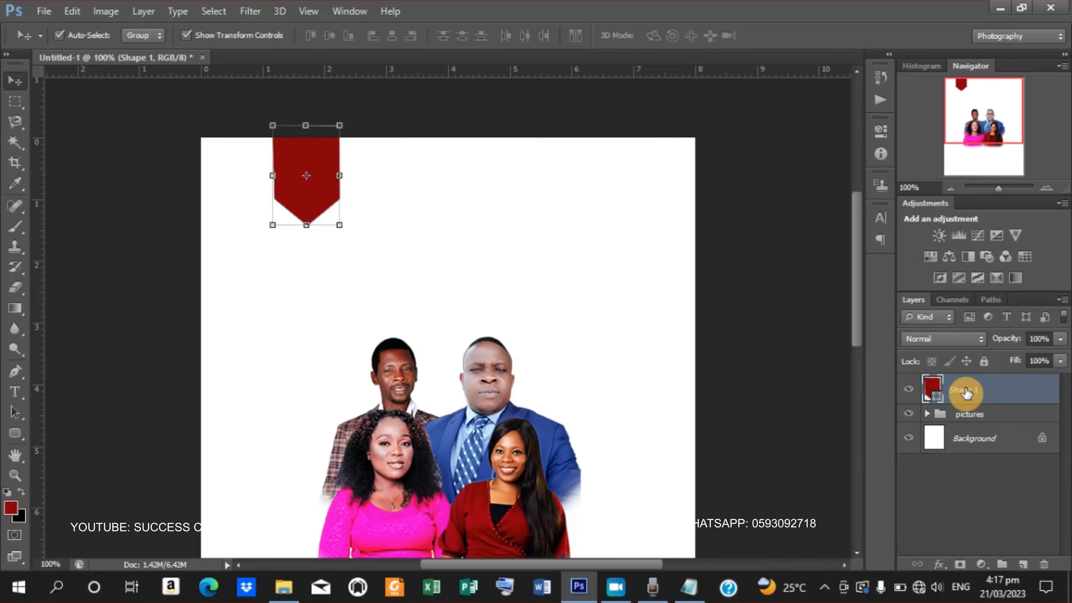
key("ctrl+j")
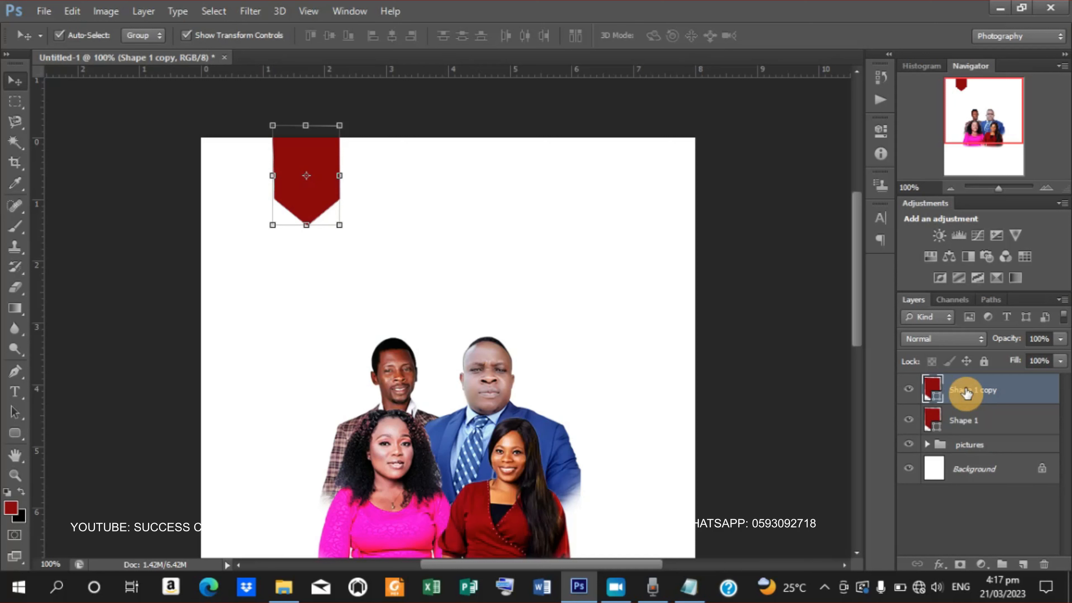
key("Up")
key("Up")
key("Up")
key("Up")
key("Up")
key("Up")
key("Up")
key("Up")
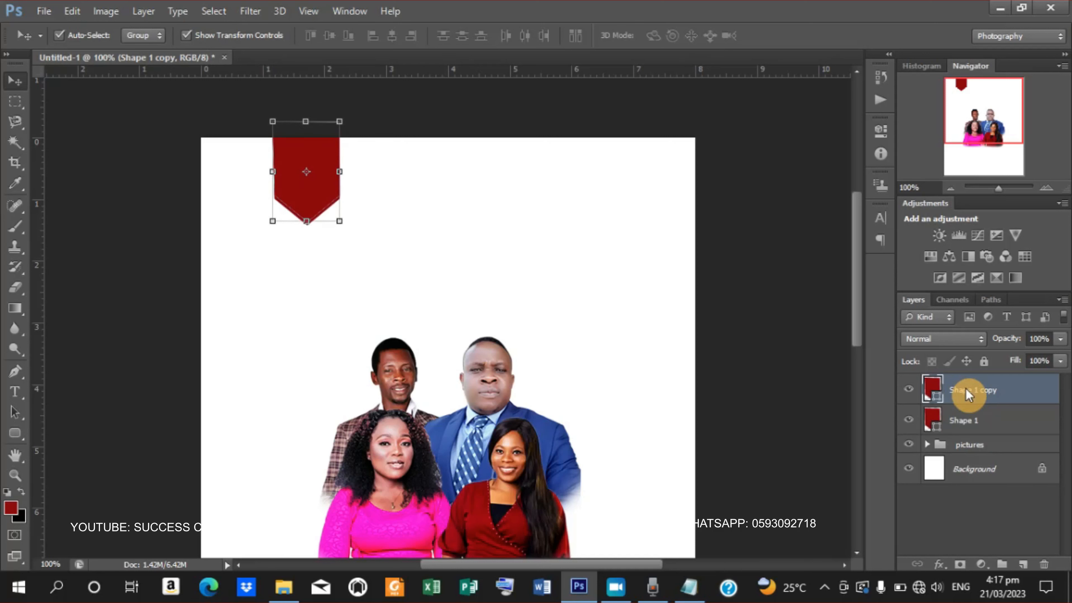
key("Up")
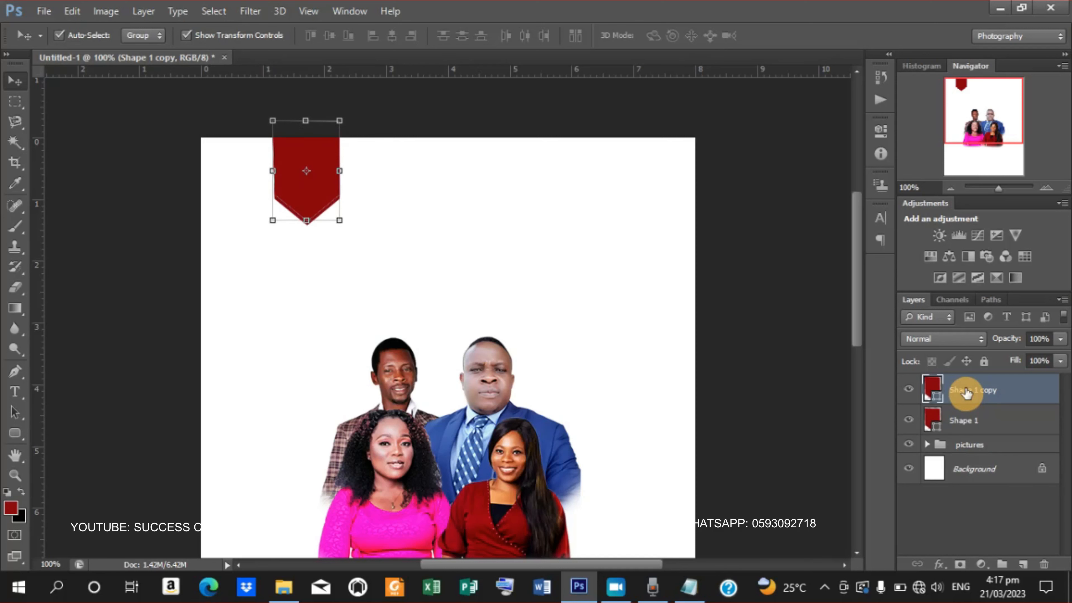
key("Up")
key("Up")
key("Up")
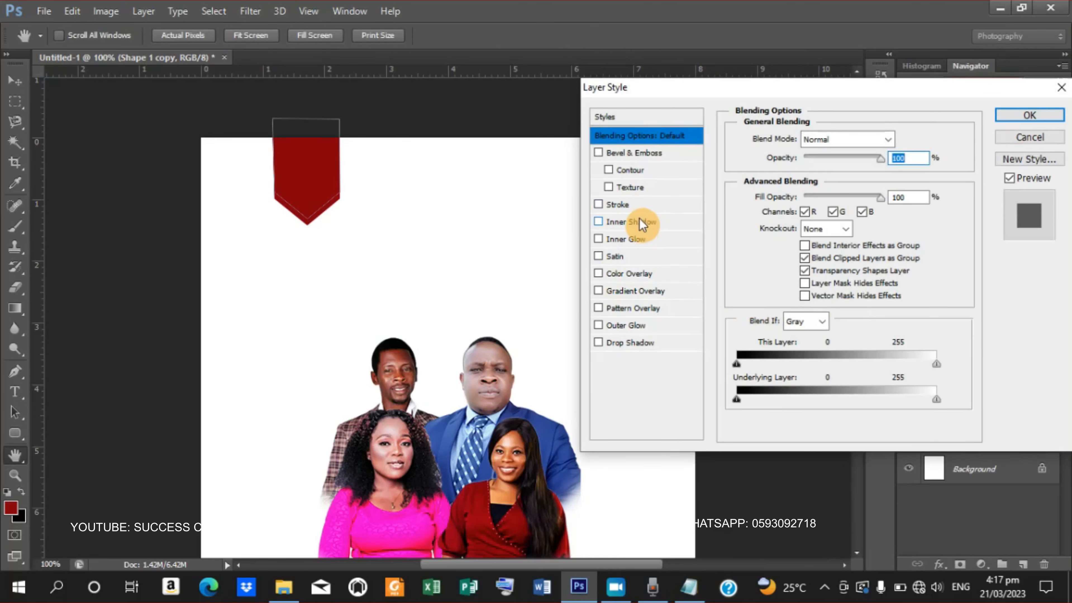
- Apply a light grey (#d9d9d9) Color Overlay to the upper copy of the banner
left_click(637, 274)
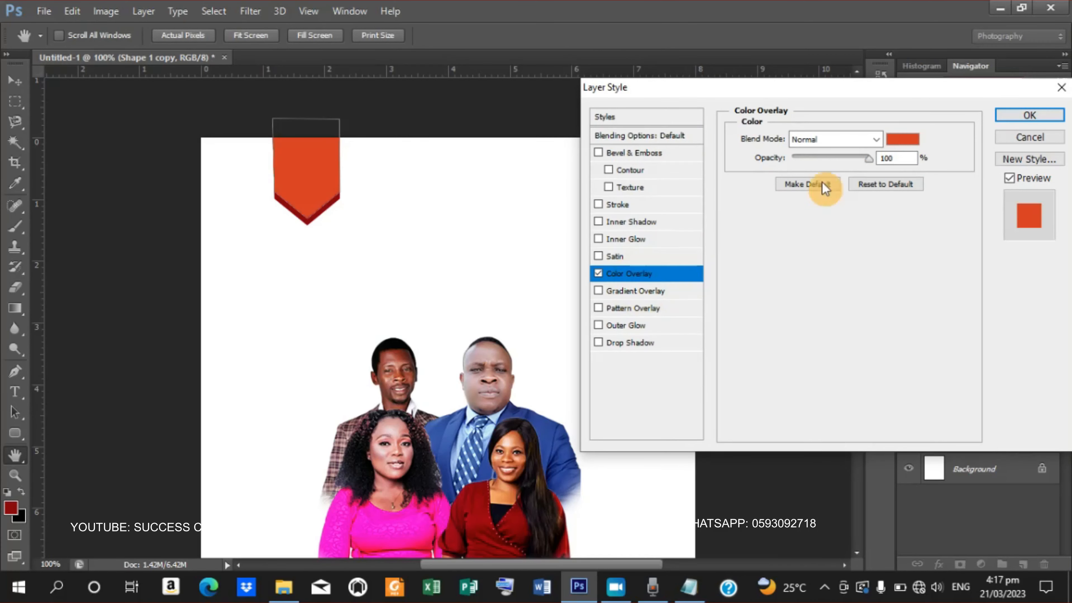
left_click(906, 146)
left_click(648, 215)
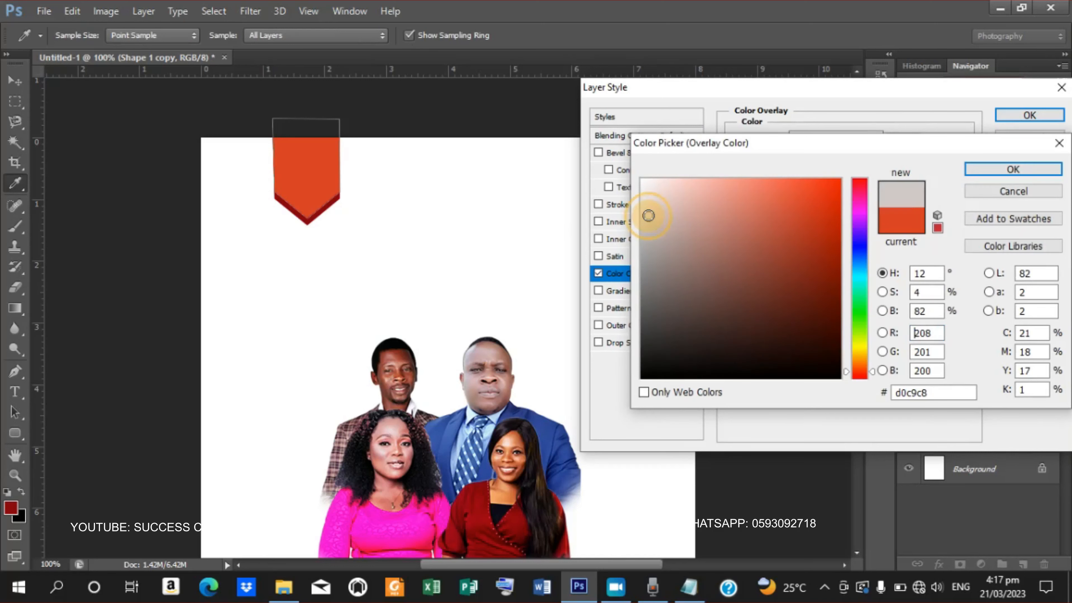
left_click_drag(649, 216, 633, 209)
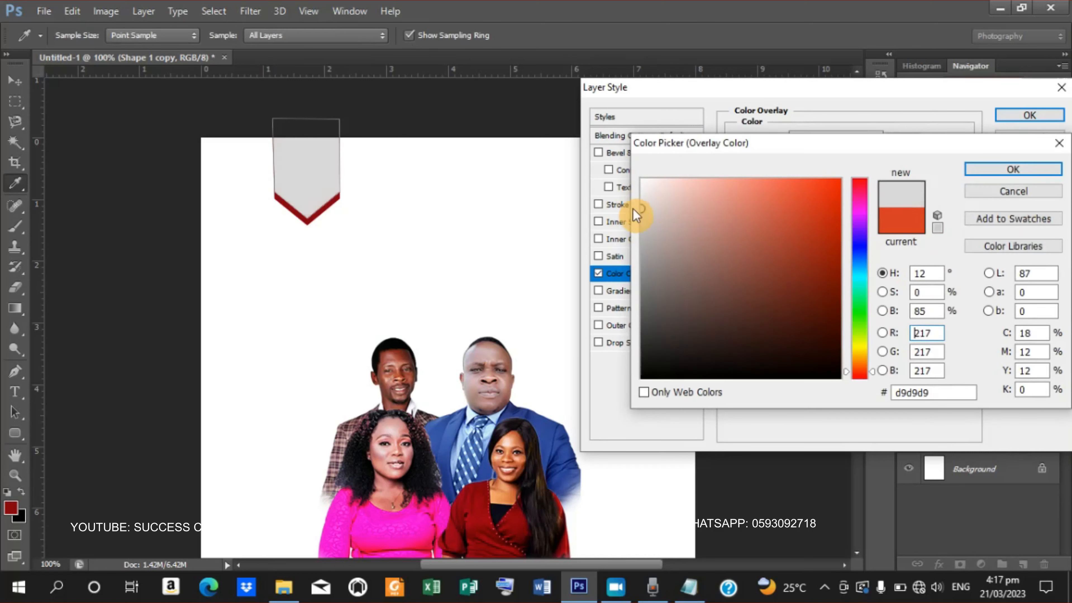
left_click(985, 168)
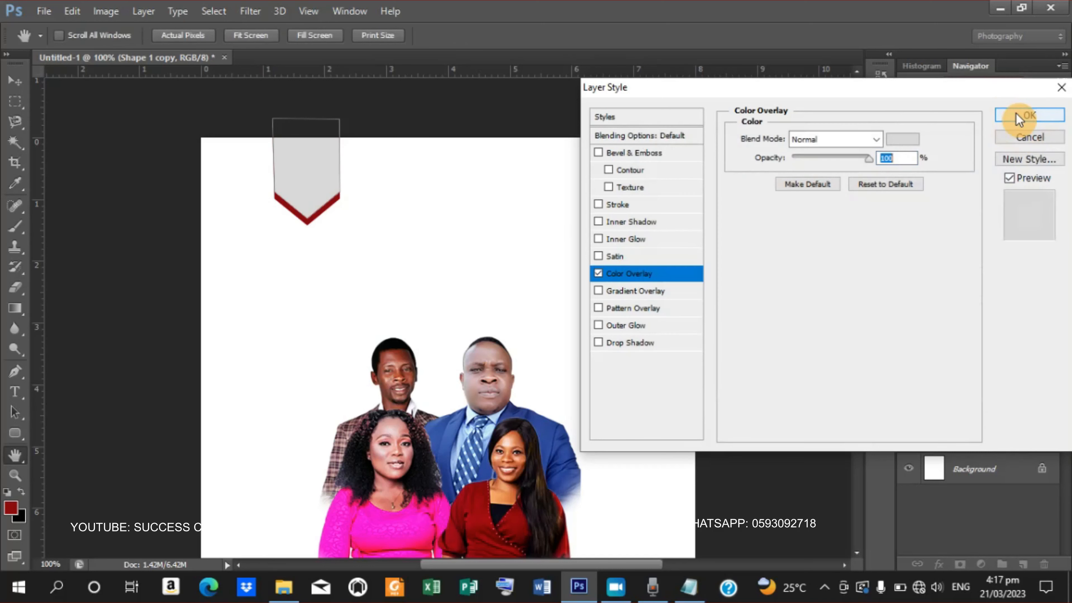
left_click(1016, 112)
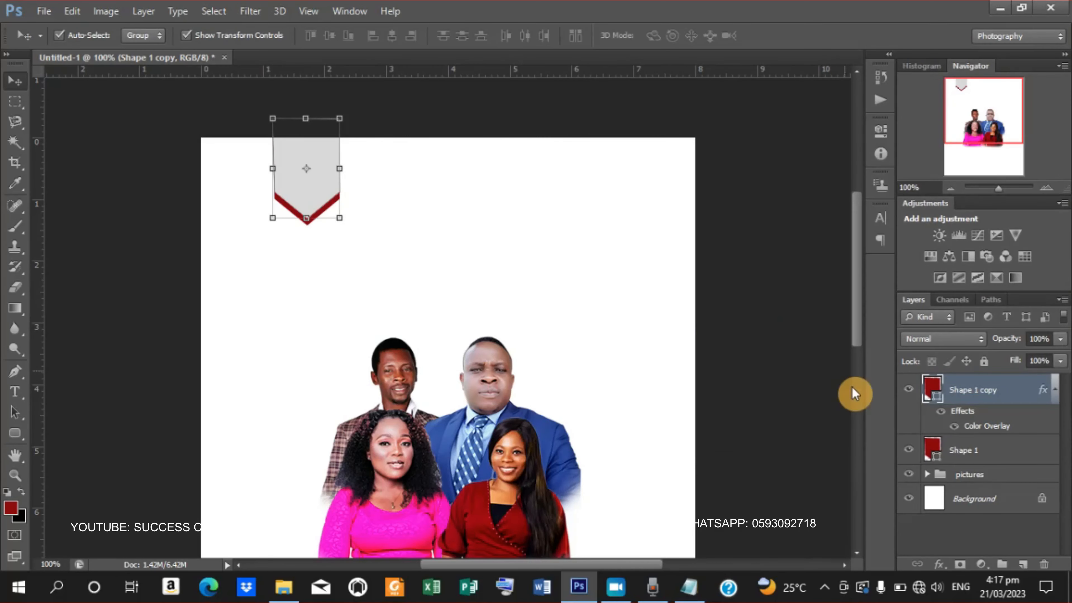
- Scale the grey and red banner layers together to about 75% around their centre
left_click(970, 456, "shift")
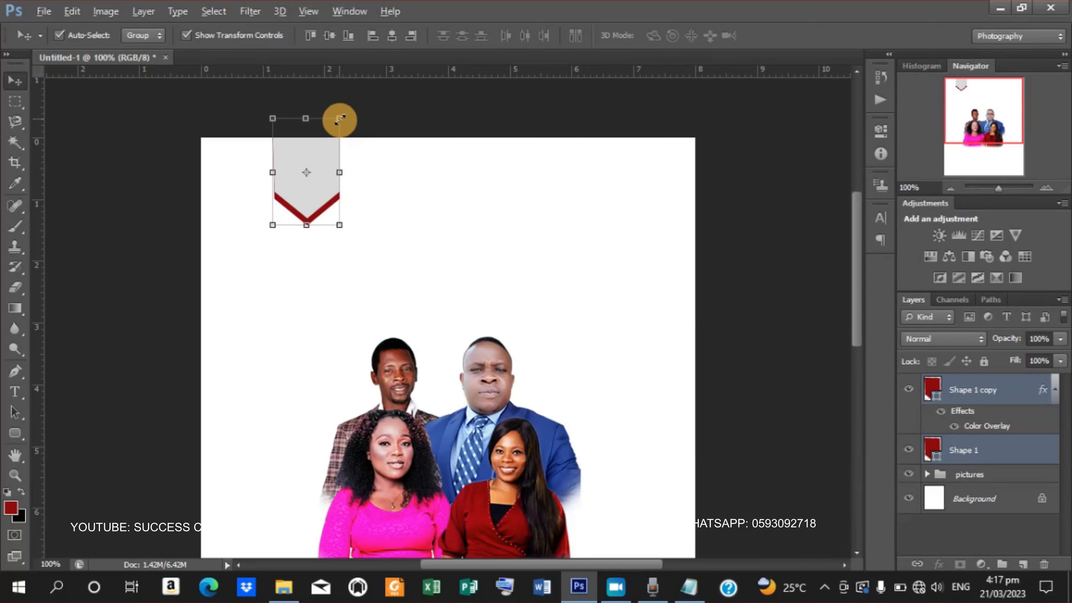
left_click_drag(339, 120, 331, 132)
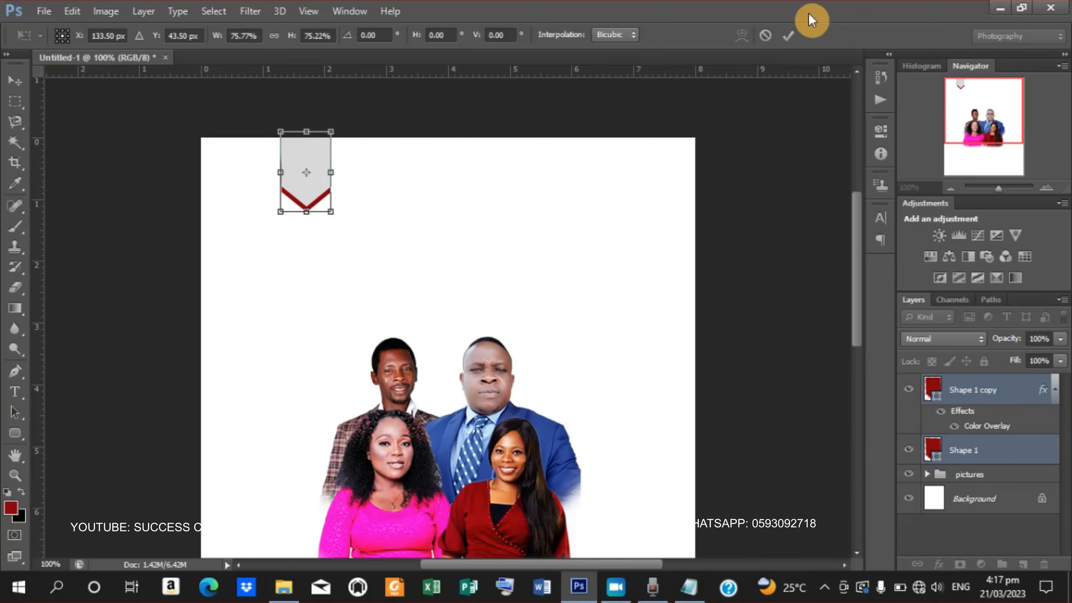
left_click(791, 33)
- Move the pictures group straight down by about 0.4 cm
key("ctrl+minus")
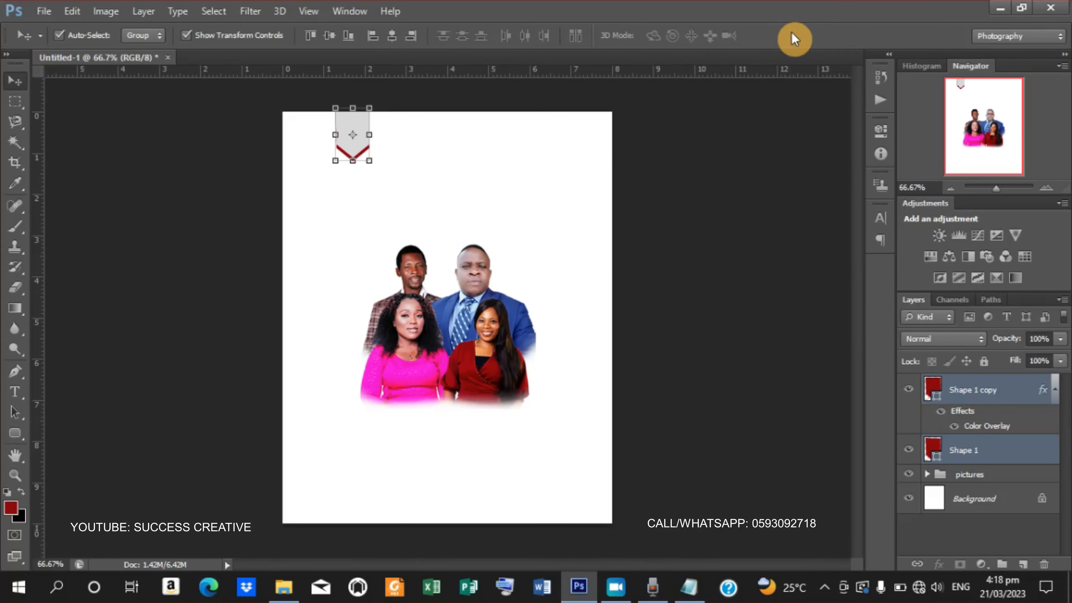
key("ctrl+plus")
key("ctrl+plus")
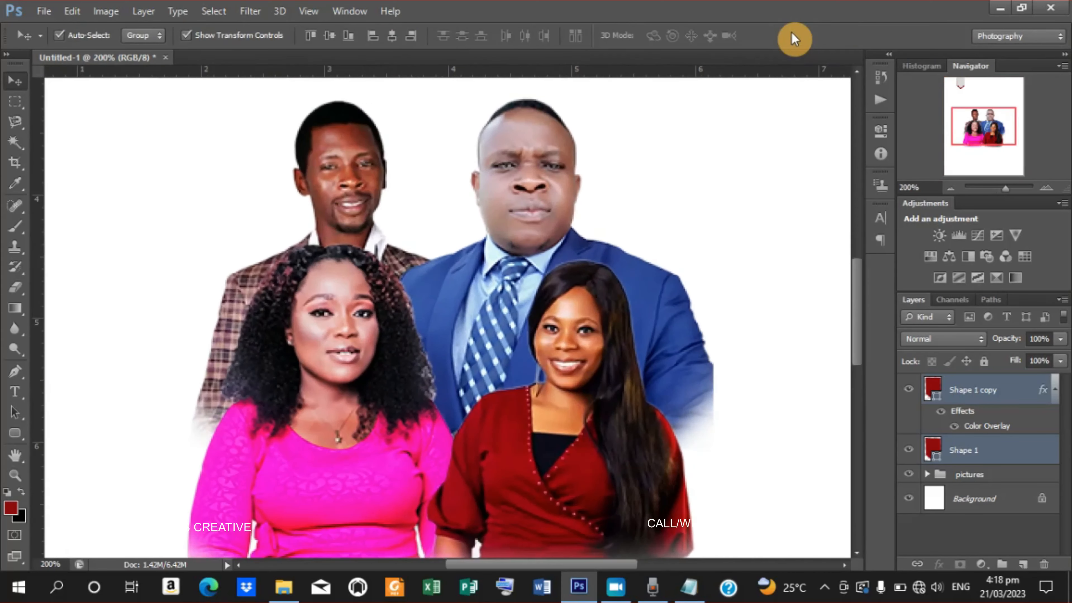
key("ctrl+minus")
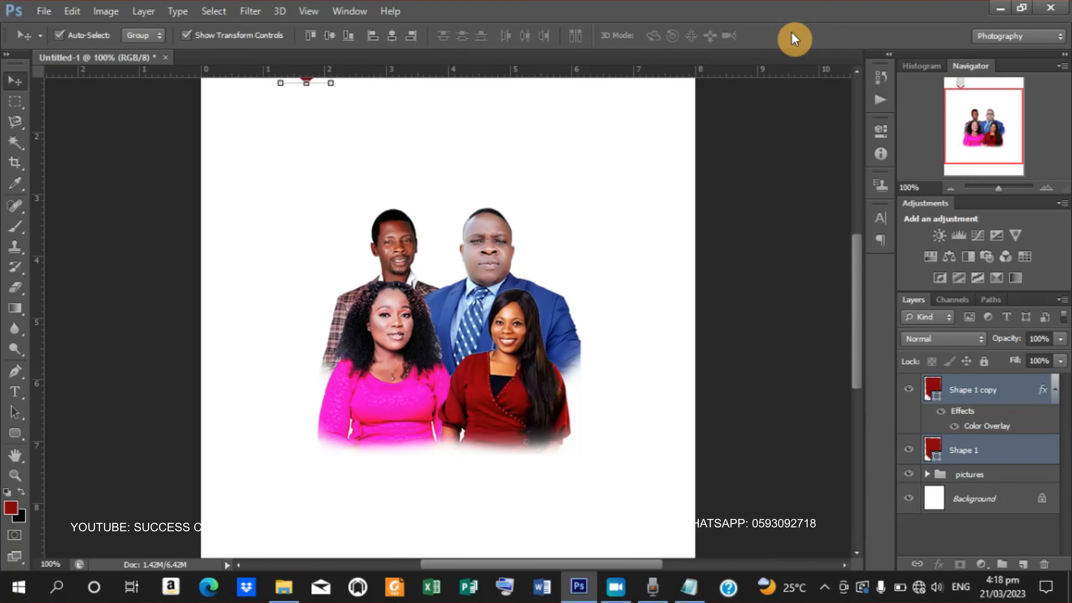
left_click_drag(855, 343, 853, 301)
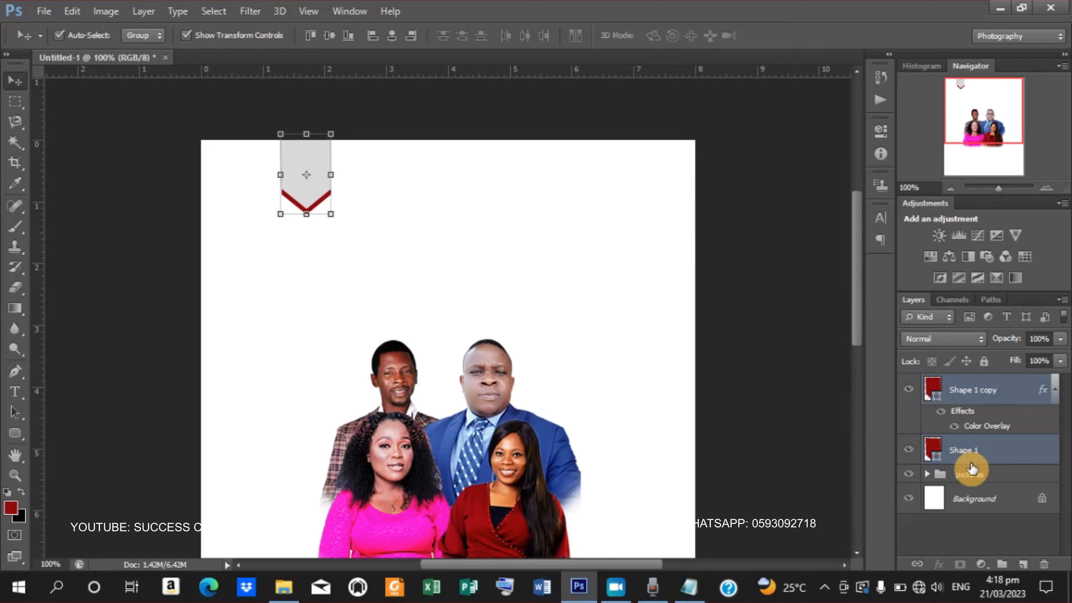
left_click(970, 473)
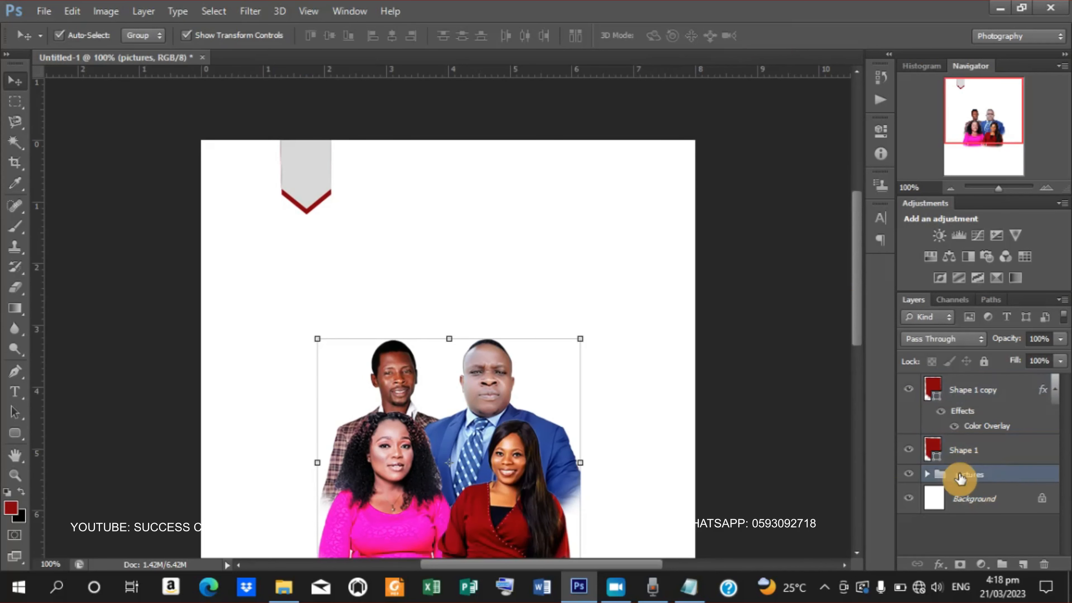
left_click_drag(858, 310, 852, 396)
key("Down")
key("Down")
key("Down")
key("Down")
key("Down")
key("Down")
key("Down")
key("Down")
key("Down")
key("Down")
key("Down")
key("Down")
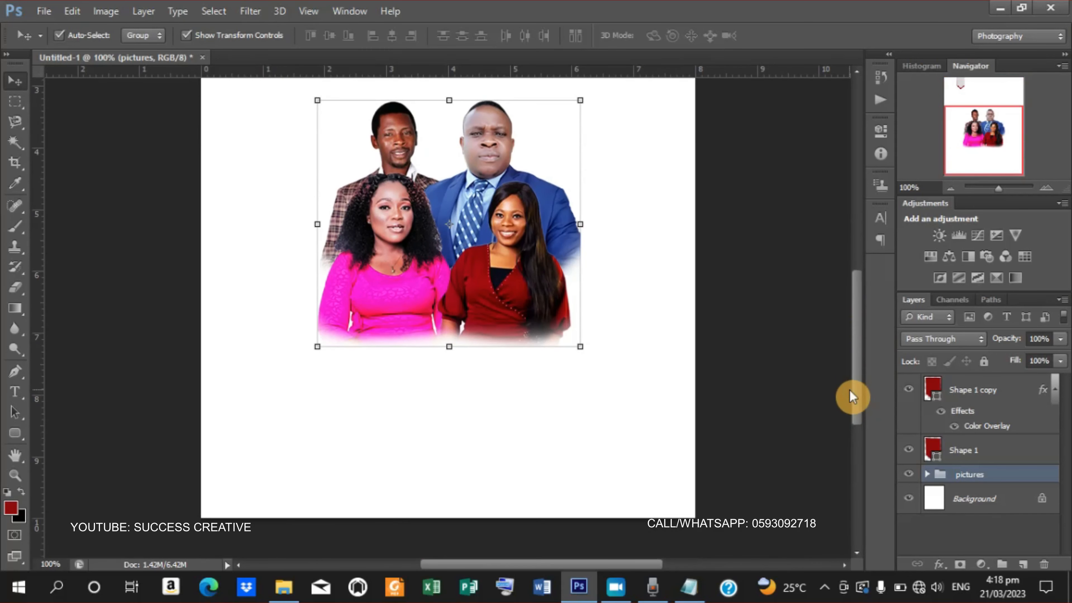
key("Down")
key("Down")
key("Down")
key("Down")
key("Down")
key("Down")
key("Down")
key("Down")
key("Down")
key("Down")
key("Down")
key("Down")
key("Down")
key("Down")
key("Down")
key("Down")
key("Down")
key("Down")
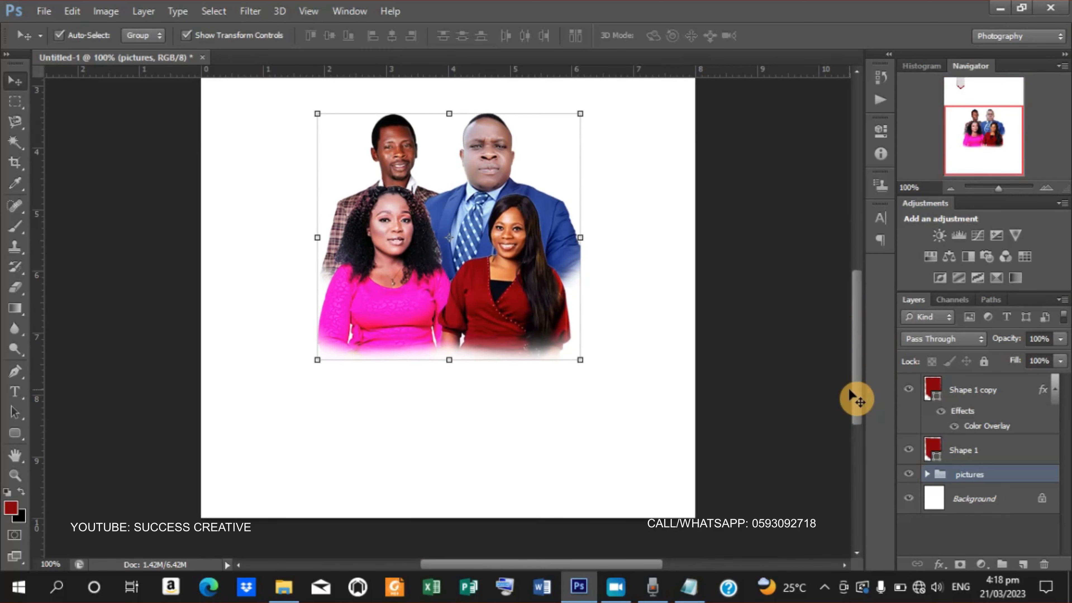
key("Down")
key("Down")
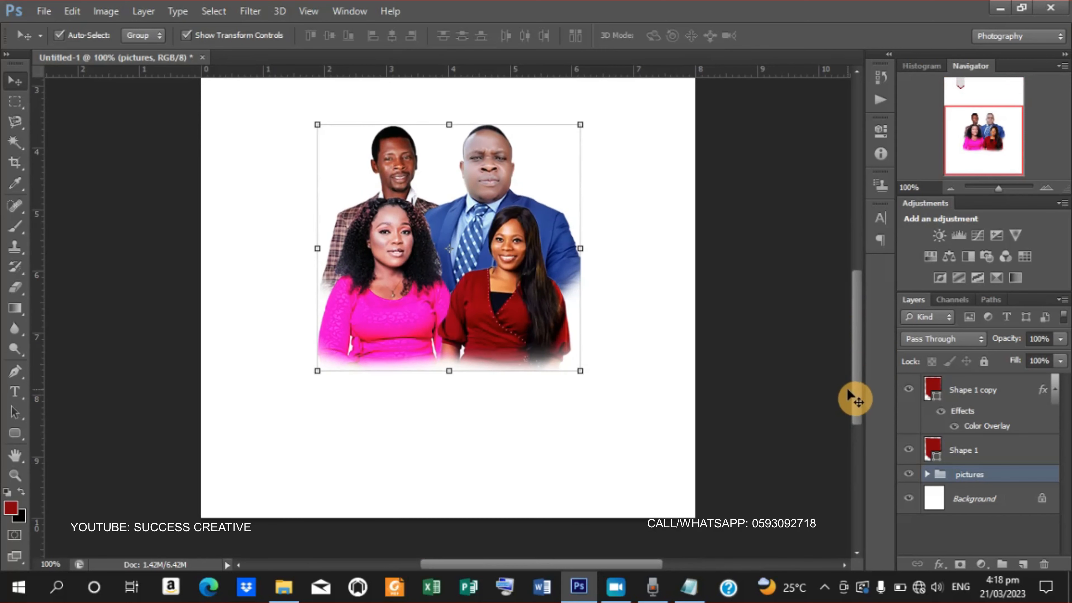
- Switch to the Rounded Rectangle tool, ready to draw in the blank area above the portraits
left_click_drag(863, 389, 861, 326)
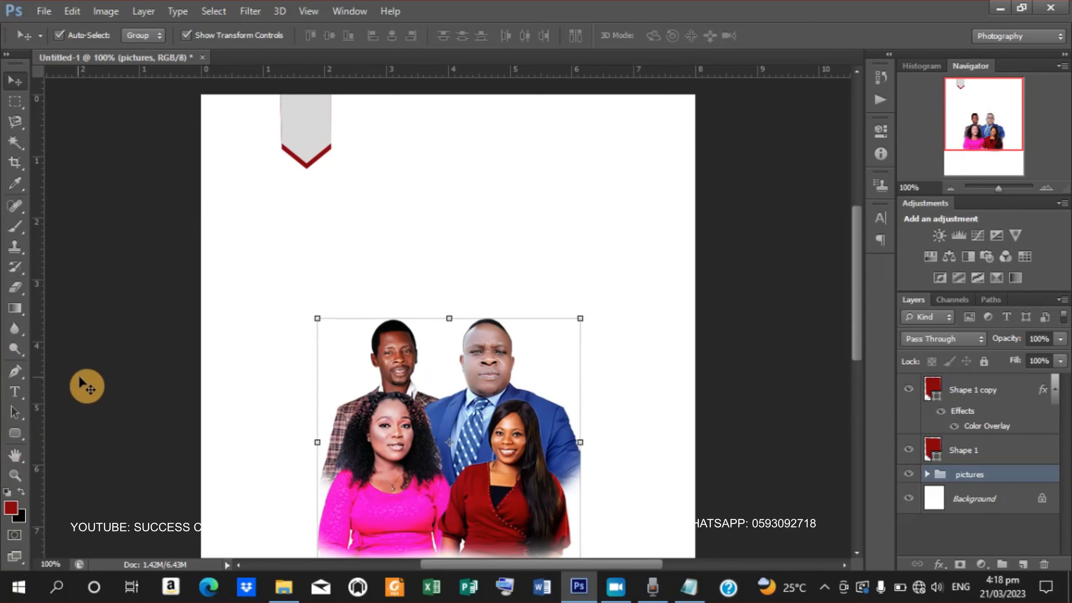
left_click(25, 432)
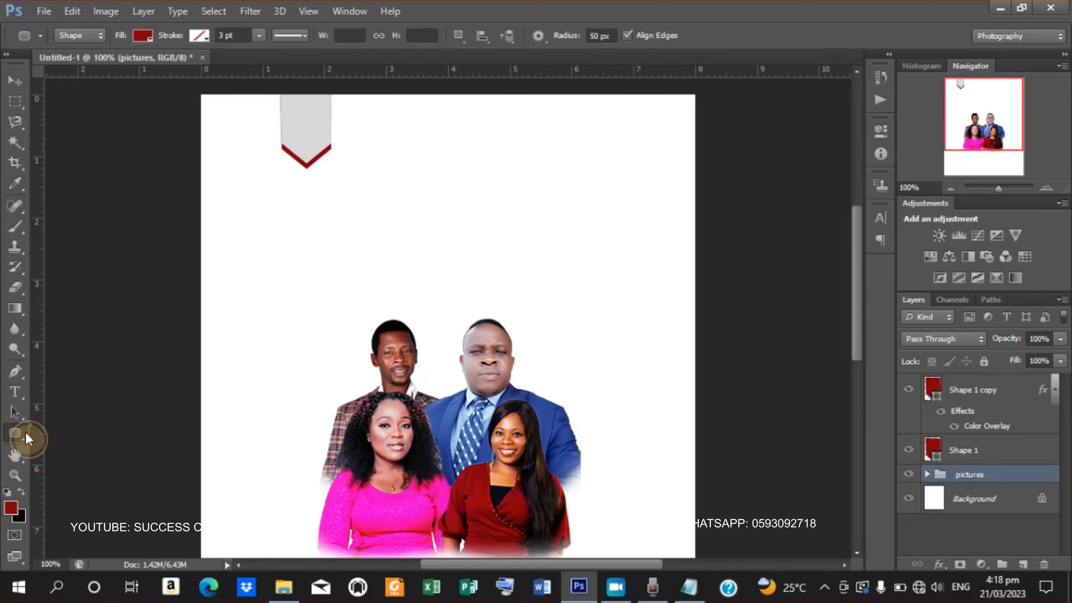
right_click(25, 432)
left_click(93, 444)
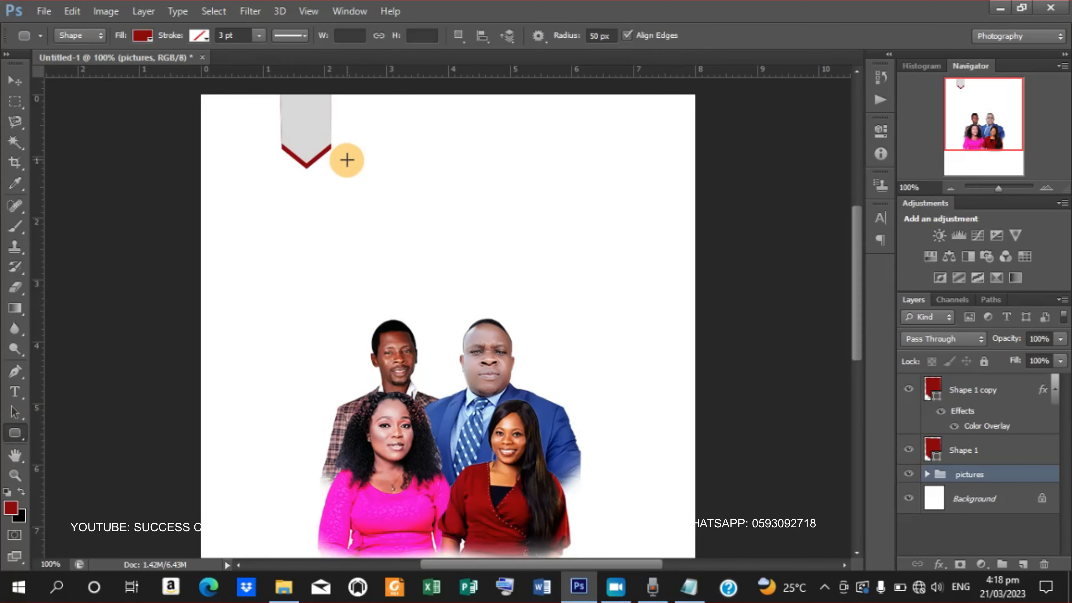
left_click_drag(347, 160, 535, 229)
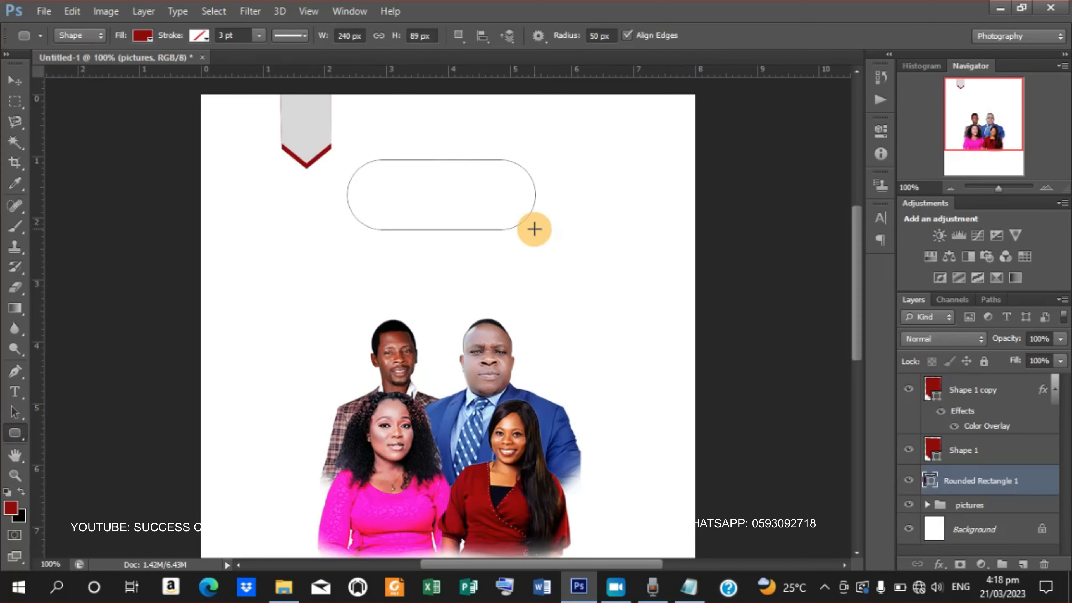
key("ctrl+z")
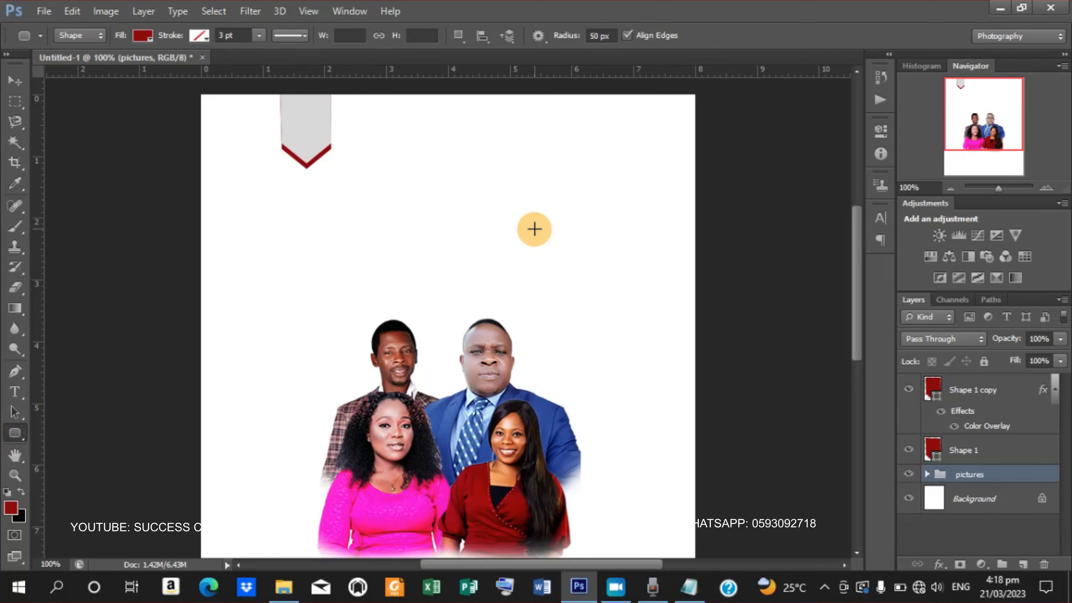
double_click(600, 37)
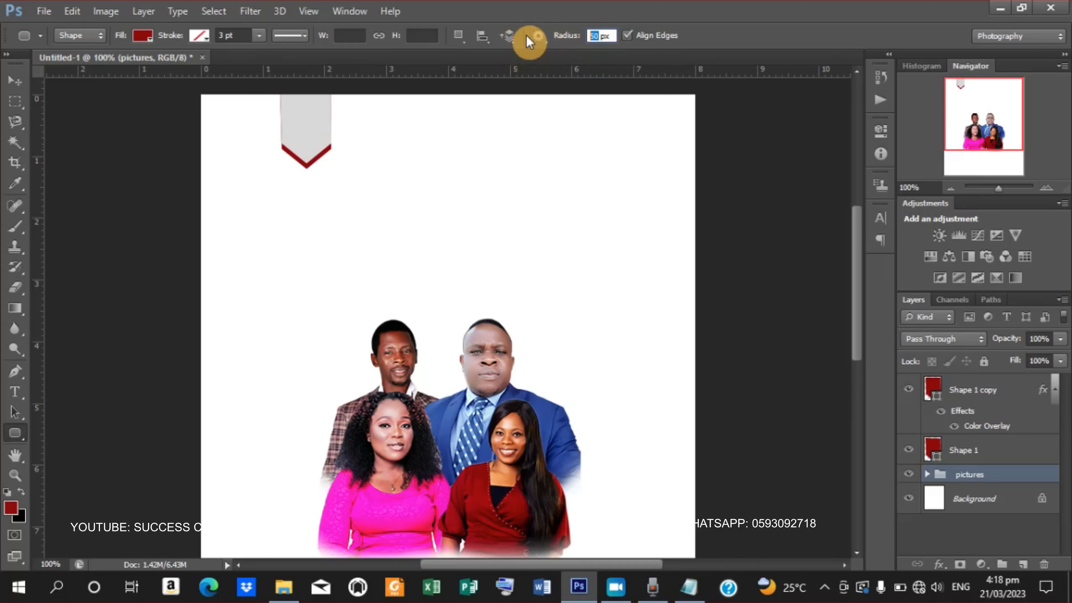
type("40")
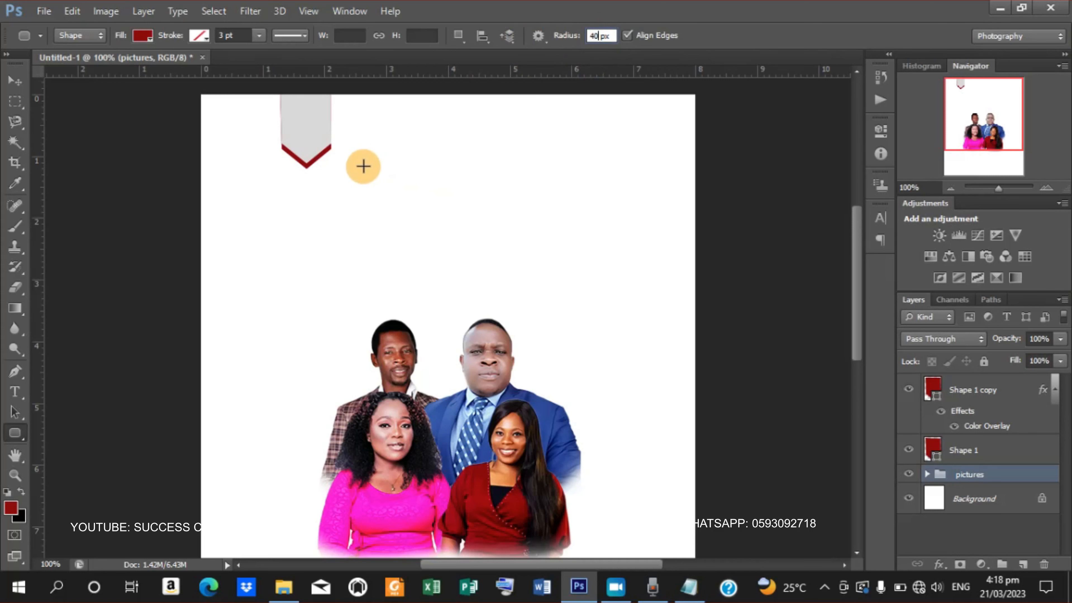
left_click_drag(364, 166, 550, 277)
key("ctrl+z")
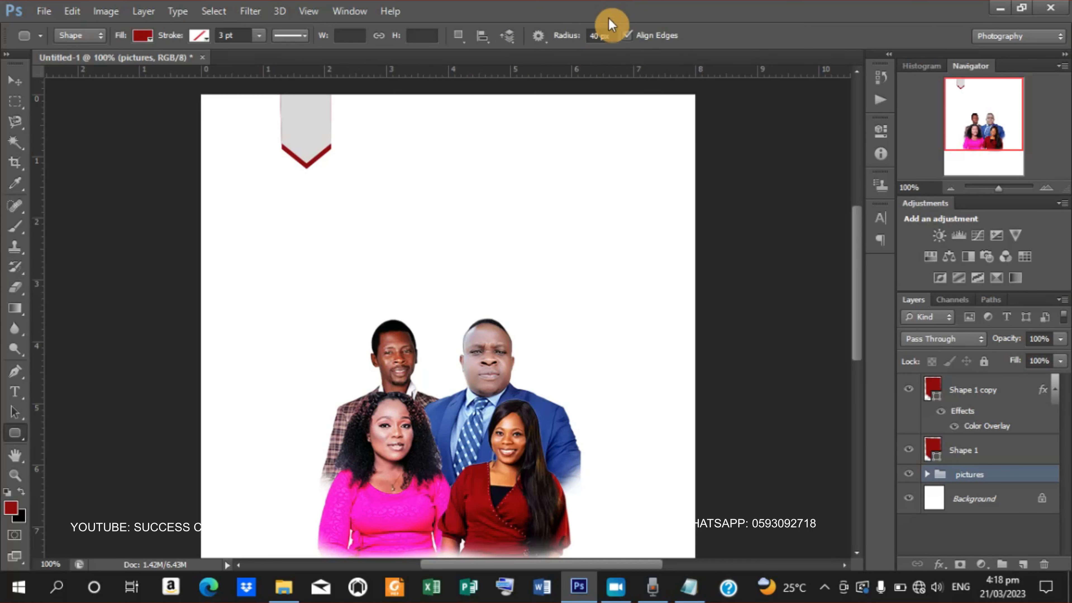
- Draw a red rounded rectangle of about 474 x 168 px with a 60 px radius above the portraits, extending past the canvas edge
left_click(599, 37)
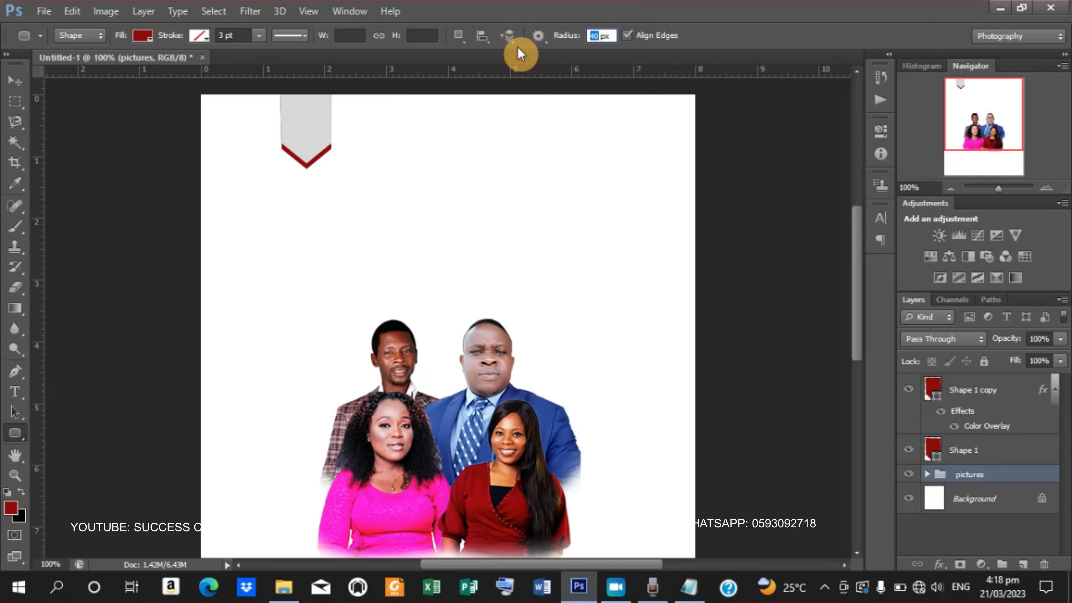
type("60")
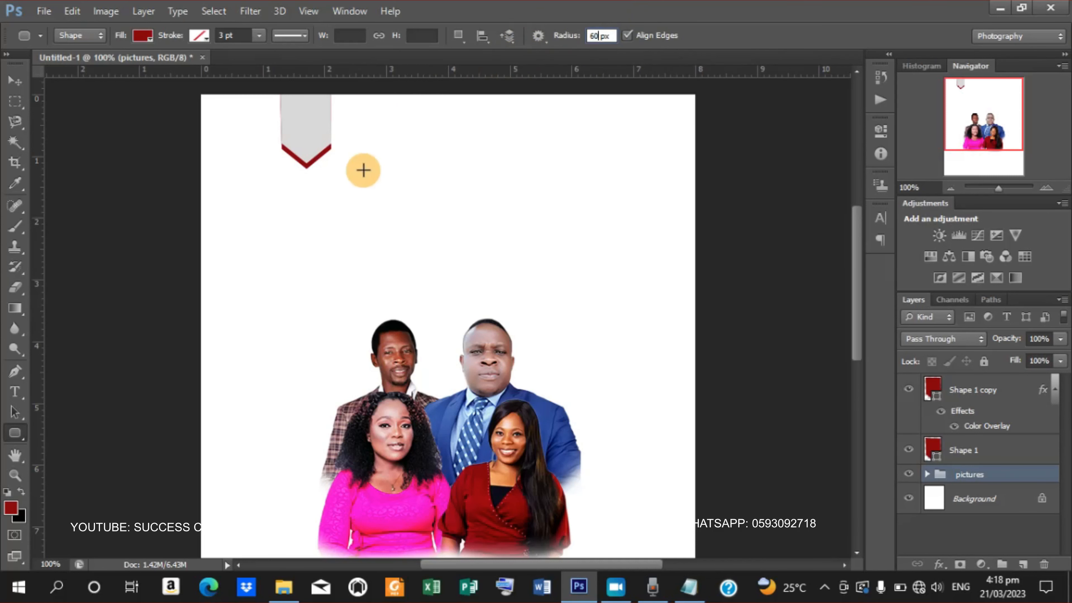
left_click_drag(361, 168, 735, 301)
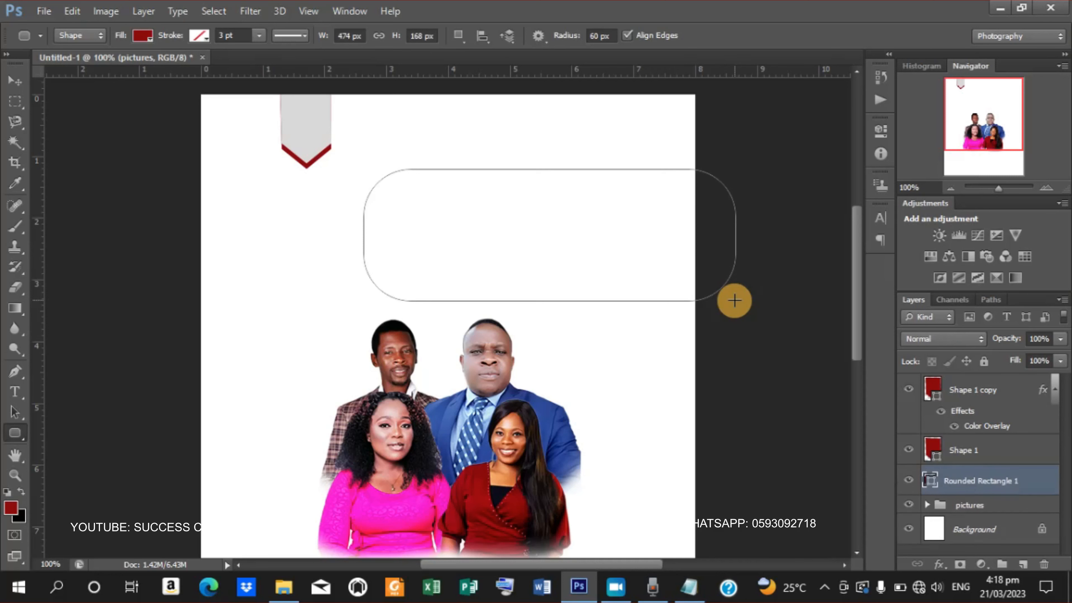
- Move the red rounded rectangle fully onto the canvas above the portraits and scale it to about 85%
left_click(15, 84)
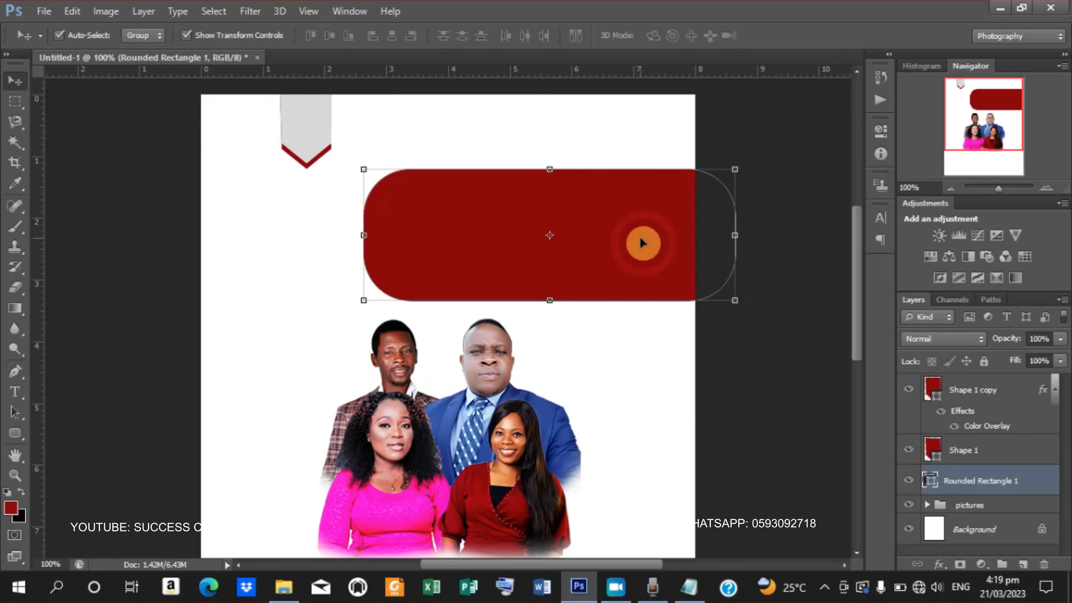
left_click_drag(664, 230, 570, 236)
left_click(570, 239)
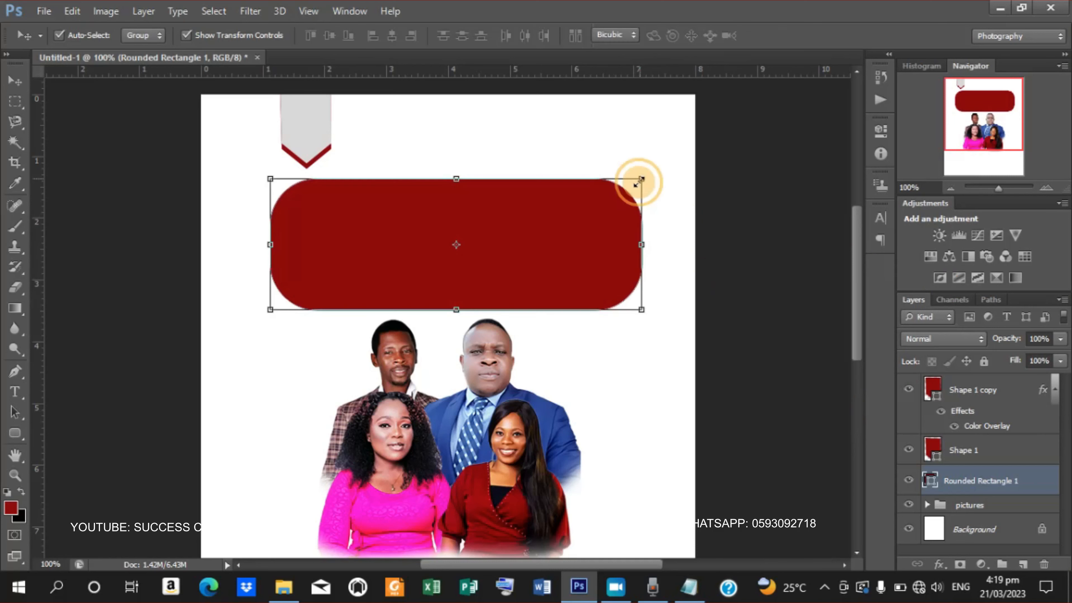
left_click_drag(634, 182, 615, 197)
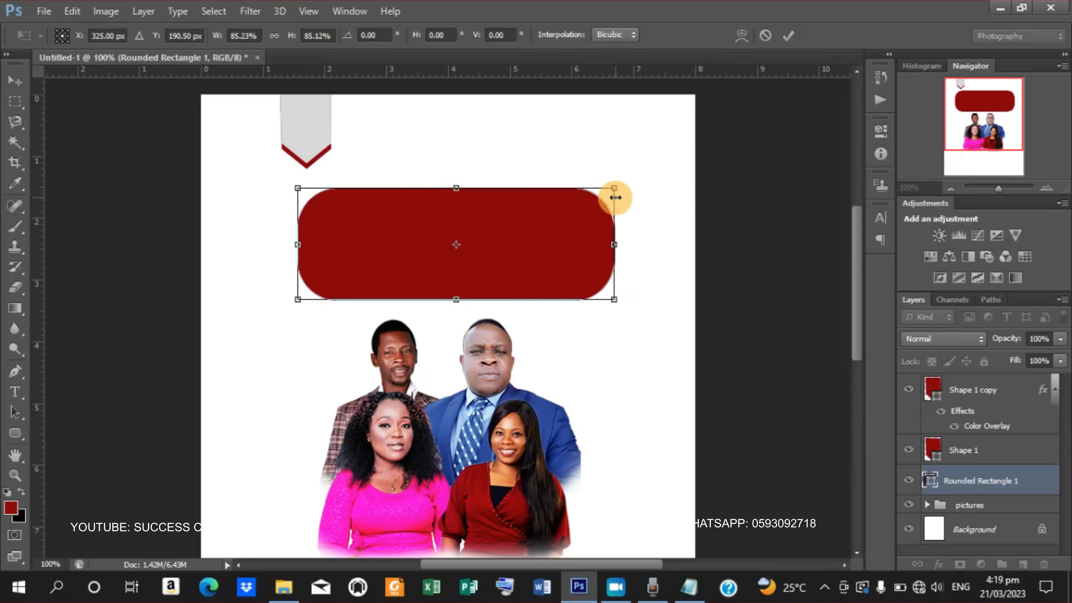
left_click(789, 36)
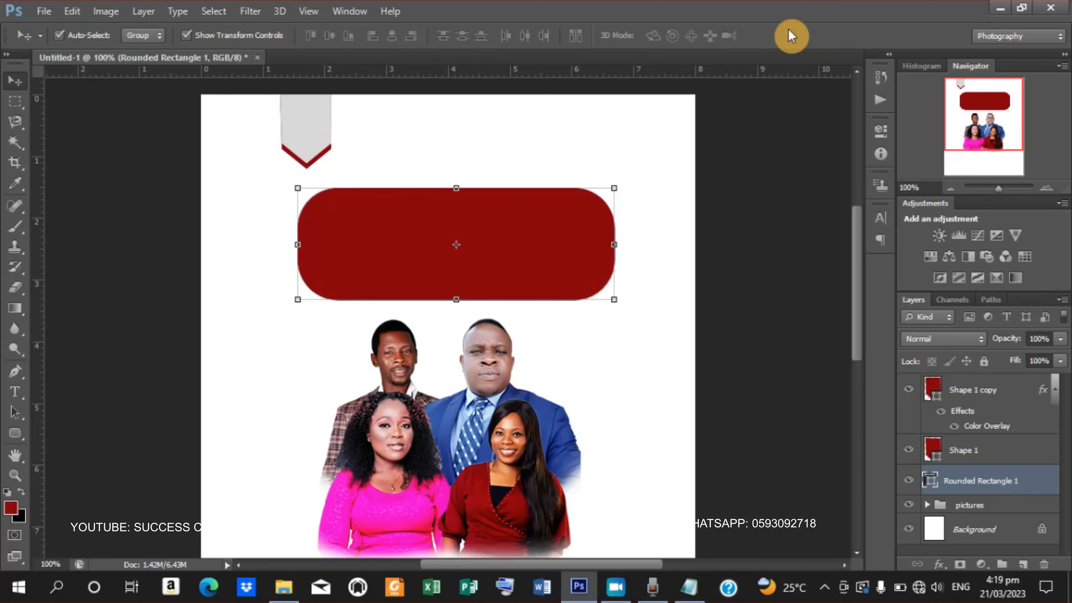
- Duplicate the red rounded rectangle and move the copy straight down by about 0.3 cm
key("ctrl+j")
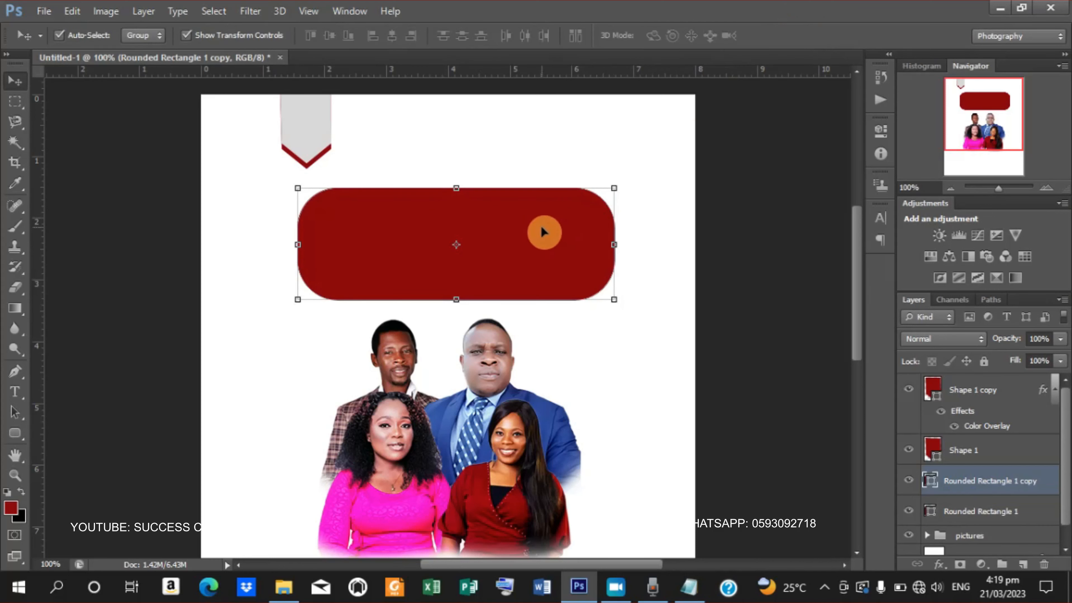
left_click_drag(541, 229, 537, 243)
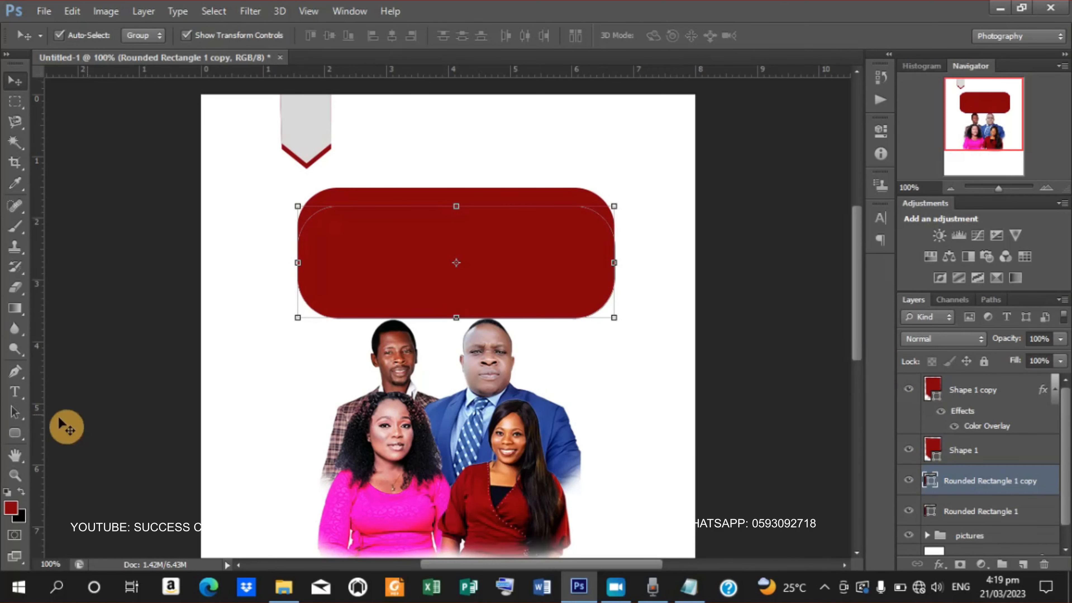
- Change the fill of the rounded rectangle copy to white
left_click(15, 433)
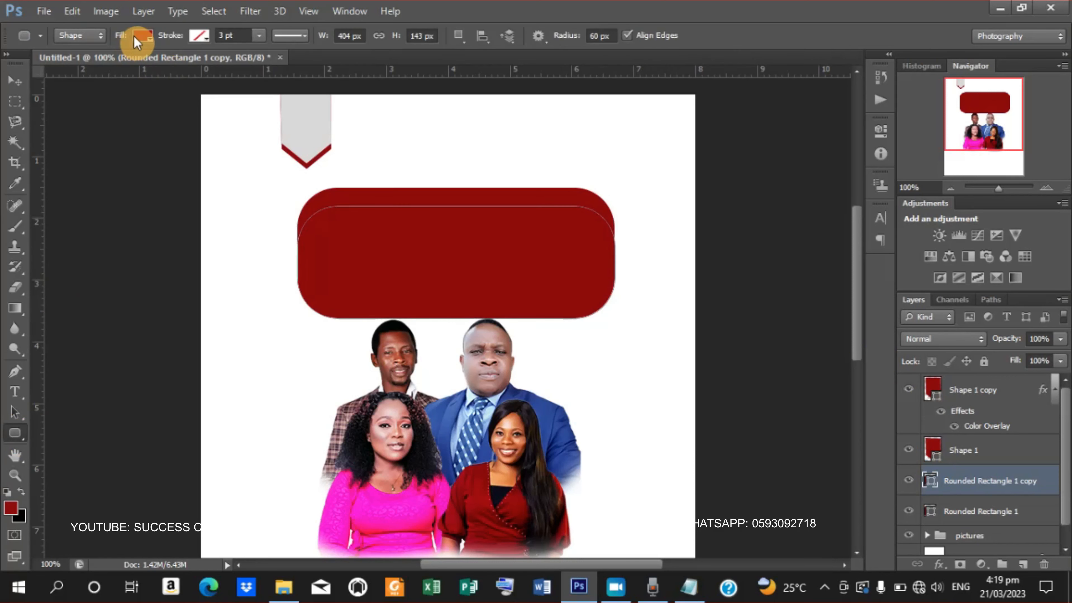
left_click(134, 38)
left_click(87, 112)
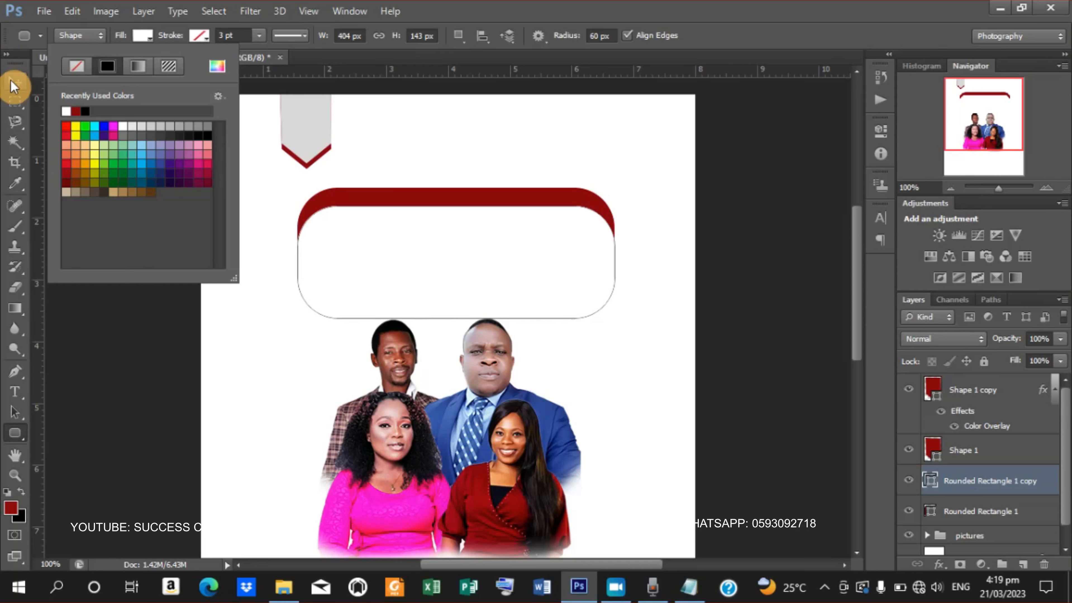
left_click(14, 87)
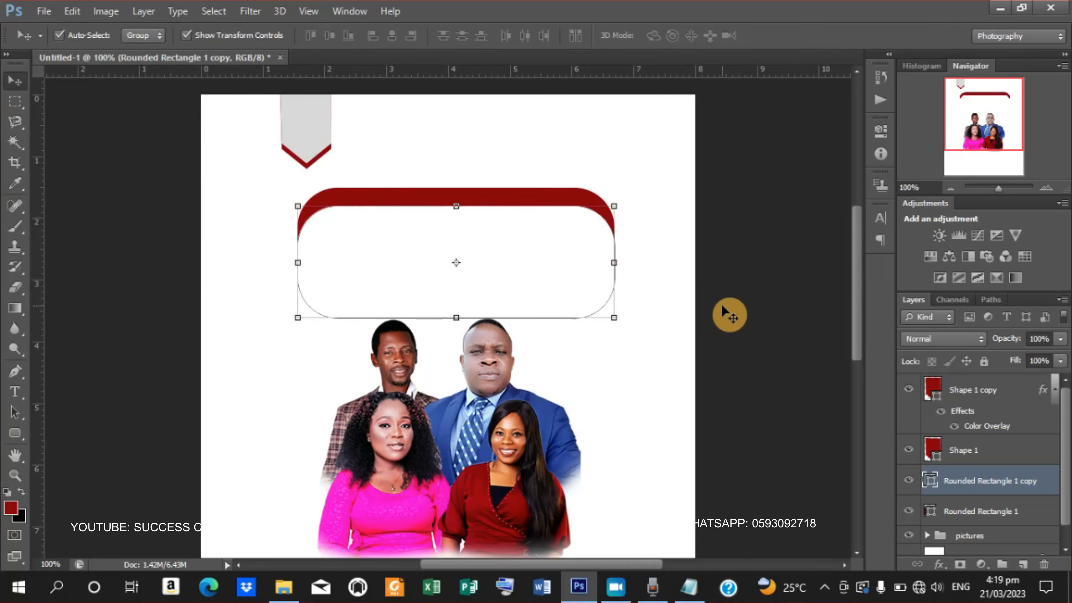
left_click(16, 433)
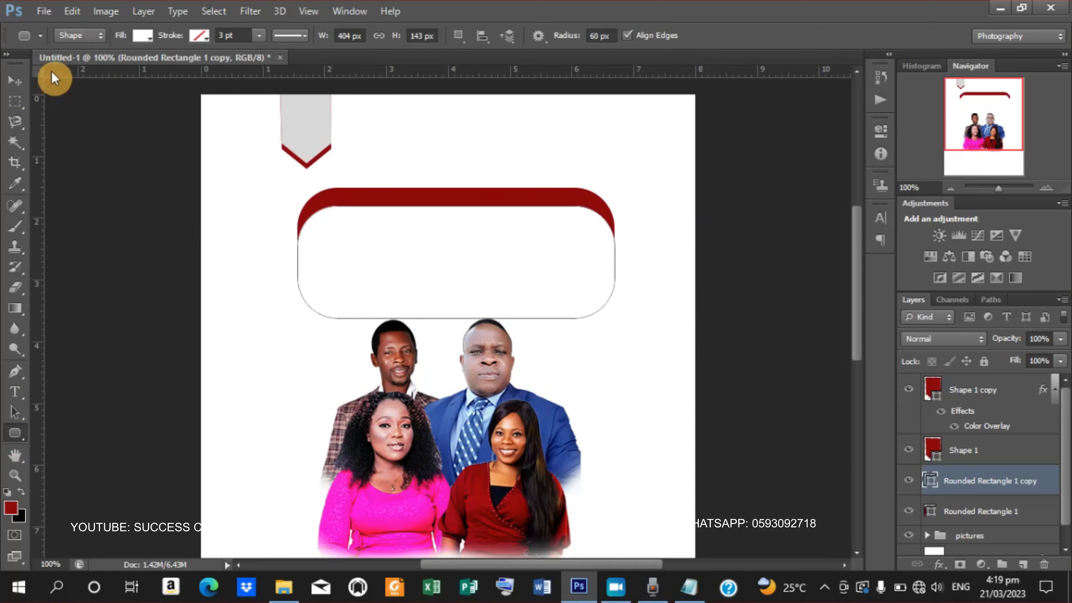
left_click(16, 81)
left_click(719, 250)
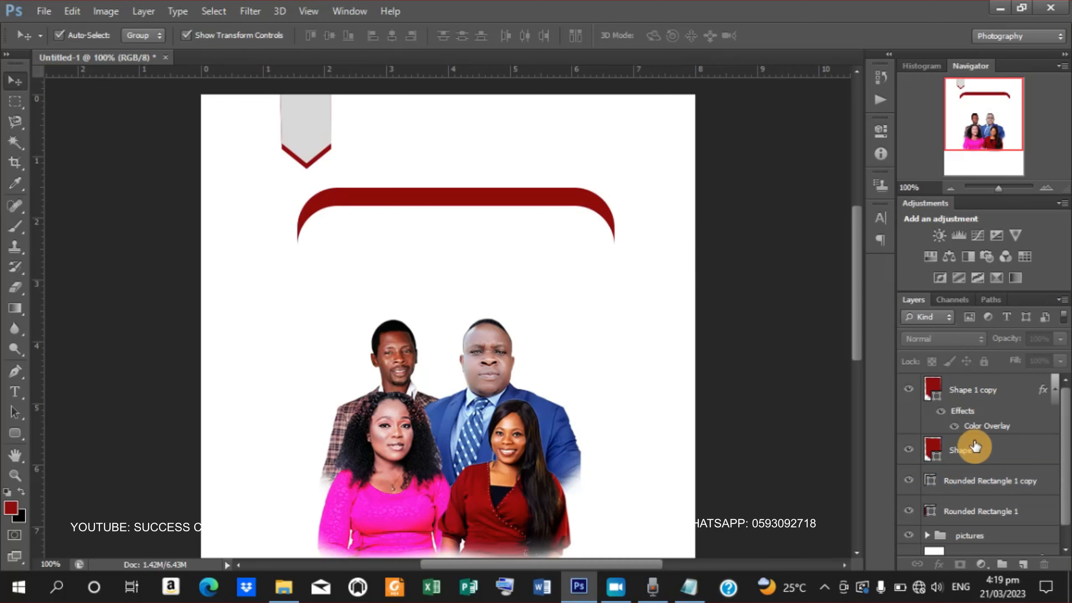
left_click(975, 390)
right_click(975, 389)
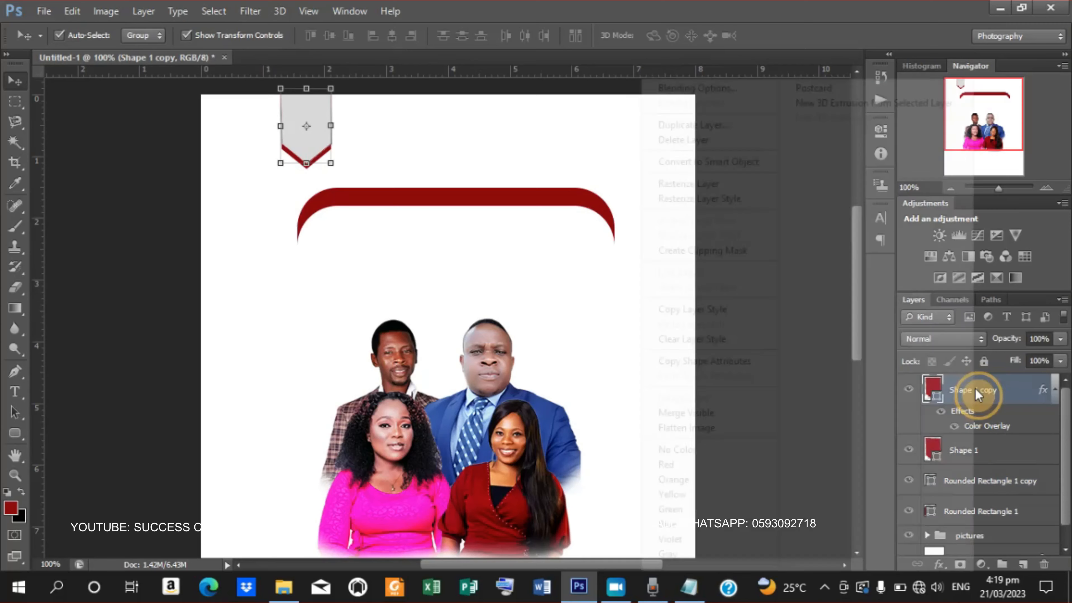
left_click(609, 292)
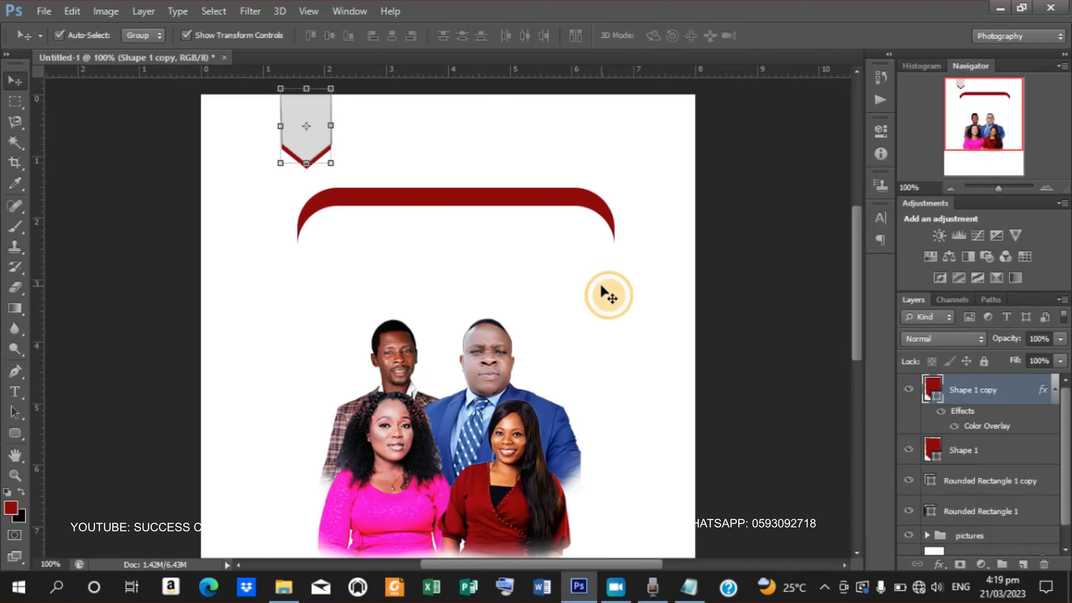
- Rasterize the white rounded rectangle copy and the original red rounded rectangle
left_click(576, 227)
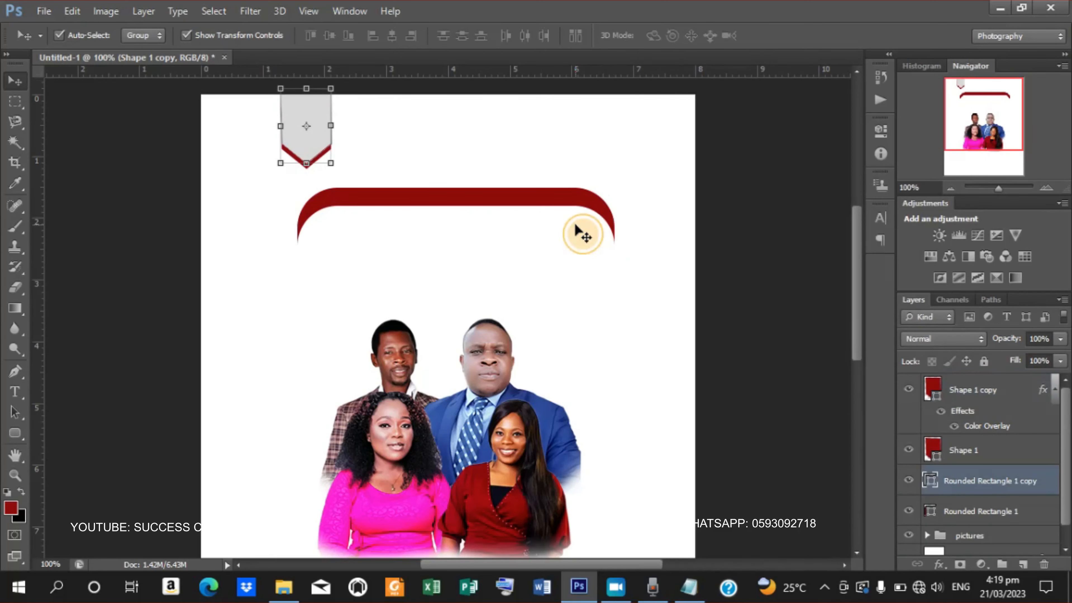
right_click(993, 485)
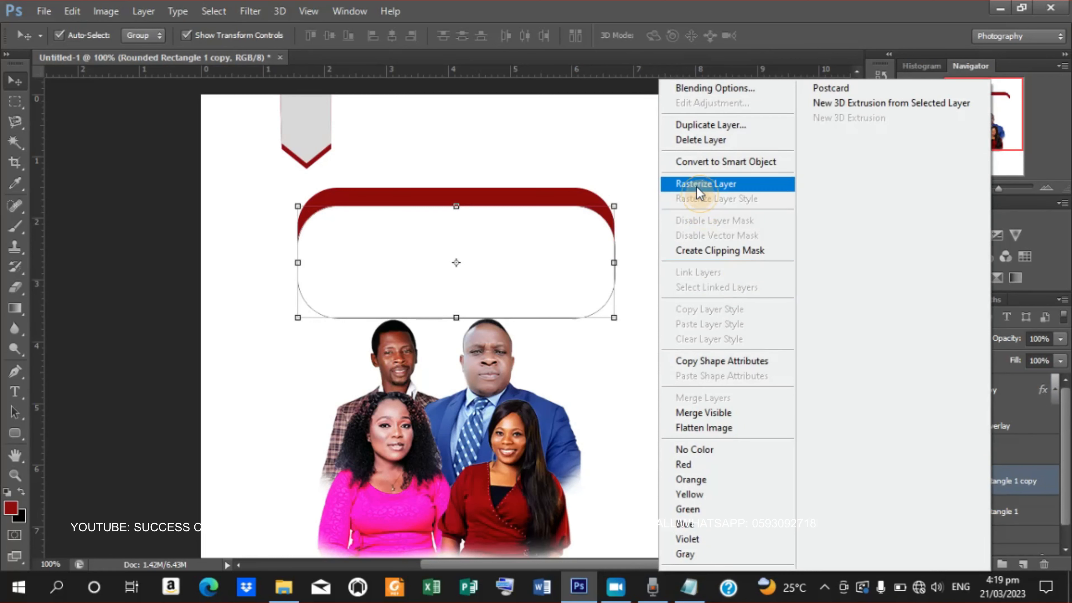
left_click(696, 184)
left_click(969, 512)
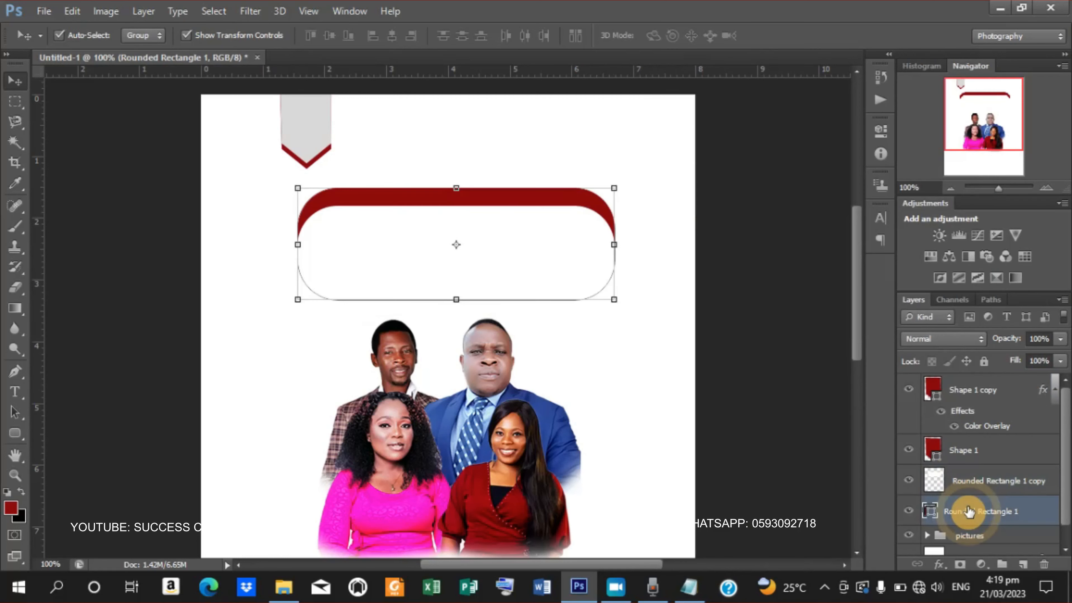
right_click(969, 511)
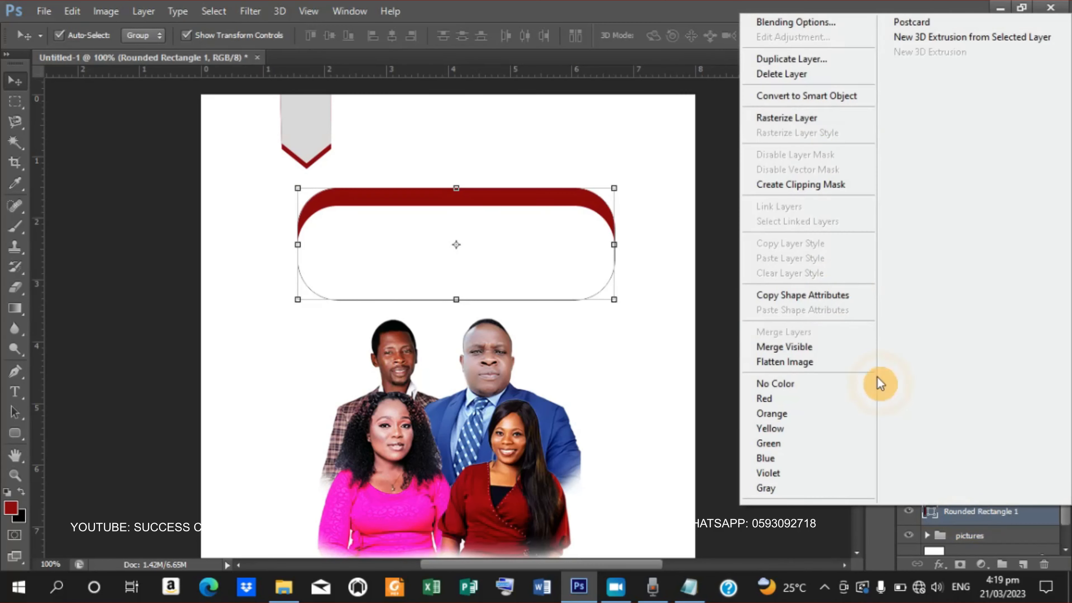
left_click(807, 122)
- Load the outline of the rasterized white rounded rectangle copy as a selection
left_click(970, 482)
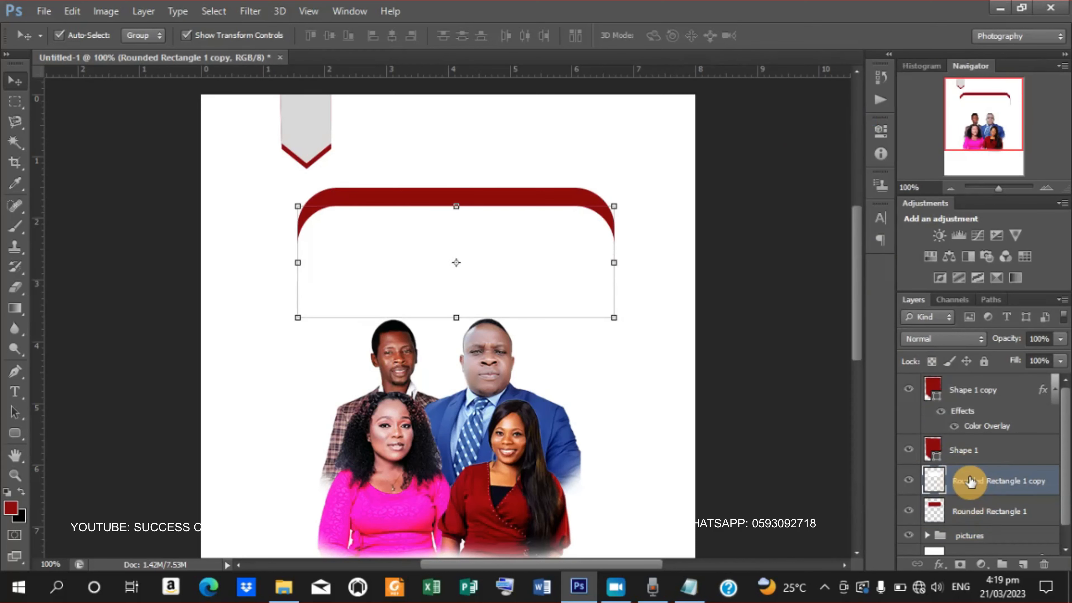
left_click(943, 488, "ctrl")
double_click(943, 488)
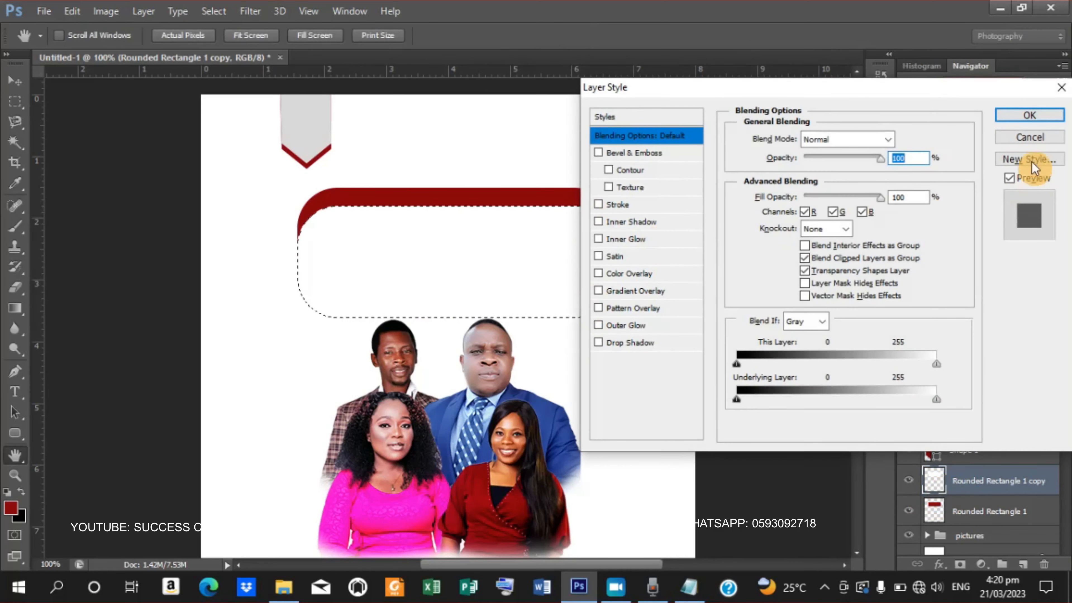
left_click(1030, 137)
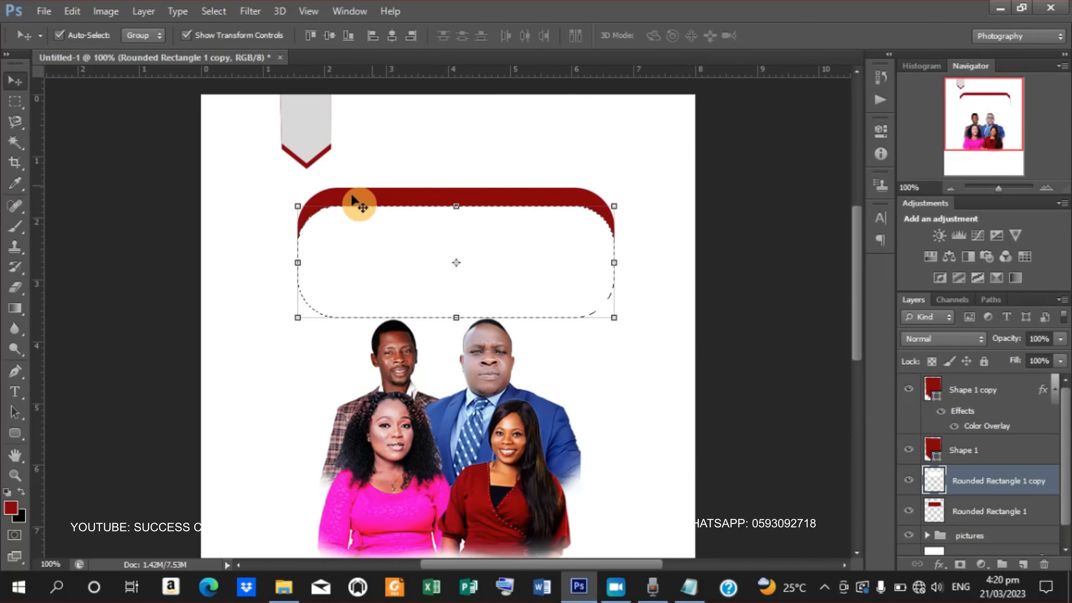
- Check how the two rounded rectangles overlap by hiding and showing their layers
left_click(1005, 516)
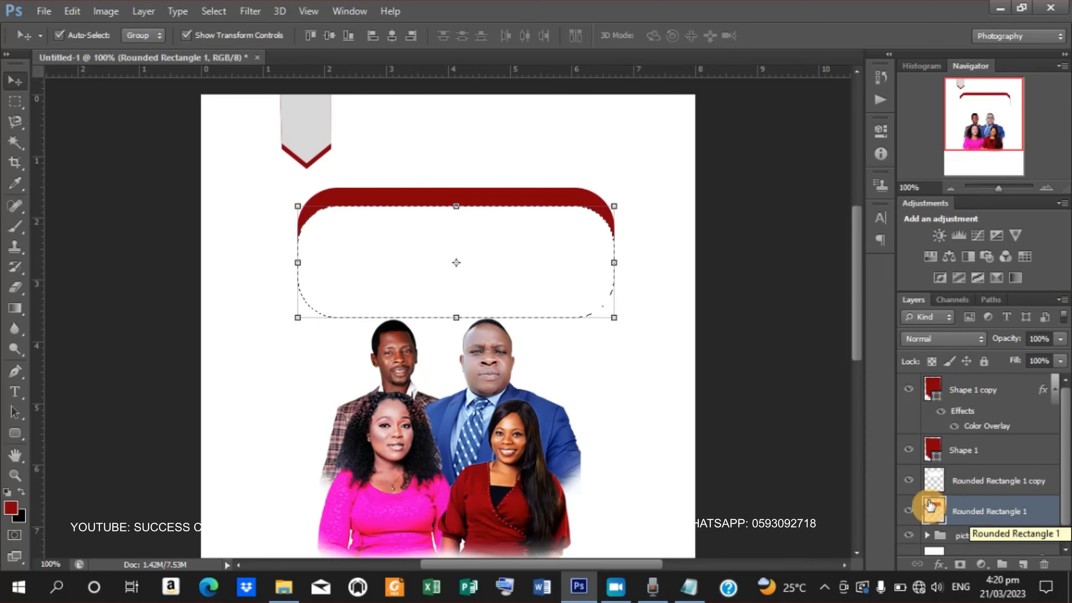
left_click(909, 511)
left_click(910, 511)
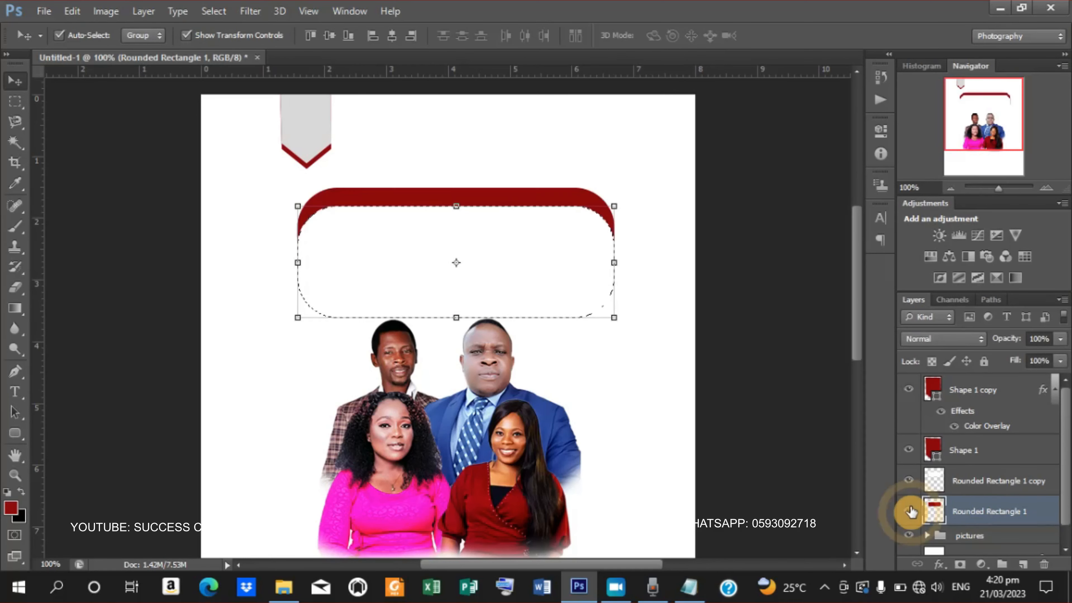
left_click(909, 481)
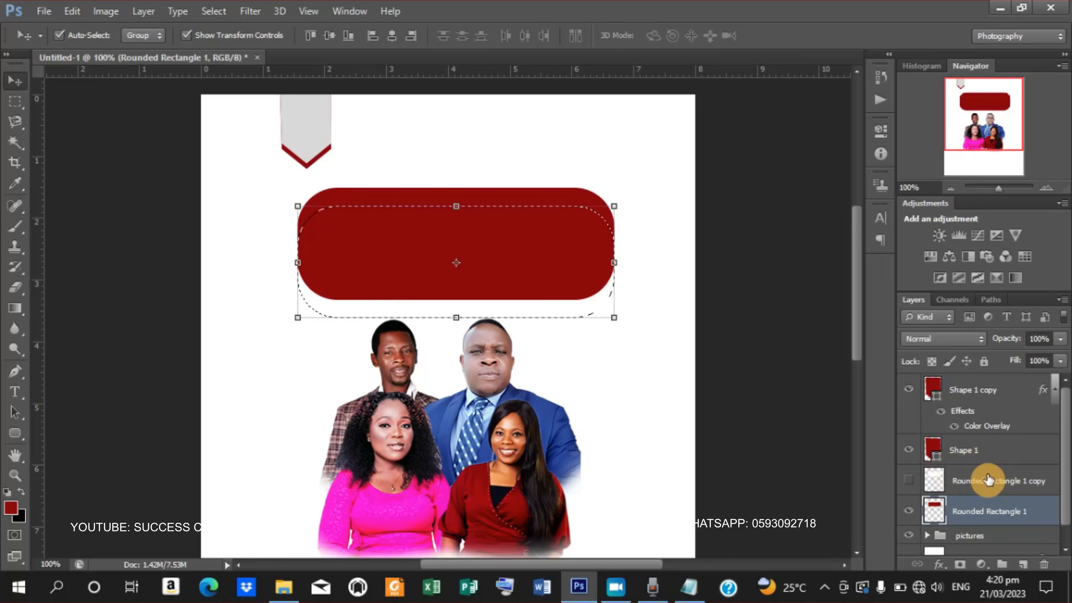
left_click(912, 482)
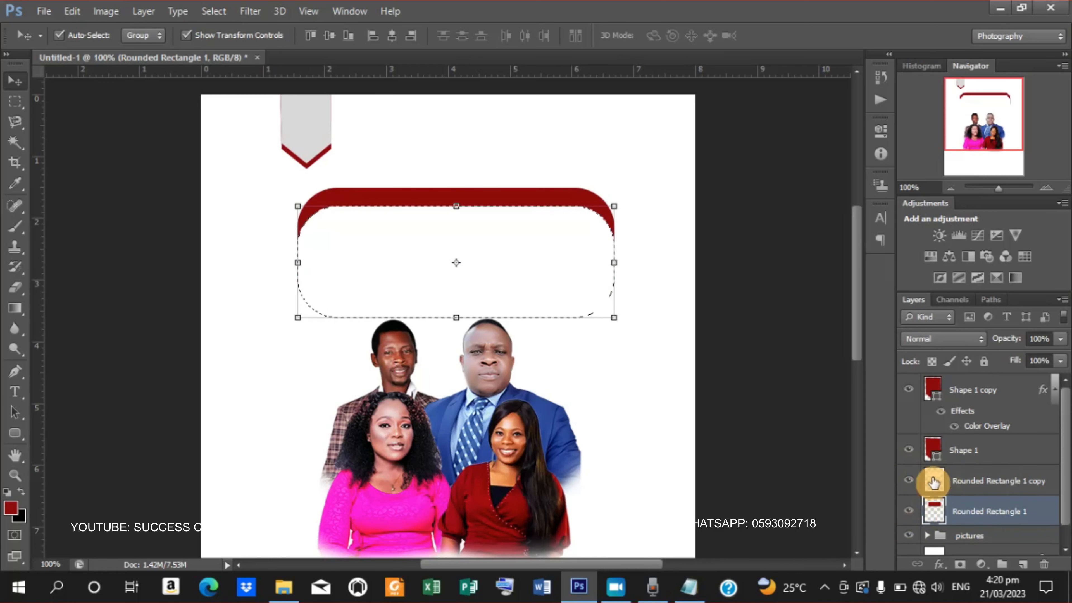
- Try to clear the selected area on the white rounded rectangle copy's layer, and undo it
left_click(976, 484)
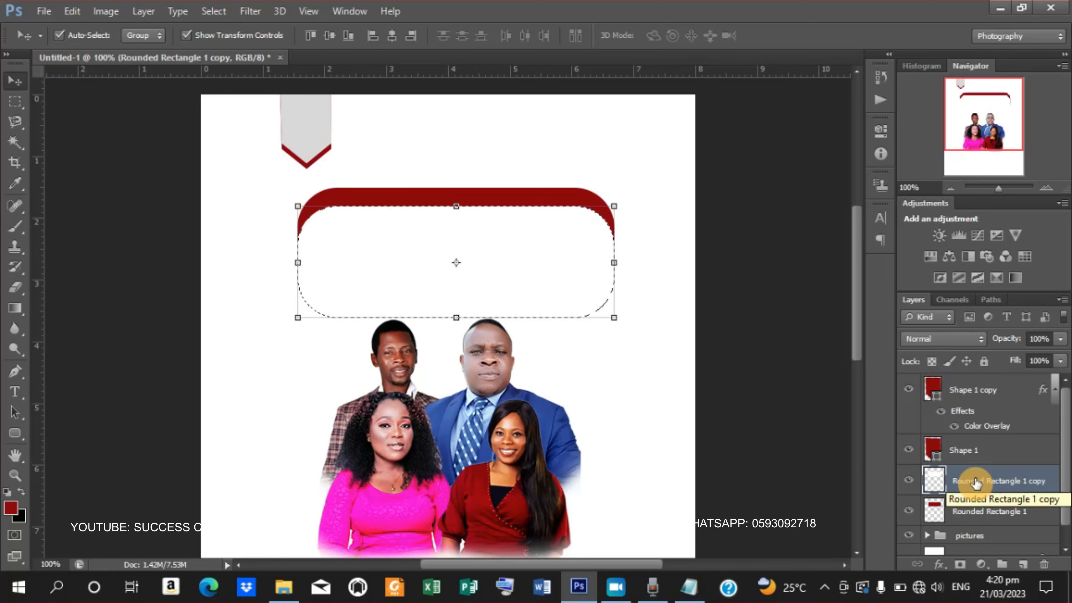
key("ctrl+z")
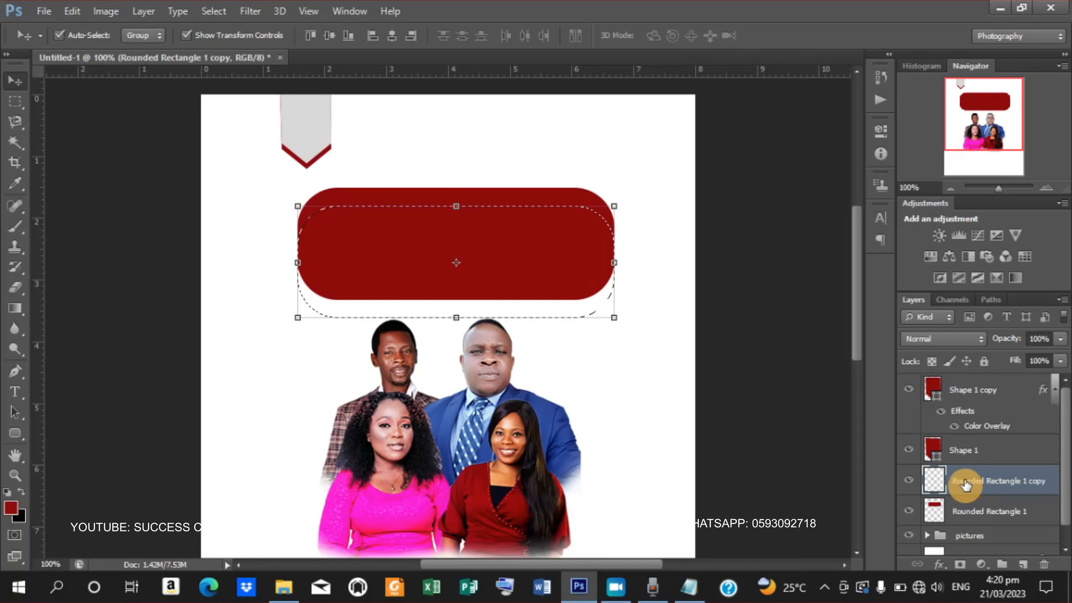
key("Delete")
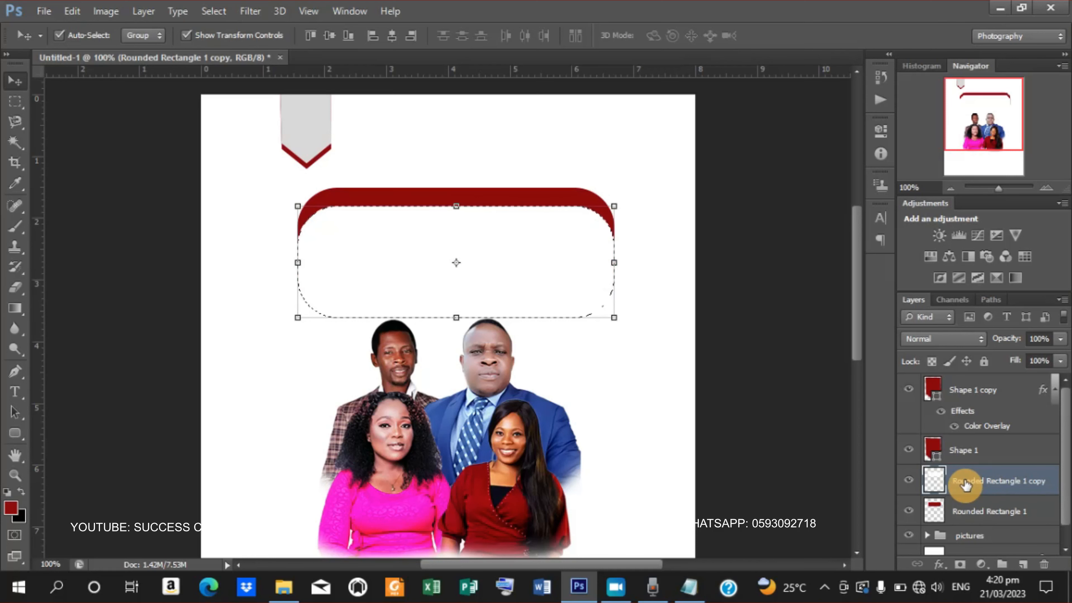
- Cut the selected area out of the red rounded rectangle, clear the selection and delete the white copy's layer
left_click(990, 519)
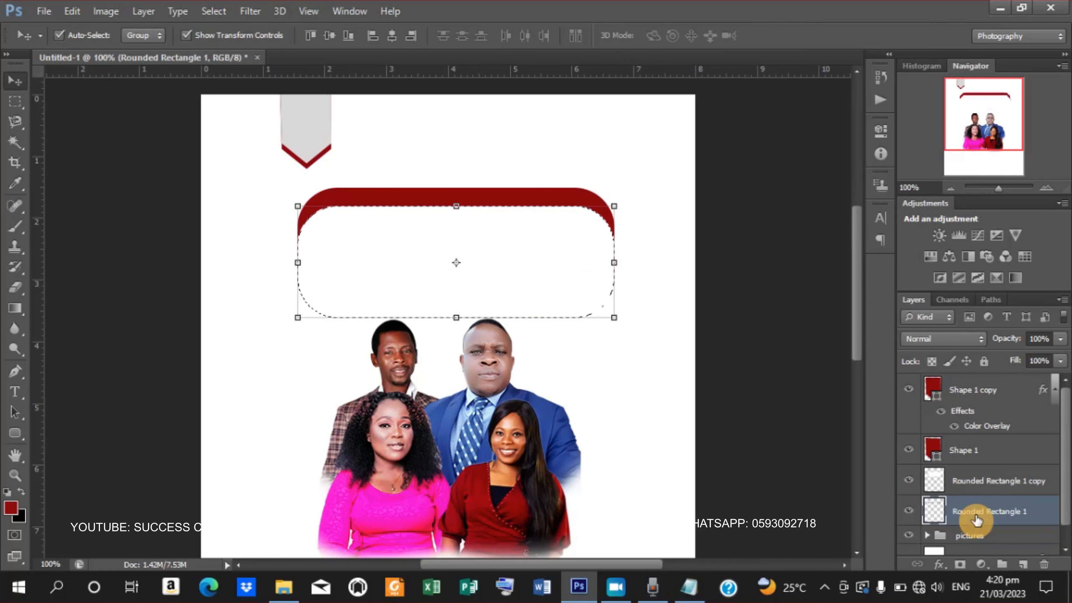
left_click(977, 486)
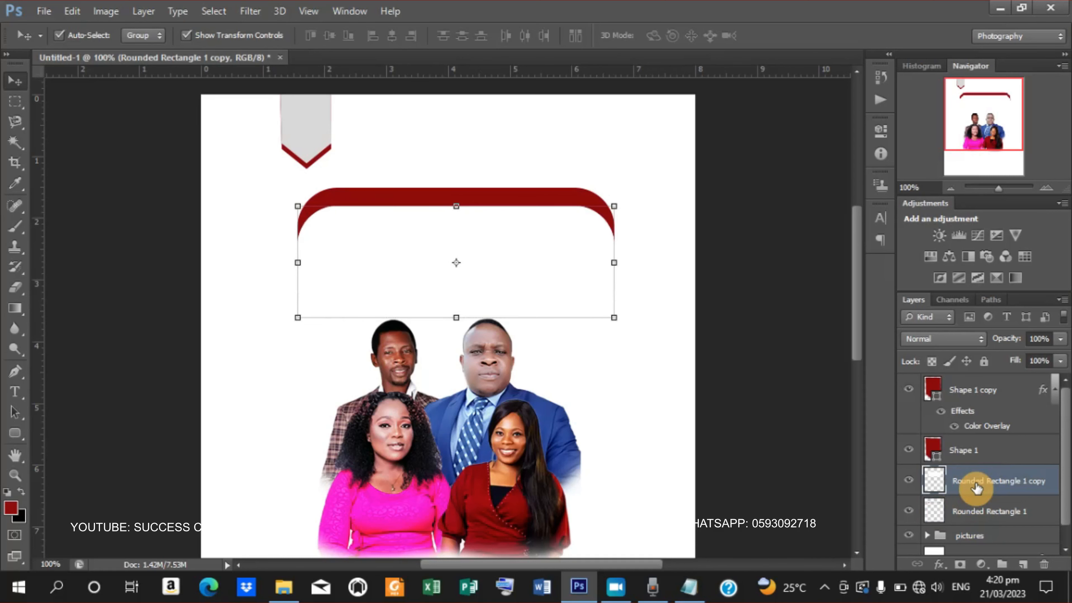
right_click(977, 486)
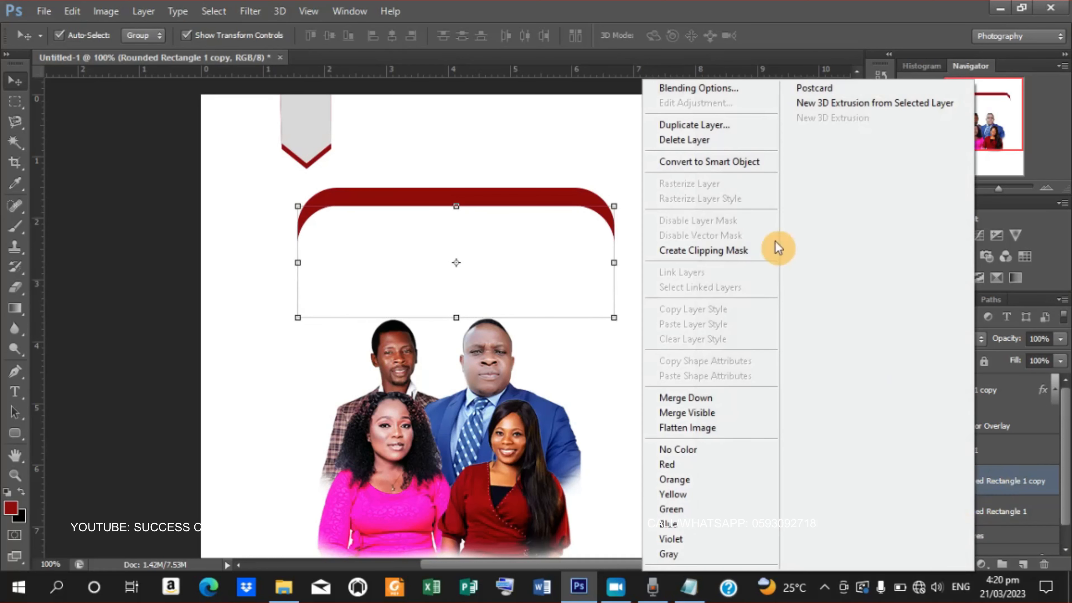
left_click(700, 138)
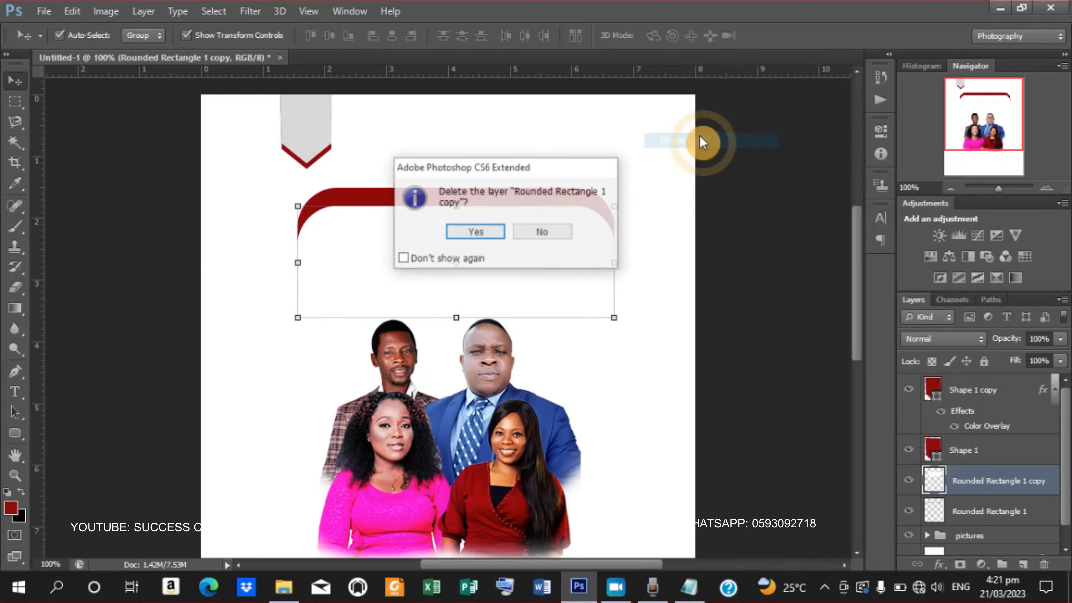
left_click(462, 239)
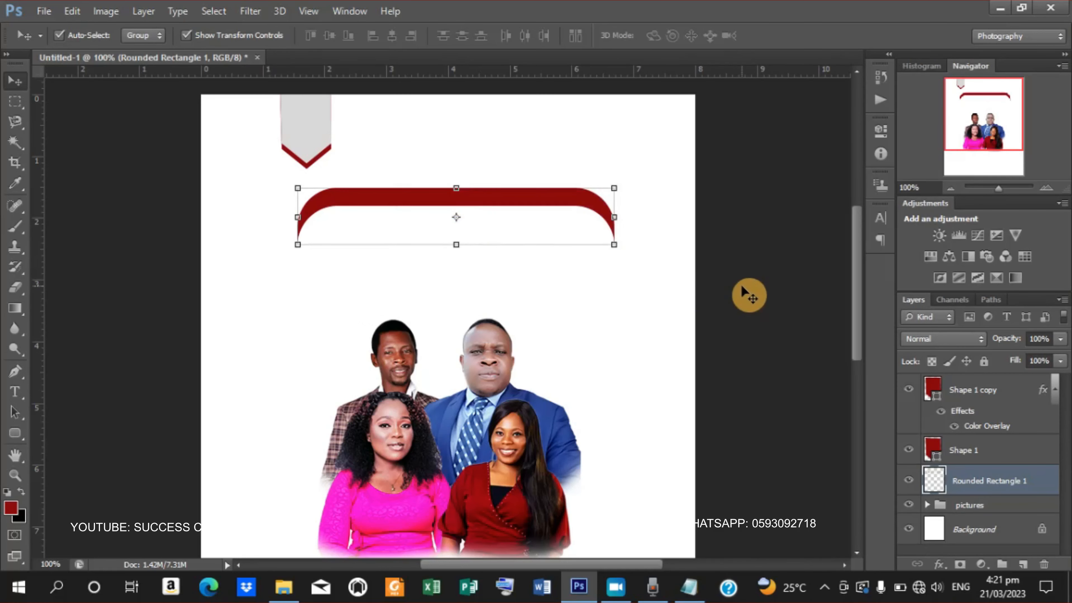
left_click(749, 295)
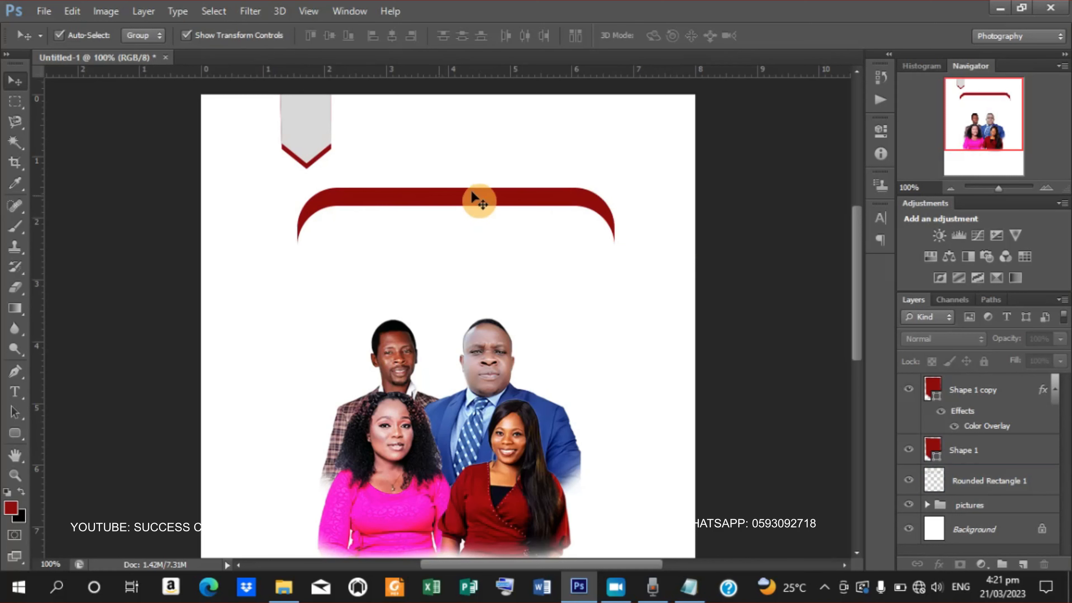
- Scale the remaining red arch to about 70% around its centre and nudge it slightly up and left
left_click(539, 213)
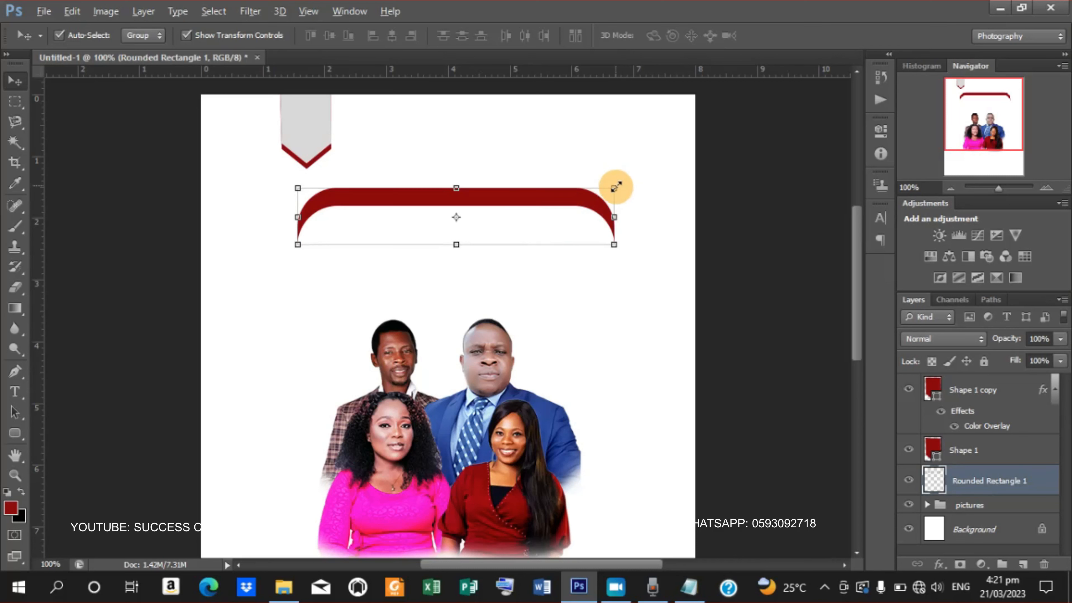
left_click_drag(616, 188, 571, 209)
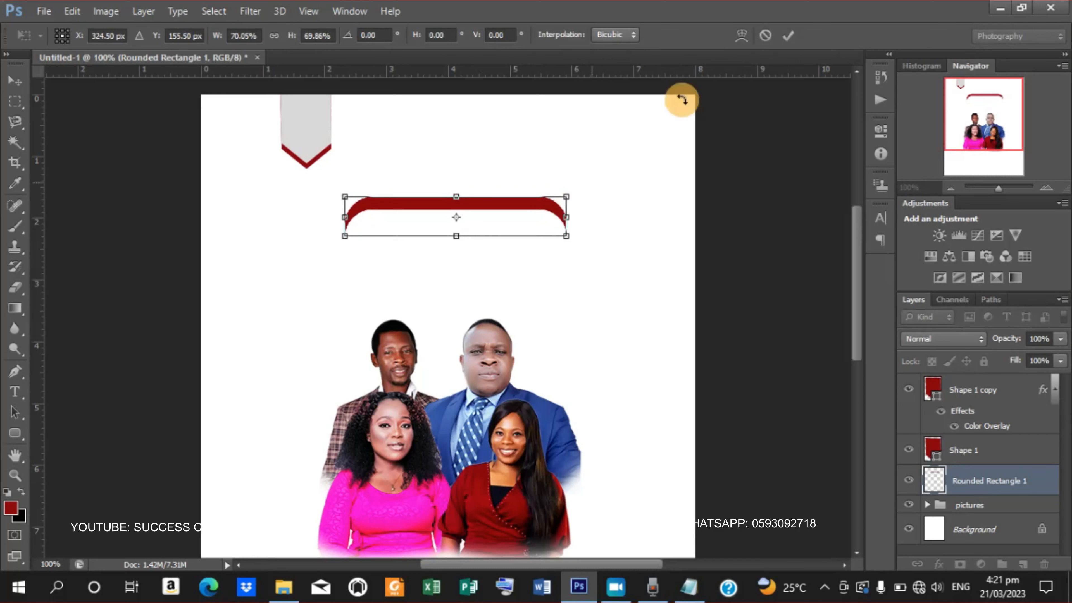
left_click(791, 33)
key("Up")
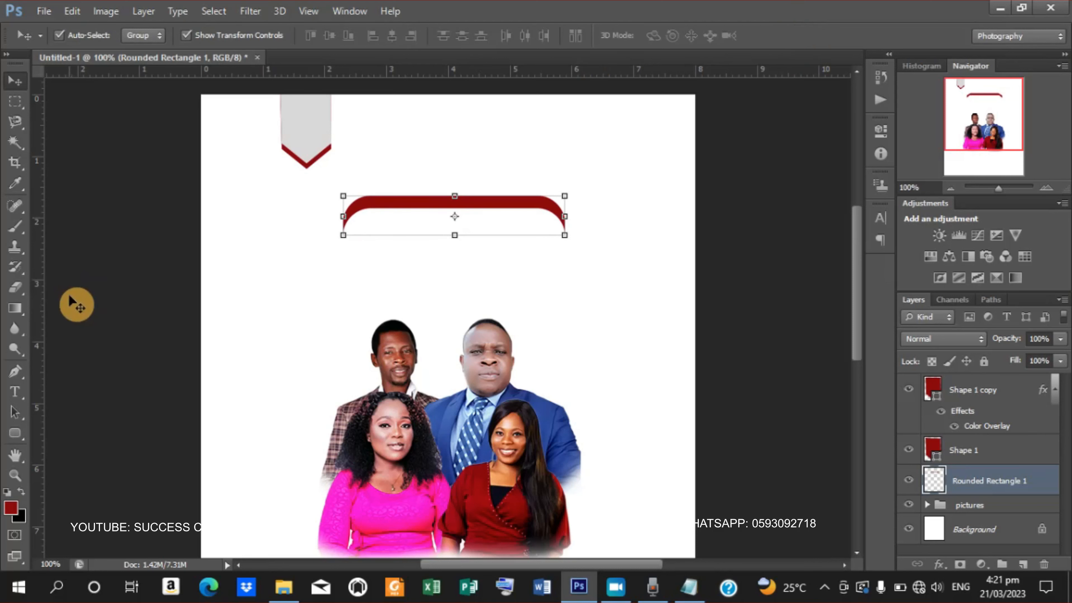
- Switch to Notepad and copy the line "PRESBYTERIAN CHURCH OF GHANA" for a new text on the flyer
left_click(17, 393)
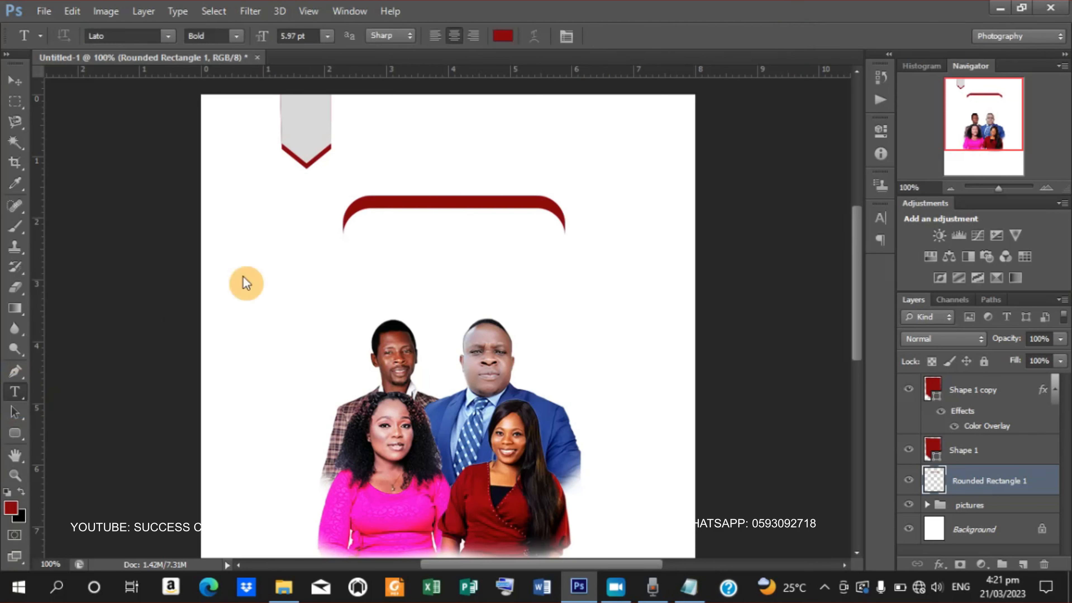
left_click(688, 585)
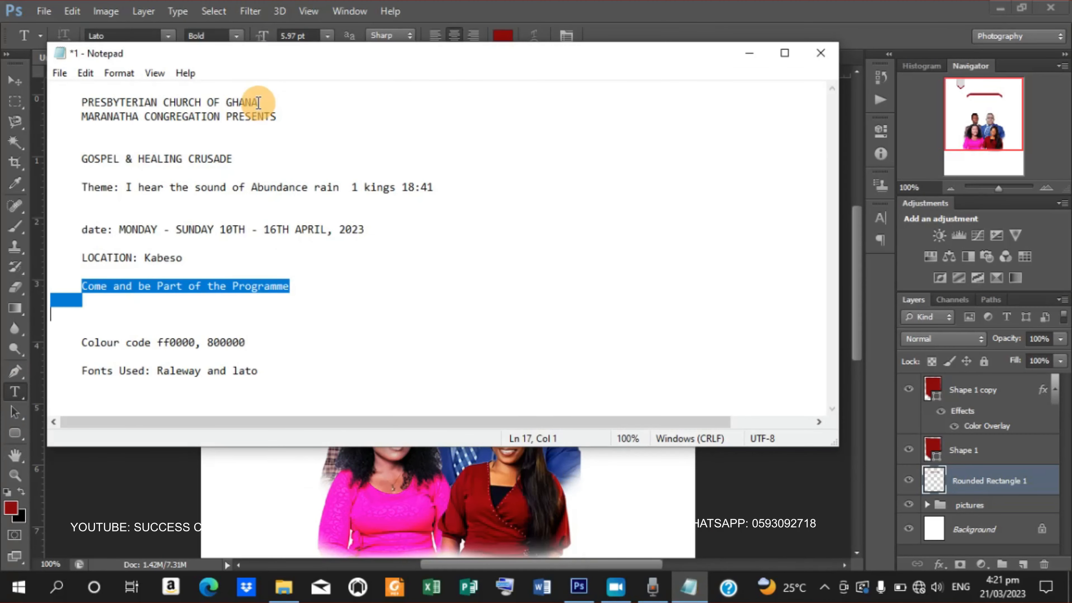
left_click_drag(259, 102, 34, 86)
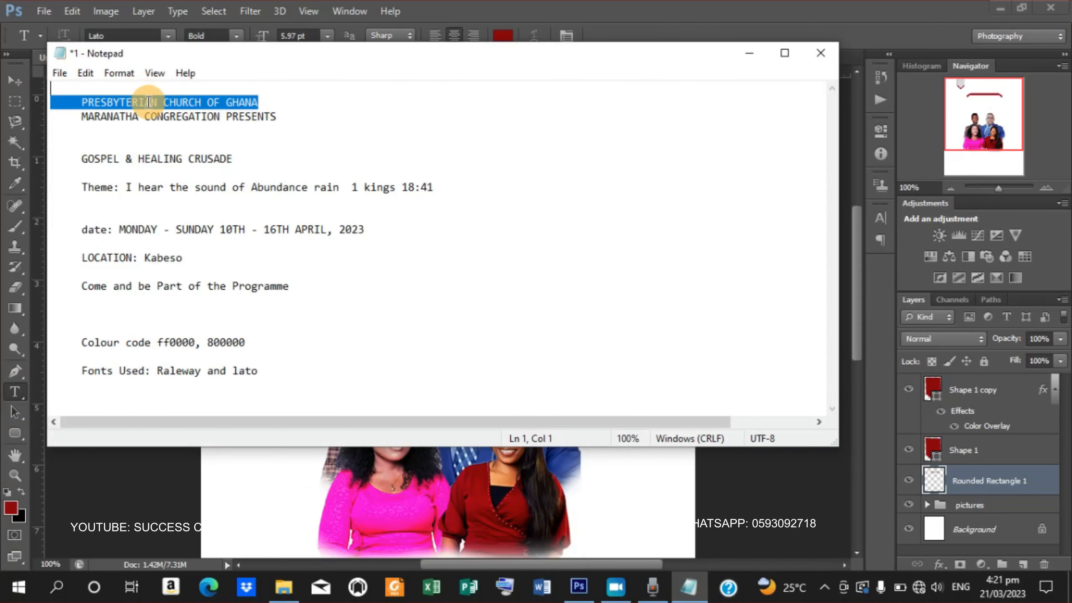
right_click(149, 102)
left_click(216, 160)
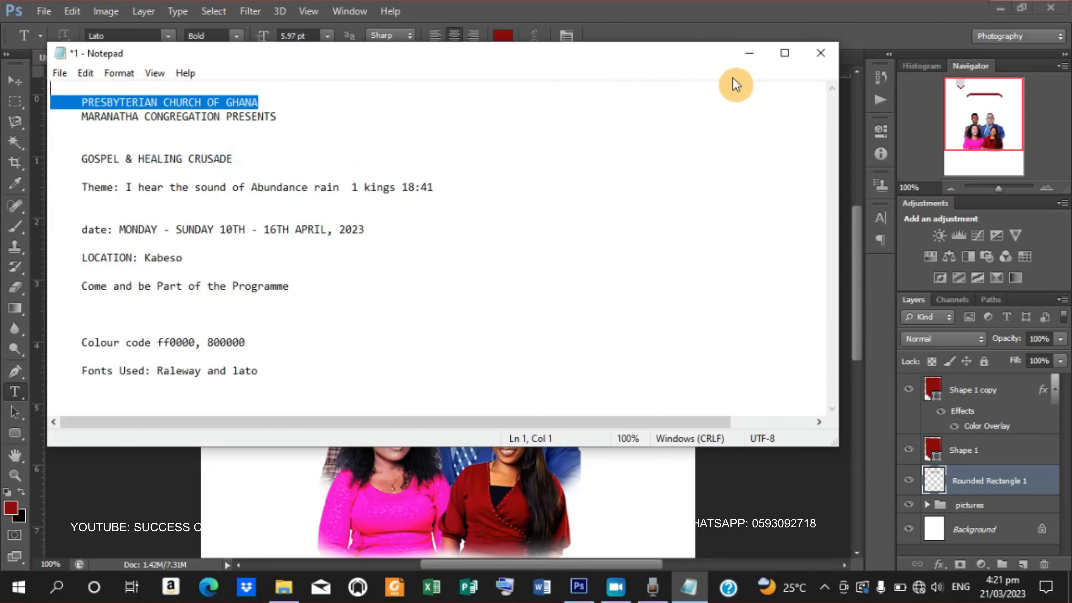
left_click(750, 53)
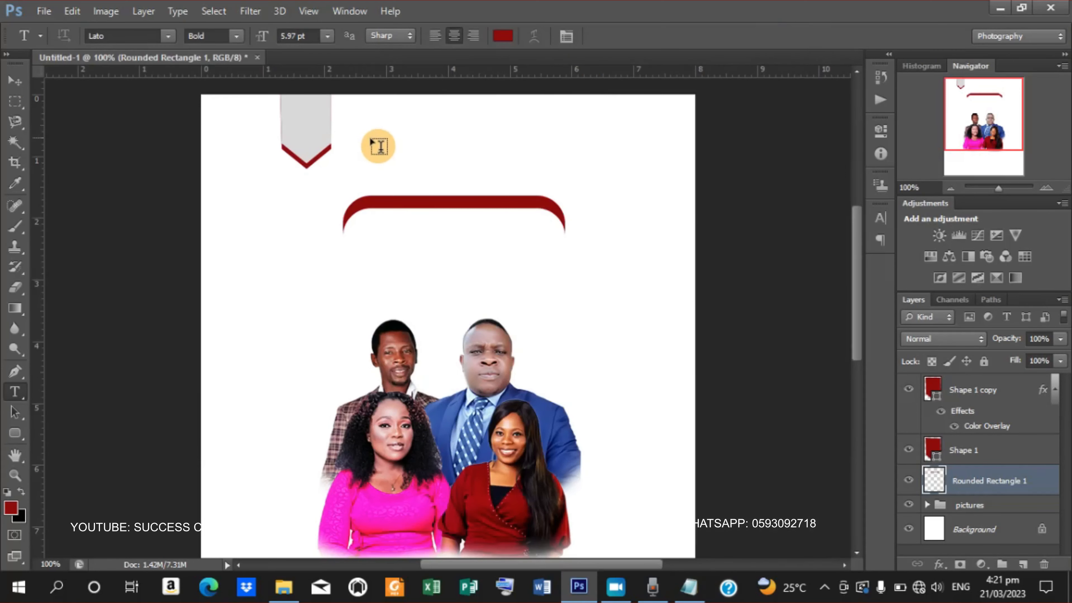
- Paste "PRESBYTERIAN CHURCH OF GHANA" as a new text layer above the red arch, beside the hanging banner
left_click(362, 135)
right_click(363, 136)
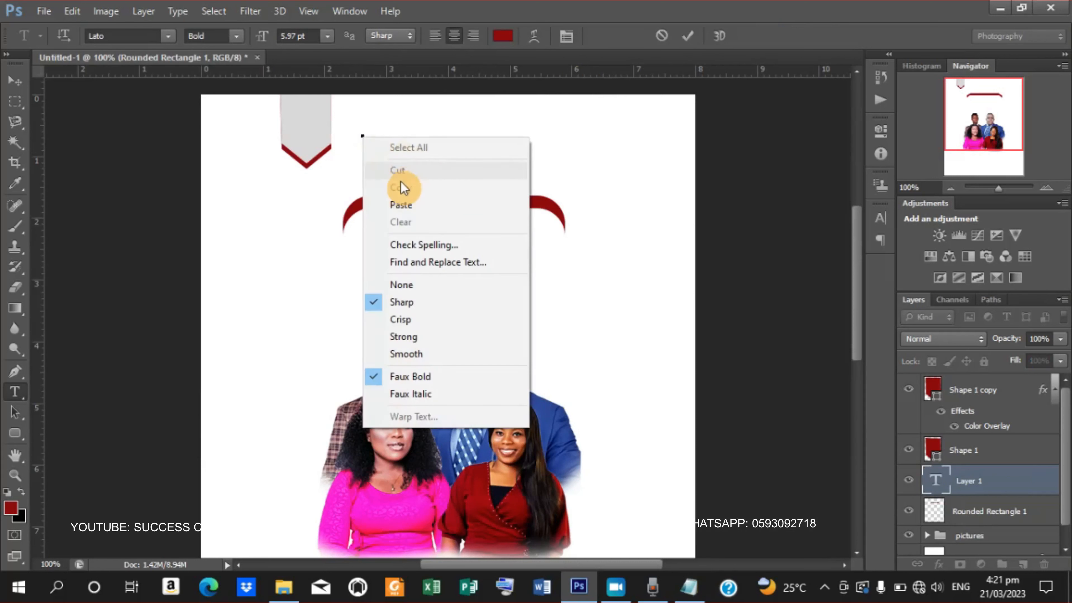
left_click(406, 208)
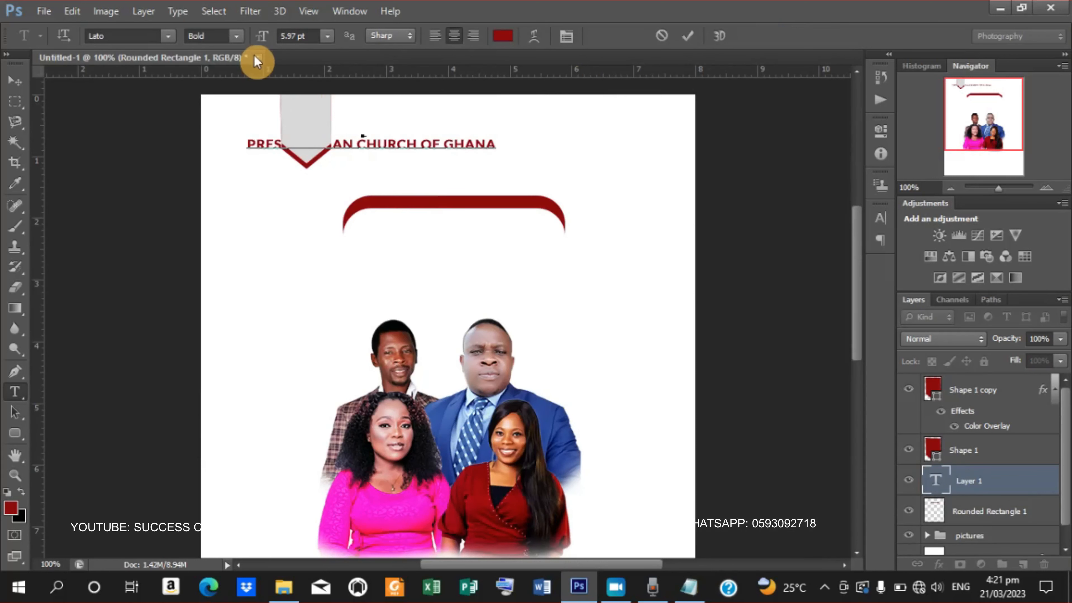
- Try to set the church name's font to Raleway Heavy while the text is still being entered
left_click(168, 38)
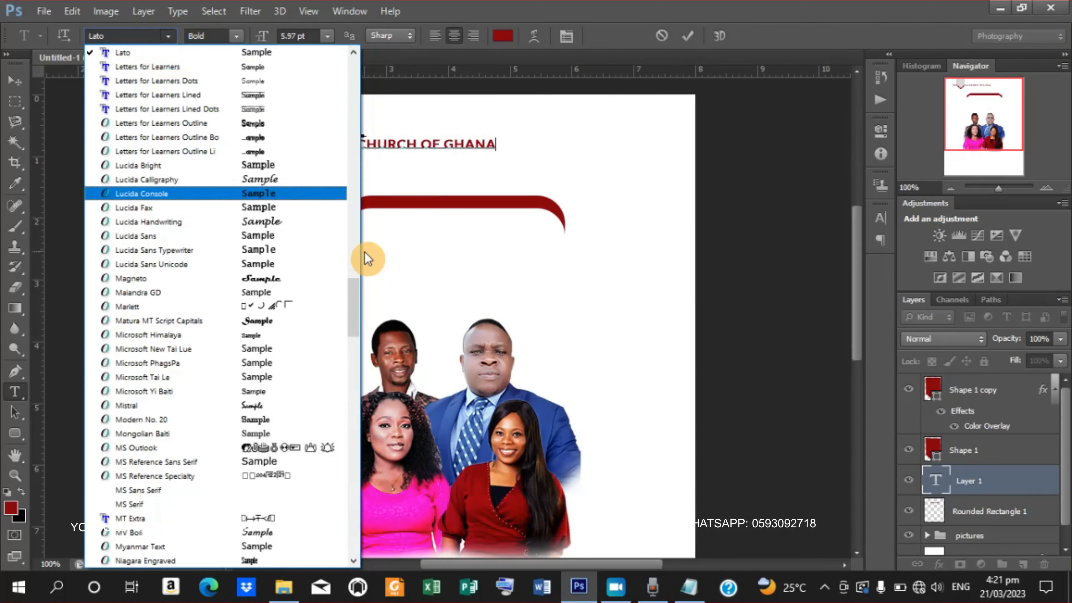
left_click_drag(357, 290, 353, 346)
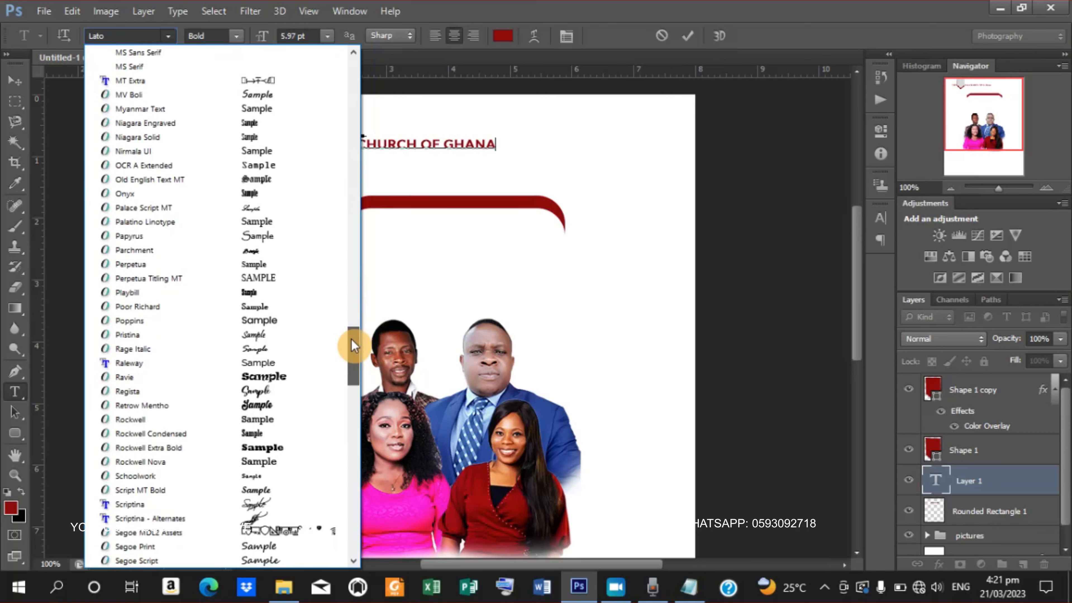
left_click(154, 363)
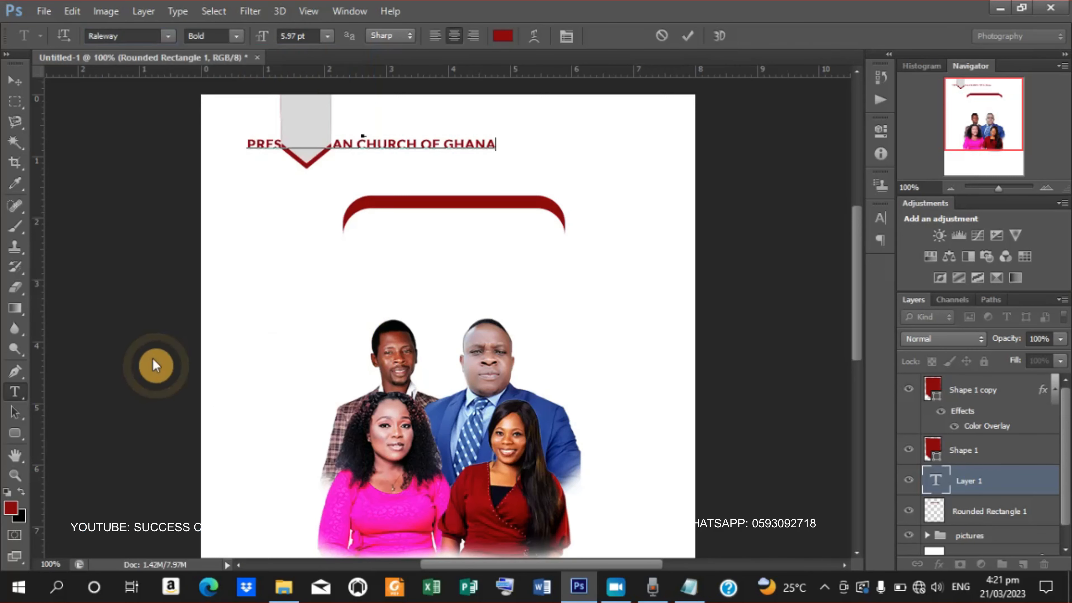
left_click(240, 39)
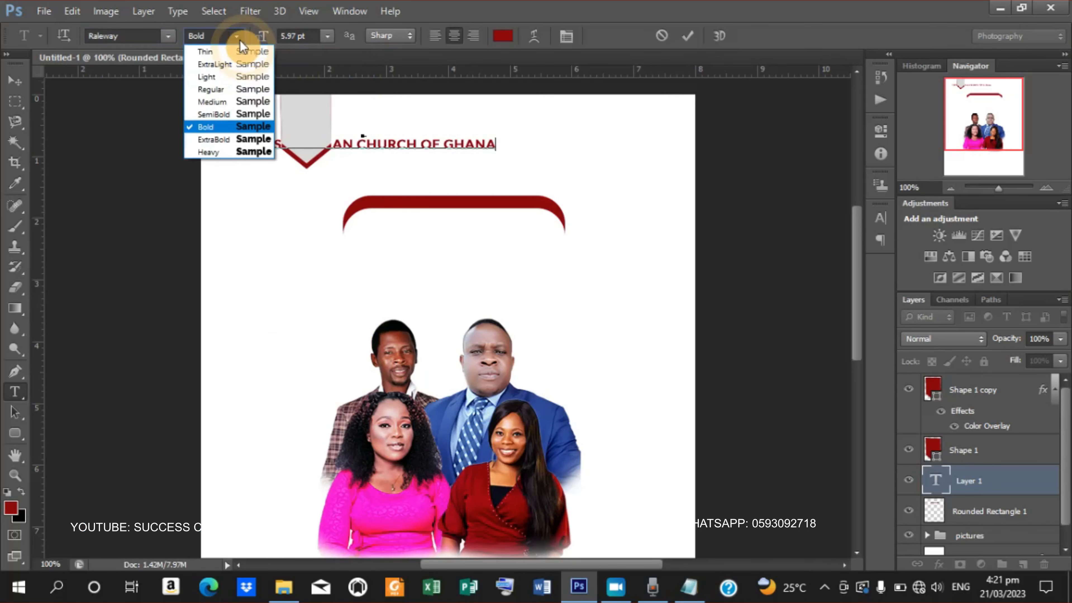
left_click(219, 155)
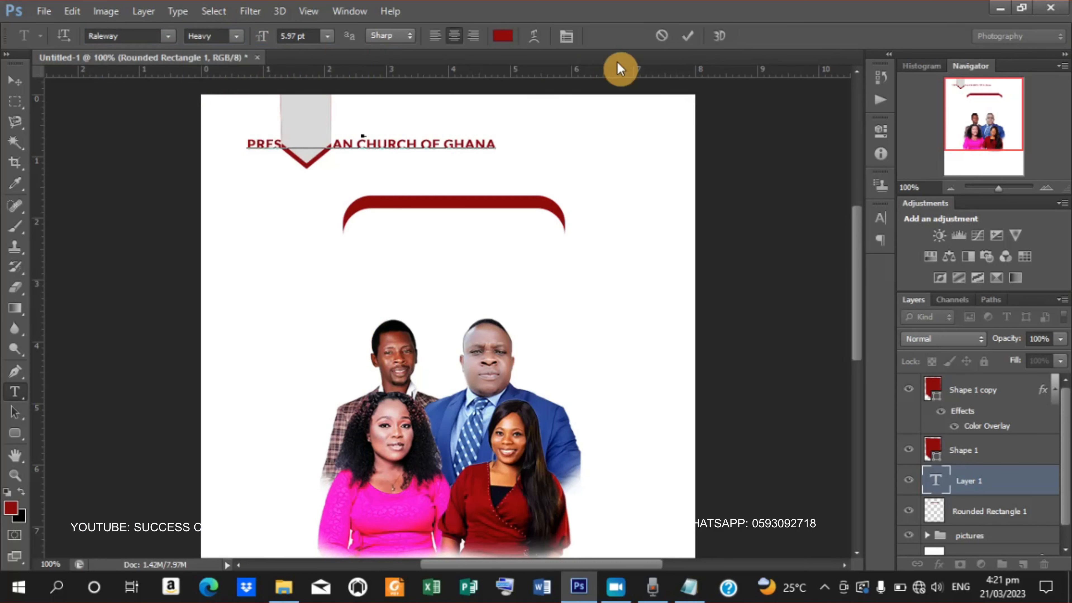
- Commit the church name text and set its font to Raleway with the Heavy style
left_click(693, 37)
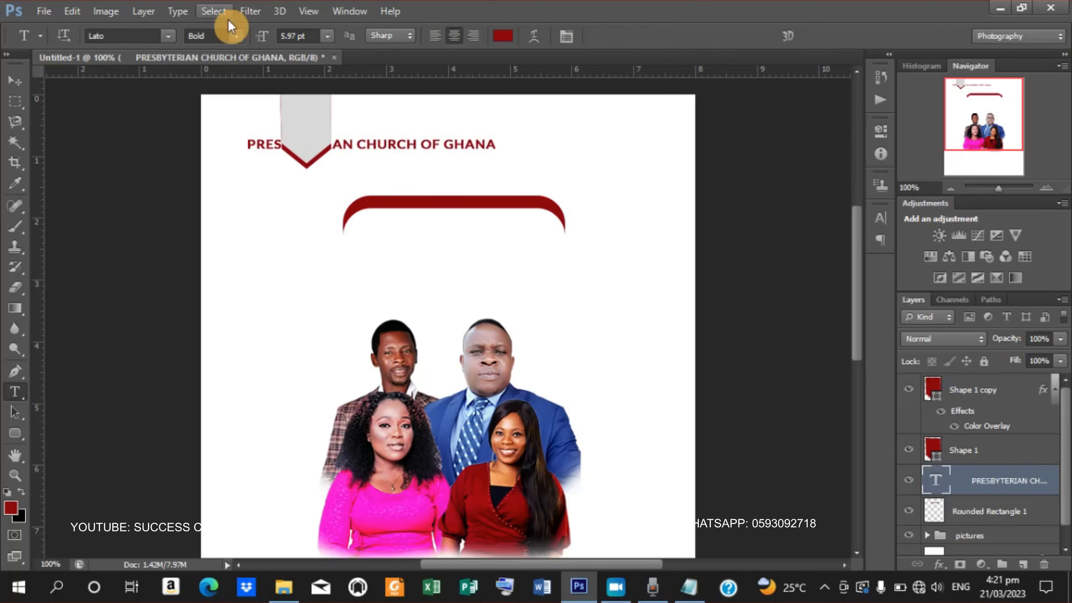
left_click(168, 37)
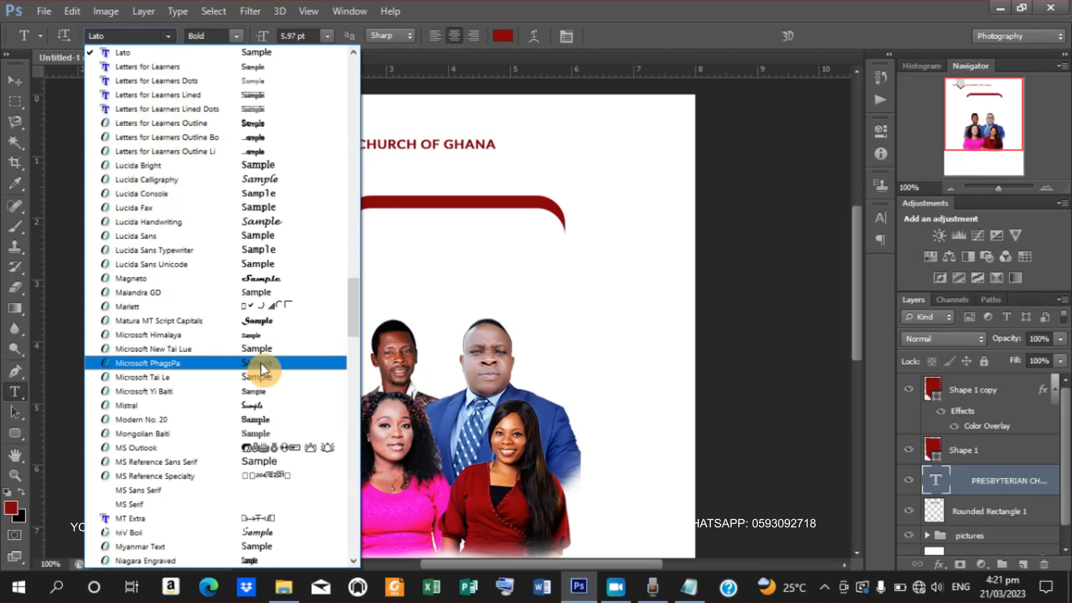
left_click_drag(353, 311, 346, 378)
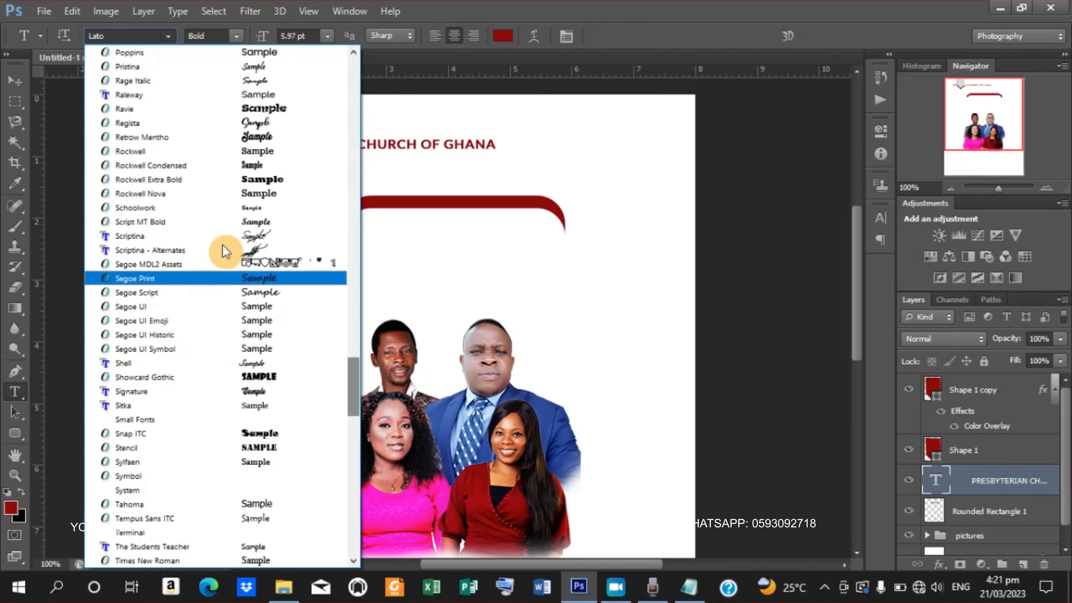
left_click(141, 91)
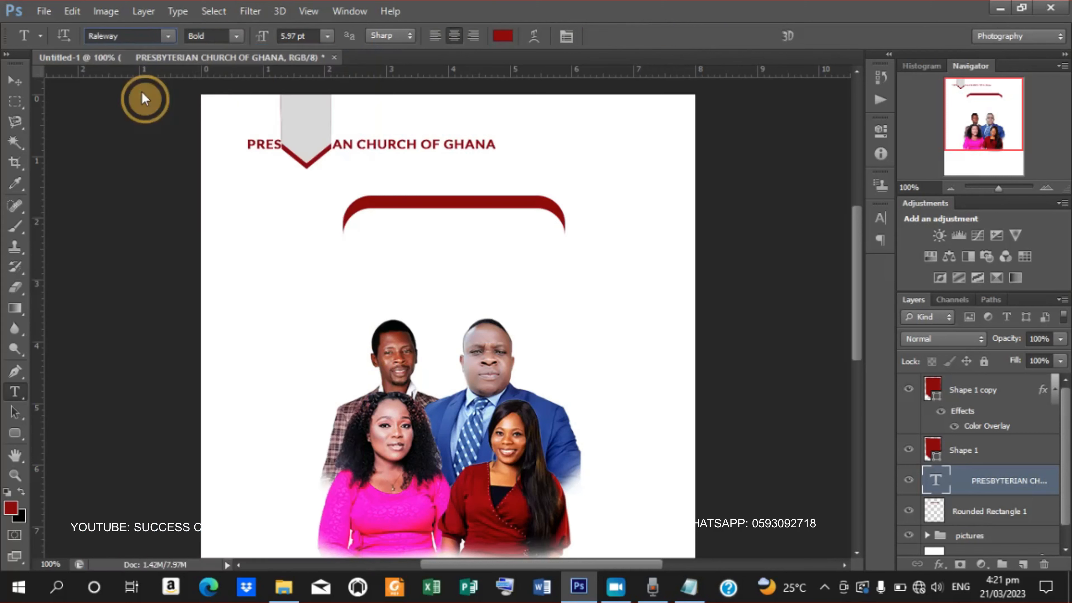
left_click(233, 34)
left_click(211, 152)
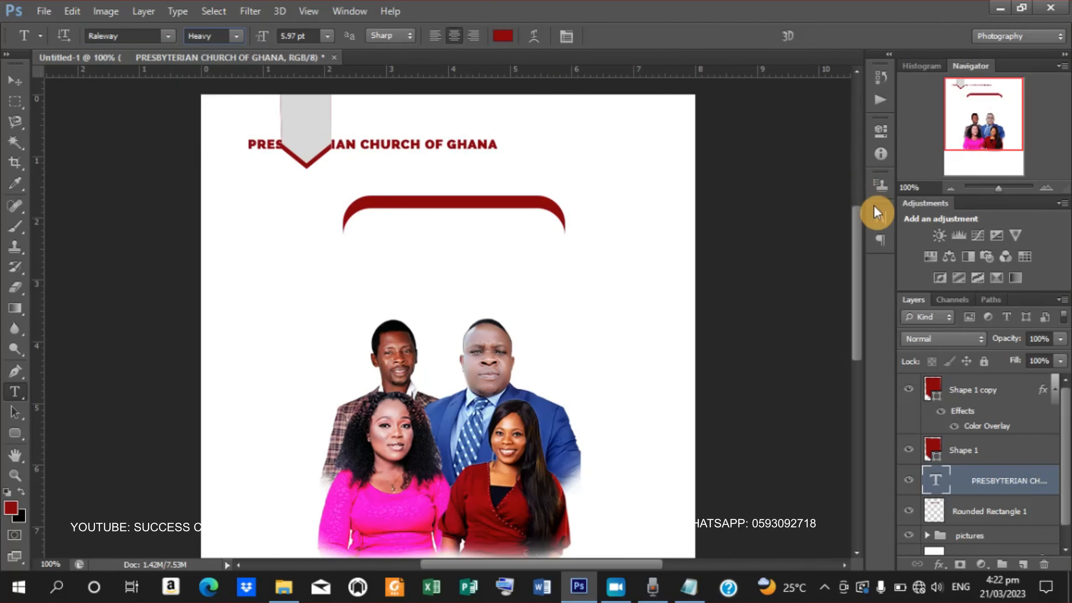
- Set the church name's tracking to 85 and move the text right and slightly up, clear of the hanging banner
left_click(882, 219)
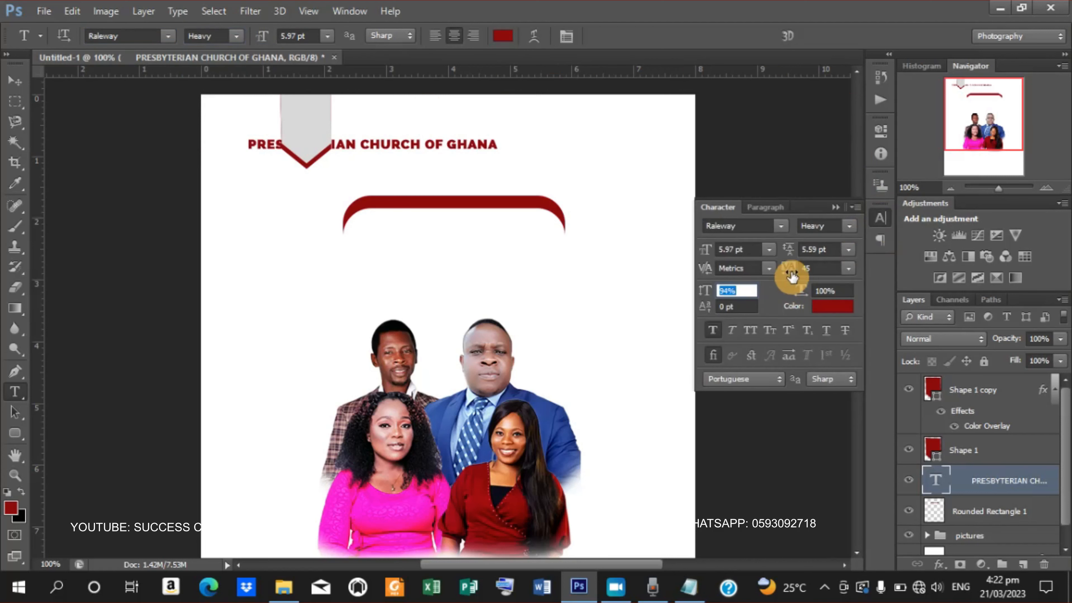
left_click_drag(790, 274, 793, 275)
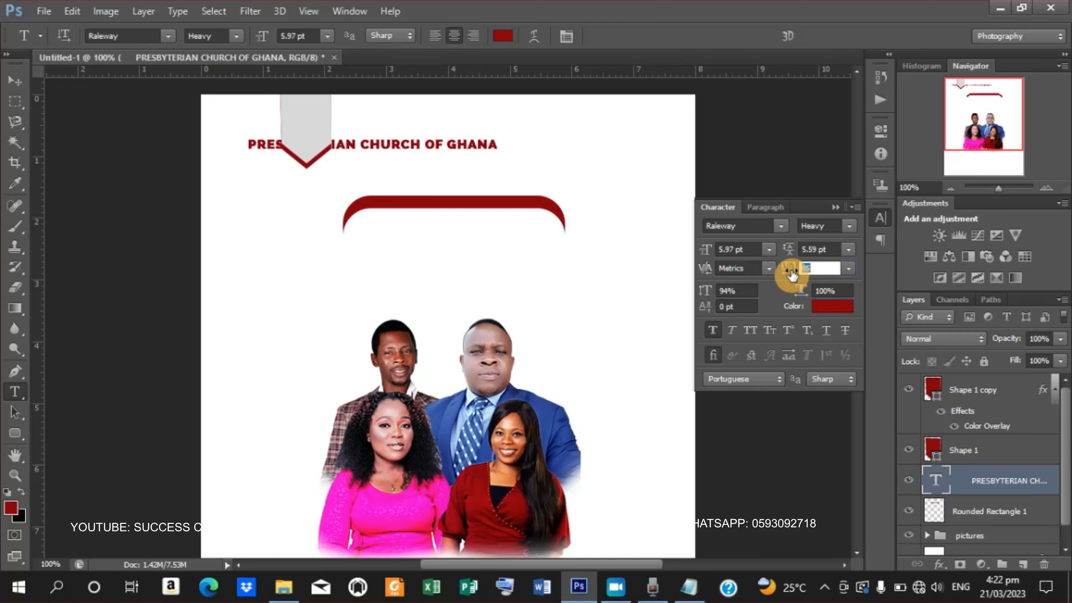
key("Tab")
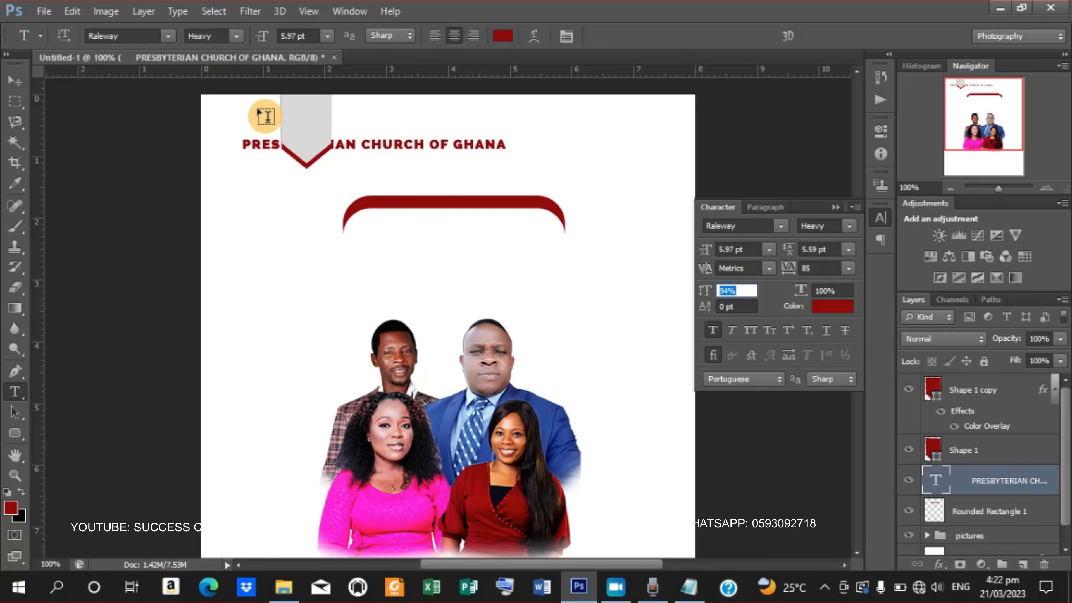
left_click(22, 94)
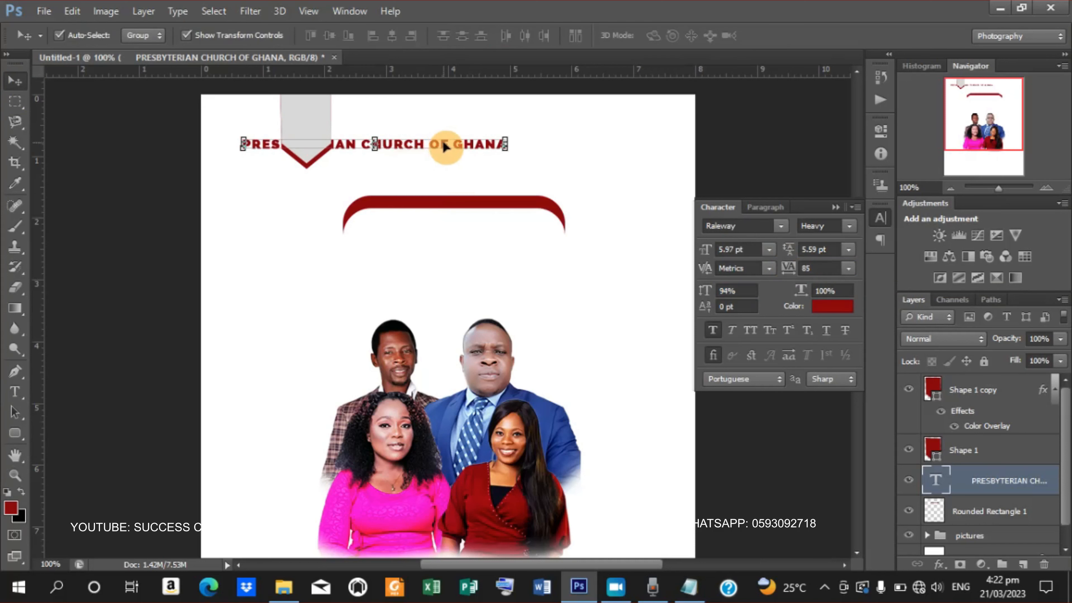
left_click_drag(455, 147, 539, 133)
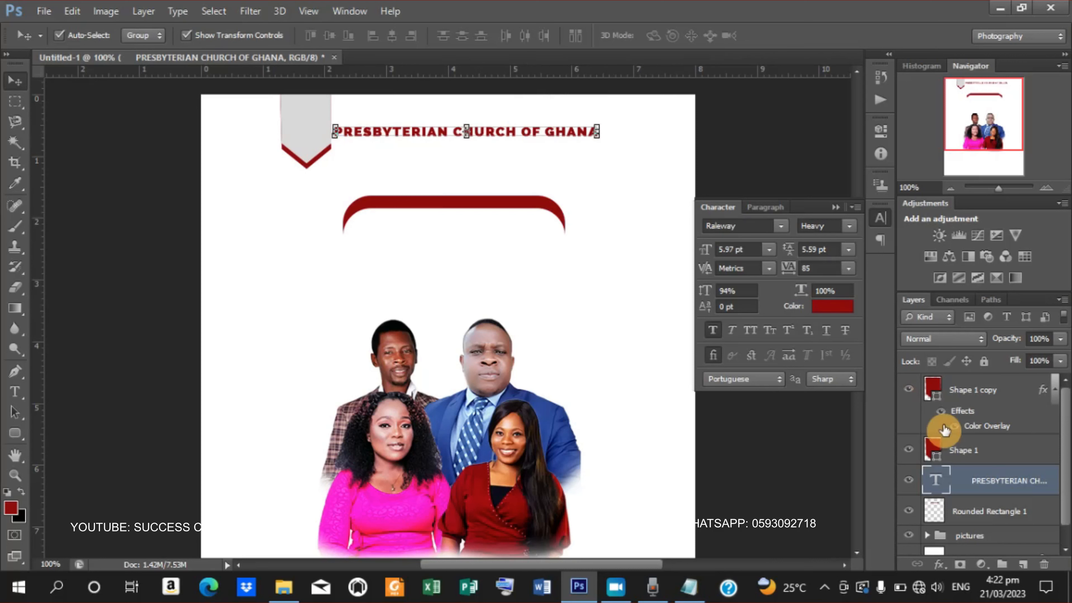
- Select both shape layers of the hanging banner and nudge them left to open a gap before the church name
left_click(971, 397)
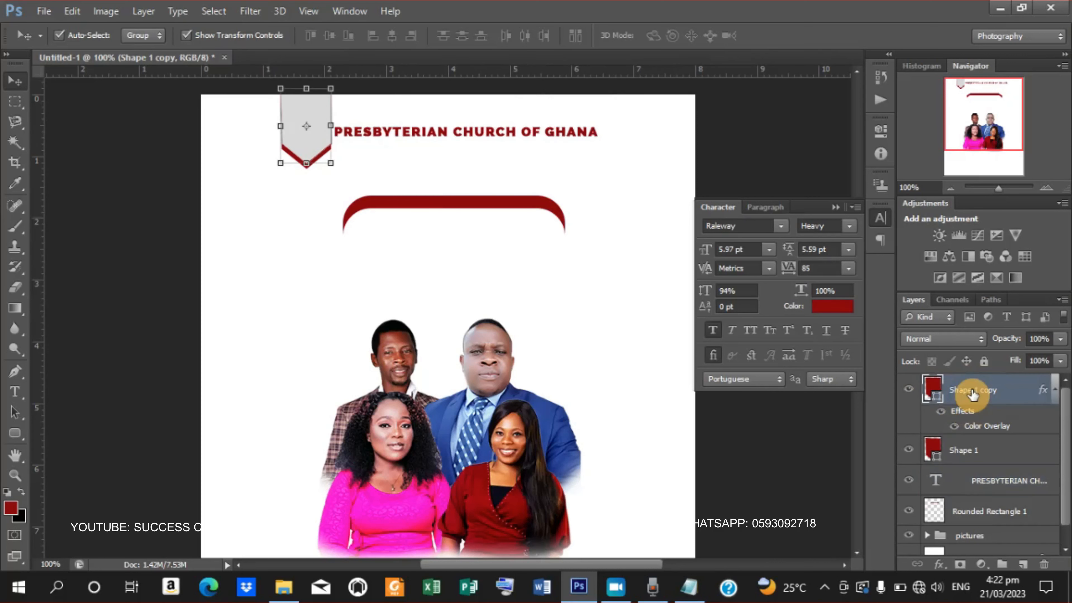
left_click(958, 459, "shift")
key("Left")
key("Left")
key("Left")
key("Left")
key("Left")
key("Left")
key("Left")
key("Left")
key("Left")
key("Left")
key("Left")
key("Left")
key("Left")
key("Left")
key("Left")
key("Left")
key("Left")
key("Left")
key("Left")
key("Left")
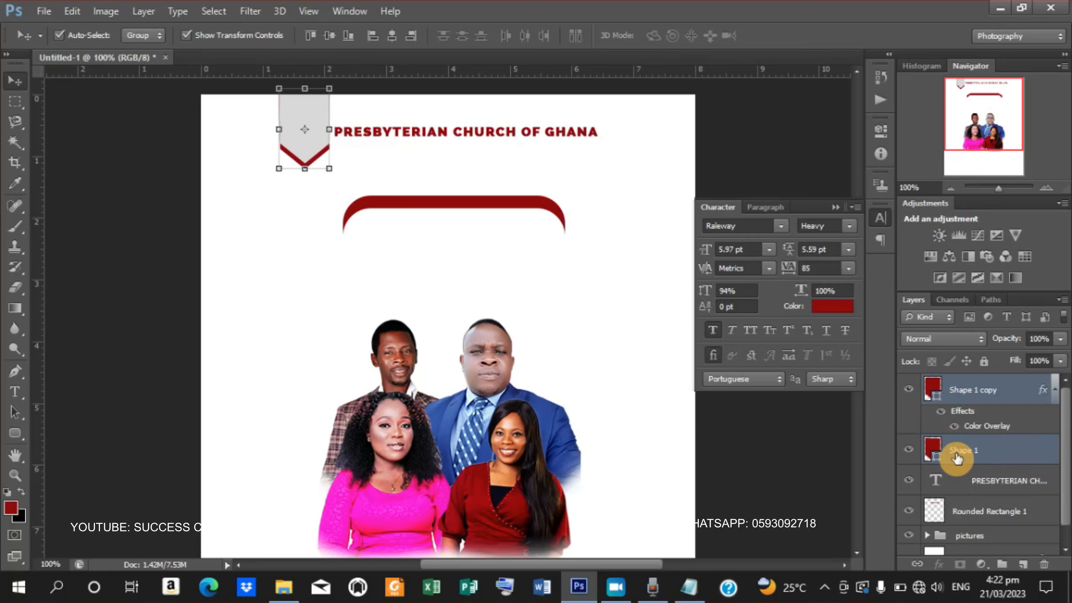
key("Left")
key("Left")
key("Left")
key("Left")
key("Left")
key("Left")
key("Left")
key("Left")
key("Left")
key("Left")
key("Left")
key("Left")
key("Left")
key("Left")
key("Left")
key("Left")
key("Left")
key("Left")
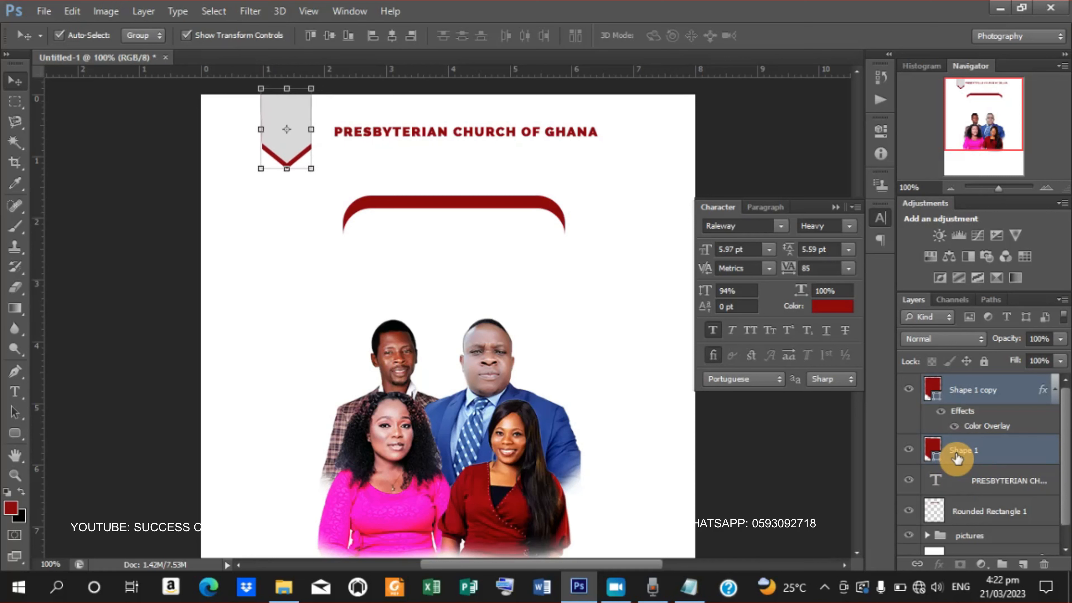
- Move the church name up and left, close beside the banner near the page's upper edge, and set its vertical scale to 120%
left_click(490, 133)
left_click_drag(489, 131, 471, 110)
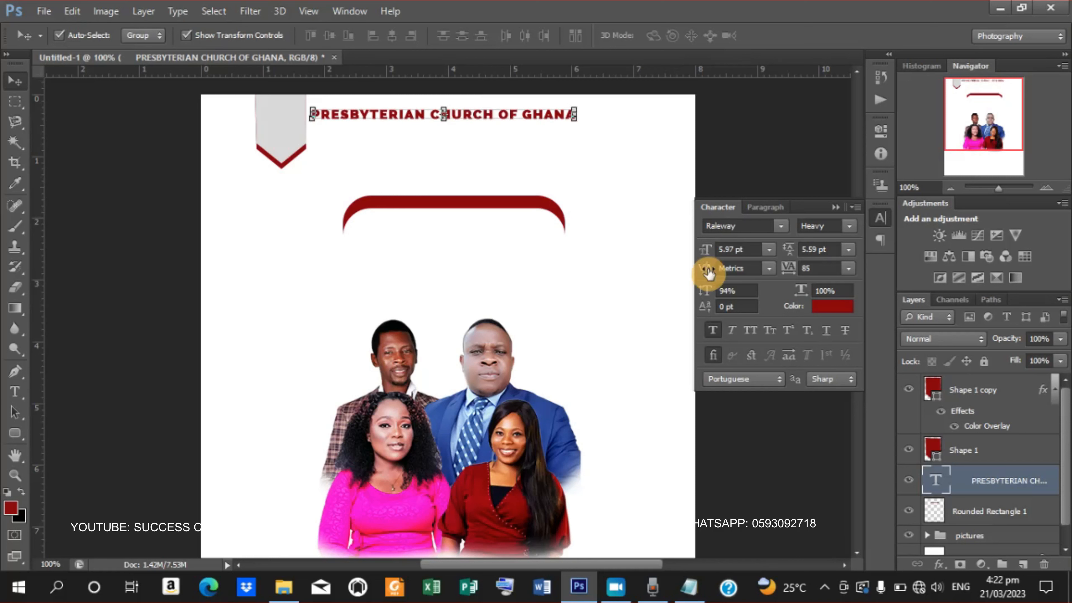
left_click_drag(702, 297, 712, 297)
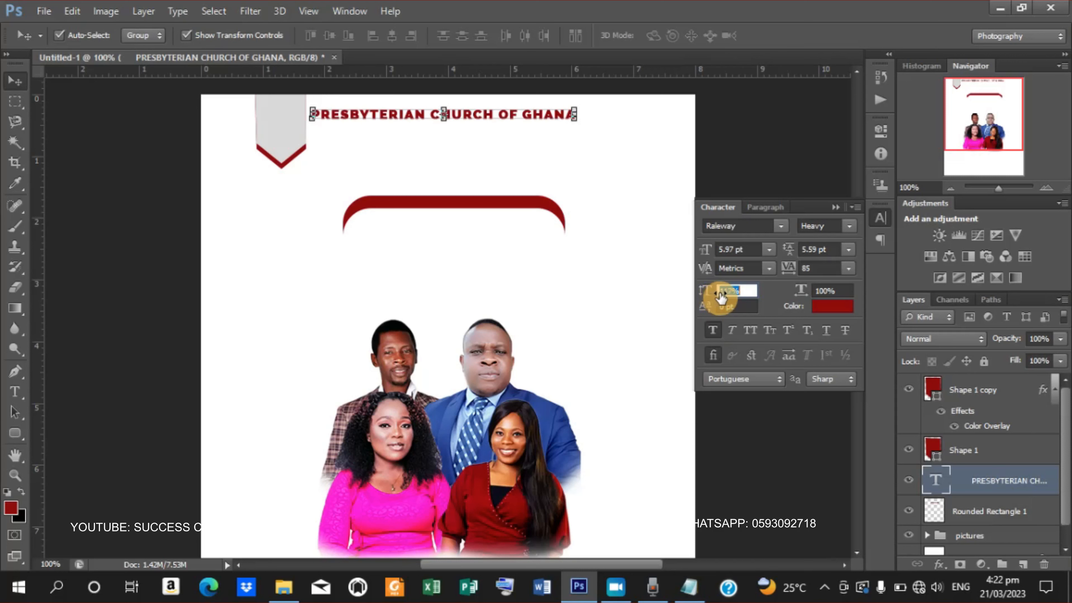
left_click_drag(723, 294, 722, 293)
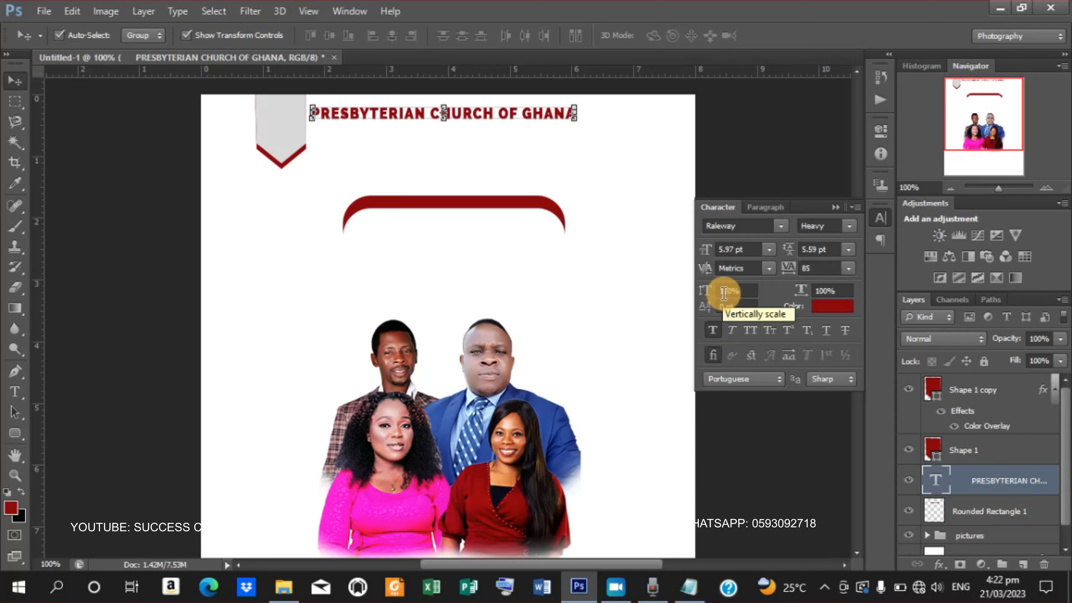
- Nudge the church name slightly right and down to leave a small gap beside the hanging banner
key("Right")
key("Right")
key("Right")
key("Right")
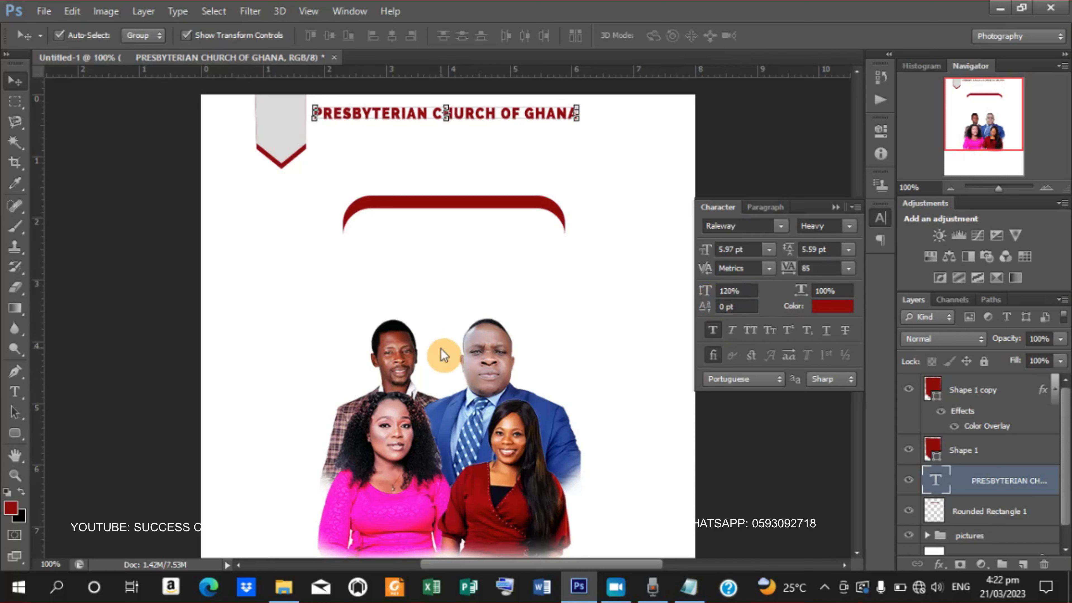
key("Down")
key("Down")
key("Down")
key("Right")
key("Right")
key("Right")
key("Right")
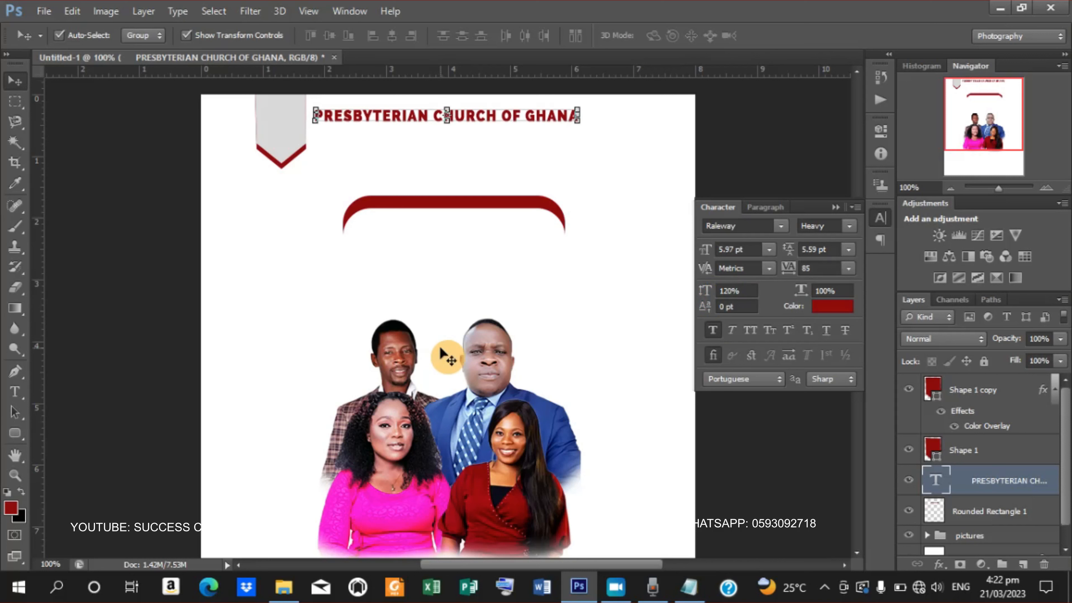
key("Right")
key("Right")
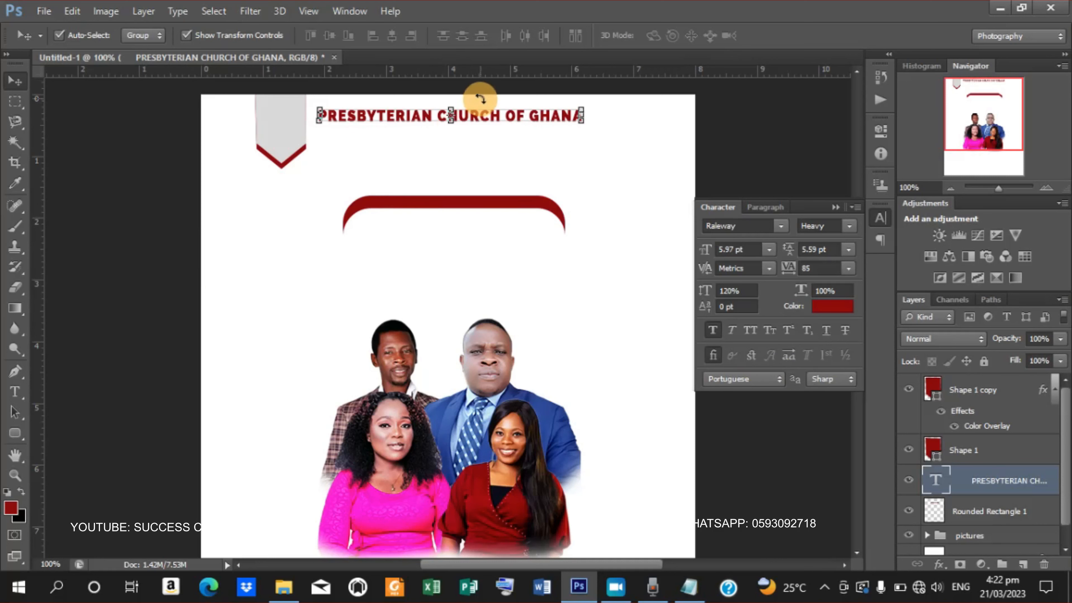
- Start a new text between the church name and the red arch, and copy "MARANATHA CONGREGATION" from Notepad for it
left_click(21, 394)
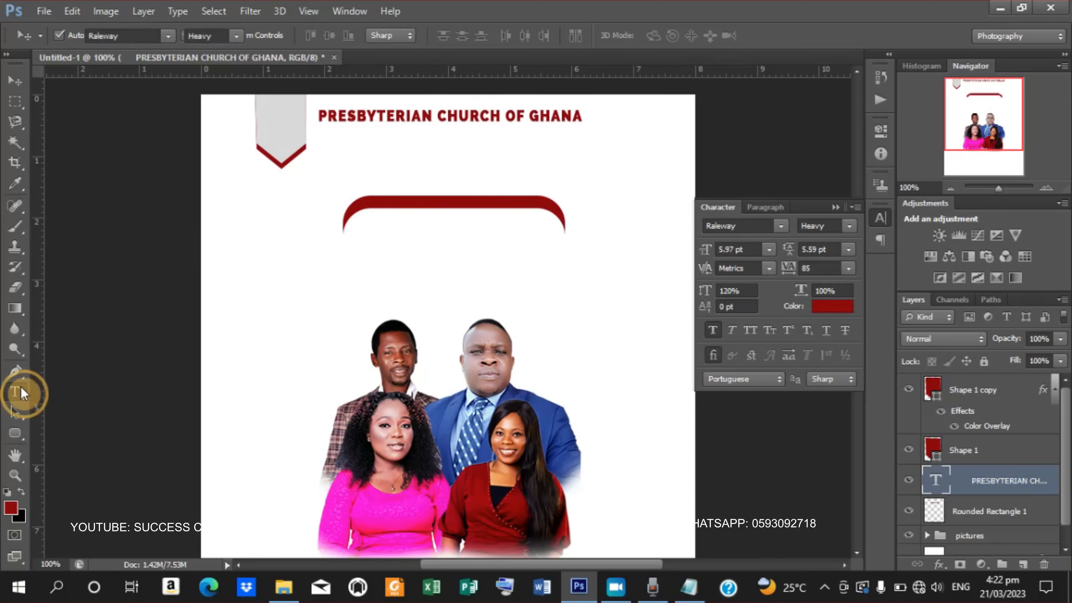
left_click(359, 175)
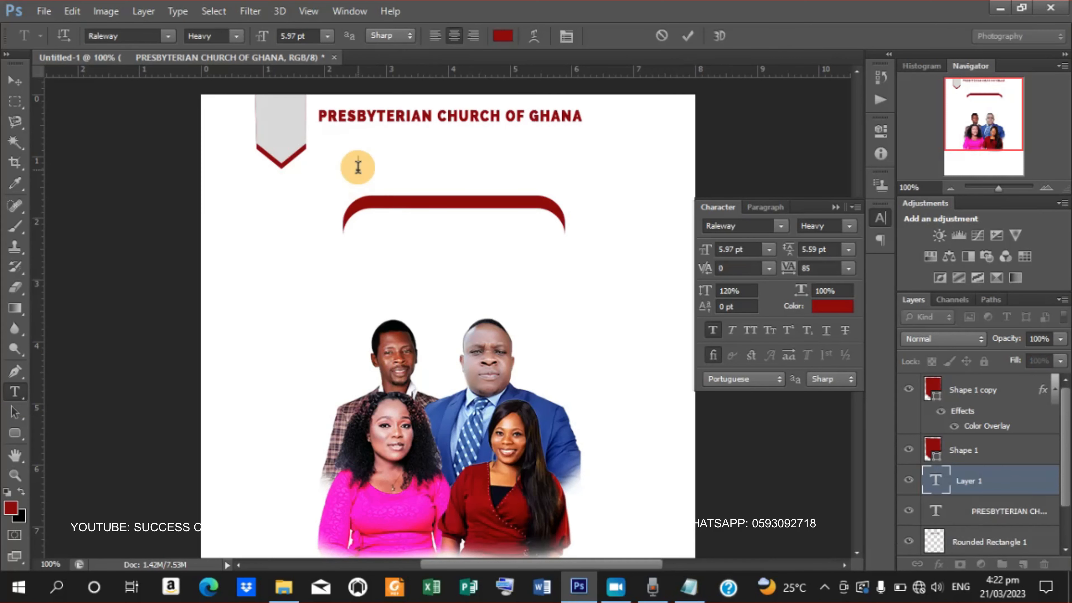
left_click(694, 585)
left_click_drag(221, 119, 81, 116)
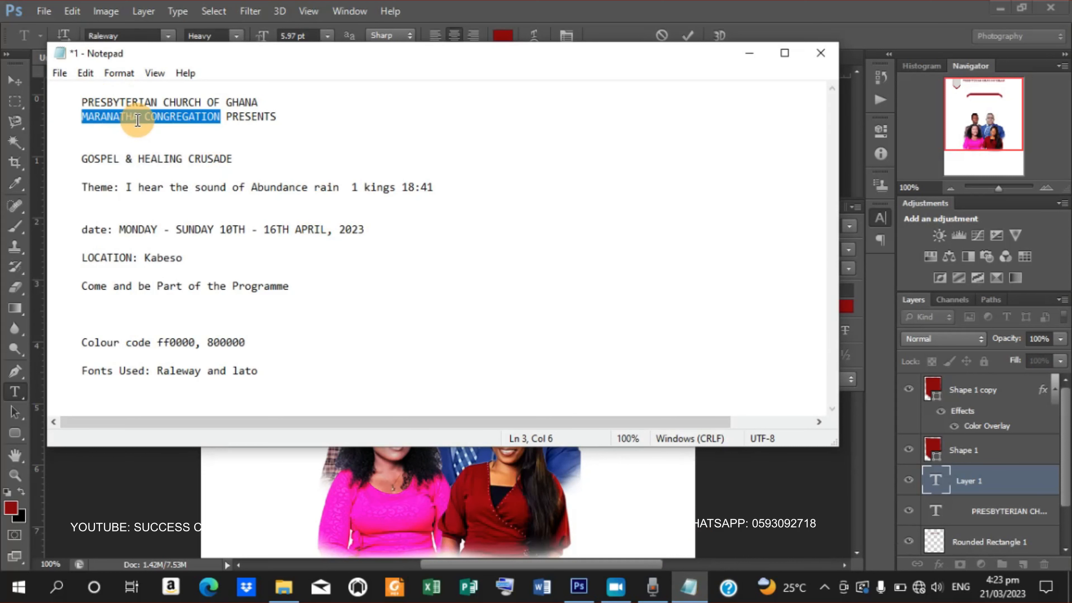
right_click(135, 120)
left_click(200, 170)
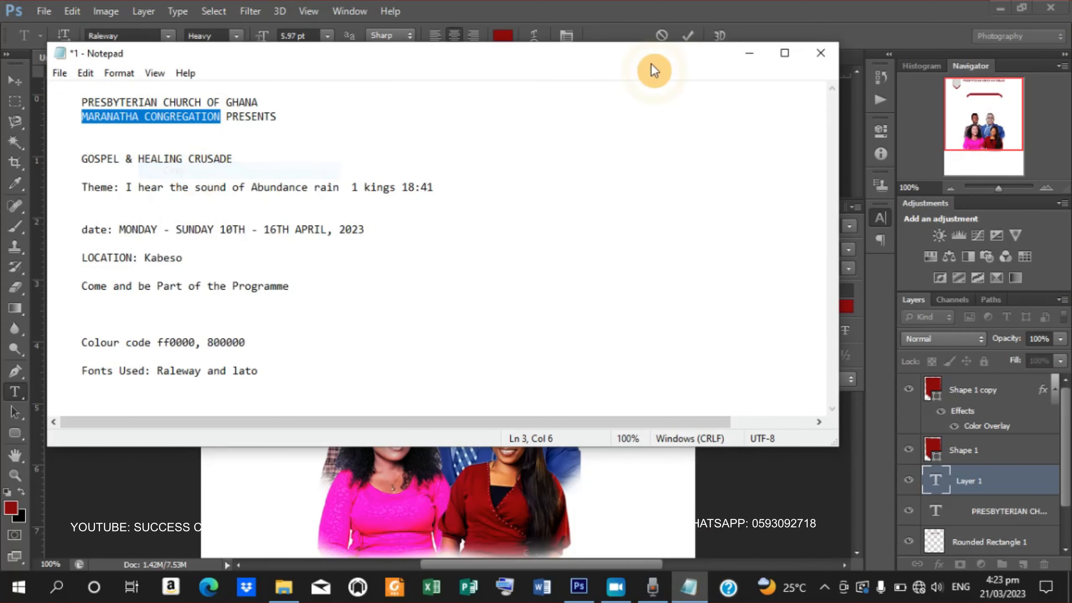
left_click(751, 51)
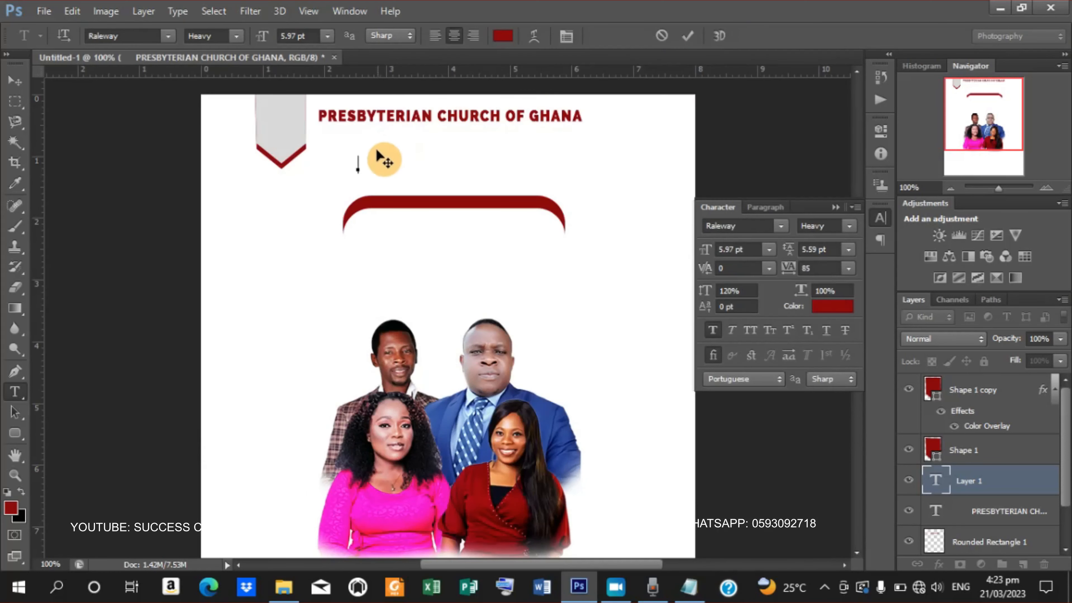
- Paste "MARANATHA CONGREGATION" as a new text layer below the church name and set its font style to Regular
right_click(362, 168)
left_click(404, 230)
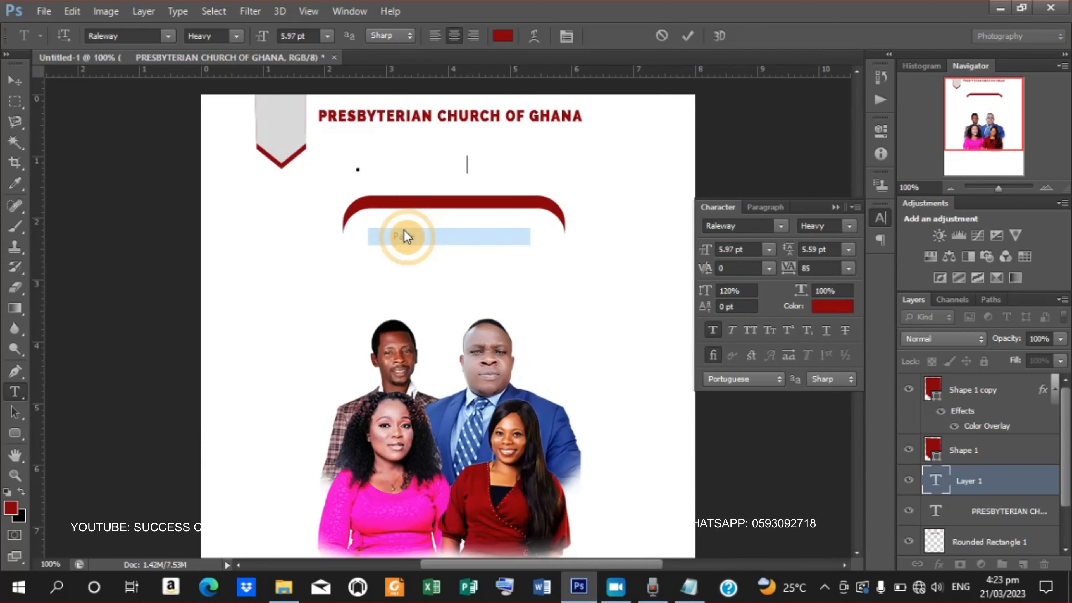
left_click(693, 36)
left_click(851, 225)
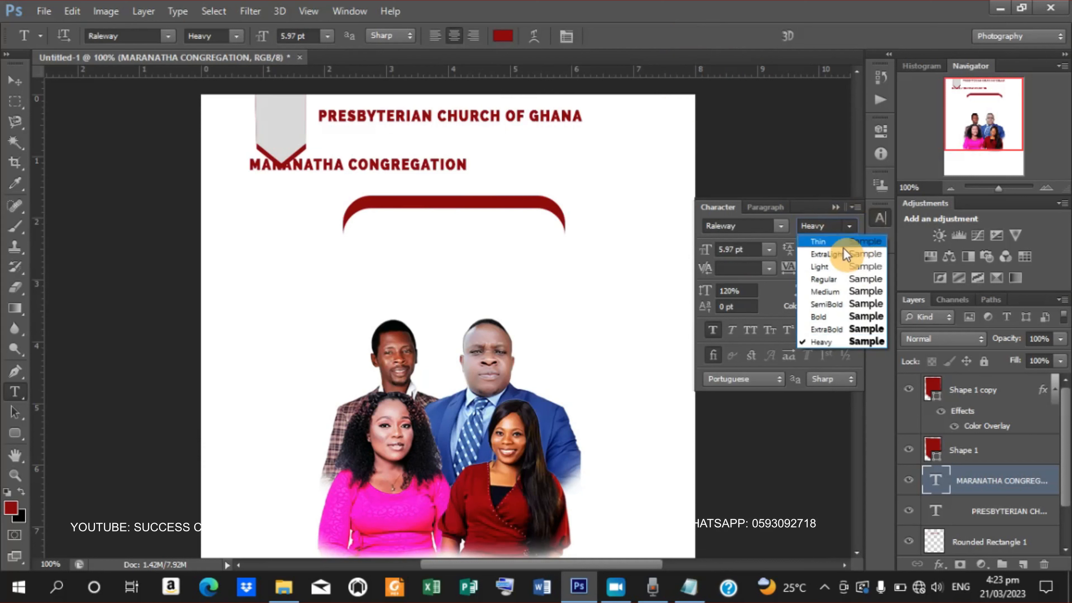
left_click(834, 278)
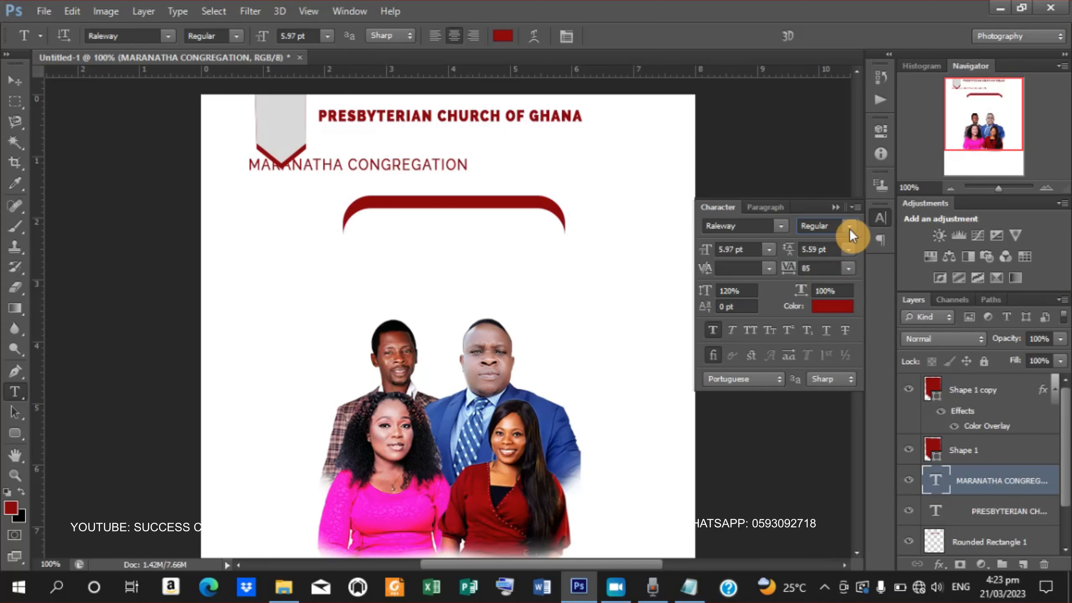
- Move "MARANATHA CONGREGATION" beneath the church name and nudge it up until it sits close under that line
left_click(15, 80)
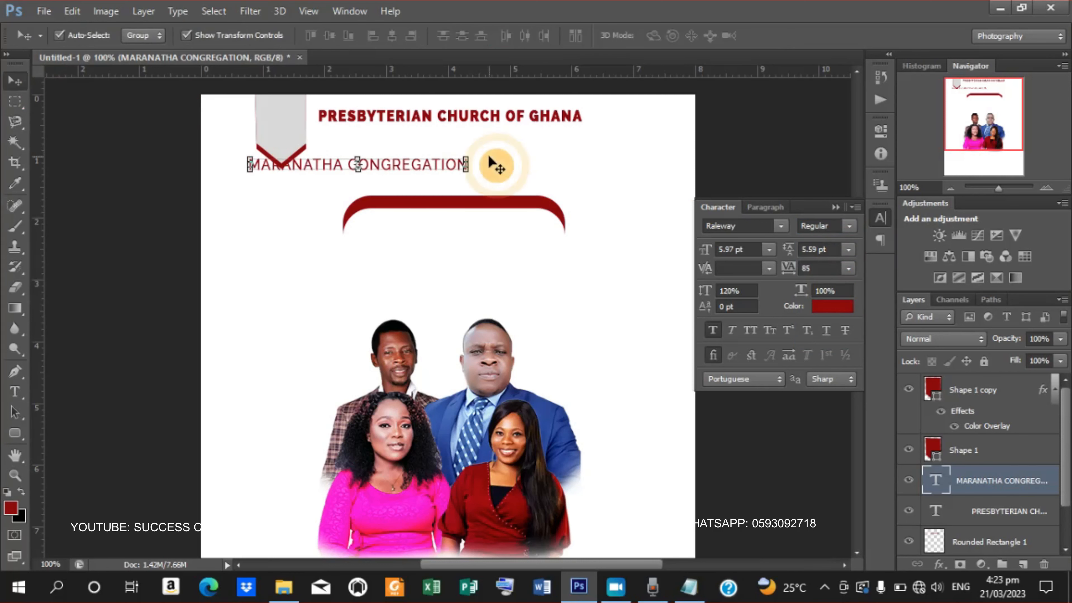
left_click_drag(418, 165, 508, 143)
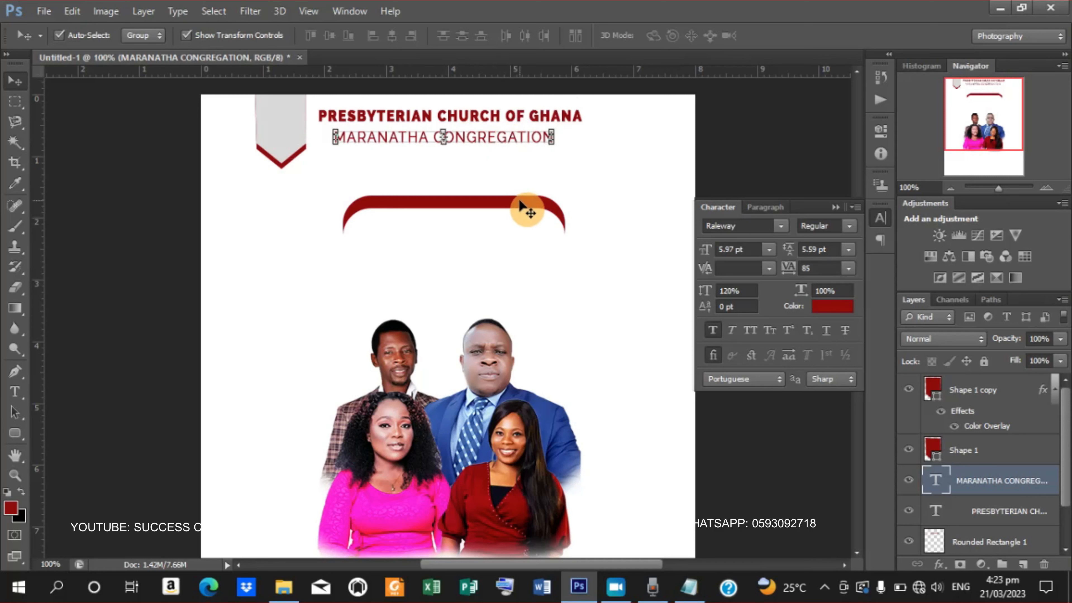
key("Up")
key("Up")
key("Up")
key("Up")
key("Up")
key("Up")
key("Up")
key("Up")
key("Up")
key("Up")
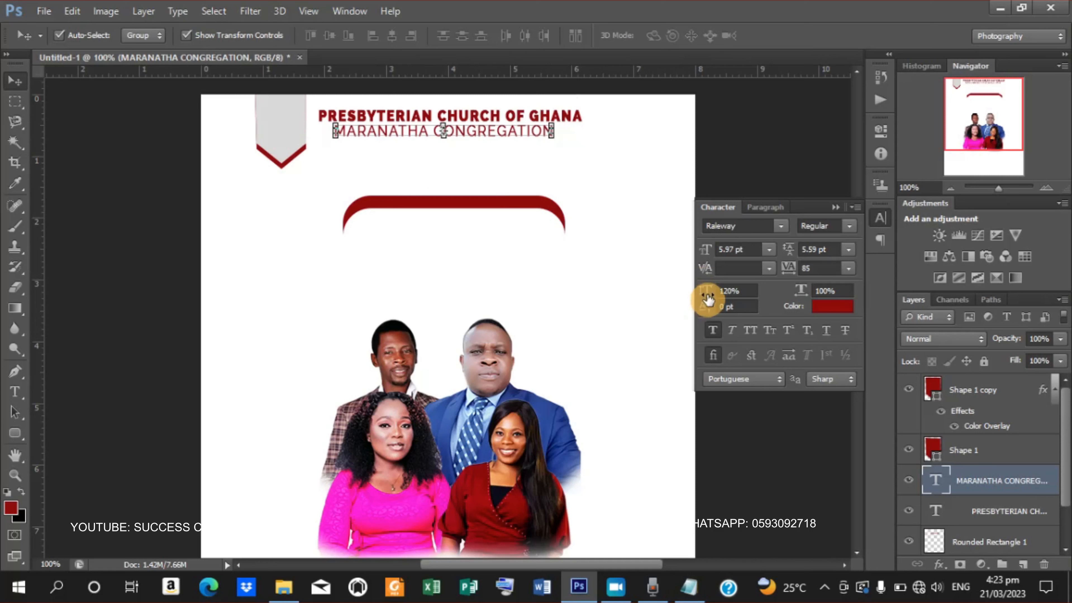
- Set the vertical scale of "MARANATHA CONGREGATION" to 110% and its font style to Medium
left_click_drag(705, 298, 704, 298)
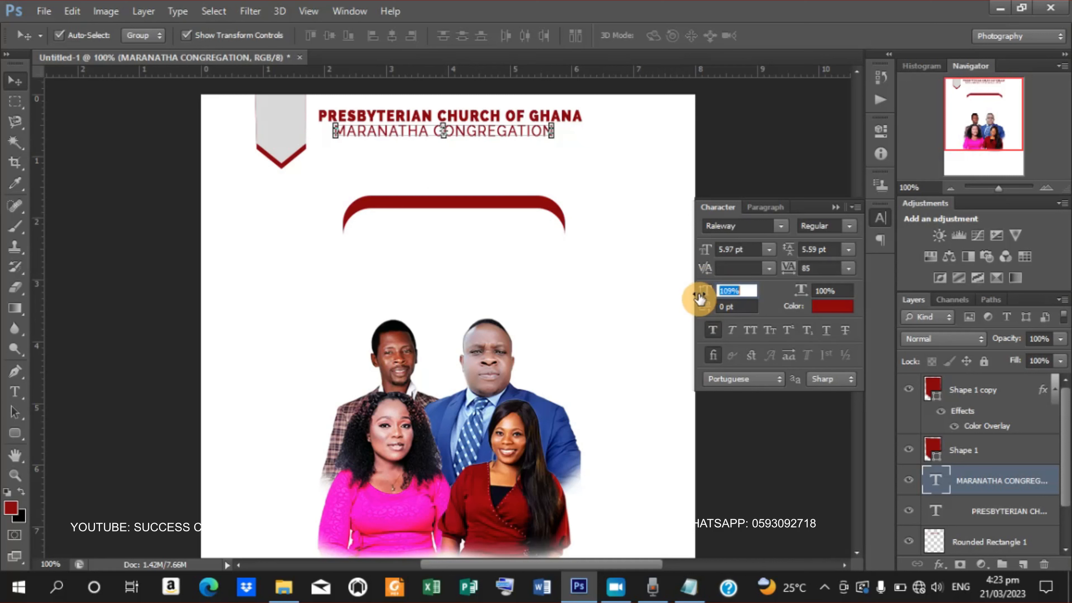
left_click_drag(700, 296, 700, 298)
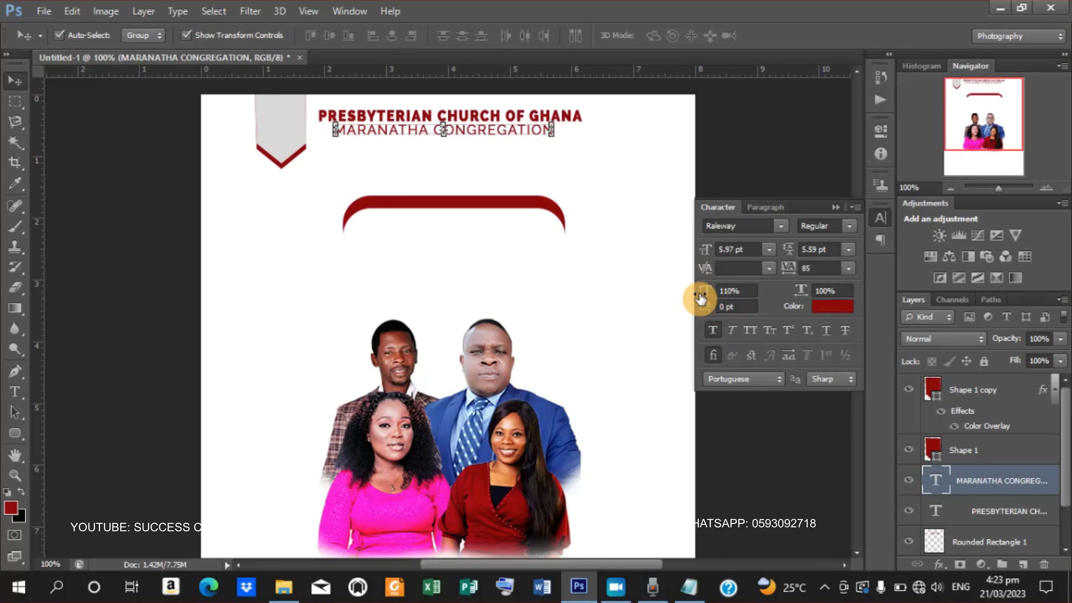
left_click(850, 226)
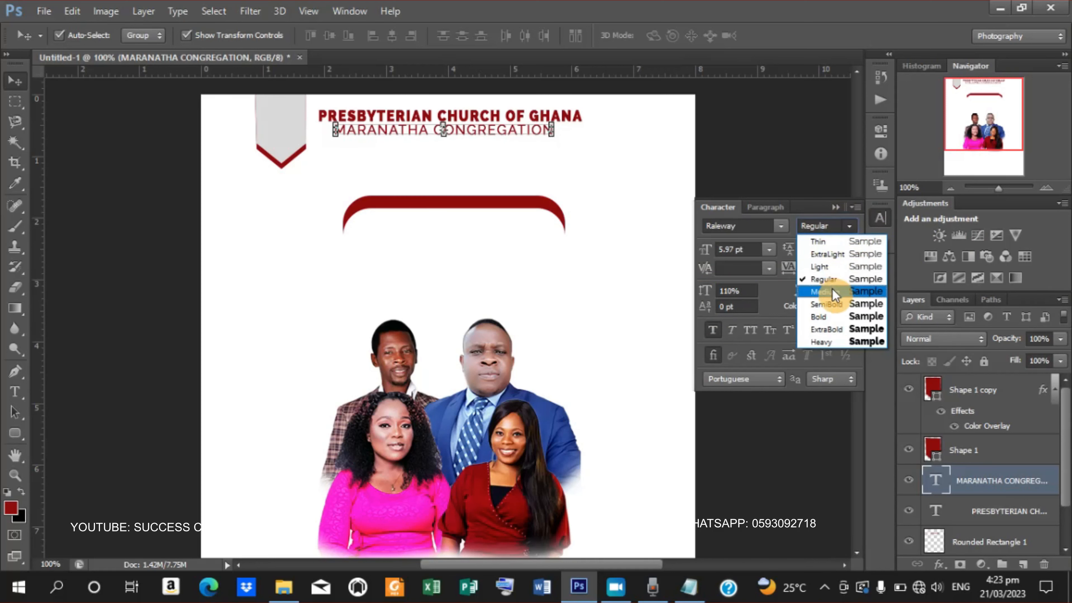
left_click(832, 290)
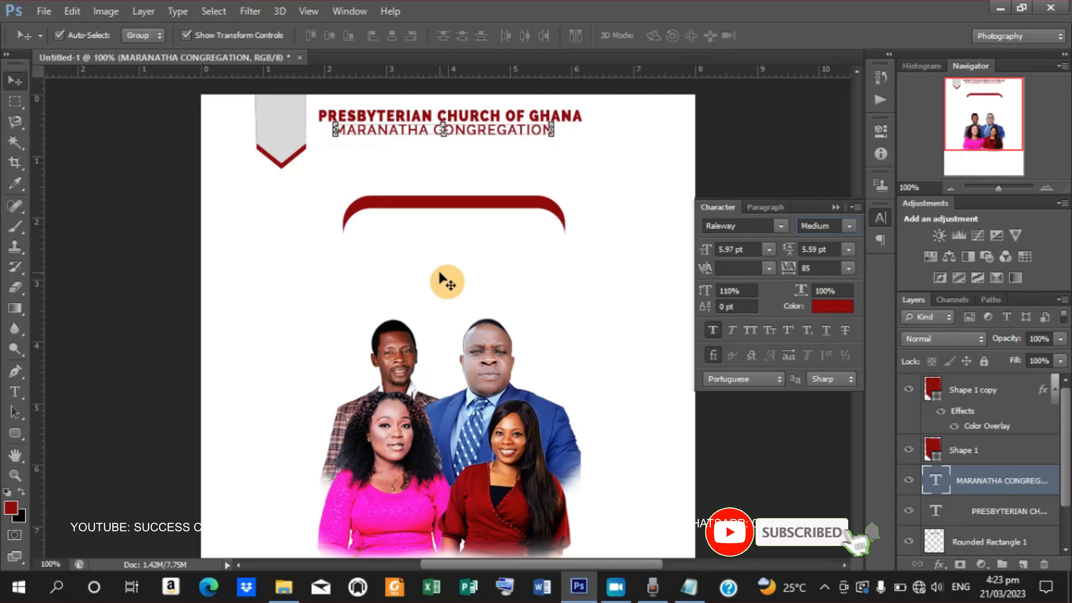
left_click(139, 241)
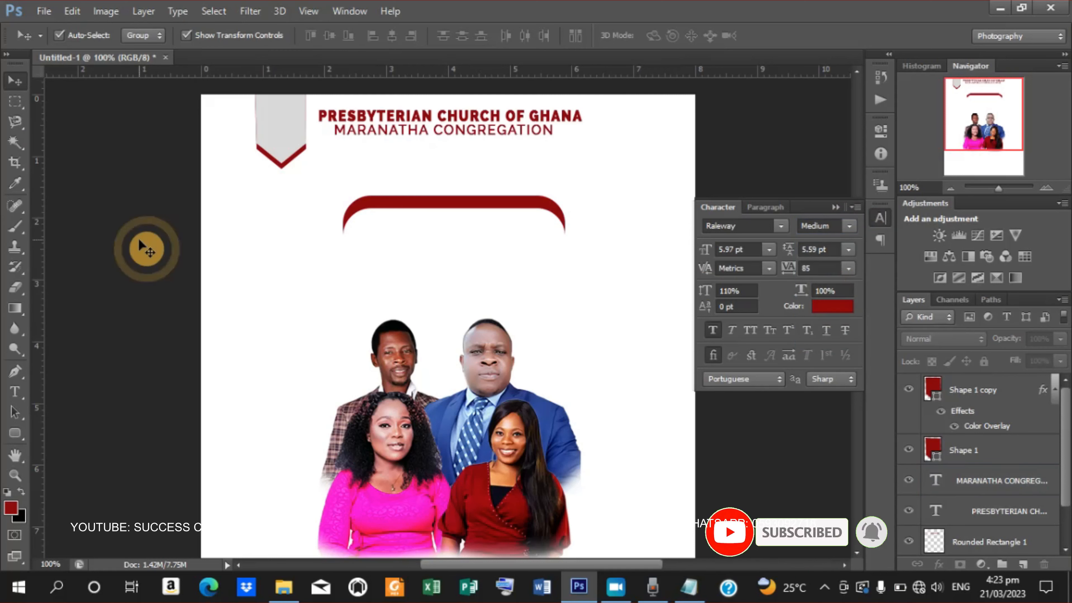
- Scale the "MARANATHA CONGREGATION" line down proportionally to about 4.85 pt
key("ctrl+minus")
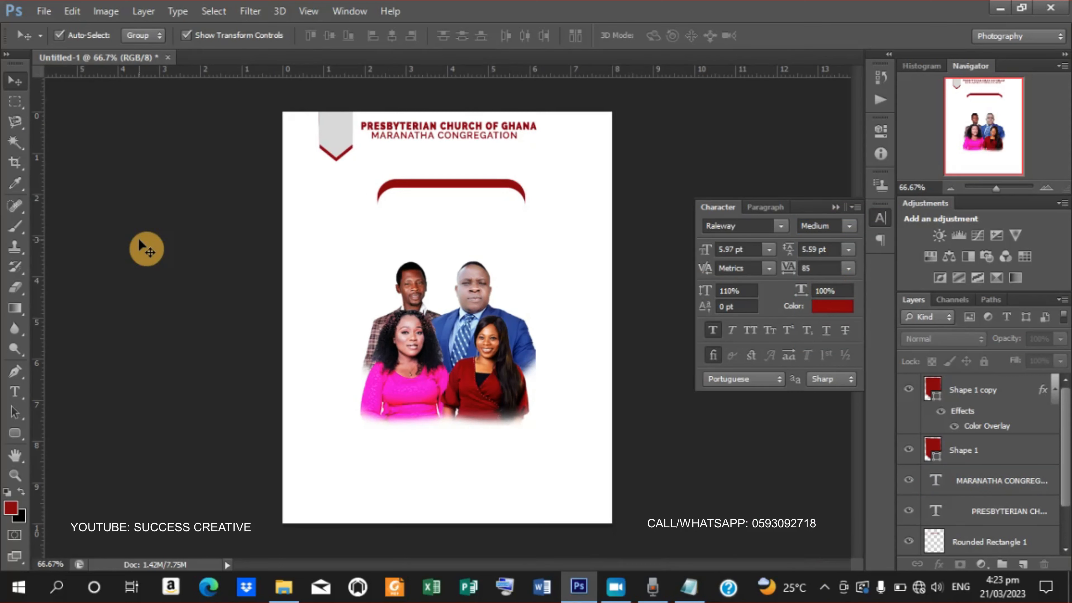
key("ctrl+plus")
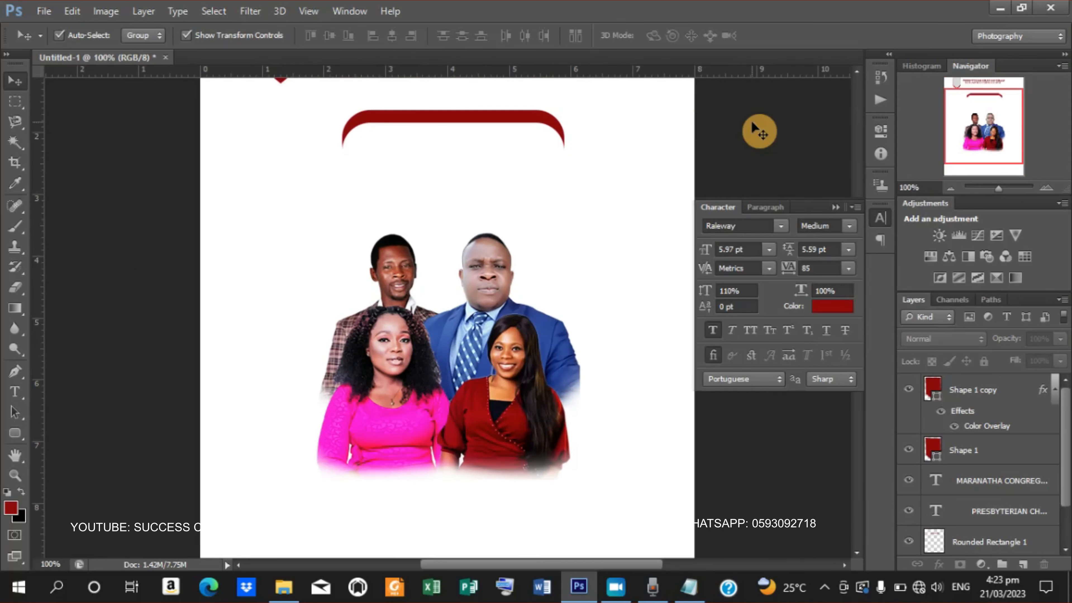
left_click(856, 73)
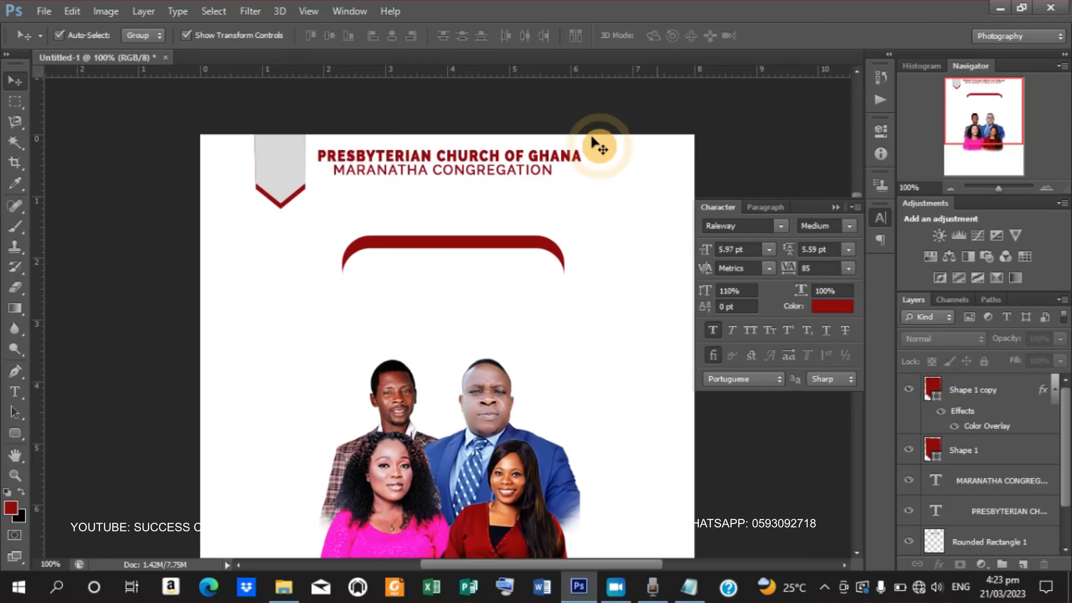
left_click(468, 177)
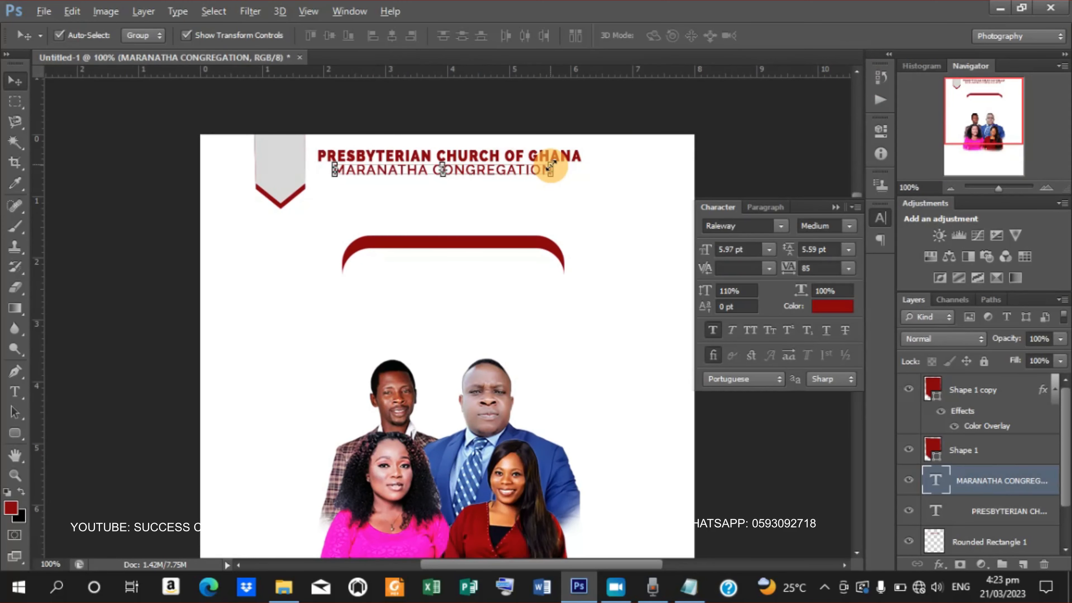
left_click_drag(550, 166, 497, 172)
left_click(789, 36)
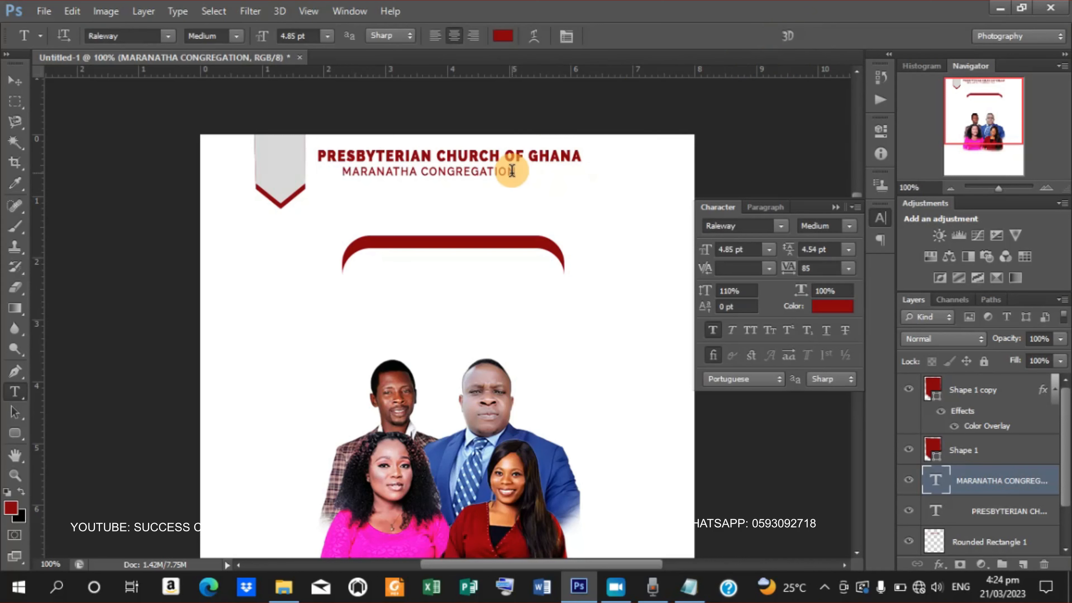
- Append " - KABESO" to the end of the "MARANATHA CONGREGATION" line
left_click(515, 172)
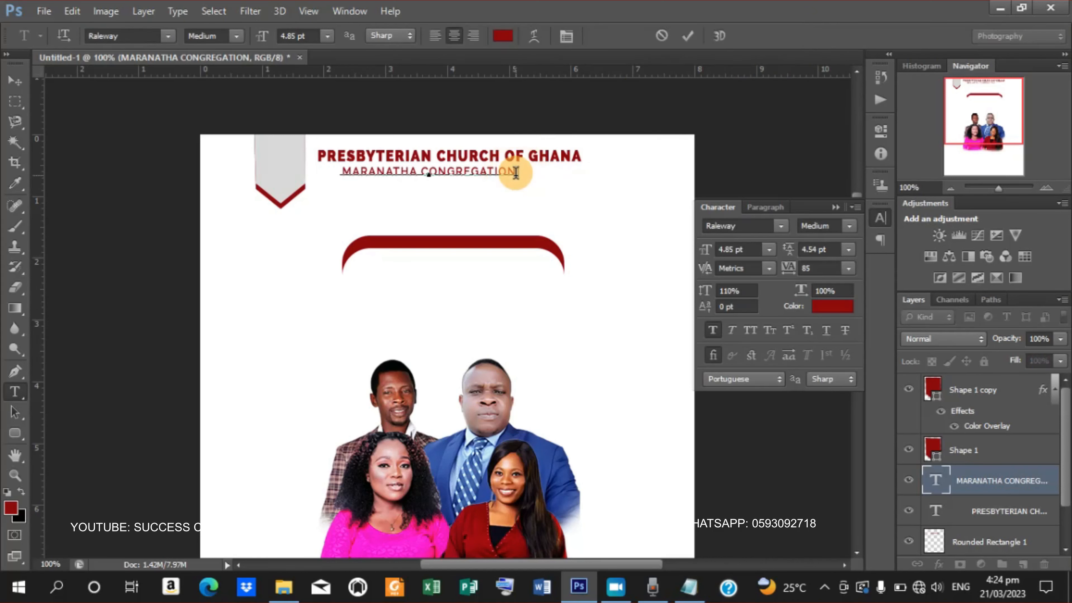
type("- ")
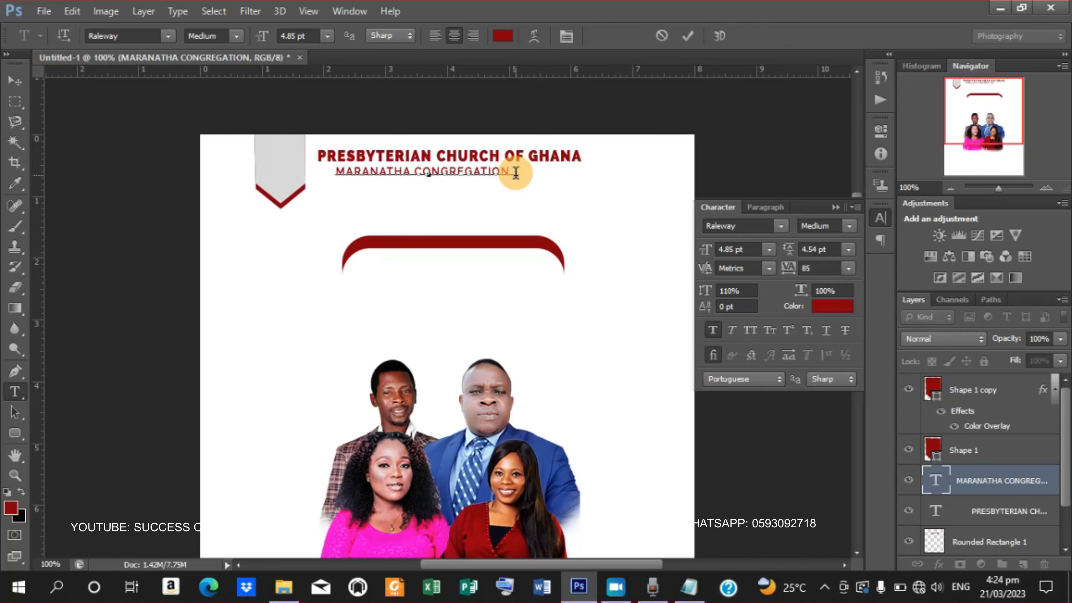
type("KANESH")
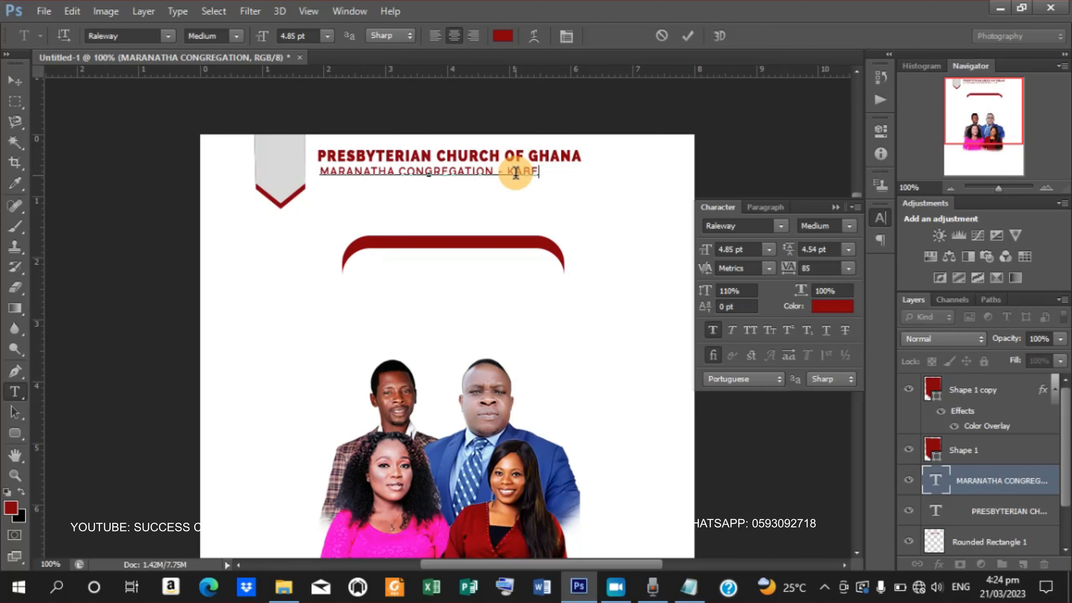
left_click(689, 37)
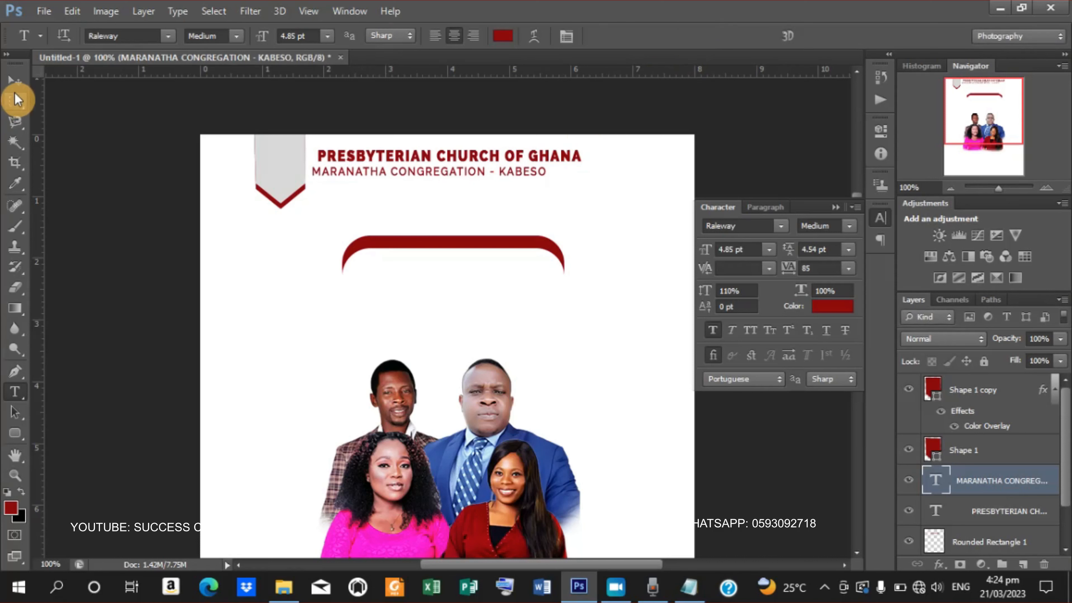
- Move the congregation line right until it is centred beneath the church name, and nudge it up close under it
left_click(14, 80)
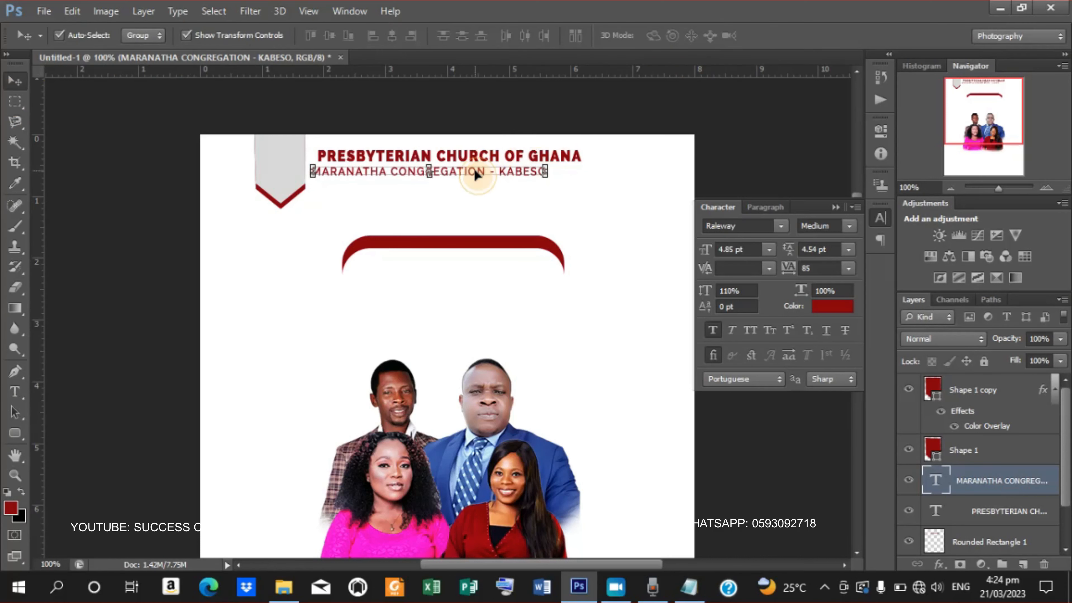
left_click_drag(483, 171, 505, 176)
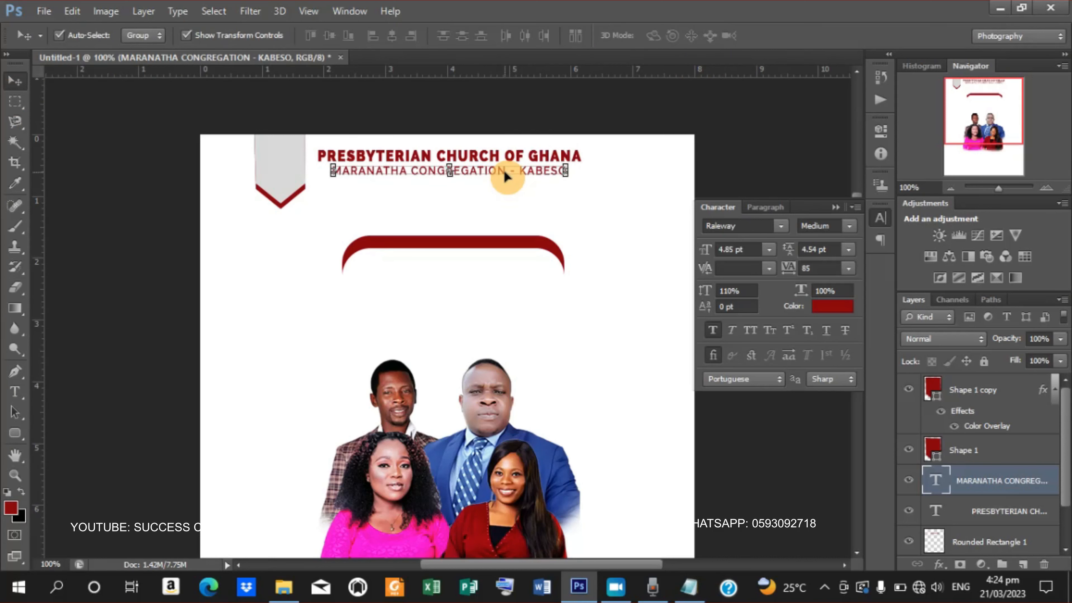
key("Up")
key("Up")
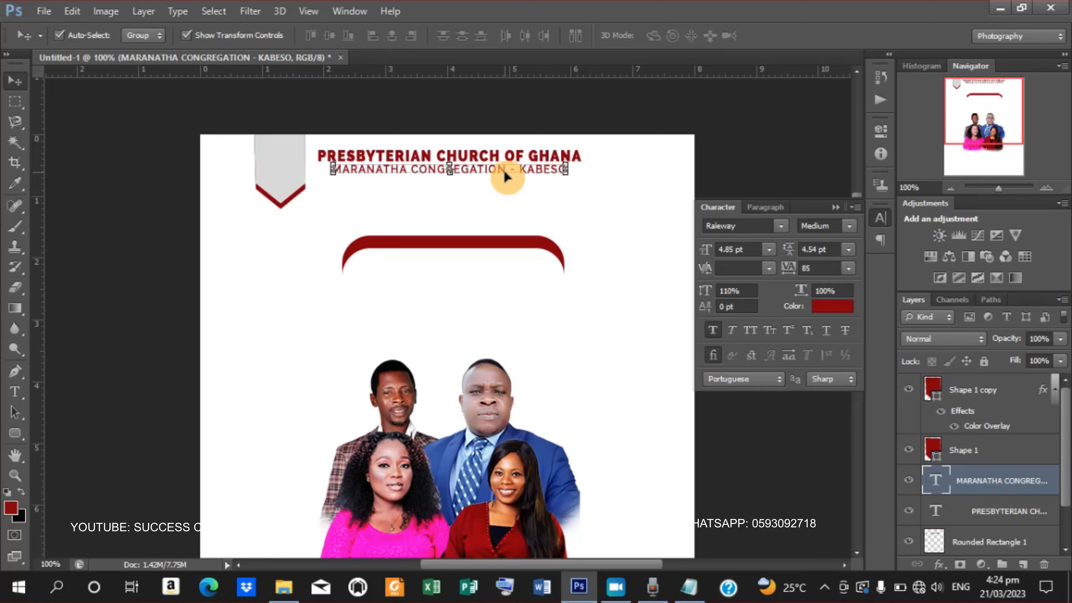
- Duplicate the congregation line and nudge the copy straight down to midway between the original and the red arch
key("ctrl+j")
key("Down")
key("Down")
key("Down")
key("Down")
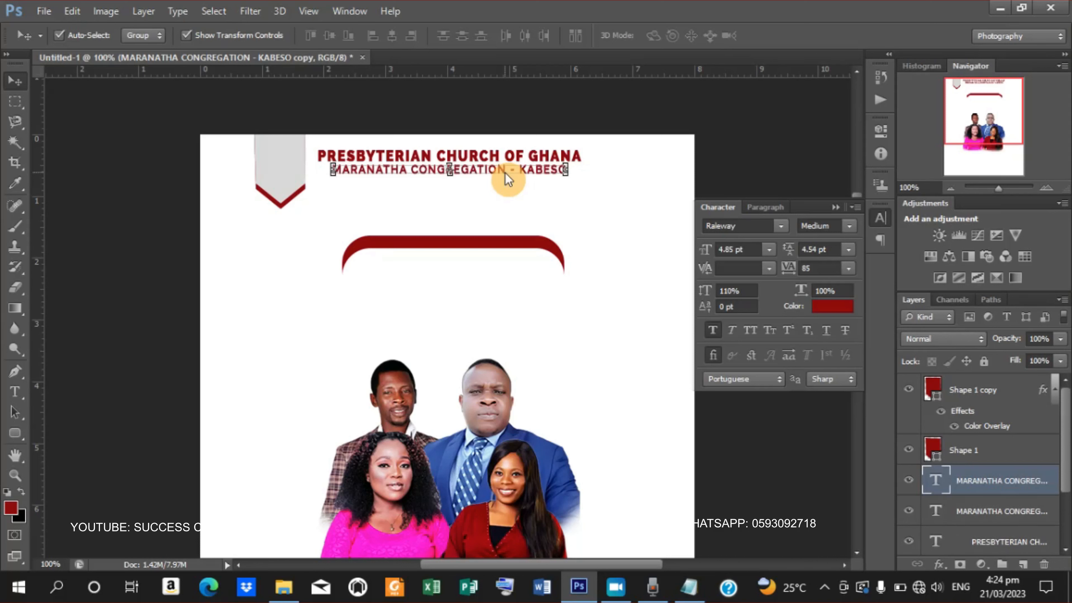
key("Down")
key("Down")
key("Down")
key("Down")
key("Down")
key("Down")
key("Down")
key("Down")
key("Down")
key("Down")
key("Down")
key("Down")
key("Down")
key("Down")
key("Down")
key("Down")
key("Down")
key("Down")
key("Down")
key("Down")
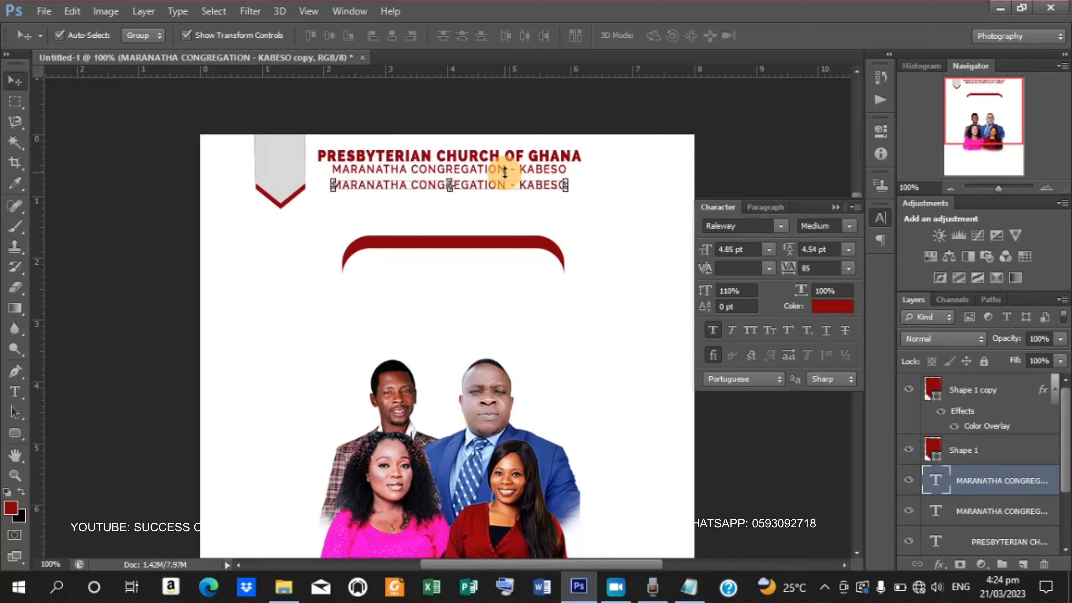
key("Down")
key("Down")
key("Down")
key("Down")
key("Down")
key("Down")
key("Down")
key("Down")
key("Down")
key("Down")
key("Down")
key("Down")
key("Down")
key("Down")
key("Down")
key("Down")
key("Down")
key("Down")
key("Down")
key("Down")
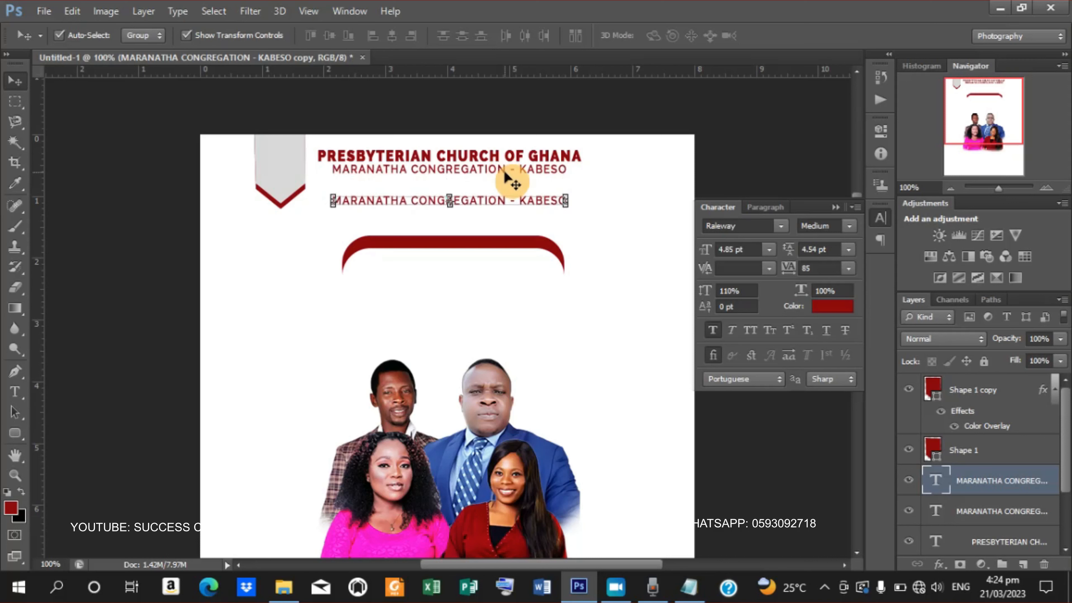
- Replace the text of the duplicated congregation line with "Presents:"
key("t")
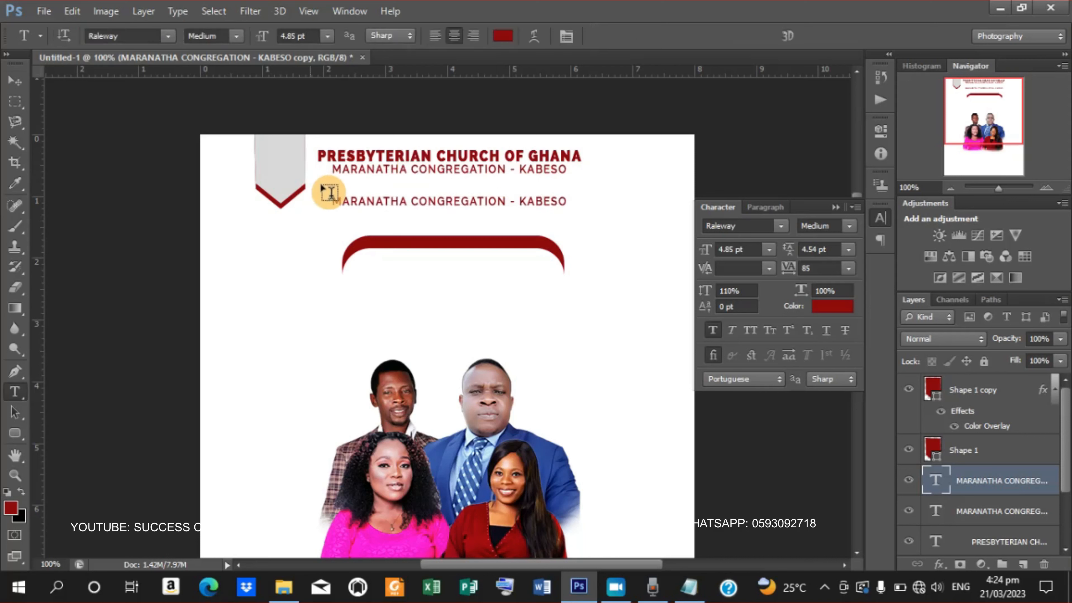
left_click_drag(335, 201, 629, 223)
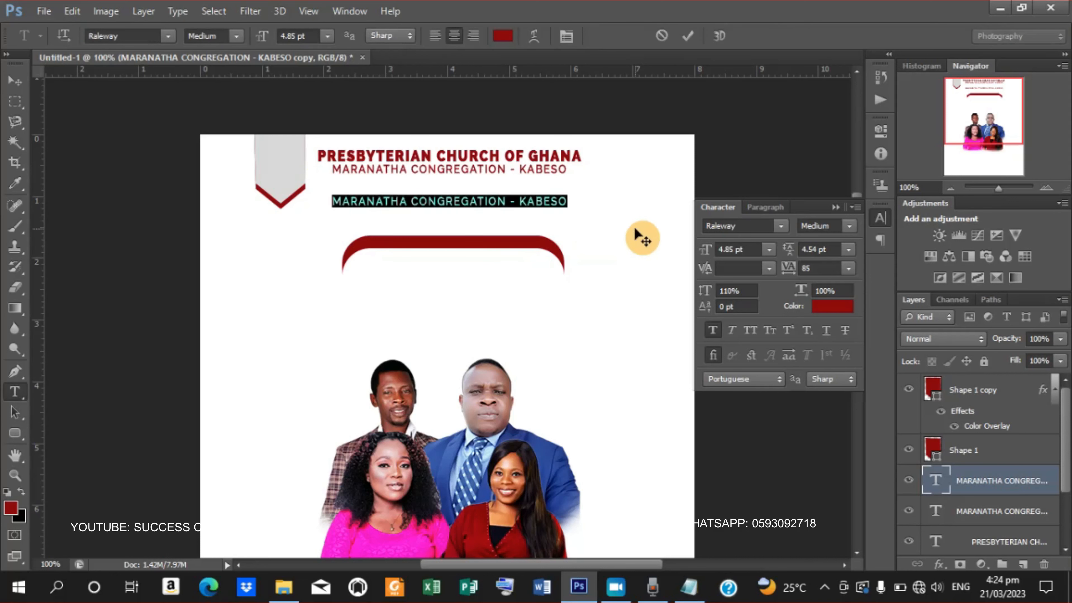
type("Presents:")
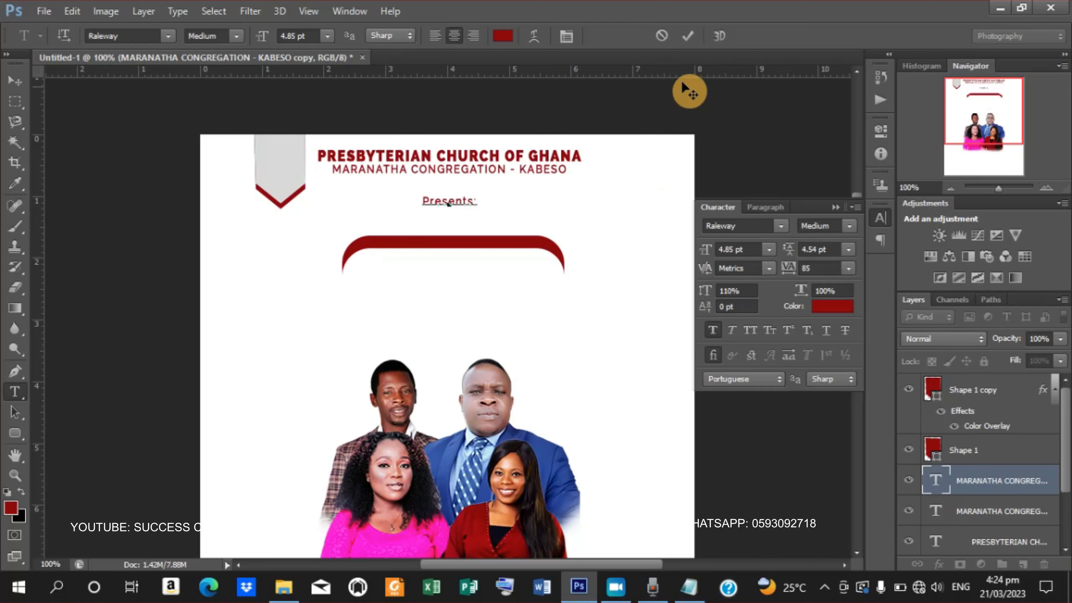
left_click(688, 36)
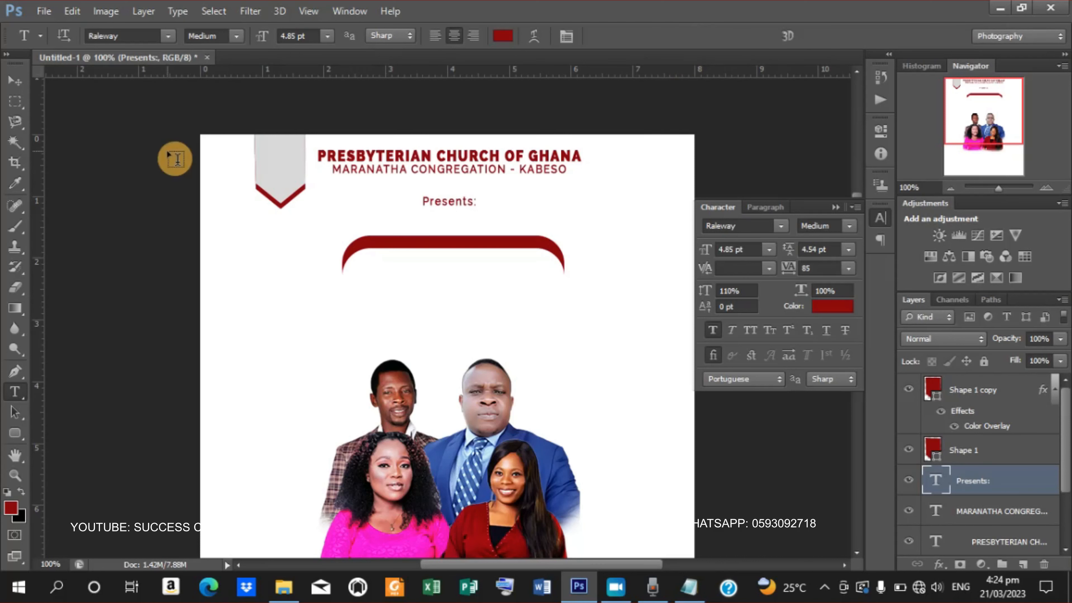
- Move "Presents:" down closer to the red arch and centre it horizontally on the canvas
key("ctrl+minus")
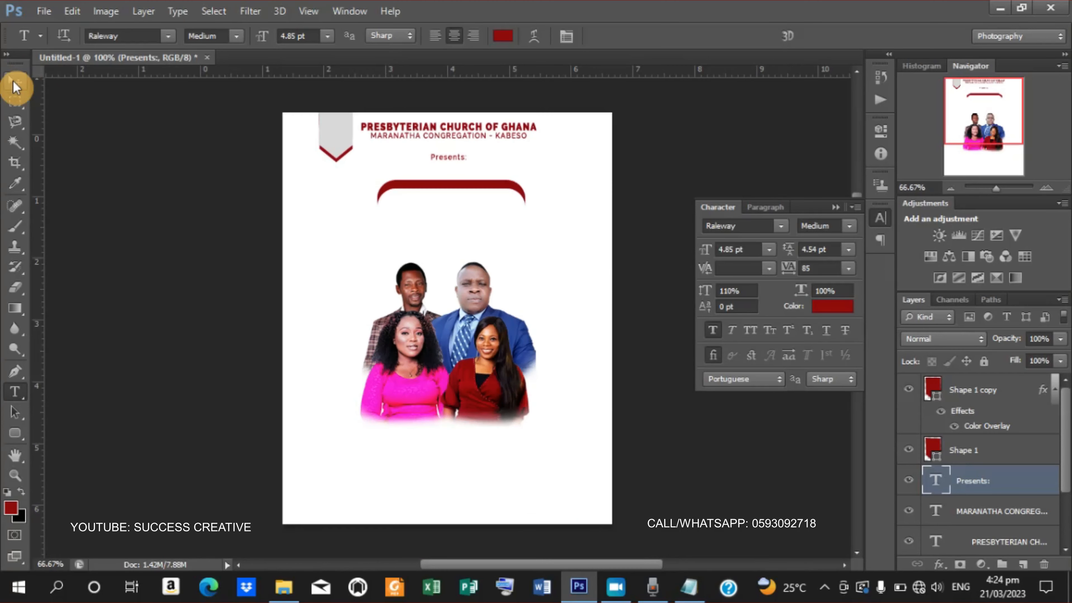
key("ctrl+plus")
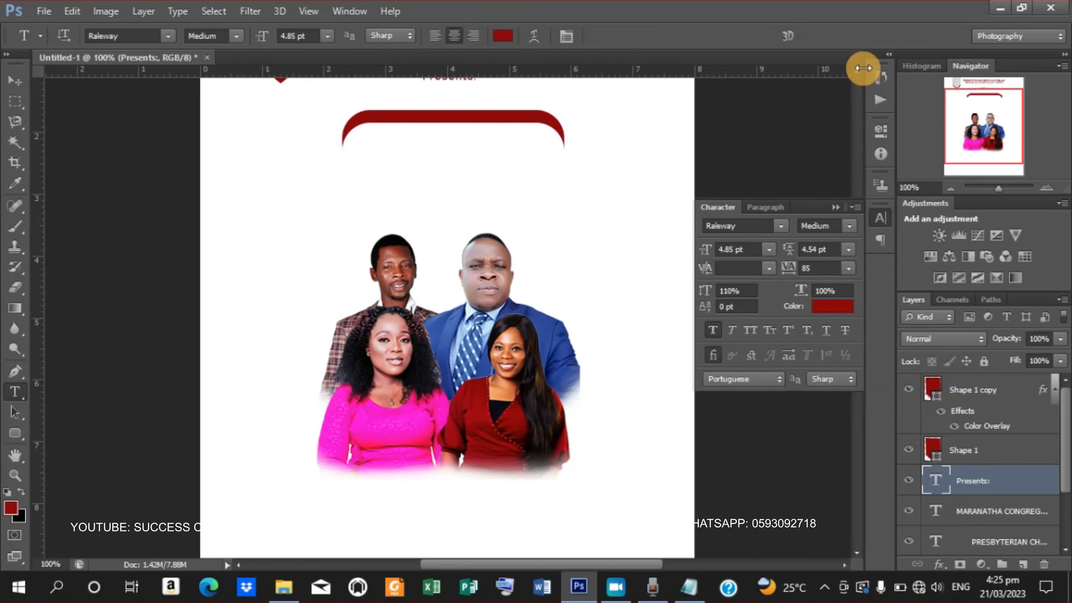
left_click(857, 73)
left_click(858, 76)
left_click(858, 76)
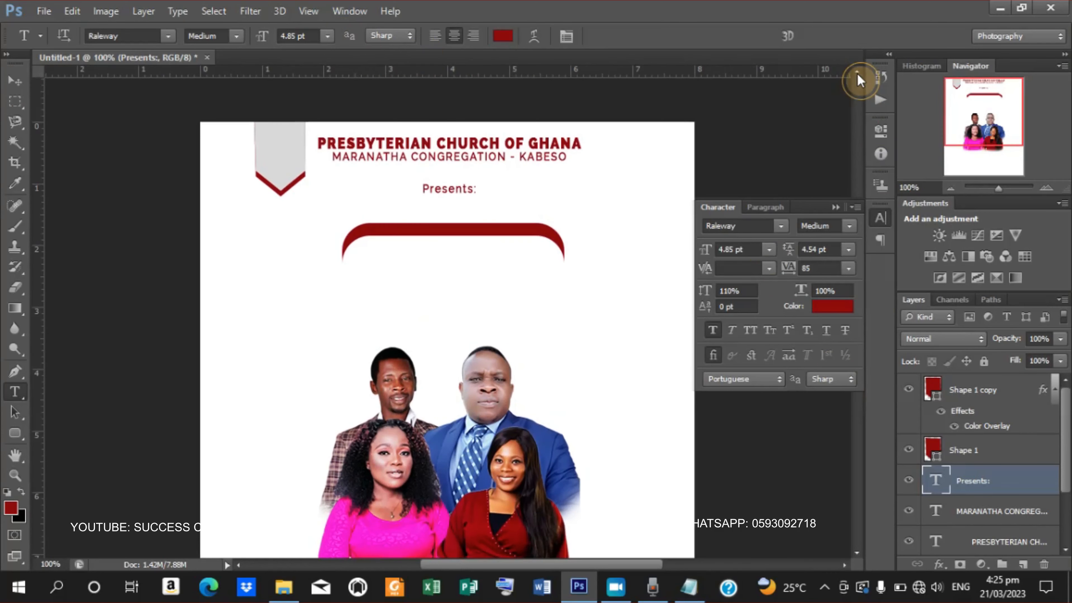
left_click(858, 76)
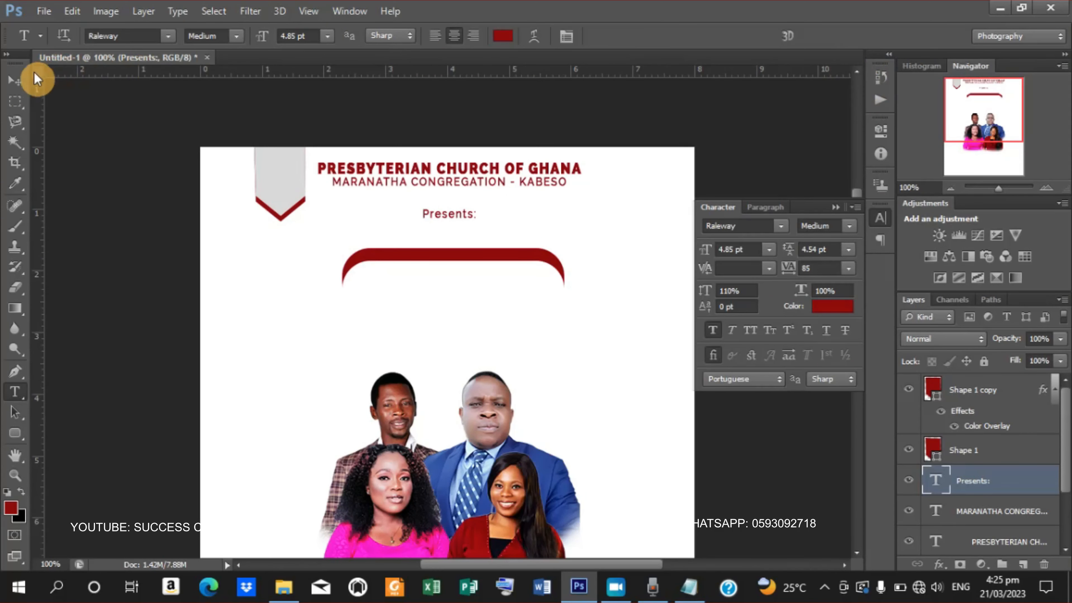
left_click(21, 82)
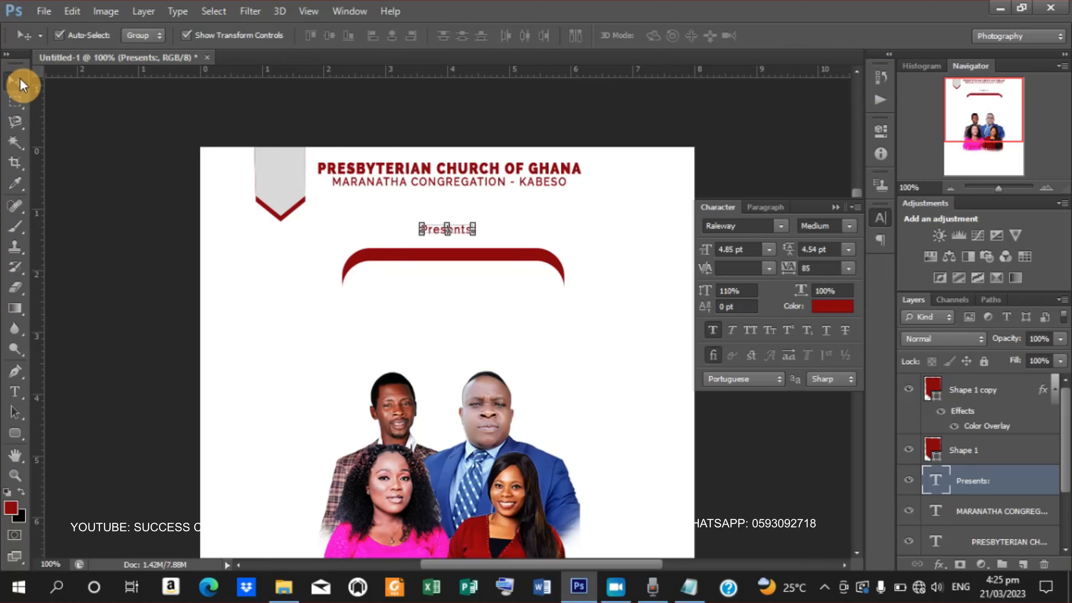
key("ctrl+a")
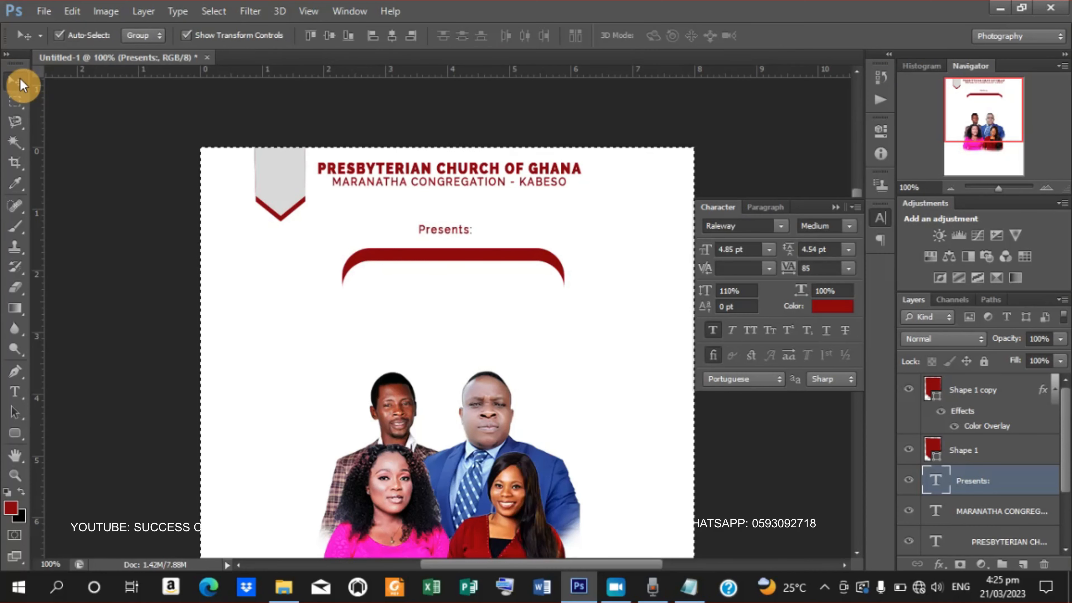
left_click(391, 36)
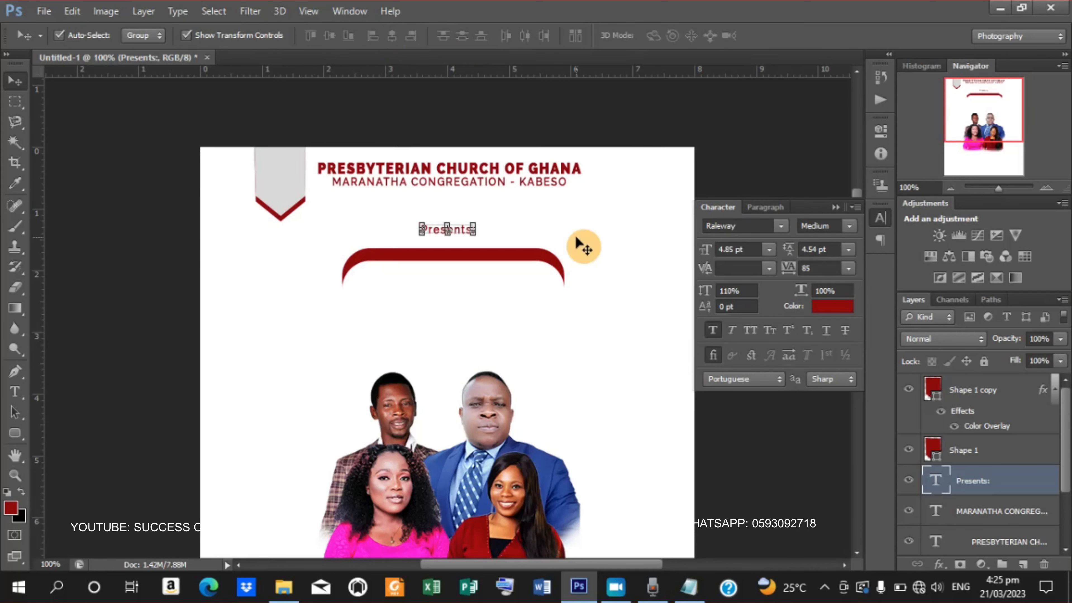
- Nudge the red arch down to leave more space beneath "Presents:"
left_click(468, 260)
key("Down")
key("Down")
key("Down")
key("Down")
key("Down")
key("Down")
key("Down")
key("Down")
key("Down")
key("Down")
key("Down")
key("Down")
key("Down")
key("Down")
key("Down")
key("Down")
key("Down")
key("Down")
key("Down")
key("Down")
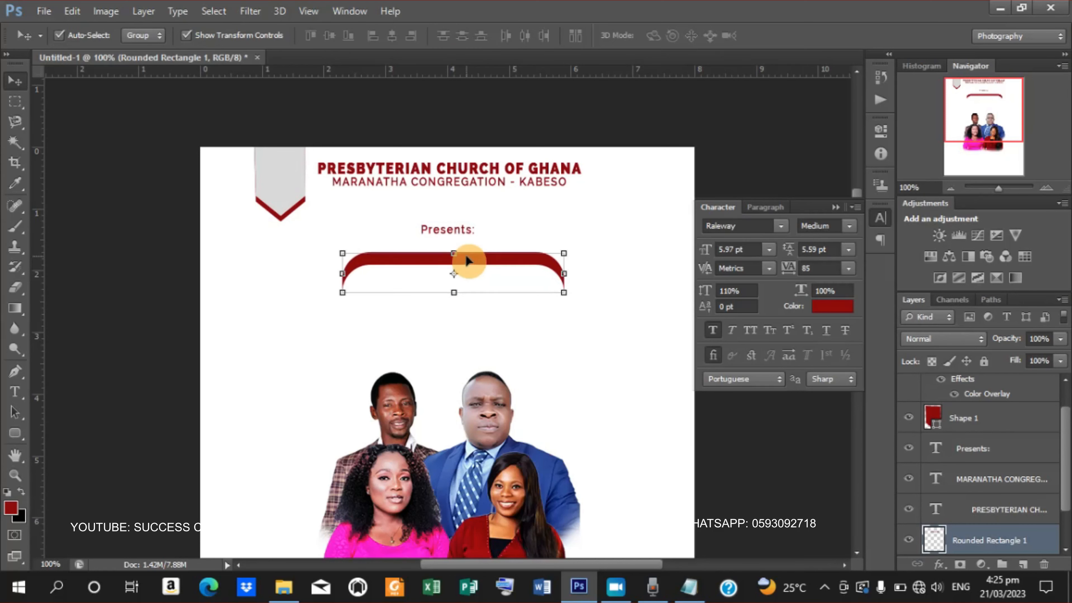
key("Down")
key("Down")
key("Down")
key("Down")
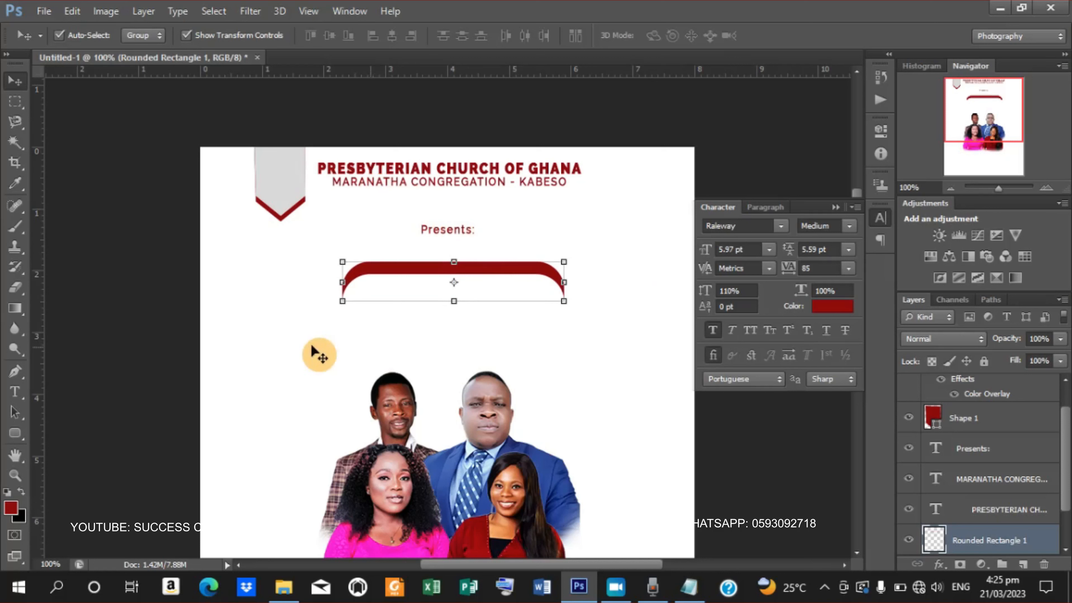
- Add a text line under the red arch reading "GOSPEL", copied from the event notes in Notepad
left_click(15, 392)
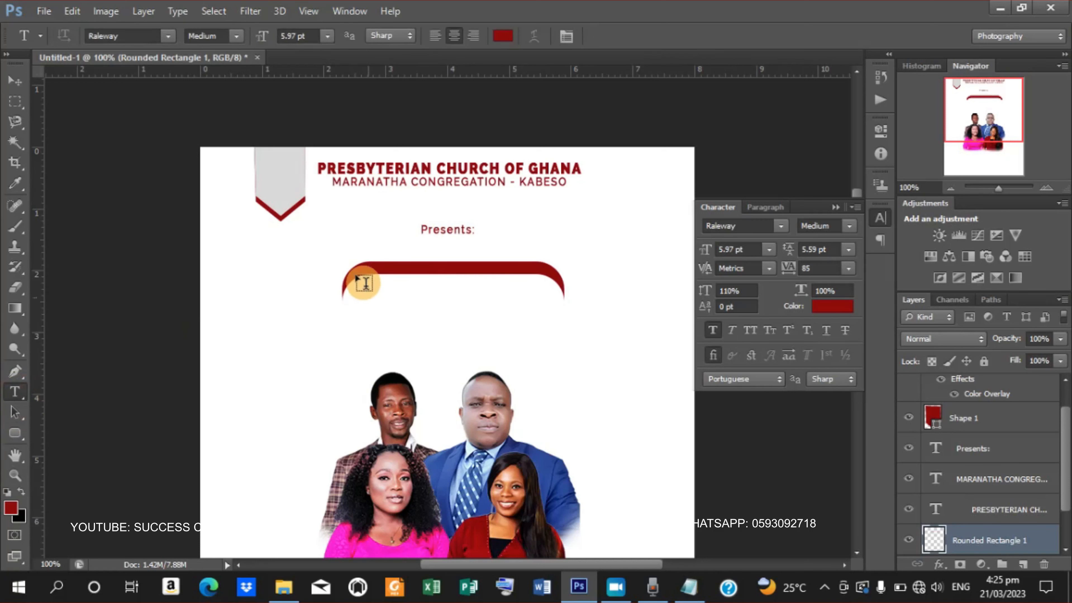
left_click(365, 303)
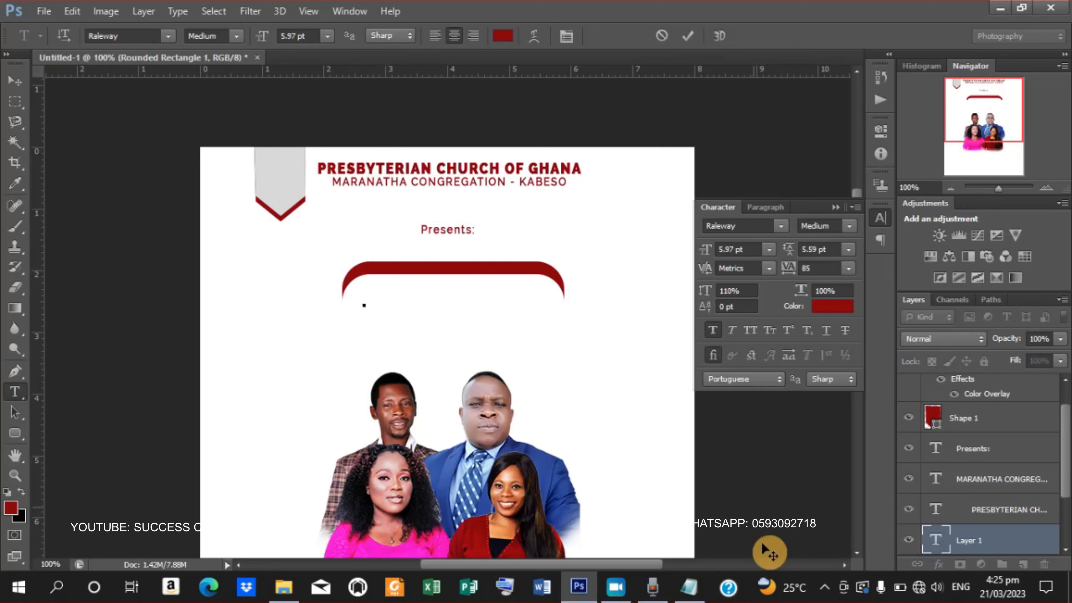
left_click(689, 587)
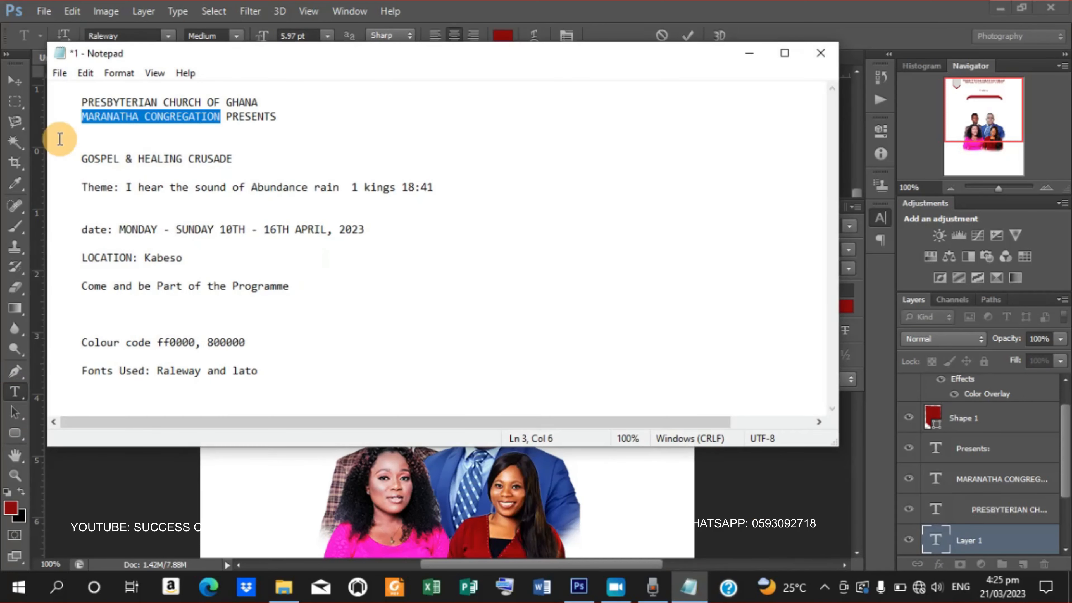
left_click_drag(82, 159, 130, 162)
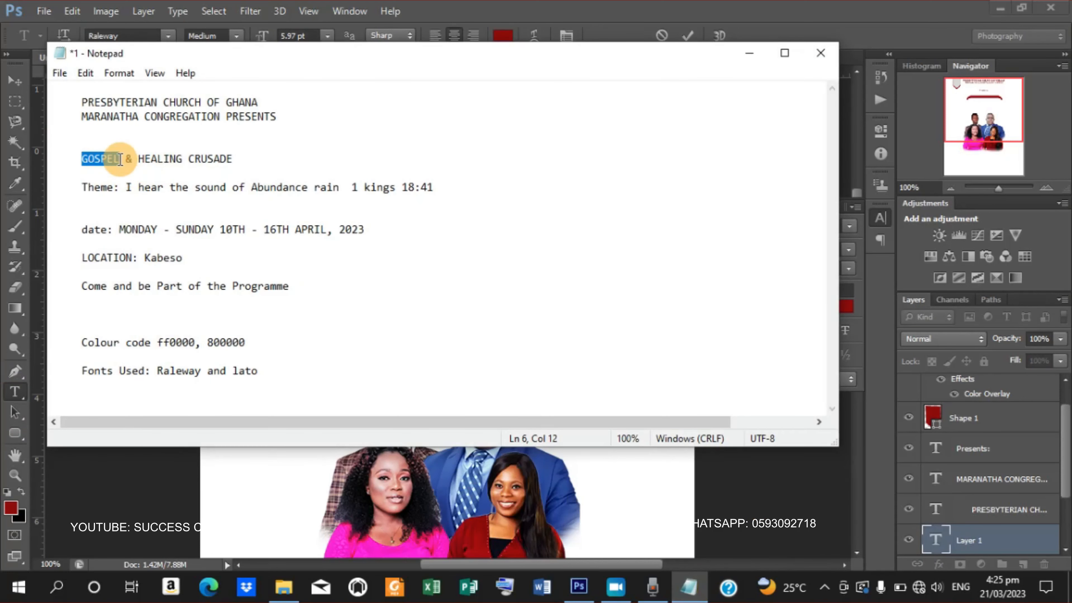
right_click(103, 159)
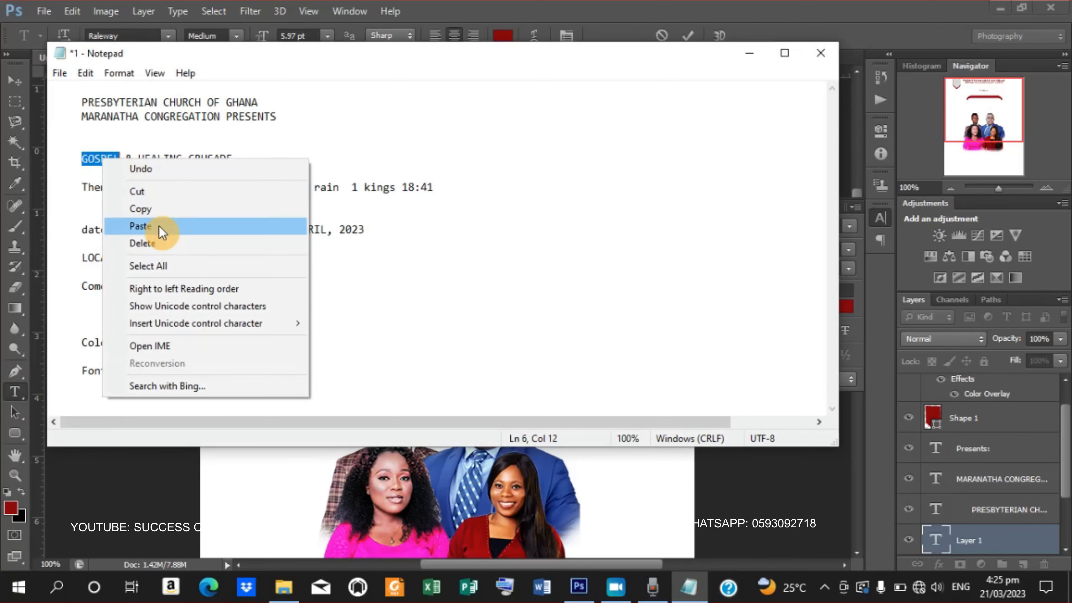
left_click(161, 210)
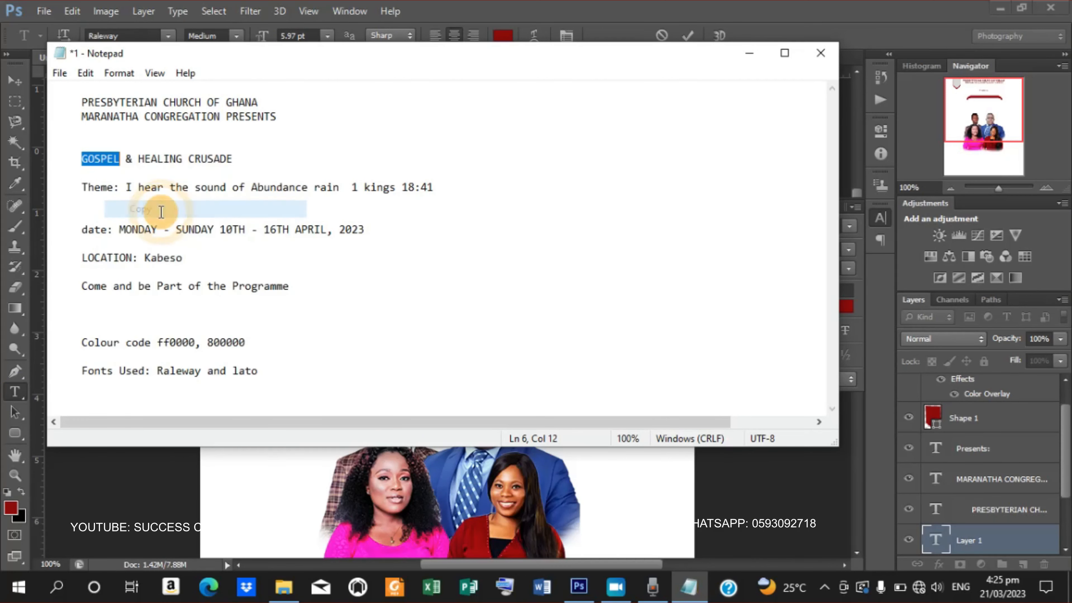
left_click(749, 55)
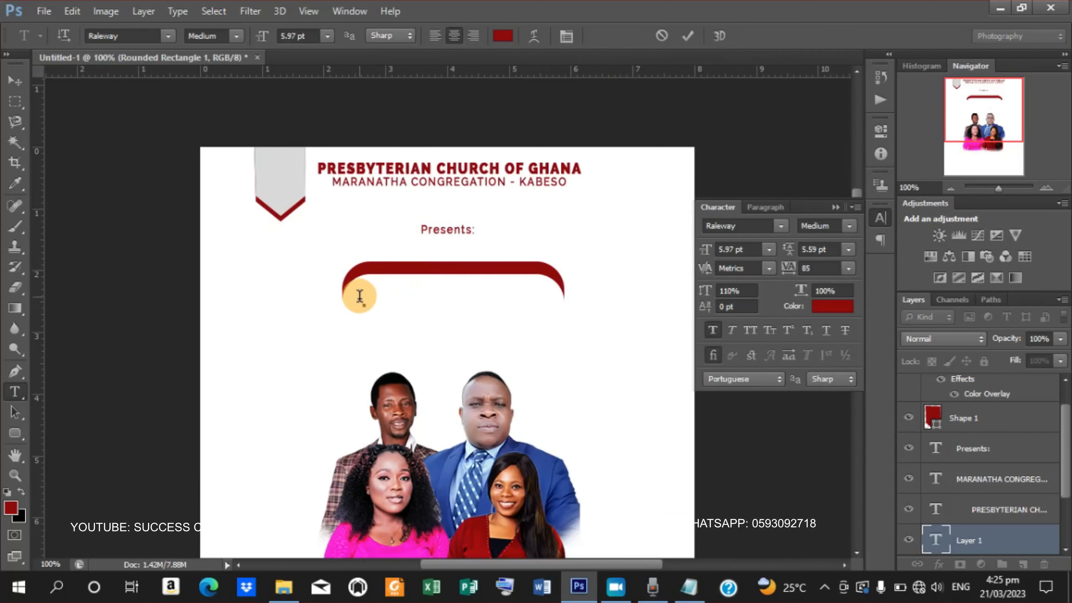
right_click(366, 299)
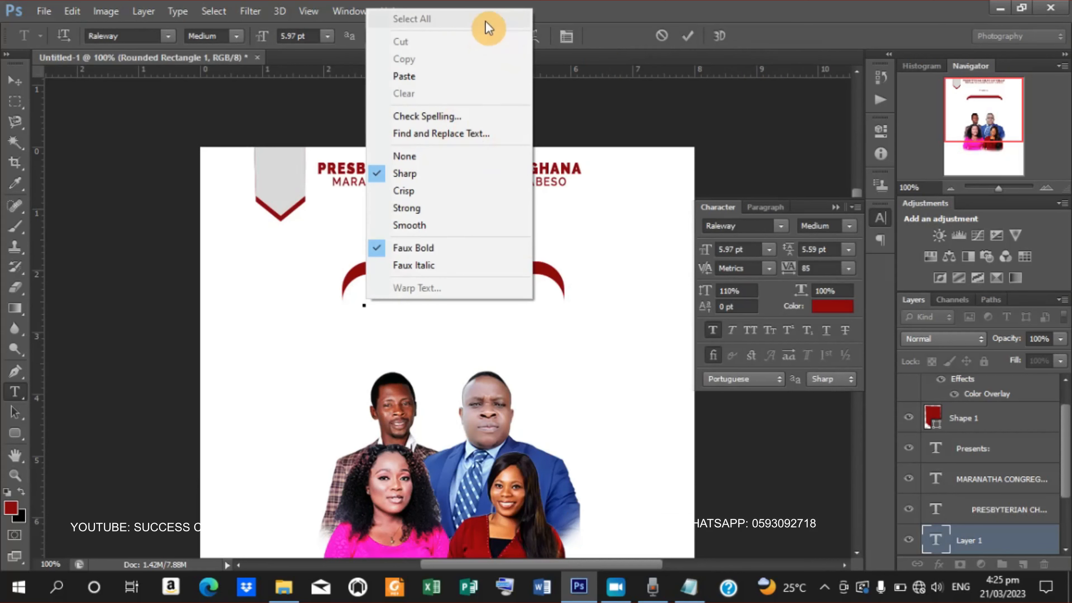
left_click(395, 76)
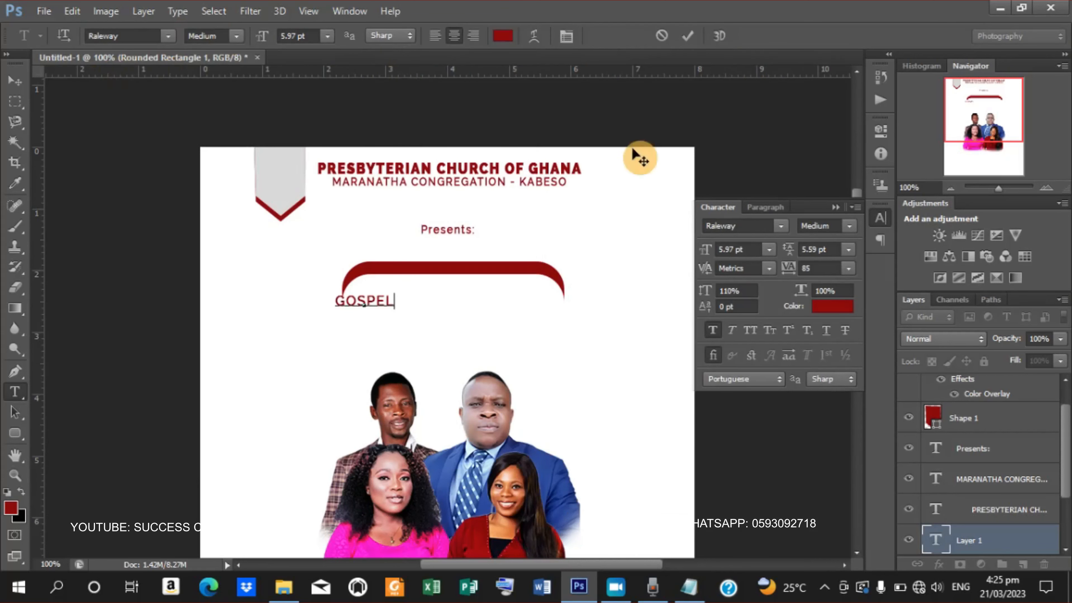
key("ctrl+Return")
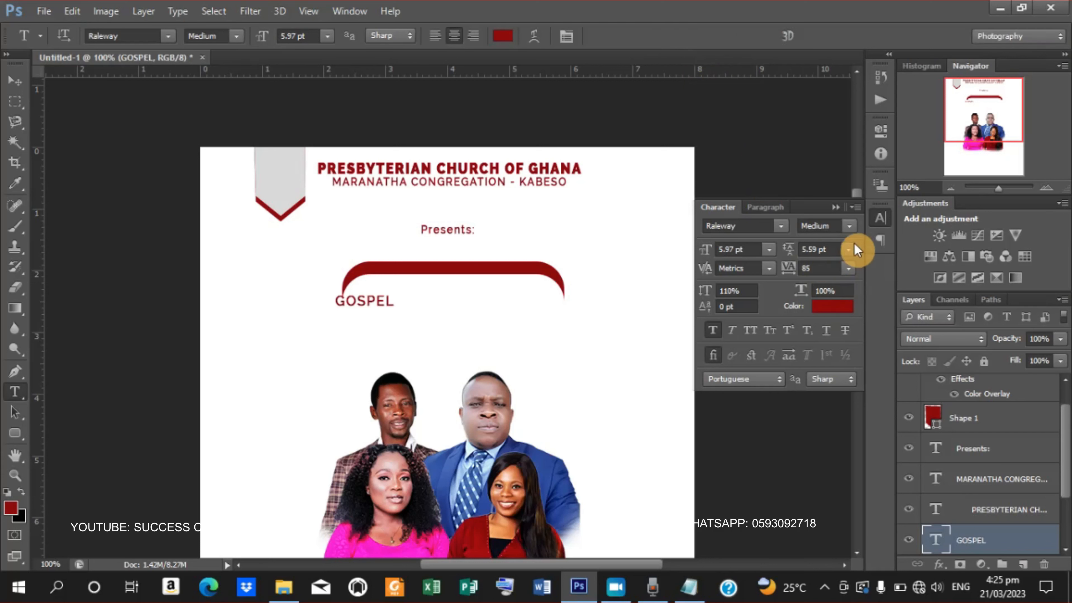
- Set "GOSPEL" to ExtraBold, scale it to about 287%, and place it directly beneath the arch's bar
left_click(854, 226)
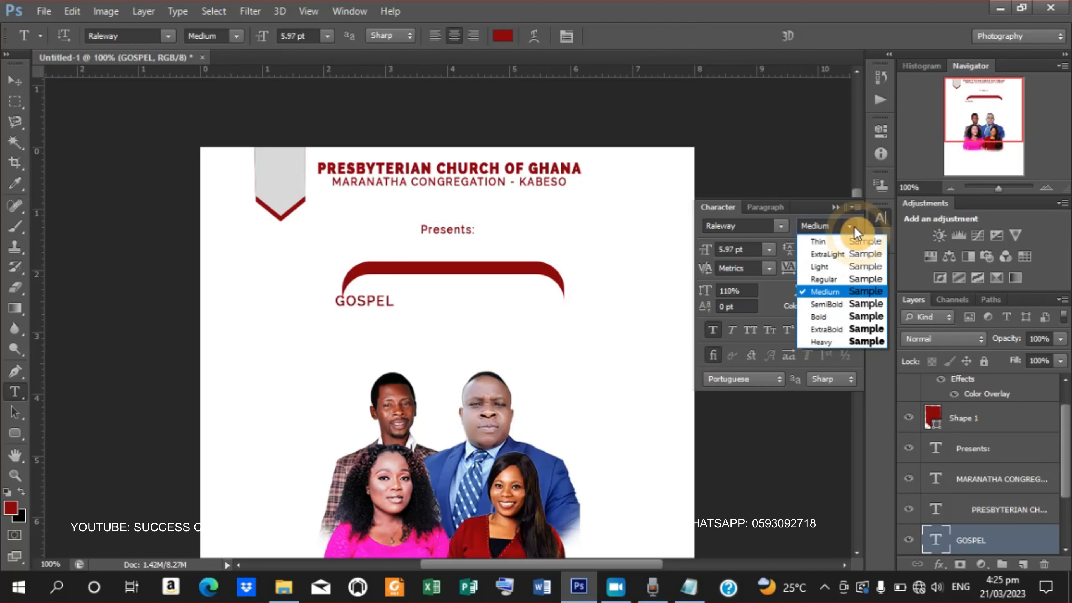
left_click(826, 329)
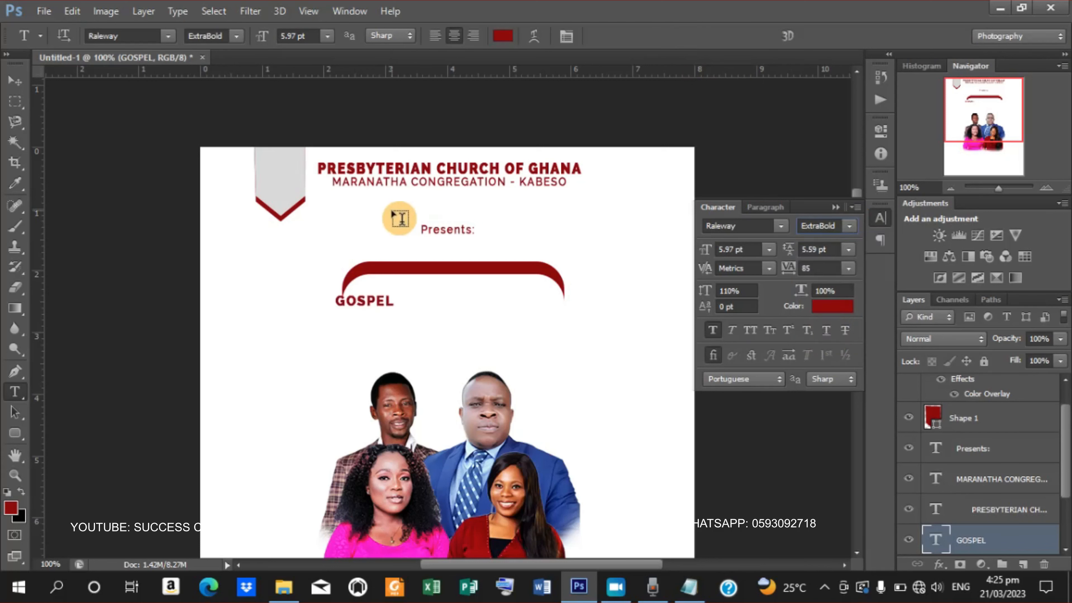
left_click(19, 80)
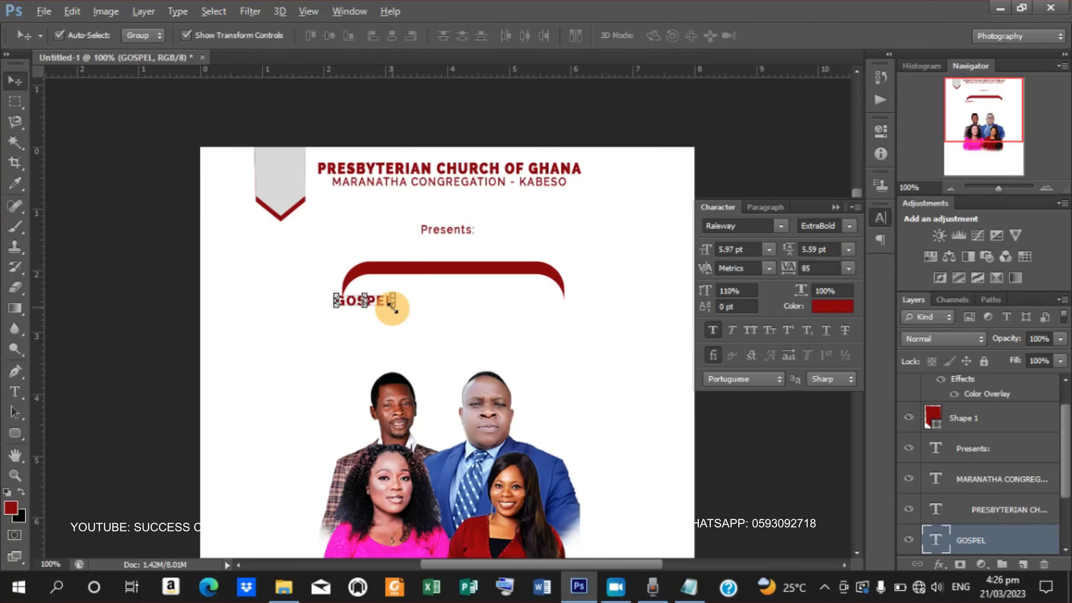
left_click_drag(392, 306, 442, 338)
mouse_move(417, 302)
left_mouse_down()
mouse_move(485, 304)
mouse_move(437, 296)
left_mouse_up()
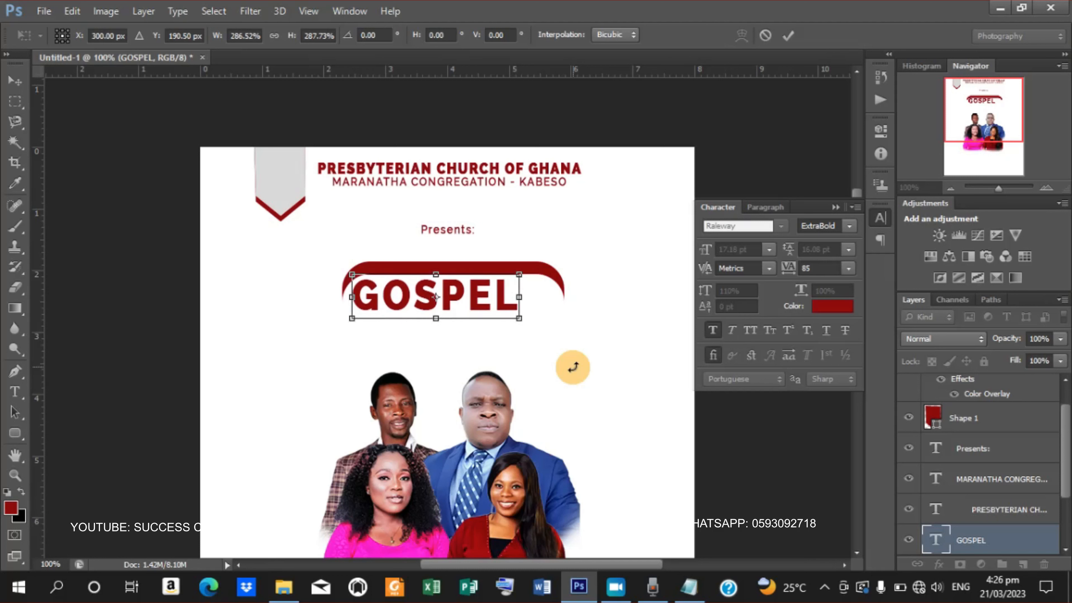
left_click(784, 39)
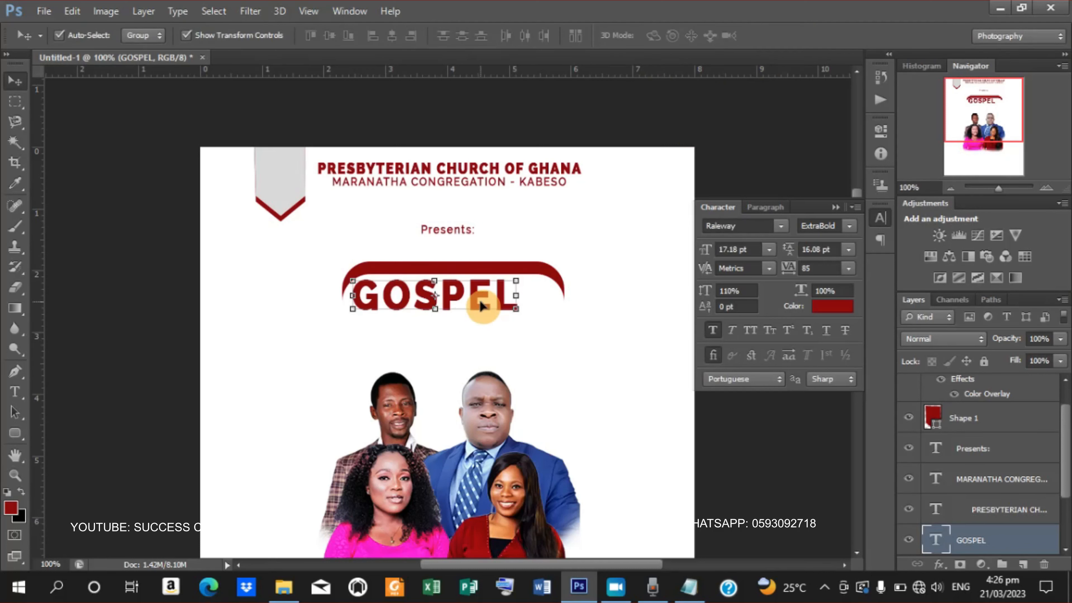
- Duplicate "GOSPEL" and position the copy just below the original, offset slightly to the right
key("ctrl+j")
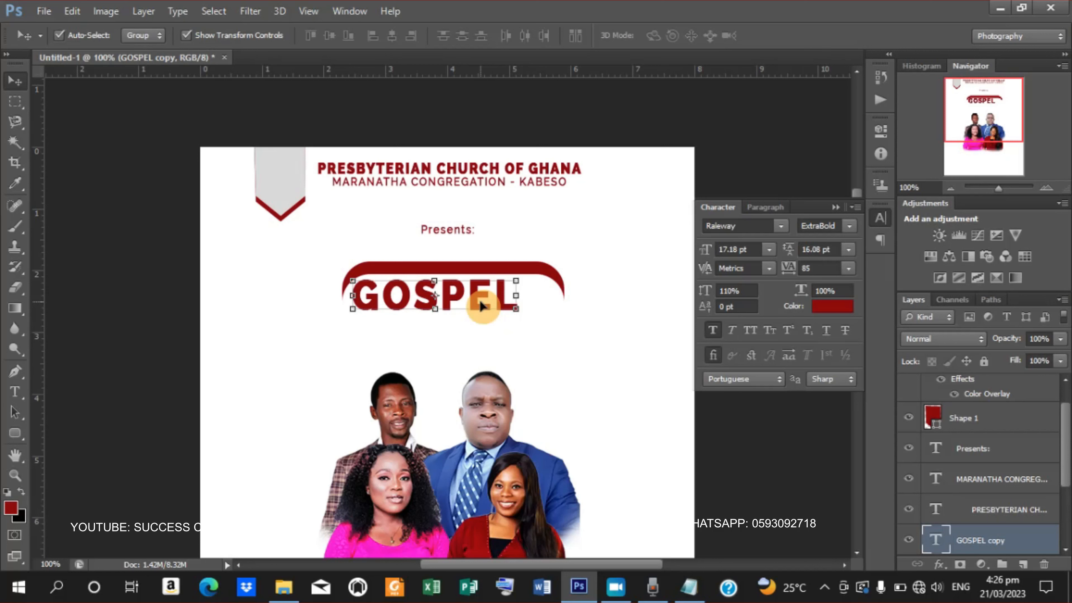
left_click_drag(482, 306, 507, 339)
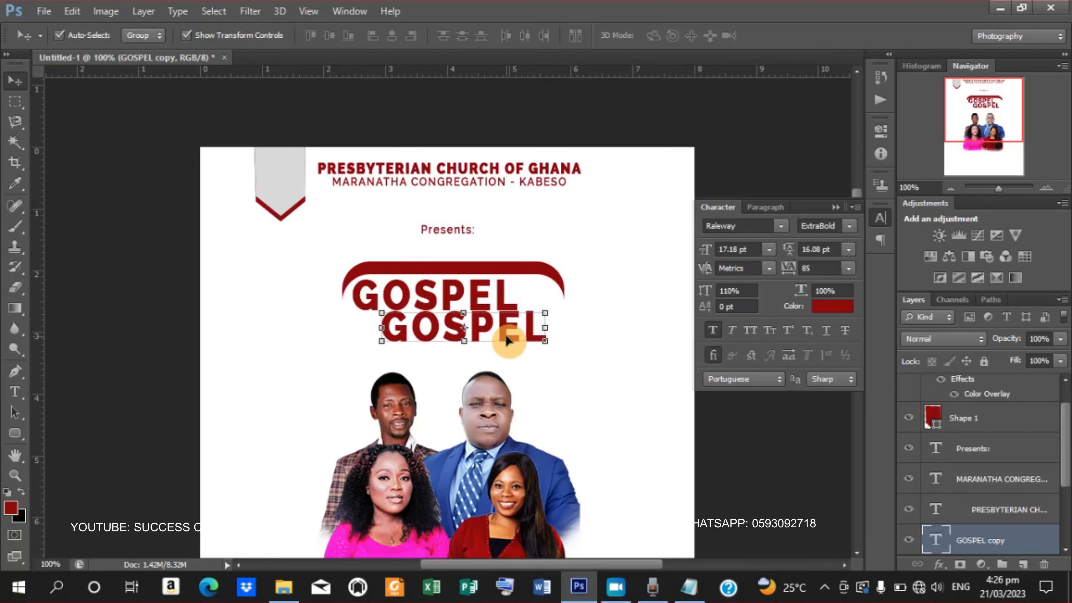
key("Down")
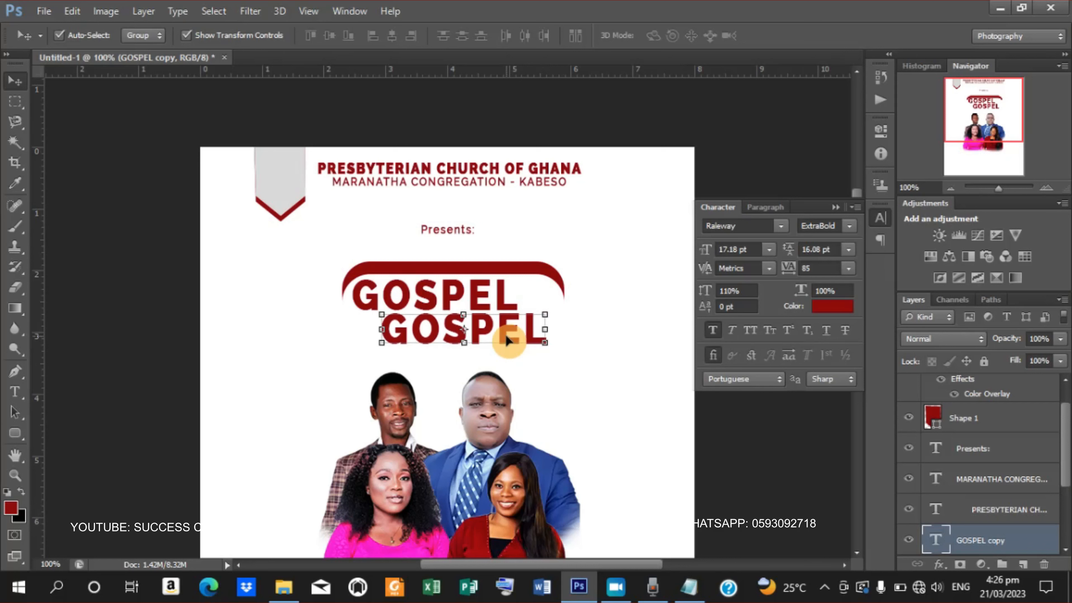
key("Left")
key("Left")
key("Left")
key("Left")
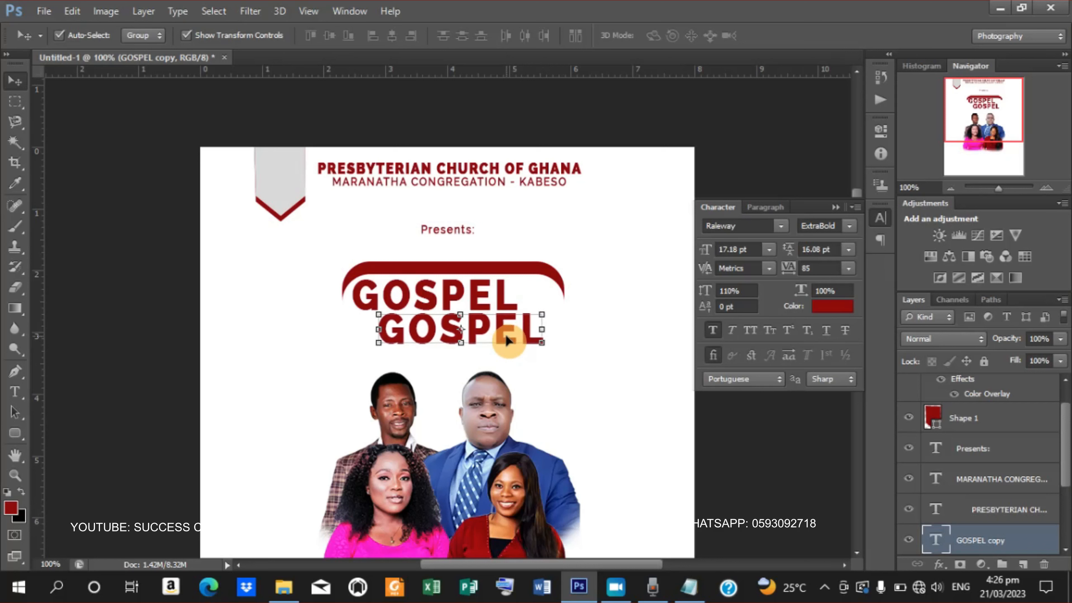
- Replace the duplicated "GOSPEL" text with "HEALING CRUSADE", copied from the Notepad event notes
key("t")
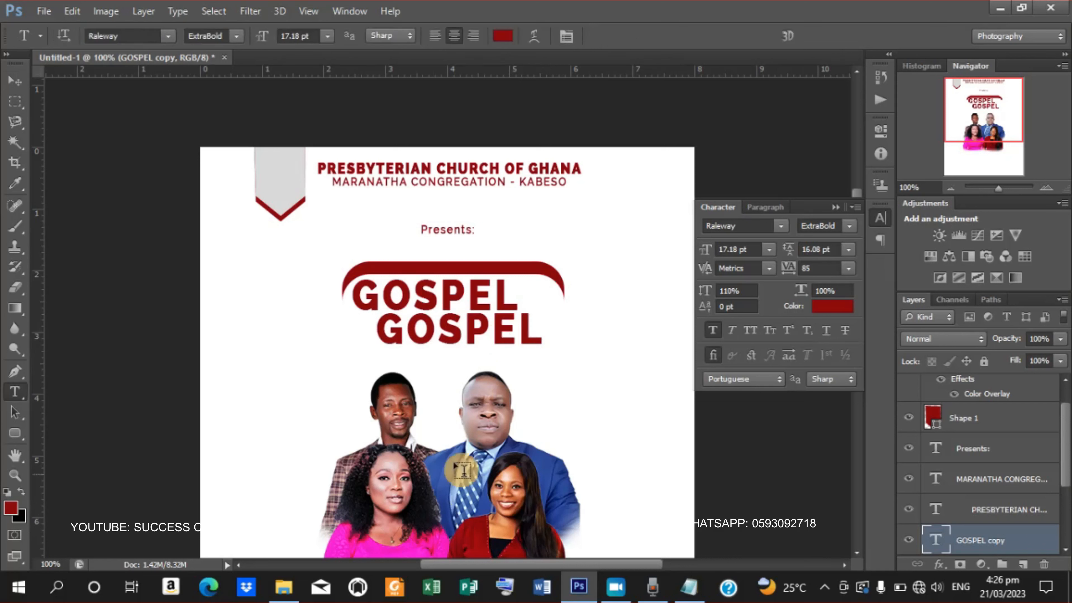
double_click(383, 328)
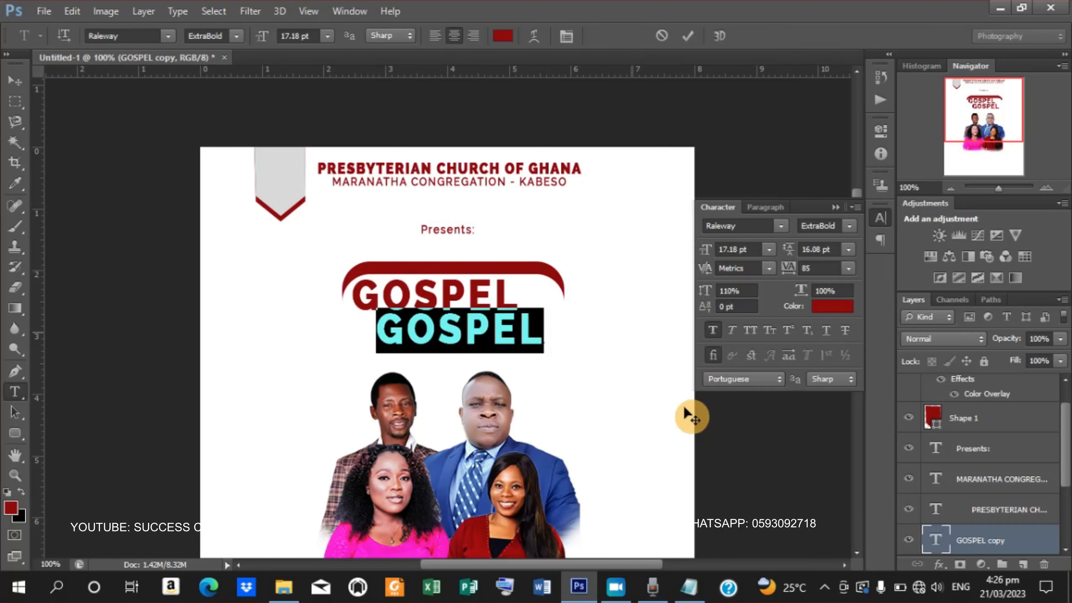
left_click(690, 587)
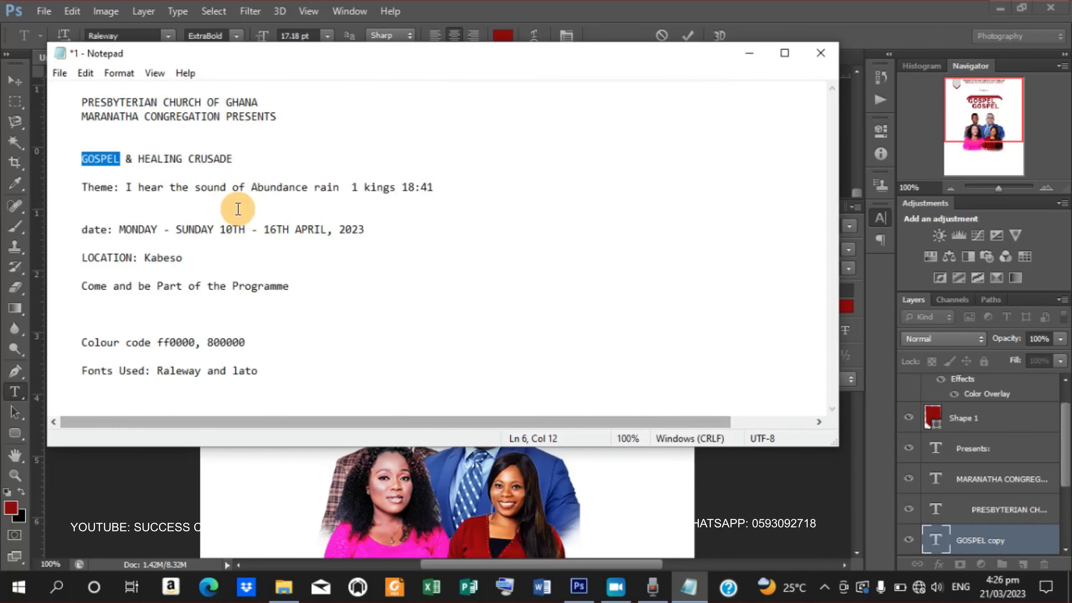
left_click_drag(138, 160, 289, 165)
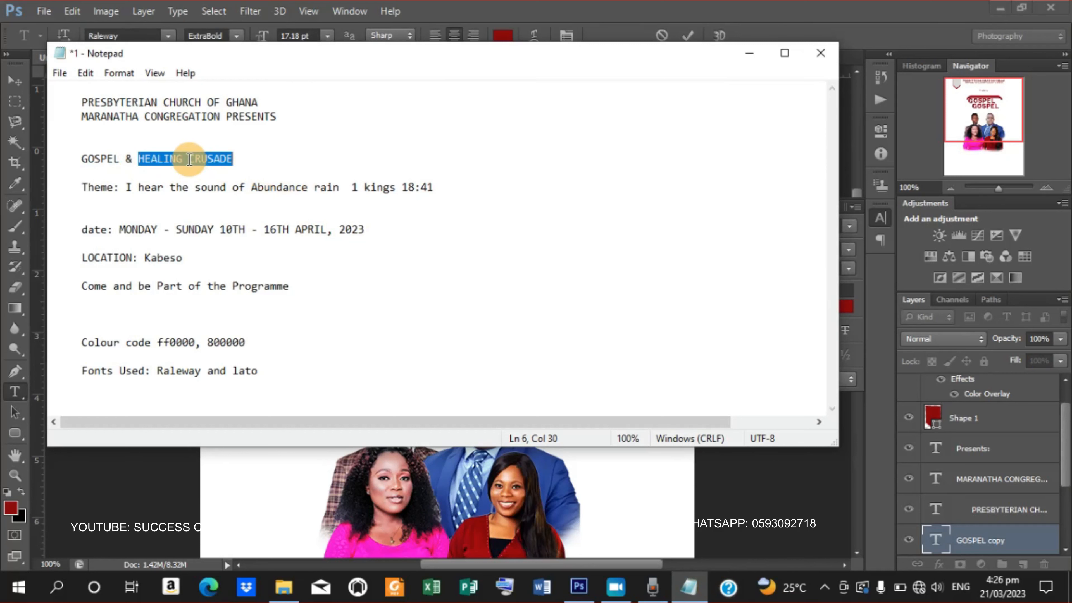
right_click(189, 160)
left_click(237, 209)
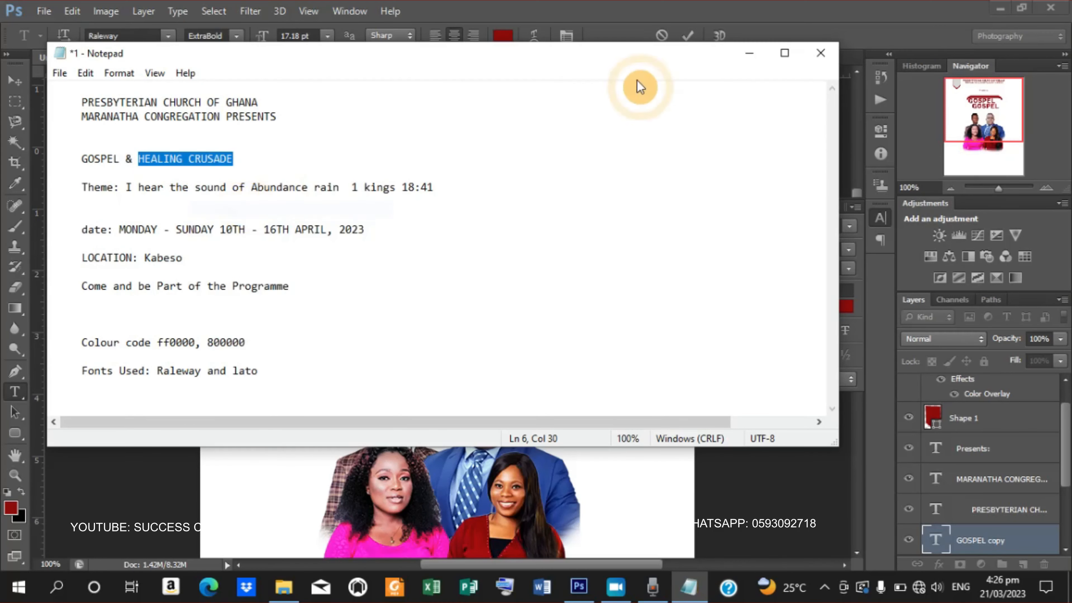
left_click(756, 59)
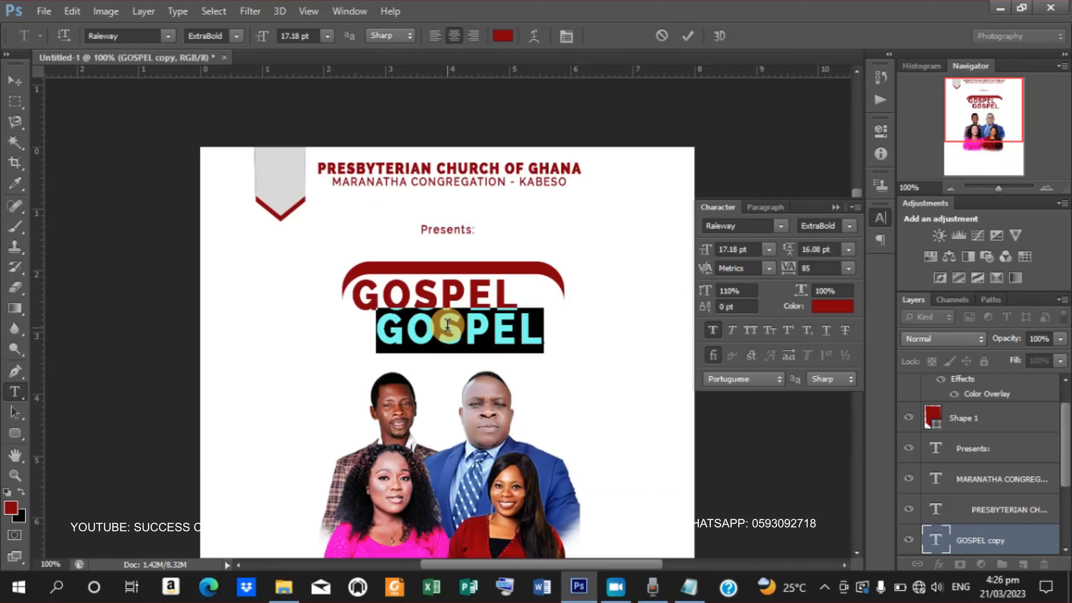
right_click(447, 326)
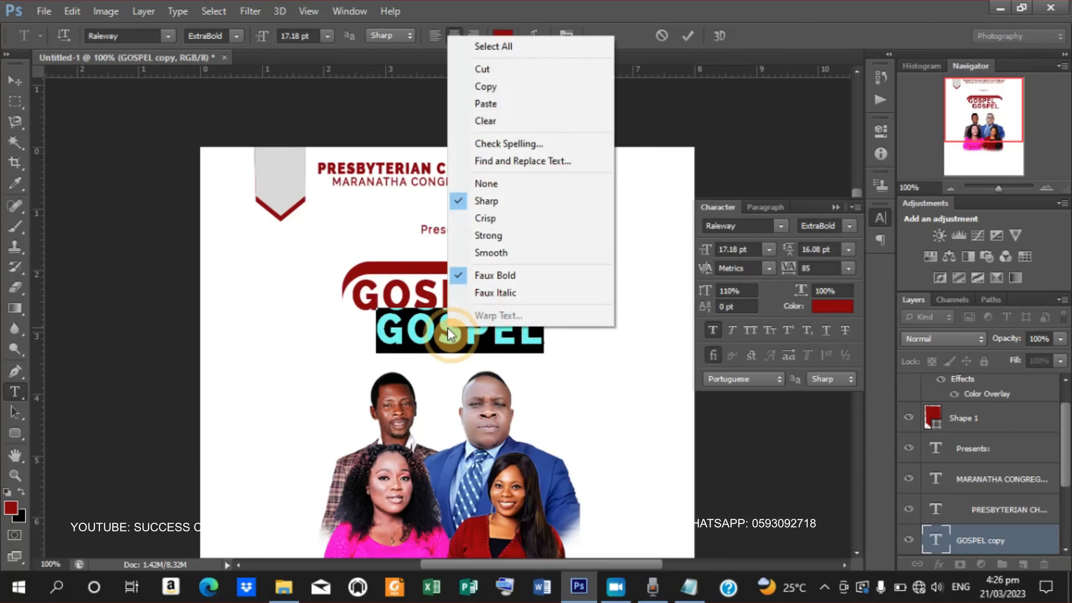
left_click(498, 104)
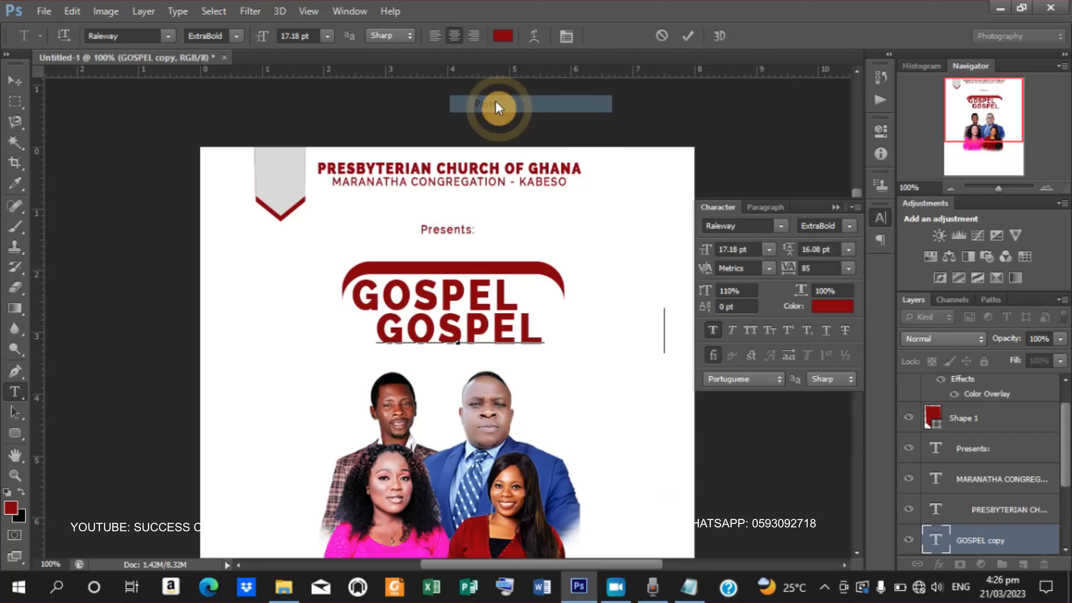
left_click(687, 42)
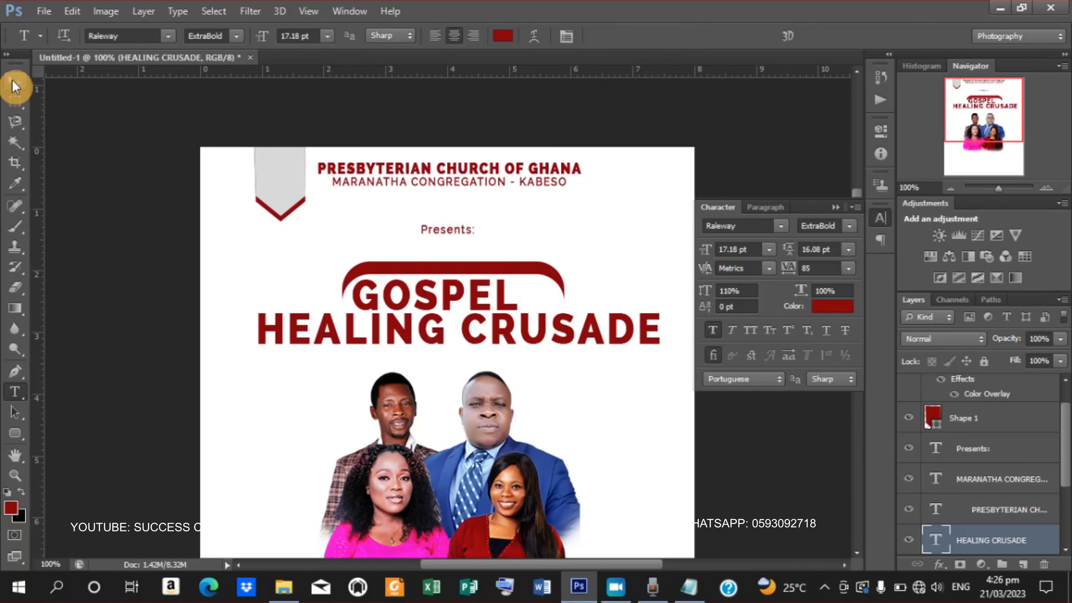
- Shrink "HEALING CRUSADE" to about 42% width and 58% height, placing it beneath "GOSPEL" and offset to the right
left_click(15, 85)
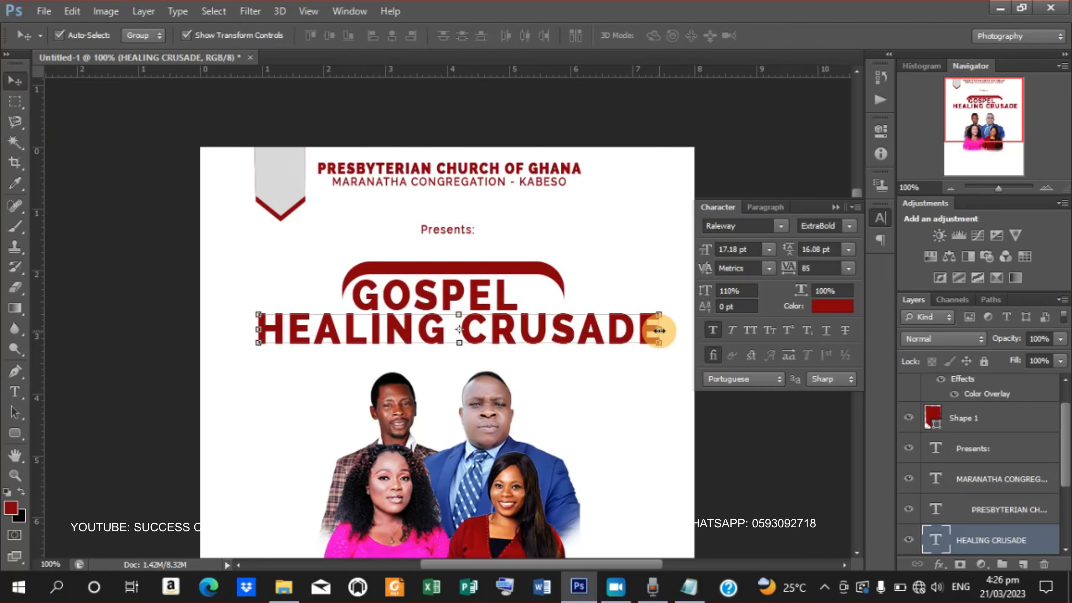
mouse_move(659, 331)
left_mouse_down()
mouse_move(552, 331)
mouse_move(552, 314)
mouse_move(535, 324)
mouse_move(549, 311)
left_mouse_up()
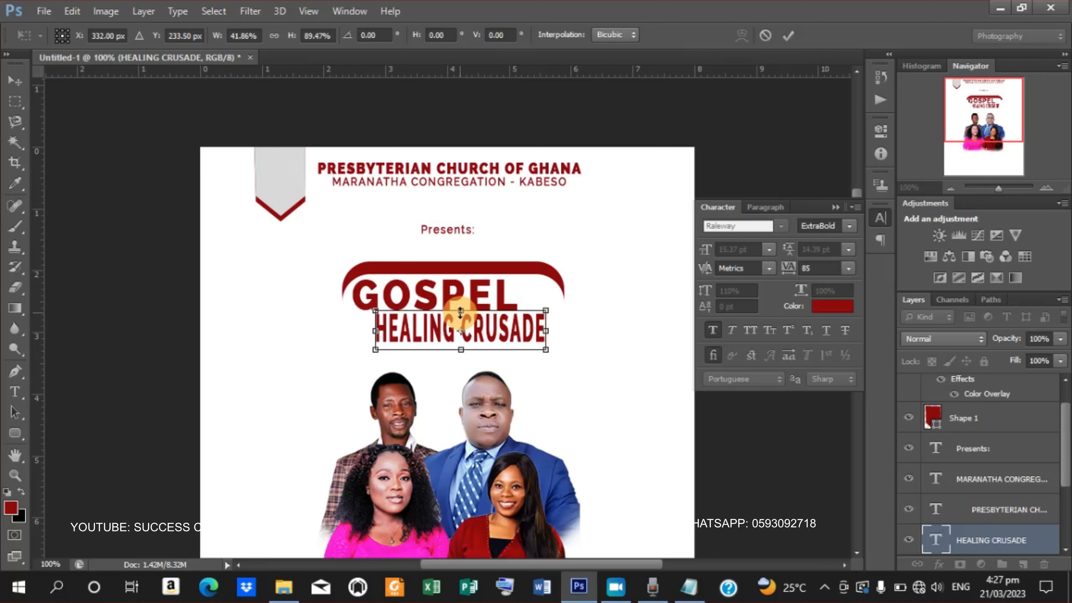
left_click_drag(460, 312, 495, 330)
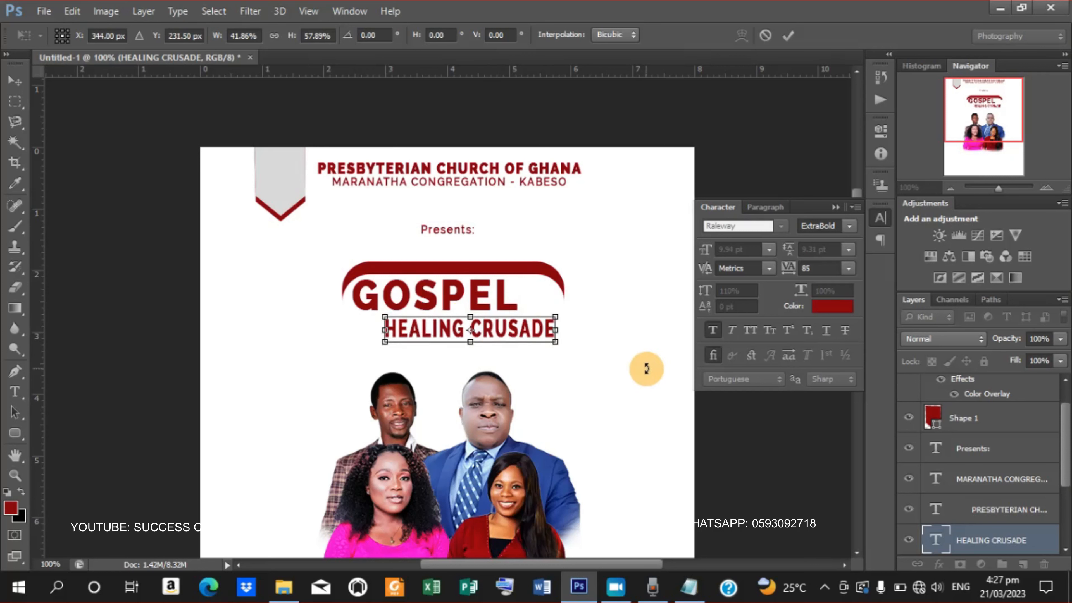
- Nudge "HEALING CRUSADE" up close under "GOSPEL" and slightly right toward the arch's end, and apply the transform
key("Up")
key("Up")
key("Up")
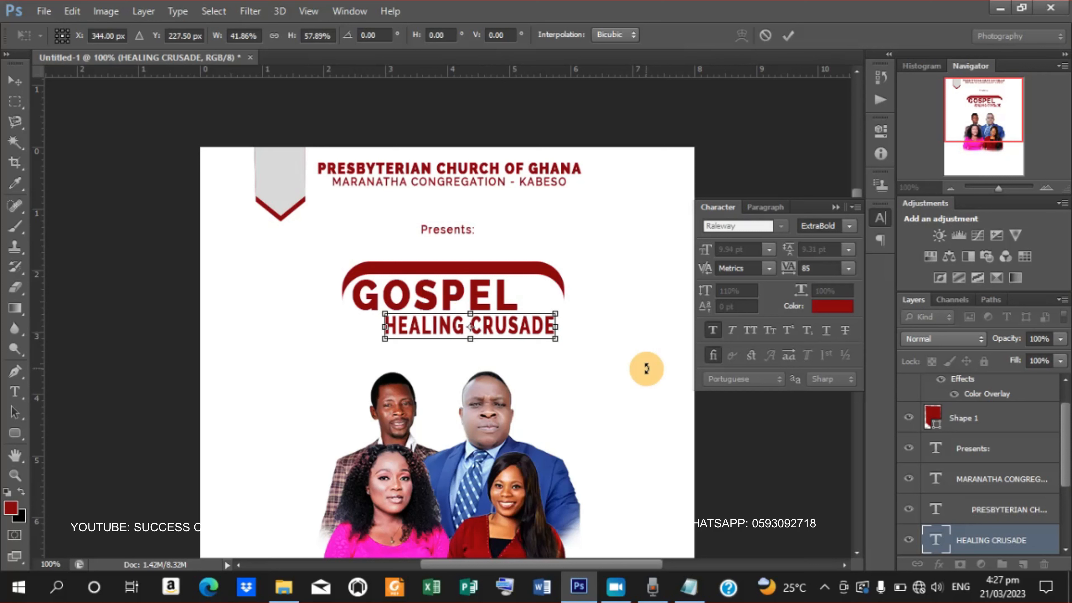
key("Right")
key("Right")
key("Right")
key("Right")
key("Down")
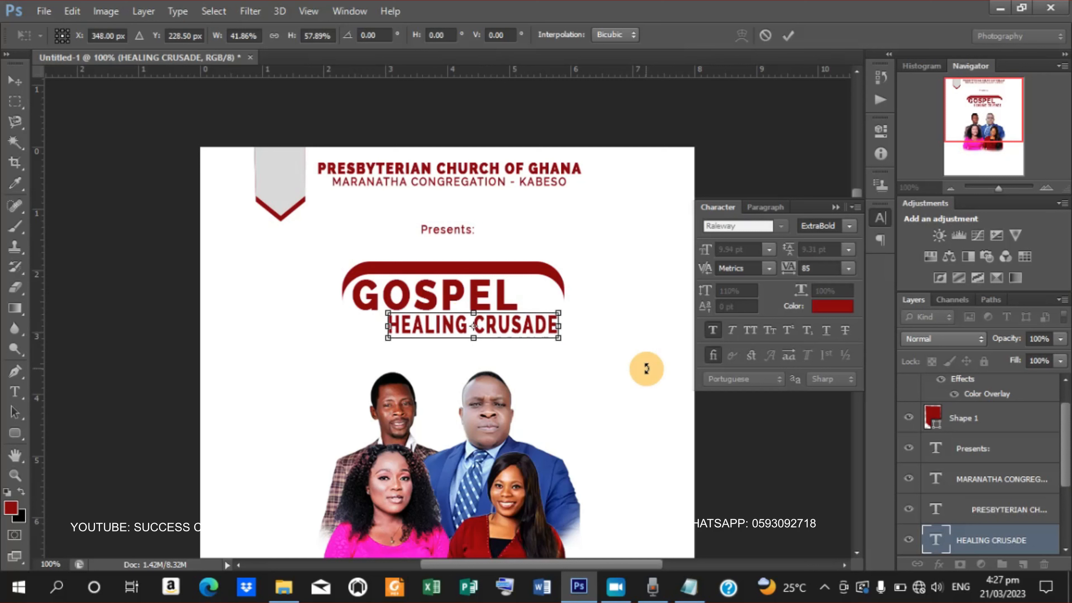
key("Down")
key("Up")
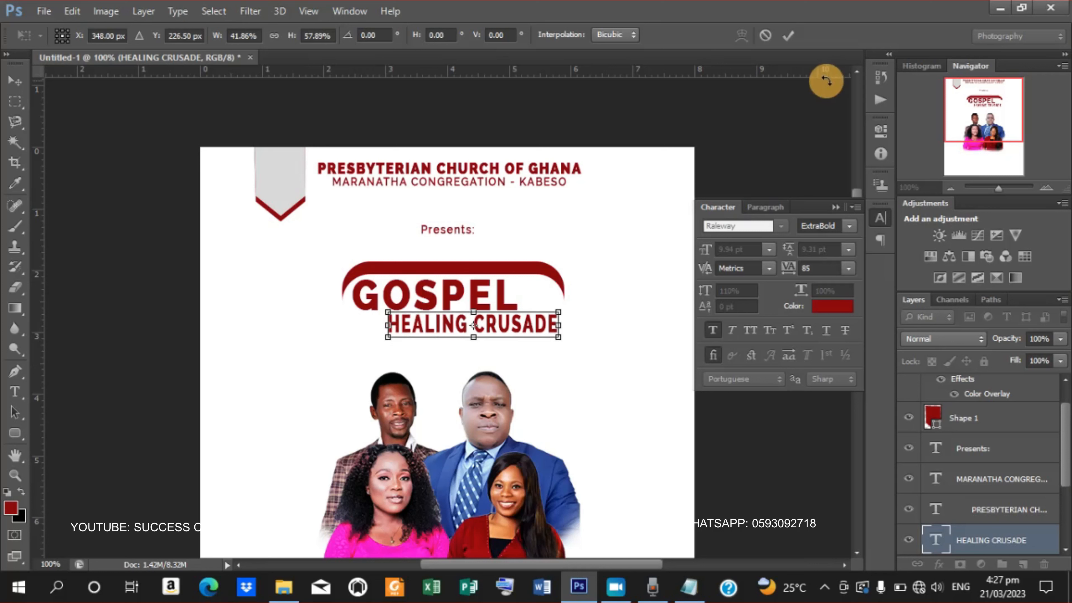
left_click(794, 35)
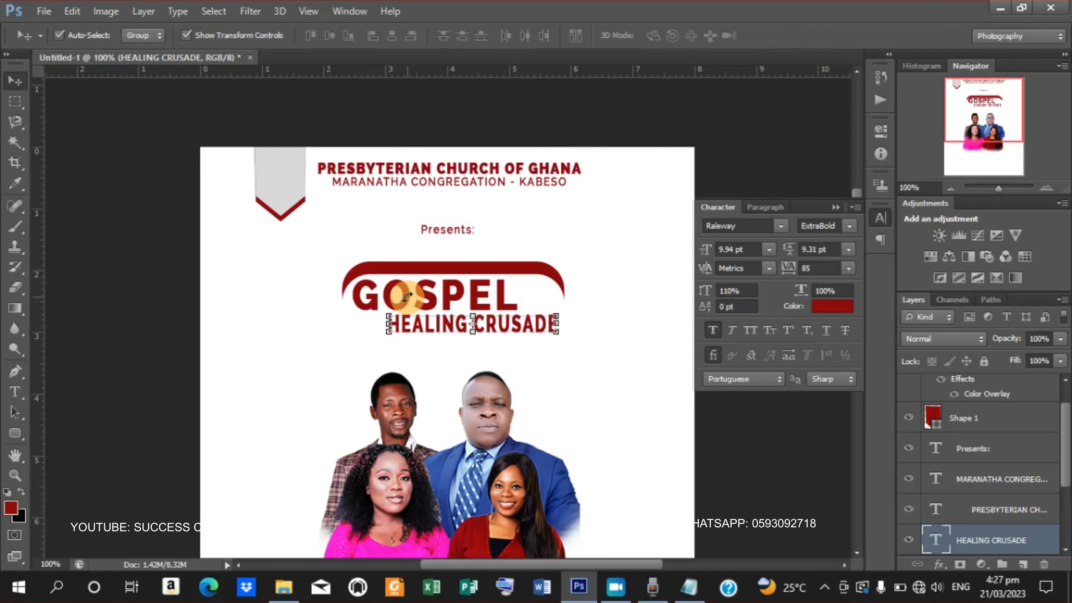
- Copy the "&" between "GOSPEL" and "HEALING CRUSADE" from the Notepad event notes and minimize Notepad
left_click(689, 587)
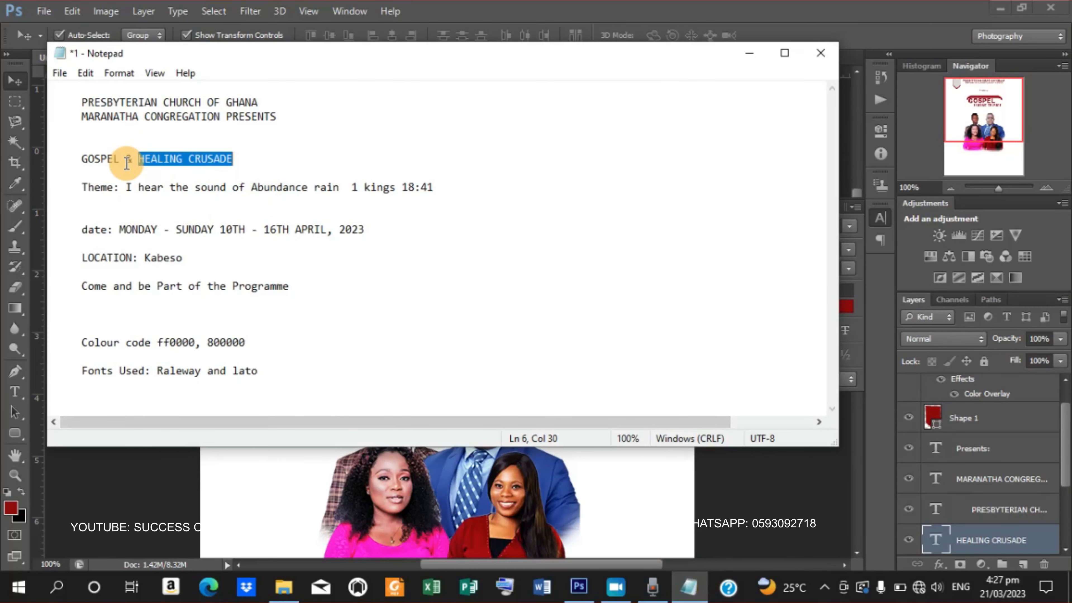
left_click_drag(127, 160, 133, 159)
right_click(130, 159)
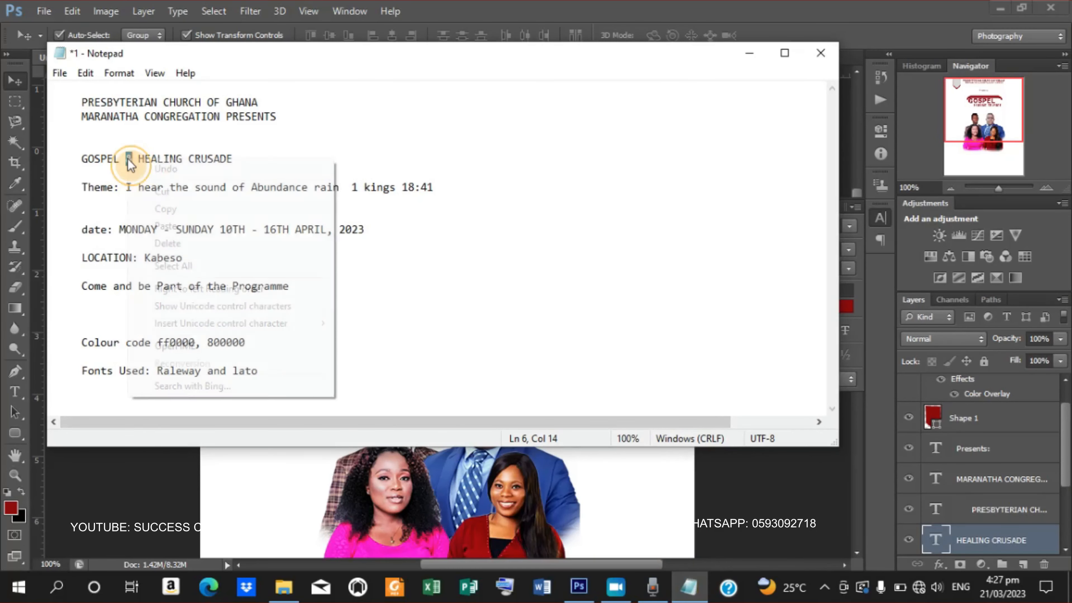
left_click(173, 209)
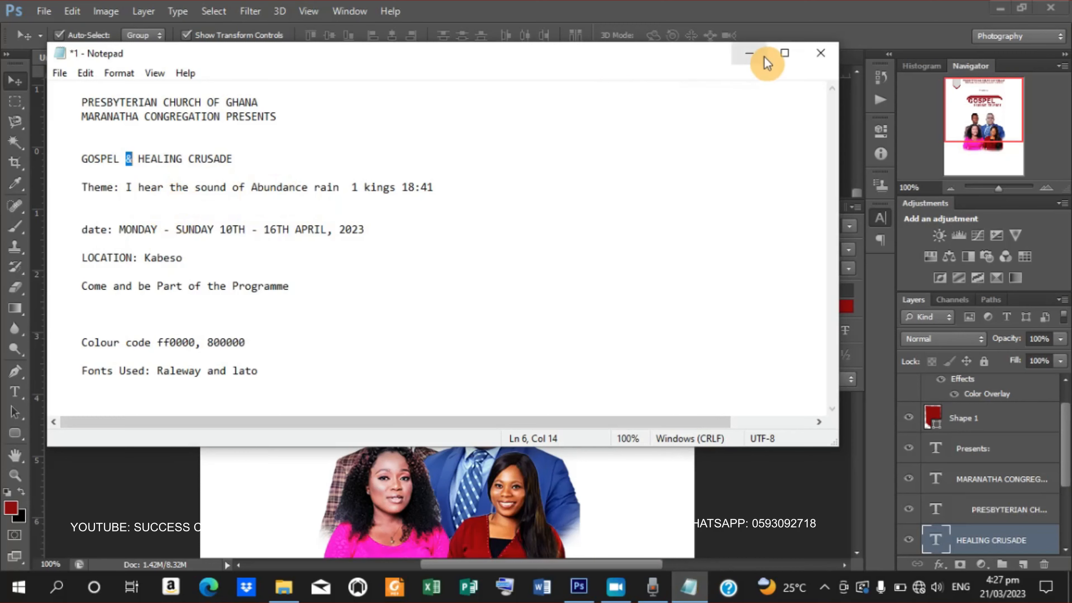
left_click(750, 52)
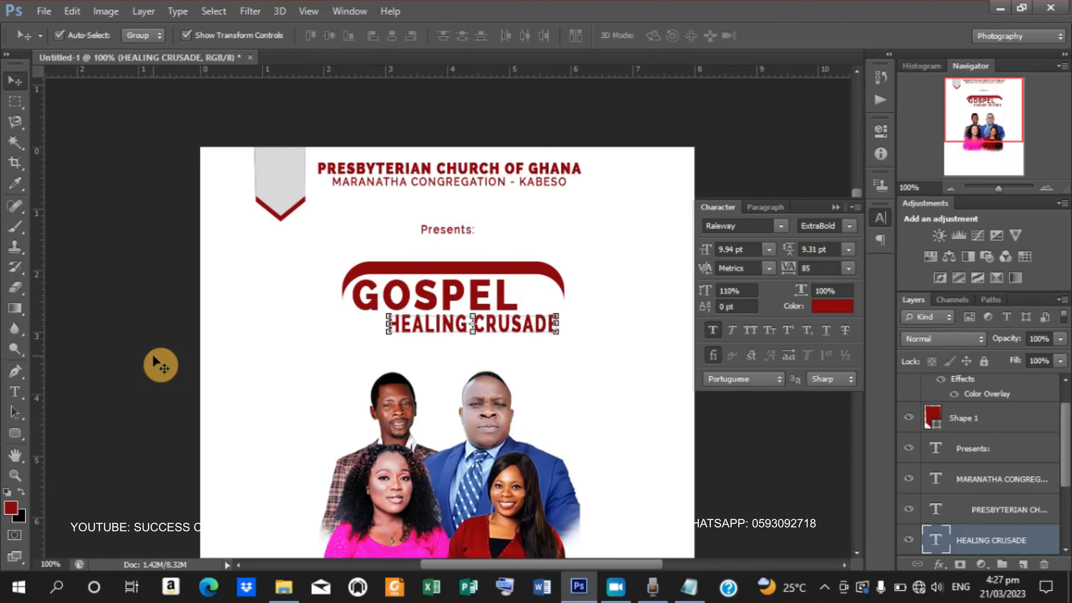
- Add a separate text layer containing the copied "&" to the left of "HEALING CRUSADE", below "GOSPEL"
key("t")
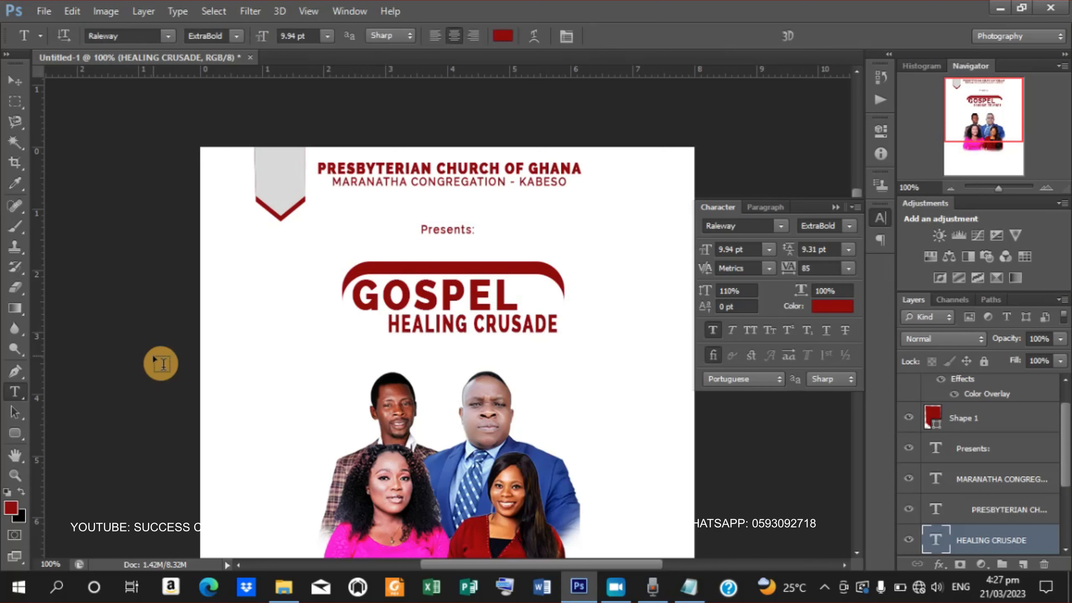
left_click(357, 334)
right_click(349, 326)
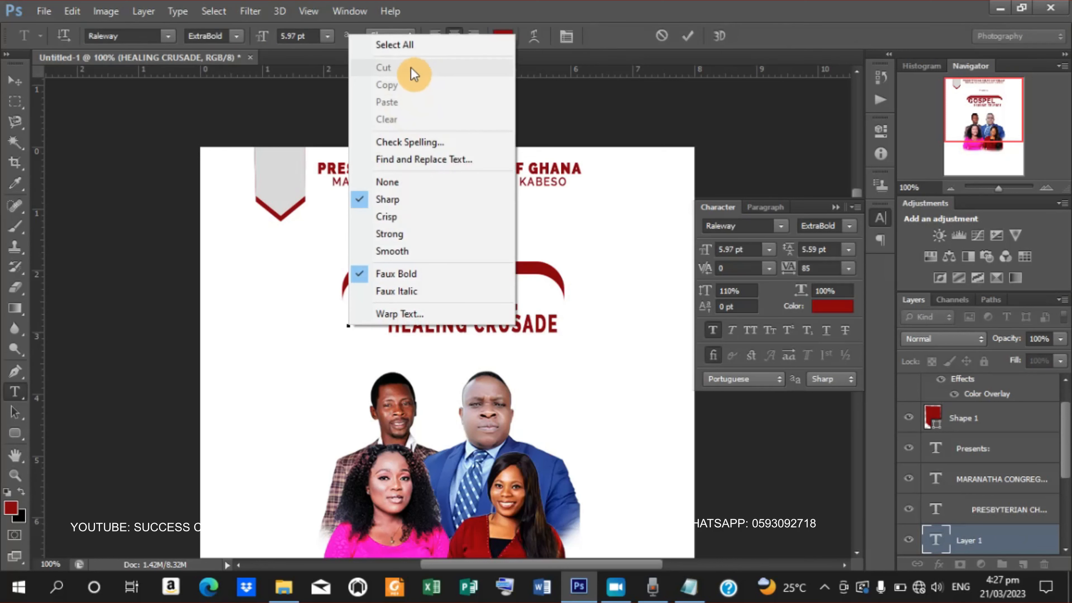
left_click(352, 327)
right_click(352, 327)
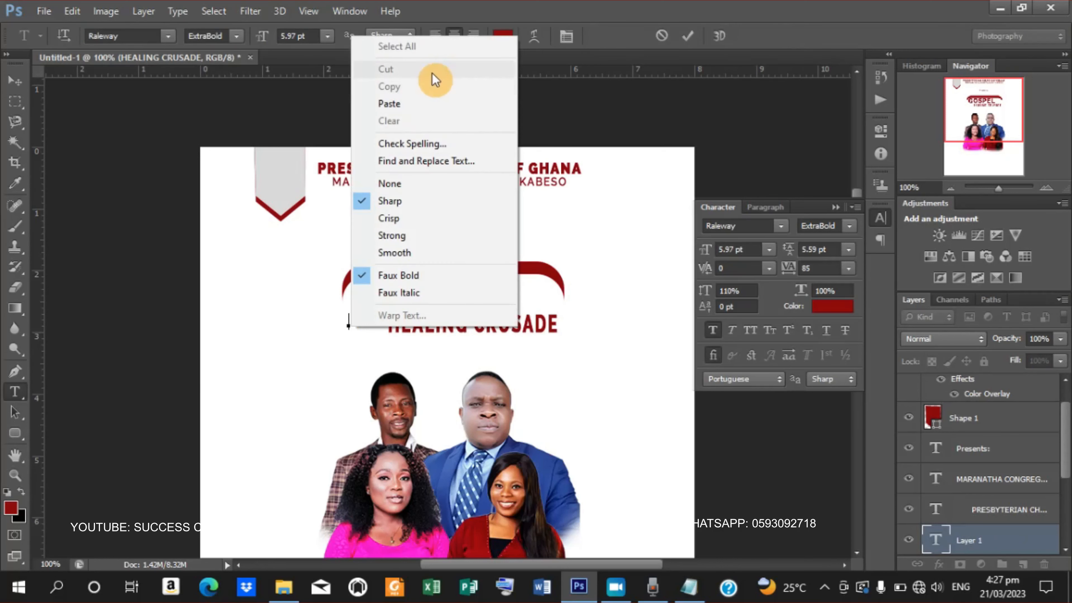
left_click(399, 104)
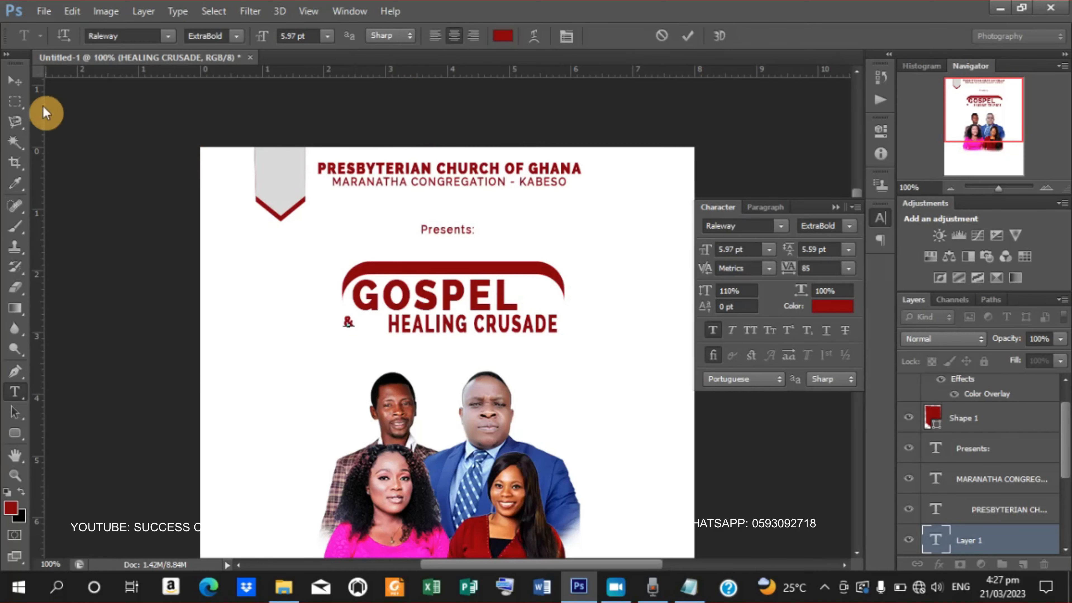
left_click(18, 84)
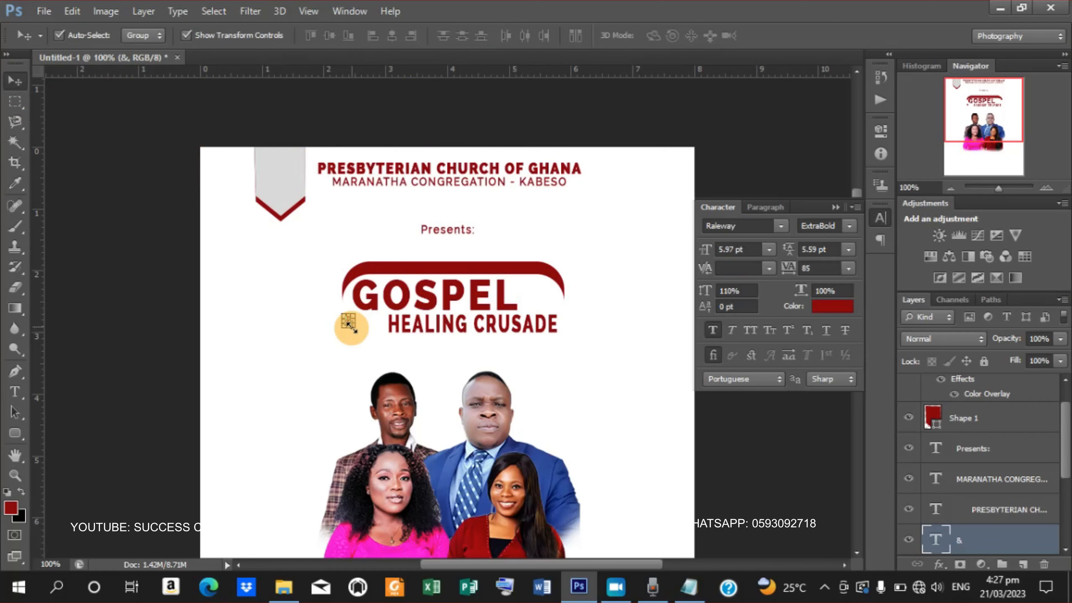
- Enlarge the "&" to about 11.45 pt, hide the transform controls, and move it right beside "HEALING CRUSADE"
left_click(352, 327)
left_click_drag(355, 329, 362, 332)
left_click(789, 36)
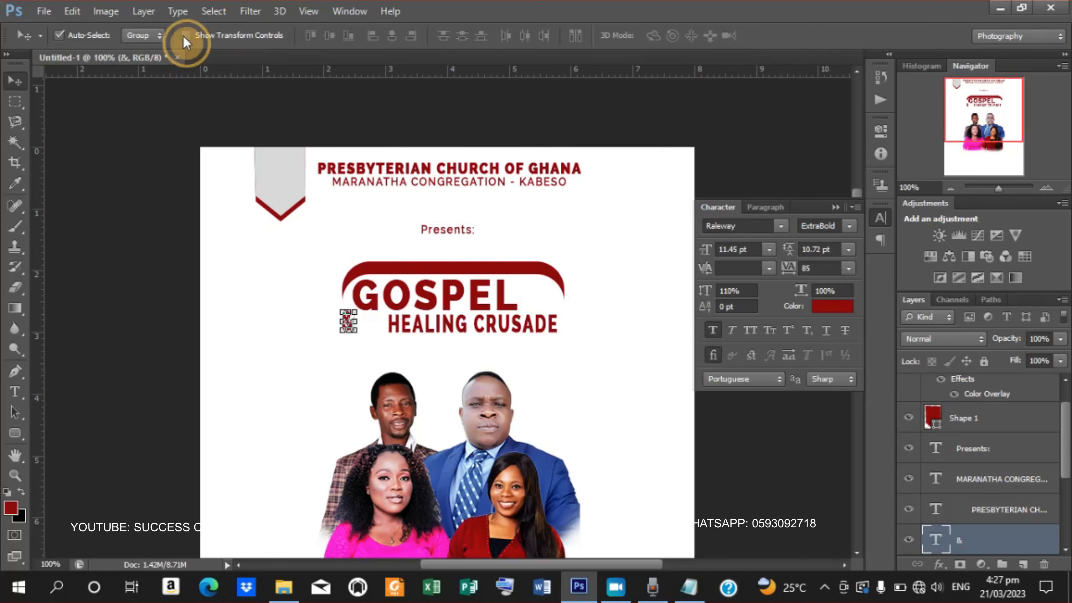
left_click(186, 37)
left_click_drag(347, 329, 371, 328)
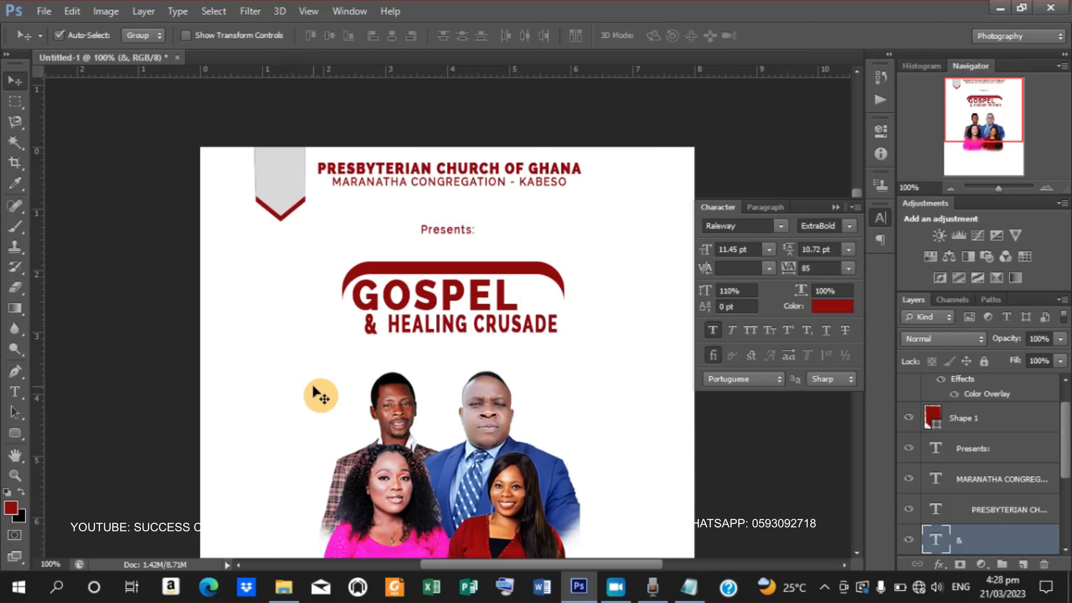
- Activate the Rounded Rectangle tool and open the list of shape tools
left_click(19, 433)
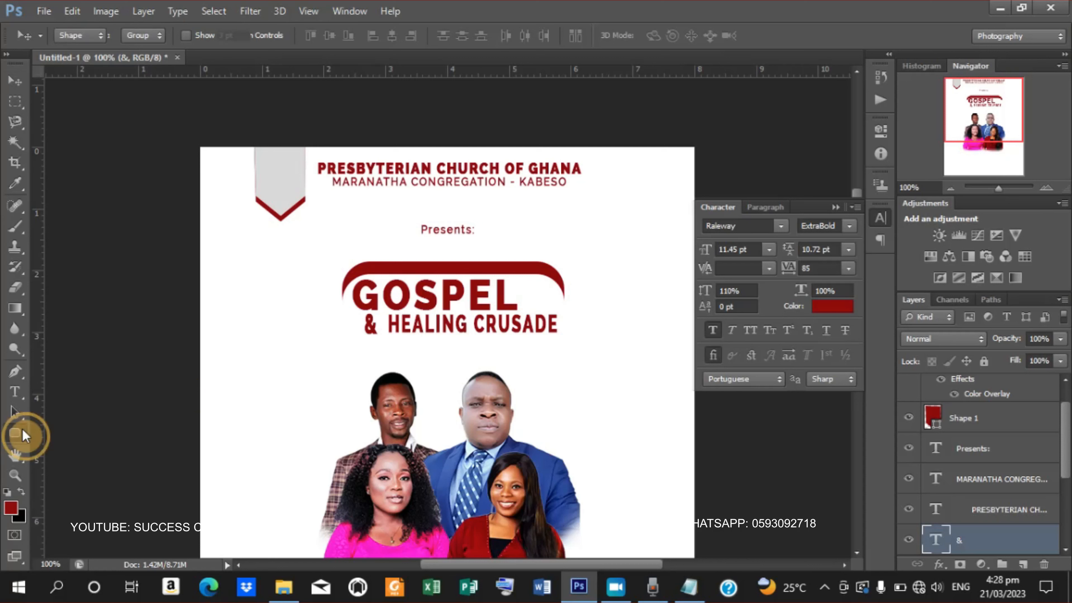
left_click(23, 436)
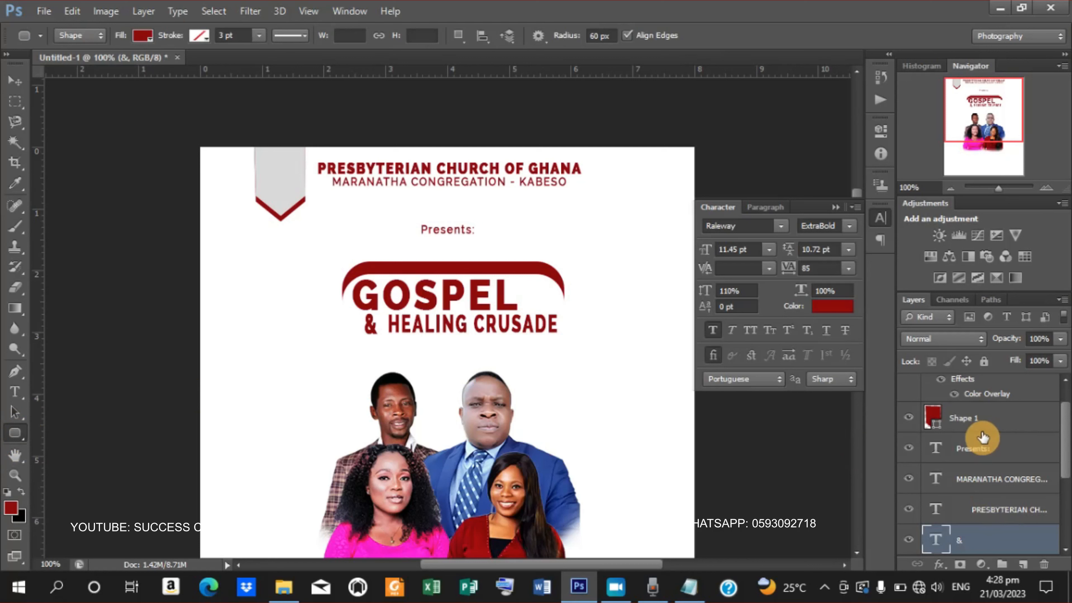
left_click(19, 433)
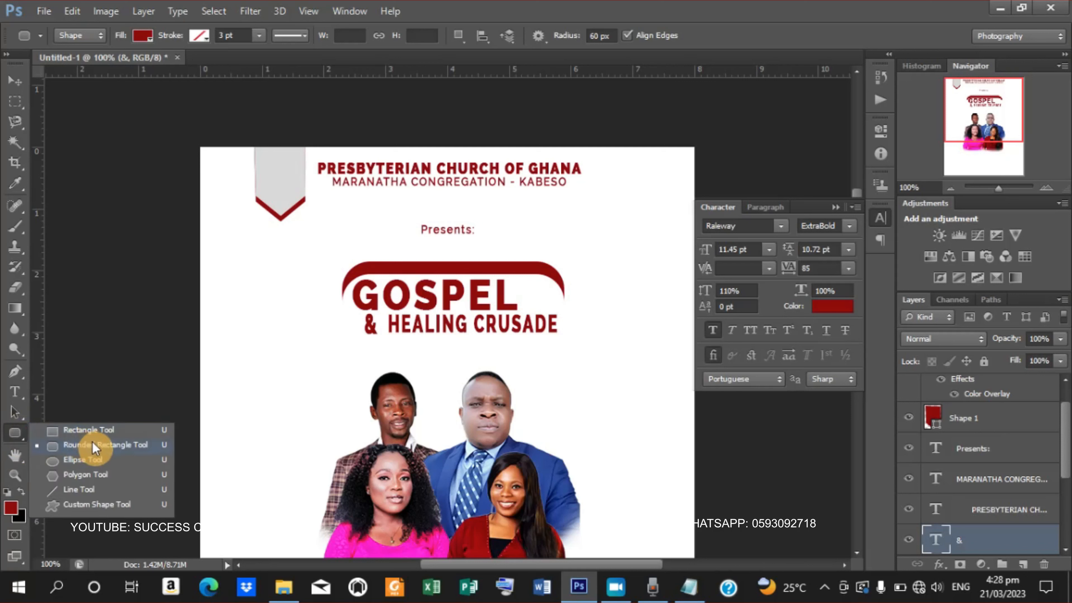
- Draw a dark red rounded rectangle about 283 × 32 px beneath HEALING CRUSADE and align it with the title's arch
left_click(93, 442)
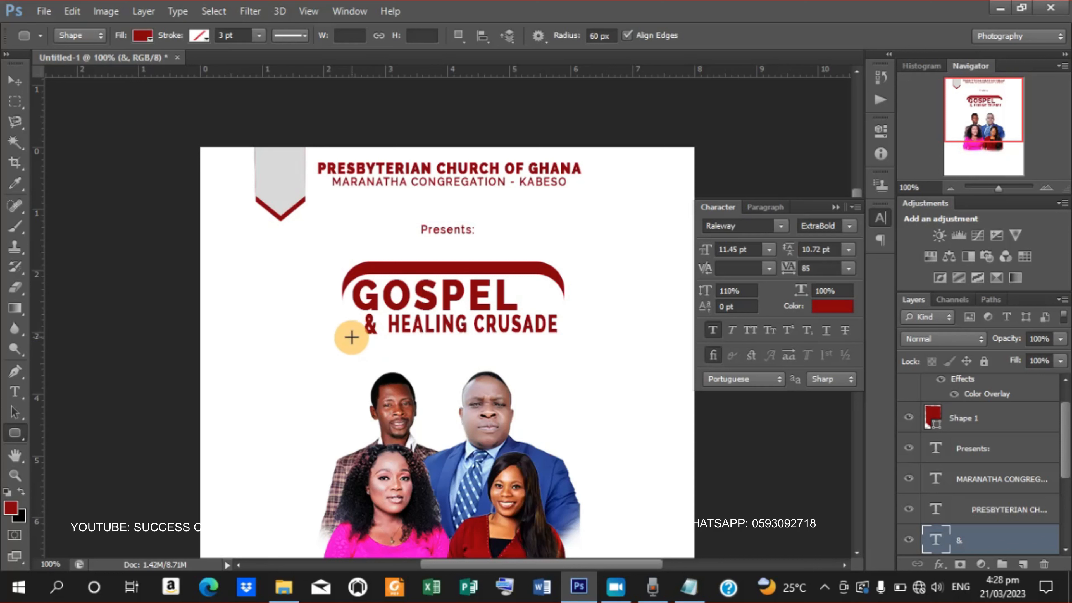
left_click_drag(352, 337, 573, 362)
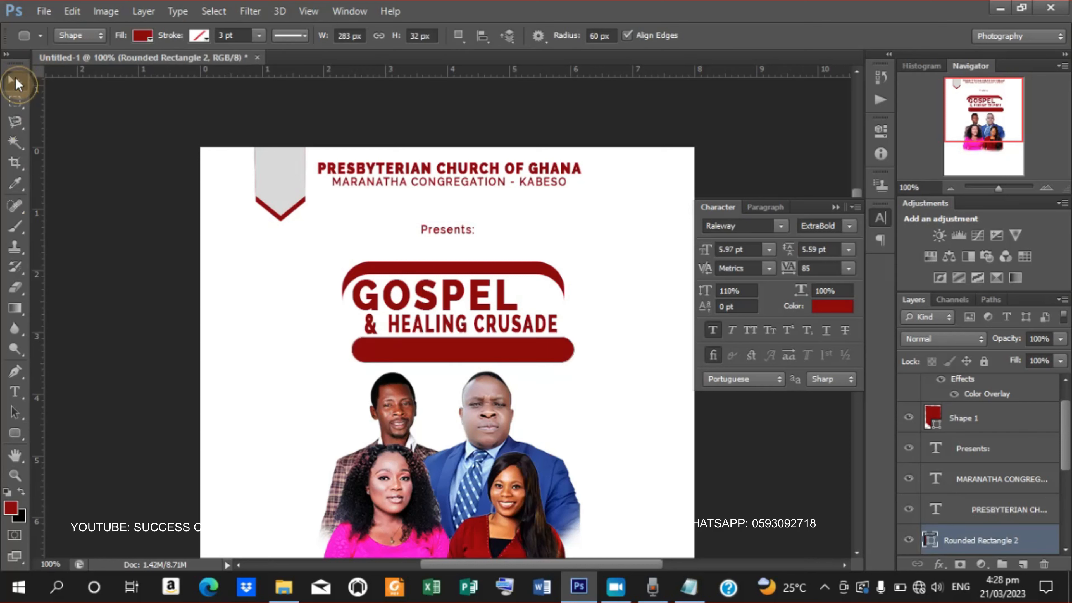
left_click(15, 80)
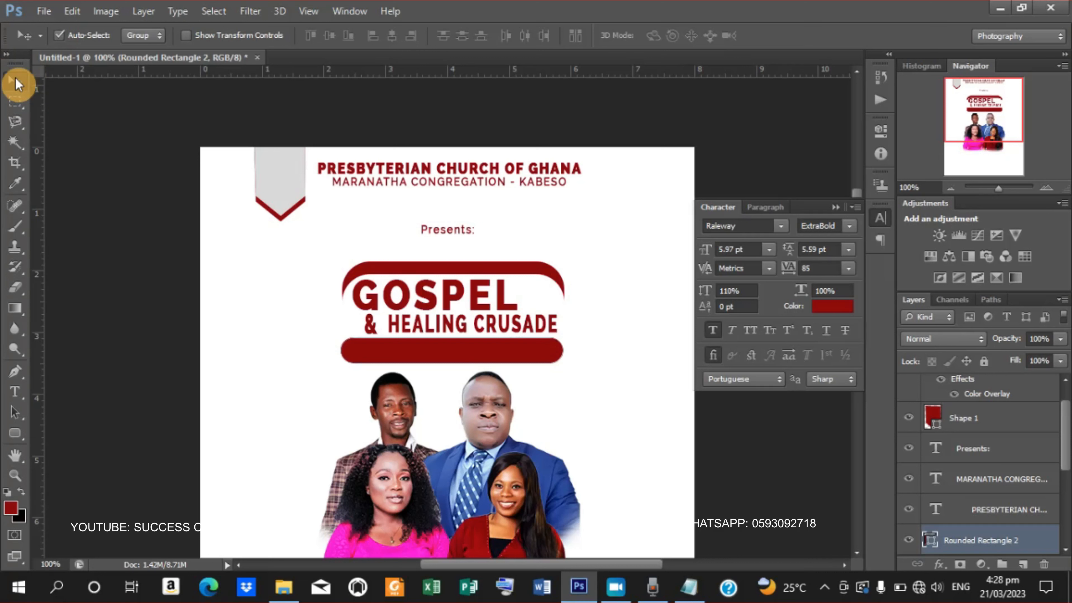
key("Down")
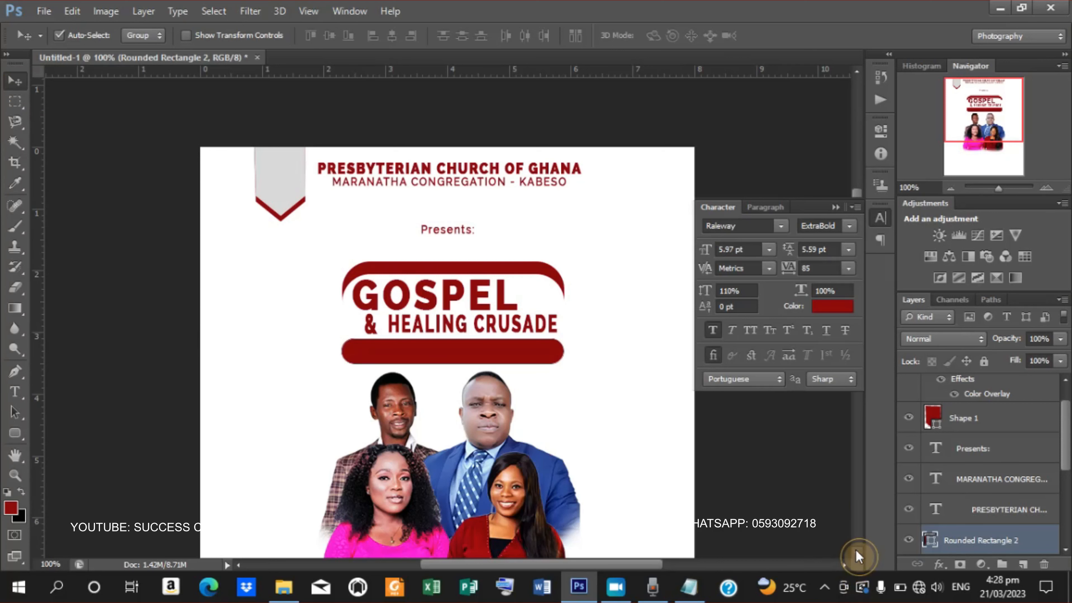
- Draw a rectangle about 46 × 26 px inside the right end of the rounded bar
scroll(856, 550, "down", 3)
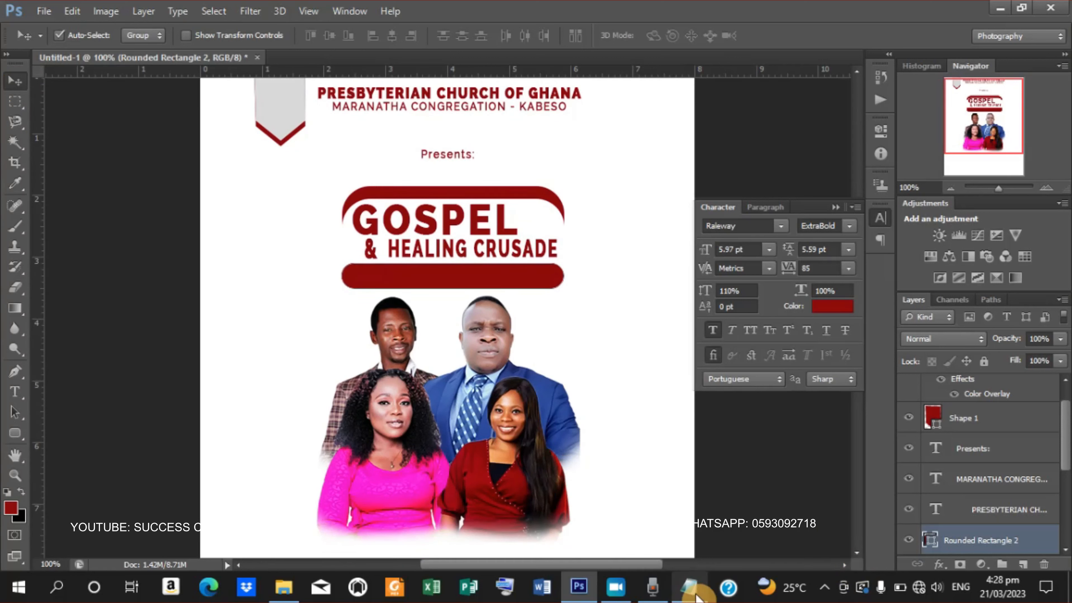
left_click(16, 435)
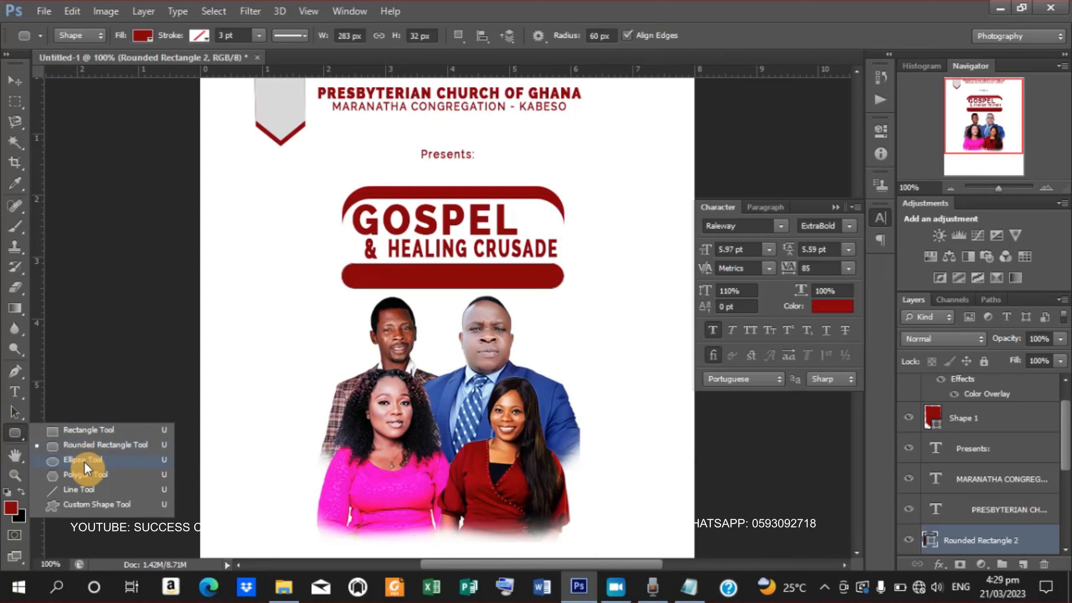
left_click(97, 431)
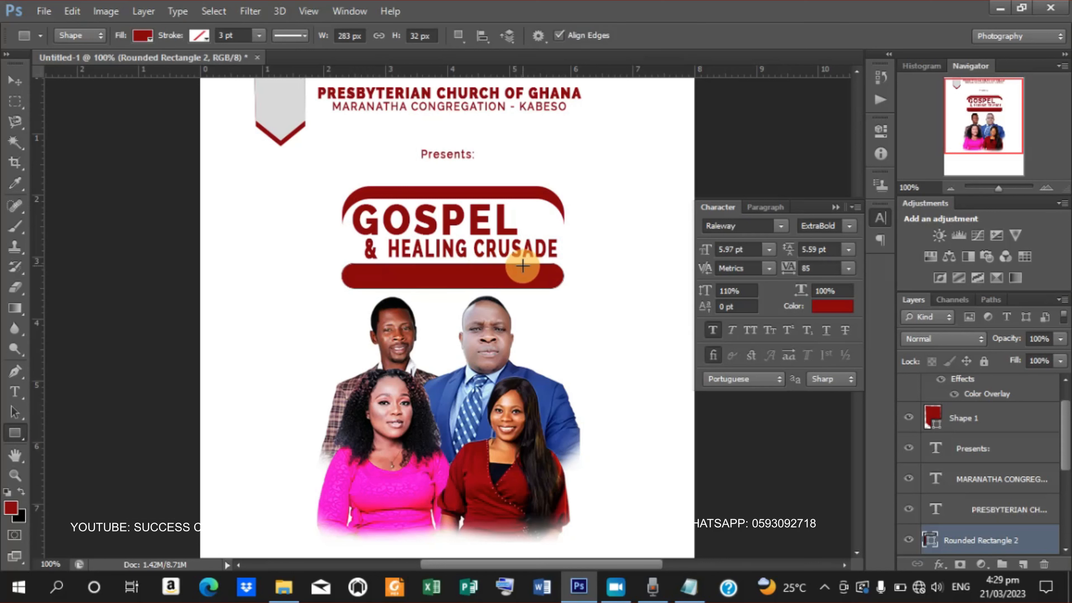
left_click_drag(518, 265, 549, 286)
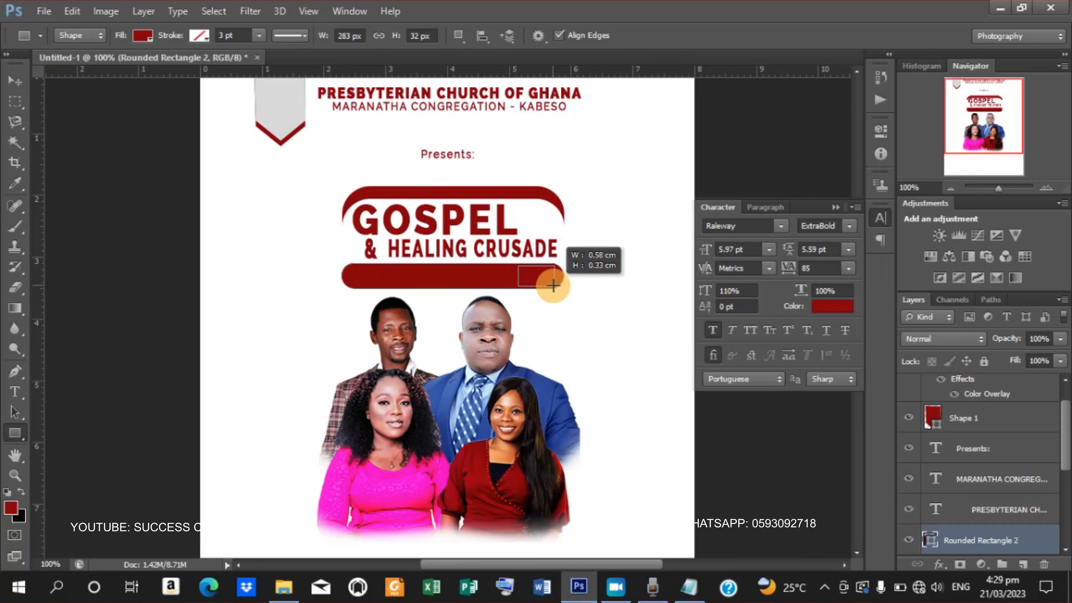
left_click_drag(553, 286, 554, 286)
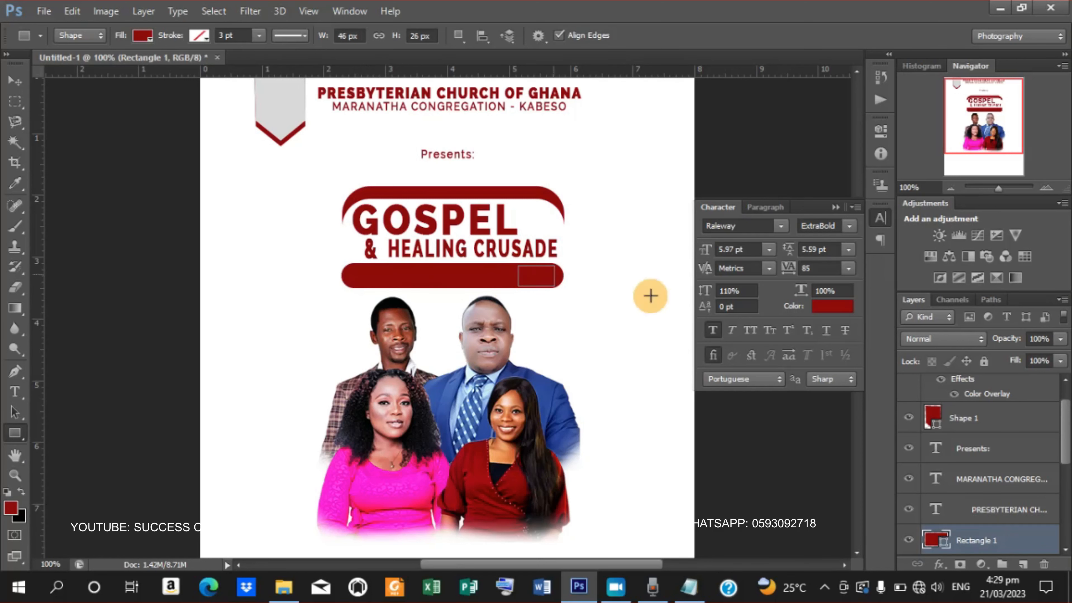
- Set the text color to c9000f
left_click(821, 313)
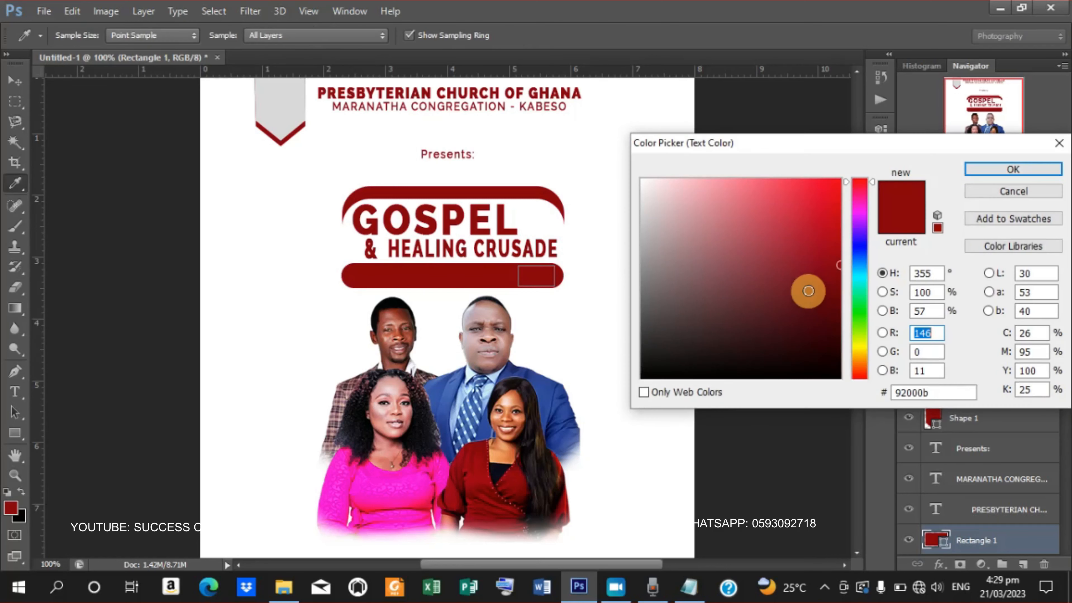
left_click_drag(838, 244, 842, 221)
left_click(1022, 176)
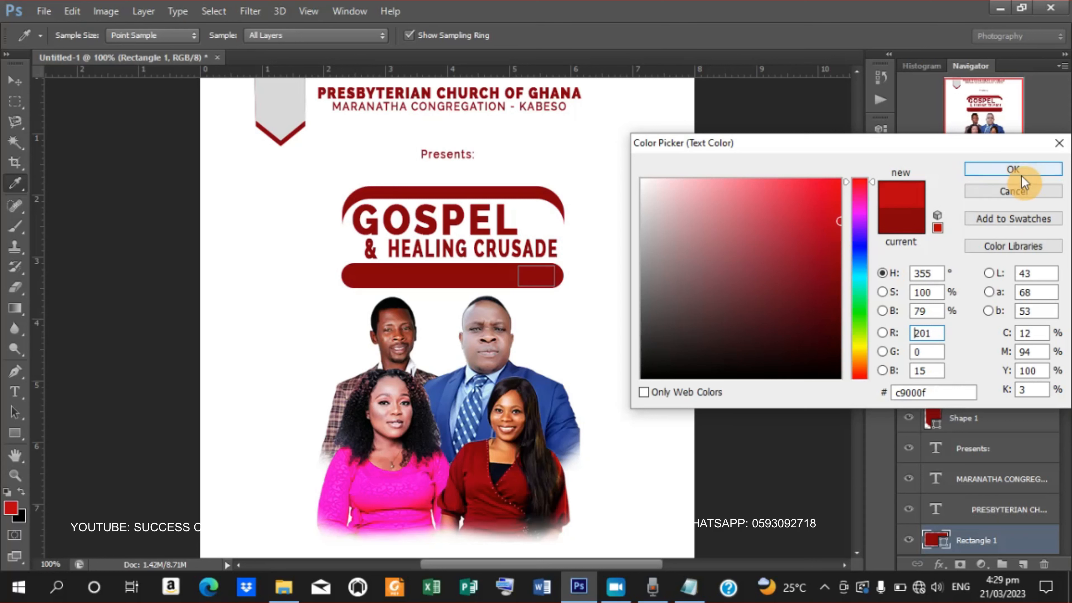
- Fill the small rectangle with a red slightly darker than ff0000 and deselect it
left_click(15, 433)
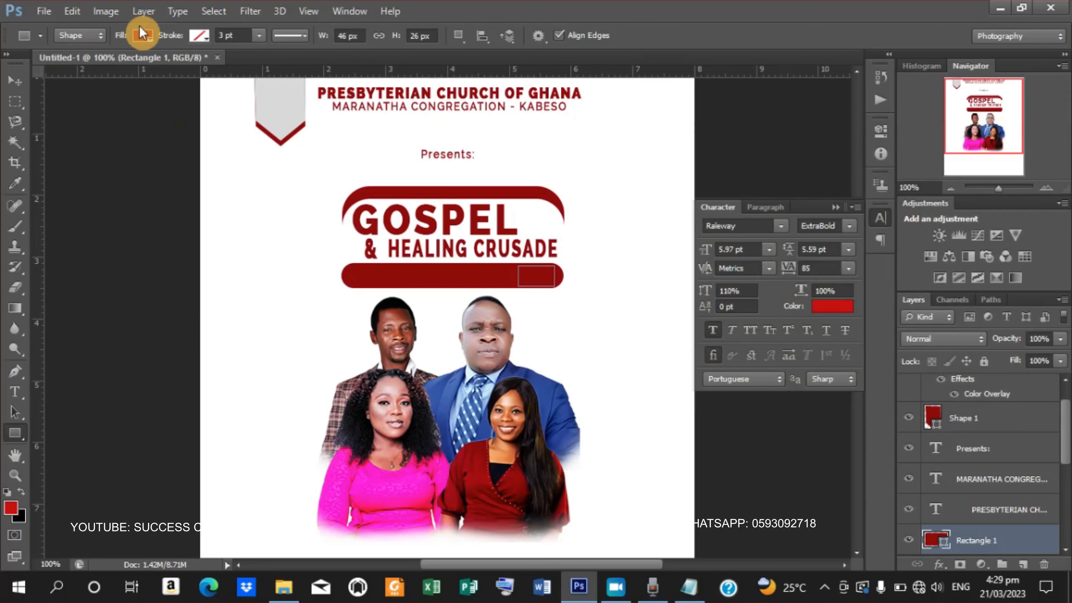
left_click(142, 37)
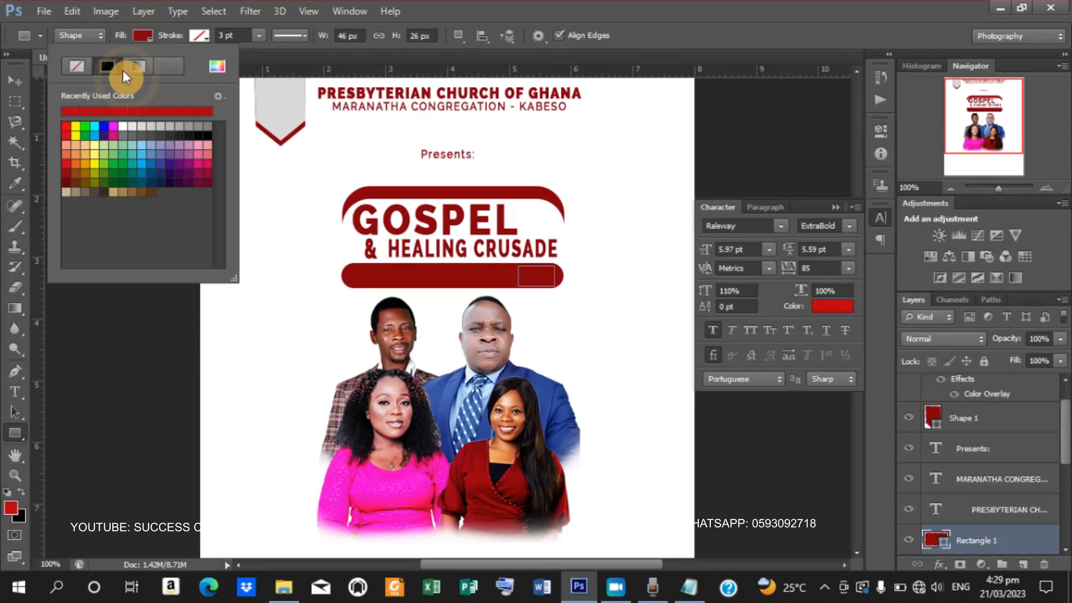
left_click(65, 126)
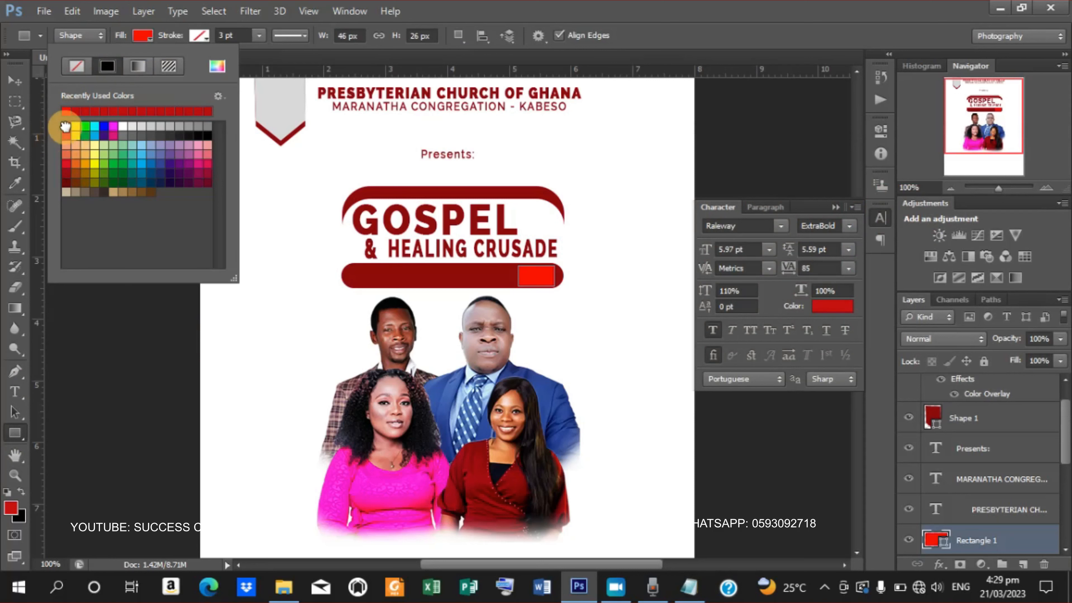
left_click(212, 73)
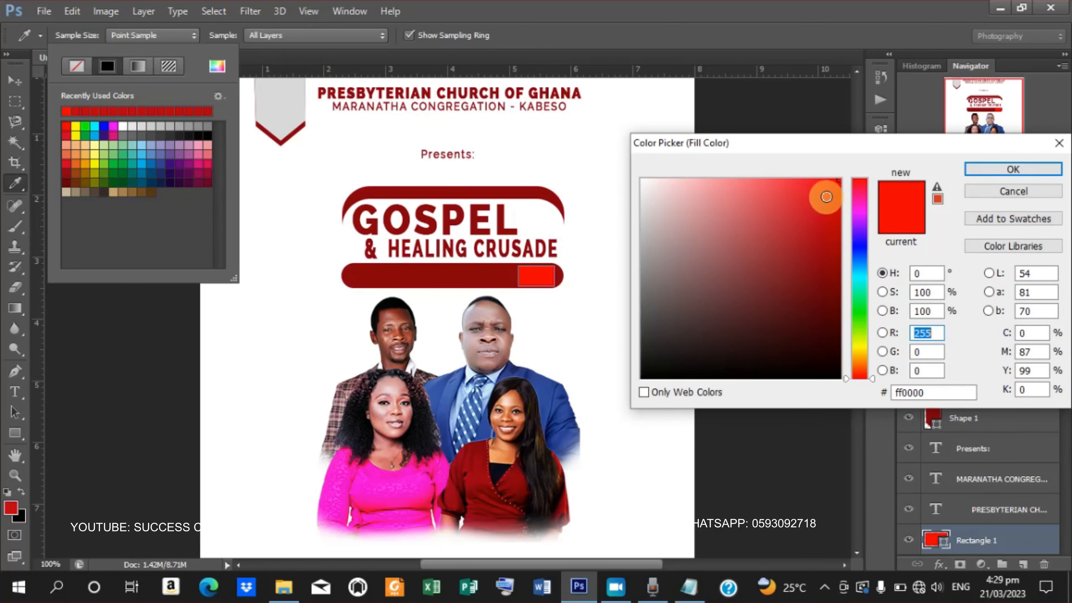
left_click_drag(829, 195, 840, 222)
left_click(1010, 171)
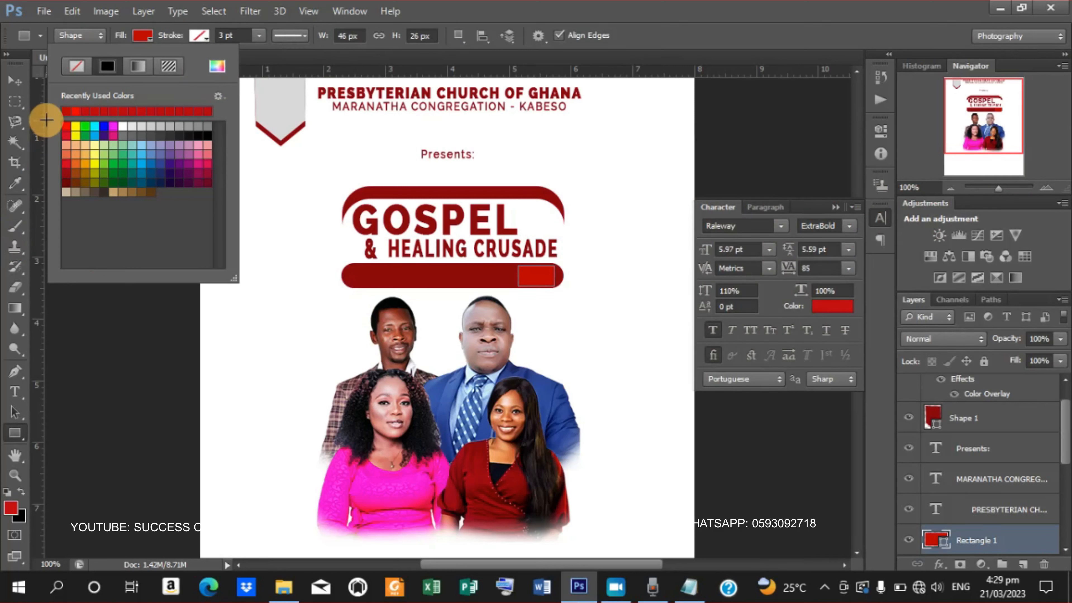
left_click(23, 88)
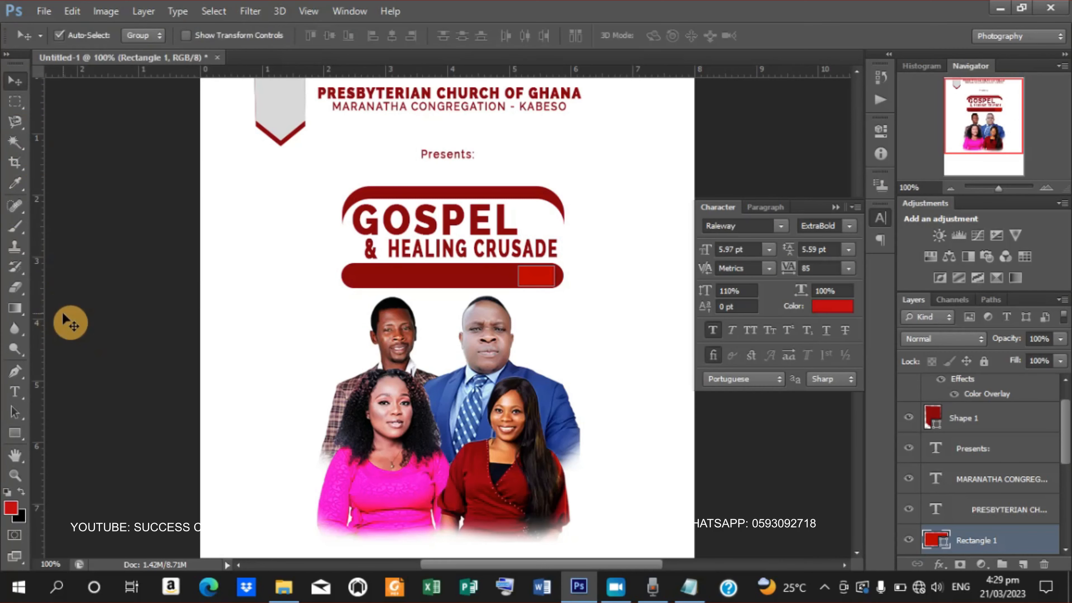
left_click(142, 291)
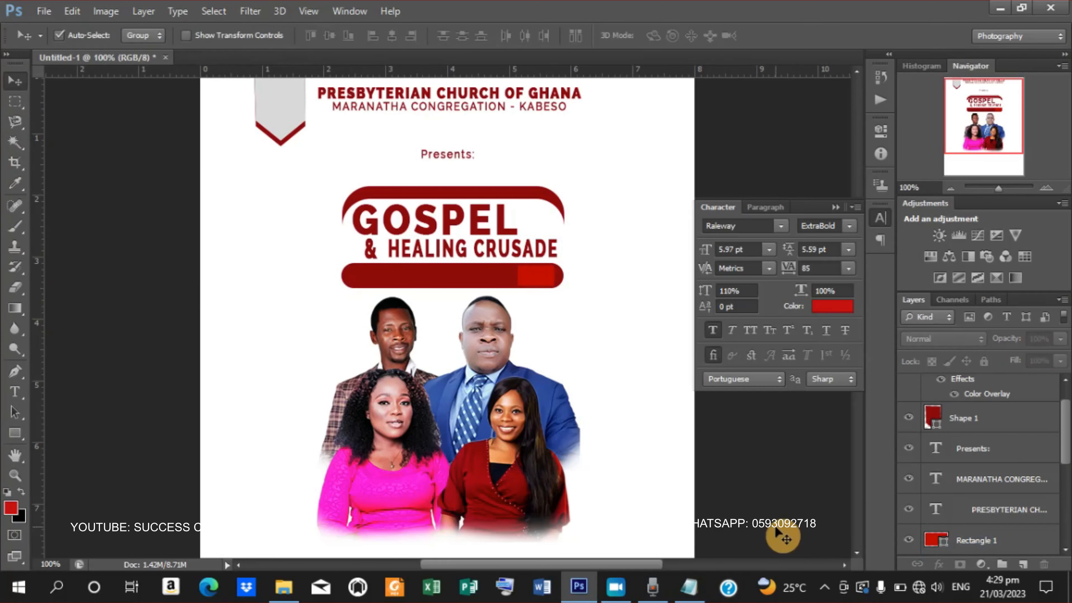
- Switch to Notepad, copy the theme text "I hear the sound of Abundance rain", and minimize the notes
left_click(690, 594)
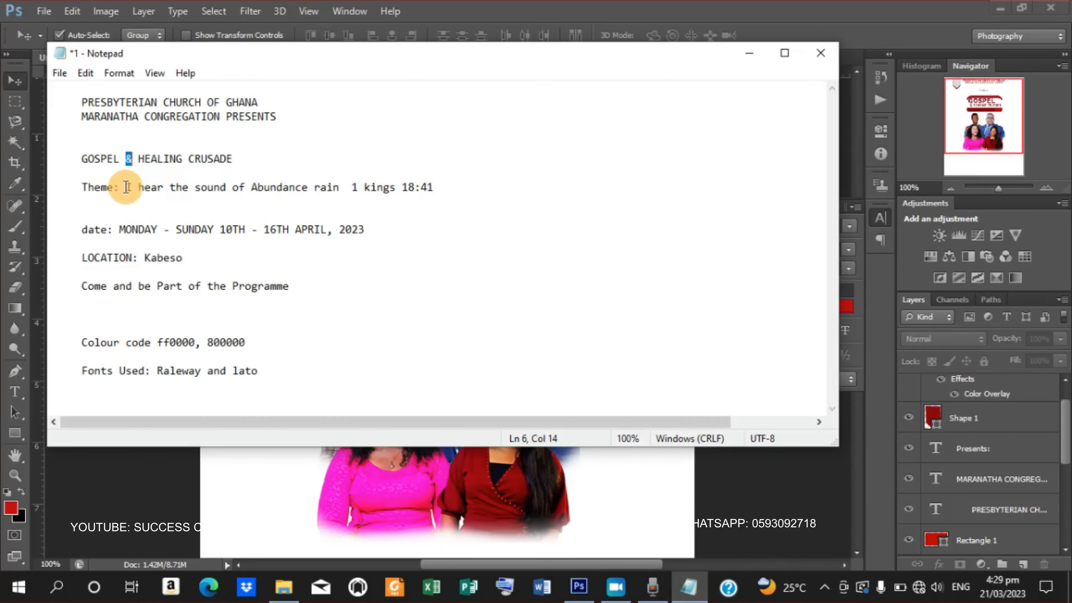
left_click_drag(126, 187, 340, 189)
right_click(279, 194)
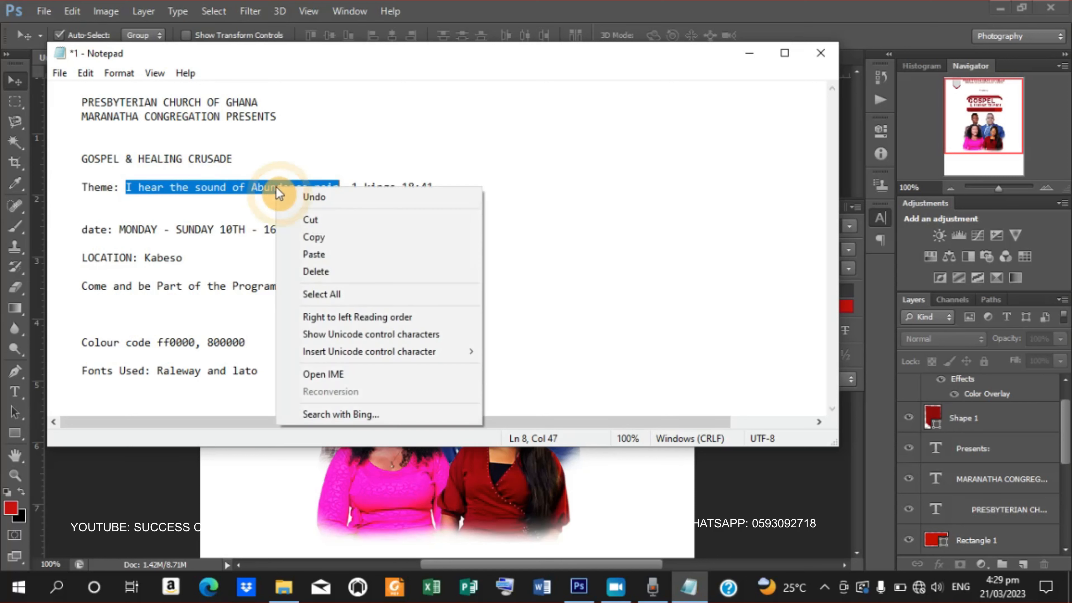
left_click(337, 240)
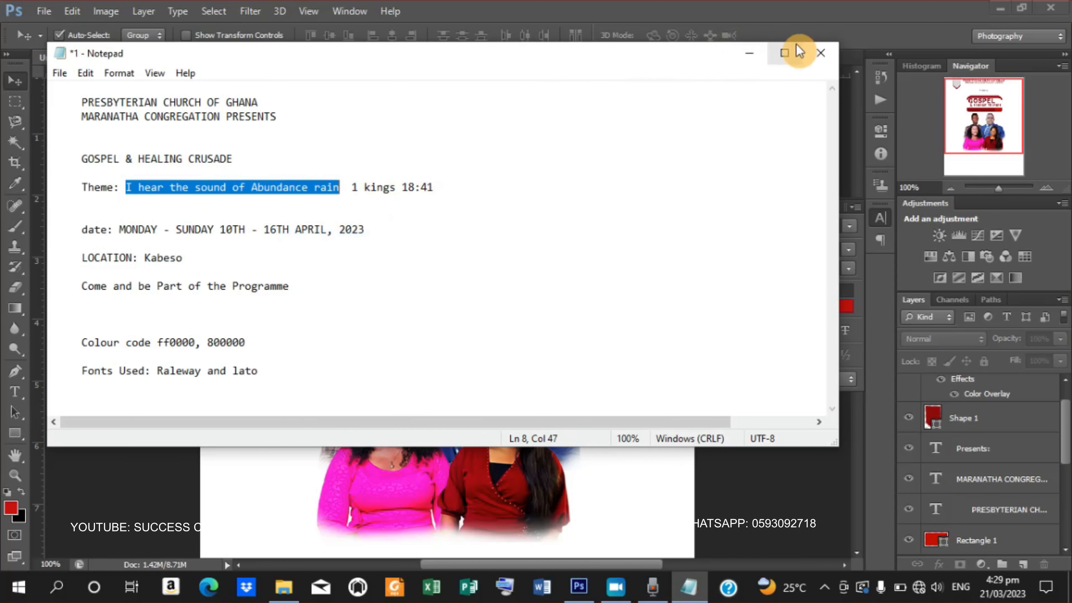
left_click(749, 53)
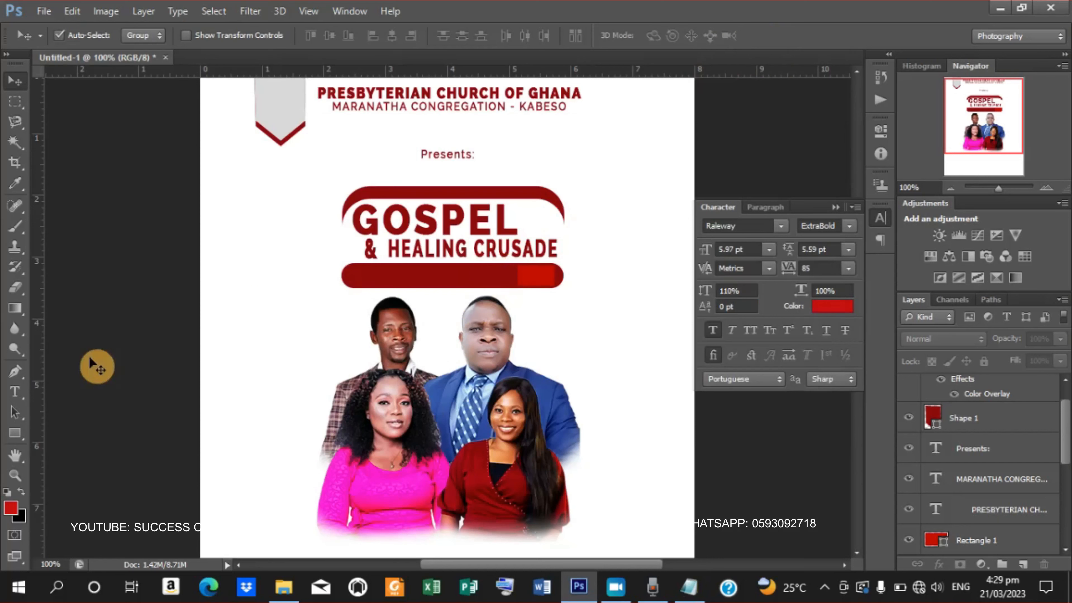
- Paste the copied theme line as a new text layer just below the rounded bar
left_click(15, 391)
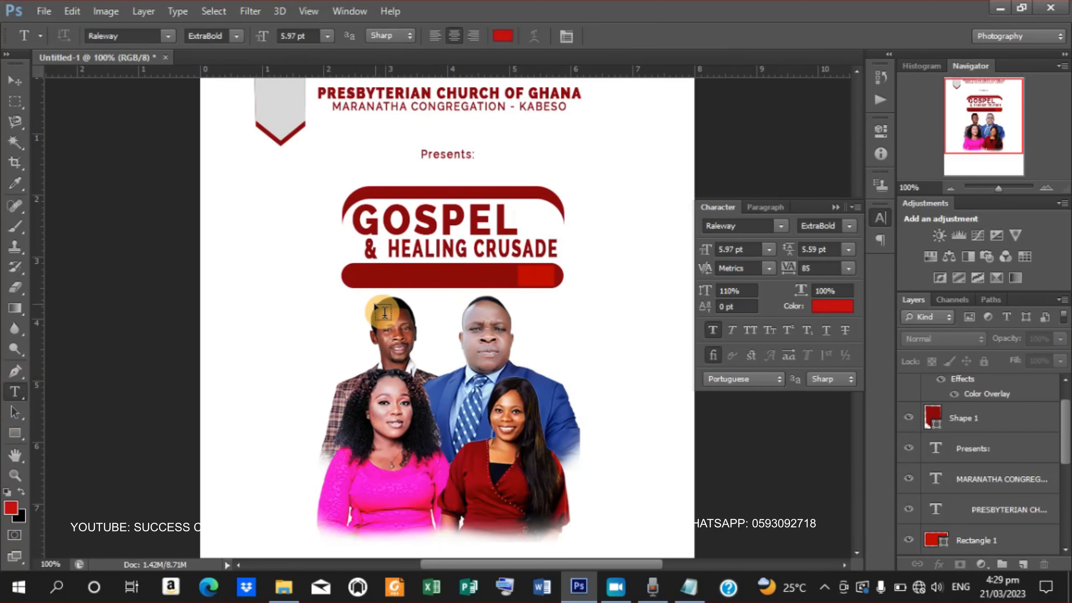
left_click(333, 312)
right_click(333, 312)
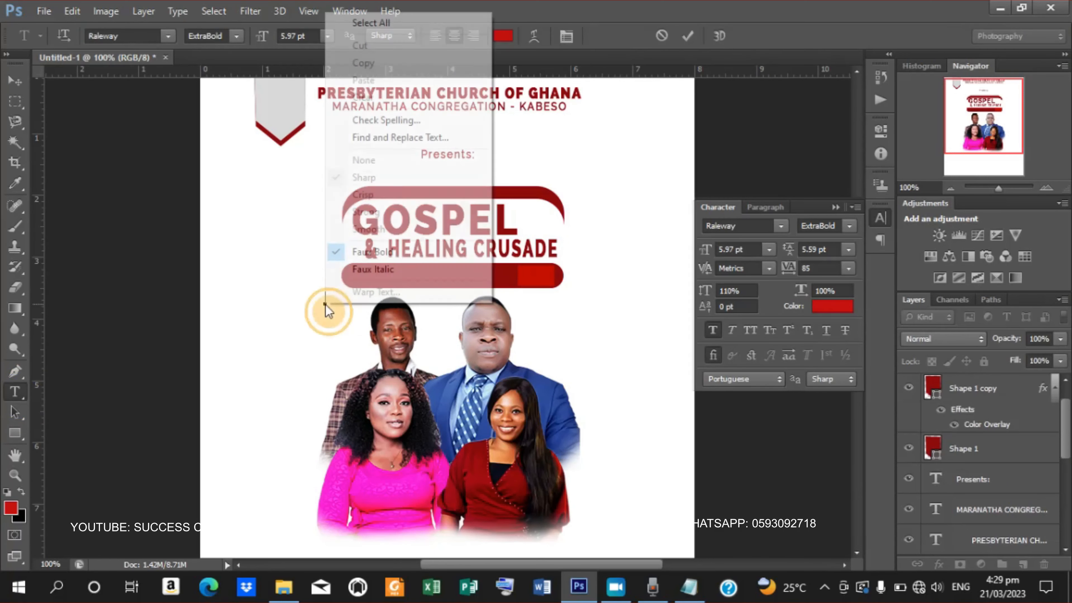
left_click(335, 320)
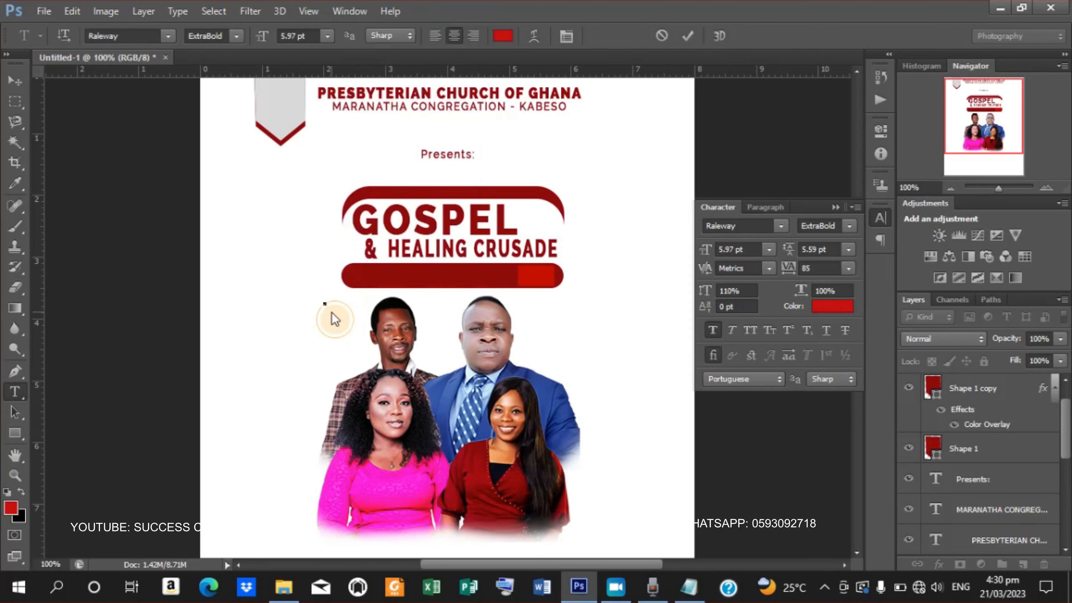
right_click(331, 312)
left_click(382, 91)
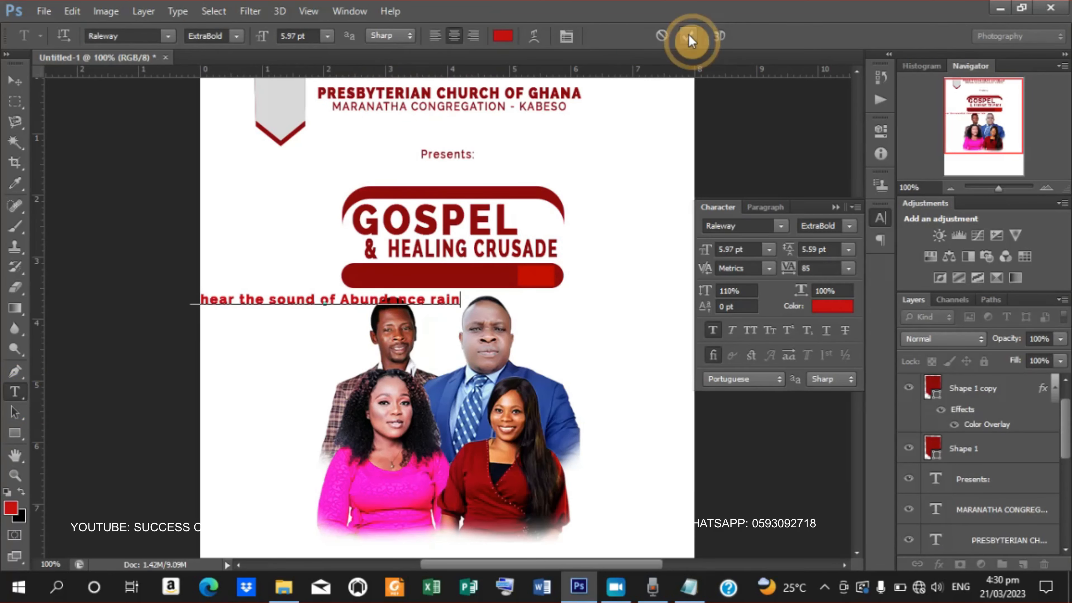
left_click(691, 40)
- Move the theme text onto the rounded bar and set its font size to 4.97 pt
left_click(11, 85)
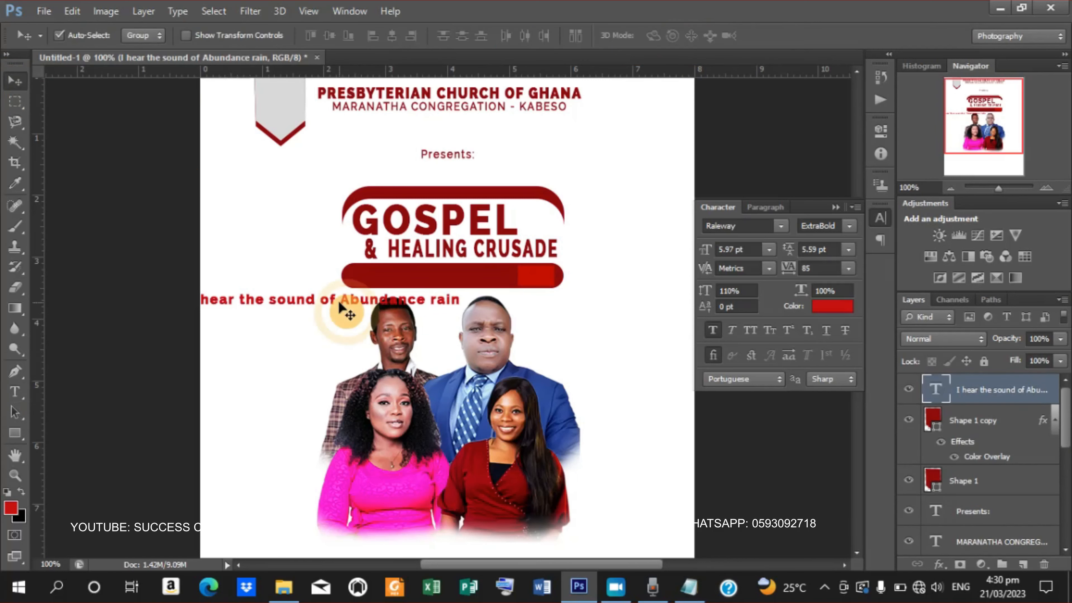
left_click_drag(341, 303, 468, 280)
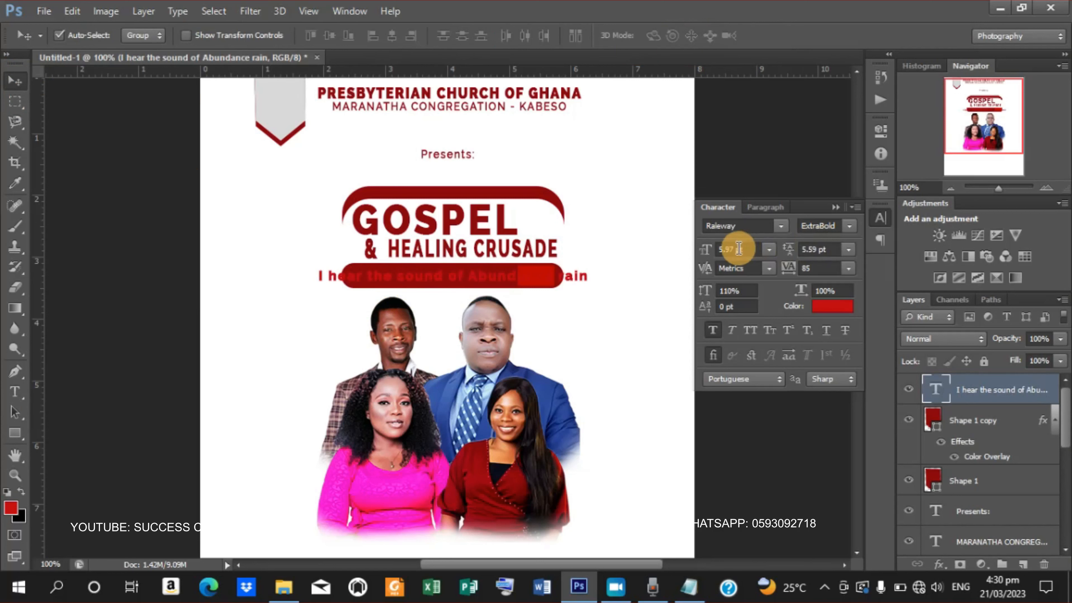
left_click_drag(739, 249, 709, 254)
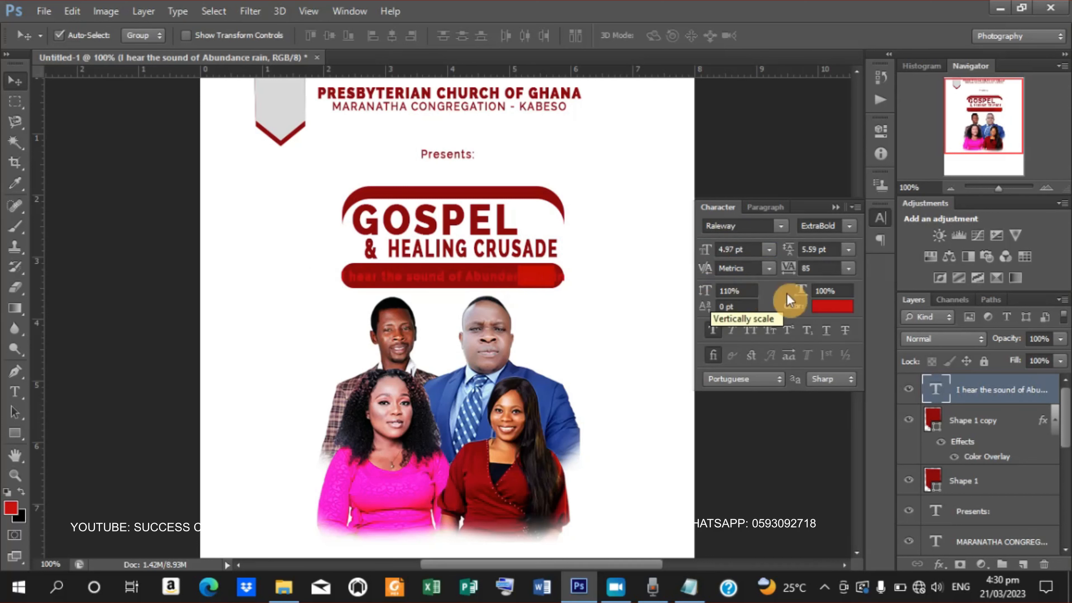
- Change the theme text's color to light gray e2dddd
left_click(833, 305)
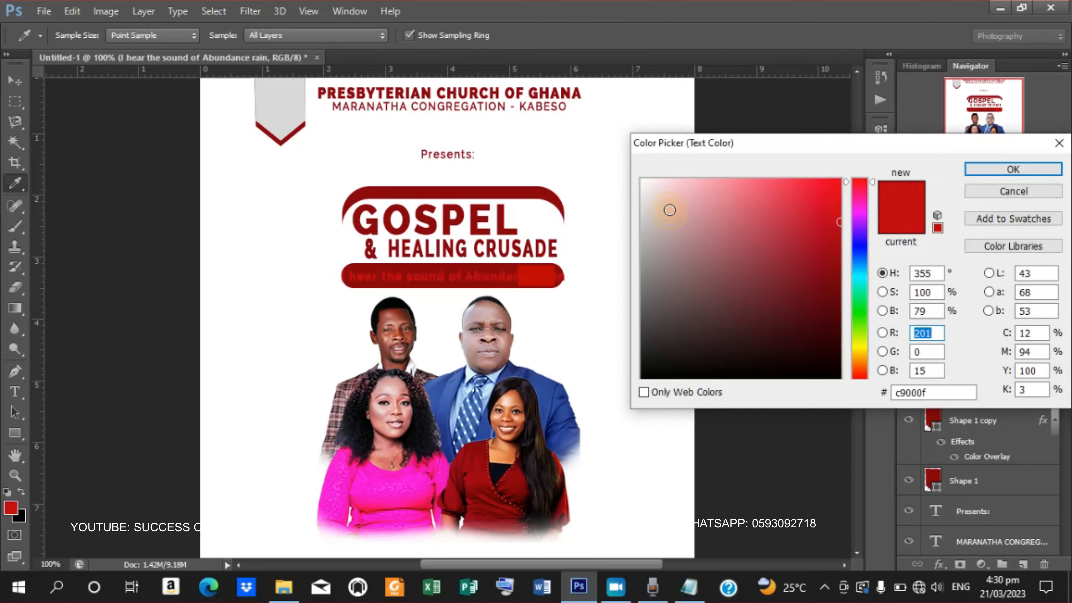
left_click(621, 163)
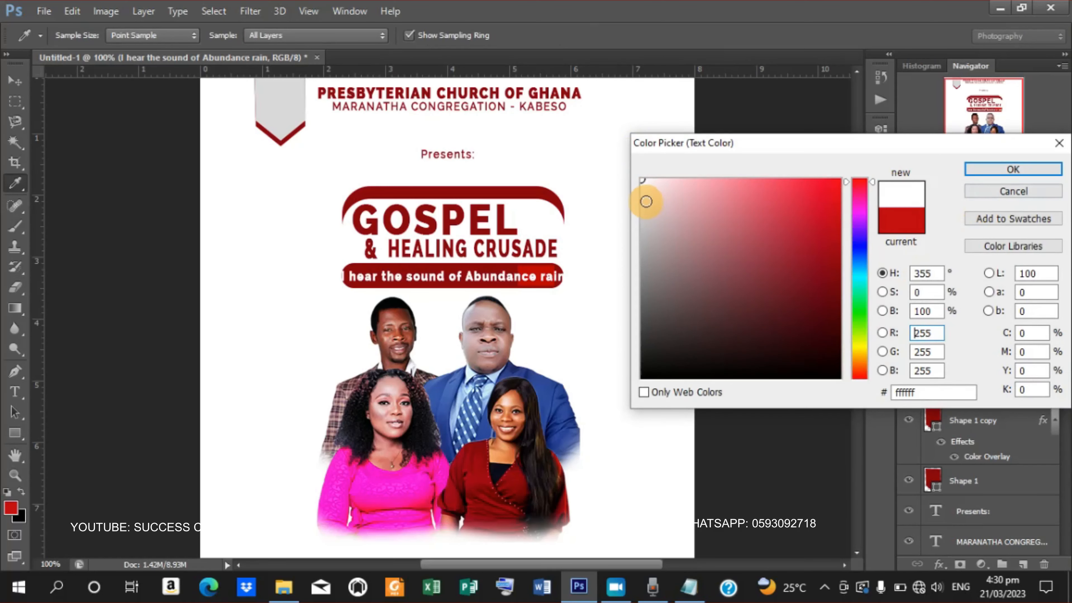
left_click(645, 202)
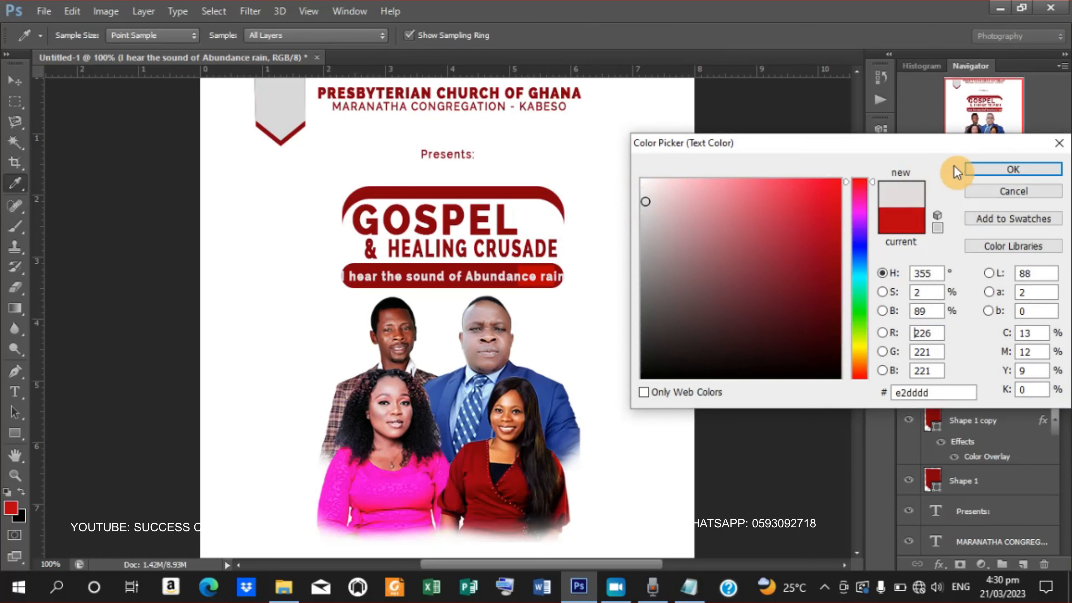
left_click(998, 172)
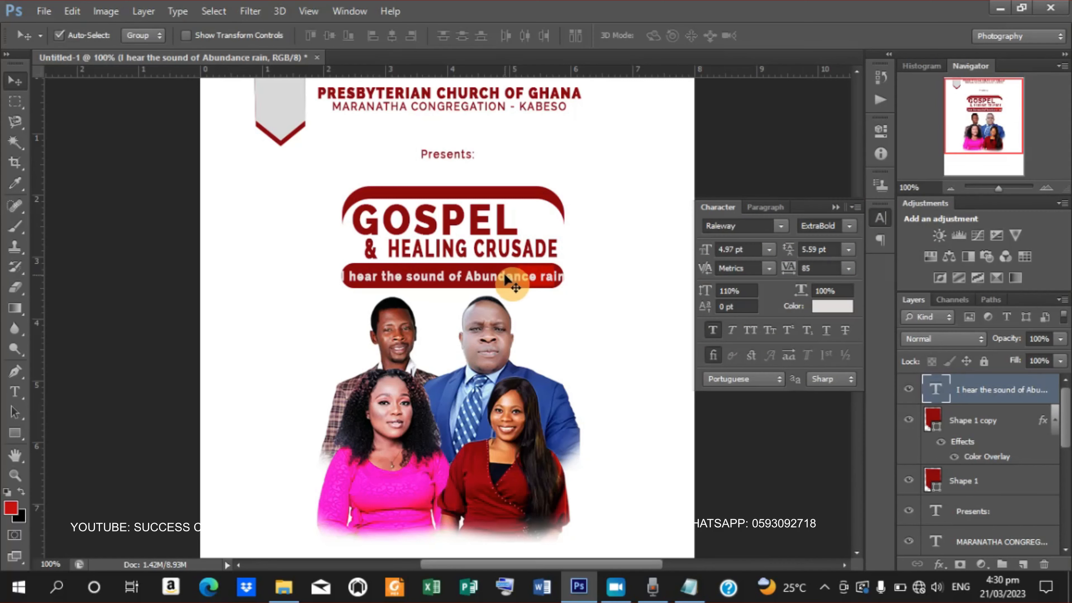
- Break the theme text on the rounded bar into two lines, starting the second line at "Abundance rain"
key("t")
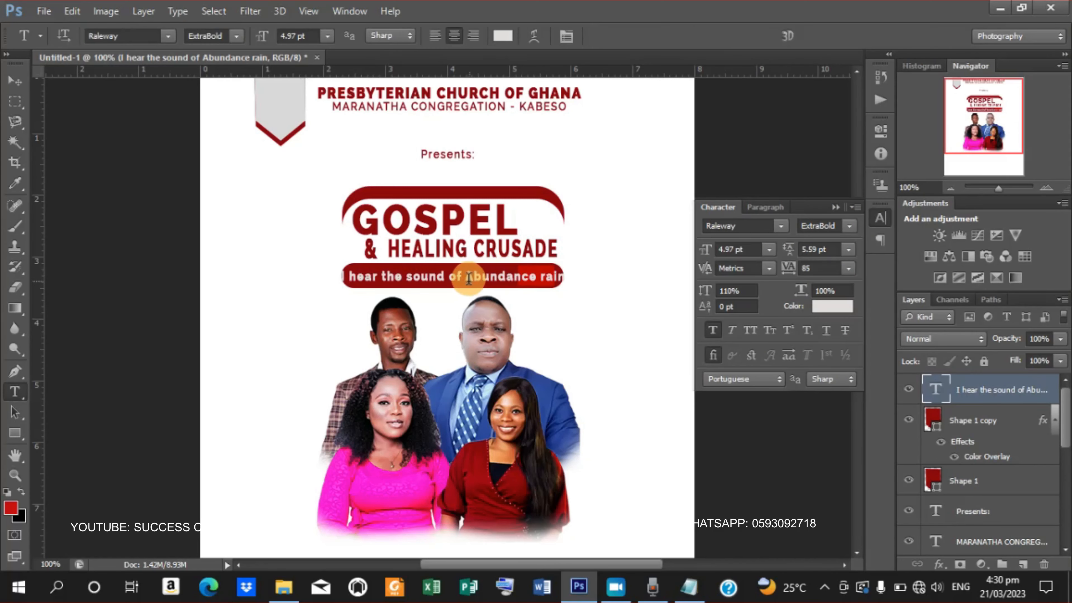
left_click(467, 278)
key("Return")
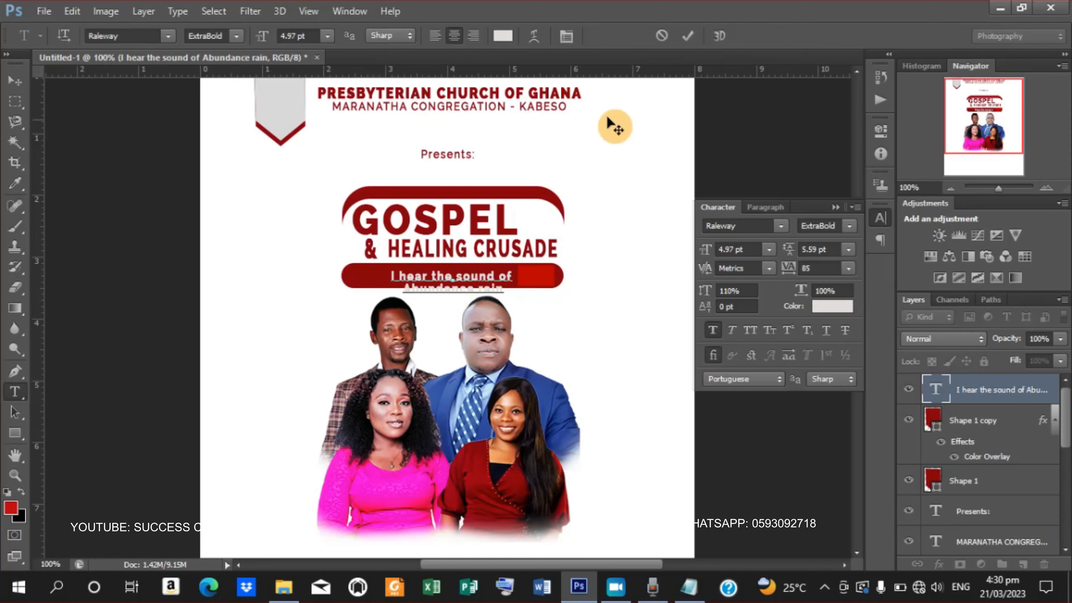
left_click(688, 36)
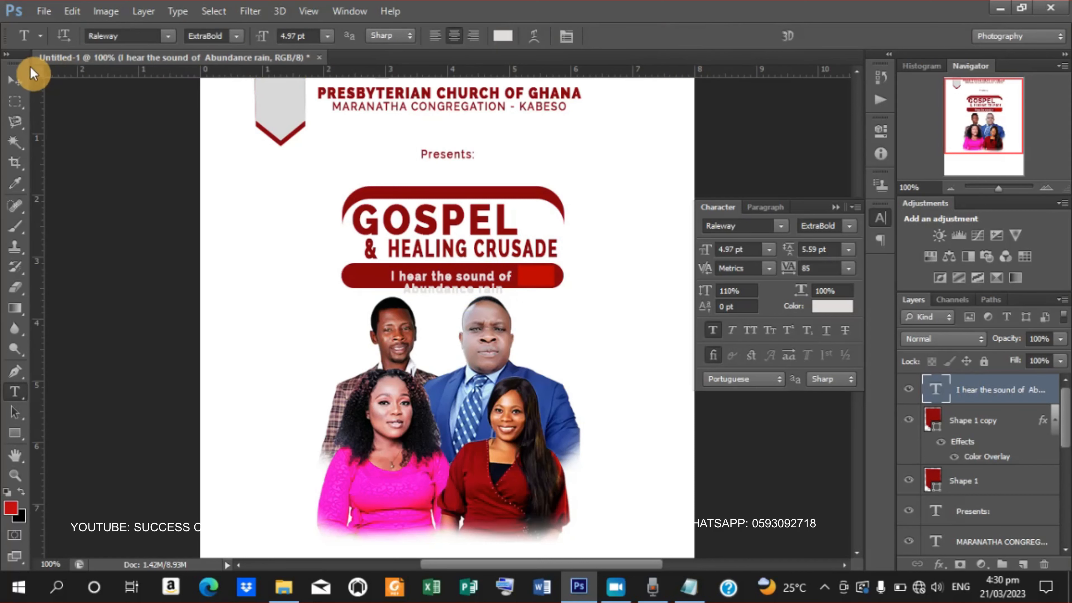
- Nudge the two-line theme text up until both lines sit inside the rounded bar
left_click(21, 83)
key("Up")
key("Up")
key("Up")
key("Up")
key("Up")
key("Up")
key("Up")
key("Up")
key("Up")
key("Up")
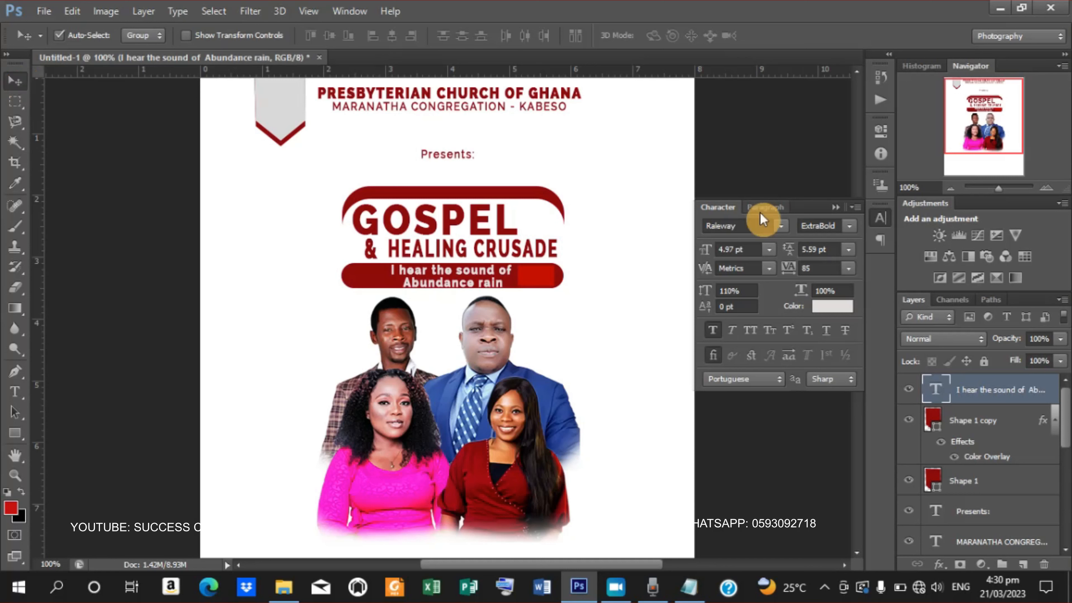
- Set the theme text's leading to 5 pt and nudge it down slightly on the bar
left_click(816, 249)
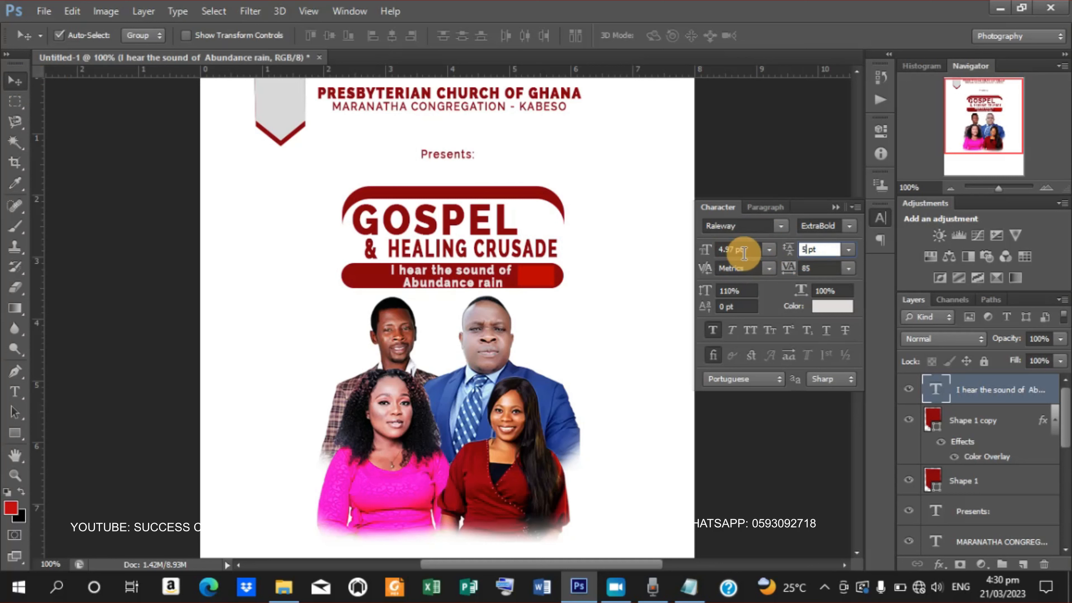
left_click(444, 284)
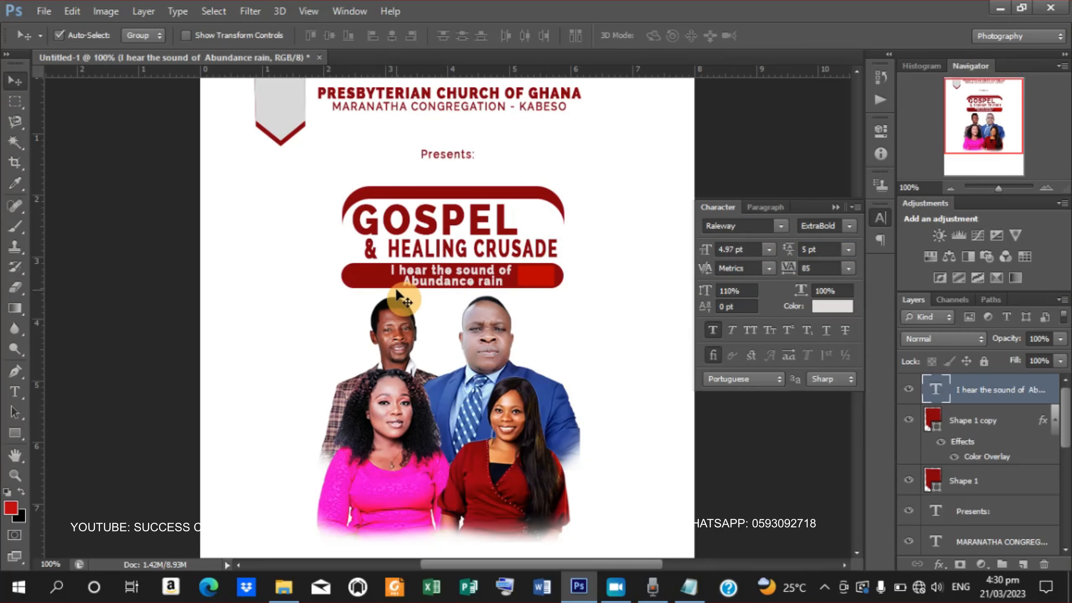
key("Down")
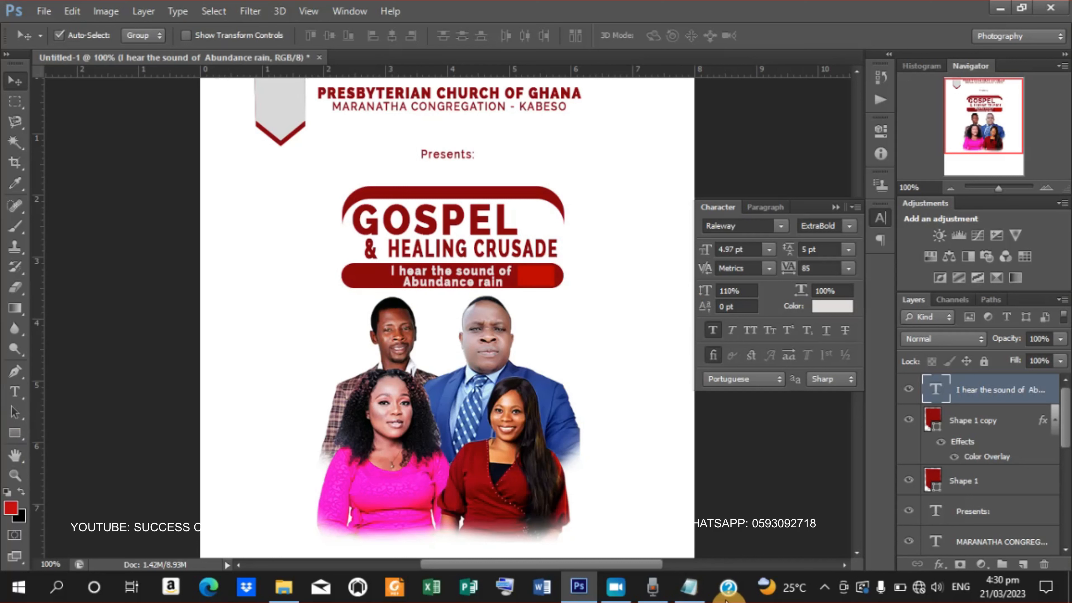
- Switch to Notepad, copy "1 kings" from the theme line, and minimize the notes
left_click(697, 596)
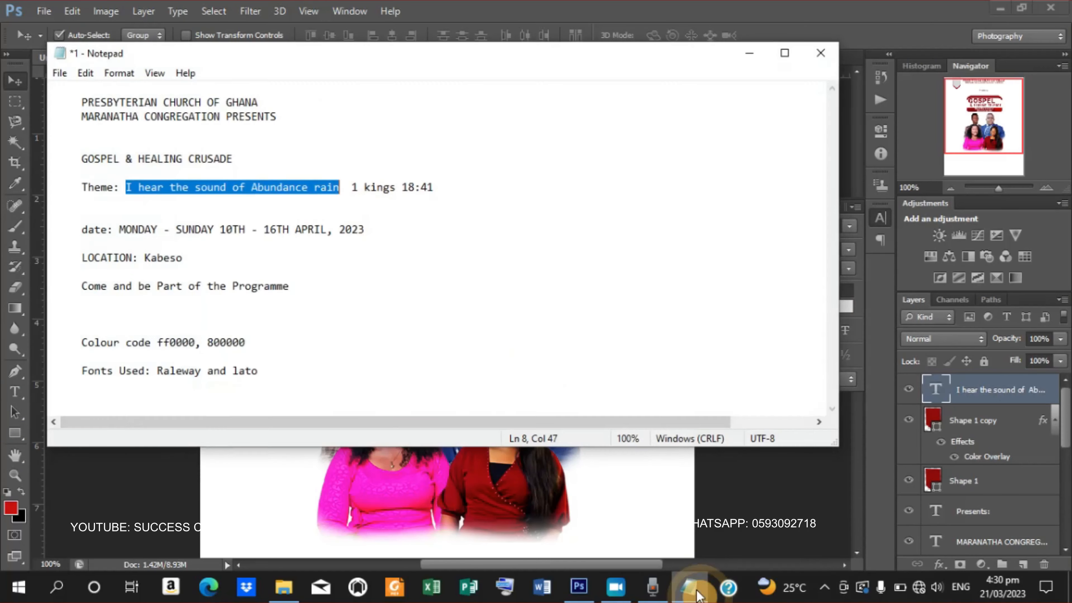
left_click(352, 186)
left_click_drag(352, 186, 390, 193)
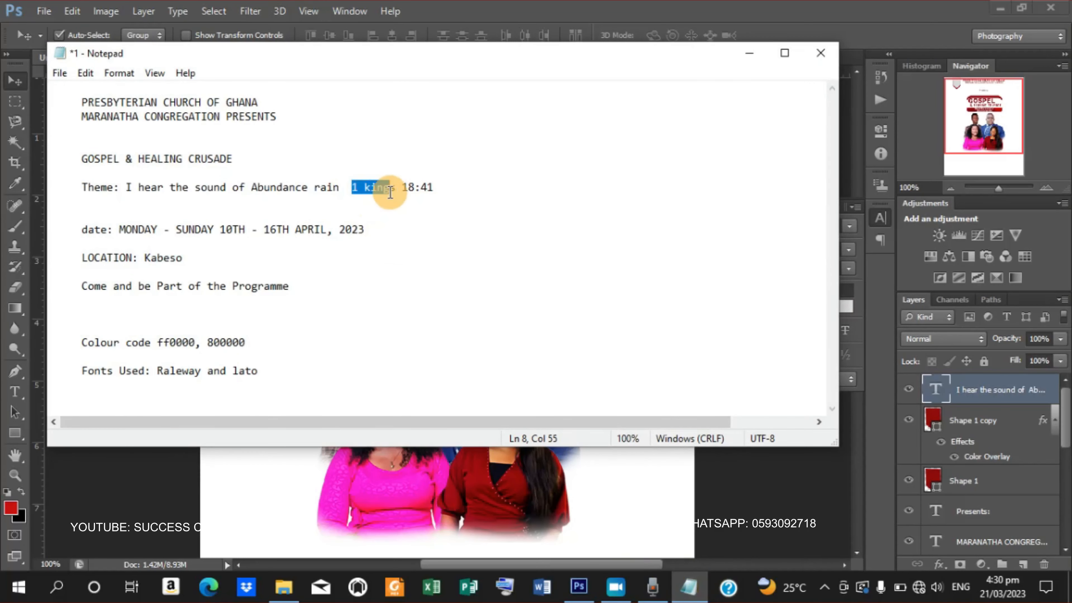
right_click(374, 186)
left_click(421, 235)
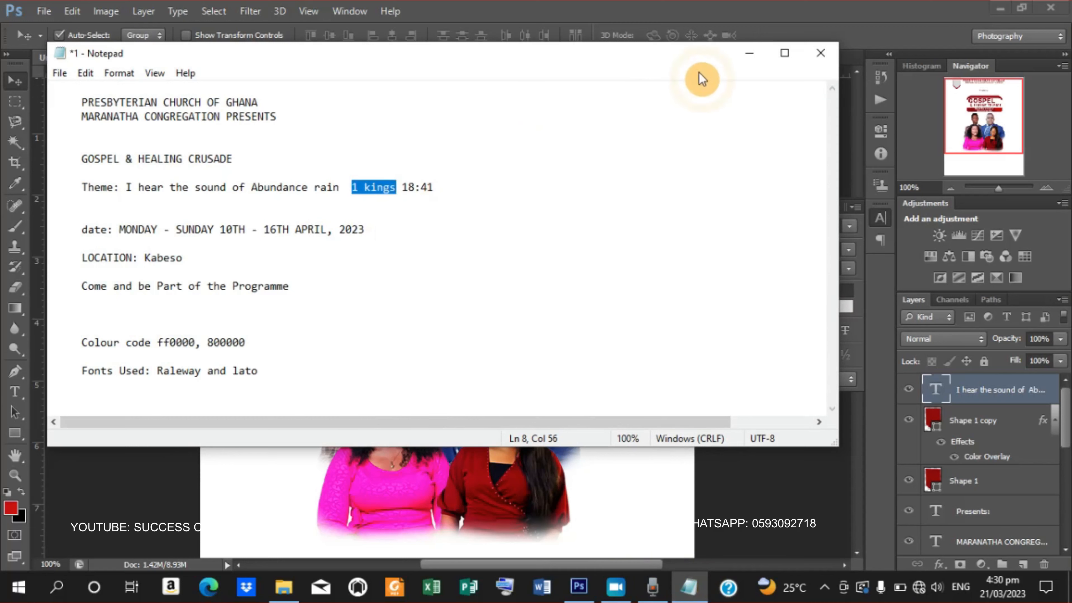
left_click(750, 53)
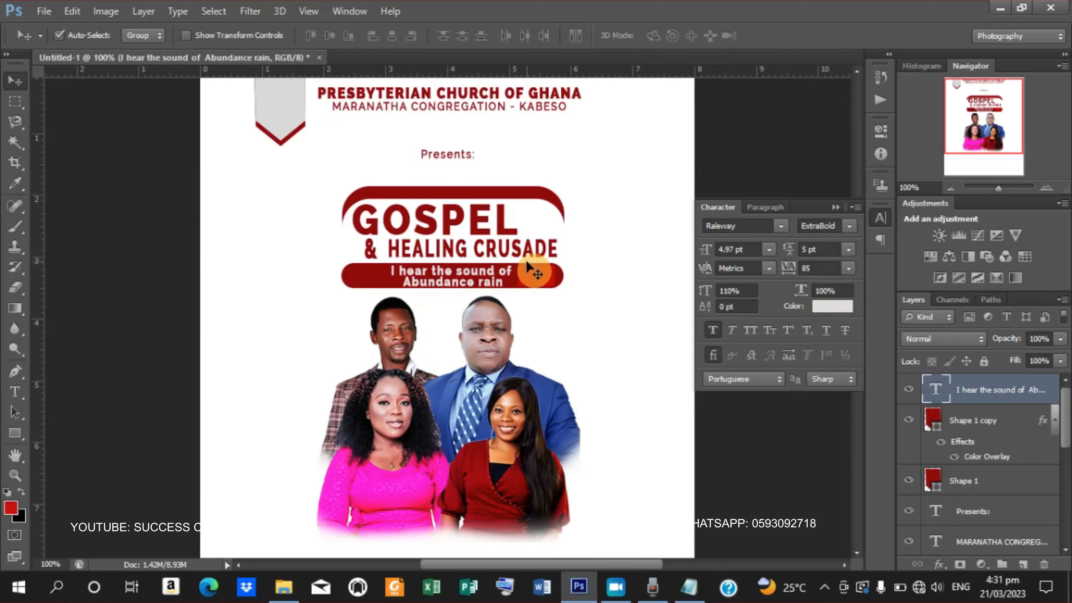
- Paste the copied "1 kings" as a new text layer just below the bright red box on the bar
left_click(15, 432)
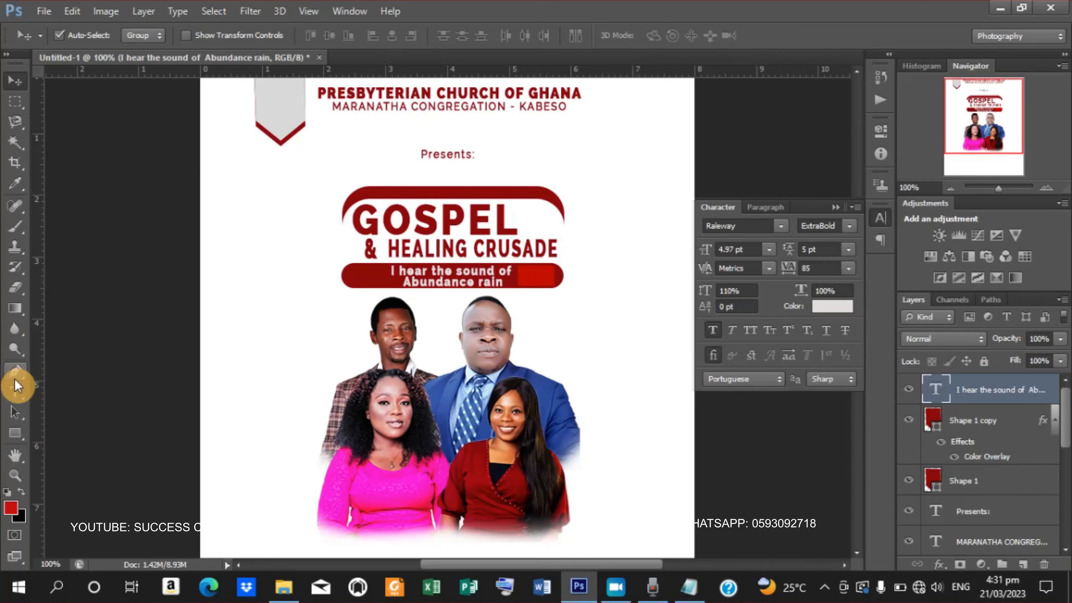
left_click(17, 397)
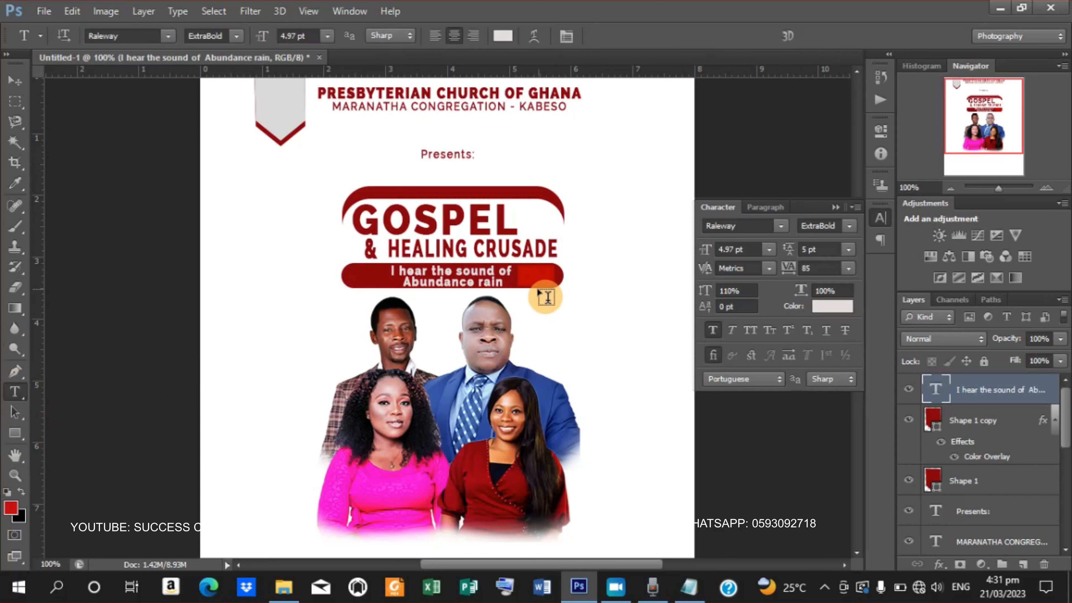
left_click(532, 298)
right_click(531, 297)
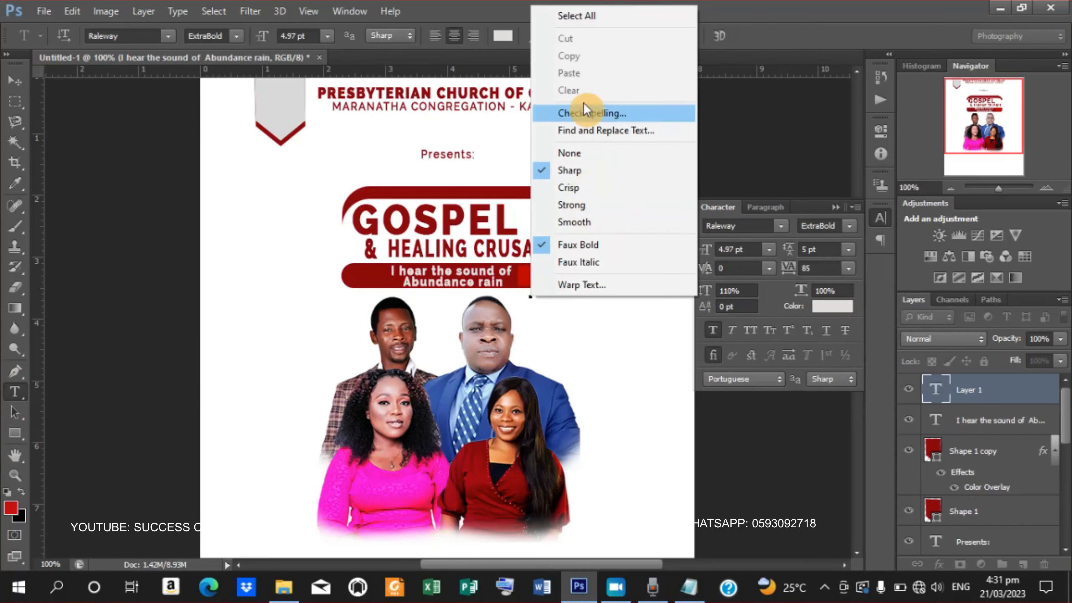
right_click(533, 302)
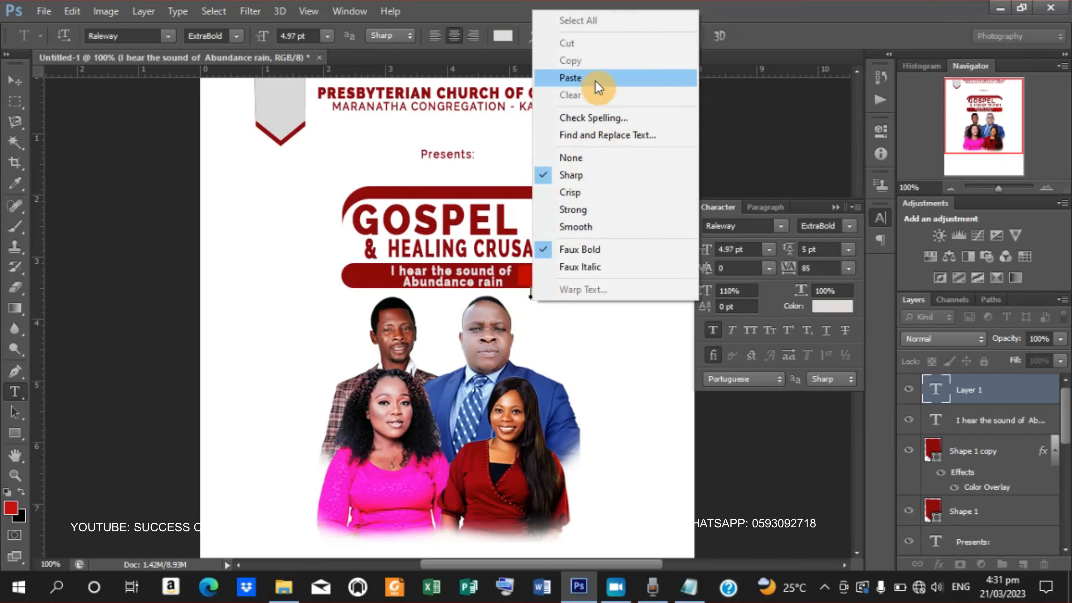
left_click(590, 76)
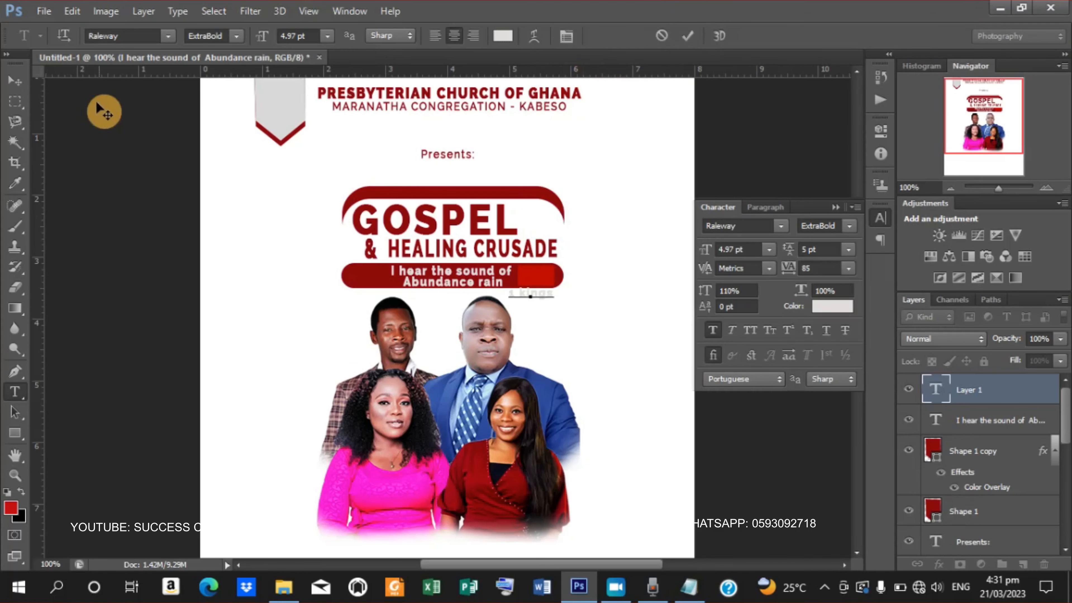
left_click(15, 81)
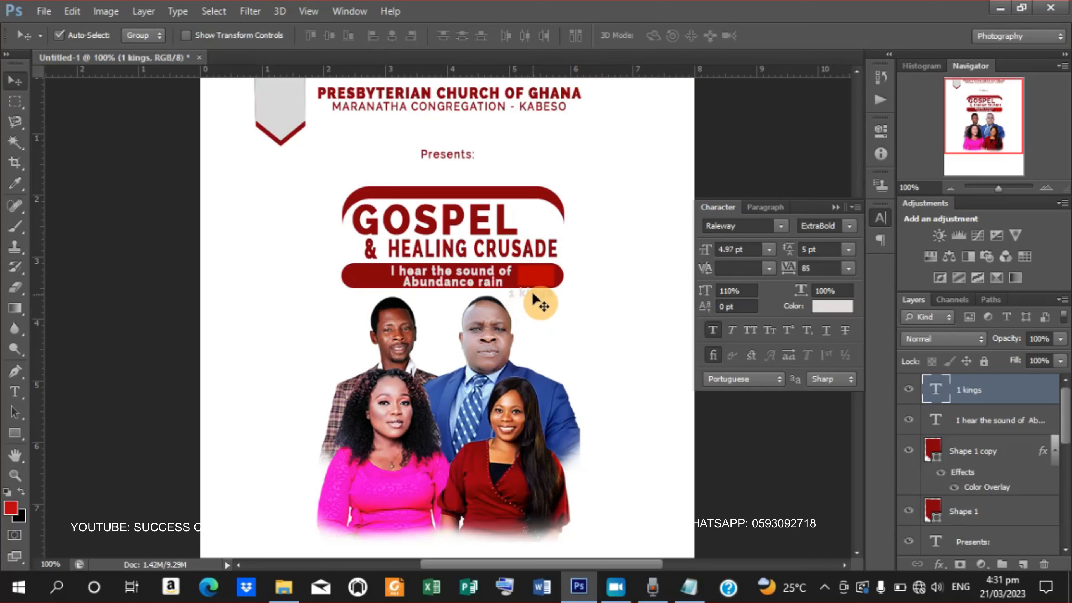
- Move the "1 kings" text onto the bright red box and scale it down to about 73% to fit
left_click_drag(534, 293, 540, 277)
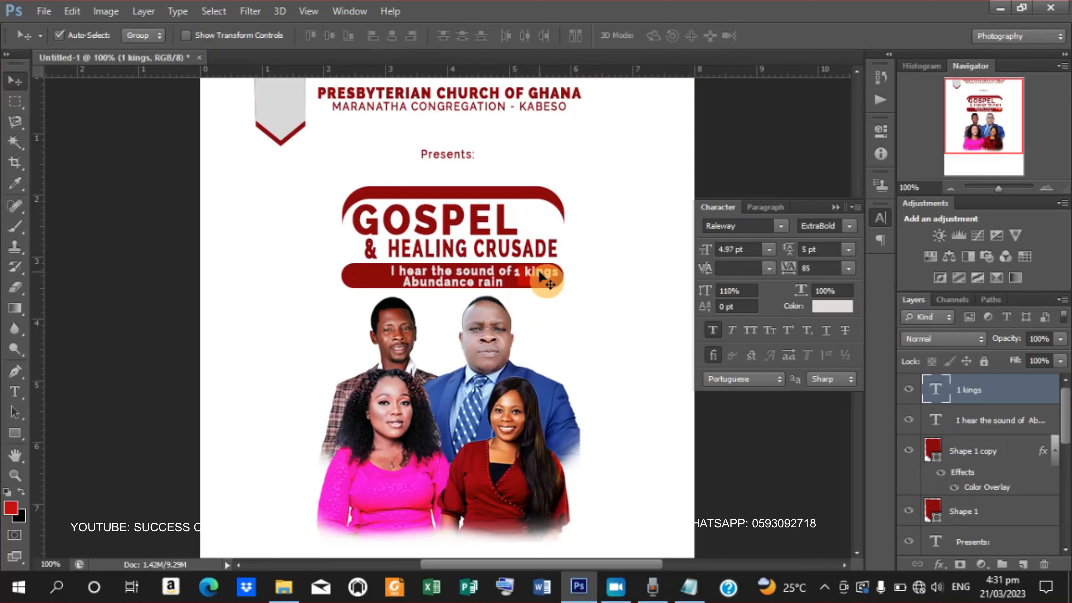
left_click(186, 36)
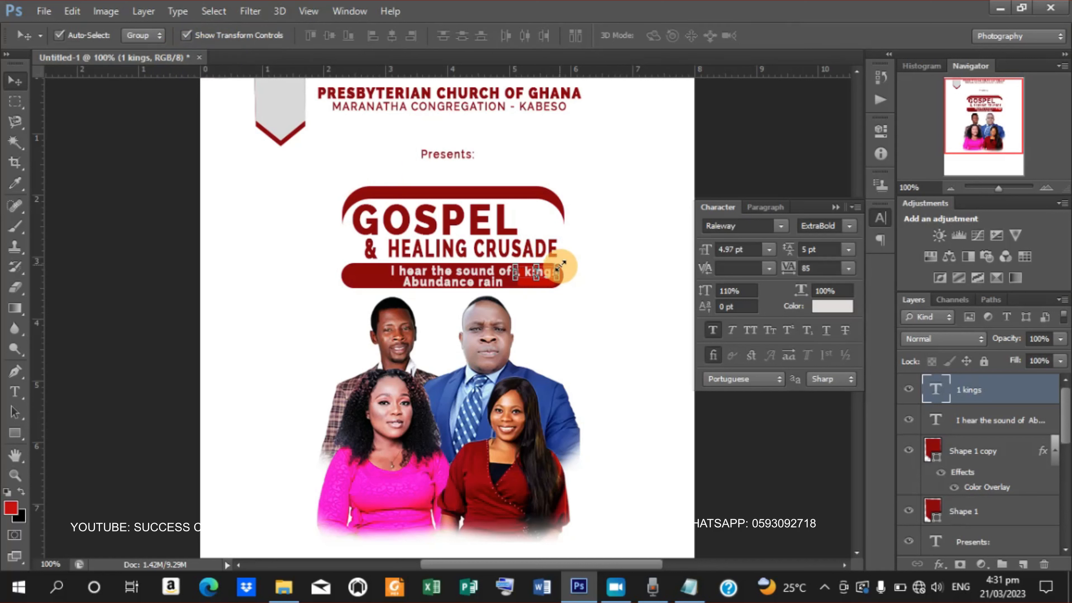
left_click_drag(561, 264, 552, 270)
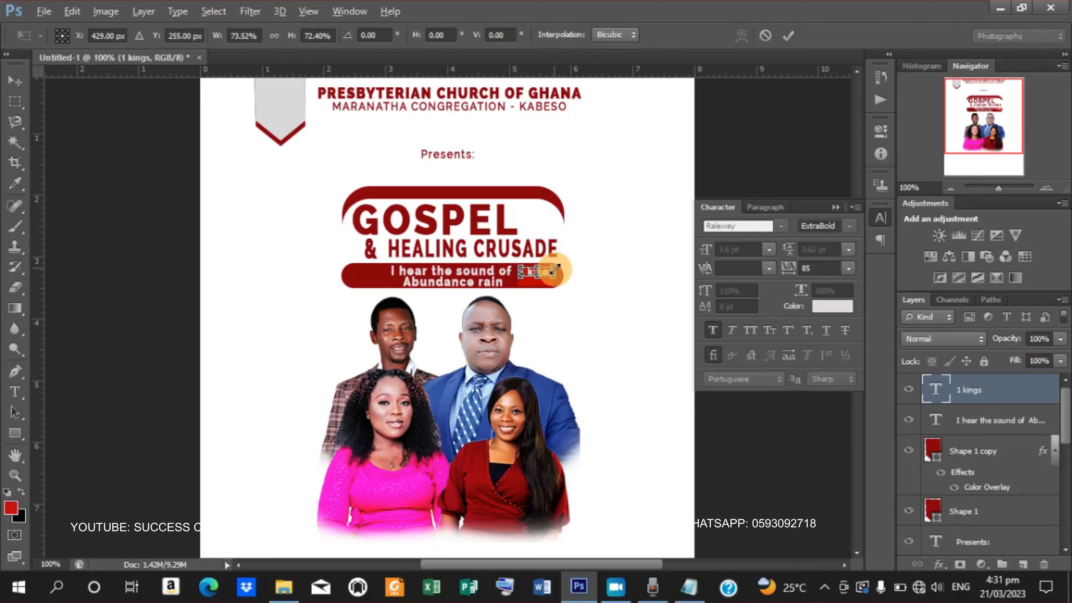
left_click(783, 45)
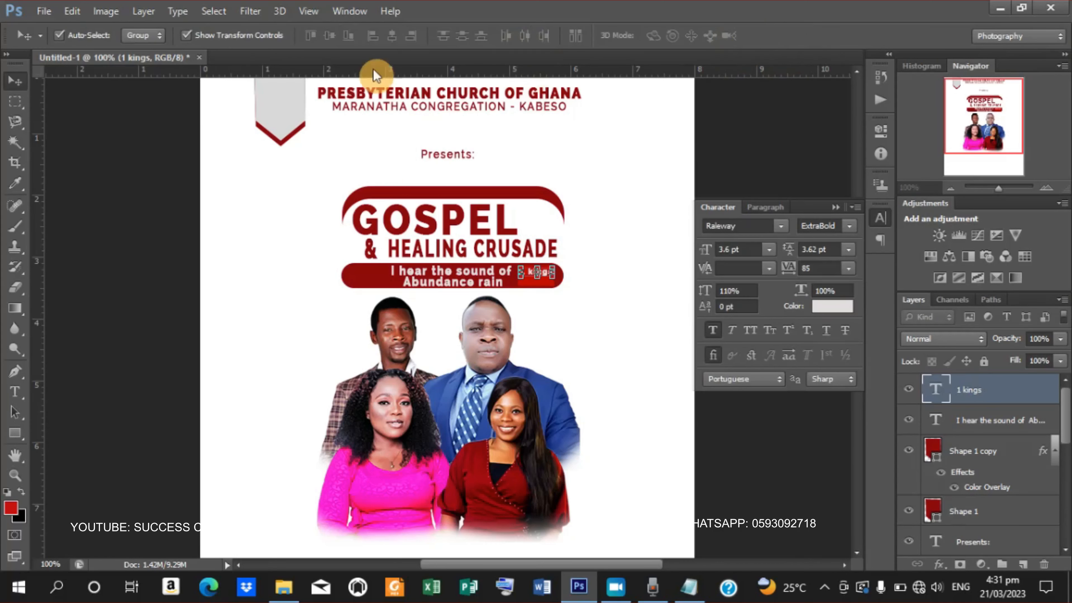
left_click(186, 35)
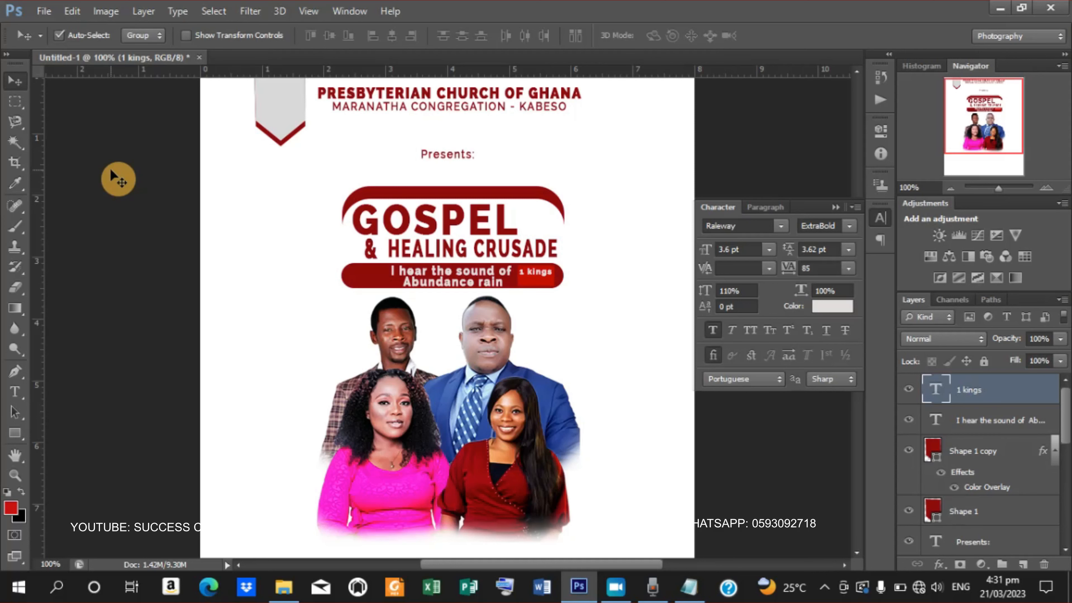
- Duplicate the "1 kings" text layer and move the copy down to form a second line in the red box
key("ctrl+plus")
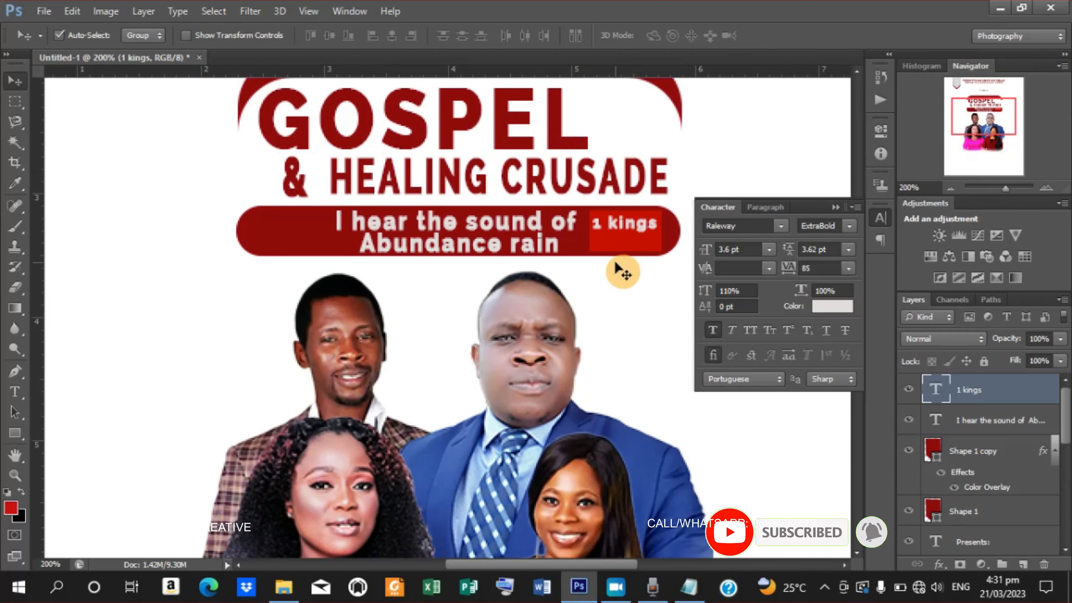
key("ctrl+j")
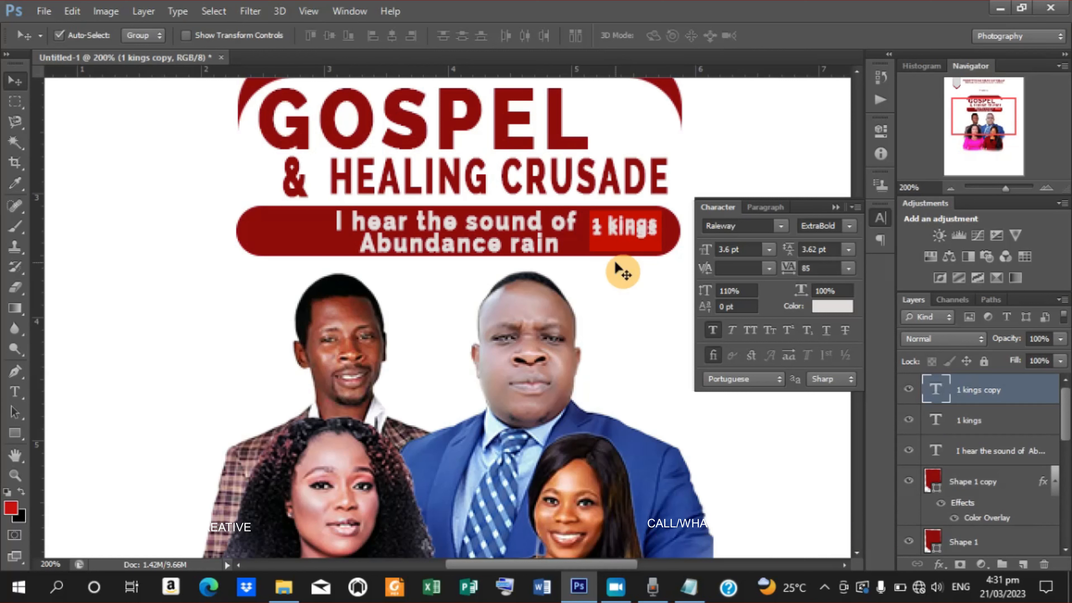
key("Down")
key("Down")
key("Down")
key("Down")
key("Down")
key("Down")
key("Down")
key("Down")
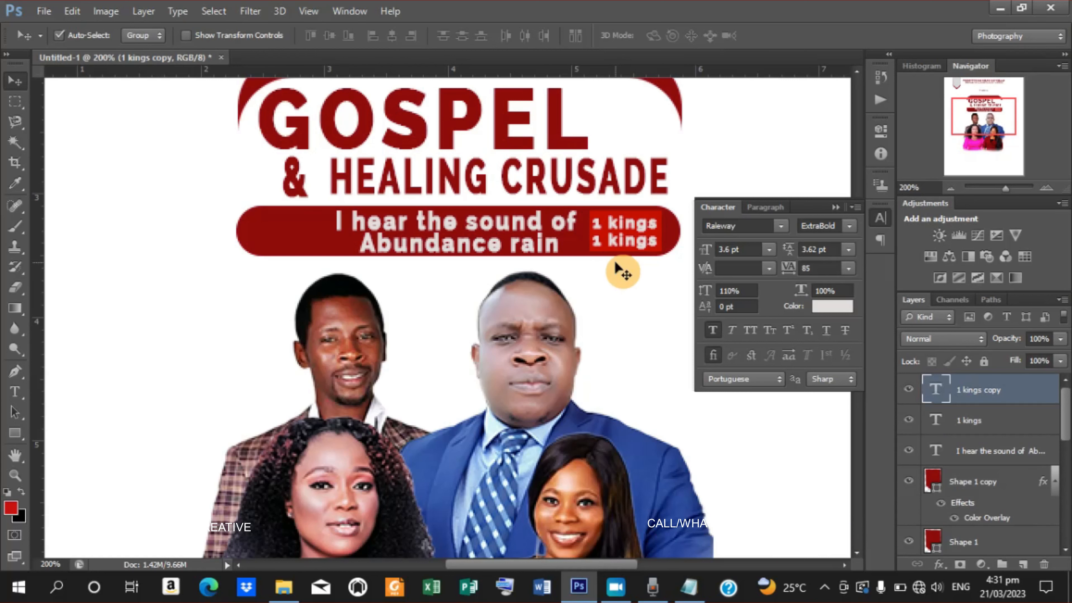
- Switch to Notepad, copy the verse number "18:41" from the theme line, and minimize the notes
left_click(689, 587)
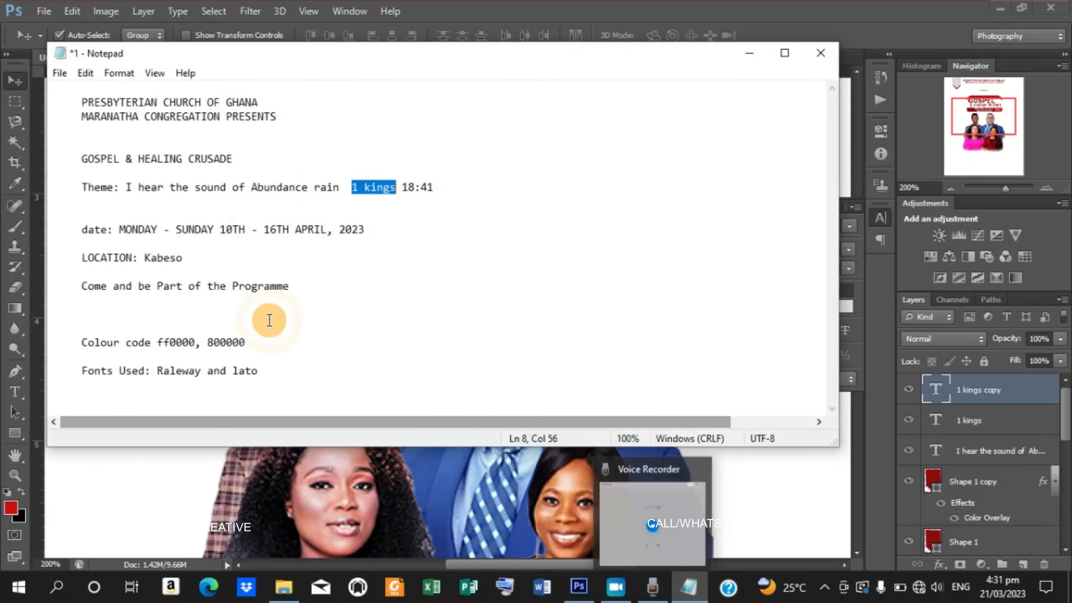
left_click_drag(402, 187, 439, 188)
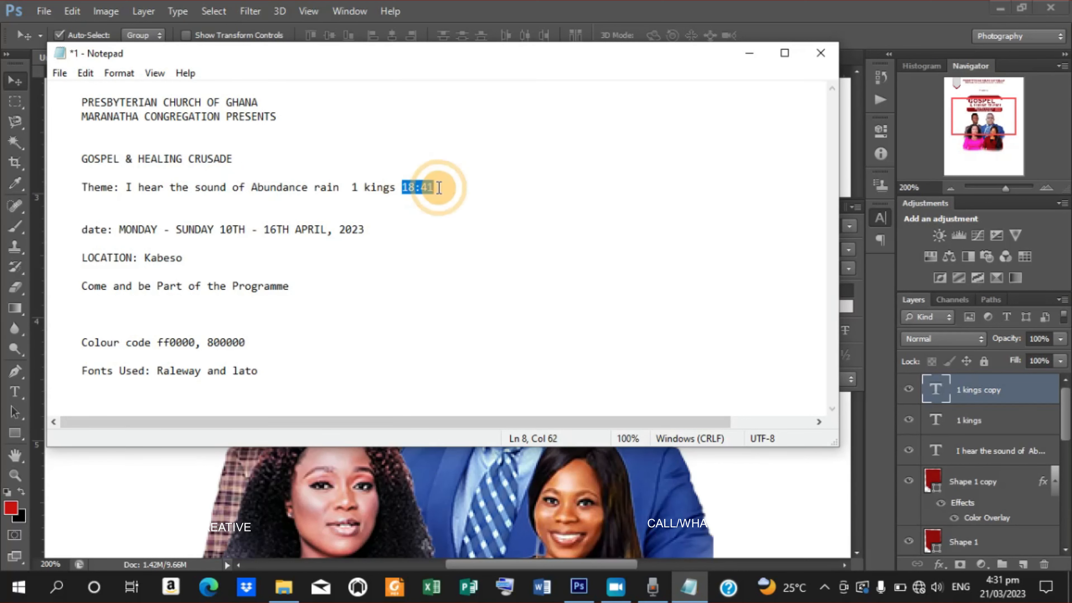
right_click(428, 187)
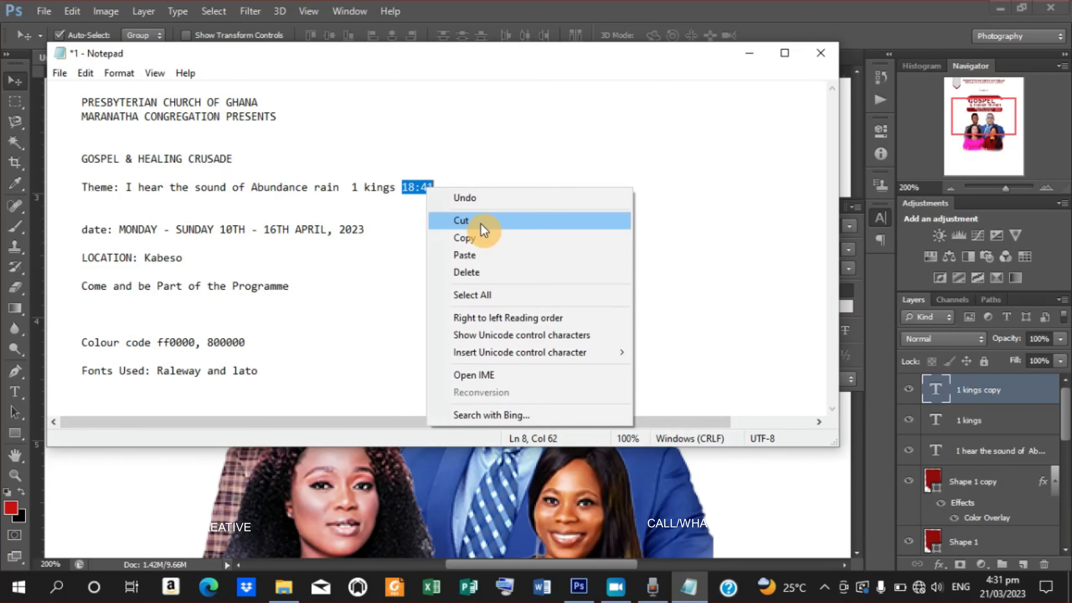
left_click(484, 238)
left_click(756, 53)
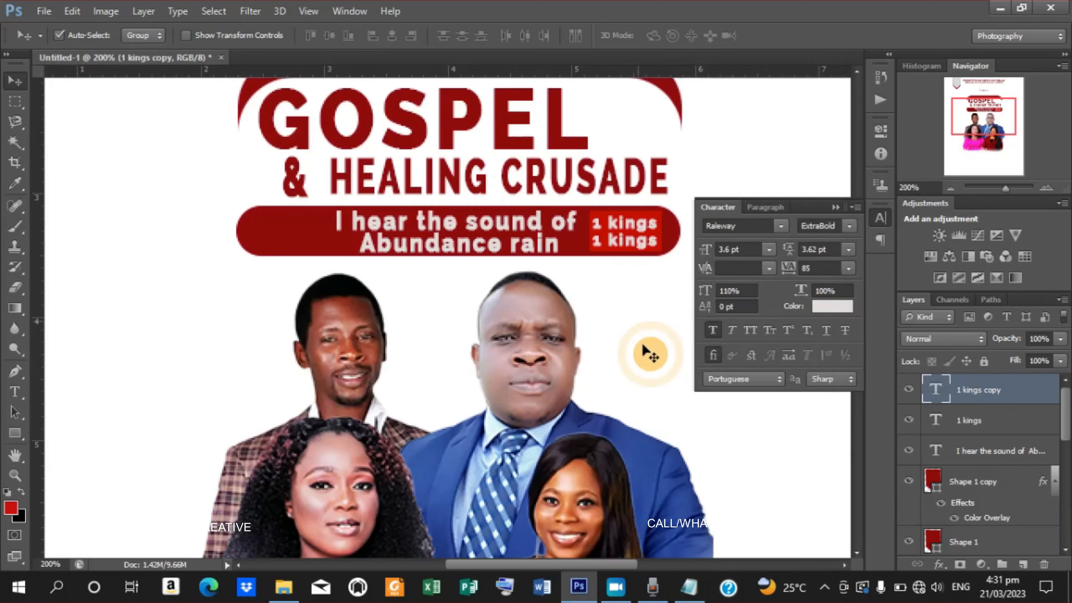
- Replace the duplicated lower "1 kings" text in the red box with the copied "18:41"
key("t")
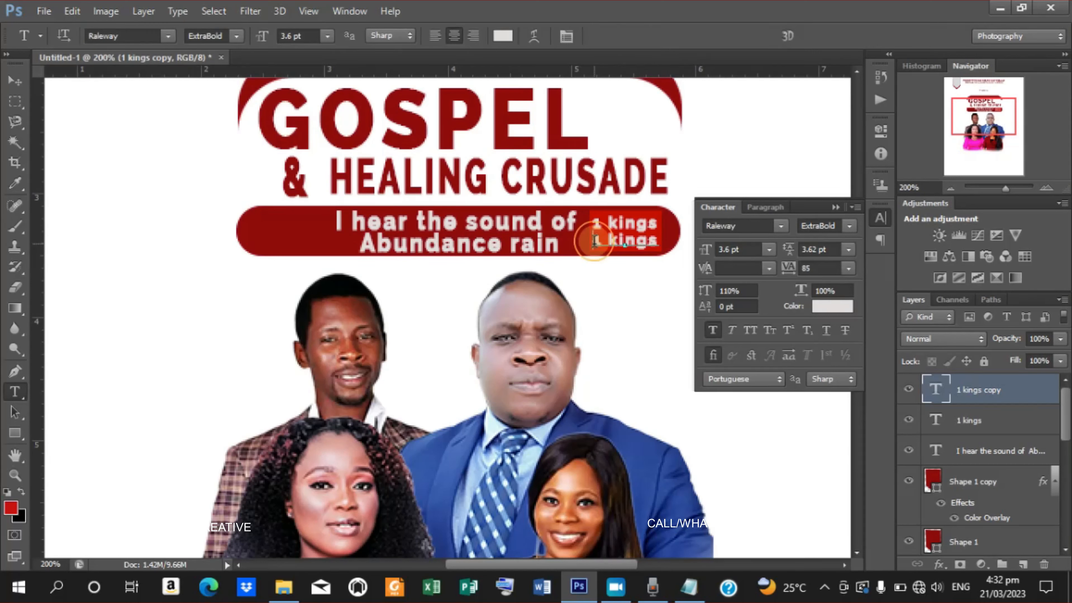
left_click_drag(595, 240, 658, 241)
right_click(641, 253)
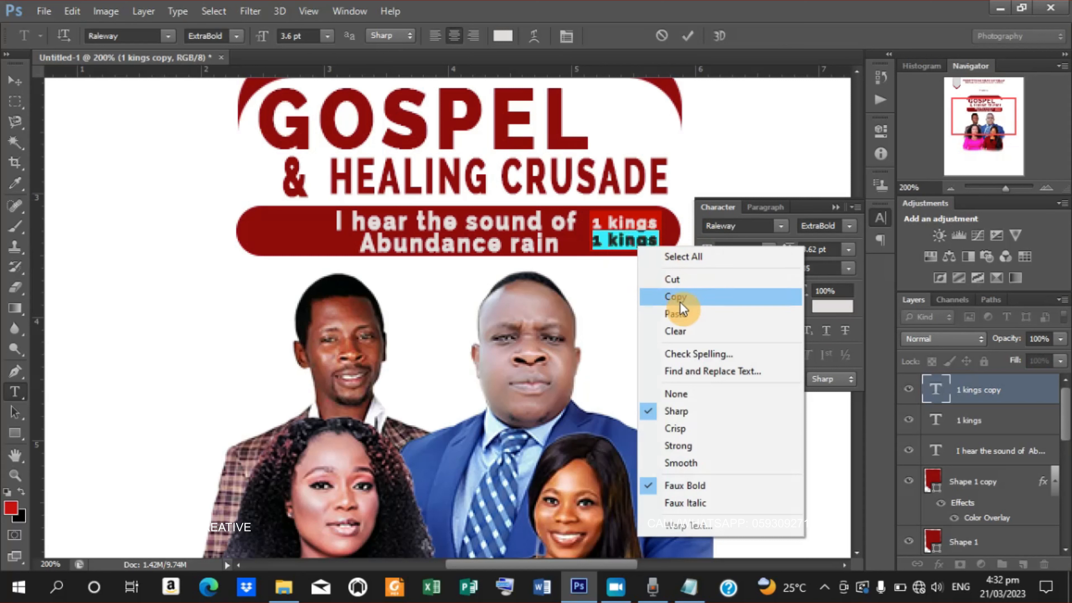
left_click(677, 314)
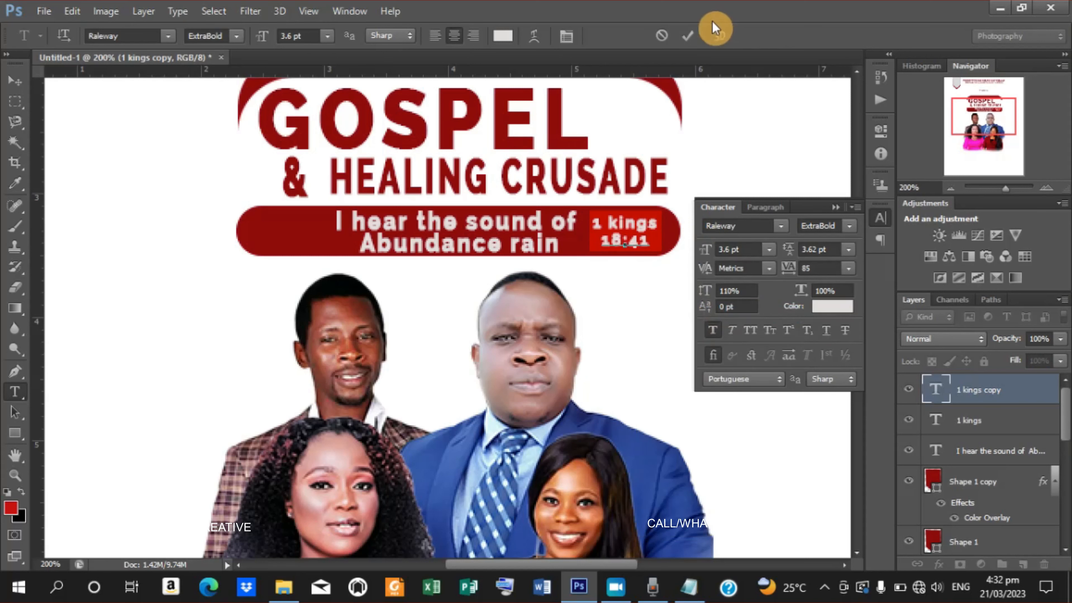
left_click(689, 36)
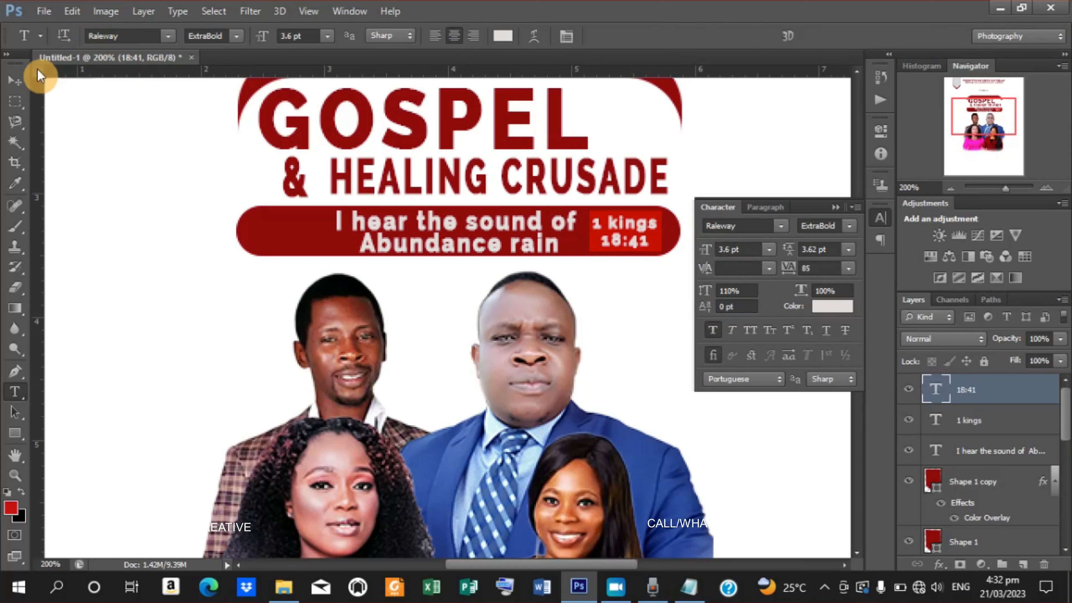
left_click(21, 82)
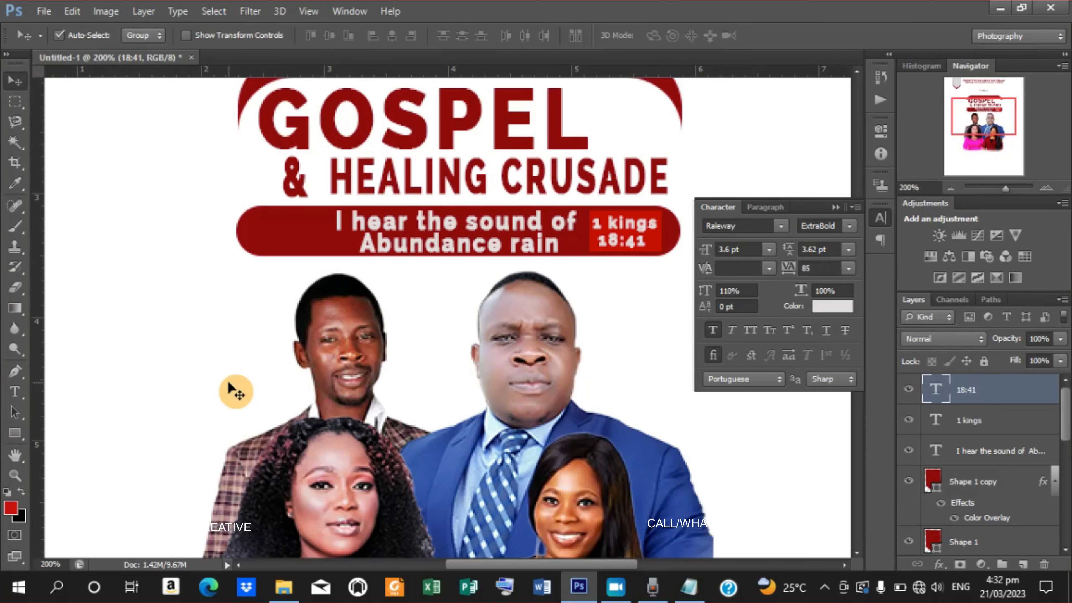
key("ctrl+minus")
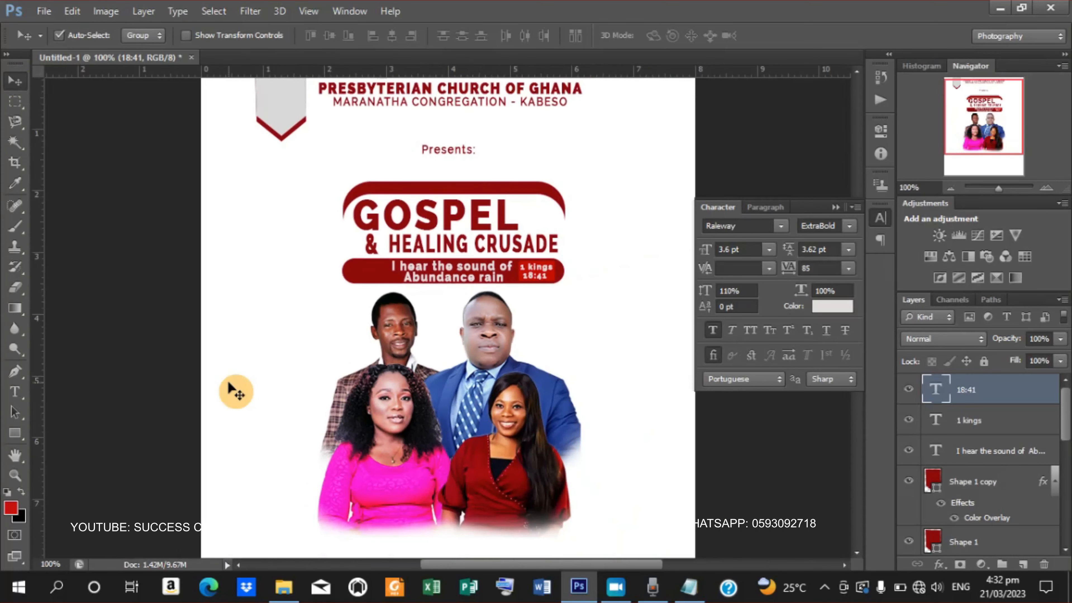
- Switch to Notepad, copy the word "Theme" from the theme line, and minimize the notes
key("ctrl+minus")
key("ctrl+plus")
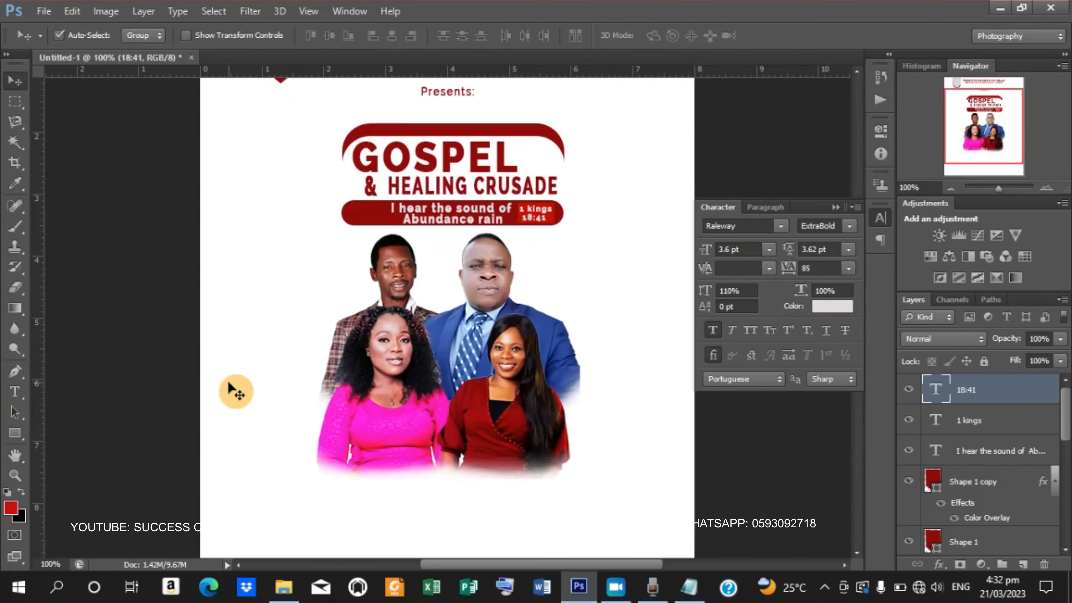
key("ctrl+plus")
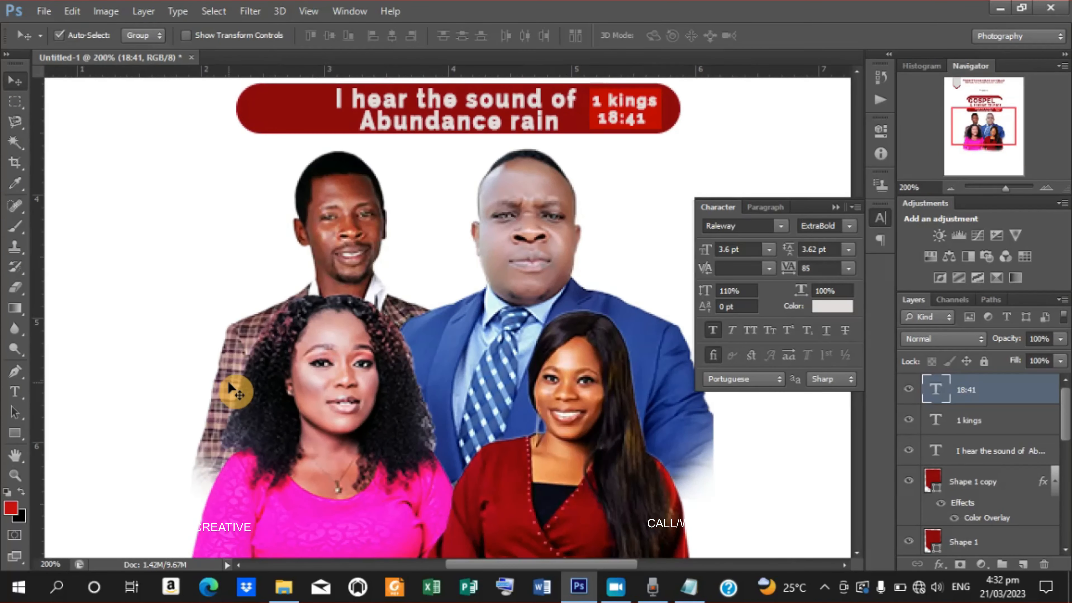
left_click(858, 71)
scroll(857, 71, "up", 3)
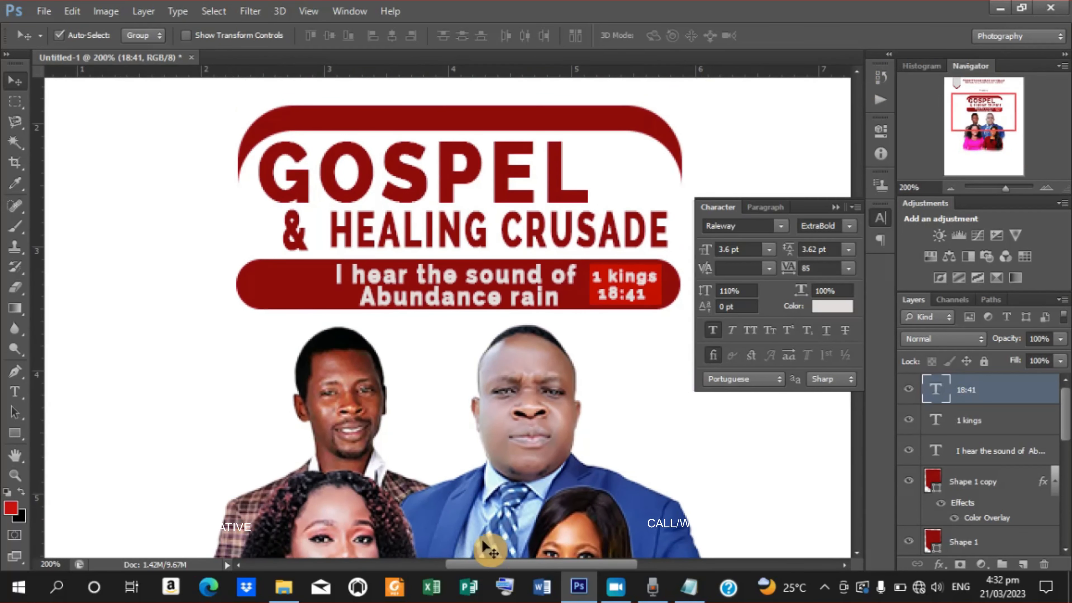
left_click(687, 589)
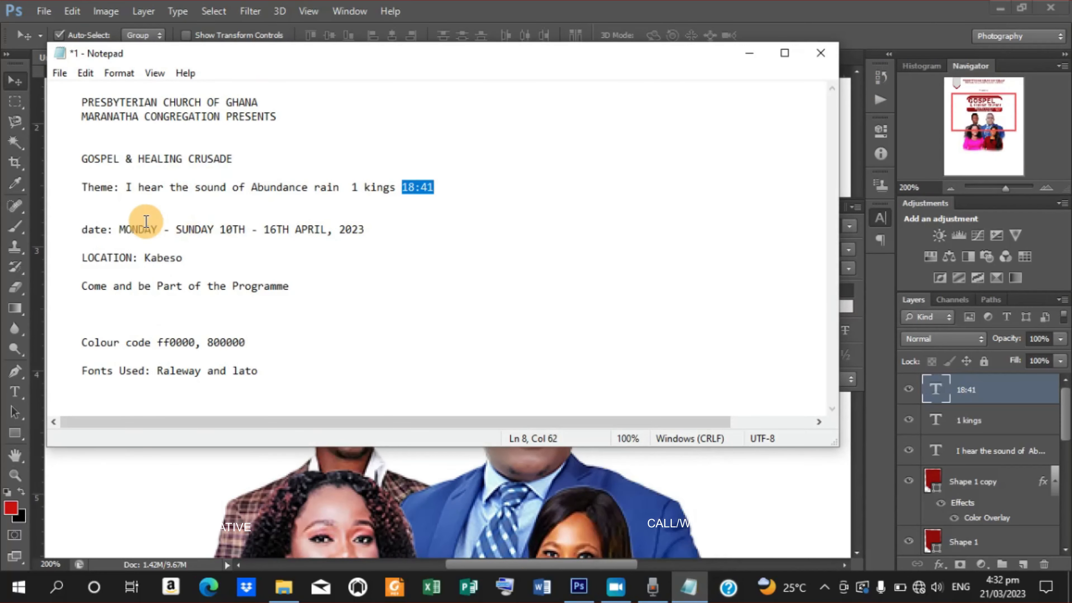
left_click_drag(93, 187, 109, 189)
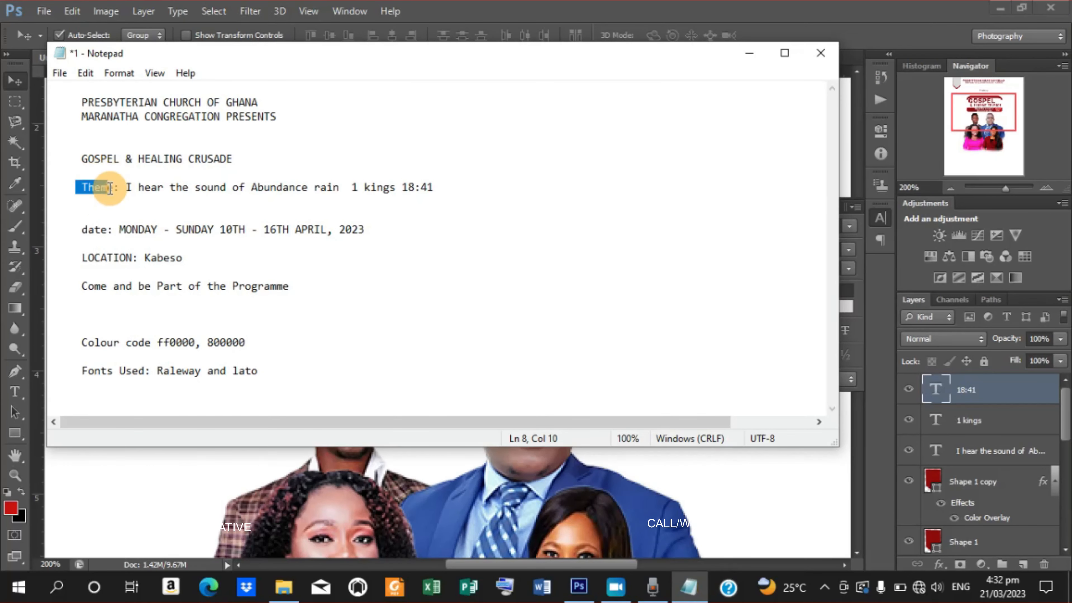
right_click(105, 188)
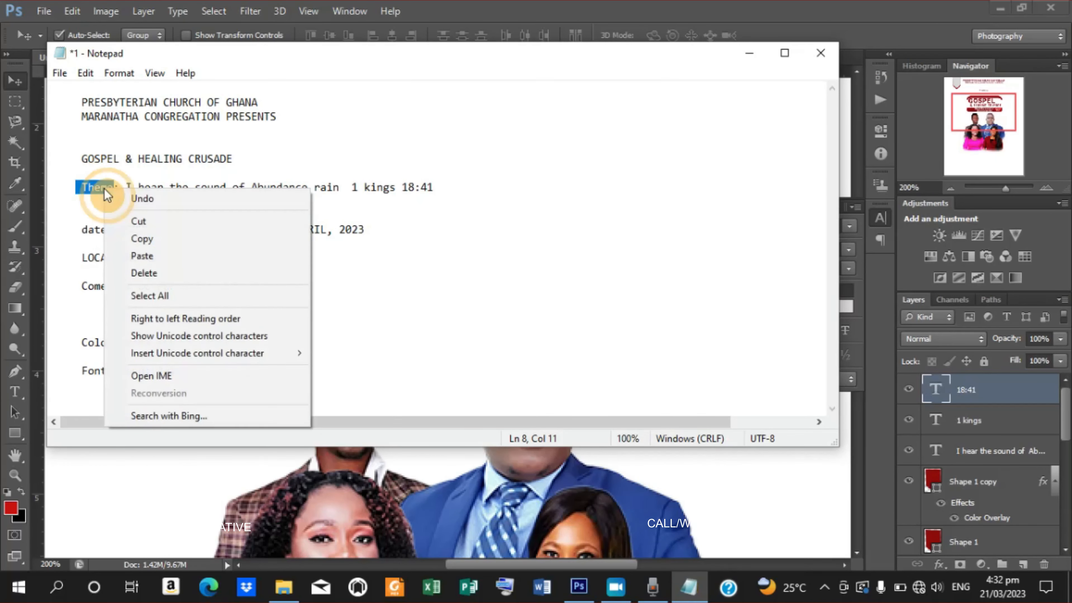
left_click(152, 233)
left_click(750, 53)
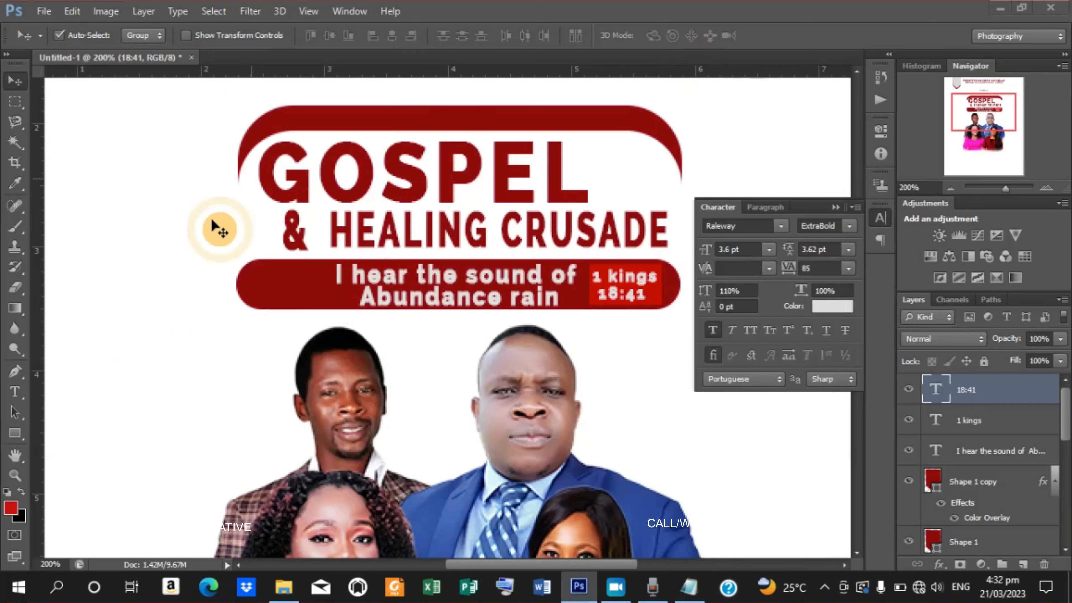
- Add a new text layer with the copied word "Theme" at the left end of the dark red bar
left_click(16, 392)
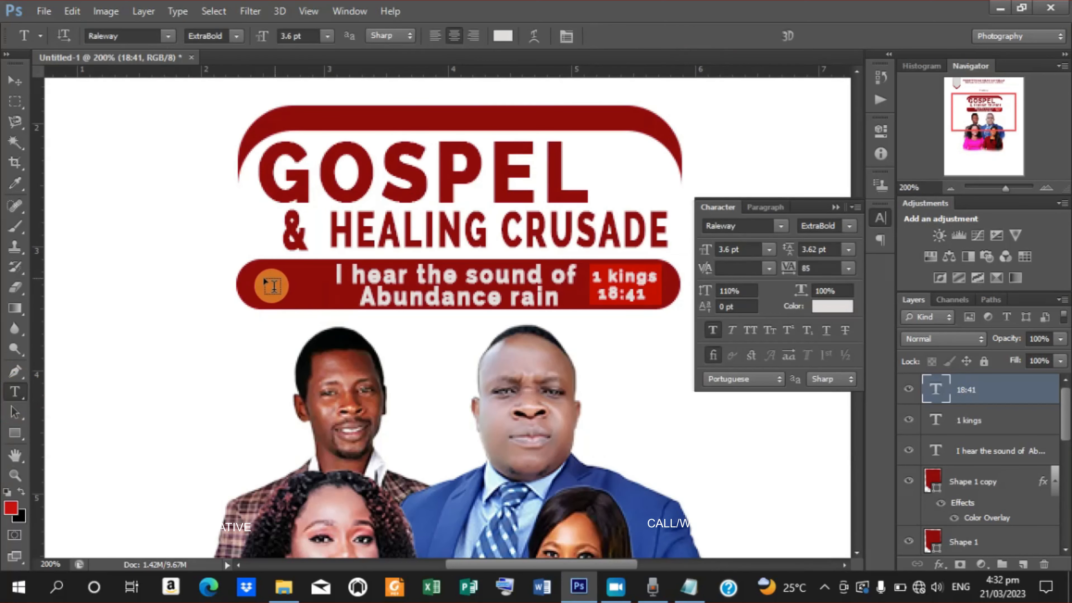
left_click(254, 283)
right_click(253, 283)
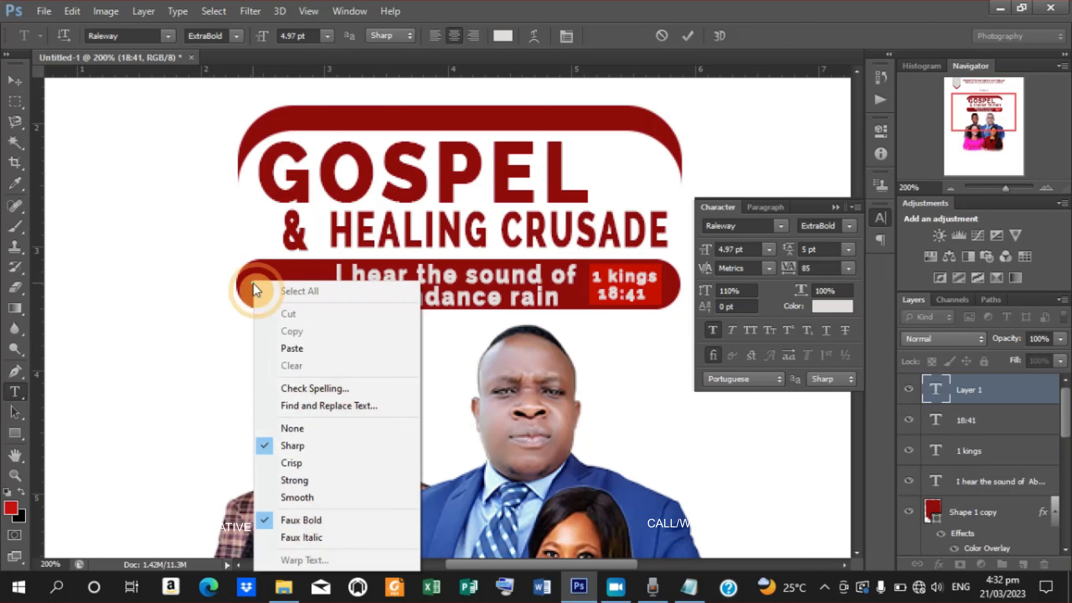
left_click(302, 349)
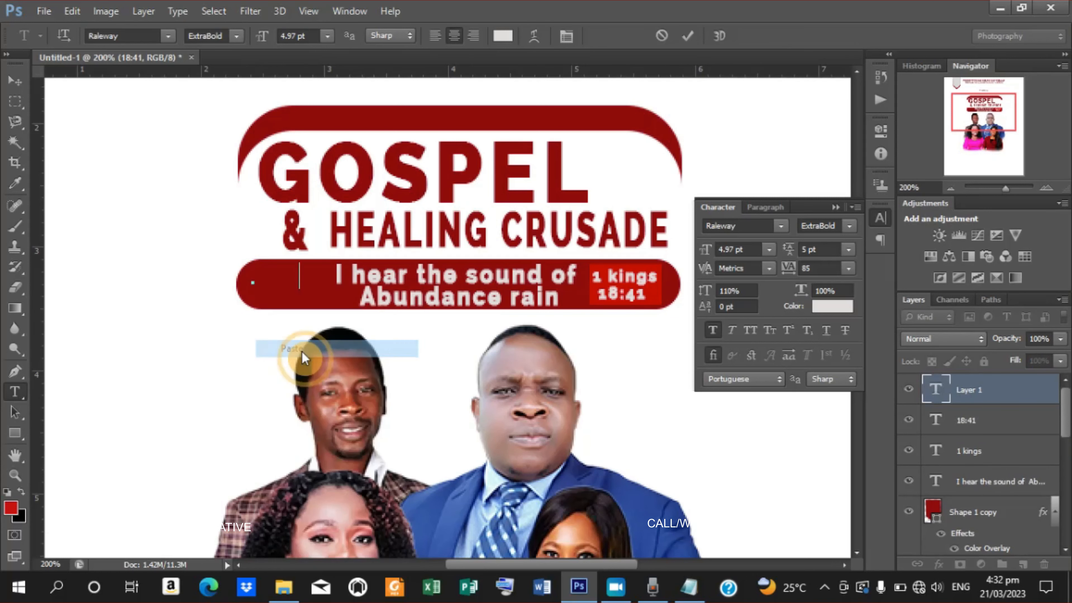
left_click(688, 35)
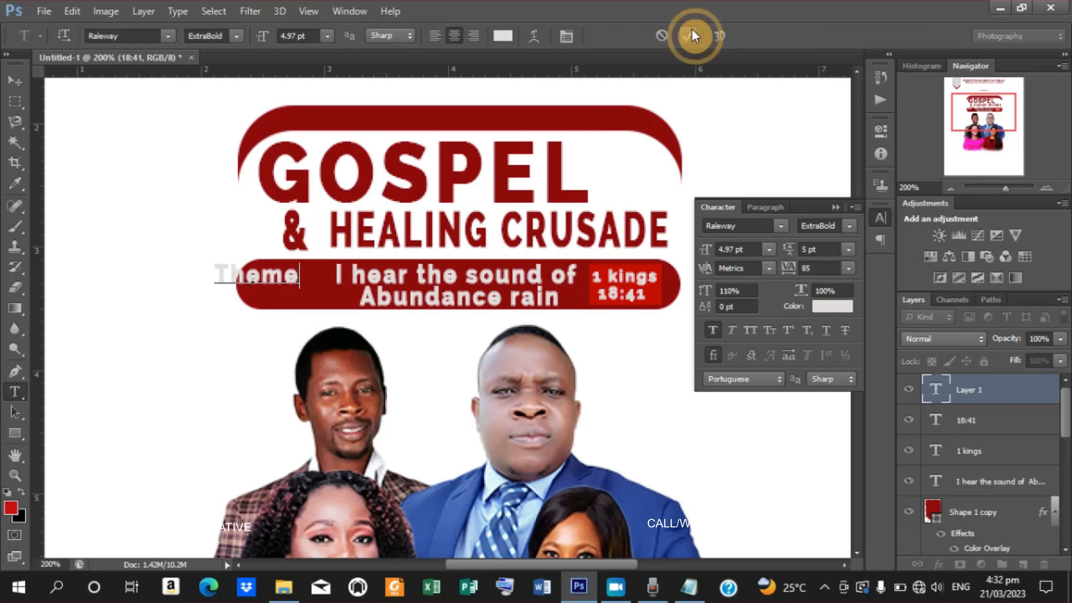
left_click(12, 87)
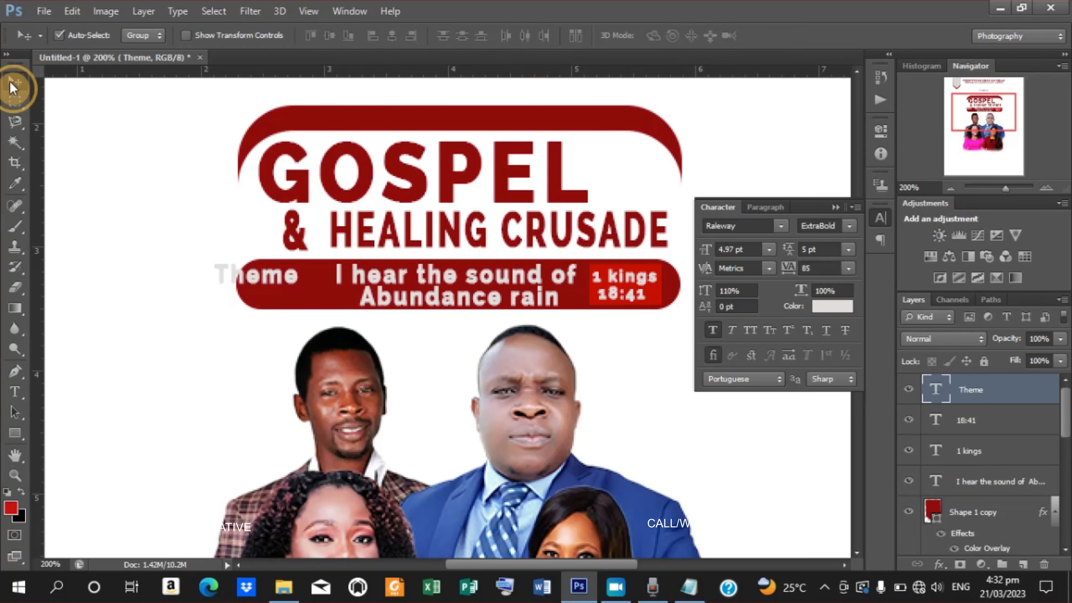
- Scale the "Theme" text to about 55% width and 63% height, rotate it to about -60°, and fit it in the bar's left end
left_click(189, 36)
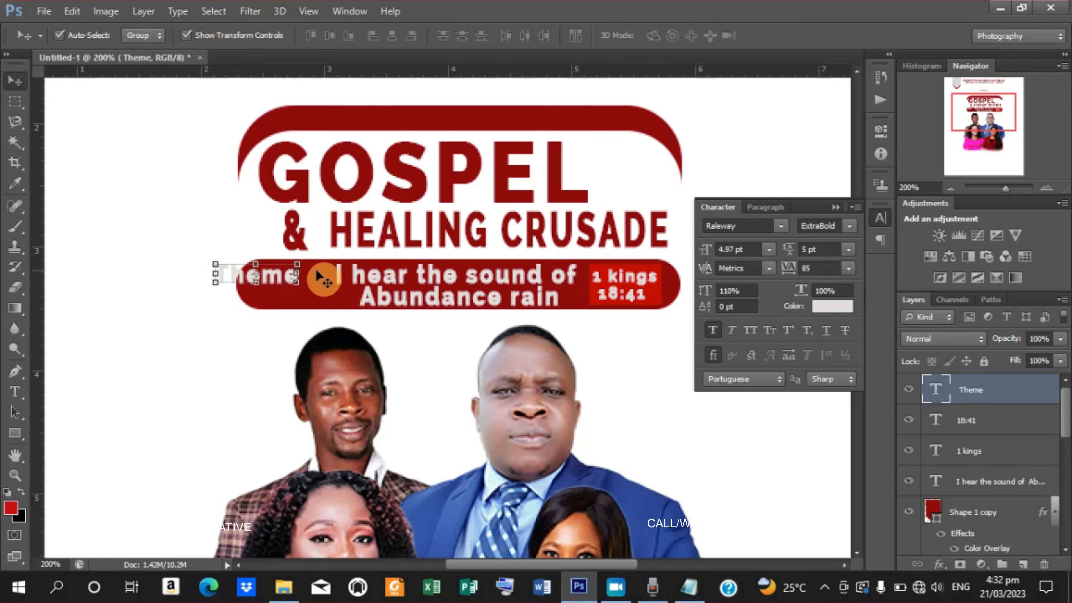
mouse_move(301, 267)
left_mouse_down()
mouse_move(306, 233)
mouse_move(304, 262)
left_mouse_up()
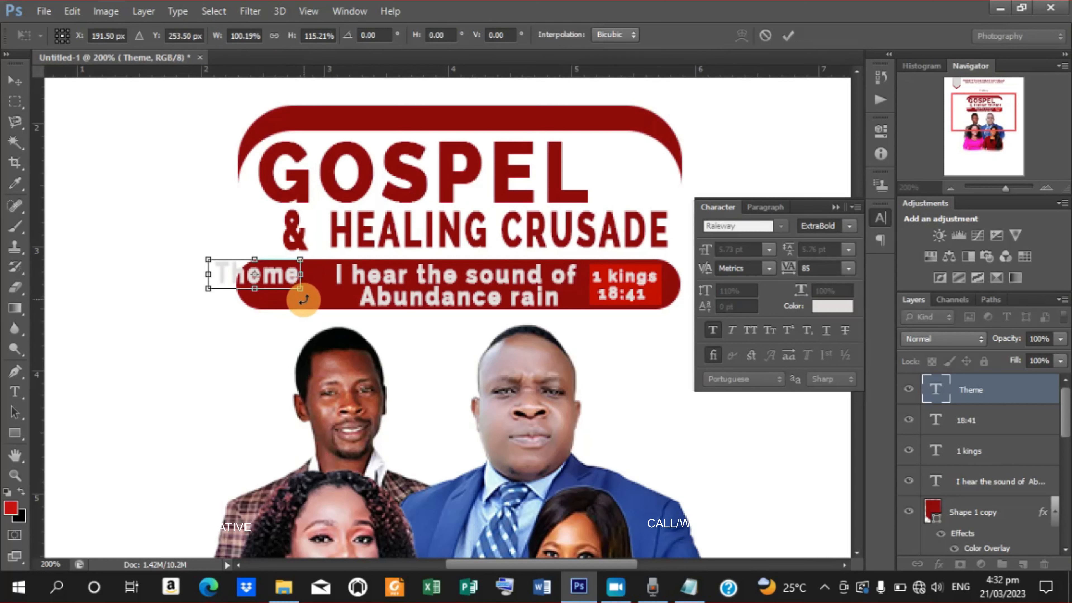
mouse_move(304, 301)
left_mouse_down()
mouse_move(319, 271)
mouse_move(281, 227)
mouse_move(292, 222)
mouse_move(308, 241)
mouse_move(282, 275)
mouse_move(297, 282)
left_mouse_up()
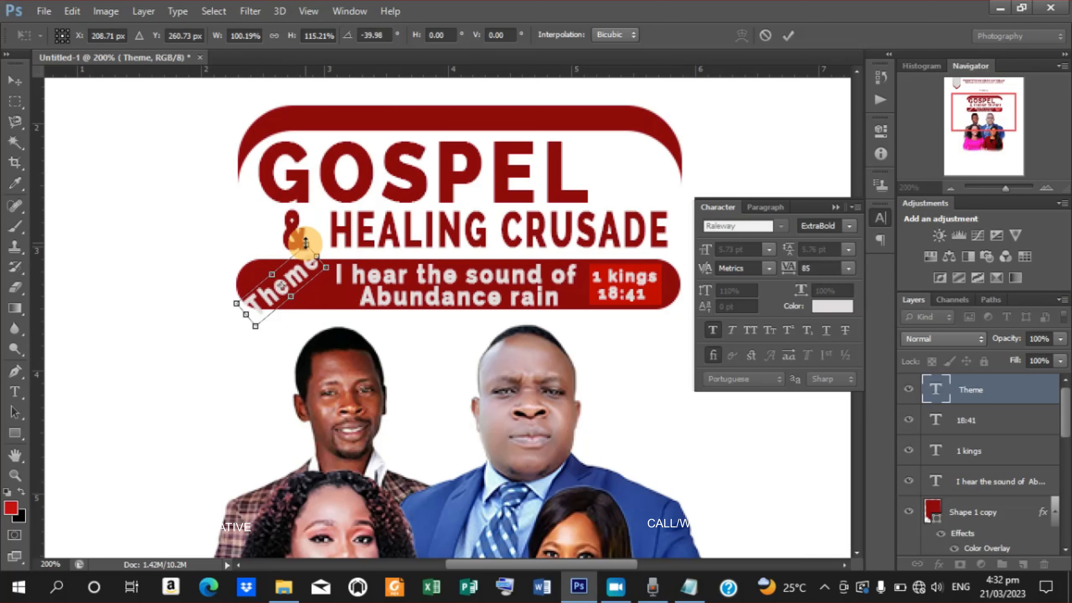
left_click_drag(306, 243, 299, 256)
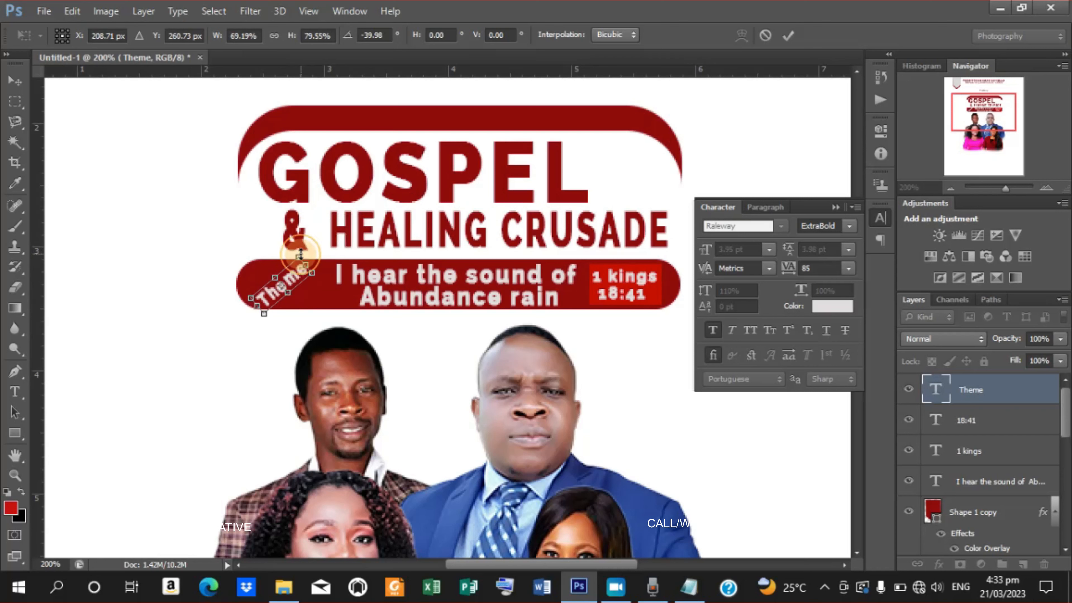
left_click_drag(300, 254, 297, 262)
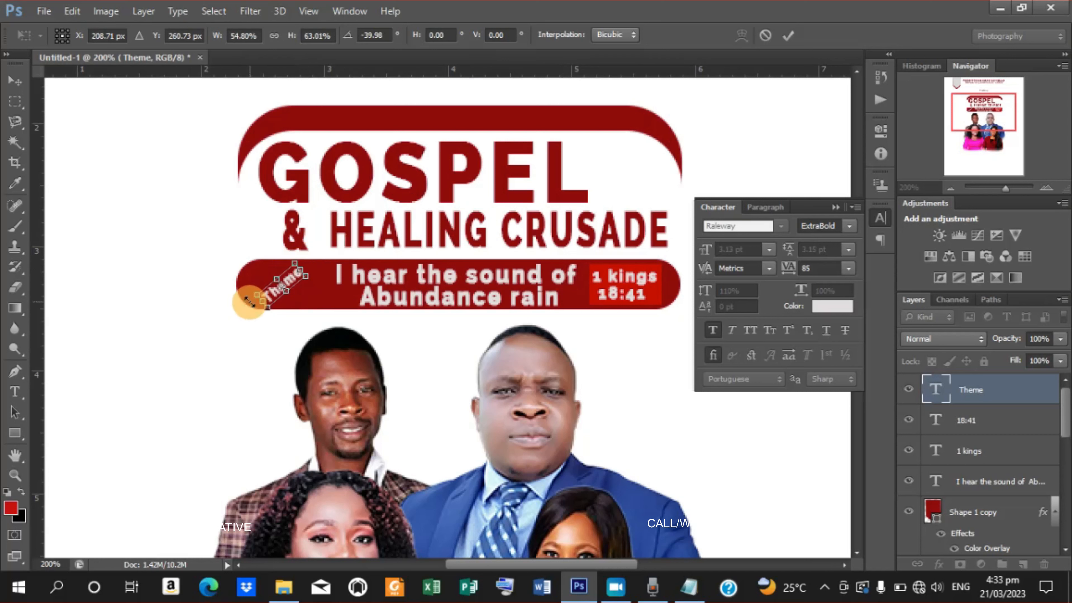
left_click_drag(246, 296, 251, 303)
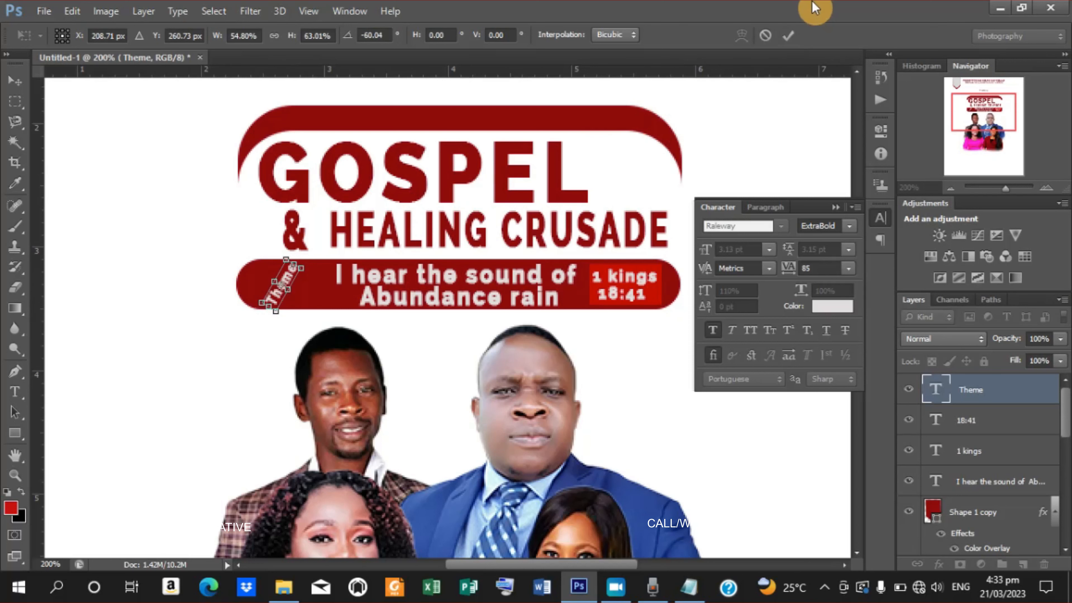
left_click(790, 36)
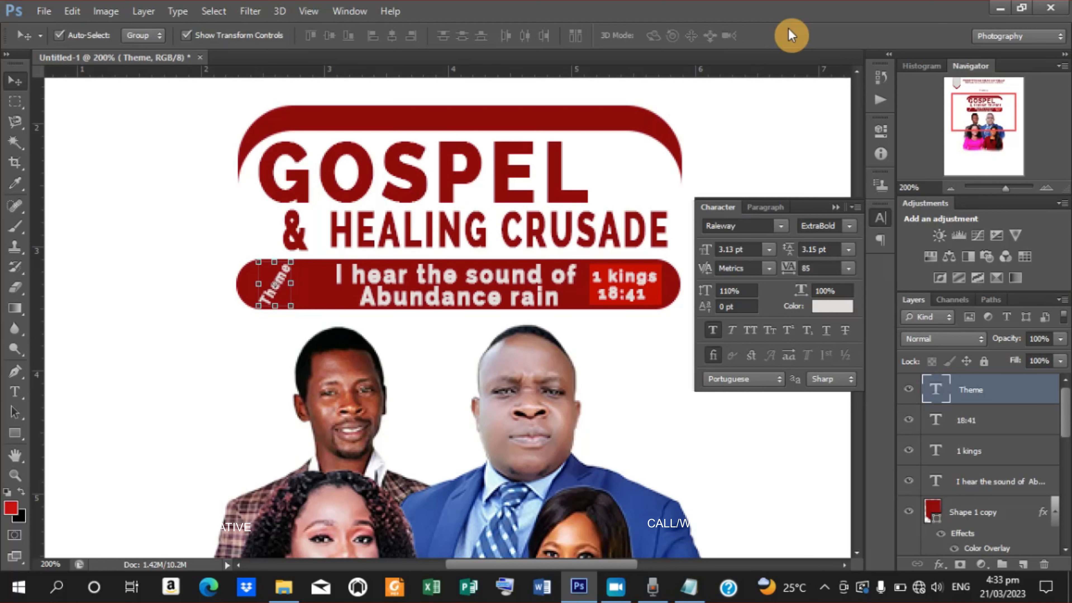
- Nudge the "I hear the sound of Abundance rain" text left to sit between "Theme" and the red reference box, and deselect it
left_click(421, 273)
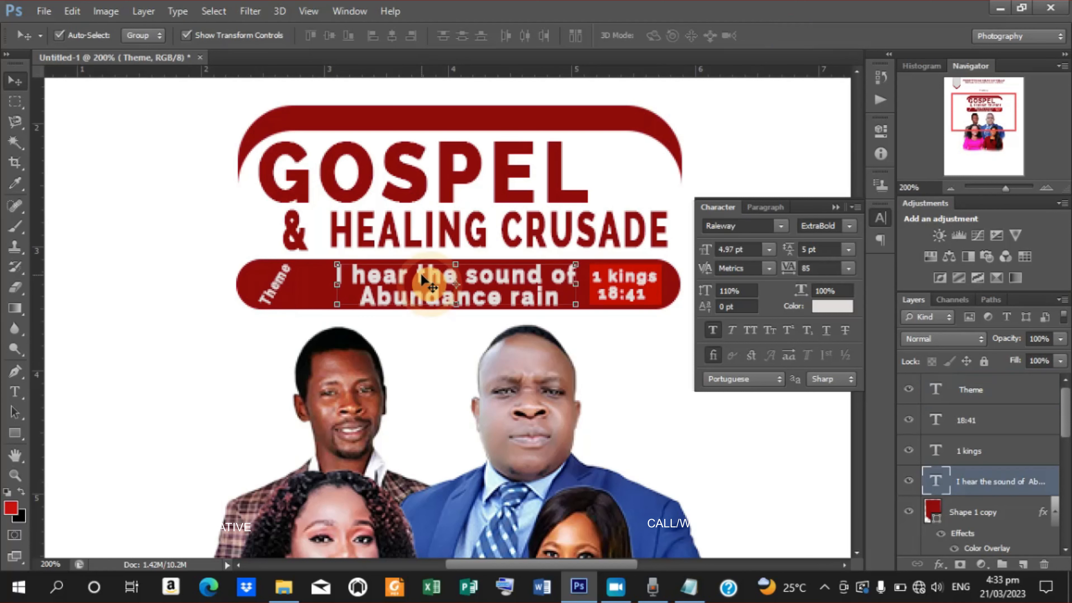
key("Left")
key("Left")
key("Left")
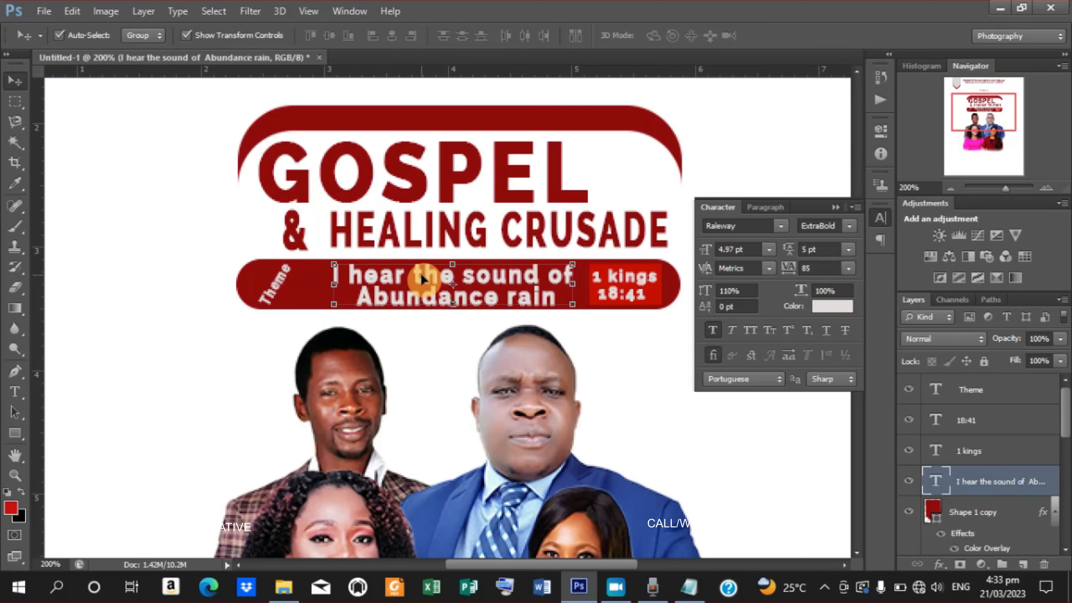
key("Left")
key("Left")
key("Left")
key("Left")
key("Left")
key("Left")
key("Left")
key("Left")
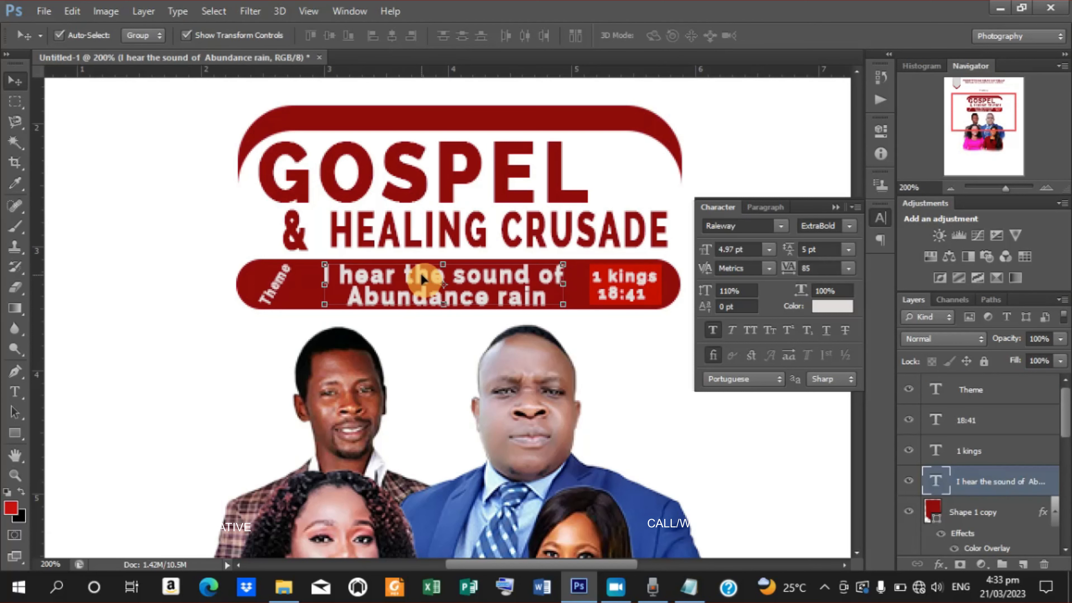
key("ctrl+minus")
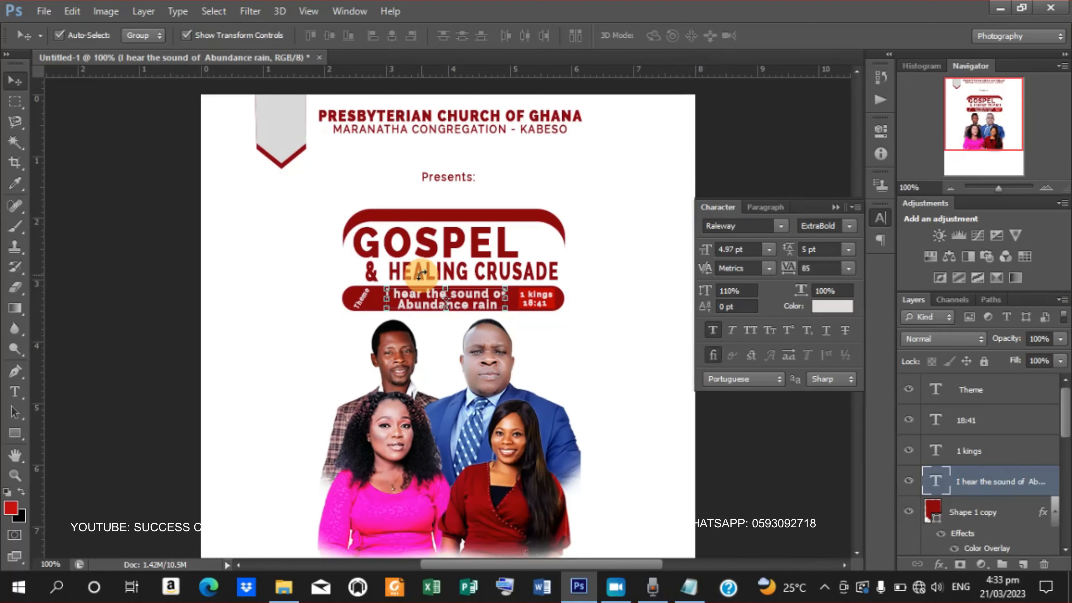
left_click(743, 492)
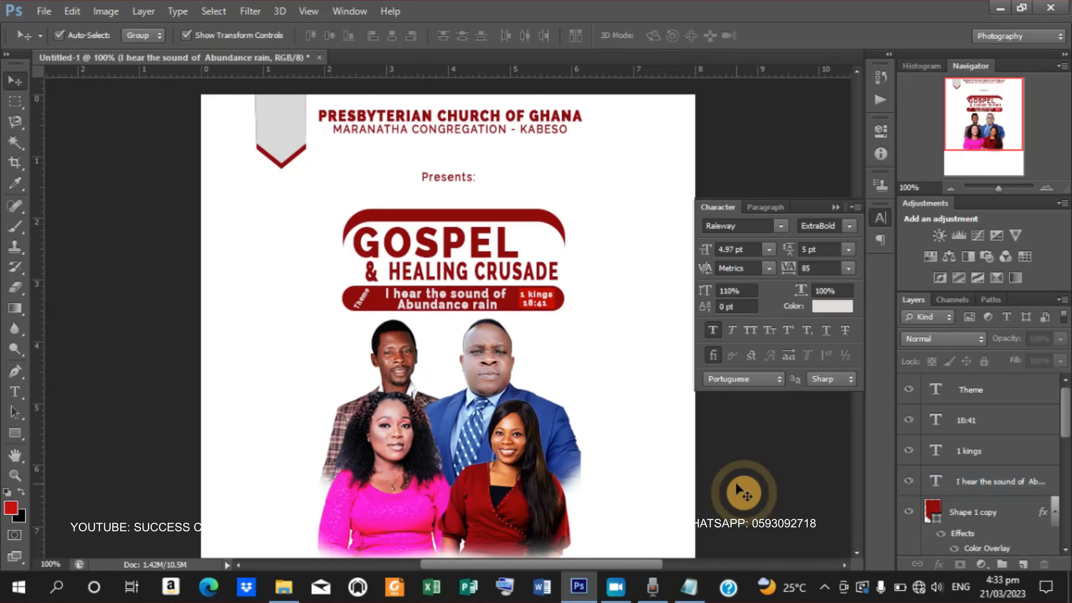
- Draw a thin red rounded rectangle about 433 × 3 px beneath the group photo and centre it horizontally on the page
key("ctrl+minus")
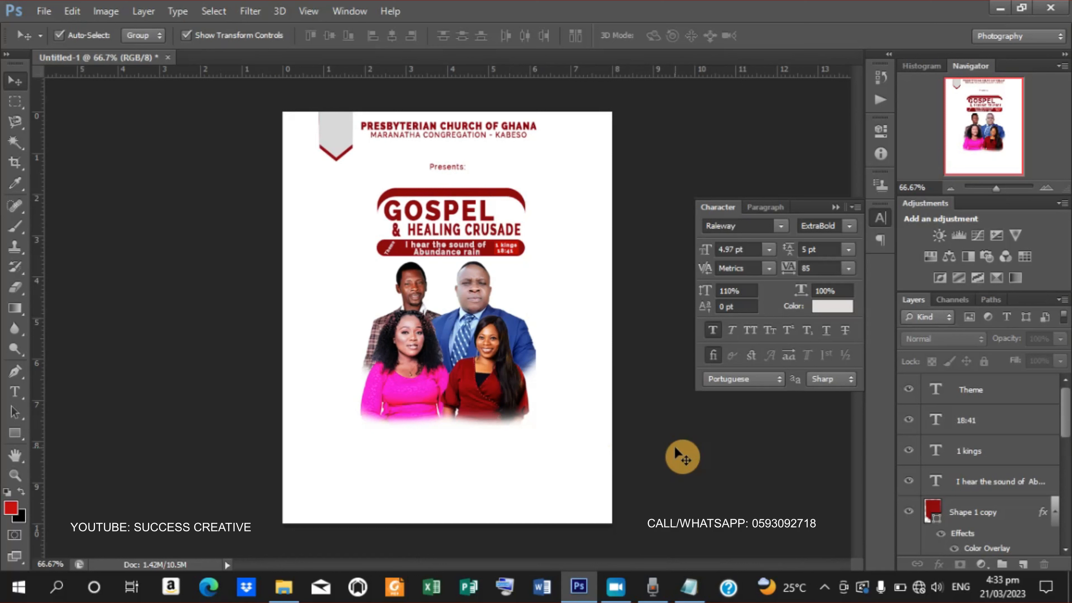
left_click(133, 446)
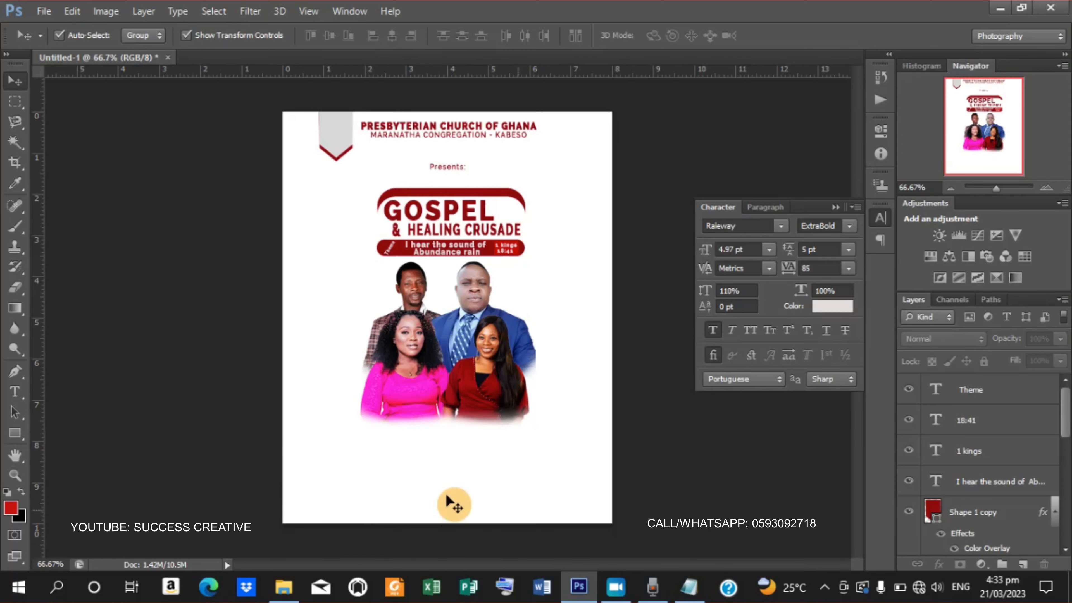
left_click(21, 439)
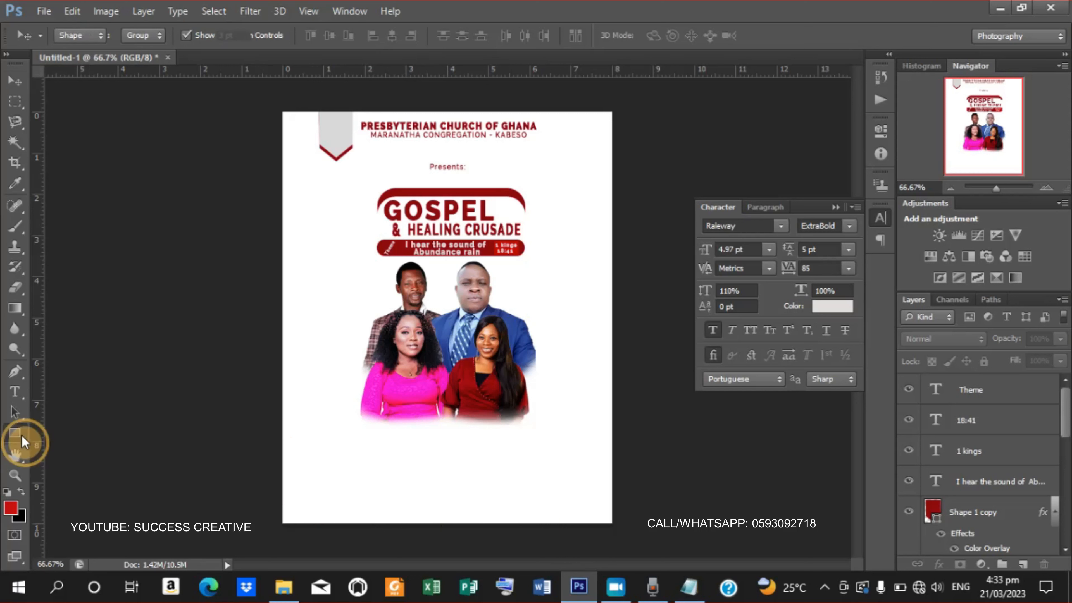
mouse_move(23, 441)
left_mouse_down()
mouse_move(118, 450)
mouse_move(96, 478)
mouse_move(129, 433)
mouse_move(113, 449)
left_mouse_up()
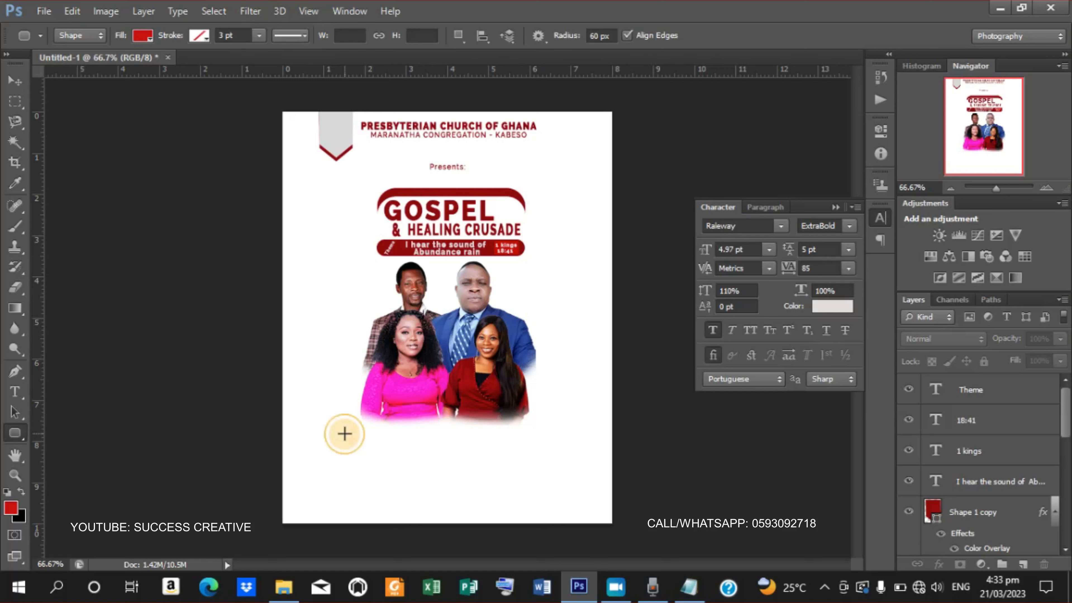
left_click_drag(344, 434, 550, 434)
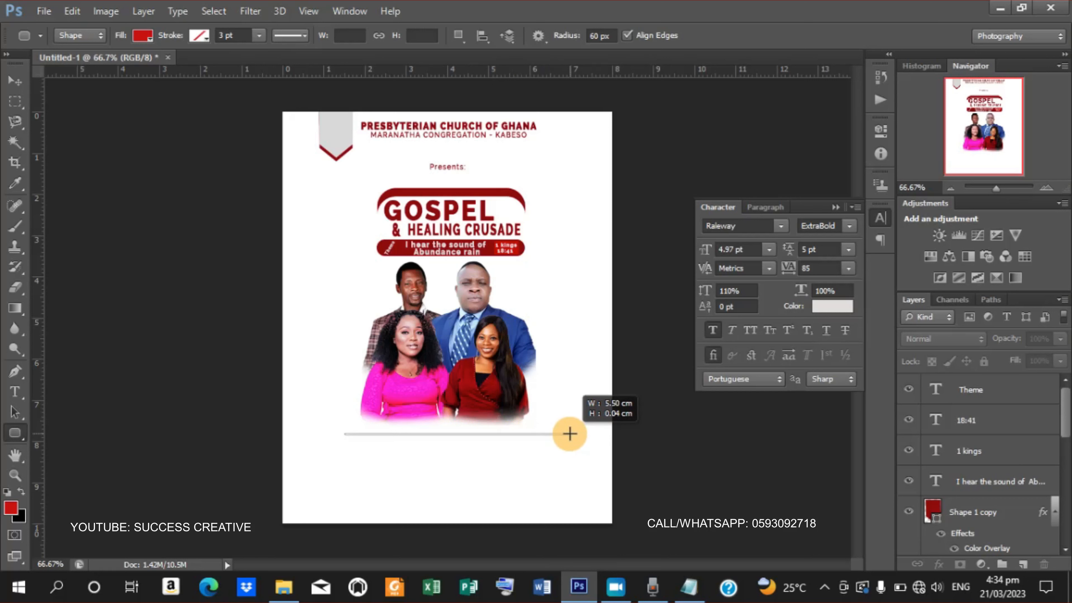
left_click_drag(570, 434, 570, 434)
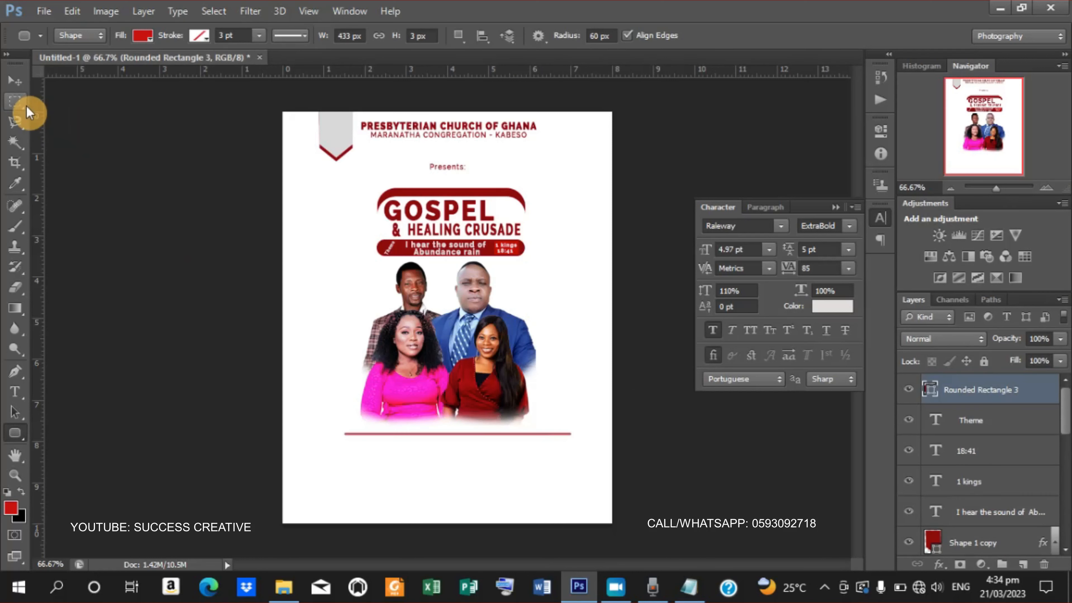
left_click(19, 88)
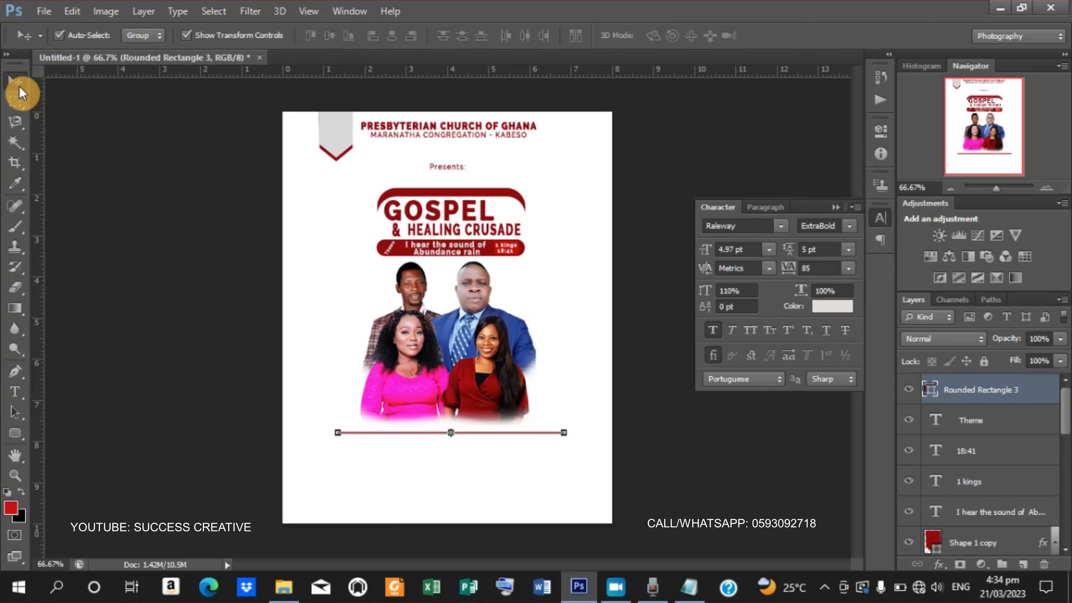
- Duplicate the thin red line beneath the photo and move the copy straight down to form a parallel second line
key("ctrl+plus")
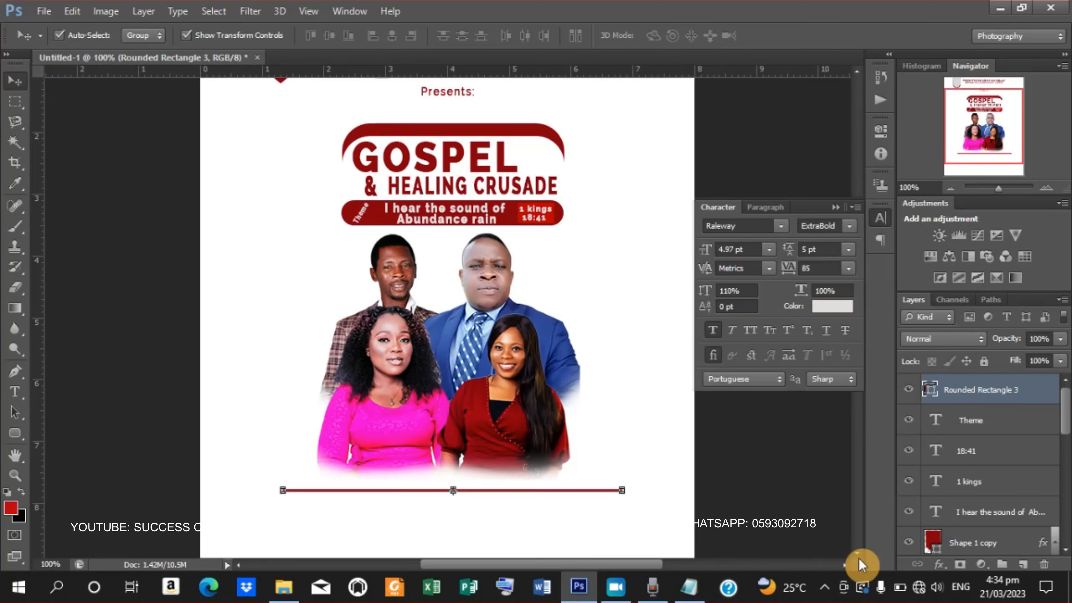
scroll(858, 554, "down", 5)
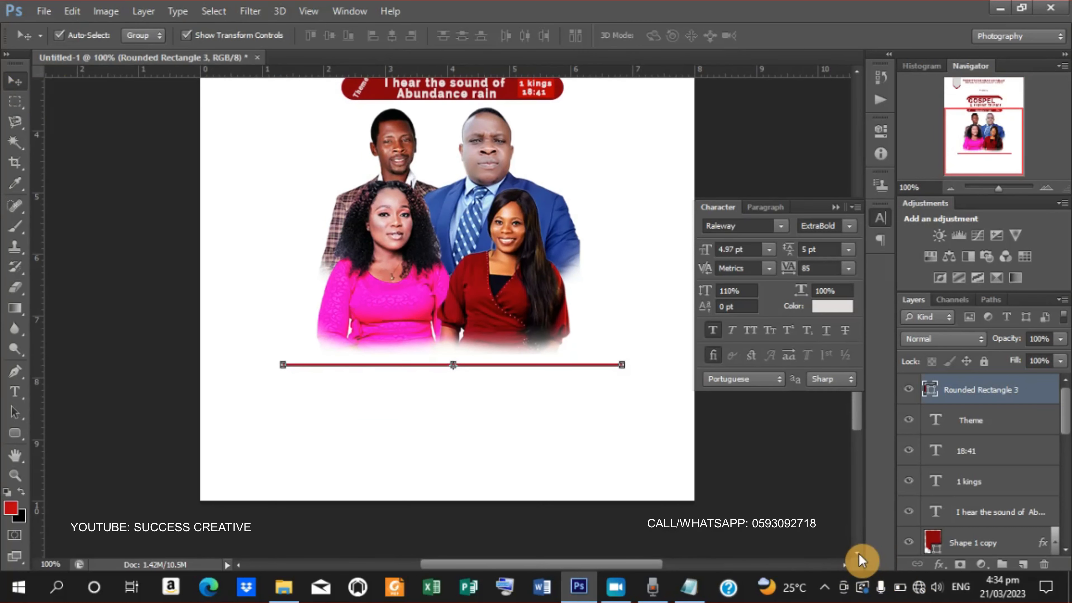
key("ctrl+j")
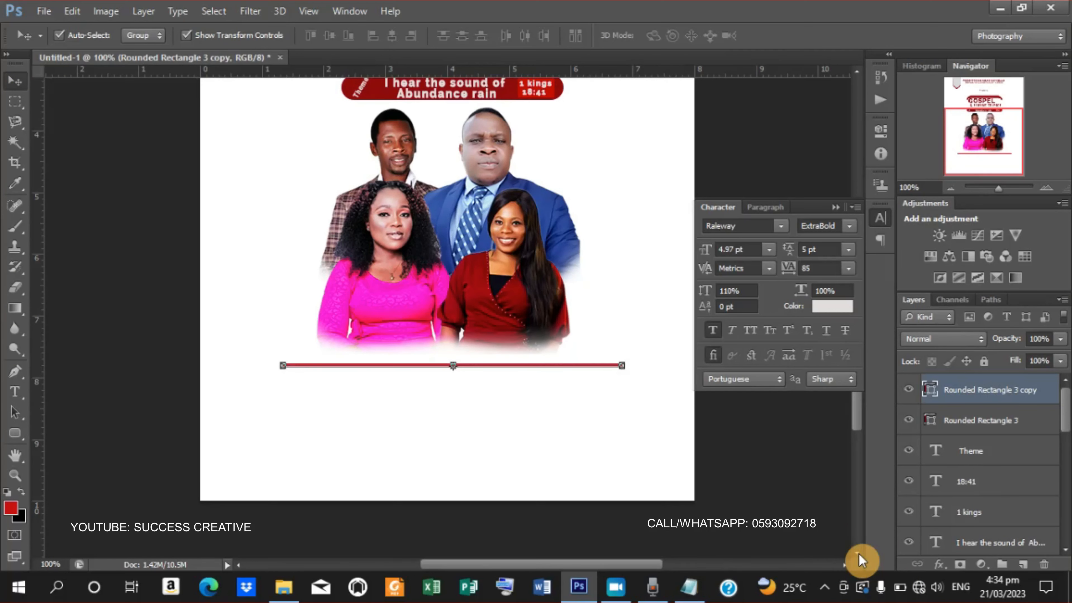
key("Down")
key("Down")
key("Down")
key("Down")
key("Down")
key("Down")
key("Down")
key("Down")
key("Down")
key("Down")
key("Down")
key("Down")
key("Down")
key("Down")
key("Down")
key("Down")
key("Down")
key("Down")
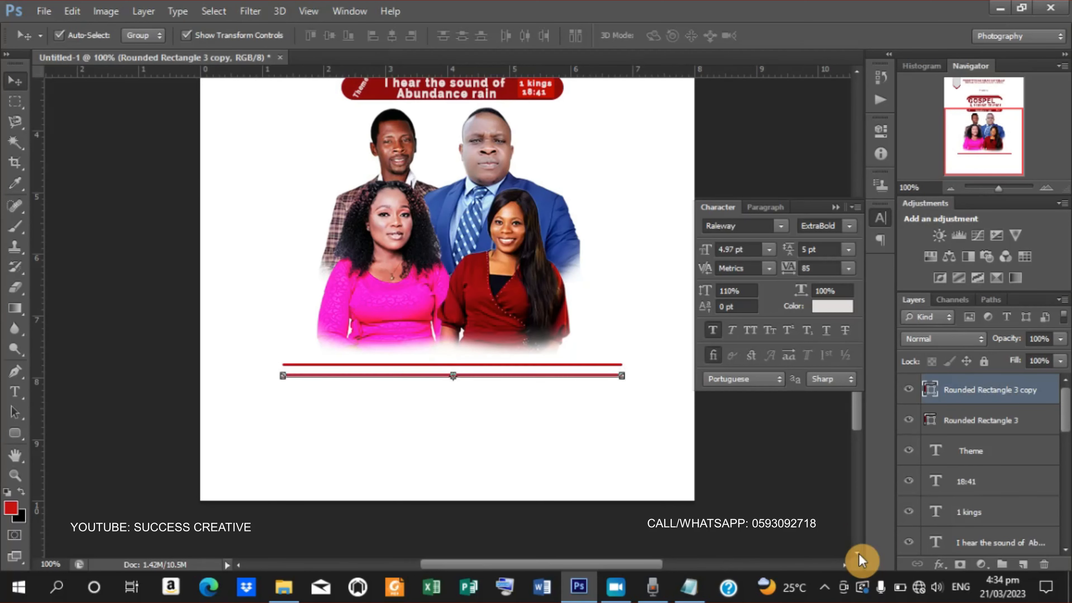
- Move the duplicated red line straight down to leave room for two rows of text beneath the first line
key("Down")
key("Down")
key("Down")
key("Down")
key("Down")
key("Down")
key("Down")
key("Down")
key("Down")
key("Down")
key("Down")
key("Down")
key("Down")
key("Down")
key("Down")
key("Down")
key("Down")
key("Down")
key("Down")
key("Down")
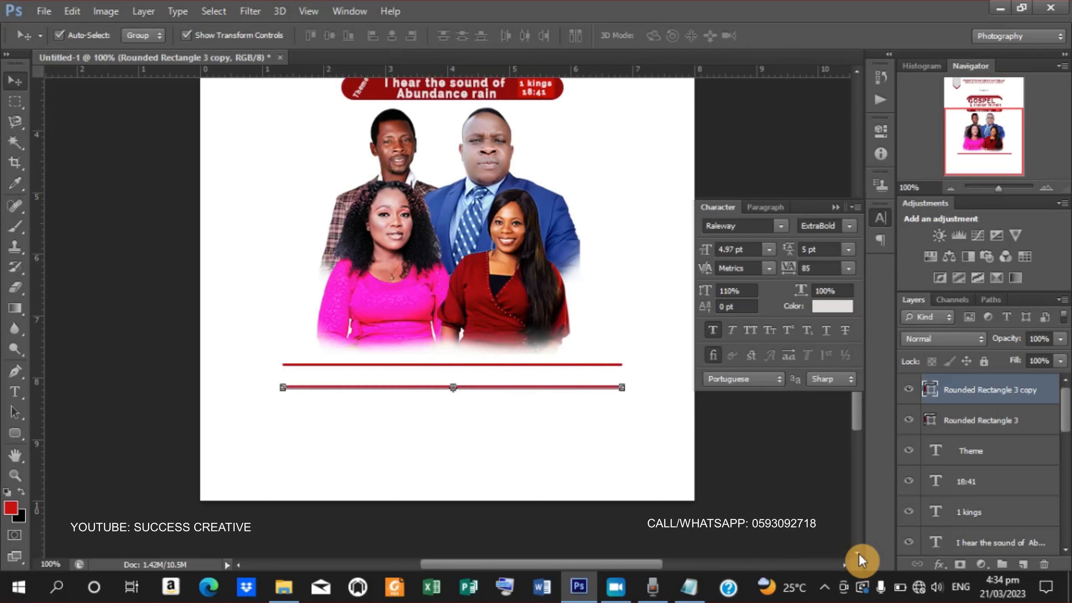
key("Down")
key("Down")
key("Down")
key("Down")
key("Down")
key("Down")
key("Down")
key("Down")
key("Down")
key("Down")
key("Down")
key("Down")
key("Down")
key("Down")
key("Down")
key("Down")
key("Down")
key("Down")
key("Down")
key("Down")
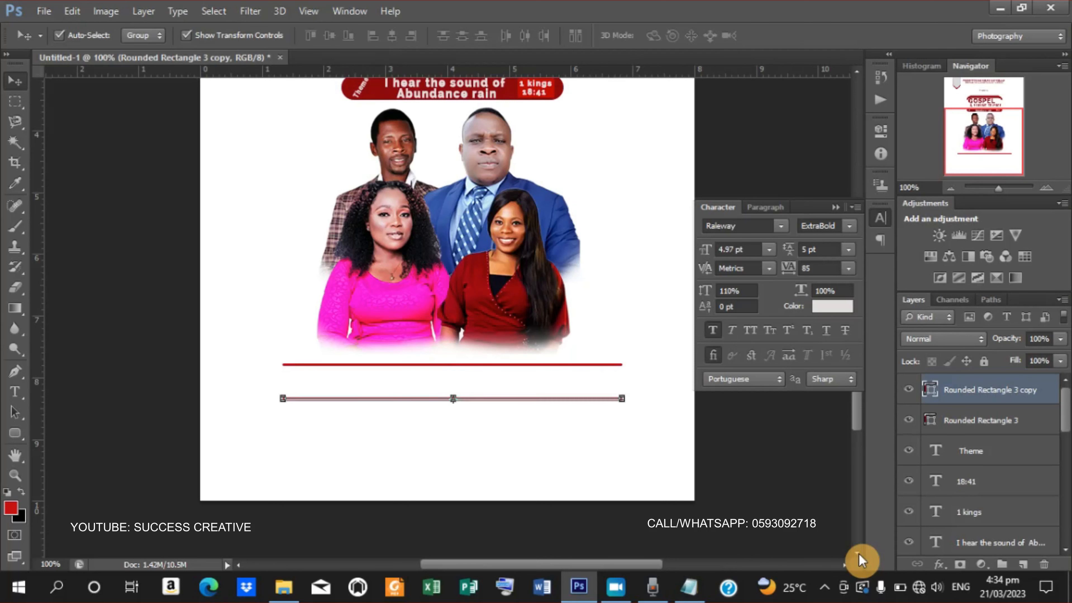
key("Down")
key("Down")
key("Down")
key("Down")
key("Down")
key("Down")
key("Down")
key("Down")
key("Down")
key("Down")
key("Down")
key("Down")
key("Down")
key("Down")
key("Down")
key("Down")
key("Down")
key("Down")
key("Down")
key("Down")
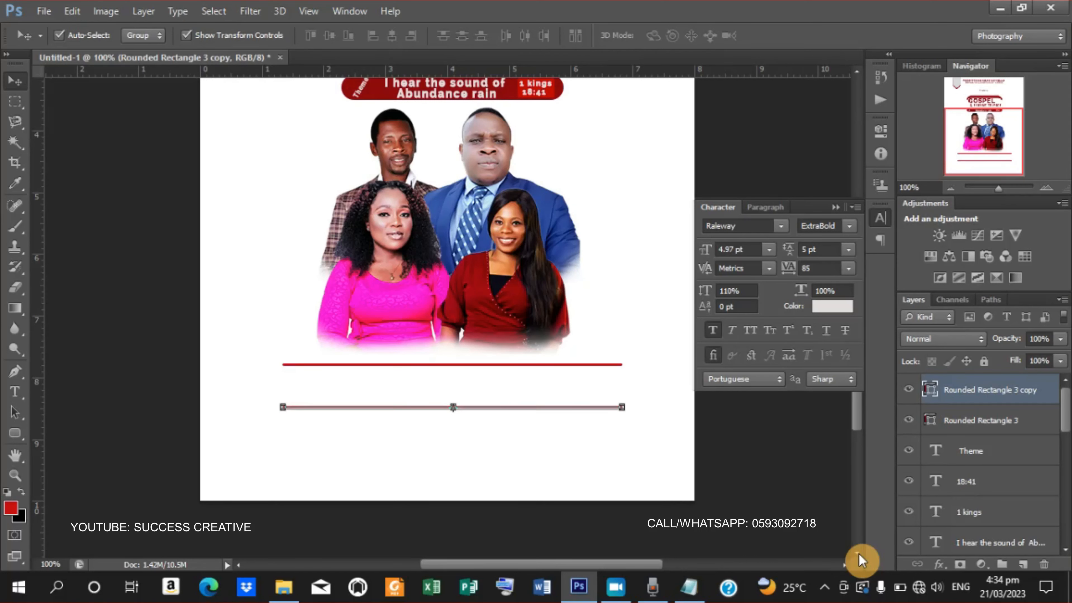
key("Down")
key("Down")
key("Down")
key("Down")
key("Down")
key("Down")
key("Down")
key("Down")
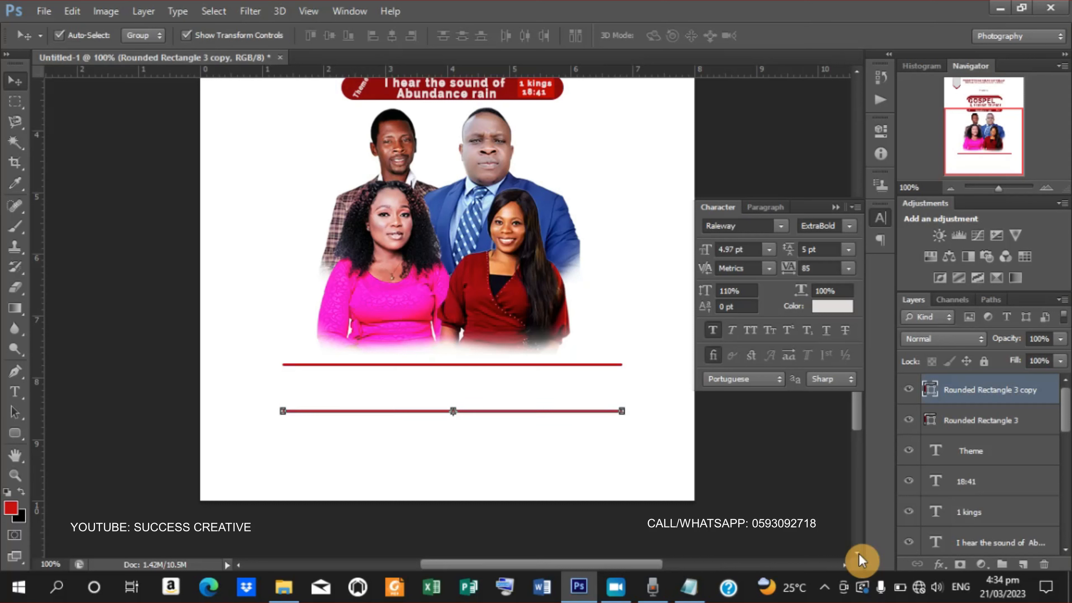
- Copy "MONDAY - SUNDAY" from the Notepad details and paste it as new text between the two red lines
left_click(15, 392)
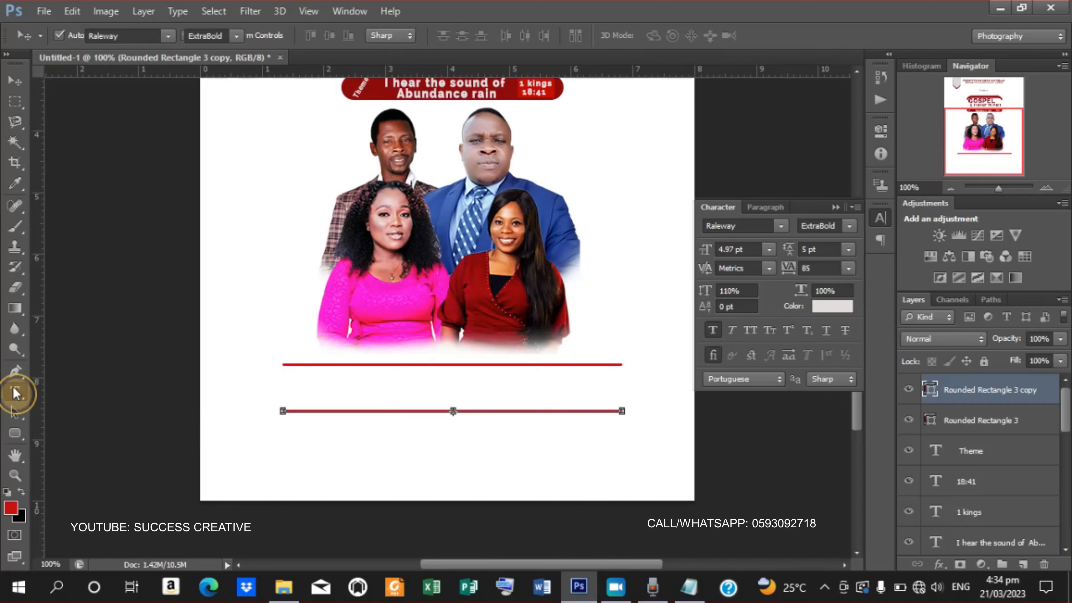
left_click(304, 383)
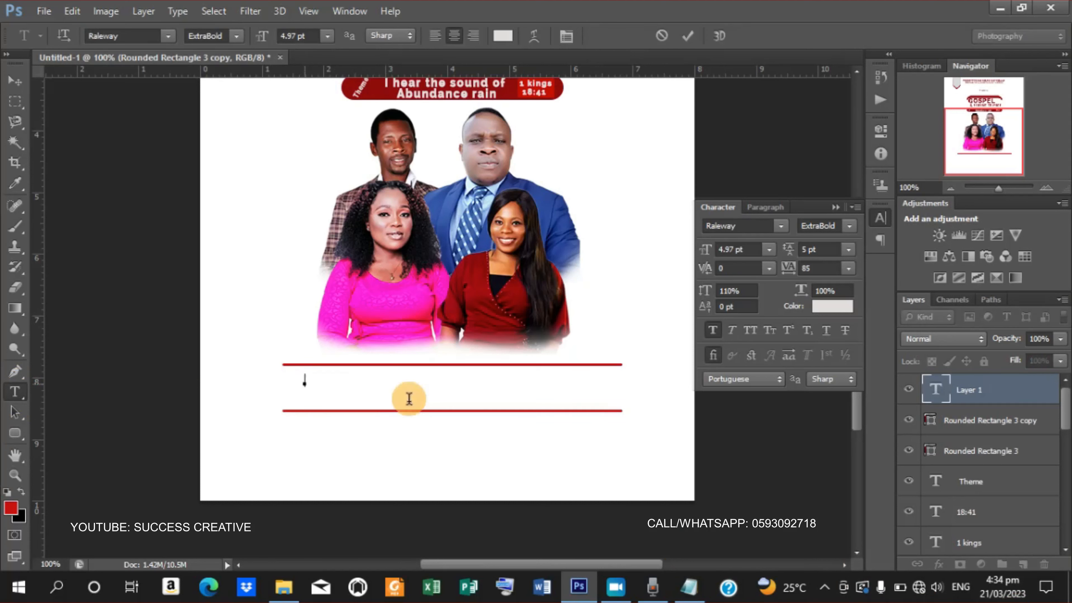
left_click(689, 588)
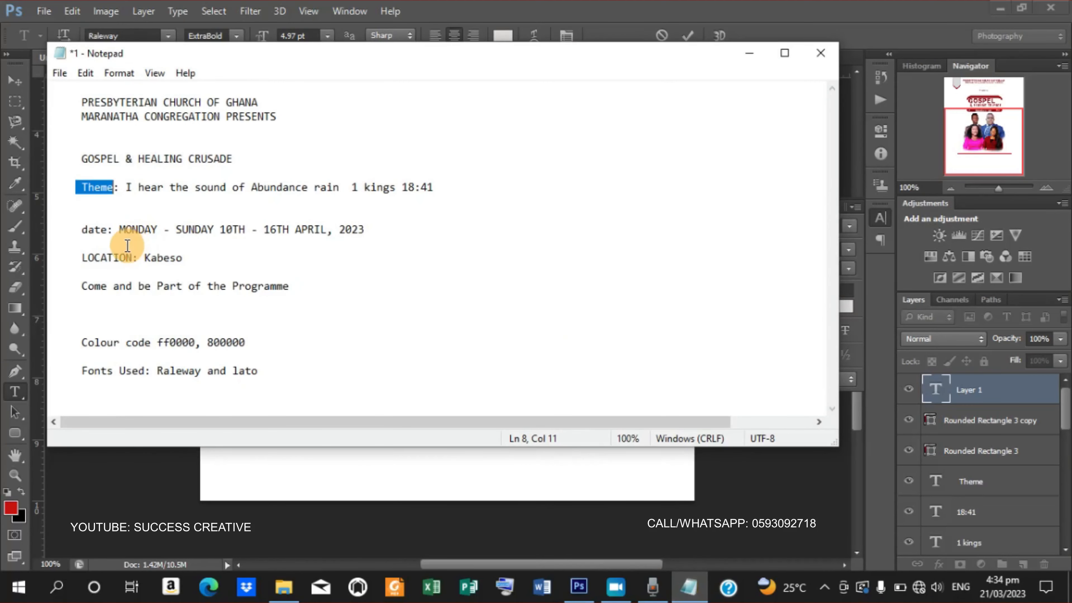
left_click_drag(118, 231, 208, 233)
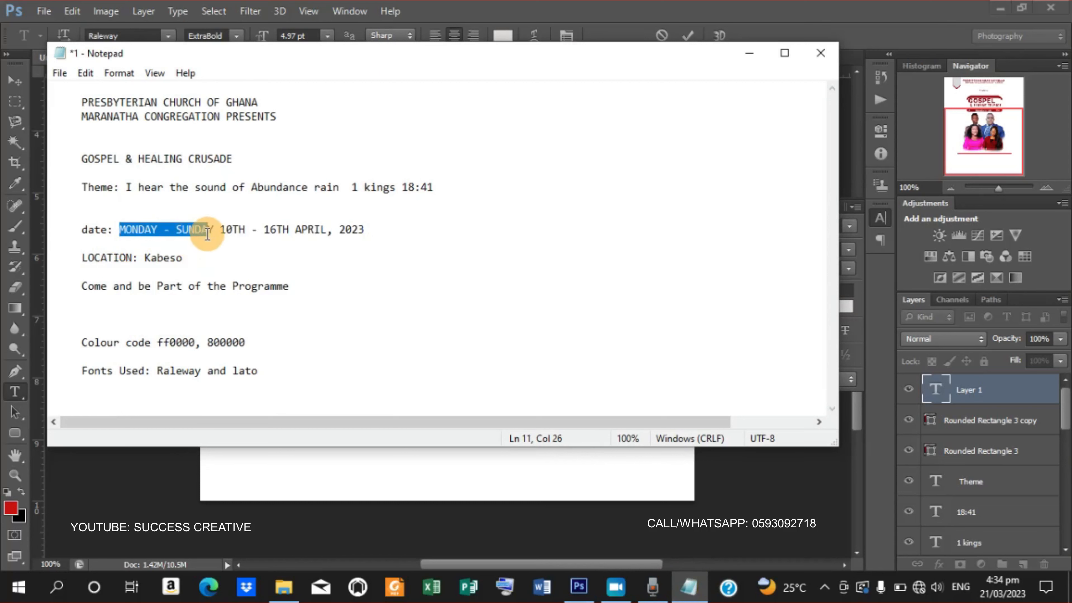
right_click(194, 231)
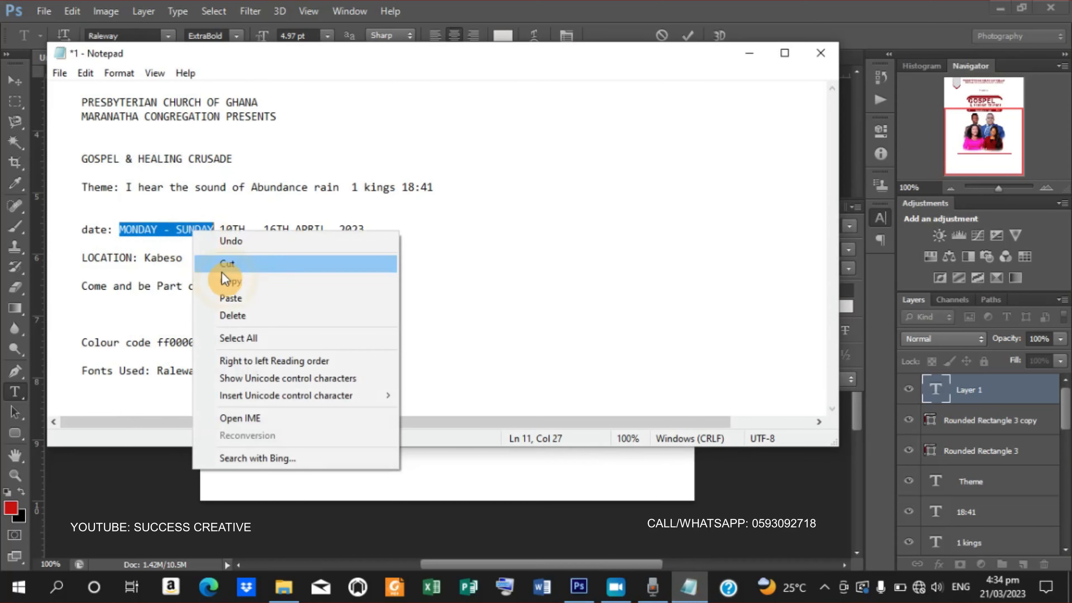
left_click(232, 283)
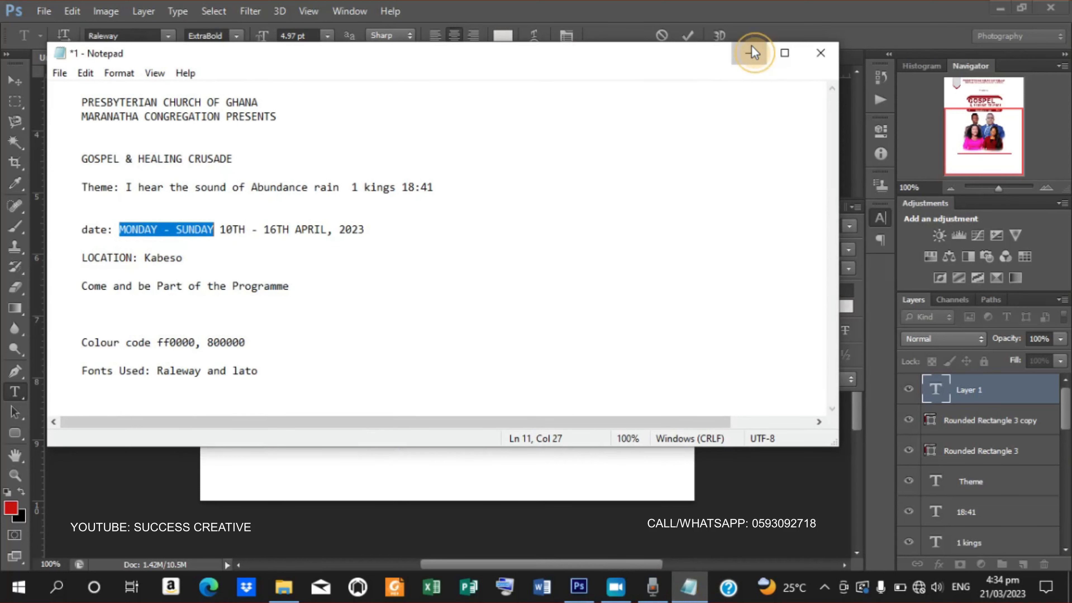
left_click(749, 67)
right_click(307, 377)
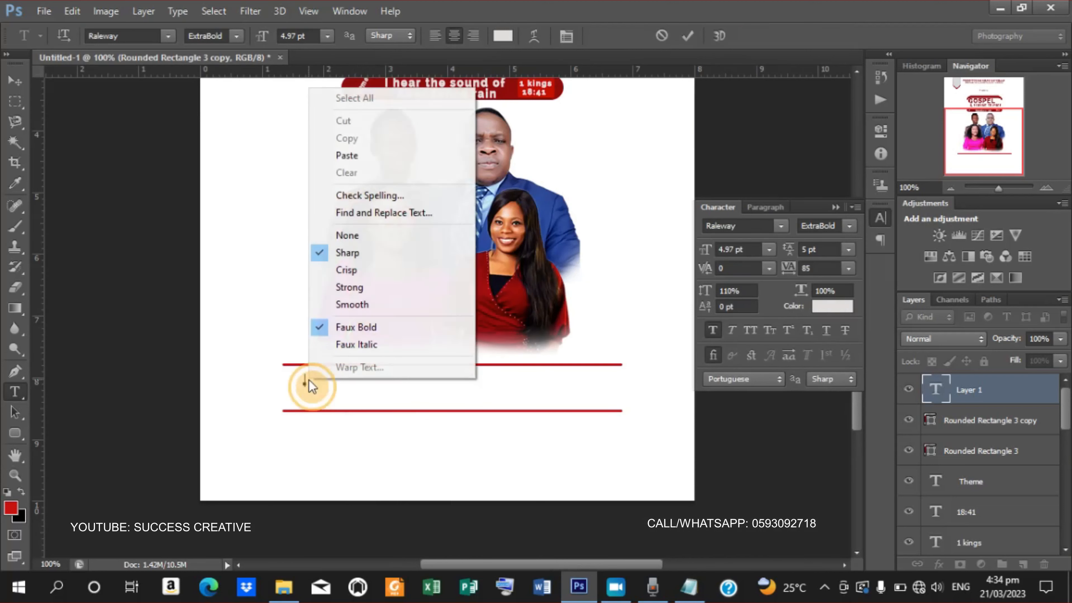
left_click(347, 156)
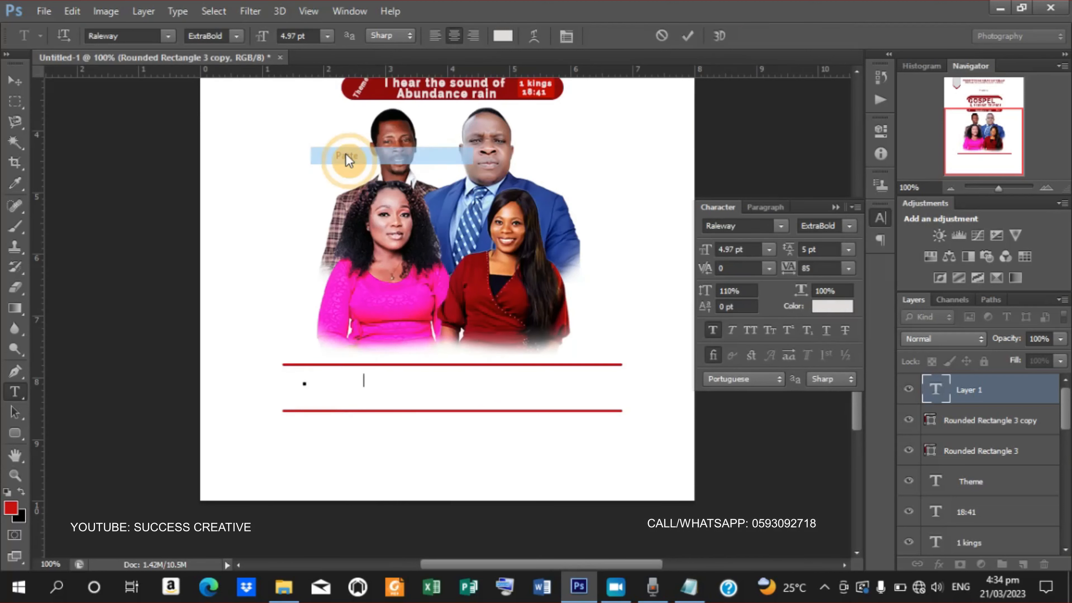
- Commit the "MONDAY - SUNDAY" text and recolour it dark red 92000b, sampled from the theme bar
left_click(841, 306)
left_click(685, 34)
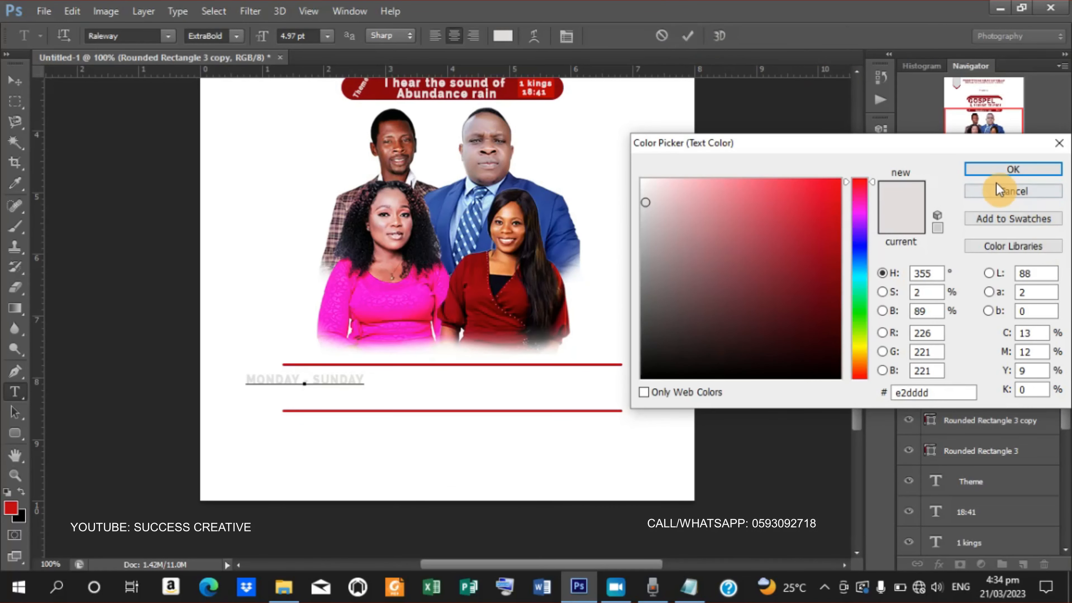
left_click(1001, 174)
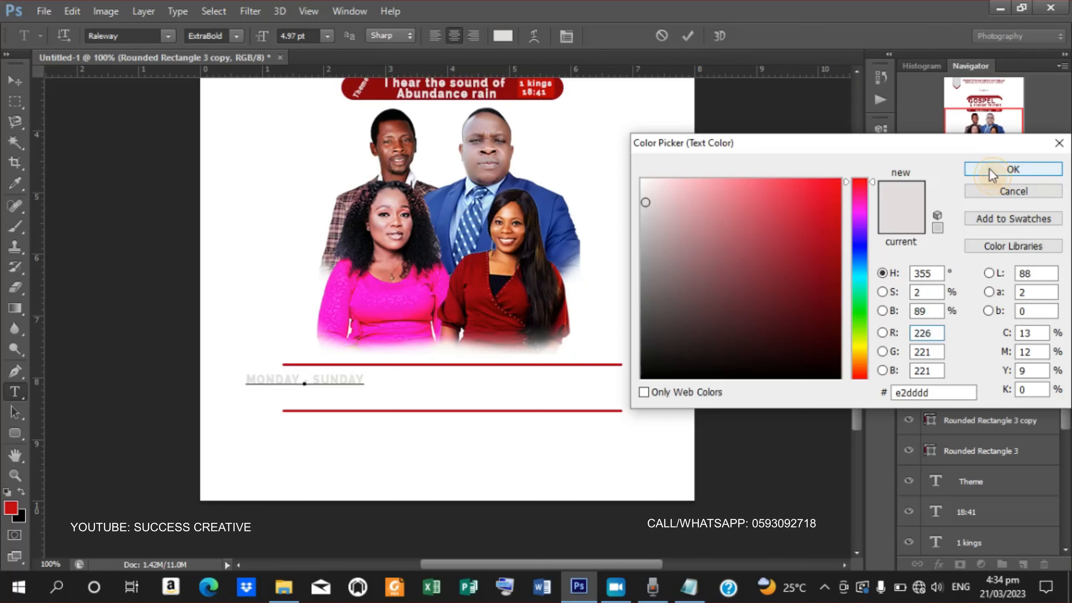
left_click(688, 36)
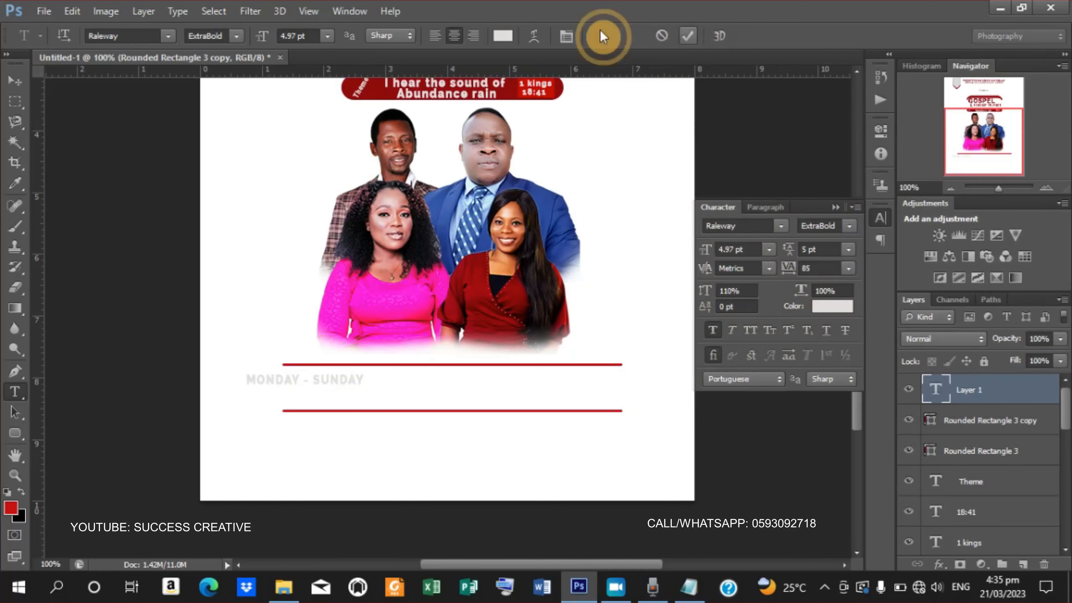
left_click(499, 38)
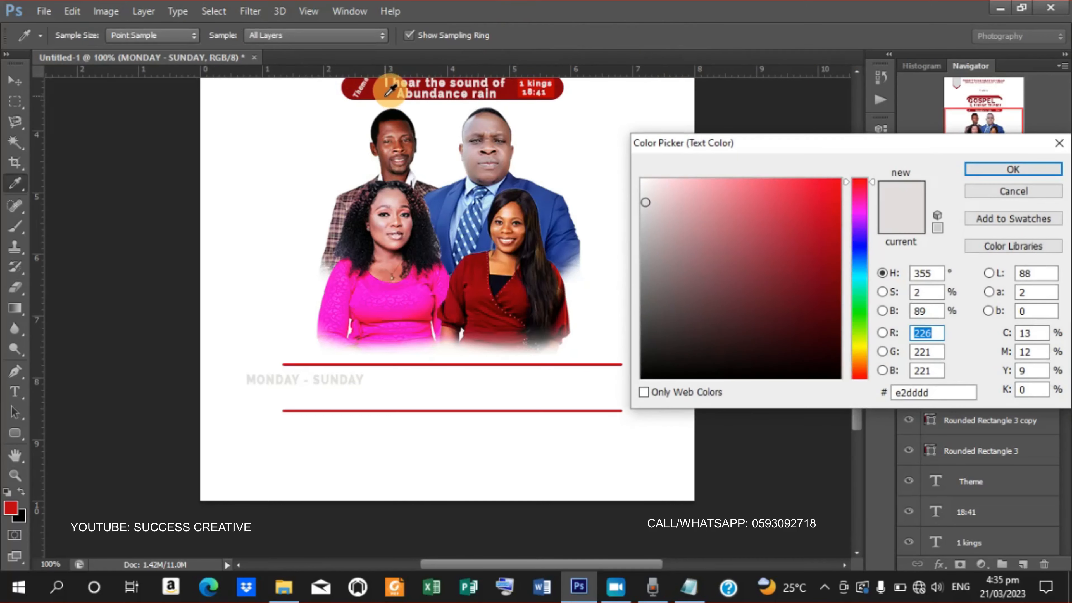
left_click(389, 90)
left_click(1037, 172)
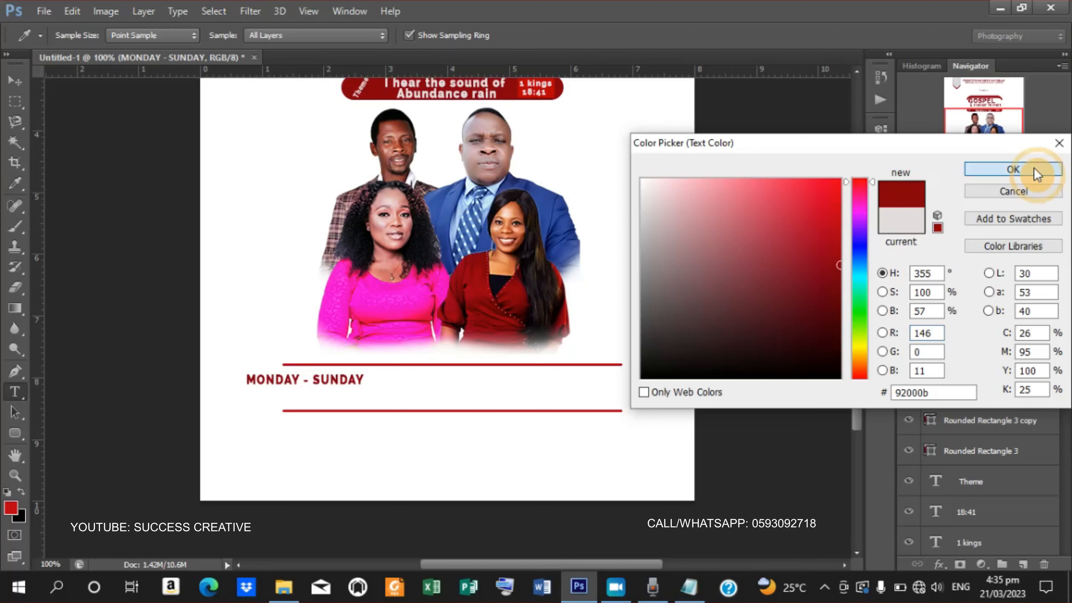
- Shift the "MONDAY - SUNDAY" text right and slightly up to sit just beneath the upper red line's left end
left_click(21, 89)
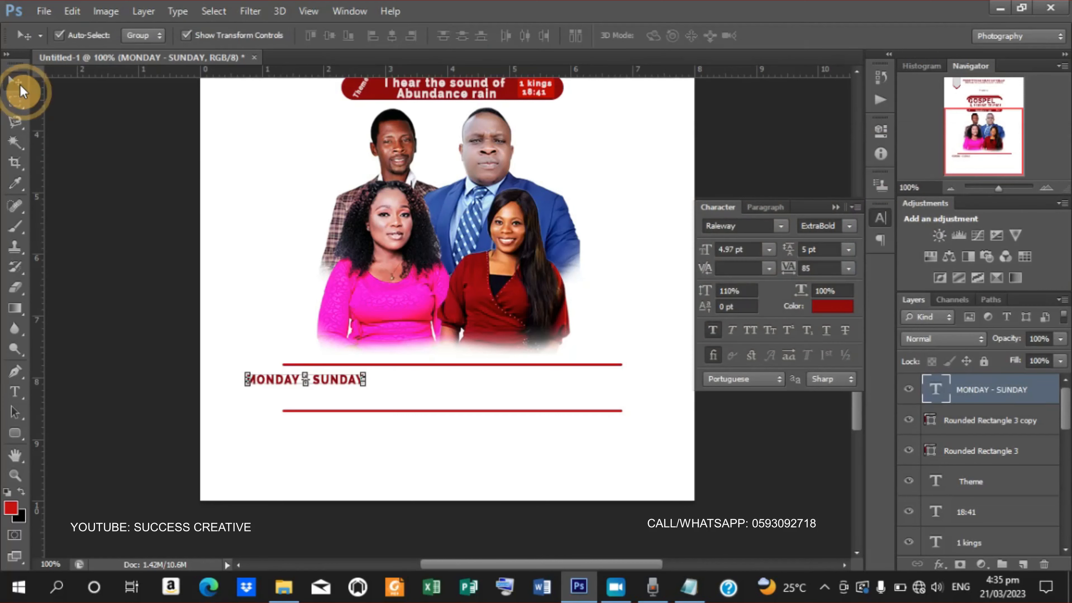
key("Right")
key("Right")
key("Right")
key("Right")
key("Right")
key("Right")
key("Right")
key("Right")
key("Right")
key("Right")
key("Right")
key("Right")
key("Right")
key("Right")
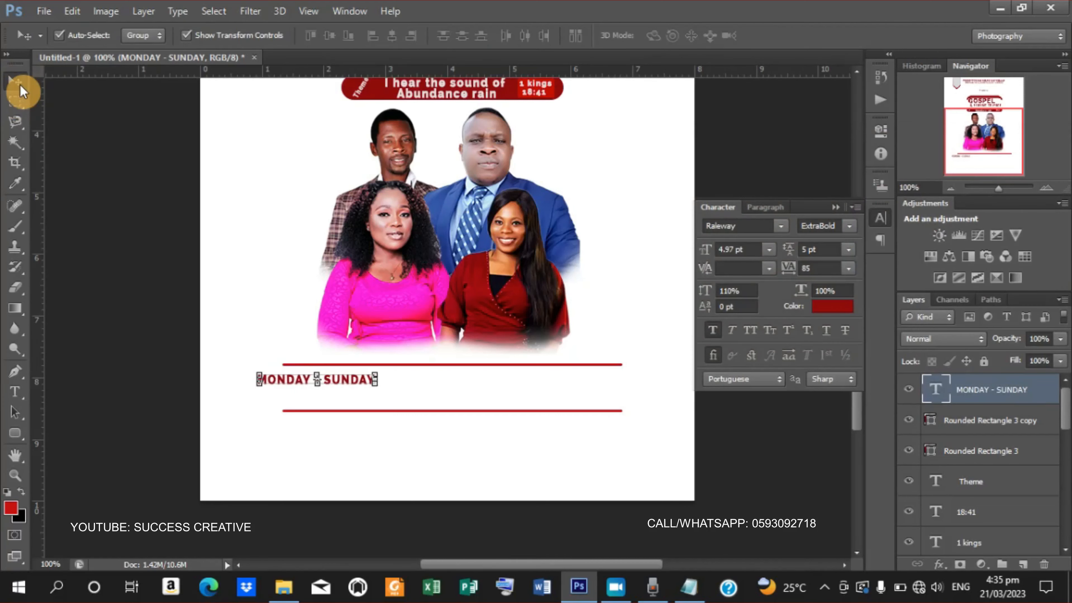
key("Right")
key("Right")
key("Right")
key("Right")
key("Right")
key("Right")
key("Right")
key("Right")
key("Right")
key("Right")
key("Right")
key("Right")
key("Right")
key("Right")
key("Right")
key("Right")
key("Right")
key("Right")
key("Right")
key("Right")
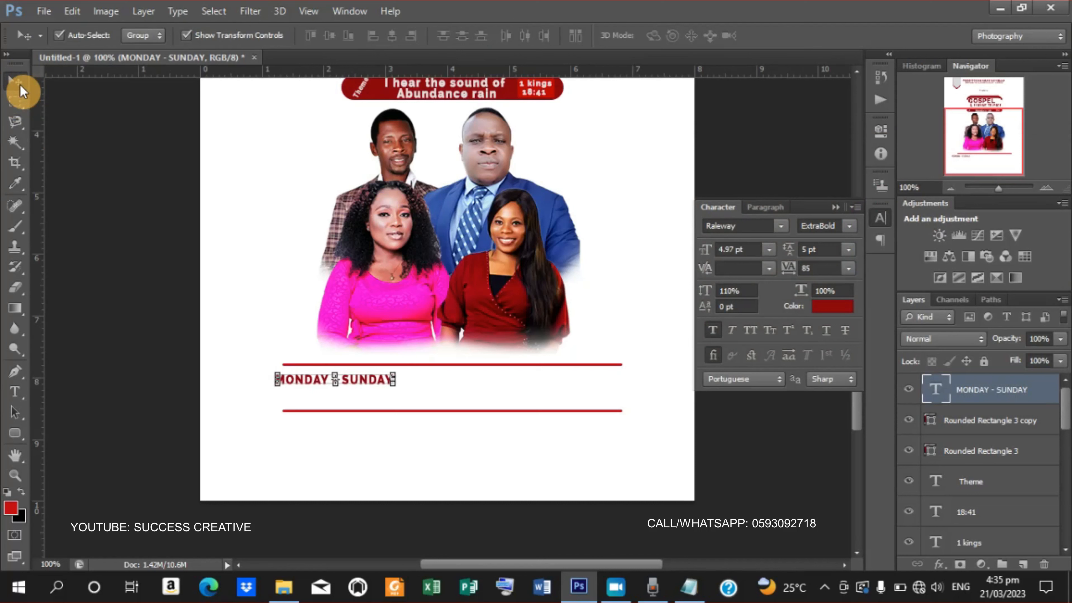
key("Right")
key("Right")
key("Right")
key("Right")
key("Right")
key("Right")
key("Right")
key("Right")
key("Right")
key("Right")
key("Right")
key("Right")
key("Right")
key("Right")
key("Right")
key("Right")
key("Right")
key("Right")
key("Right")
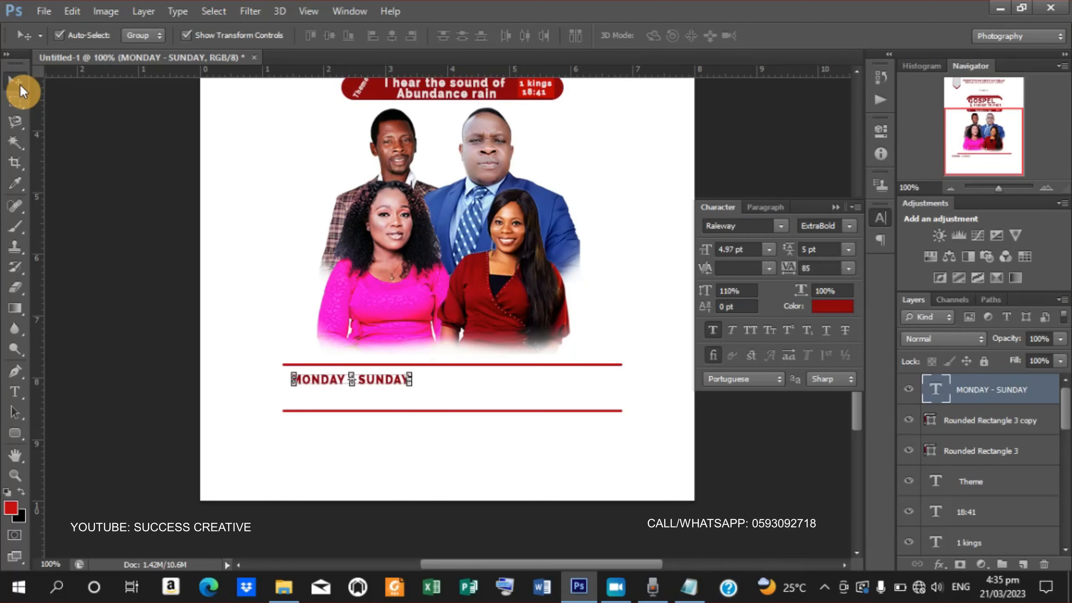
key("Right")
key("Right")
key("Right")
key("Right")
key("Right")
key("Right")
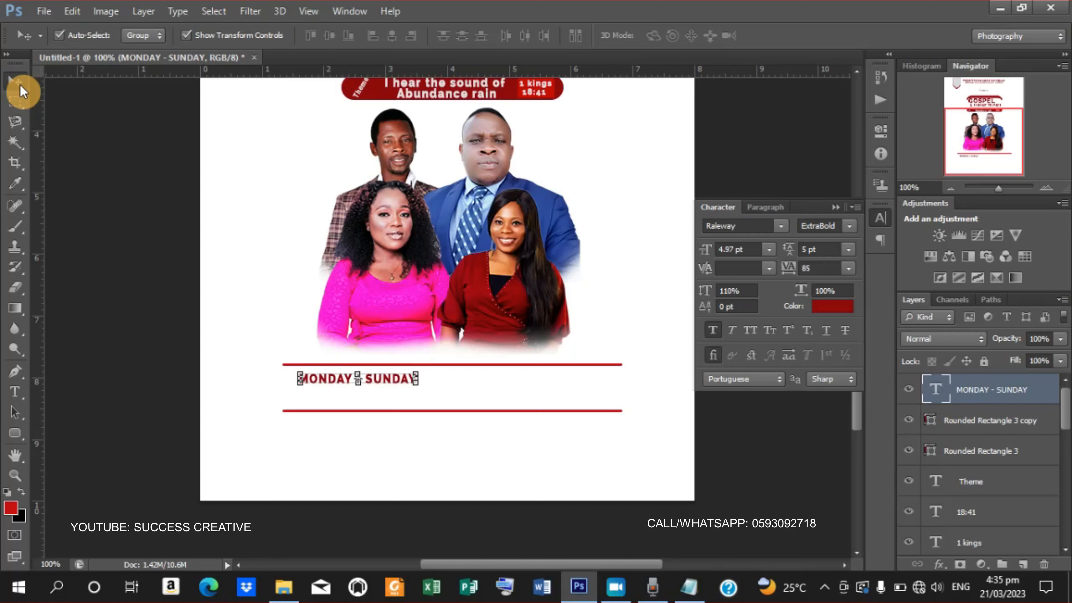
key("Up")
key("Up")
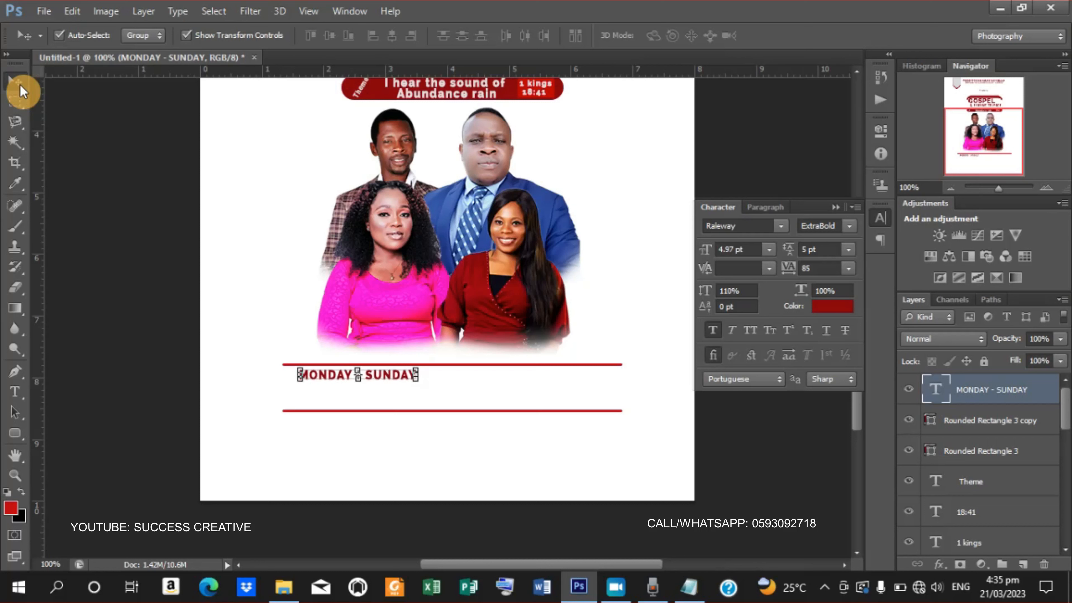
- Duplicate the "MONDAY - SUNDAY" text and move the copy straight down to form a second row directly beneath it
key("ctrl+j")
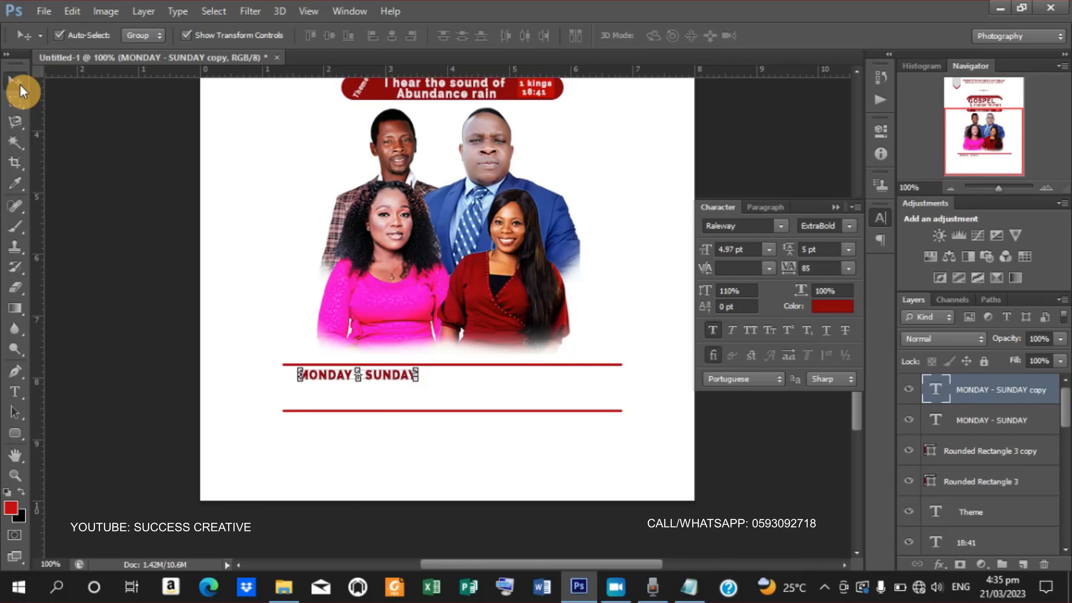
key("Down")
key("Down")
key("Down")
key("Down")
key("Down")
key("Down")
key("Down")
key("Down")
key("Down")
key("Down")
key("Down")
key("Down")
key("Down")
key("Down")
key("Down")
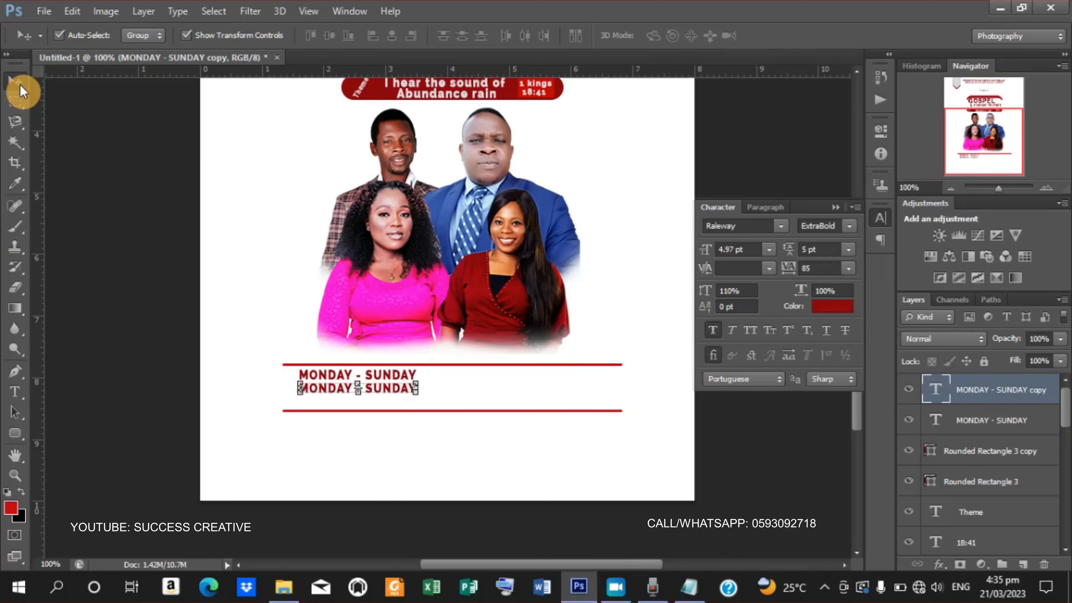
- Copy "10TH - 16TH" from the Notepad details and replace the duplicated second-row text with it
left_click(689, 587)
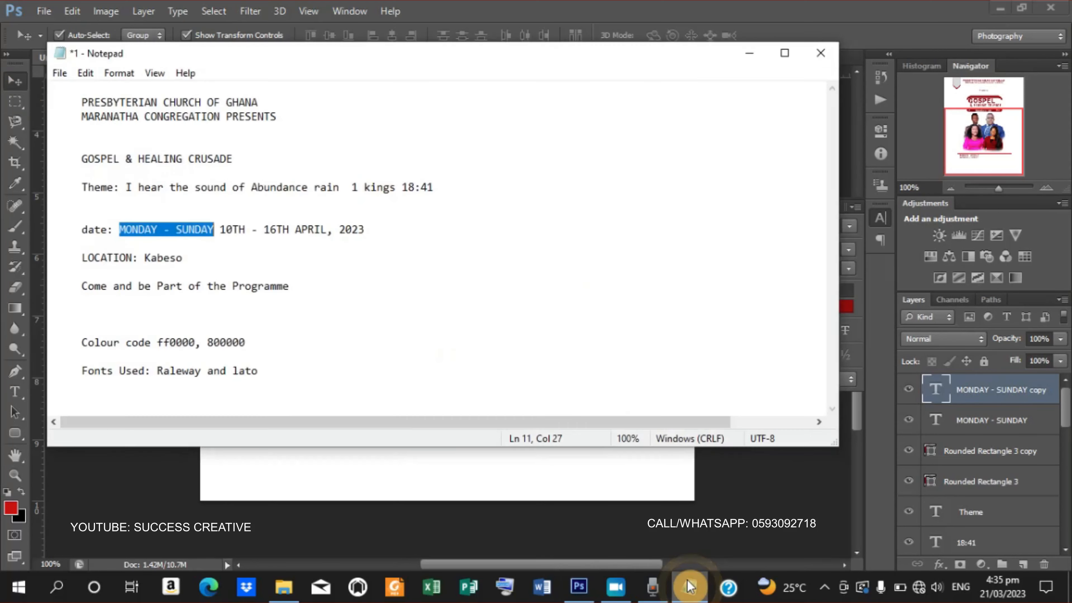
left_click_drag(221, 231, 285, 231)
right_click(270, 228)
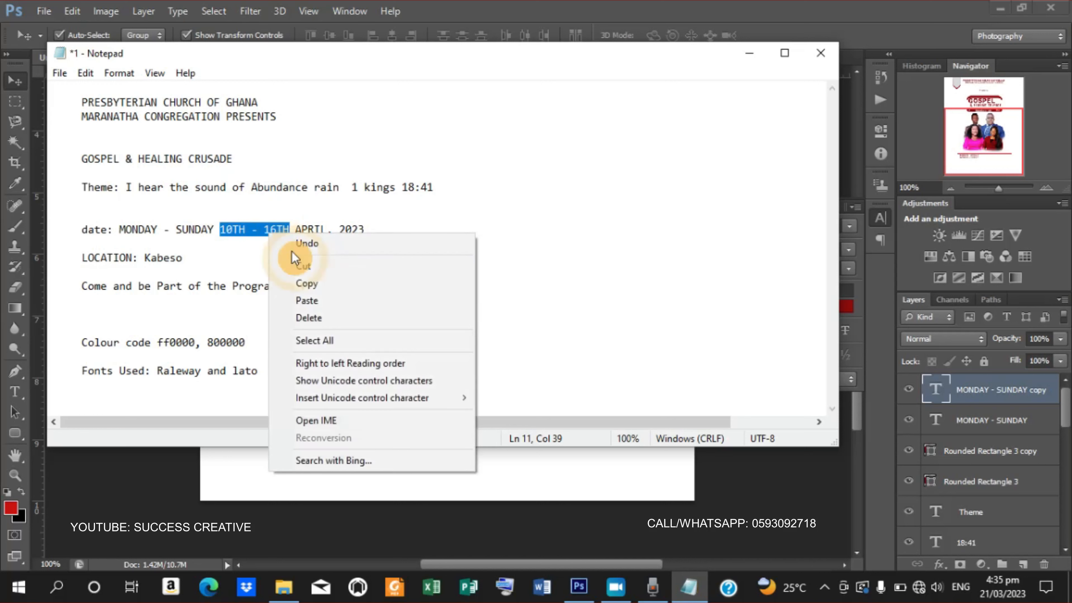
left_click(306, 284)
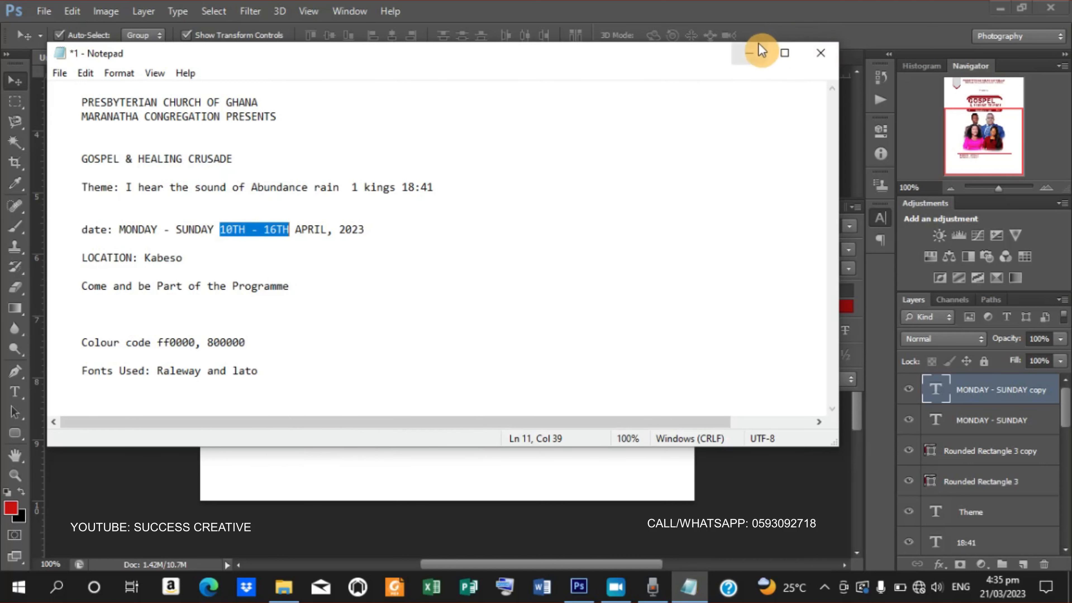
left_click(749, 53)
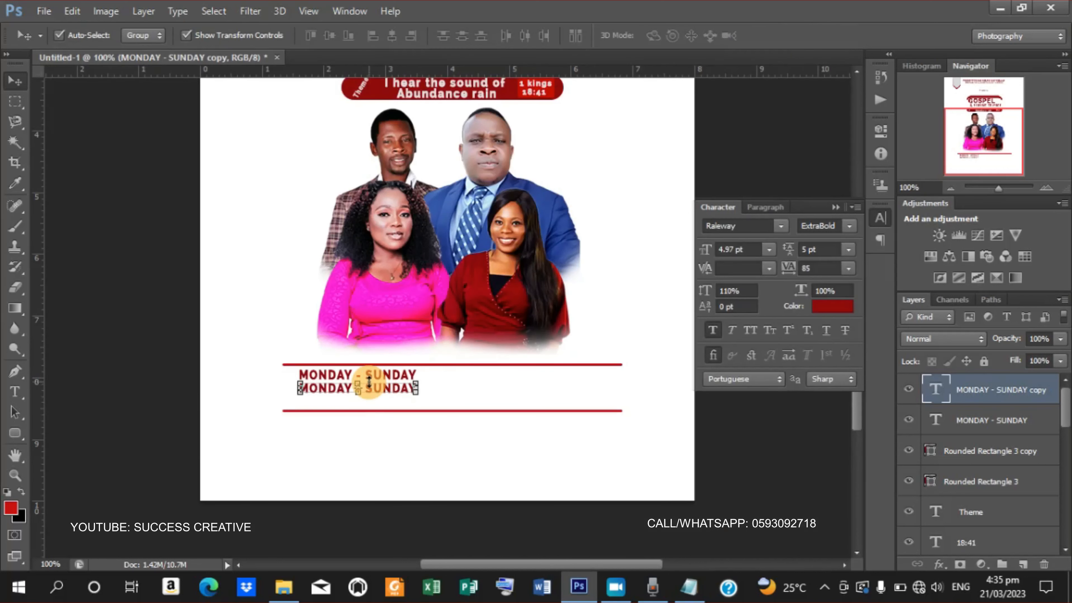
key("t")
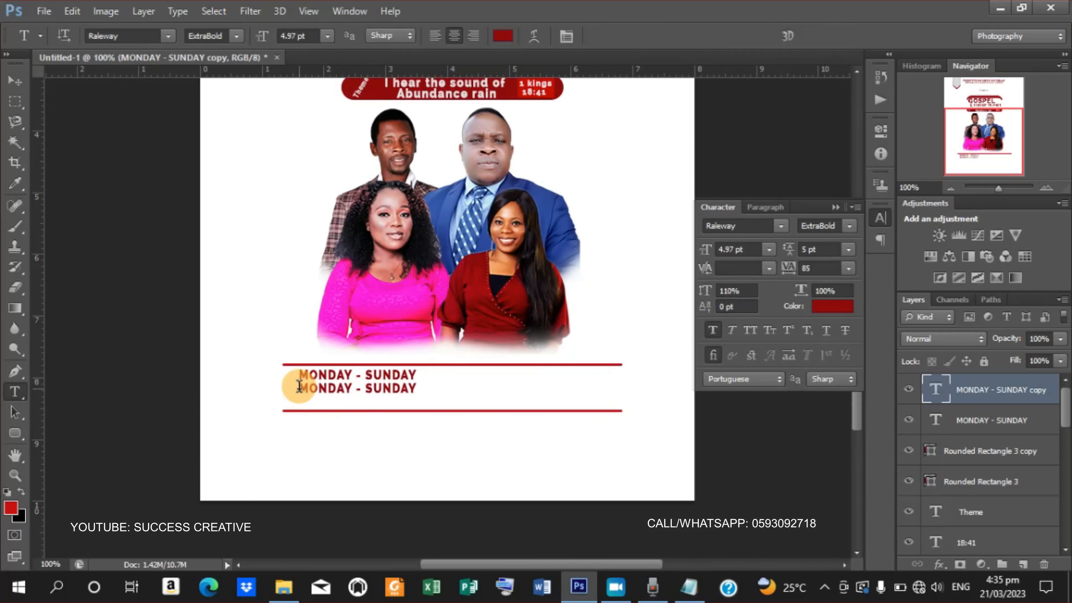
left_click_drag(299, 386, 462, 384)
right_click(379, 398)
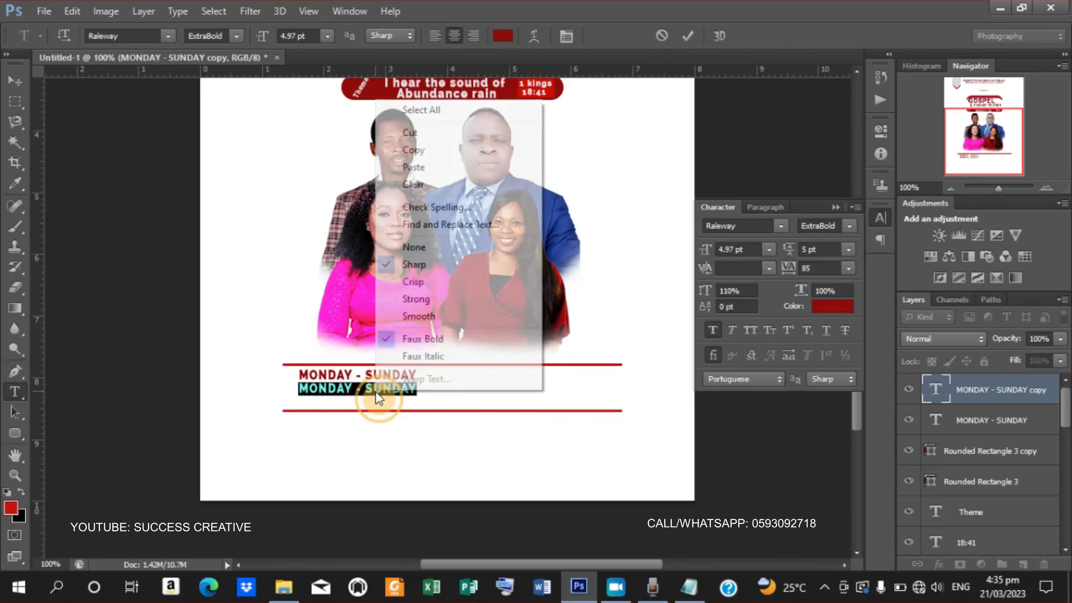
left_click(455, 169)
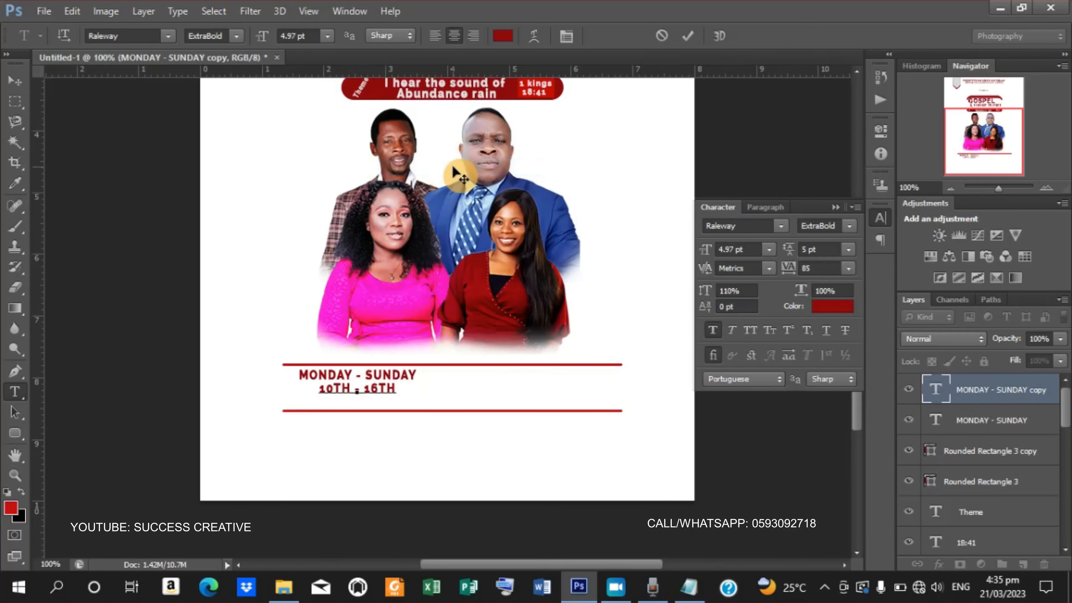
left_click(689, 37)
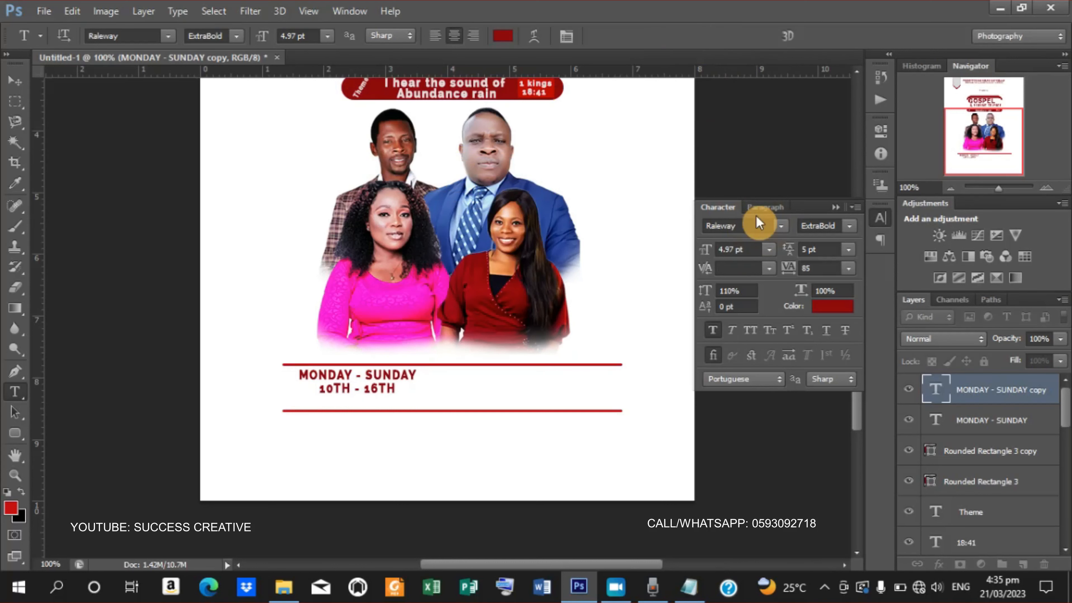
- Change the "10TH - 16TH" text's font to Lato in the Bold style
left_click(781, 226)
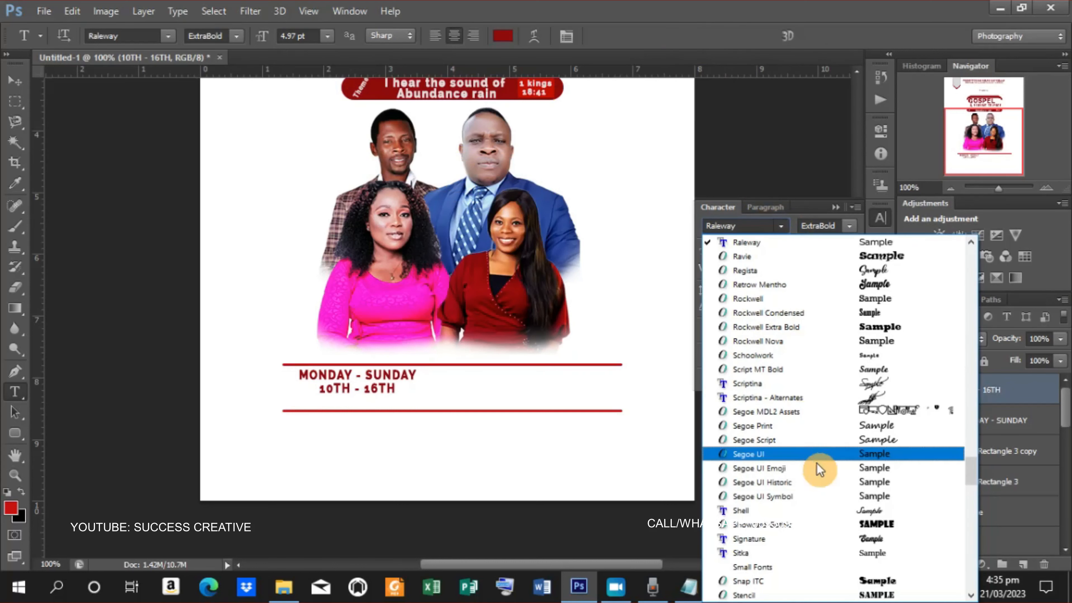
left_click_drag(971, 459, 968, 404)
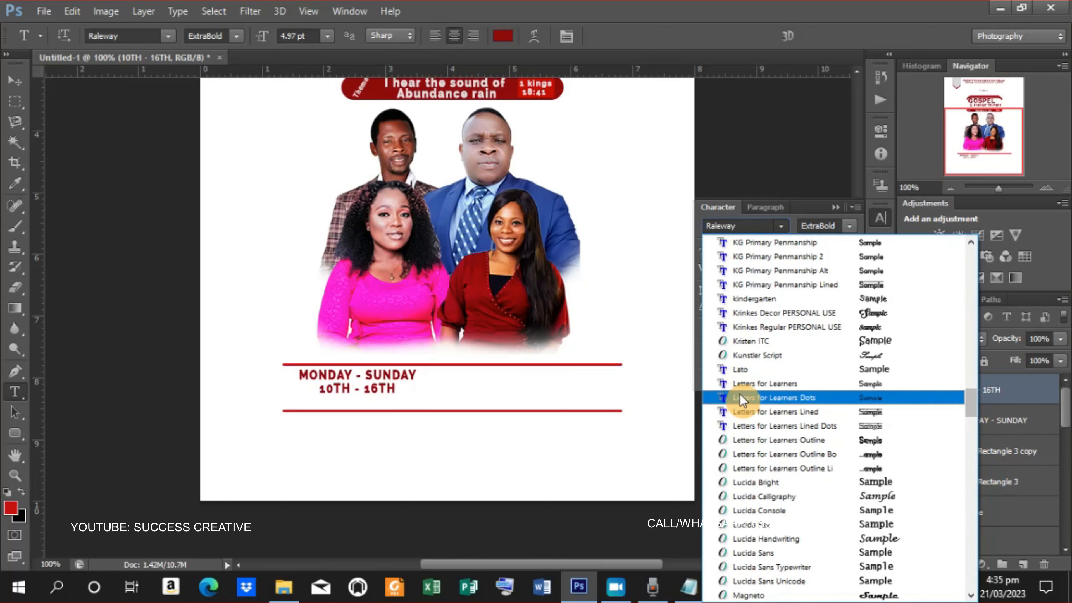
left_click(744, 370)
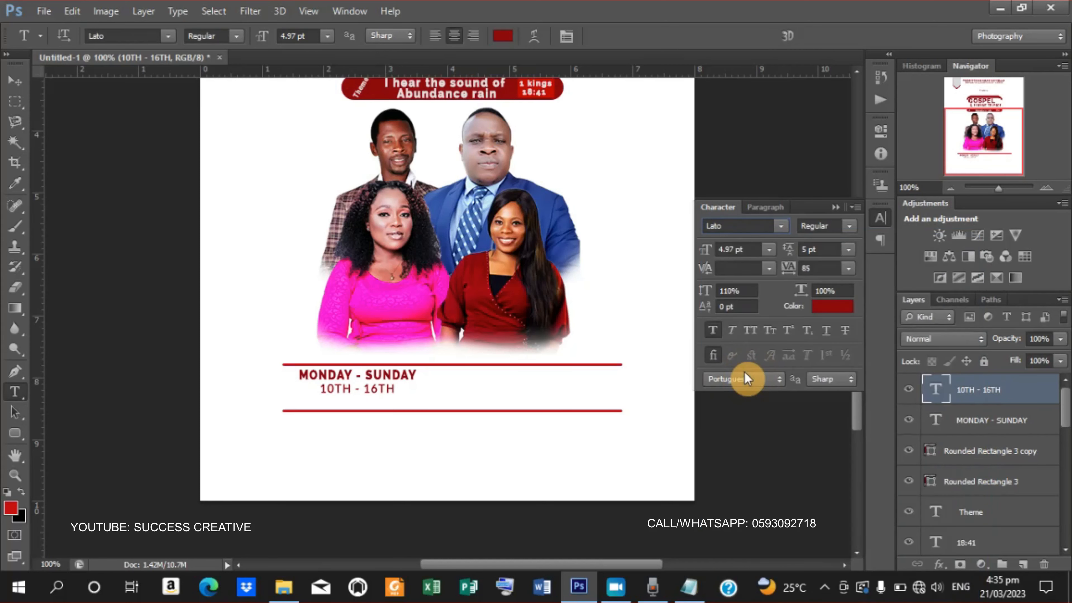
left_click(847, 224)
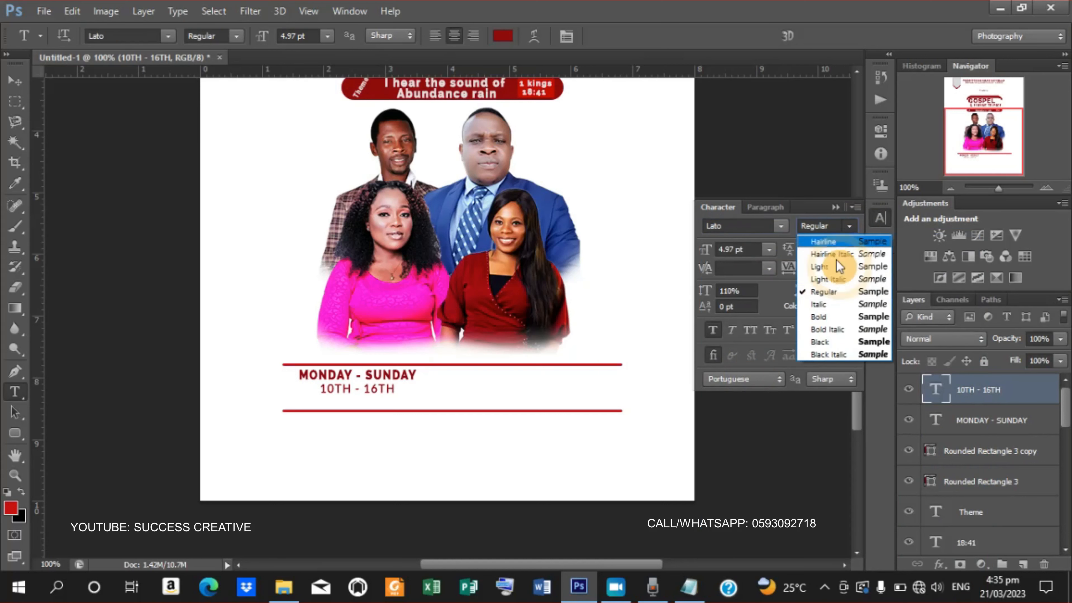
left_click(825, 317)
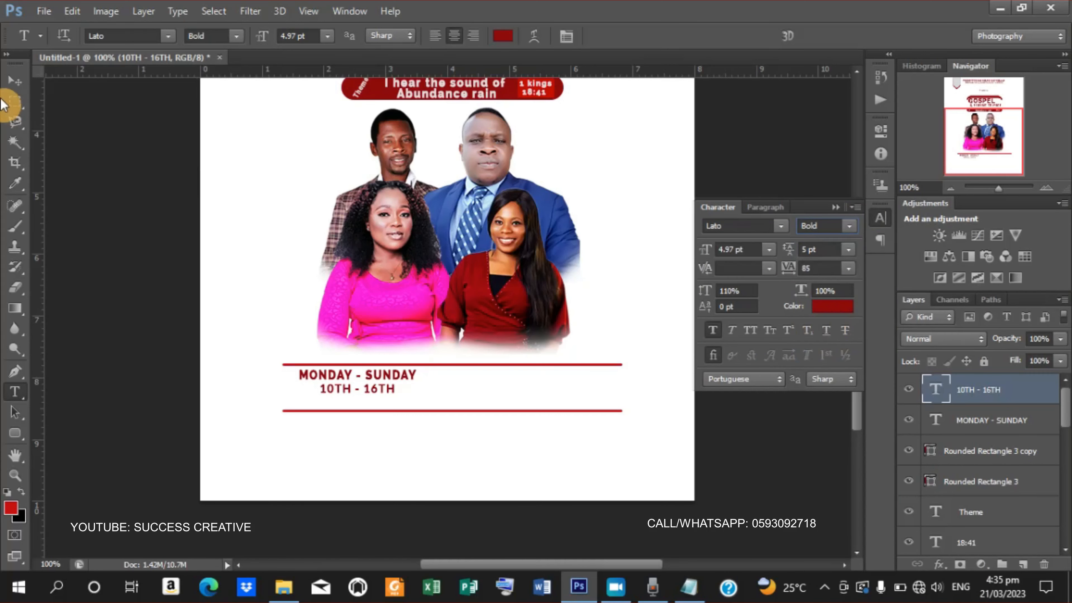
- Duplicate the "10TH - 16TH" text and move the copy straight down to form a third row above the lower red line
left_click(14, 91)
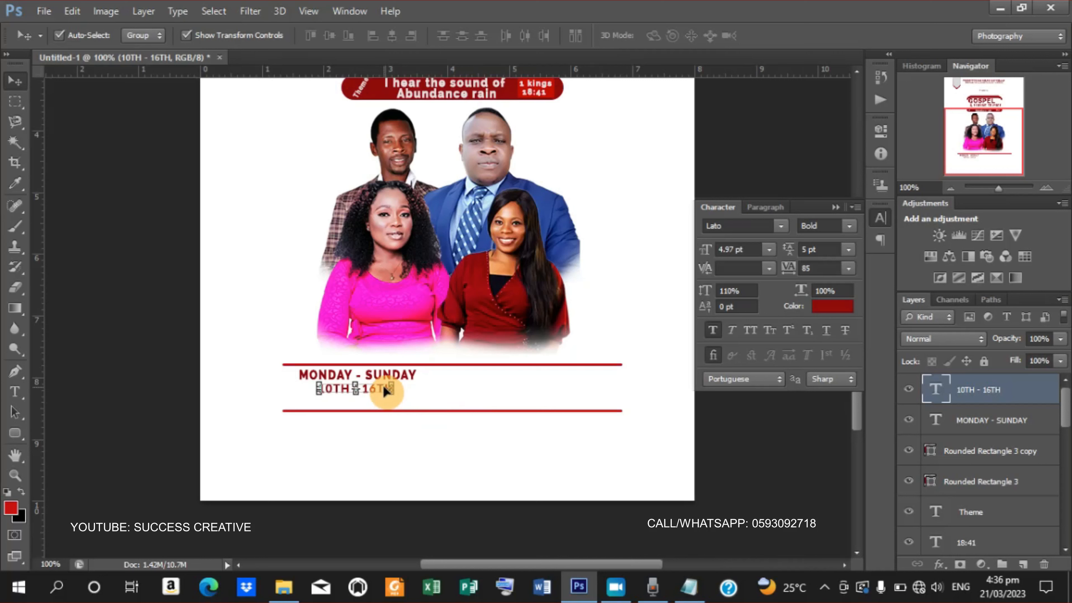
key("ctrl+j")
key("Down")
key("Down")
key("Down")
key("Down")
key("Down")
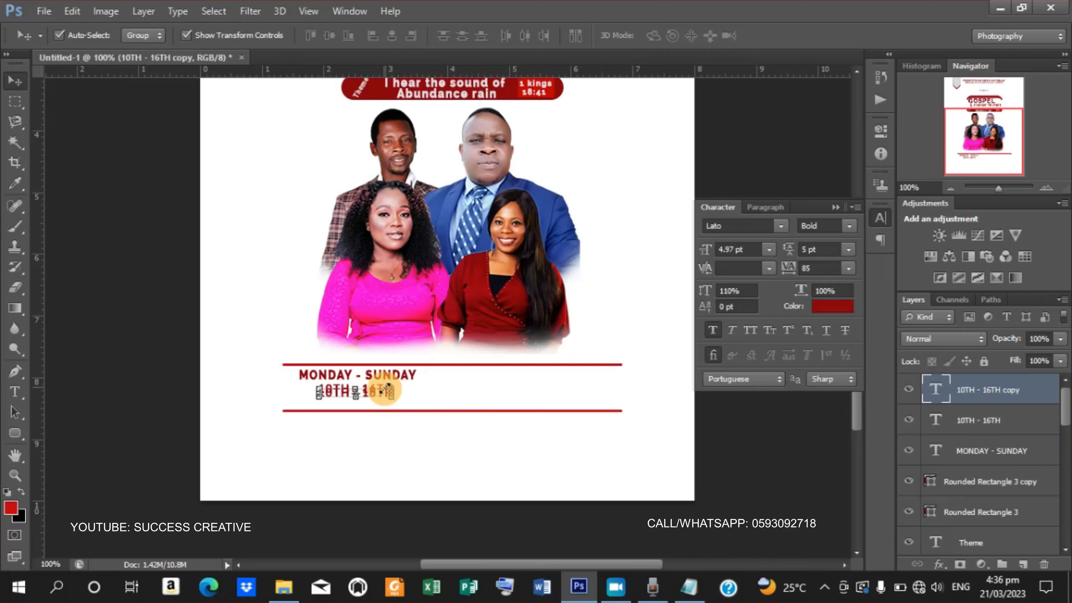
key("Down")
key("Down")
key("Down")
key("Down")
key("Down")
key("Down")
key("Down")
key("Down")
key("Down")
key("Down")
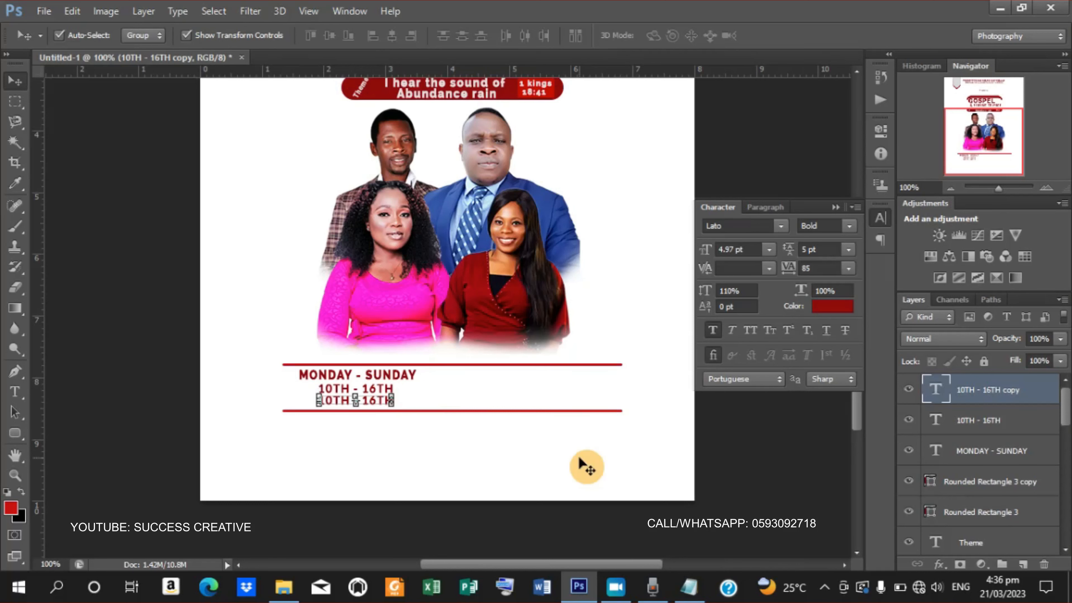
- Copy "APRIL" from the Notepad details and replace the duplicated third-row text with it
left_click(689, 588)
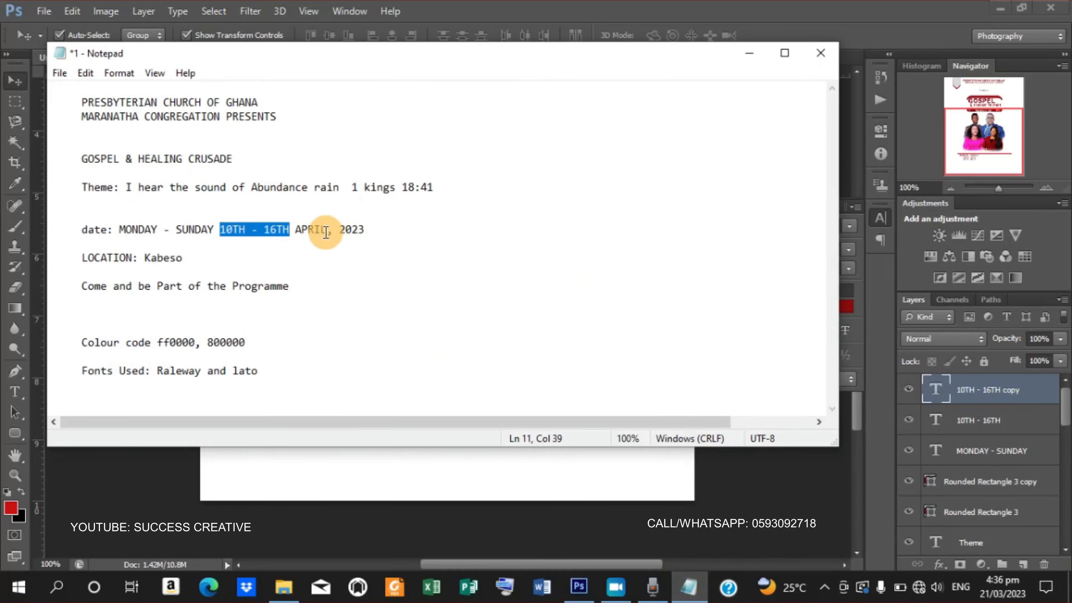
left_click_drag(295, 231, 334, 232)
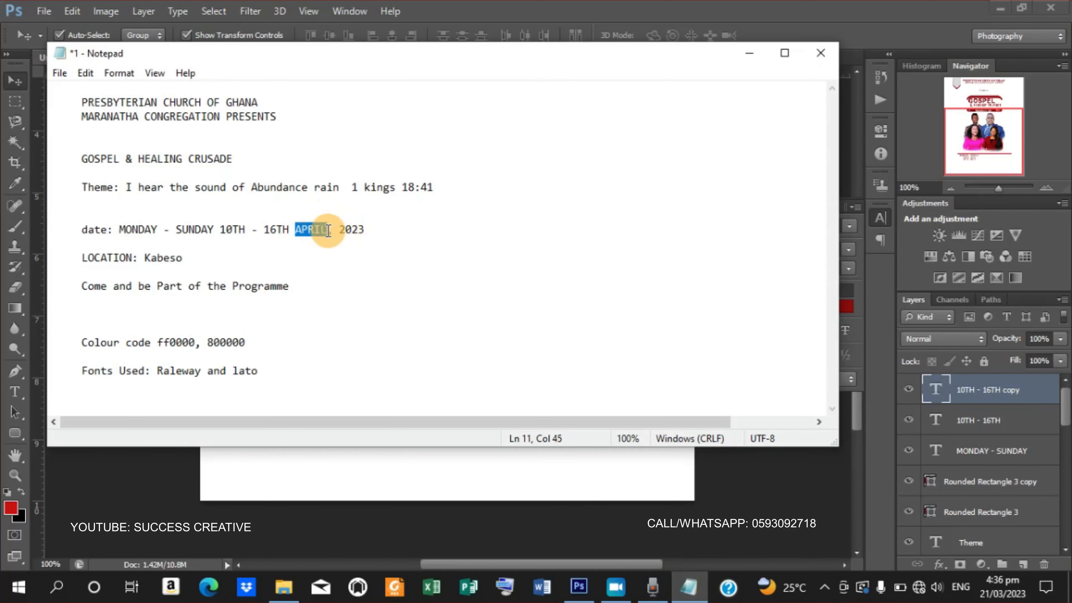
right_click(306, 235)
left_click(344, 284)
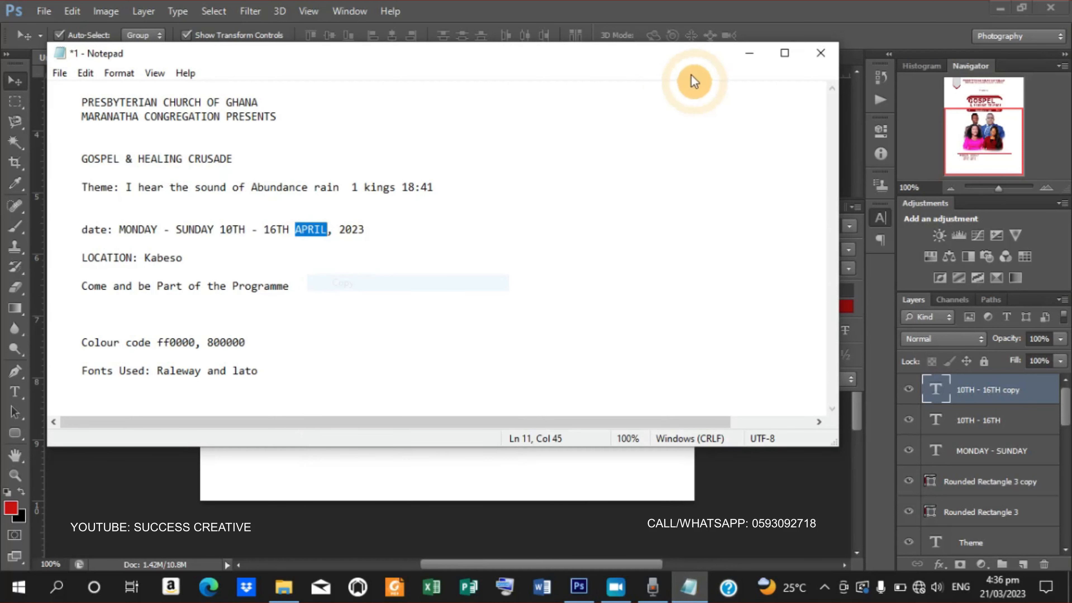
left_click(750, 52)
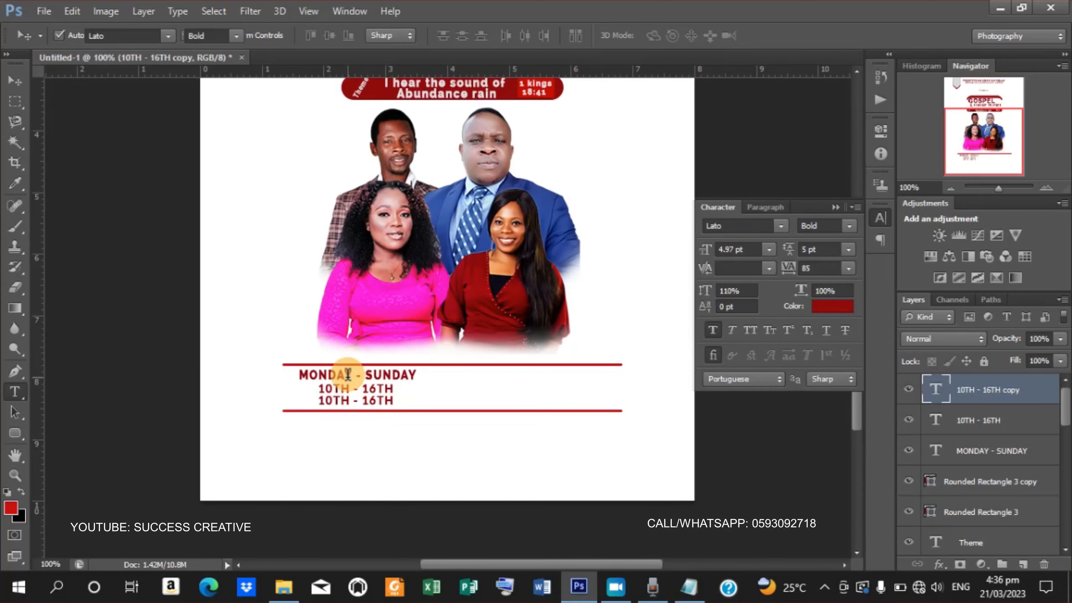
key("t")
left_click_drag(320, 402, 402, 402)
right_click(364, 408)
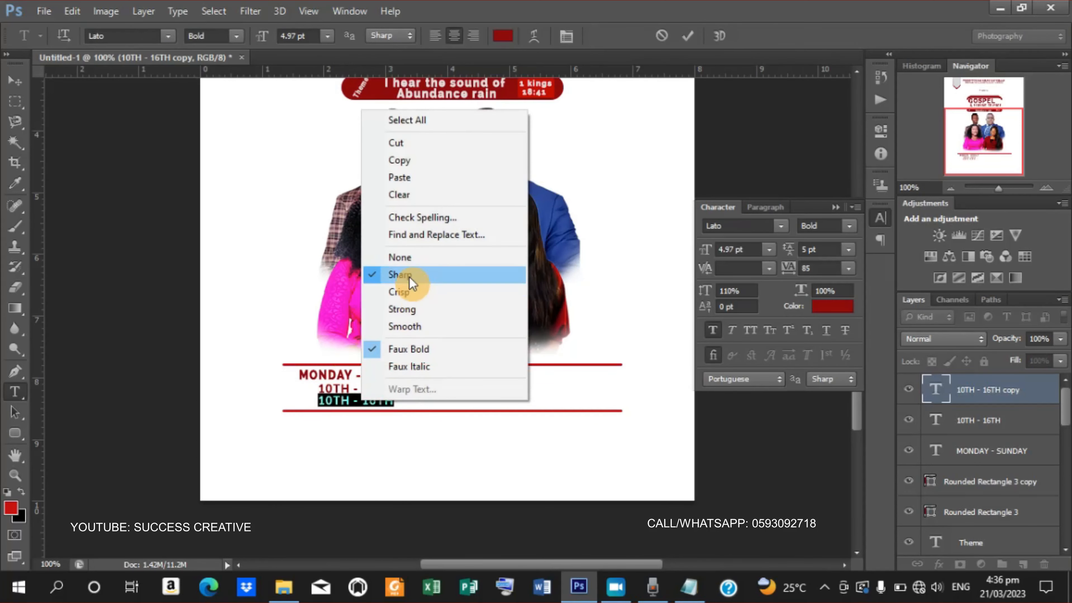
left_click(401, 178)
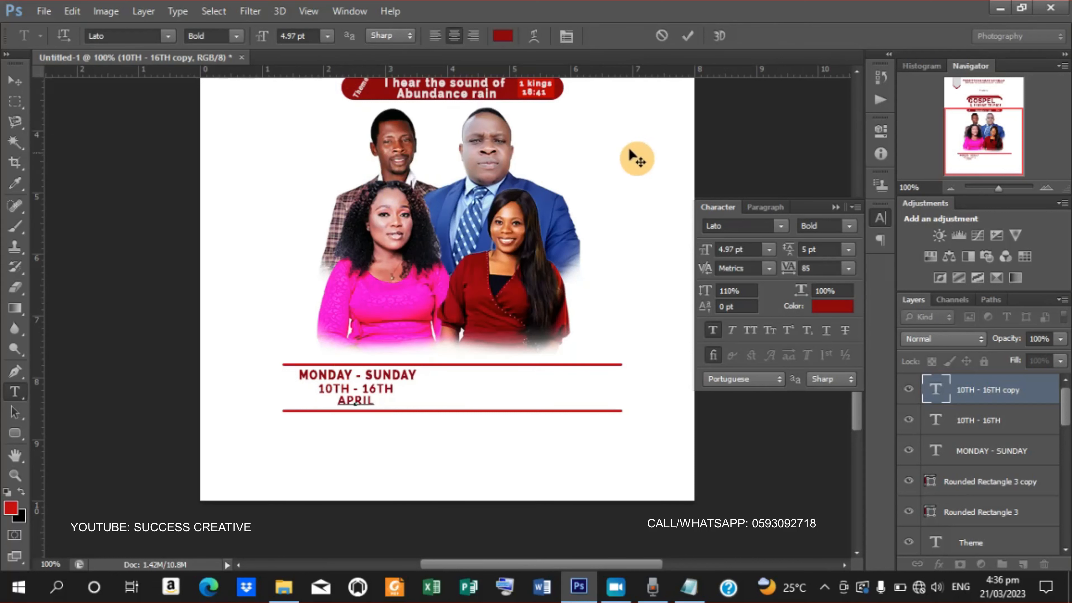
left_click(693, 36)
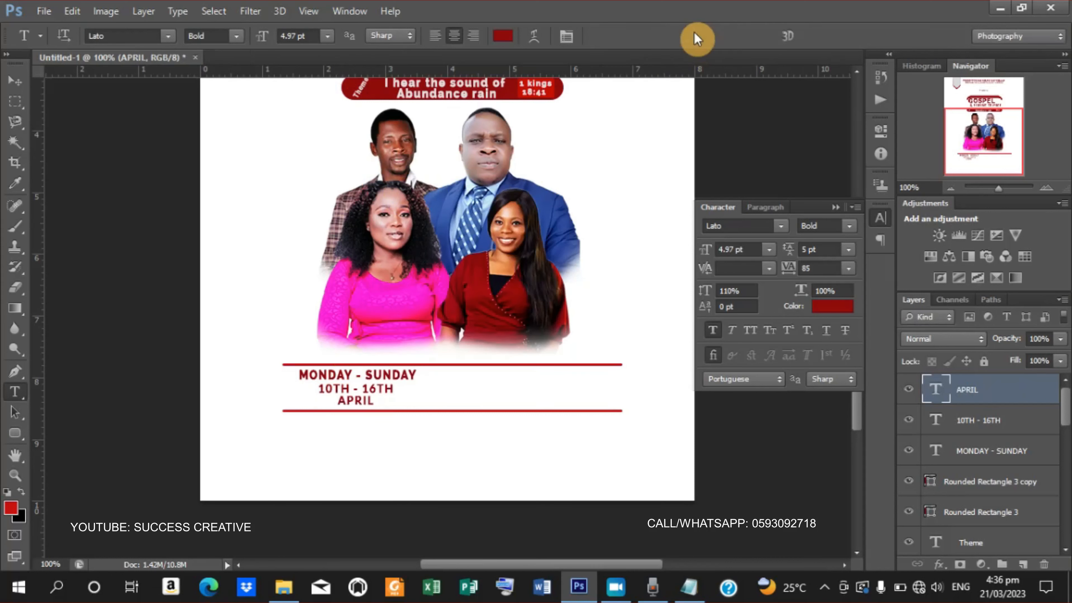
- Stretch the "APRIL" text horizontally on both sides to about 199% width, matching the "10TH - 16TH" row
left_click(15, 76)
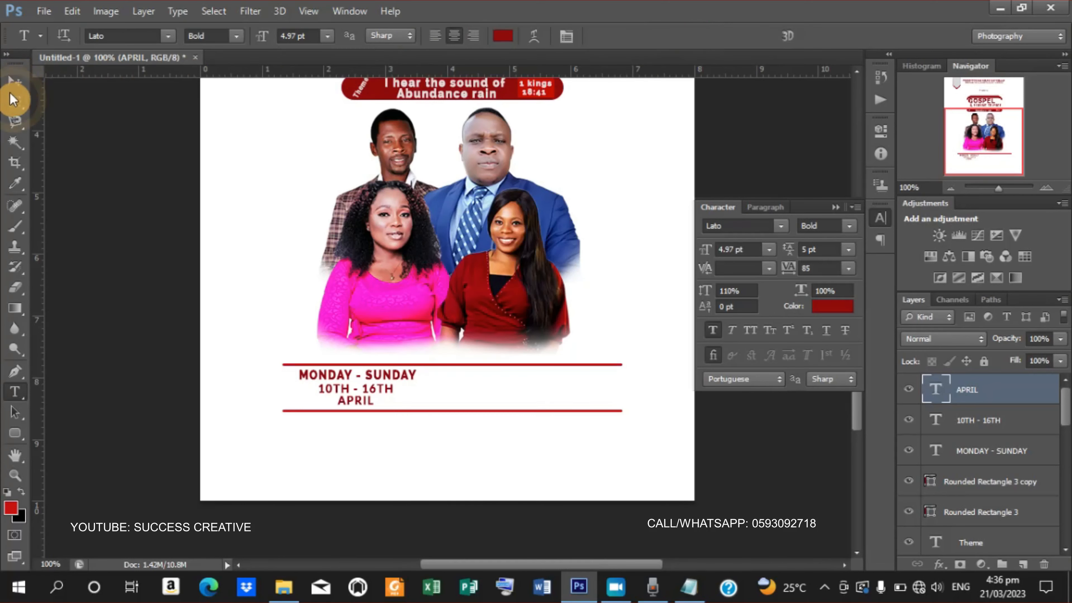
left_click(15, 80)
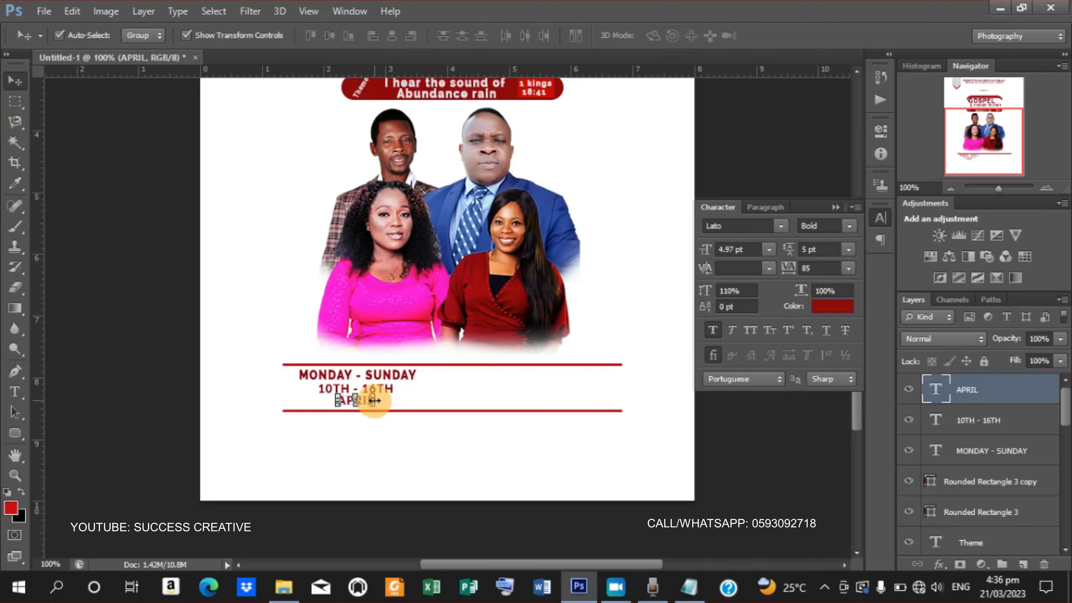
left_click_drag(375, 401, 318, 401)
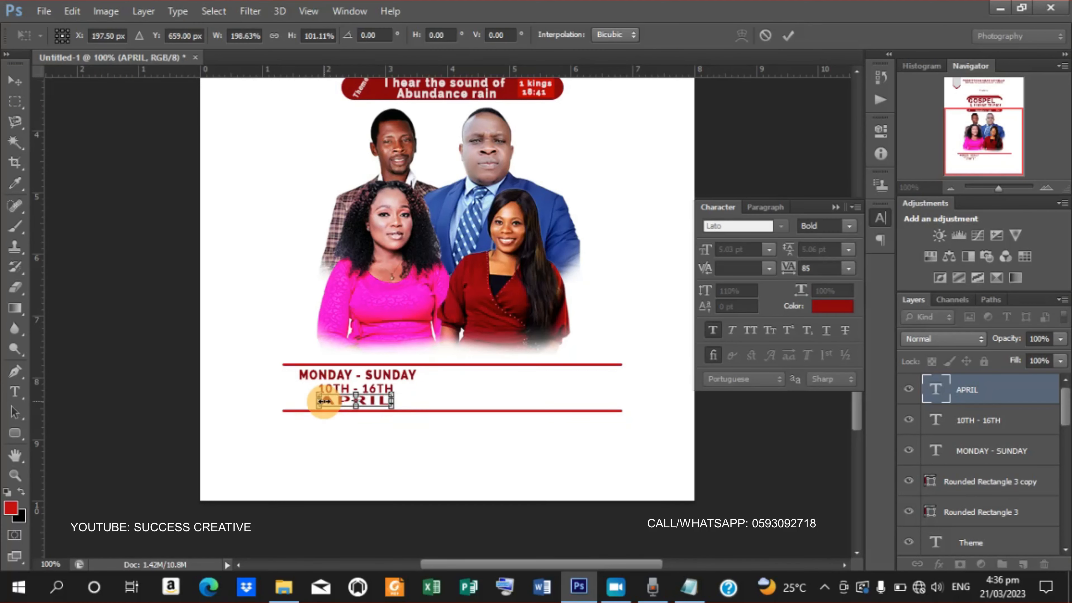
left_click(789, 36)
- Narrow the "MONDAY - SUNDAY" text from both sides to about 64% width, aligning its ends with the rows below
left_click(403, 375)
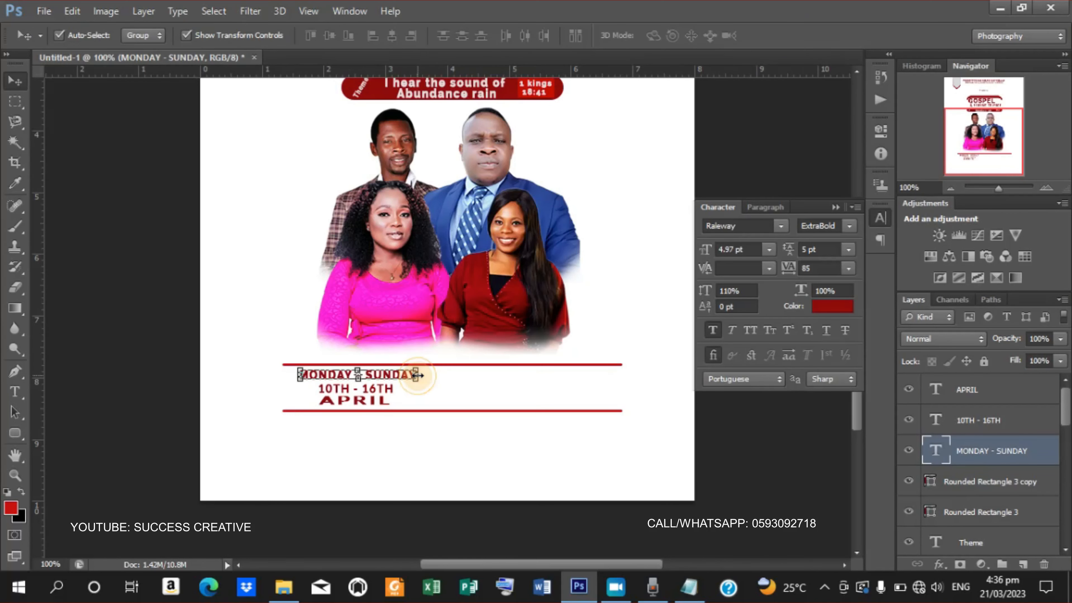
left_click_drag(412, 376, 395, 378)
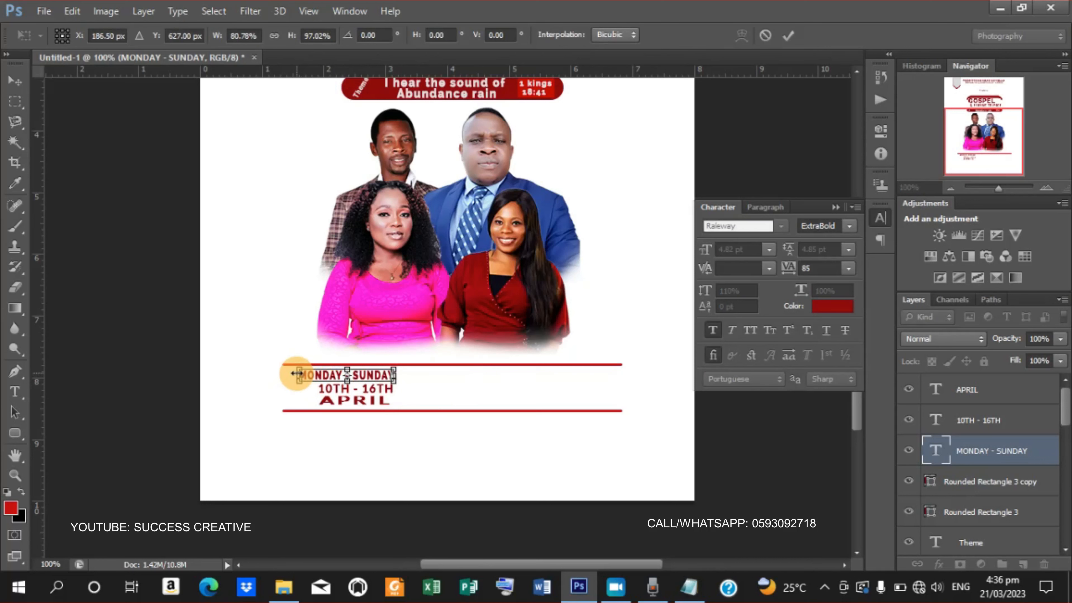
left_click_drag(297, 375, 317, 375)
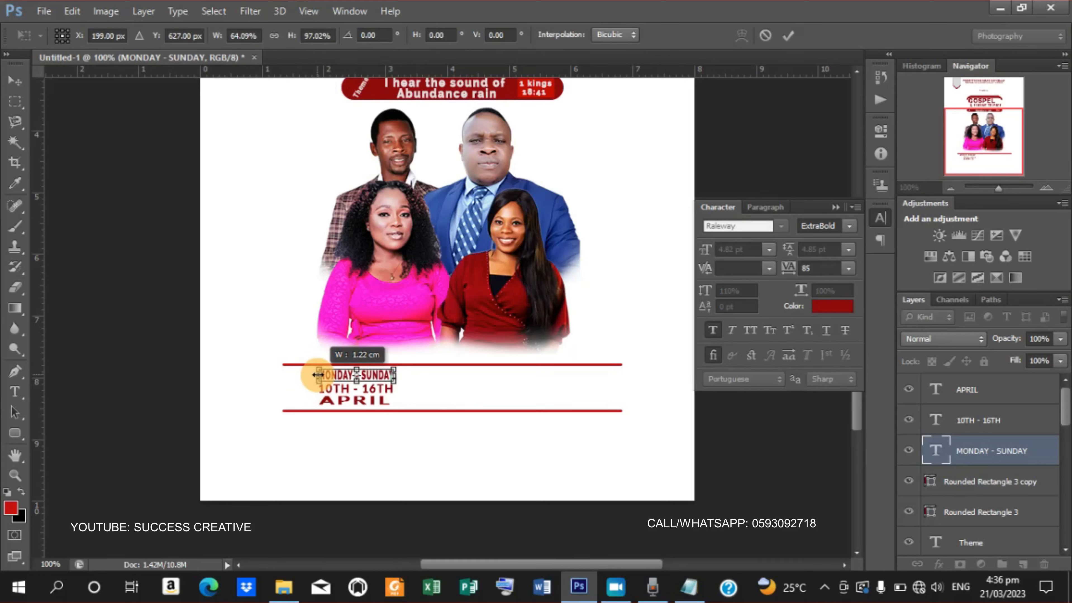
left_click(790, 38)
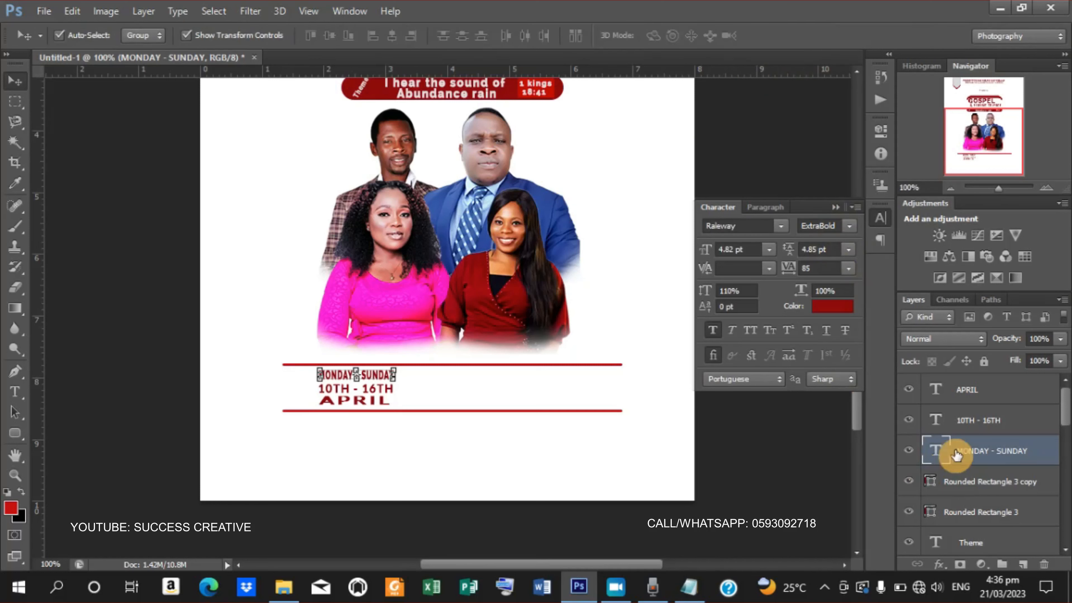
- Select the "MONDAY - SUNDAY", "10TH - 16TH" and "APRIL" text layers together and shift them slightly left between the red lines
left_click(984, 389, "ctrl")
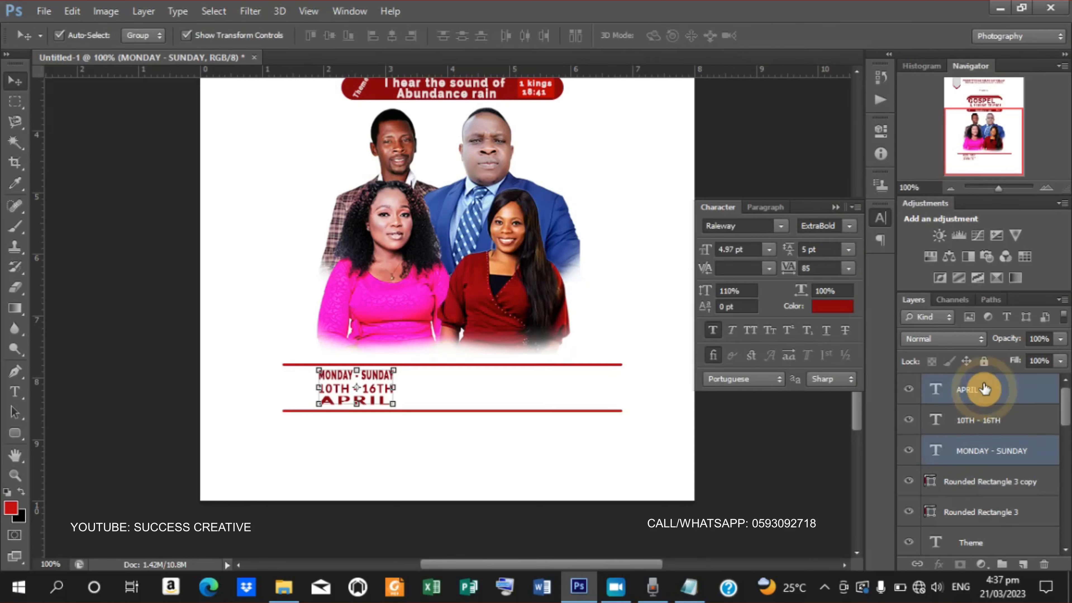
left_click(981, 421, "ctrl")
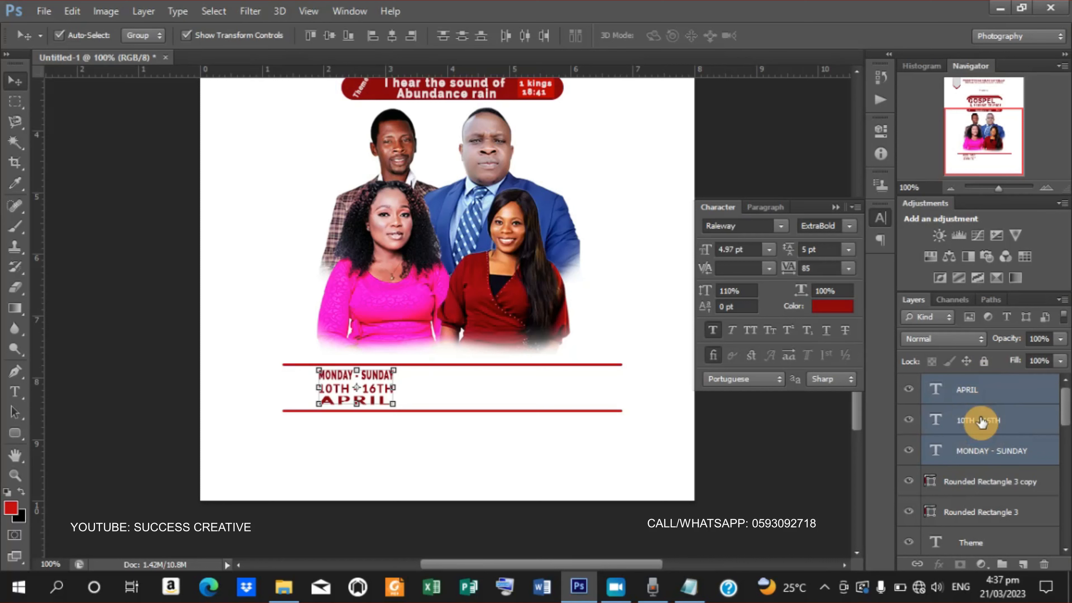
key("Left")
key("Left")
key("Left")
key("Left")
key("Left")
key("Left")
key("Left")
key("Left")
key("Left")
key("Left")
key("Left")
key("Left")
key("Left")
key("Left")
key("Left")
key("Left")
key("Left")
key("Left")
key("Left")
key("Left")
key("Left")
key("Left")
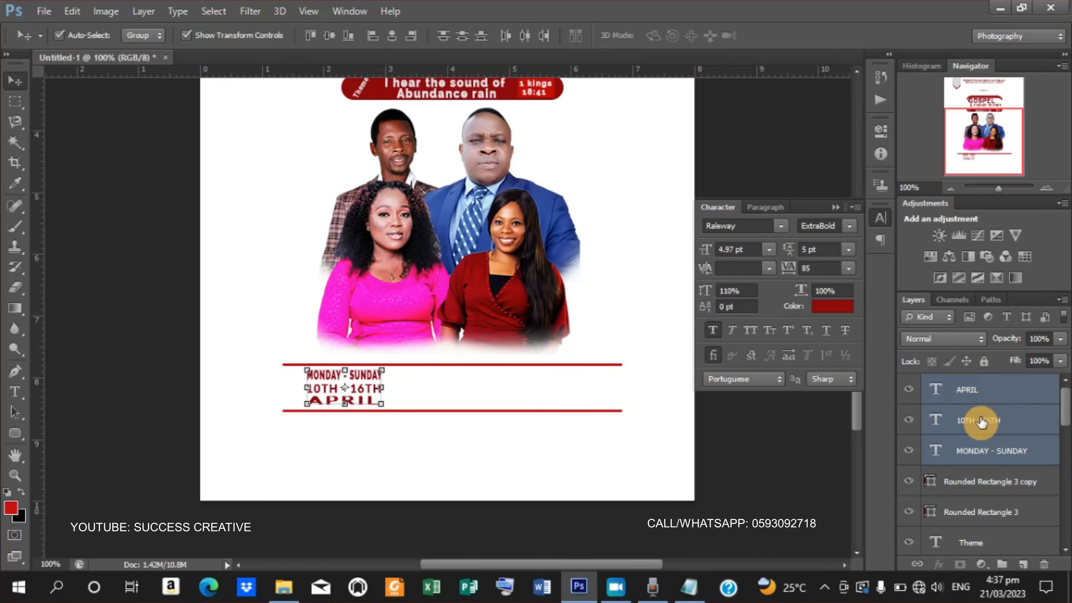
- Nudge the three stacked date texts further left, closer to the starting ends of the red divider lines
key("Left")
key("Left")
key("Left")
key("Left")
key("Left")
key("Left")
key("Left")
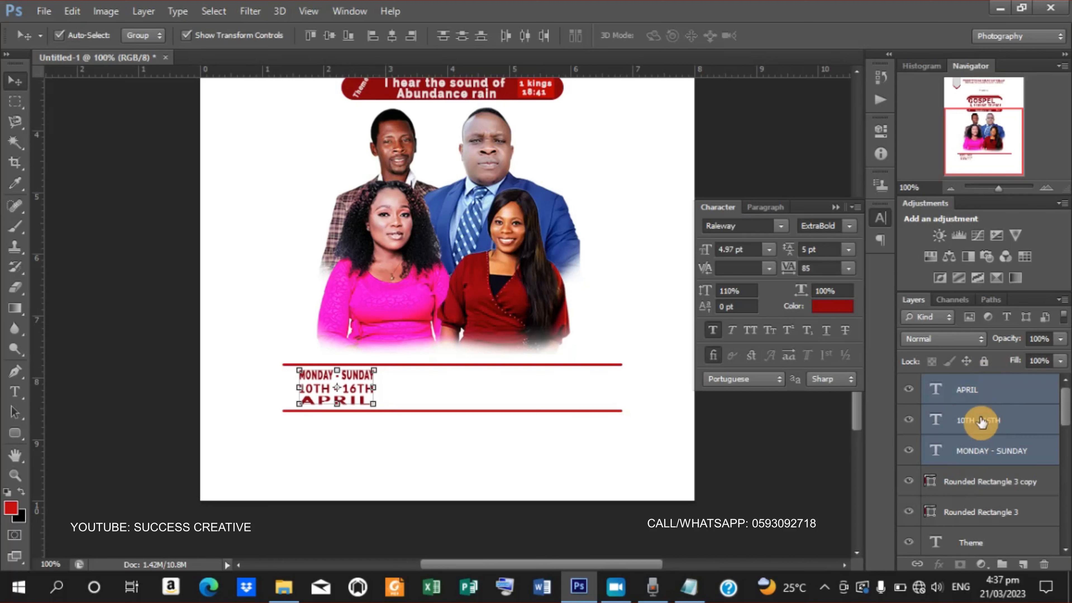
key("Left")
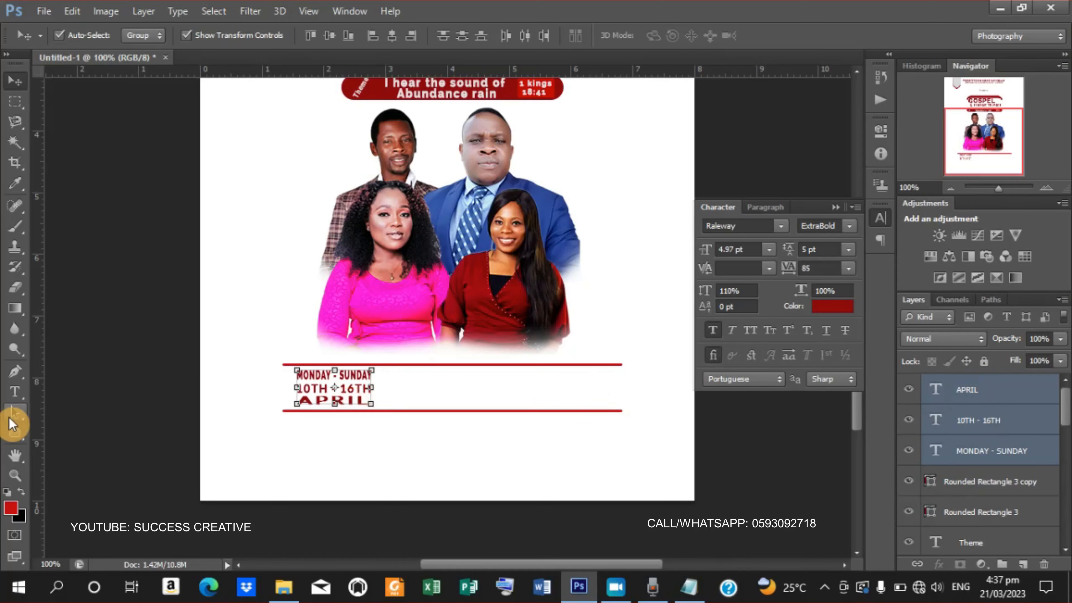
- Draw a thin vertical red rounded rectangle, about 2 px by 47 px, just right of the stacked date texts
left_click(14, 434)
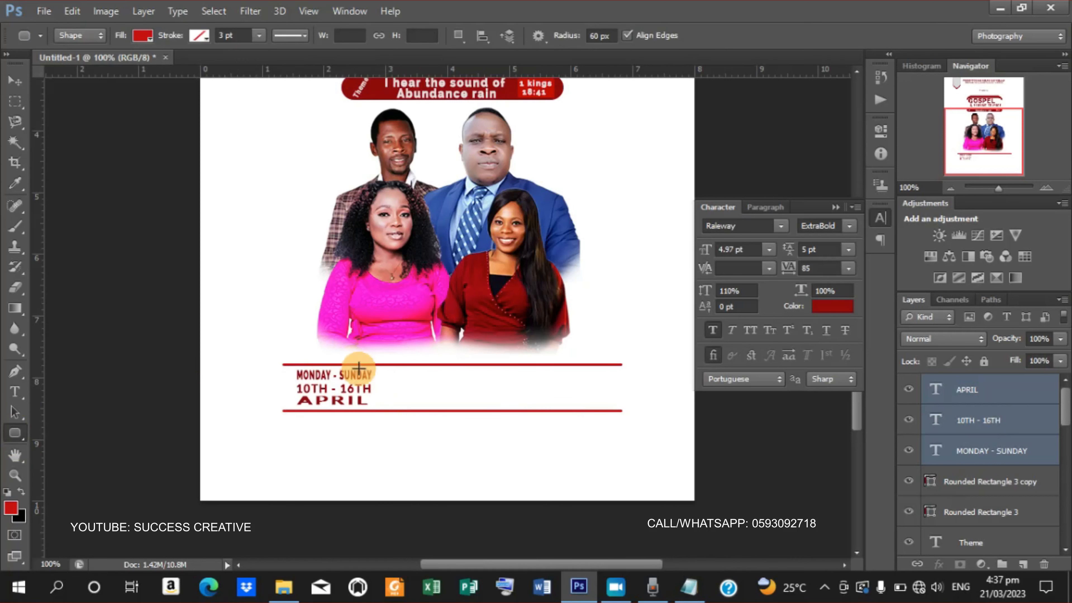
left_click_drag(376, 371, 375, 406)
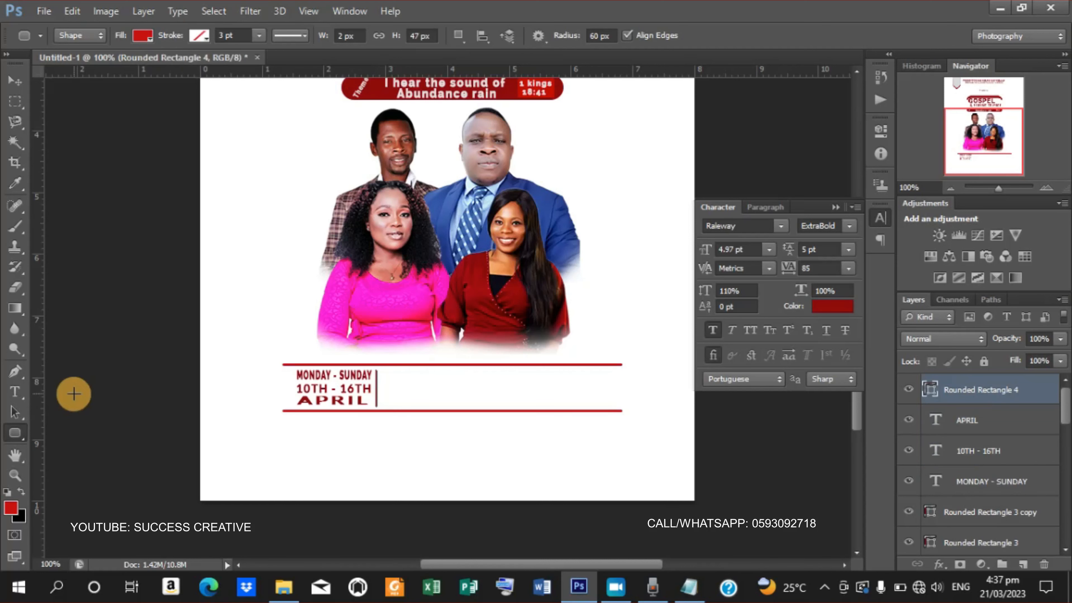
left_click(15, 86)
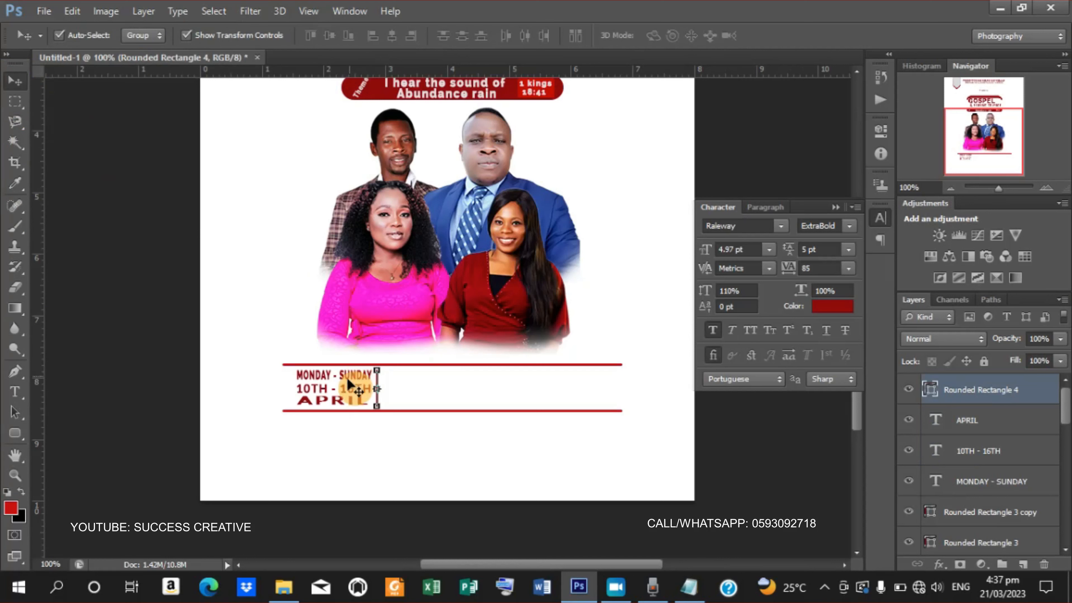
- Duplicate the "APRIL" text, change the copy to "20" and place it just right of the vertical bar
left_click(337, 402)
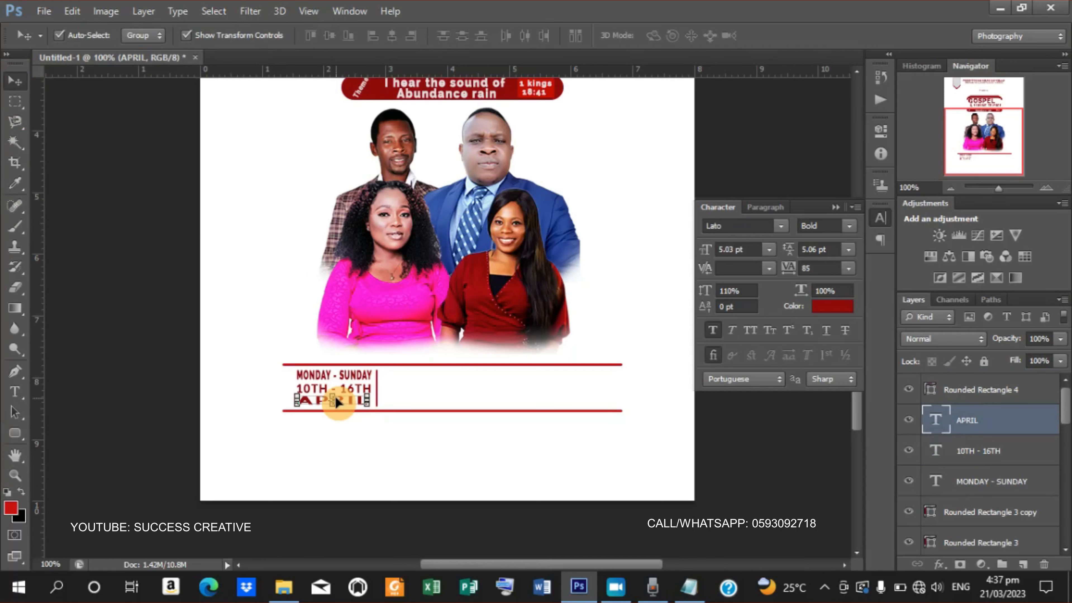
key("ctrl+j")
left_click_drag(336, 400, 420, 384)
key("t")
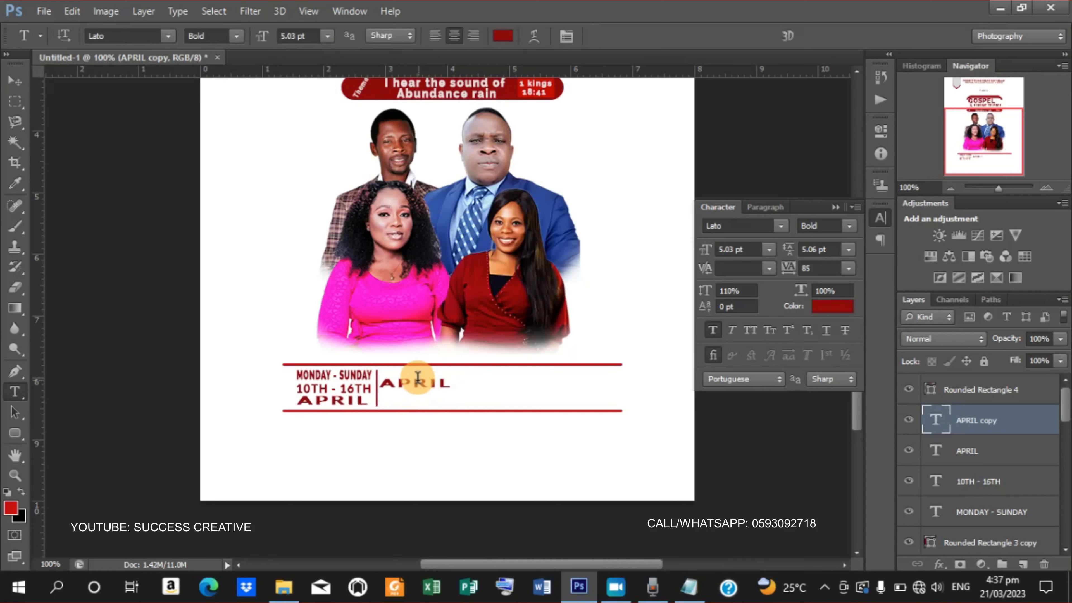
left_click(380, 382)
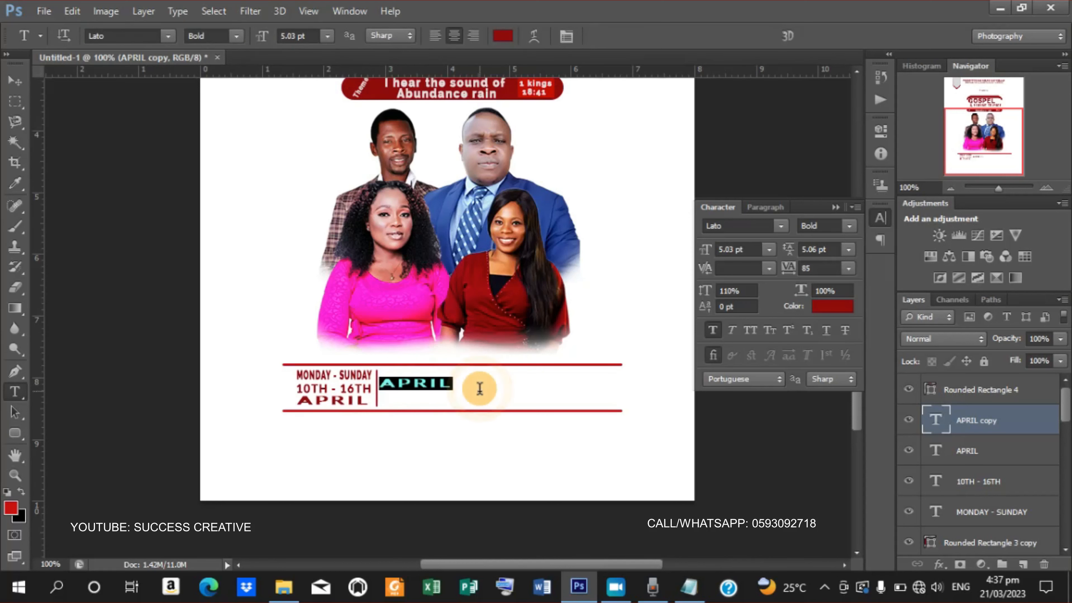
key("ctrl+a")
type("20")
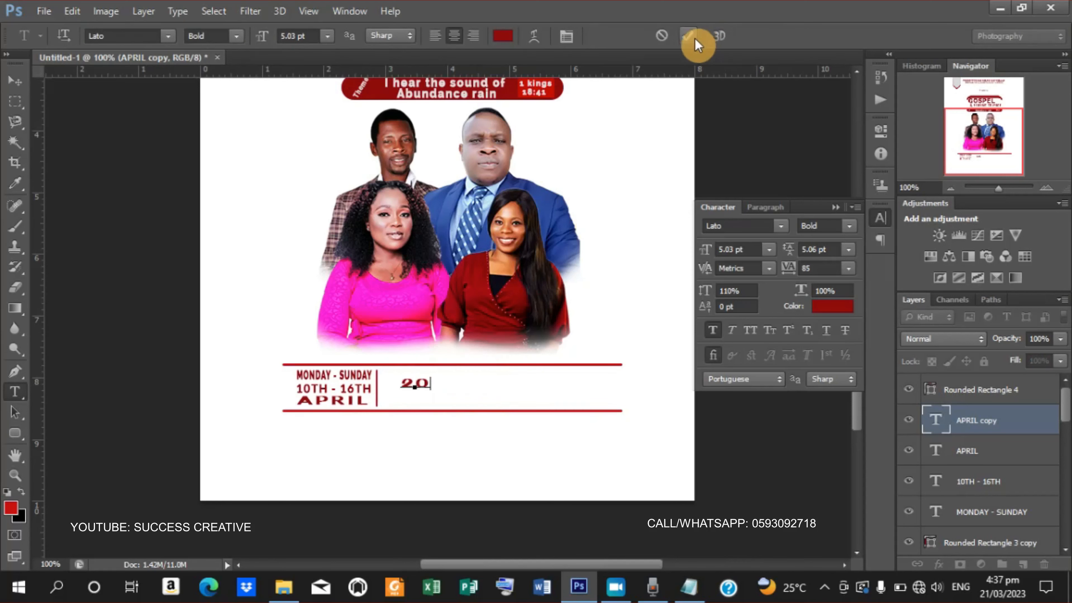
left_click(690, 36)
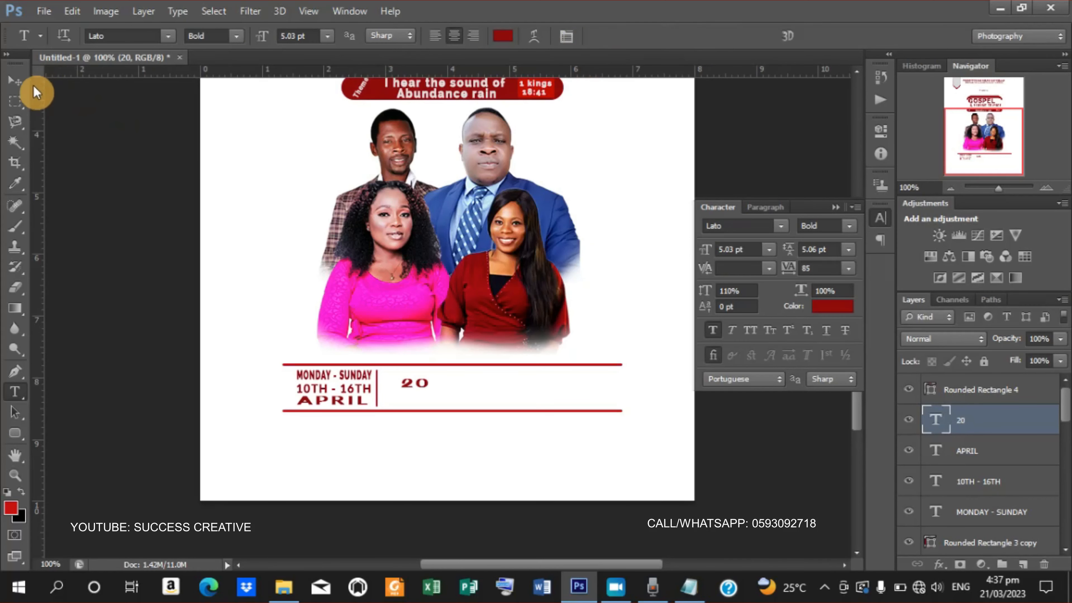
left_click(21, 87)
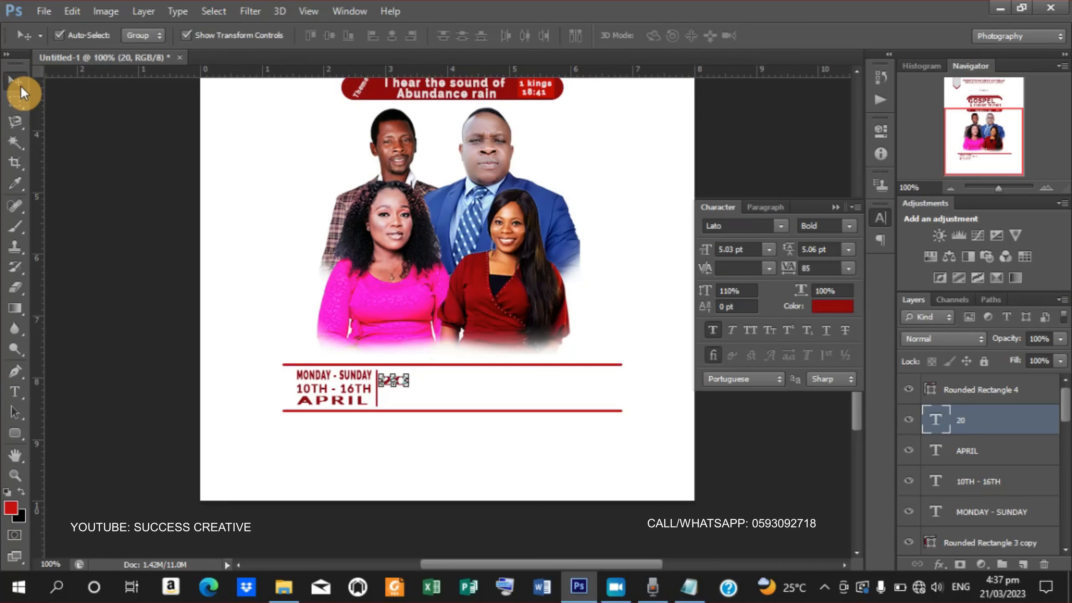
- Duplicate the "20" text directly below itself and change the copy to "23"
key("ctrl+j")
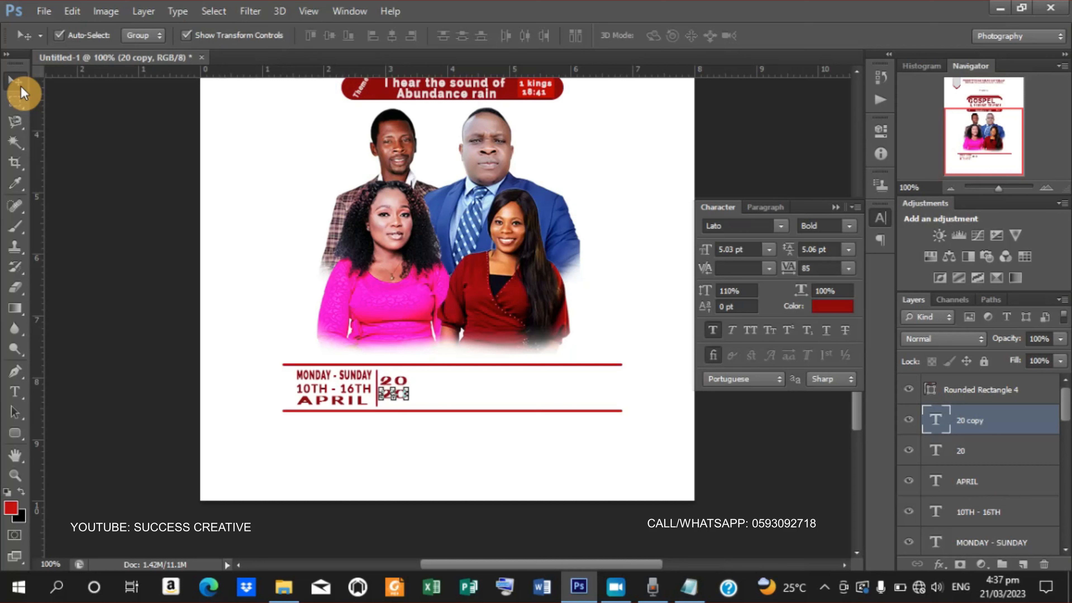
key("t")
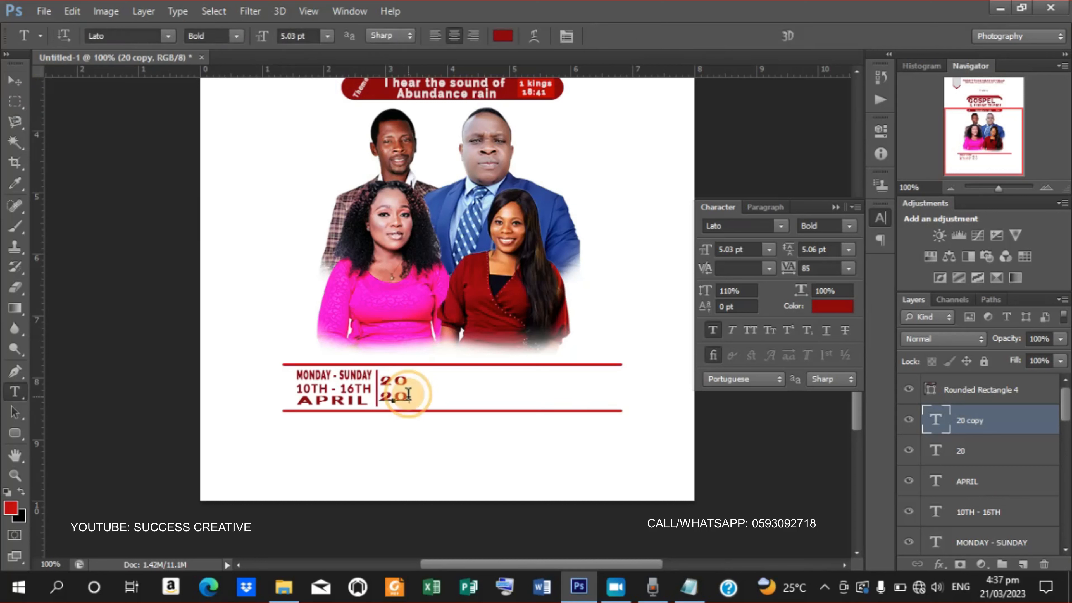
left_click(408, 395)
type("3")
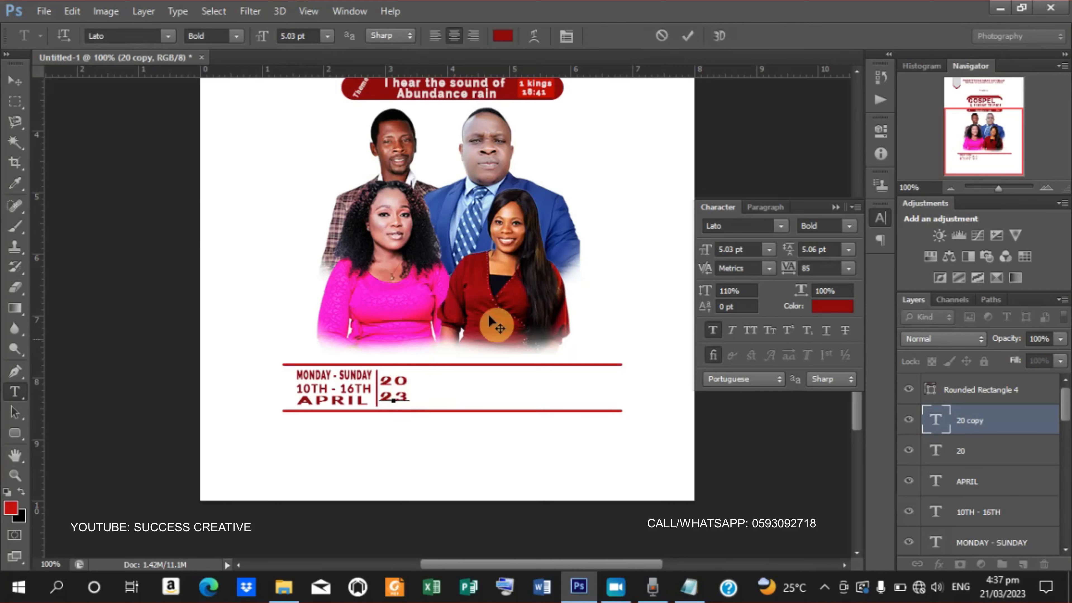
left_click(687, 44)
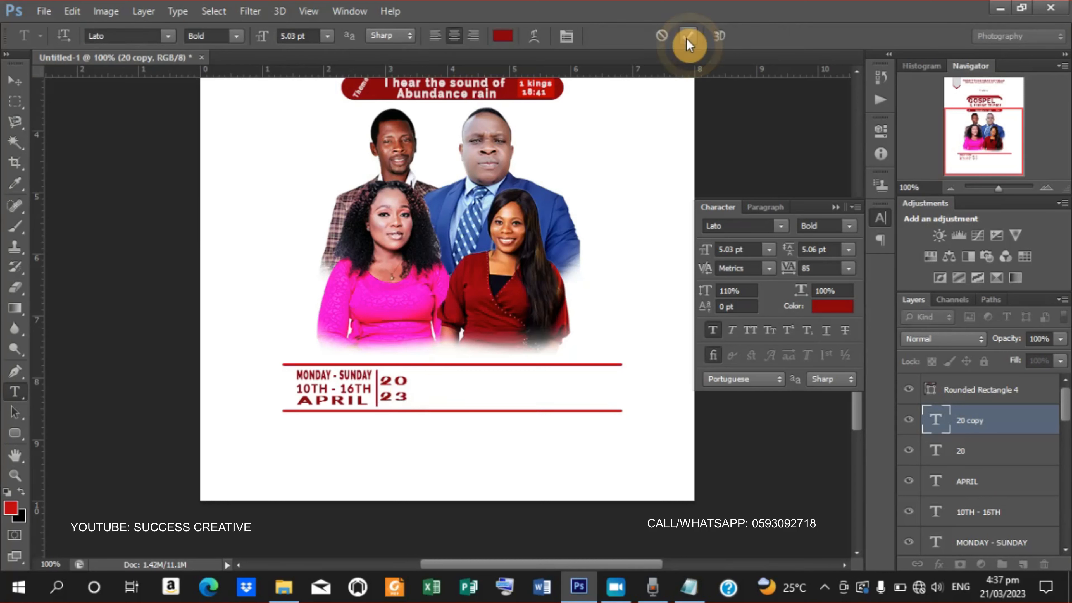
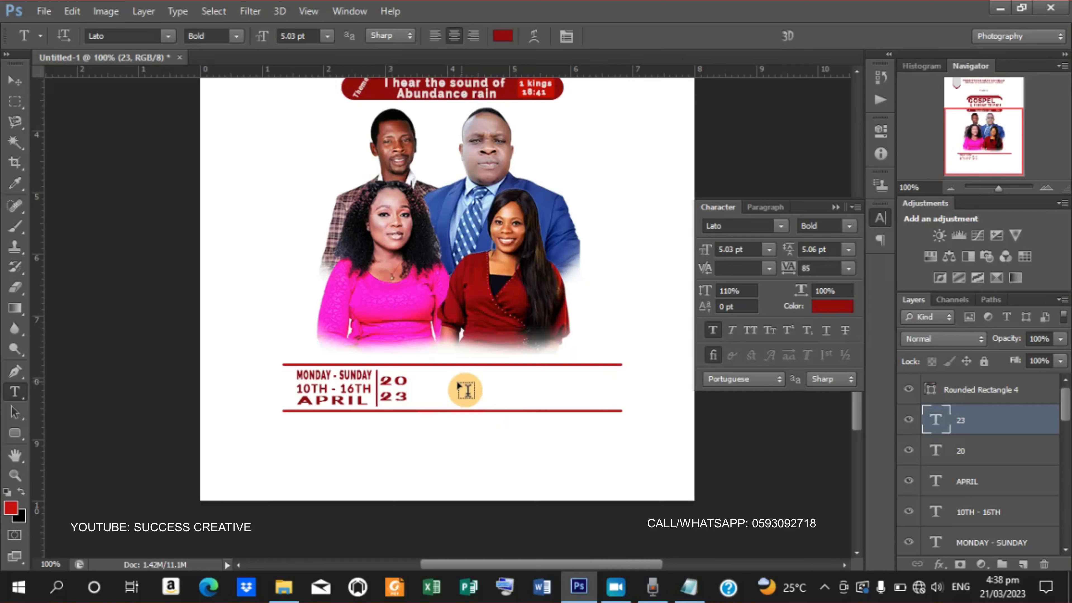
- Add the text "KABESO" right of the year, enlarge it to about 155% and place it midway between the red lines
left_click(437, 386)
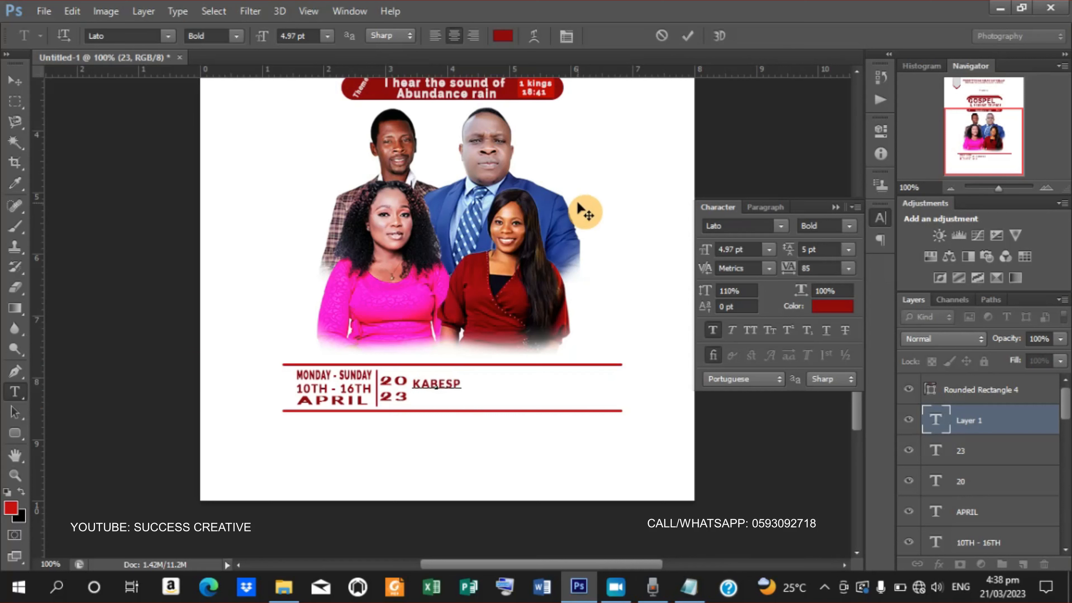
left_click(688, 35)
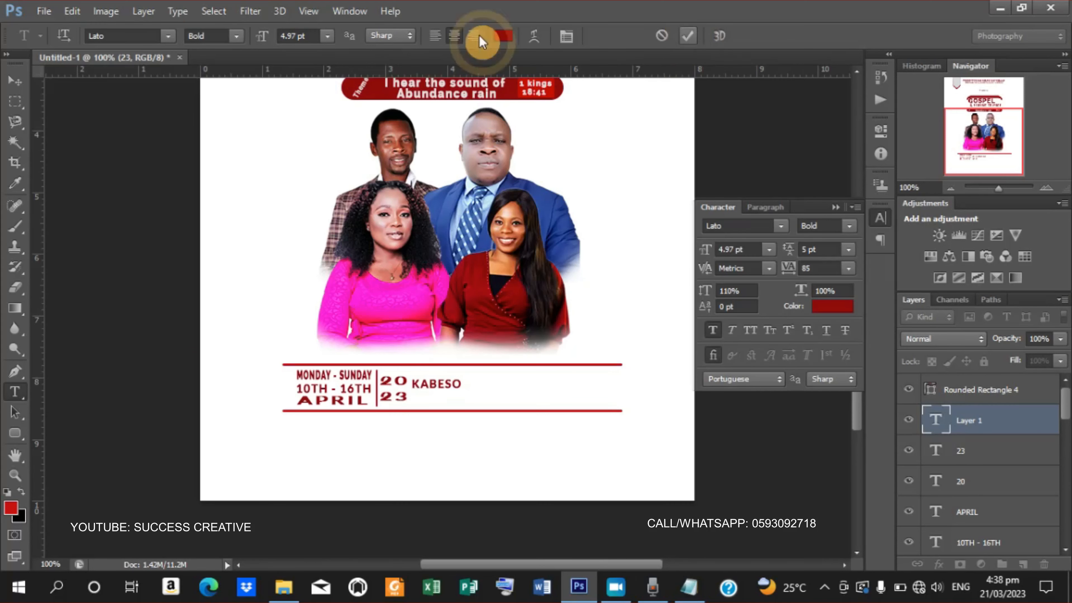
left_click(16, 81)
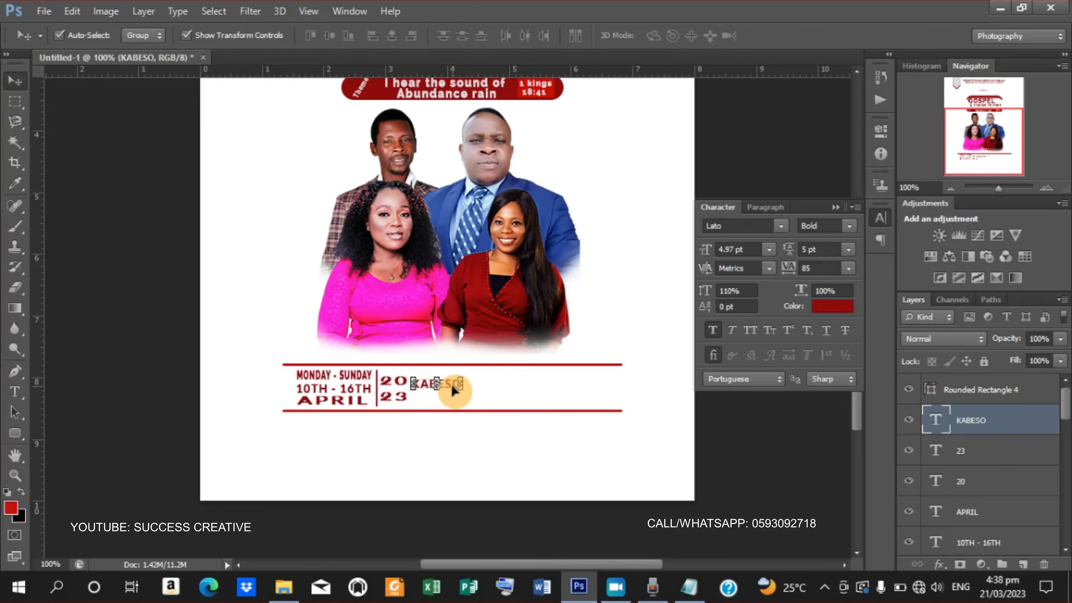
left_click_drag(450, 383, 508, 390)
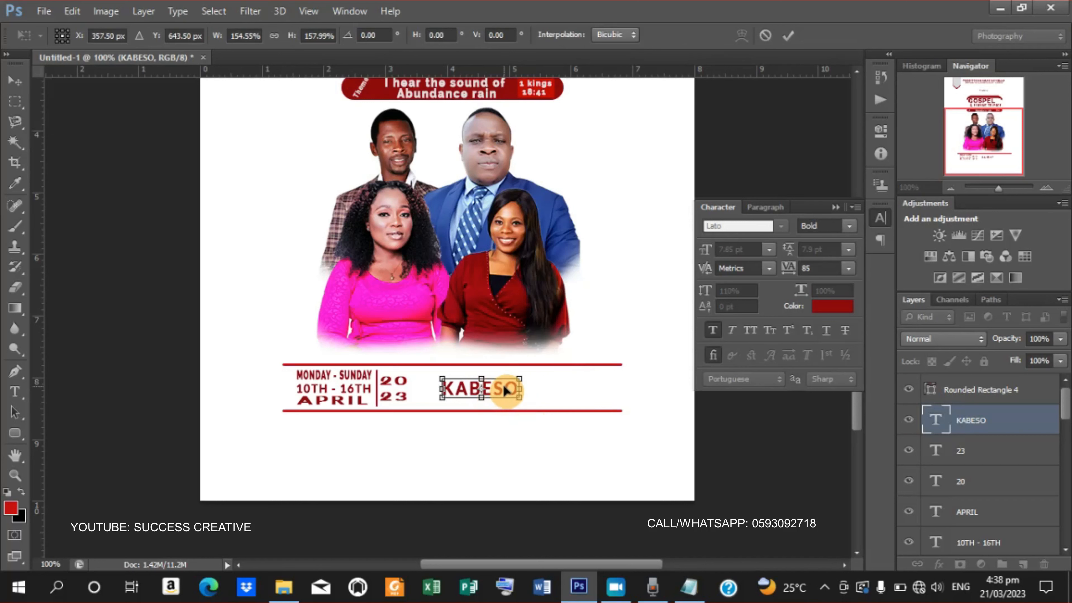
left_click(790, 42)
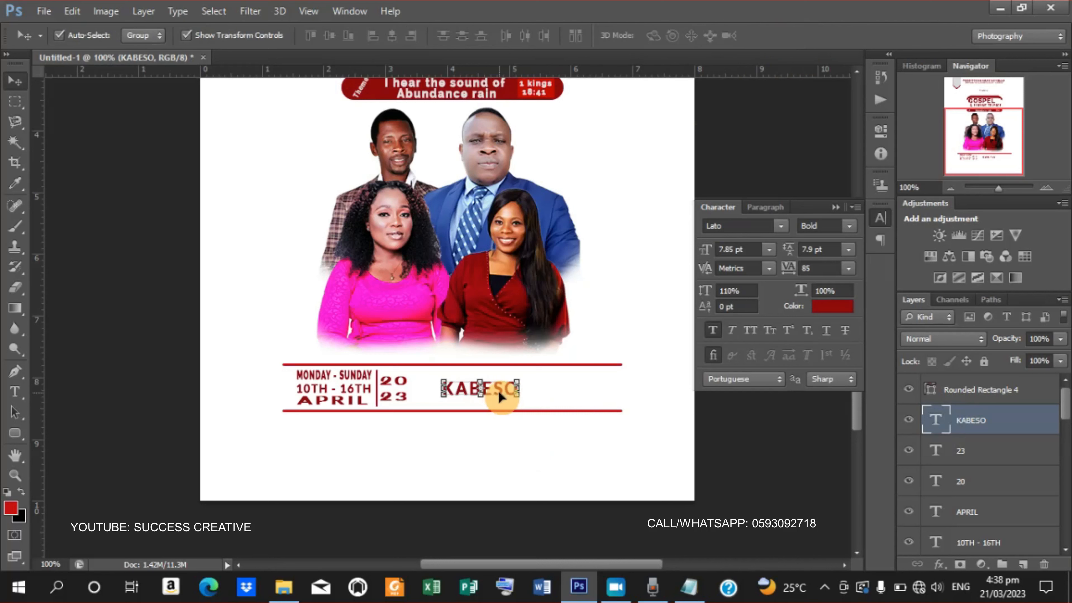
- Duplicate the "KABESO" text to its right and change the copy to "9:AM"
left_click_drag(499, 392, 602, 391, "alt")
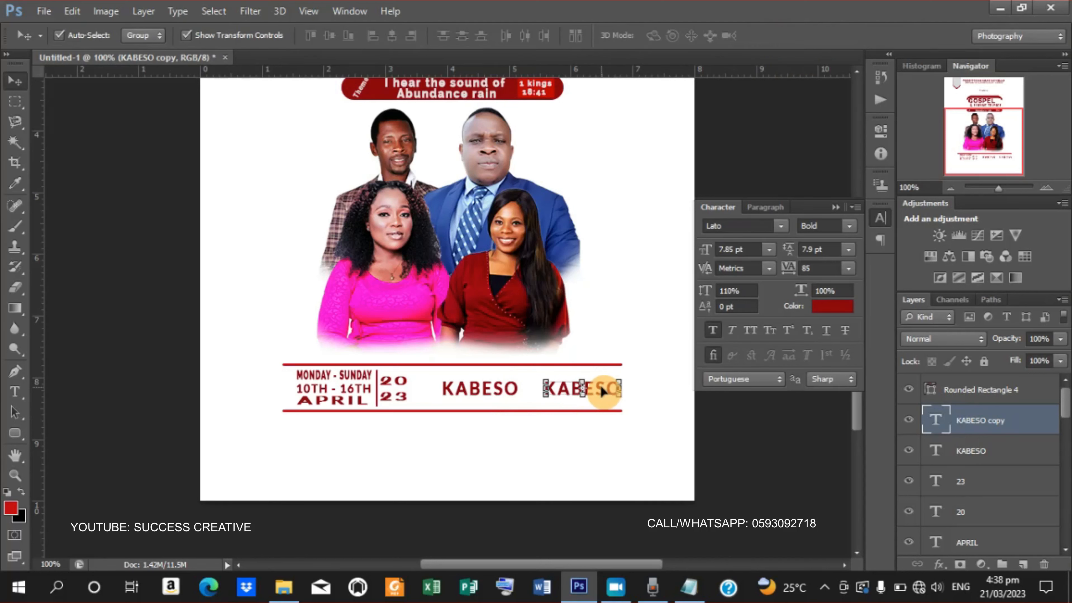
key("t")
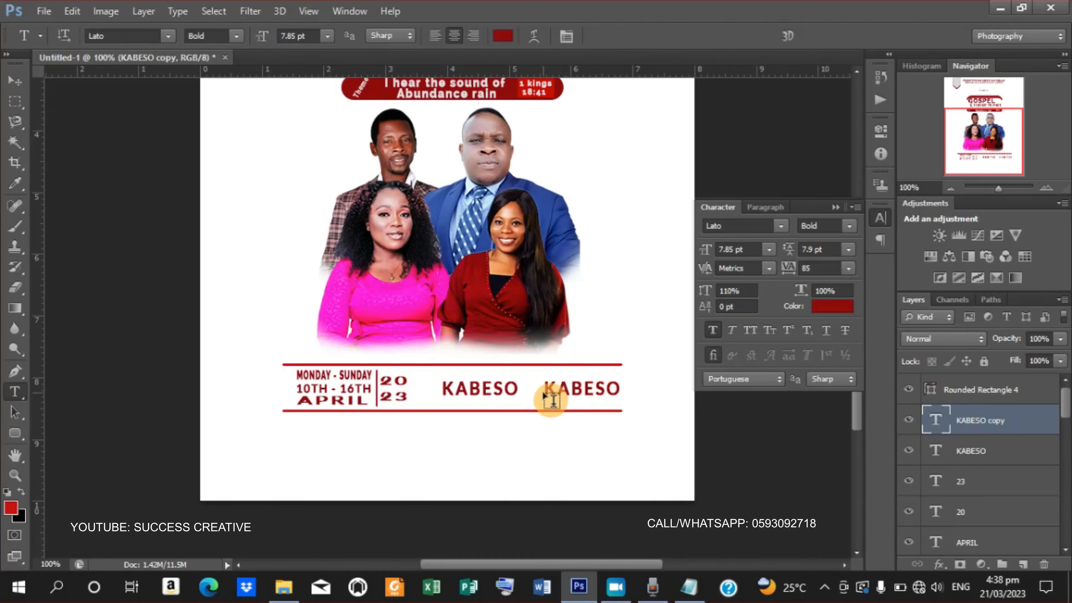
left_click_drag(549, 399, 745, 403)
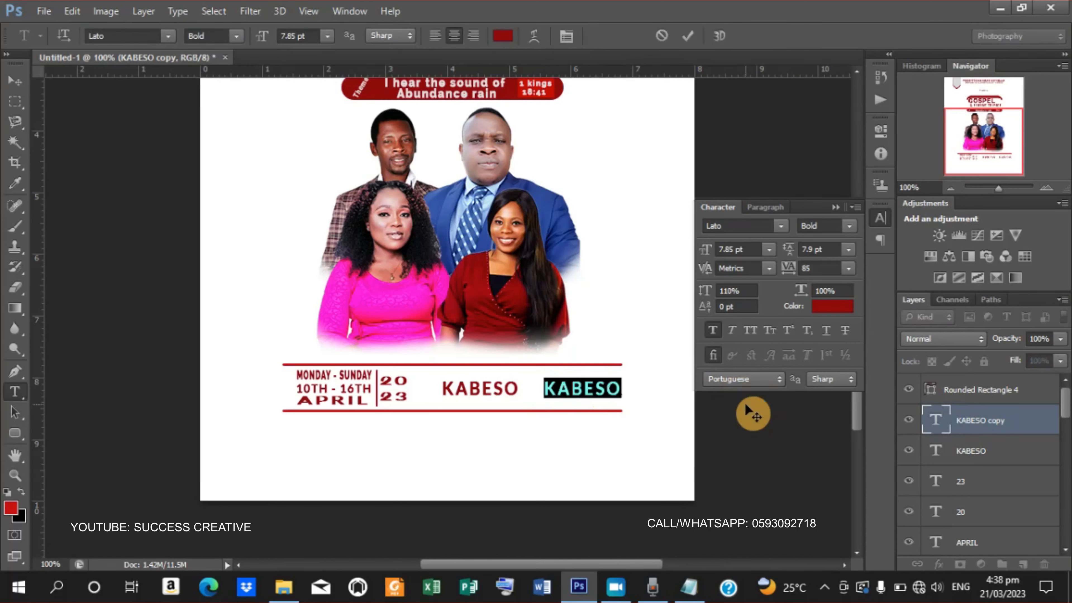
type("9")
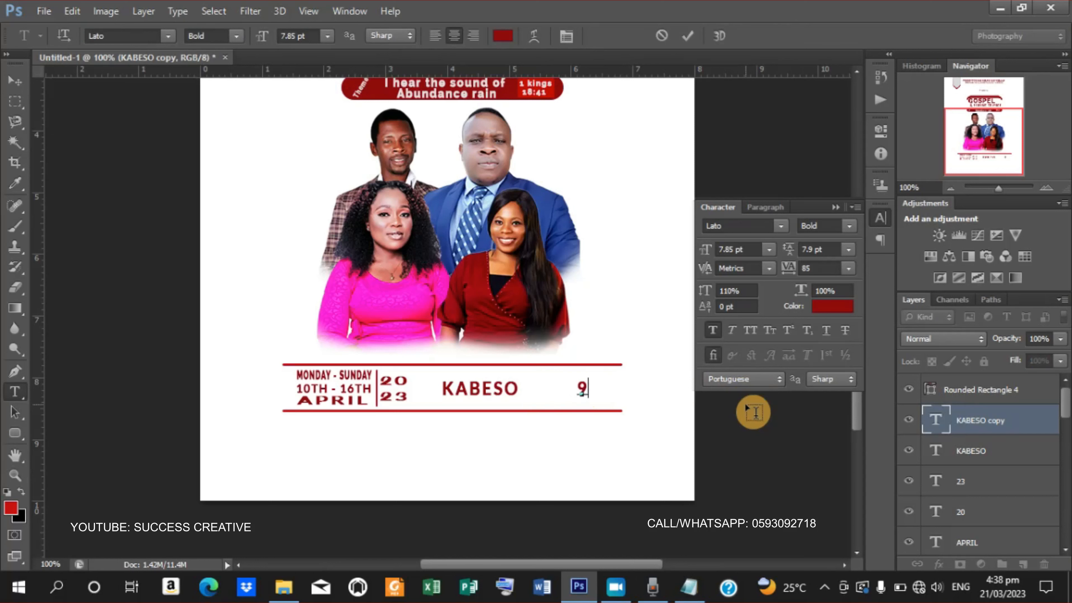
type(":AM")
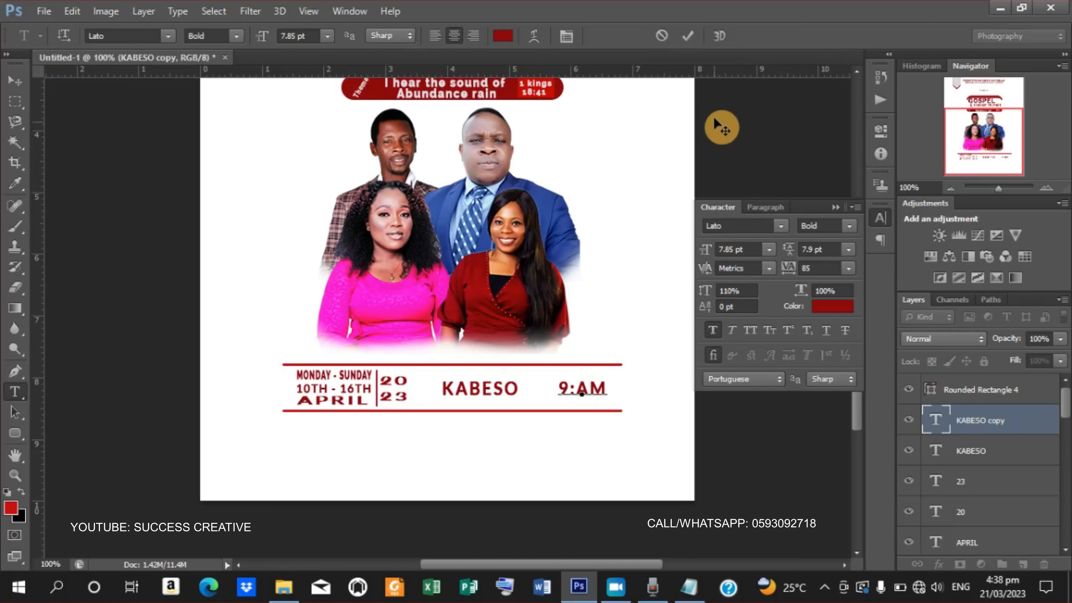
left_click(686, 26)
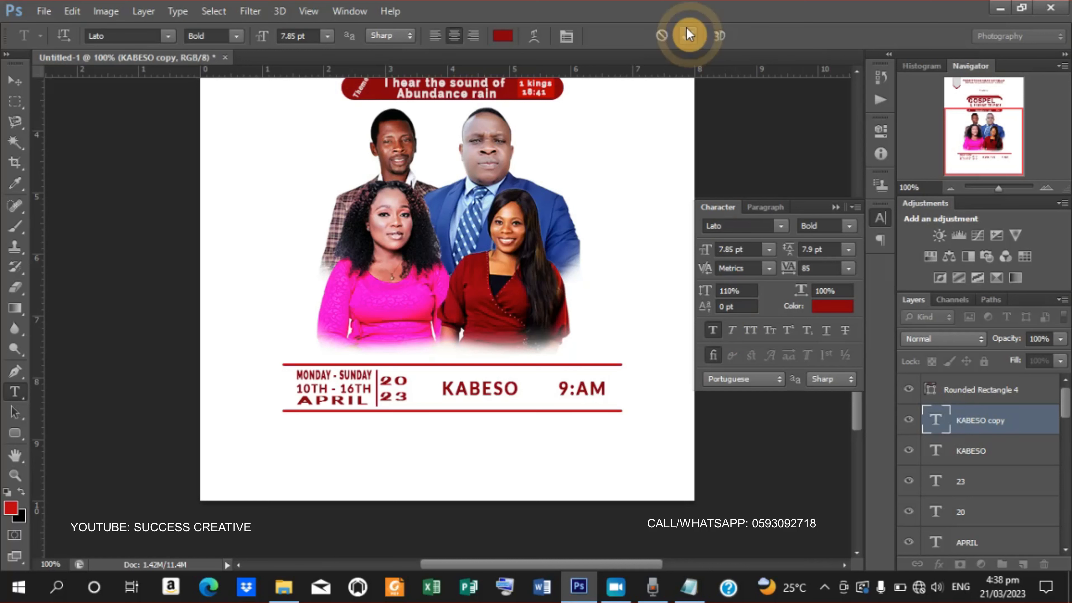
- Nudge the "9:AM" text up and slightly right to leave room for a second row beneath it
left_click(15, 80)
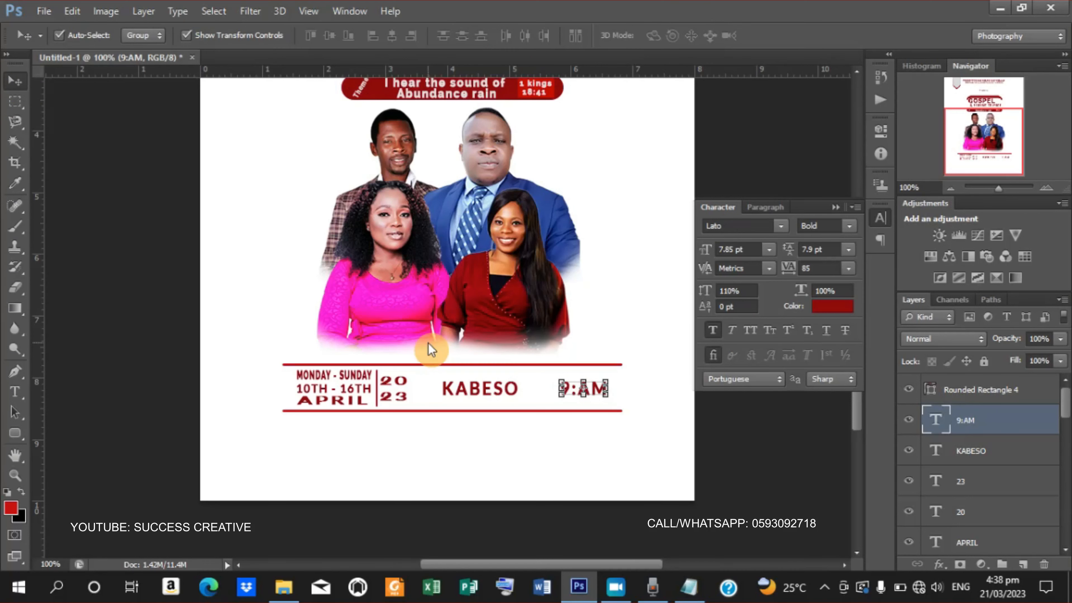
key("Up")
key("Up")
key("Up")
key("Up")
key("Up")
key("Up")
key("Up")
key("Up")
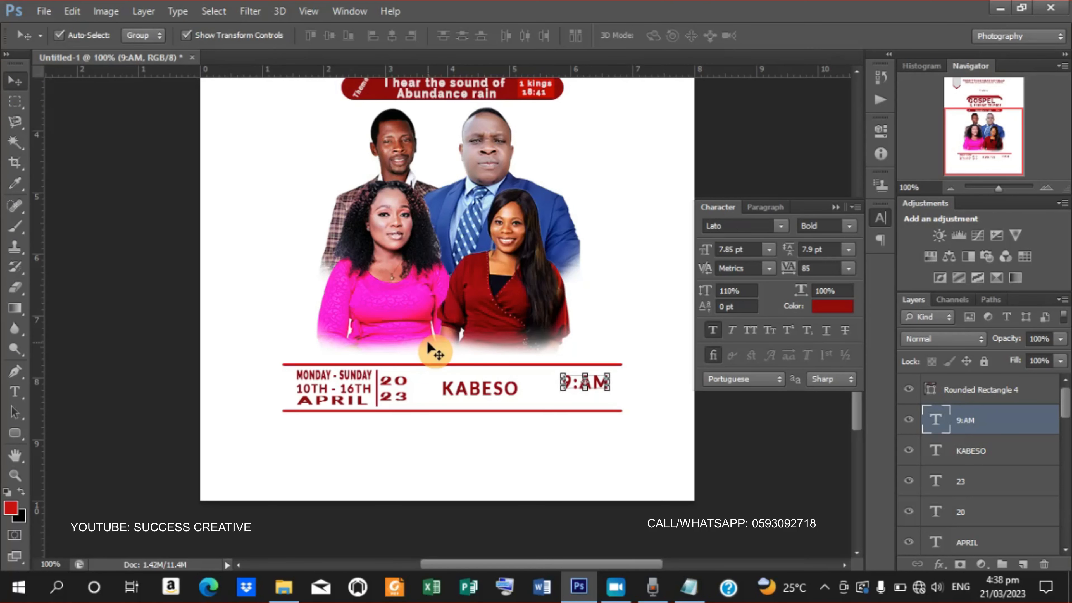
key("Right")
key("Right")
key("Right")
key("Right")
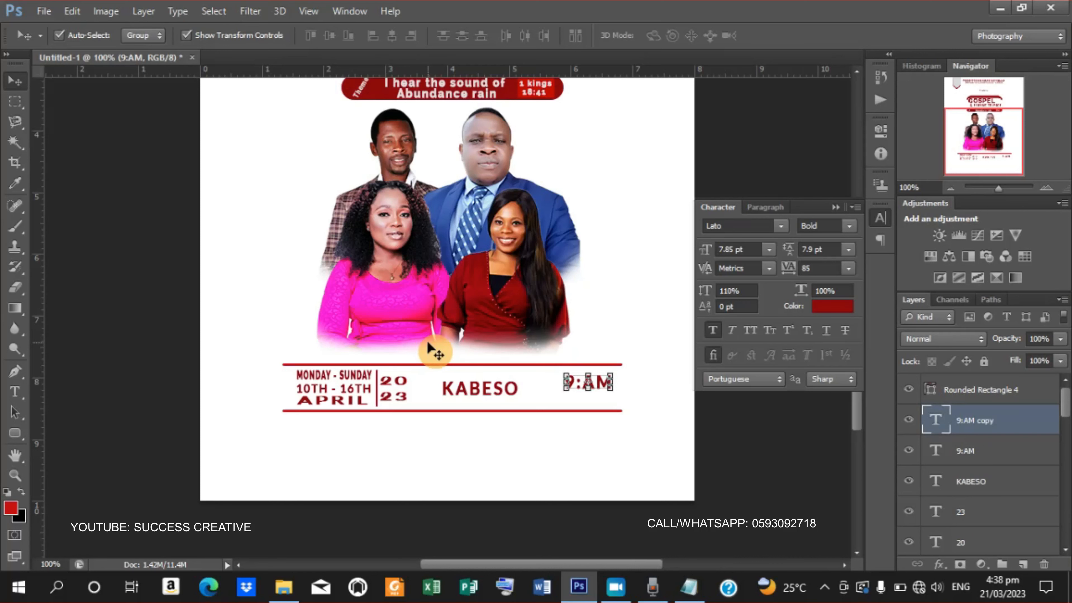
- Duplicate the "9:AM" text directly below itself and change the copy to "SHARP"
key("Down")
key("Down")
key("Down")
key("Down")
key("Down")
key("Down")
key("Down")
key("Down")
key("Down")
key("Down")
key("Down")
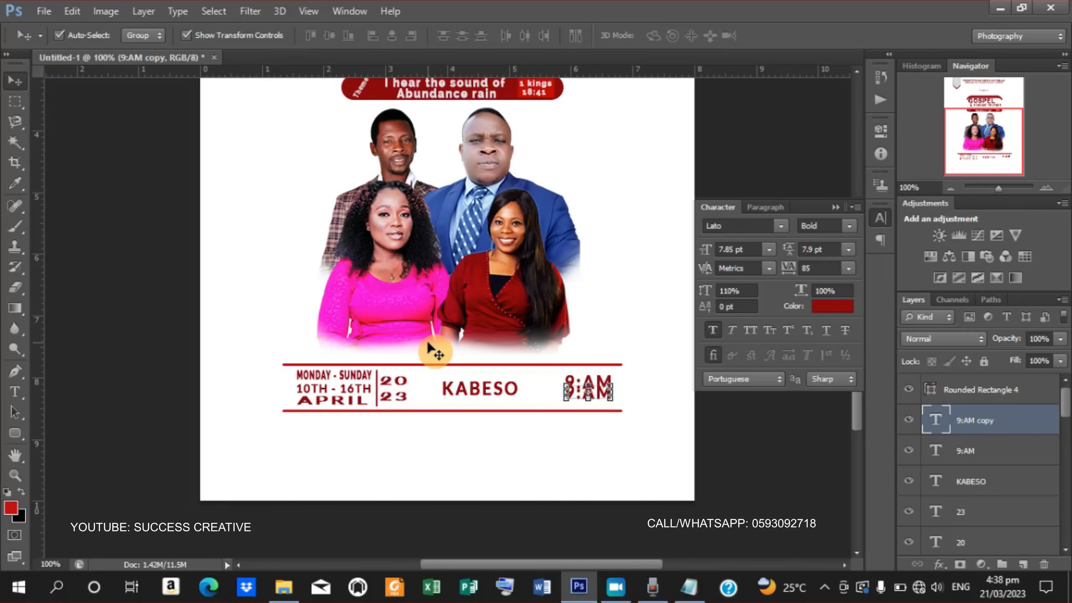
key("t")
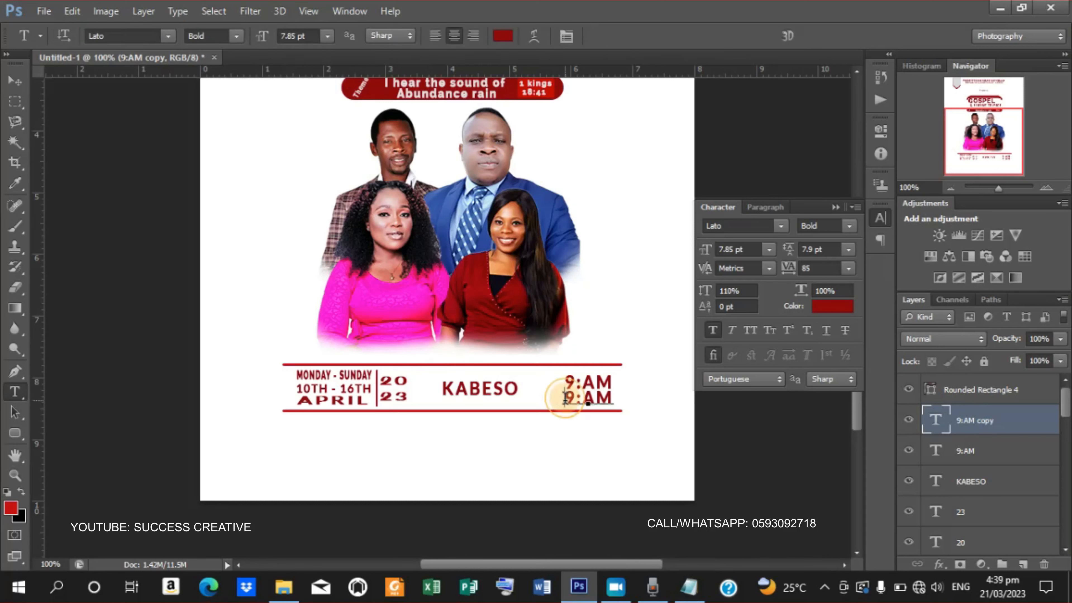
left_click_drag(564, 397, 697, 404)
type("SHA")
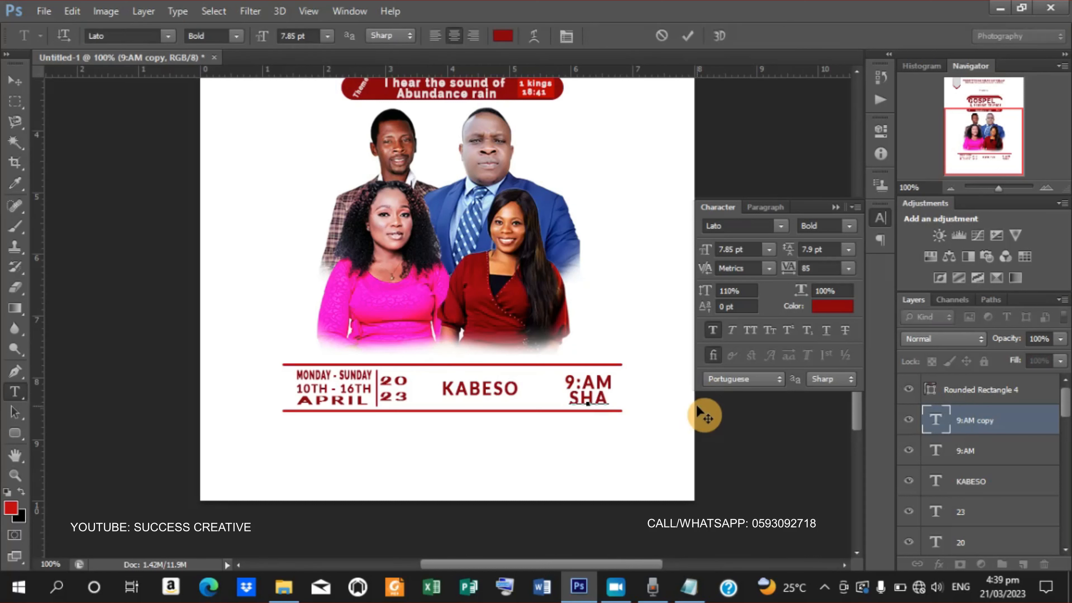
type("RP")
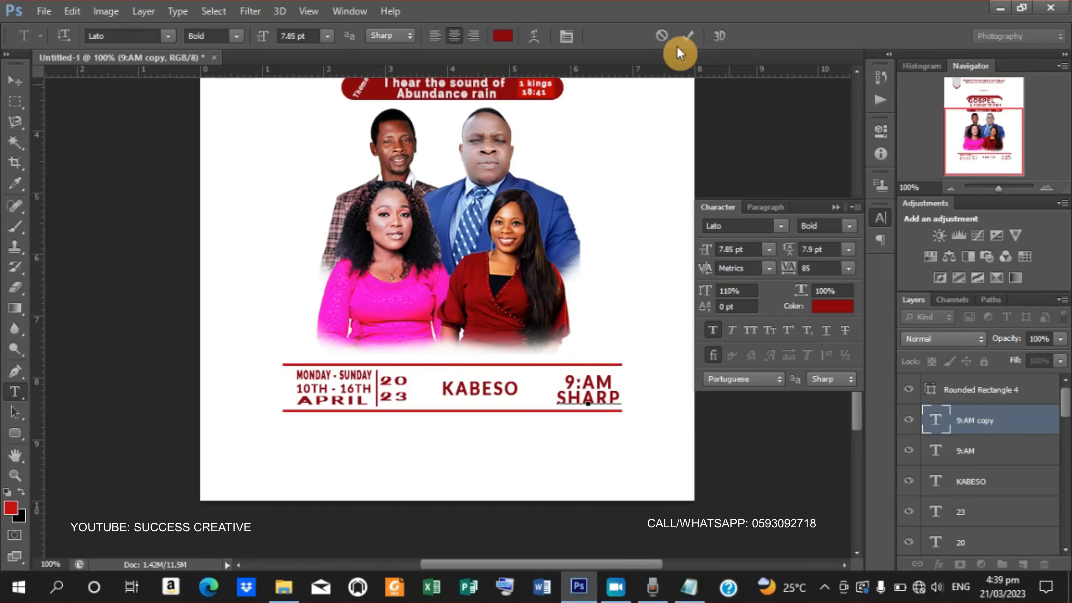
left_click(697, 44)
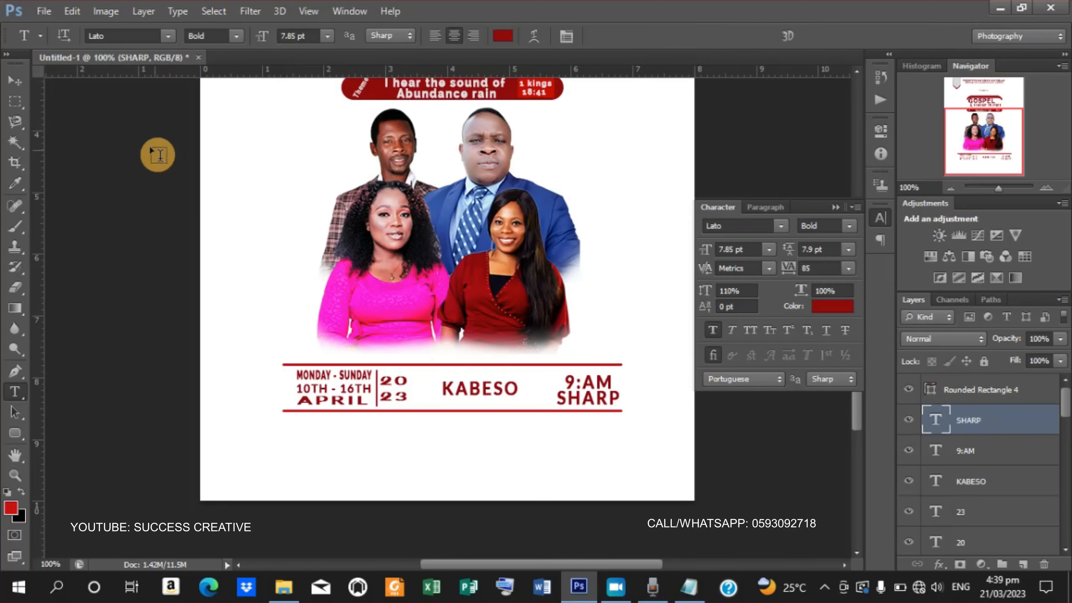
- Narrow the "SHARP" text to about 77% of its width so it fits under "9:AM"
left_click(12, 78)
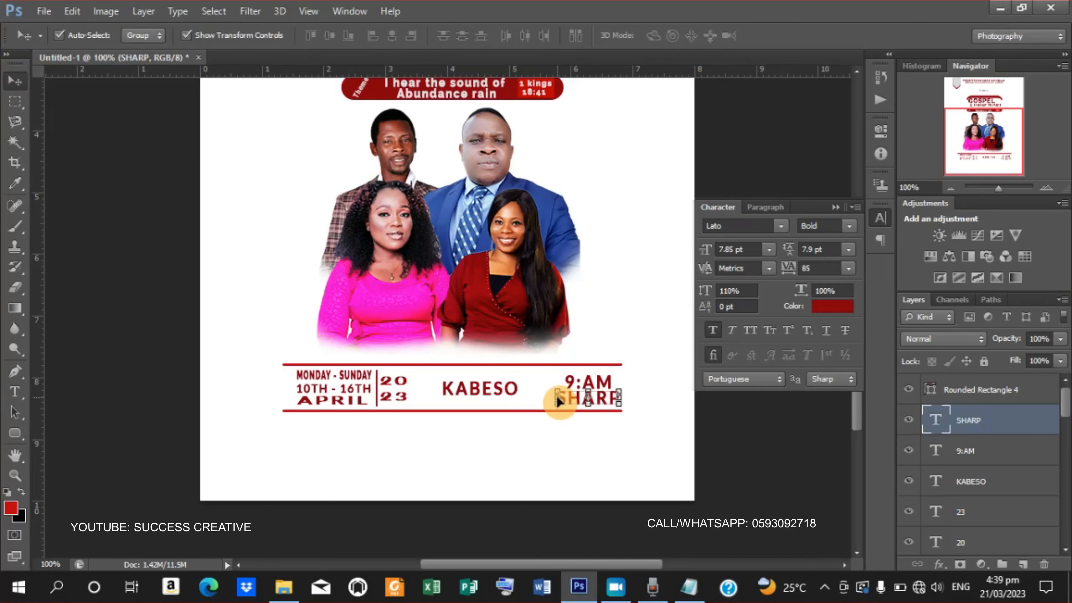
left_click_drag(556, 399, 614, 399)
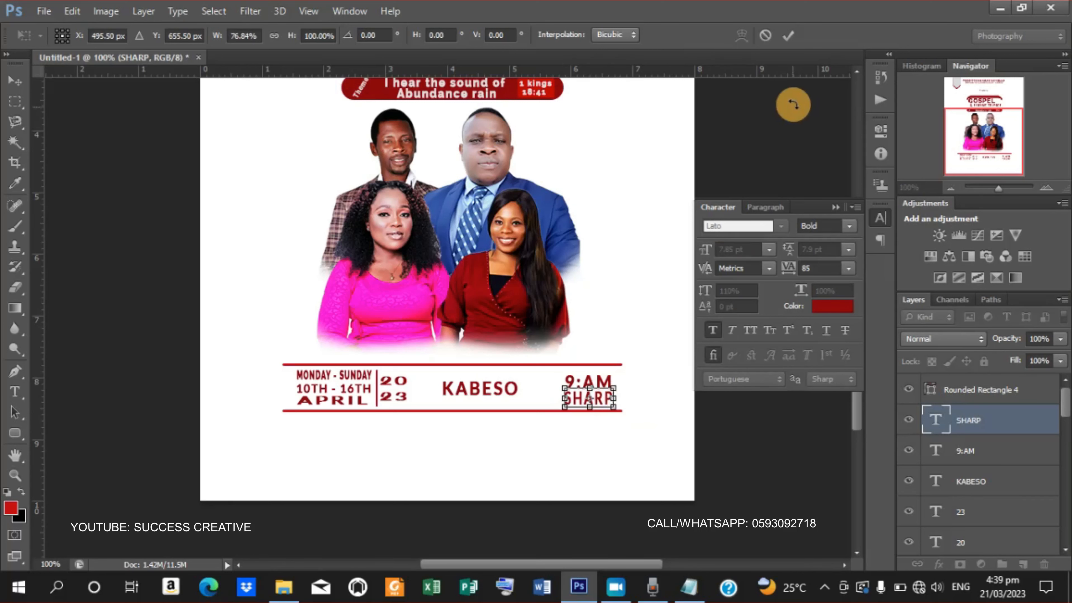
left_click(791, 34)
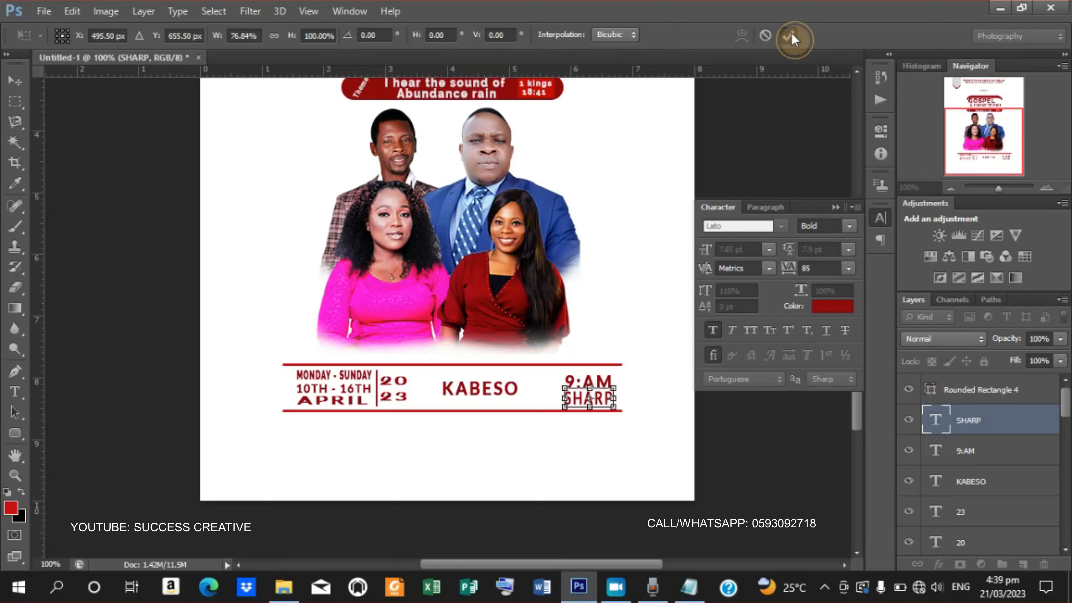
left_click(731, 125)
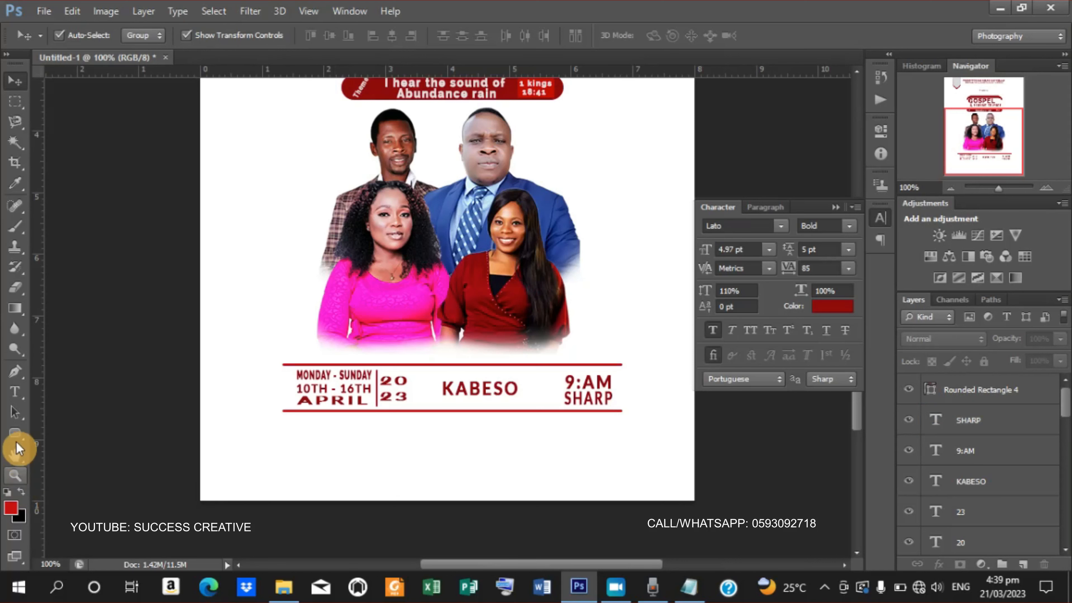
- Draw a red rounded bar about 342 × 28 px near the flyer's lower edge and nudge it until horizontally centred
left_click(15, 434)
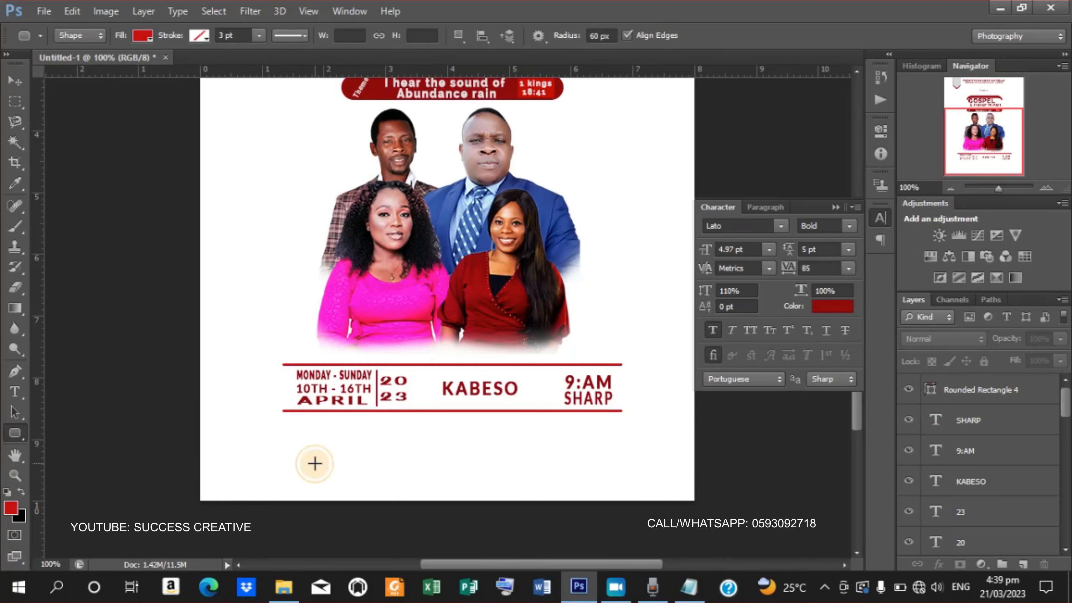
left_click_drag(315, 464, 583, 485)
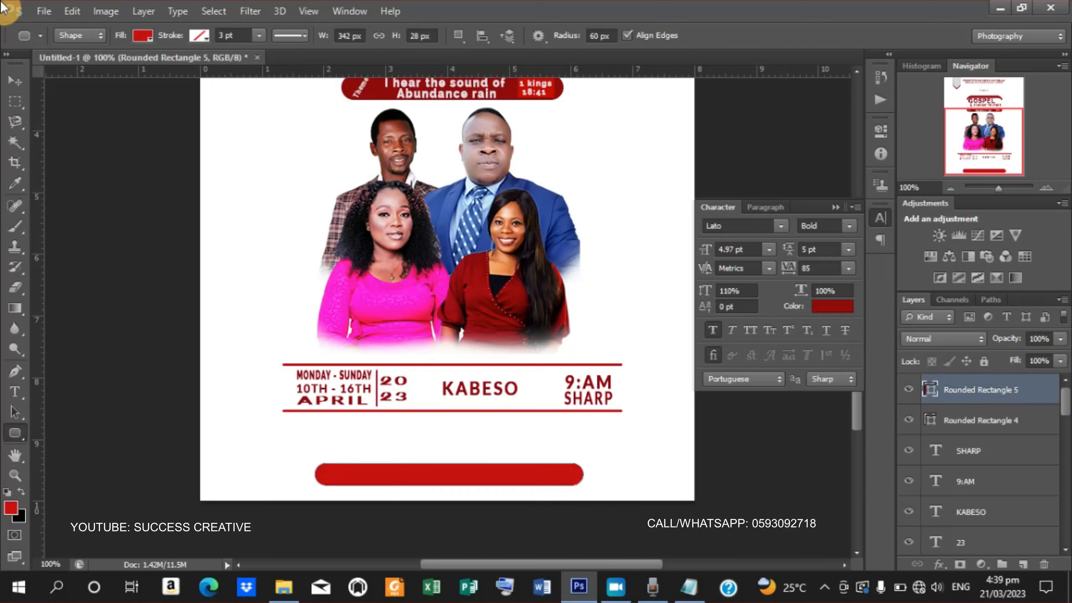
left_click(5, 87)
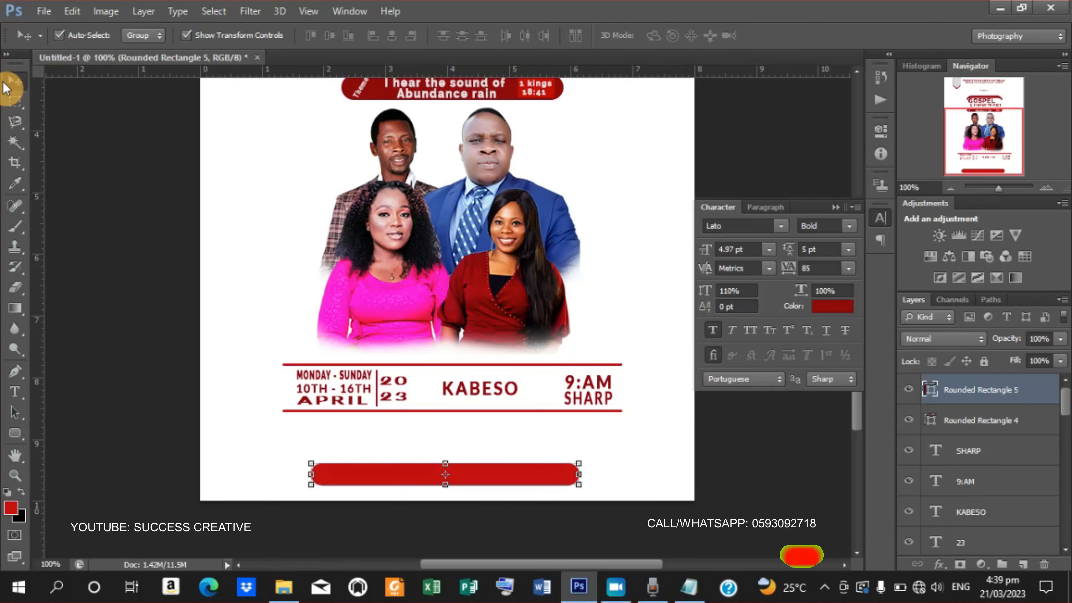
key("Right")
key("Right")
key("Right")
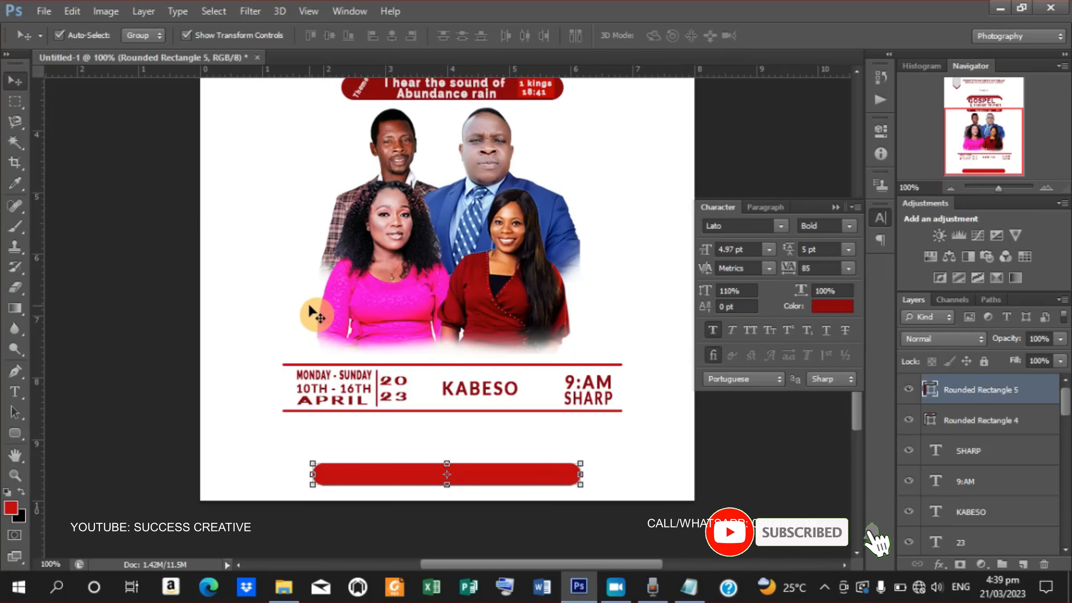
key("Right")
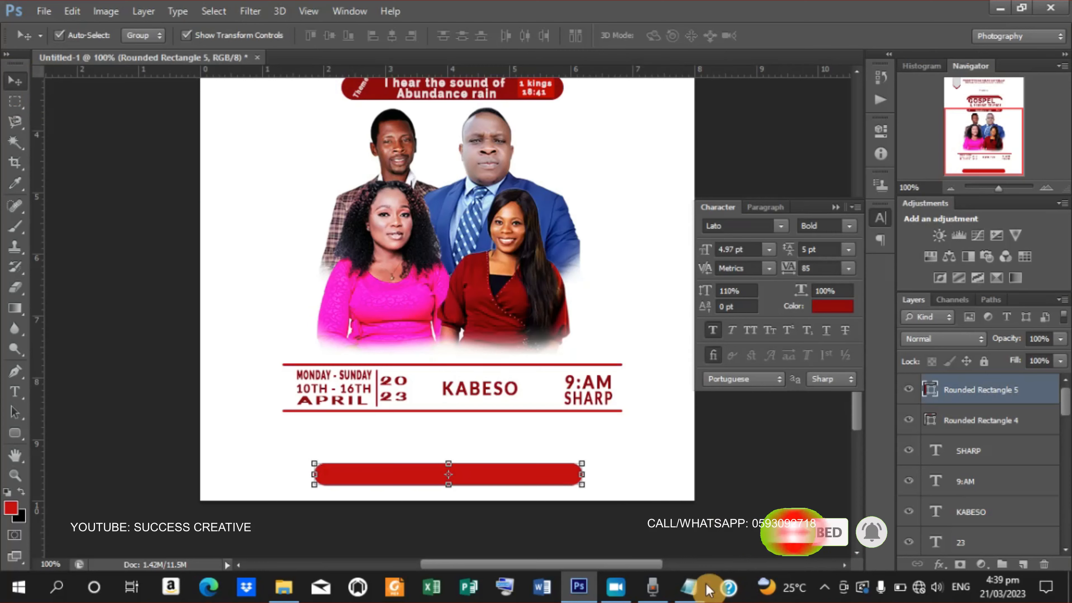
- Switch to the Notepad notes, copy the line "Come and be Part of the Programme" and return to the flyer
left_click(688, 588)
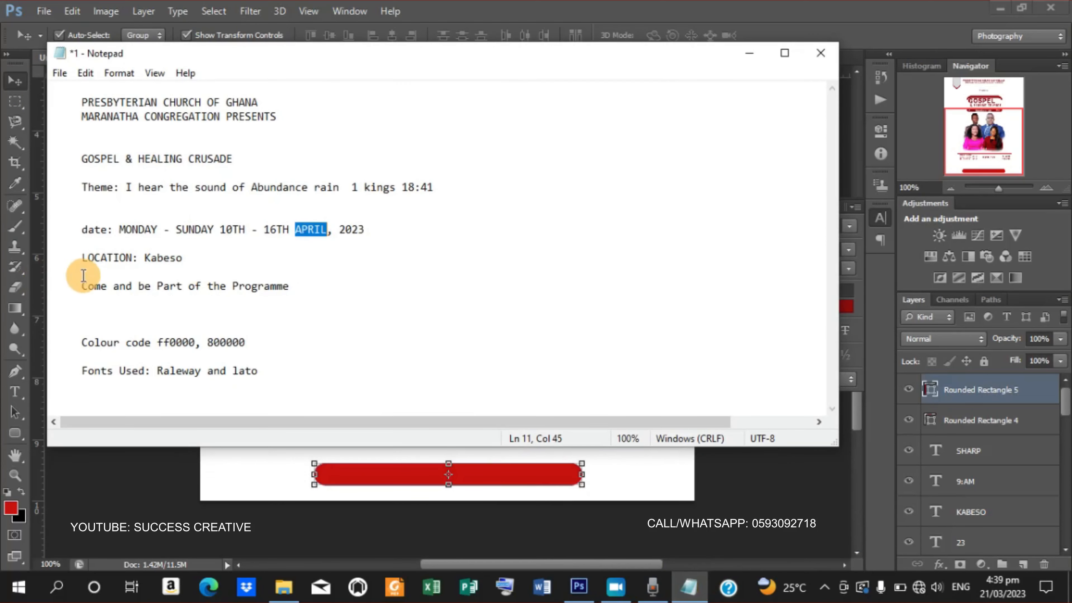
left_click_drag(84, 285, 343, 297)
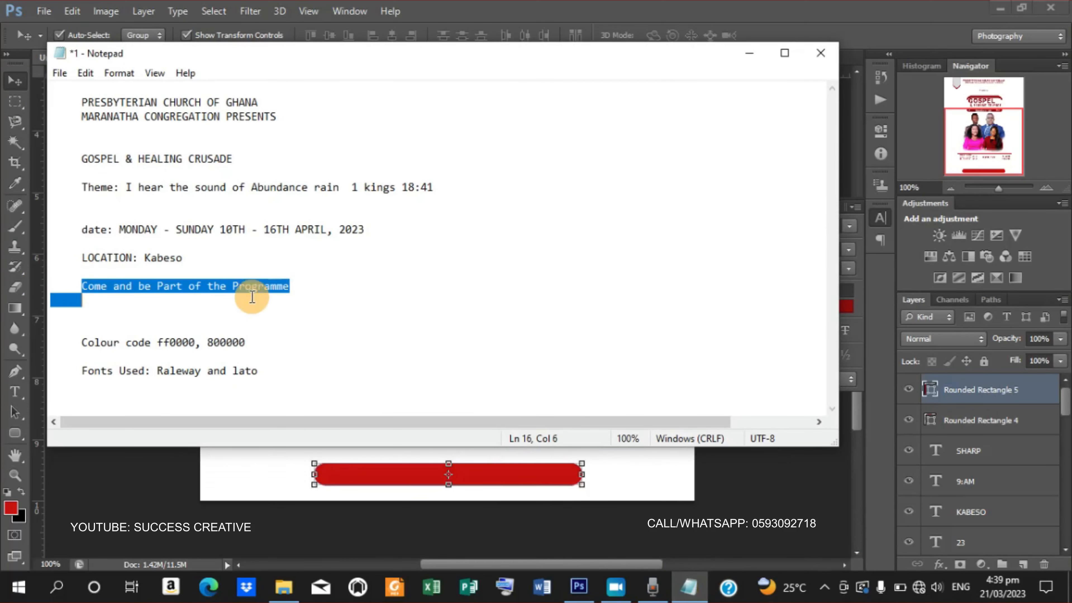
right_click(220, 289)
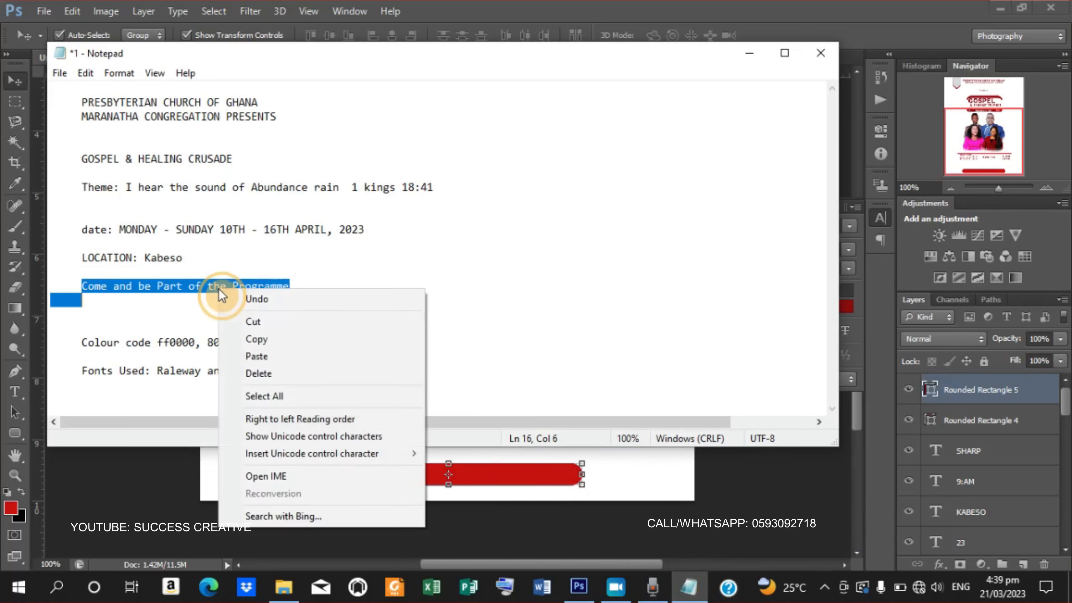
left_click(285, 341)
left_click(749, 53)
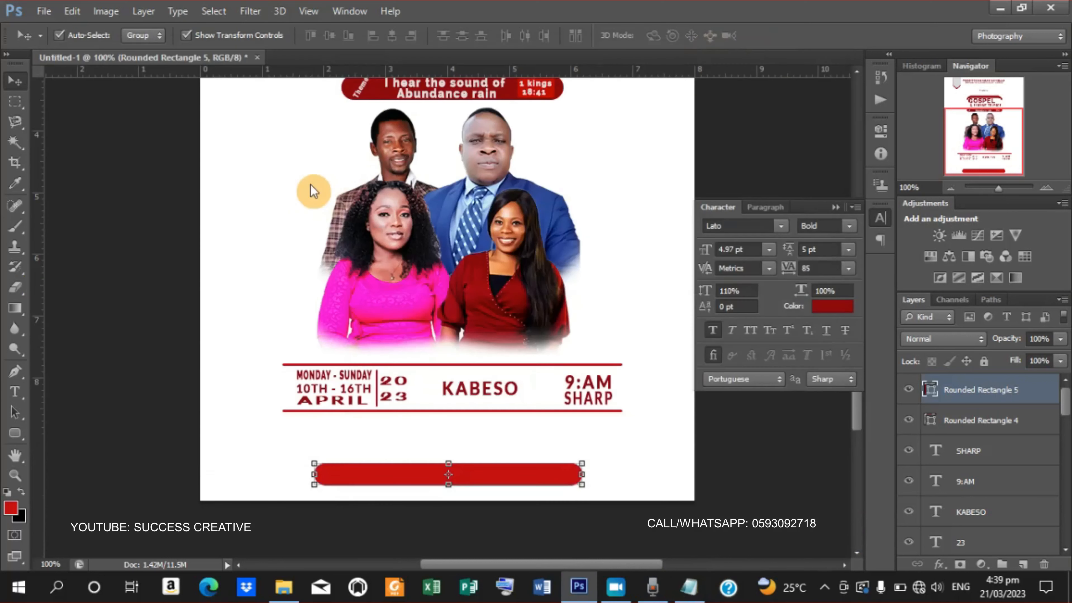
- Paste the copied line "Come and be Part of the Programme" as a new text layer just above the red bar
left_click(15, 392)
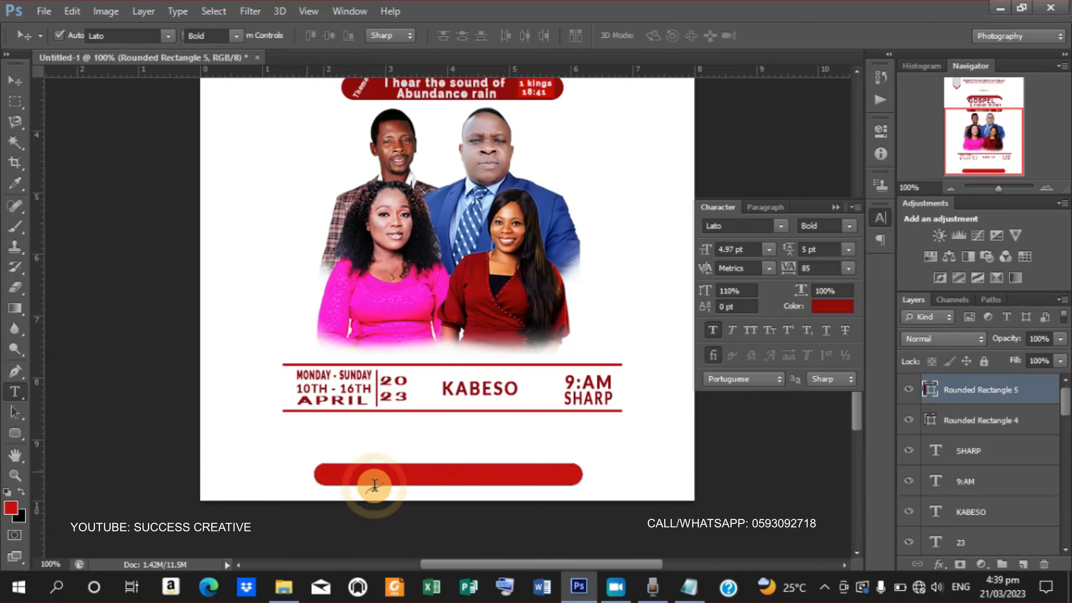
left_click(375, 485)
right_click(273, 454)
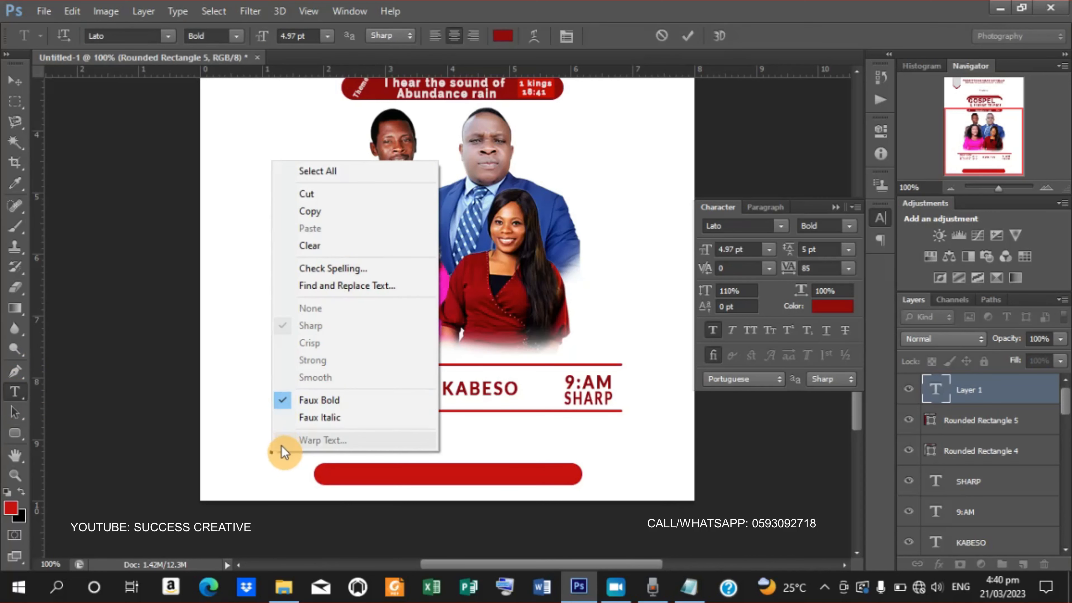
left_click(279, 448)
right_click(279, 448)
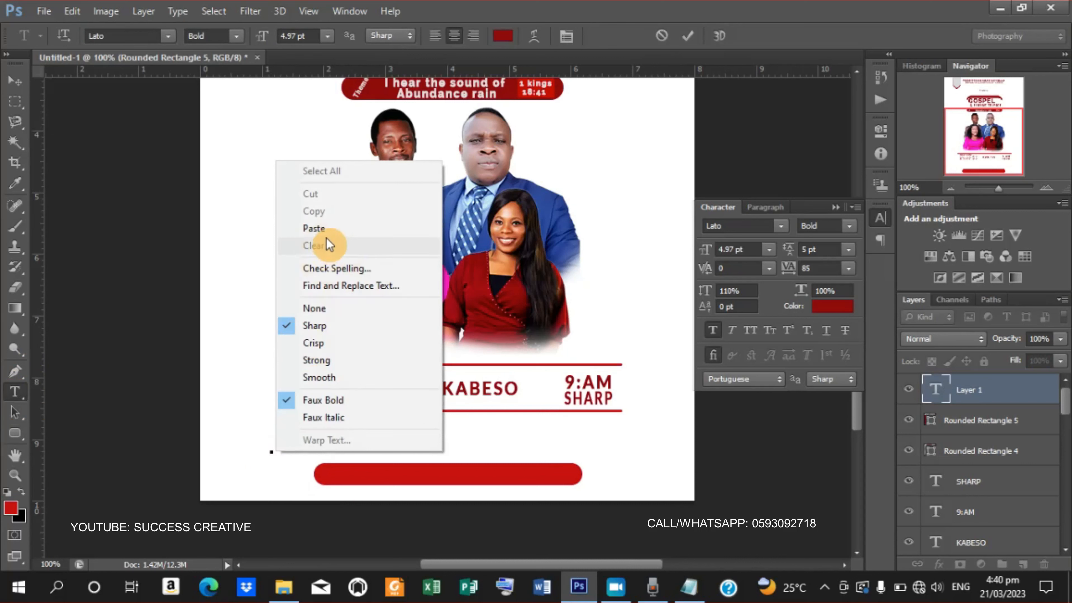
left_click(326, 229)
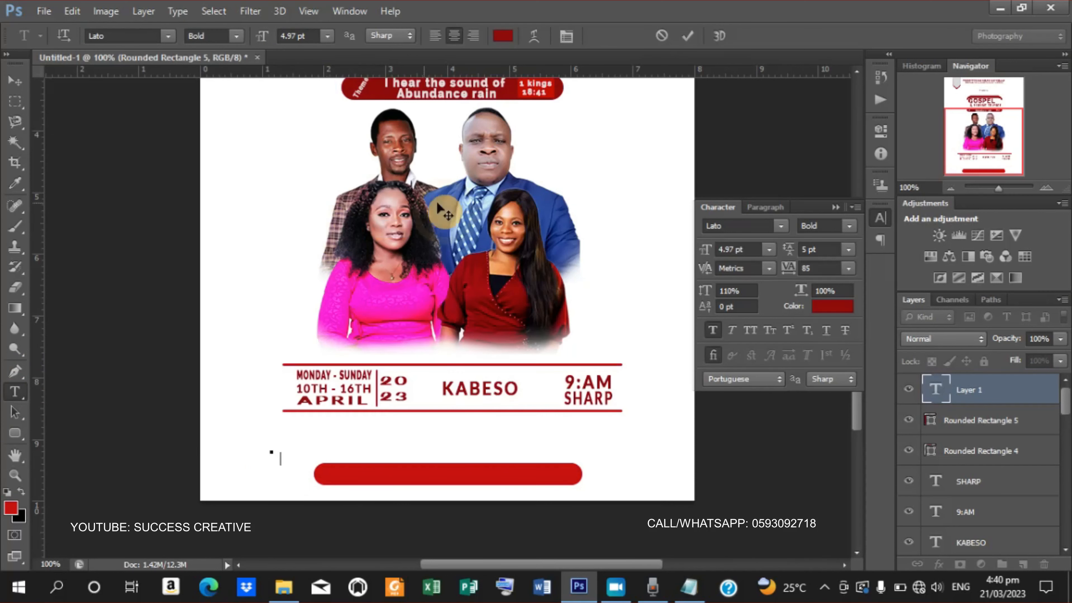
left_click(695, 37)
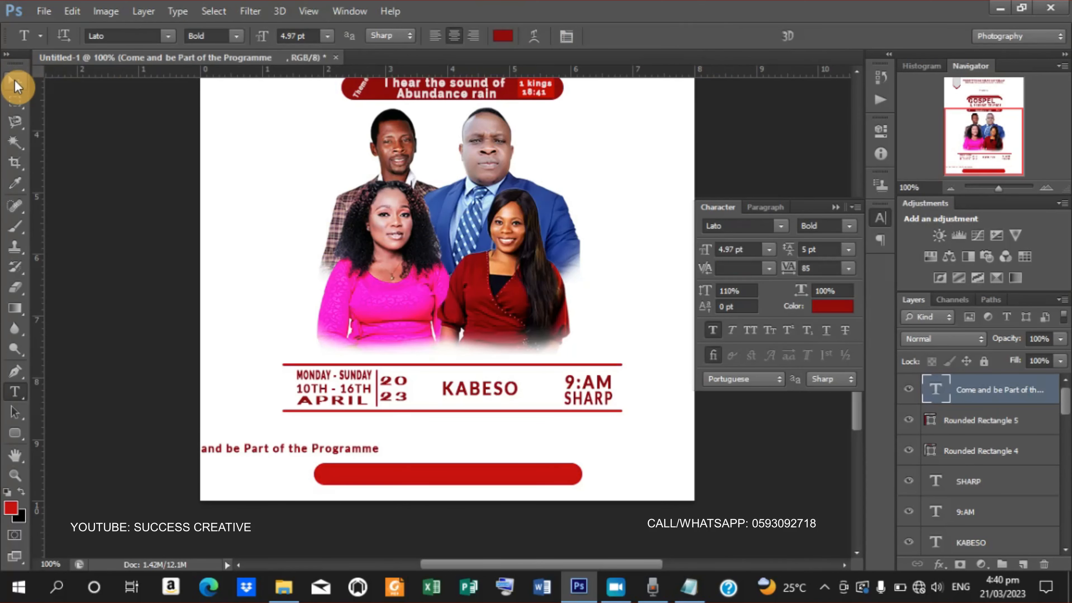
- Centre the "Come and be Part of the Programme" text on the red bar and colour it white (ffffff)
left_click(15, 82)
left_click_drag(295, 447, 474, 476)
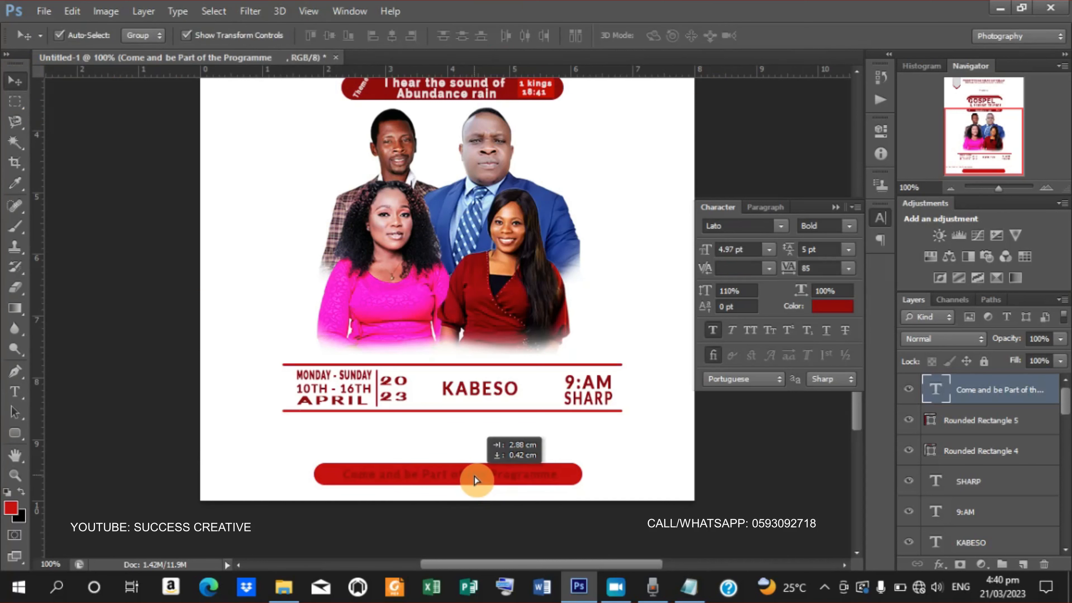
left_click(827, 306)
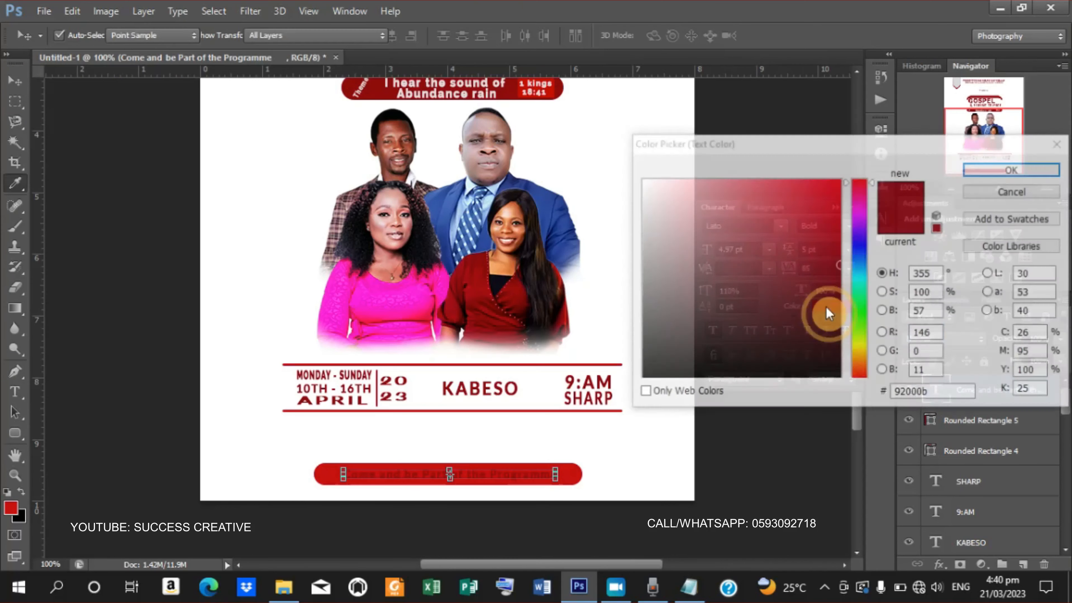
left_click(589, 171)
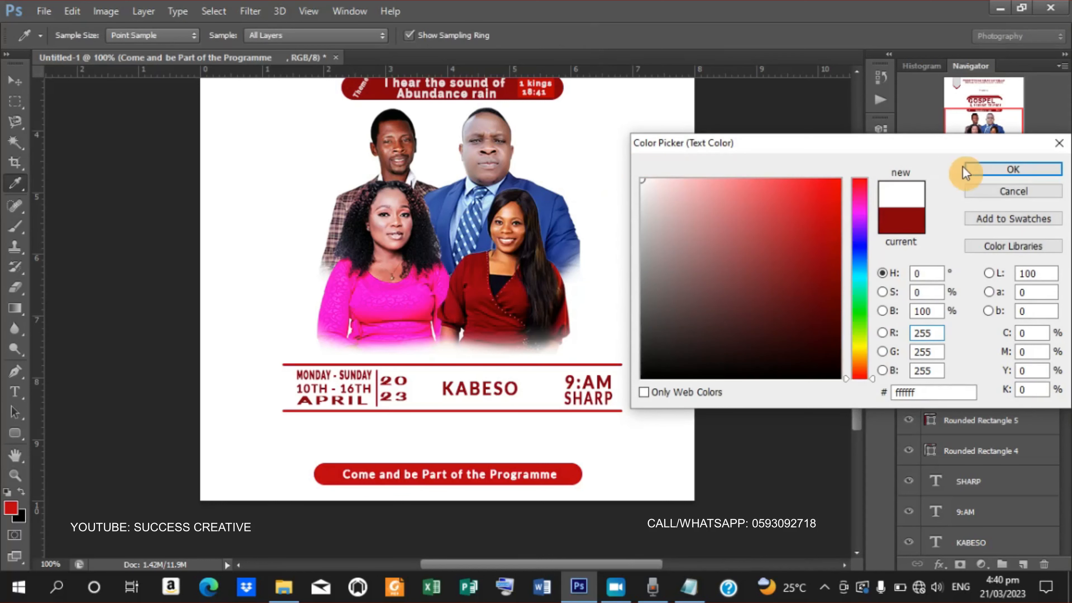
left_click(980, 170)
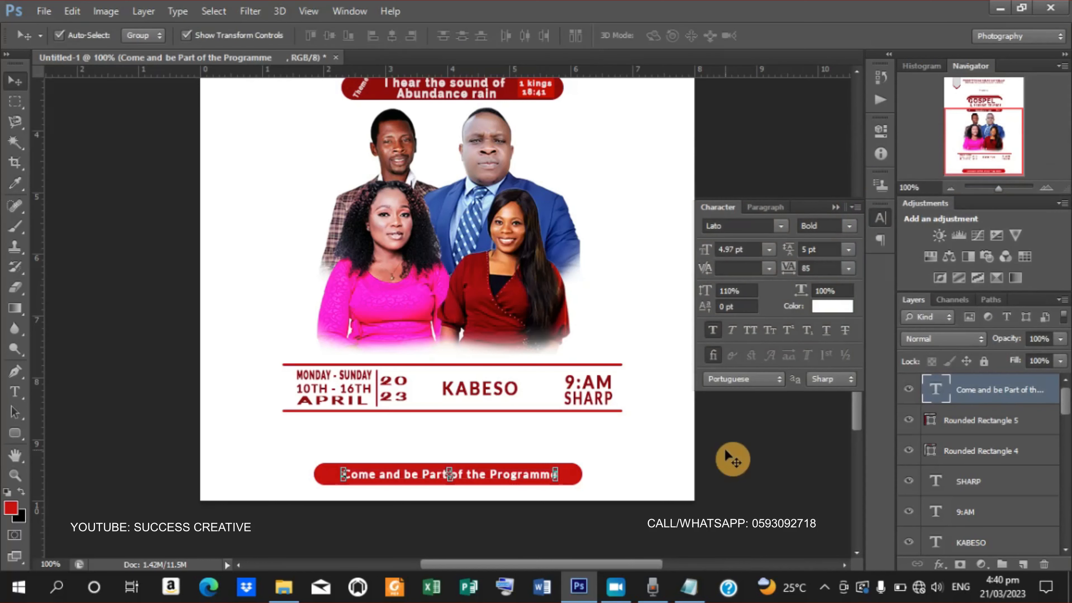
left_click(733, 459)
key("ctrl+minus")
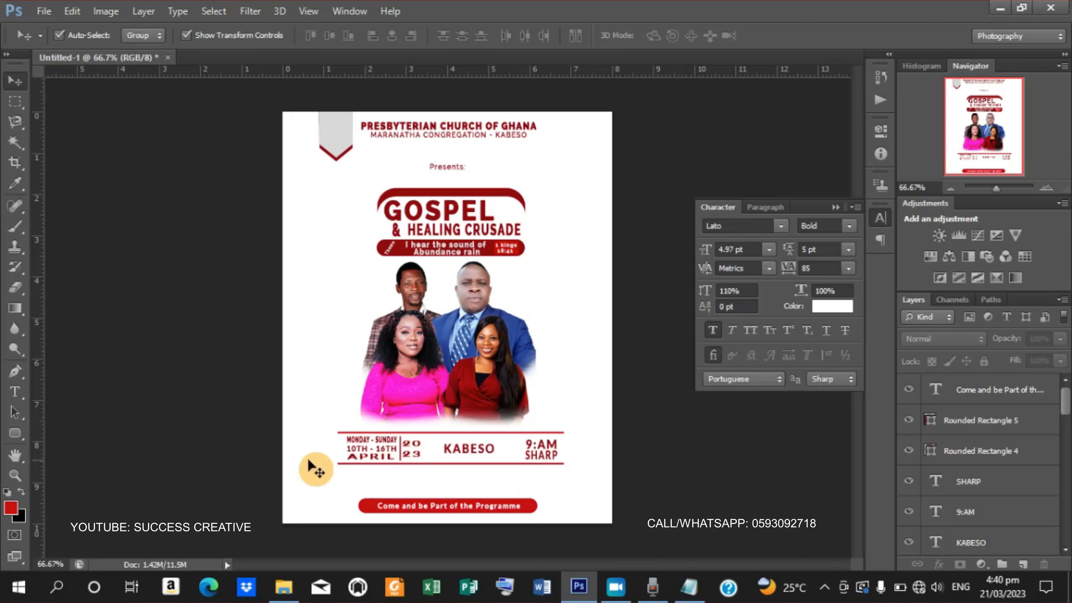
- Place the church crest image PCG3-1-768x842-1 on the flyer at its default size
left_click(44, 11)
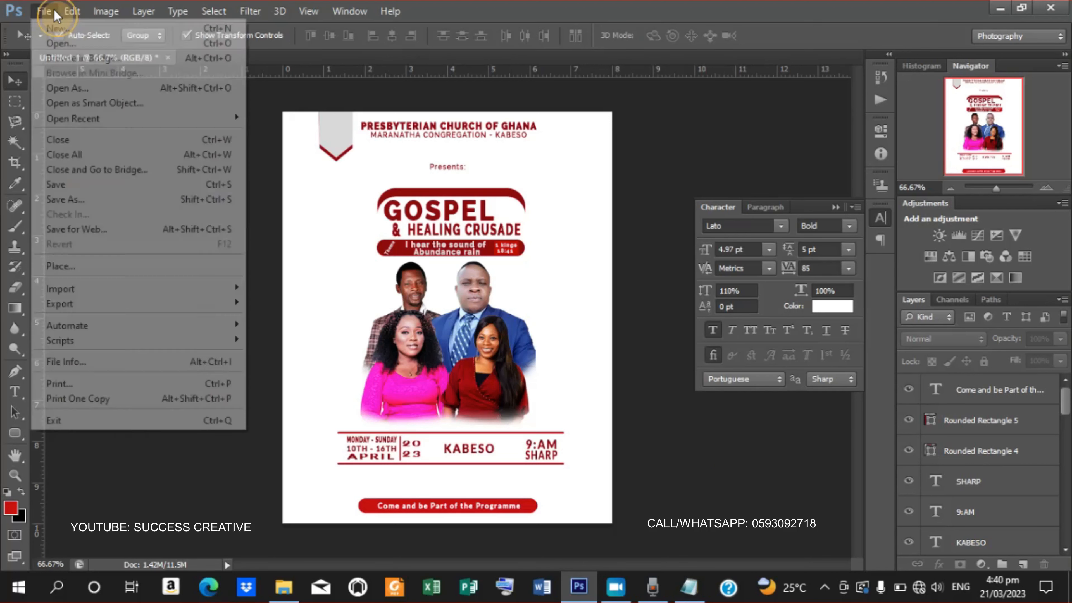
left_click(74, 265)
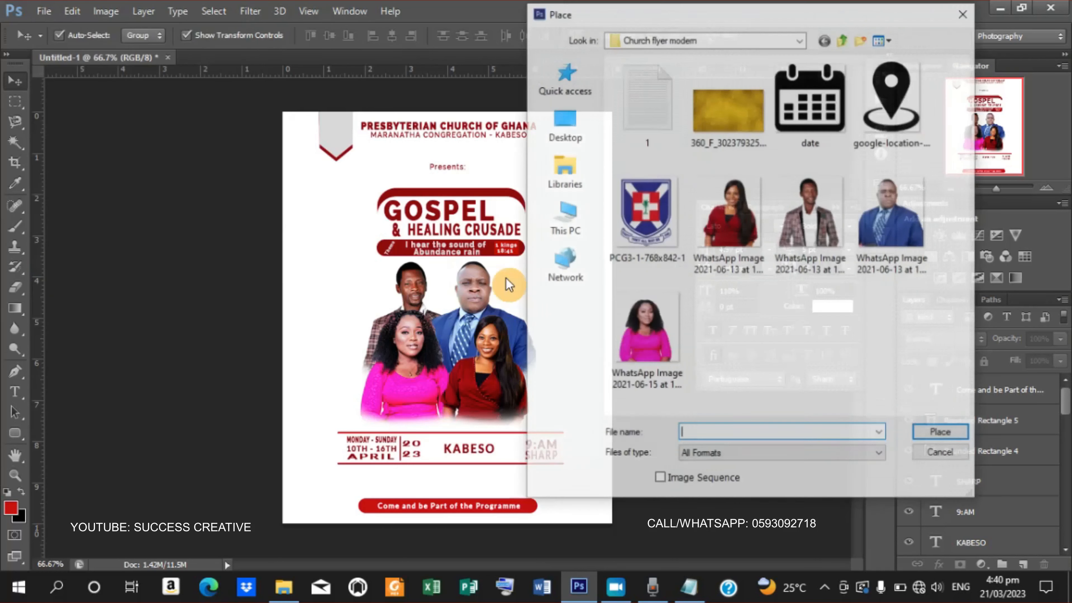
left_click(646, 227)
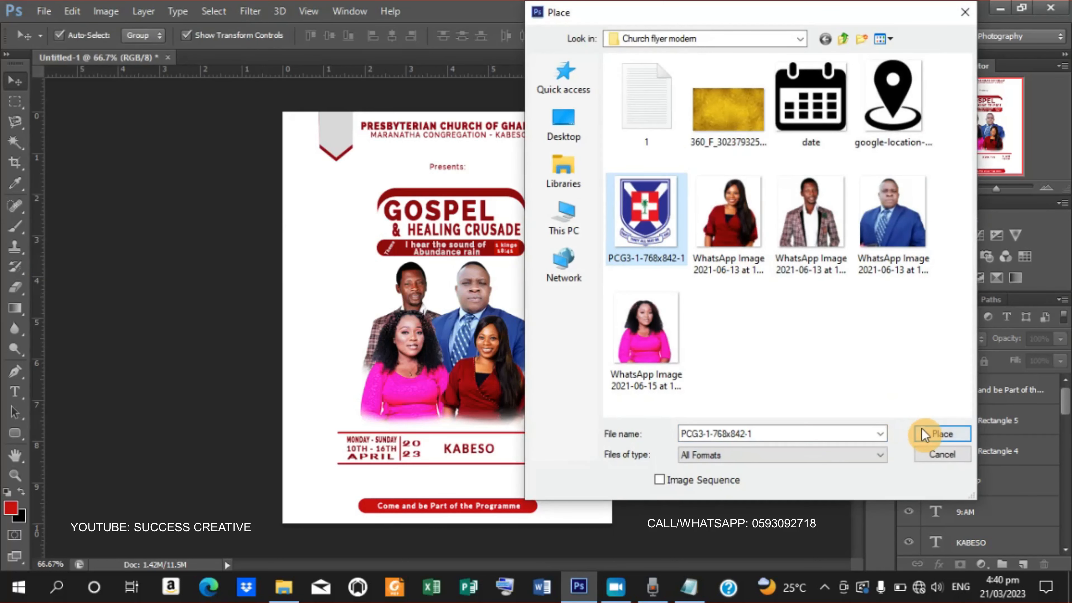
left_click(930, 436)
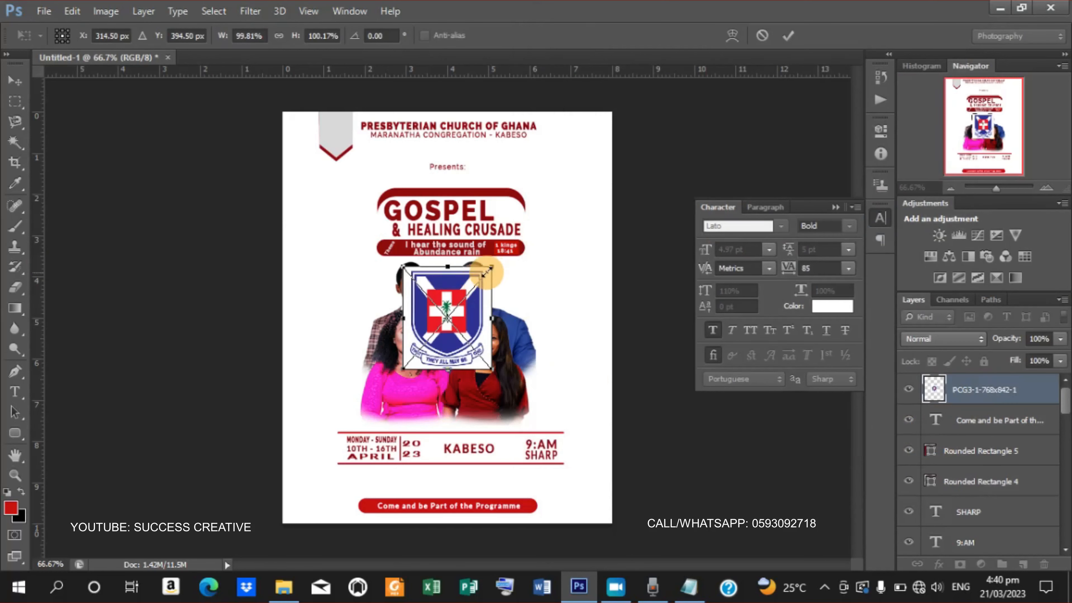
left_click(791, 39)
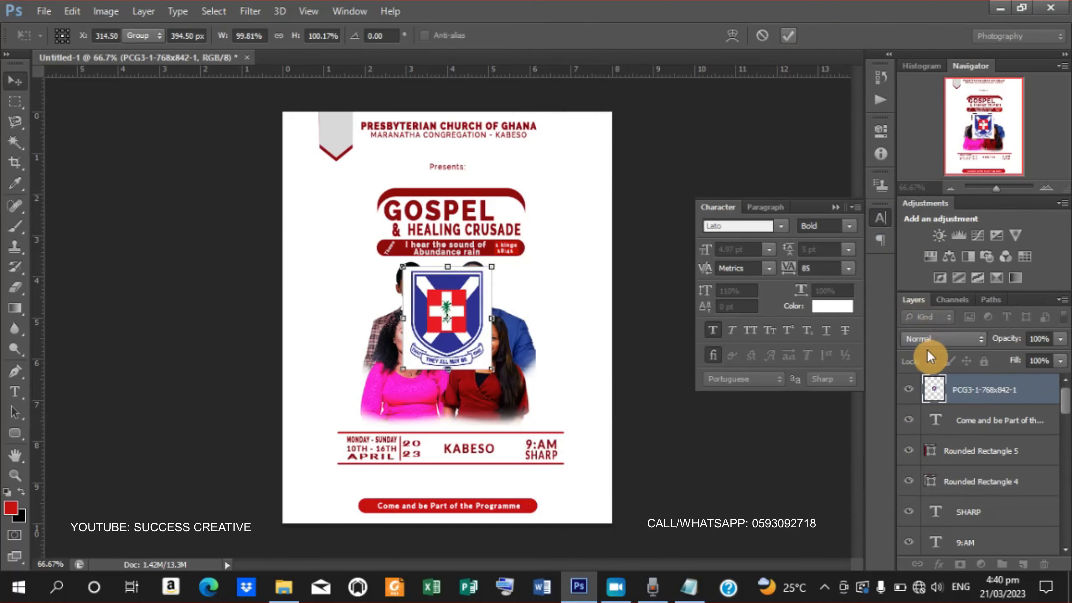
- Rasterize the crest layer and delete its white background with the Magic Wand, leaving nothing selected
left_click(972, 393)
right_click(971, 393)
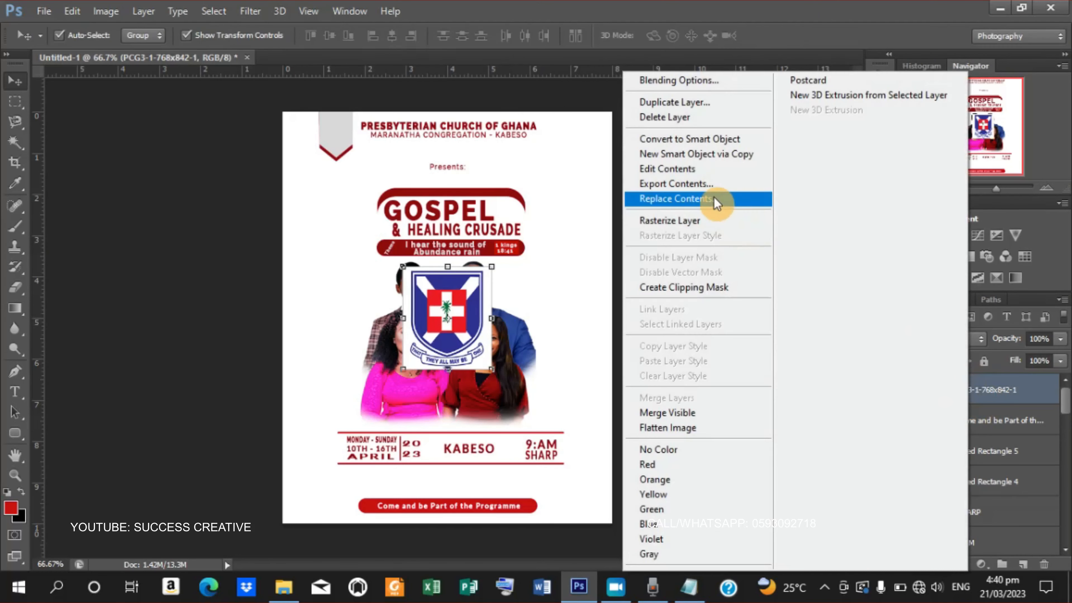
left_click(703, 222)
left_click(15, 143)
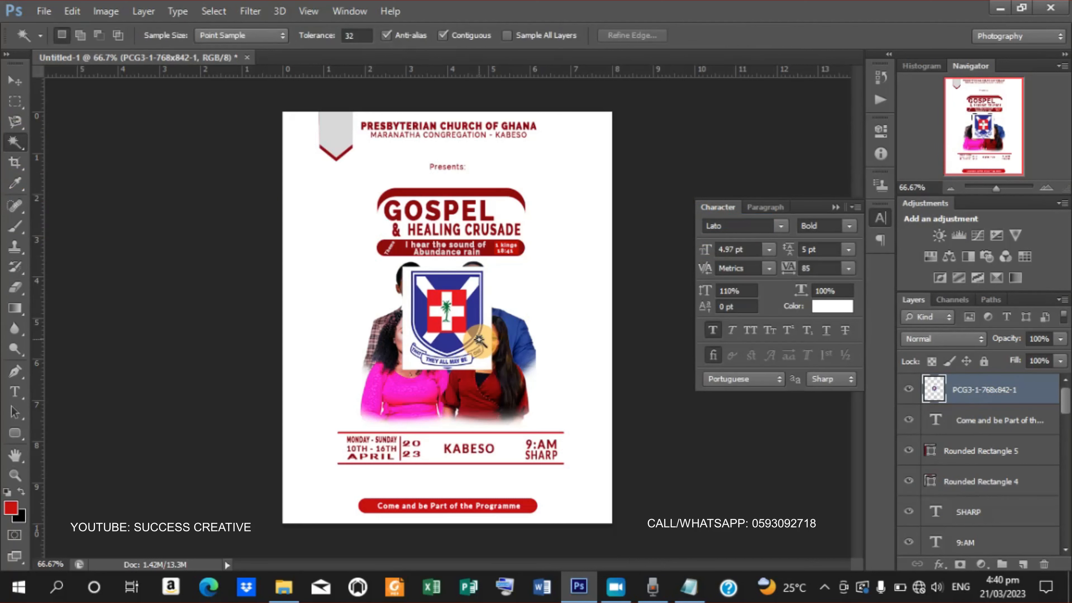
left_click(485, 340)
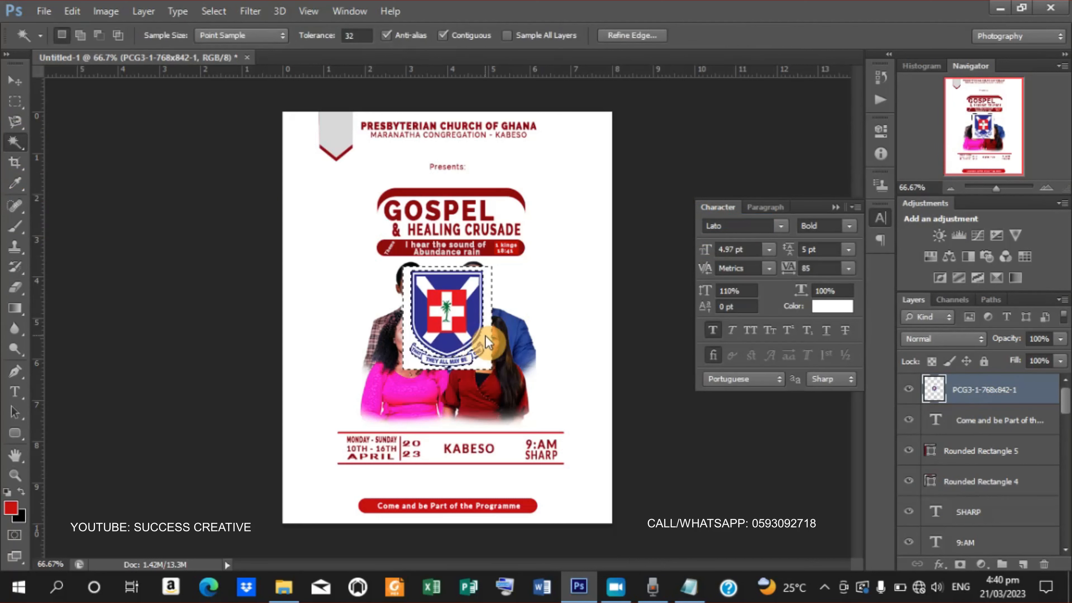
key("Delete")
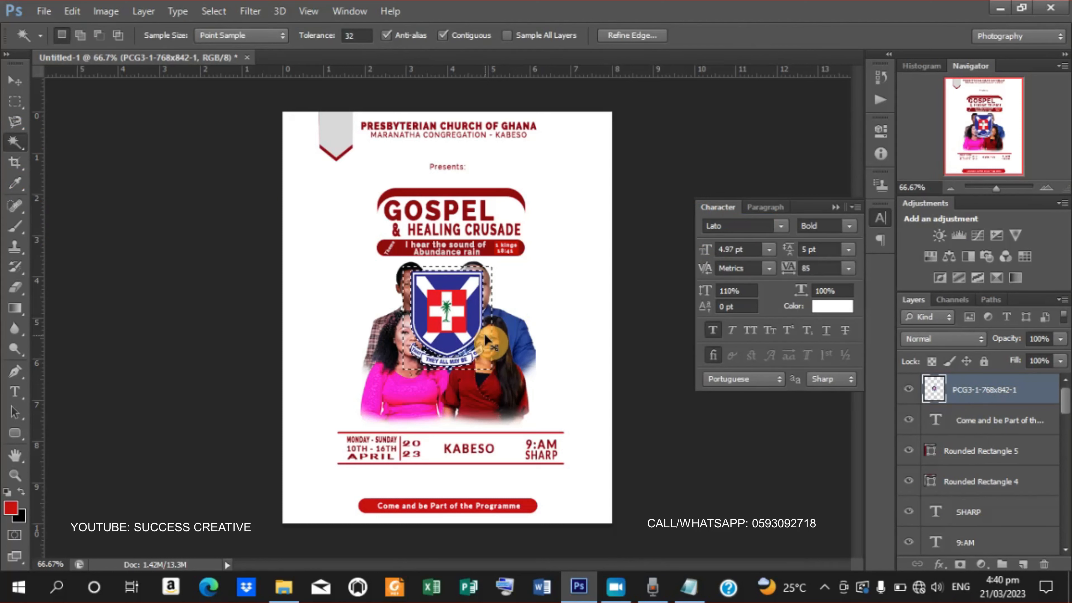
key("ctrl+d")
- Scale the church crest down to about 31% of its size
left_click(15, 81)
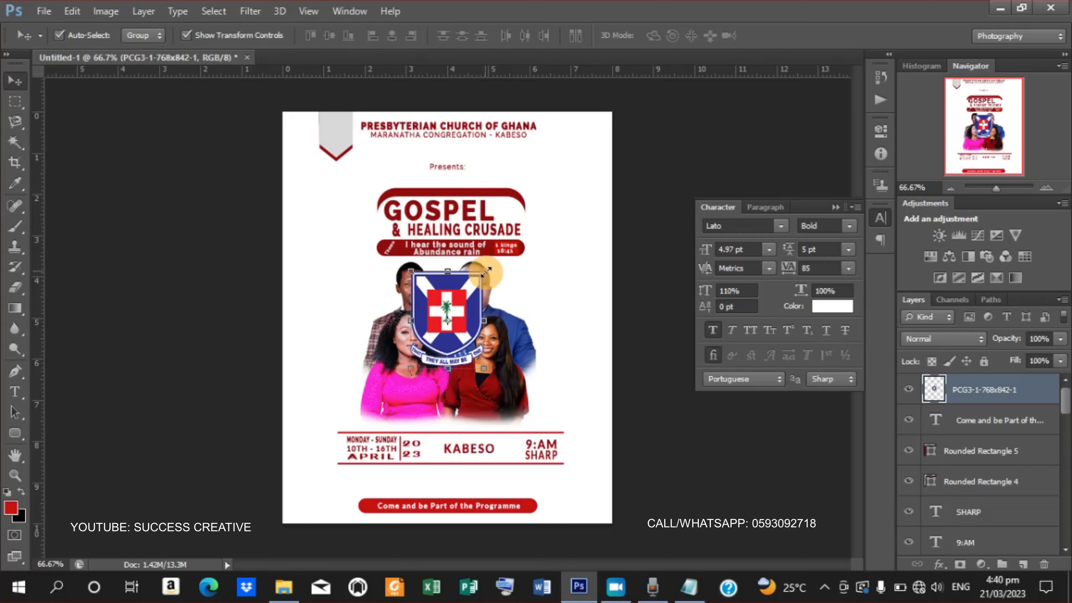
left_click_drag(485, 271, 376, 196)
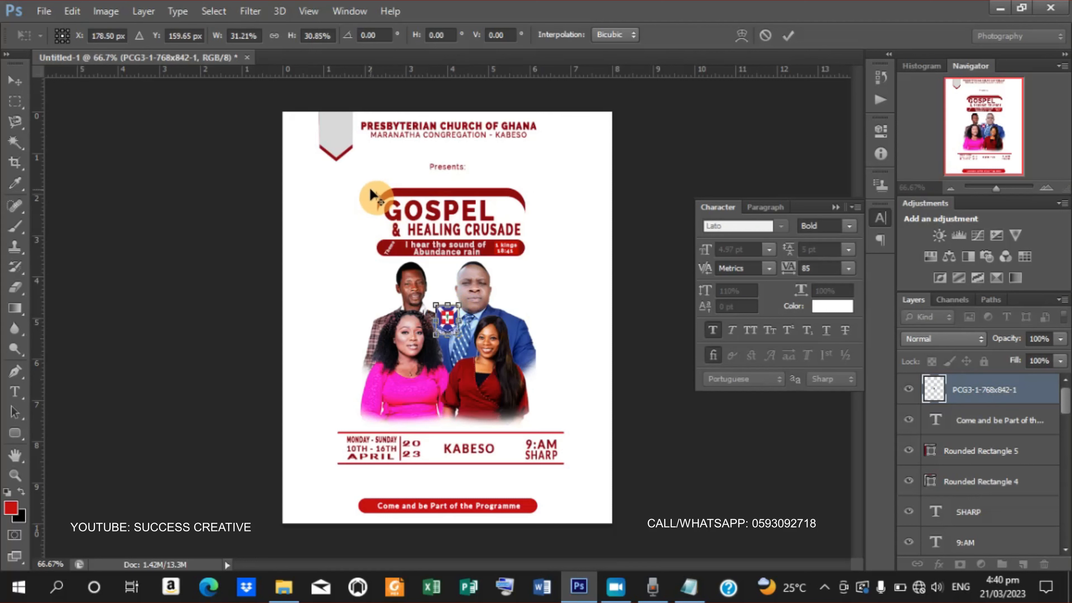
left_click(788, 35)
- Move the small crest onto the grey ribbon beside the church name and deselect the layer
left_click(443, 312)
left_click_drag(445, 308, 449, 315)
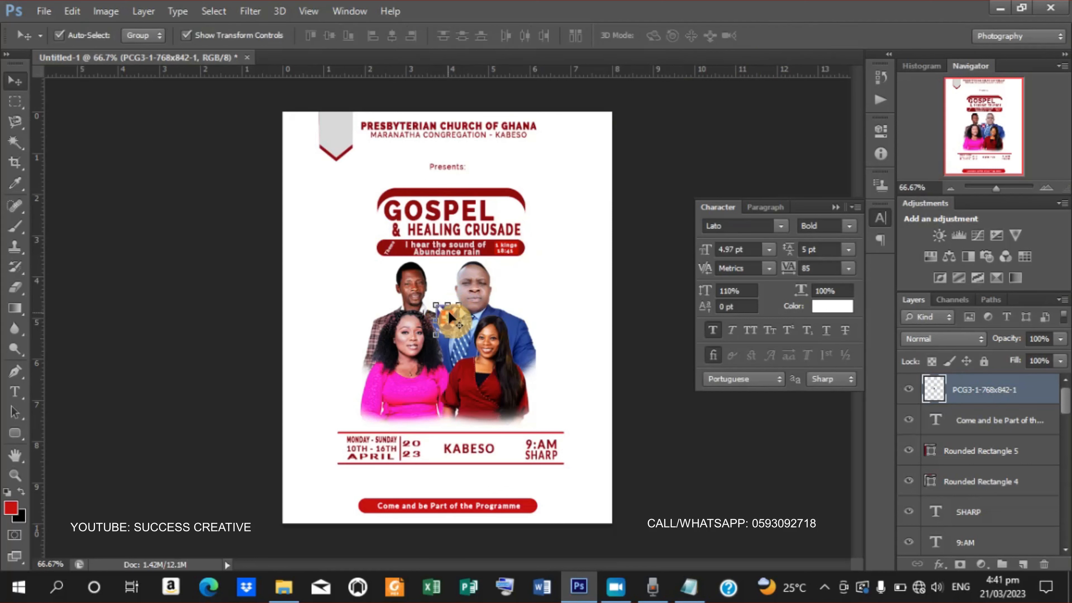
key("ctrl+t")
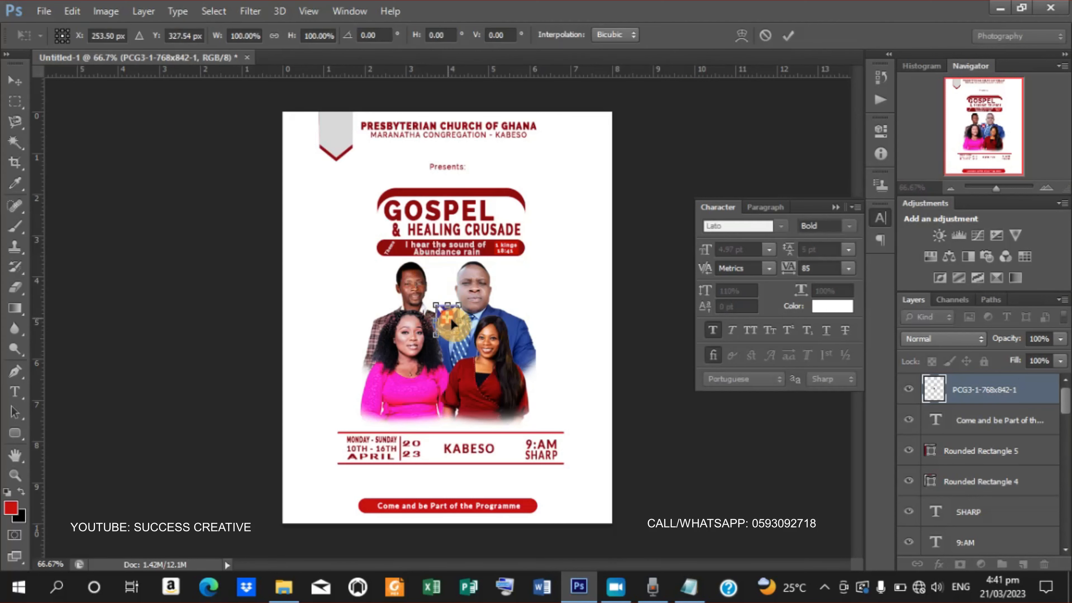
left_click_drag(447, 324, 336, 141)
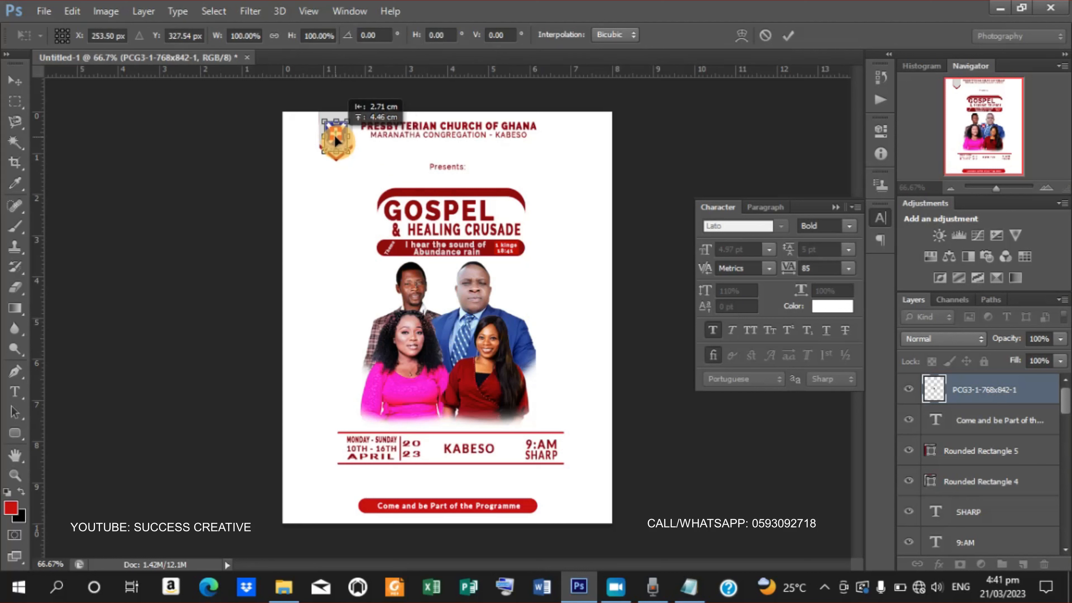
left_click(790, 36)
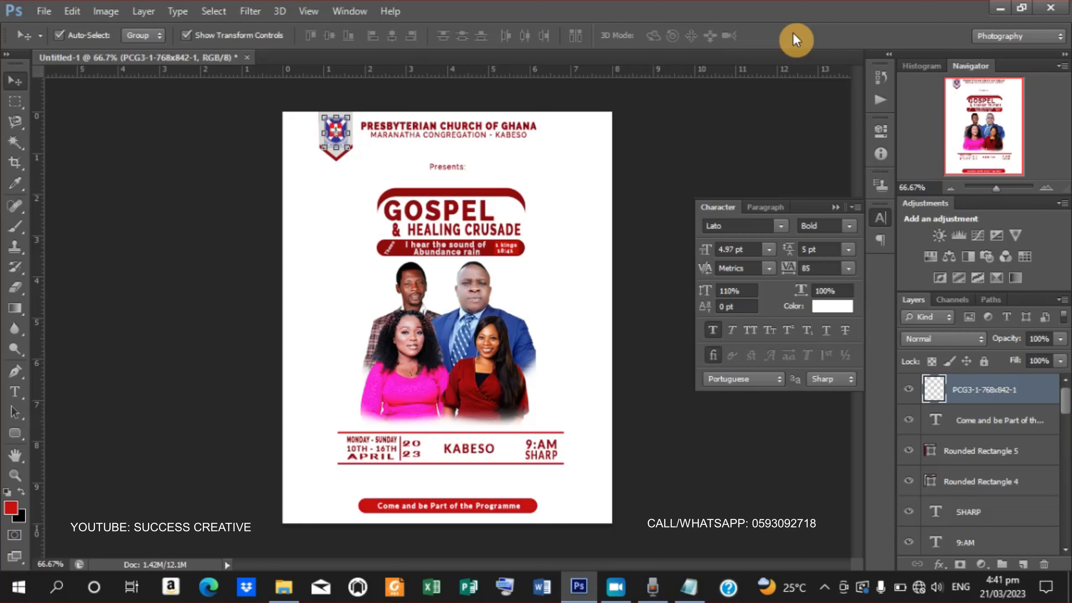
left_click(689, 140)
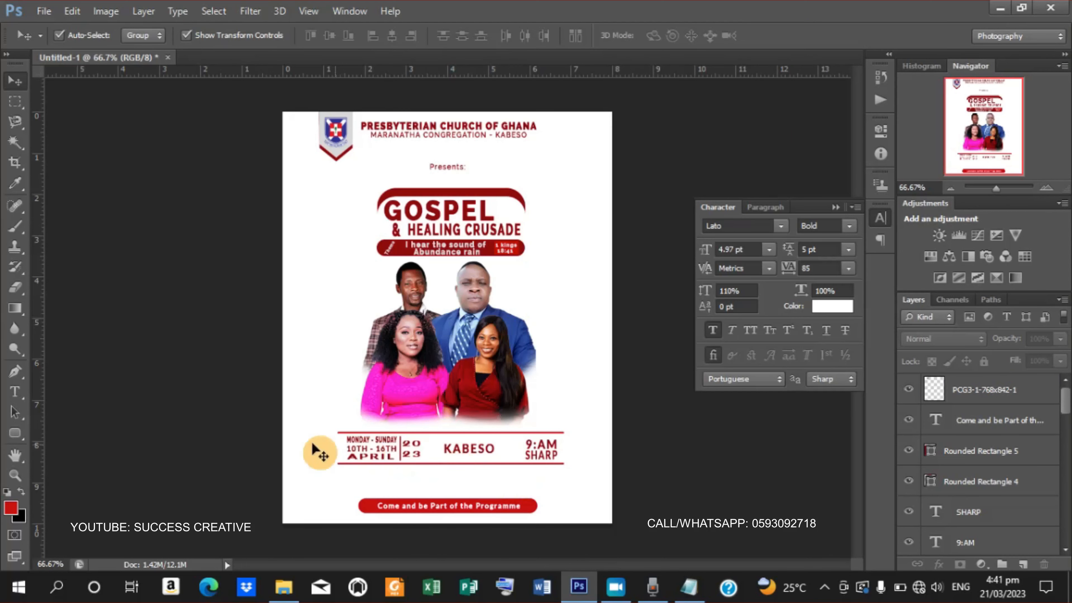
- Place the calendar image "date", shrink it to icon size and set it just before the MONDAY - SUNDAY date text
left_click(44, 13)
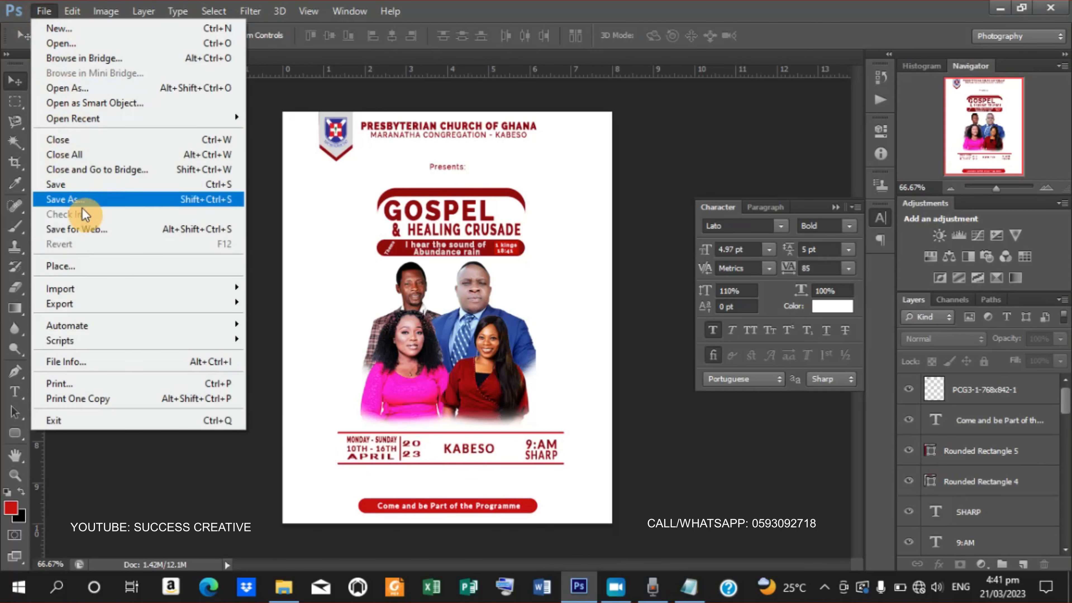
left_click(79, 266)
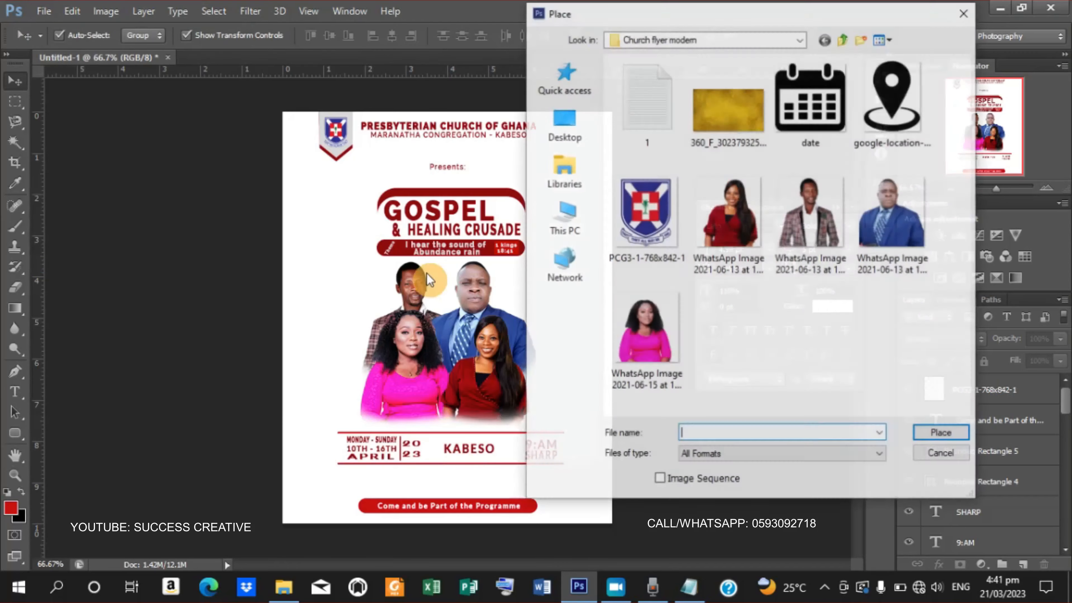
left_click(802, 118)
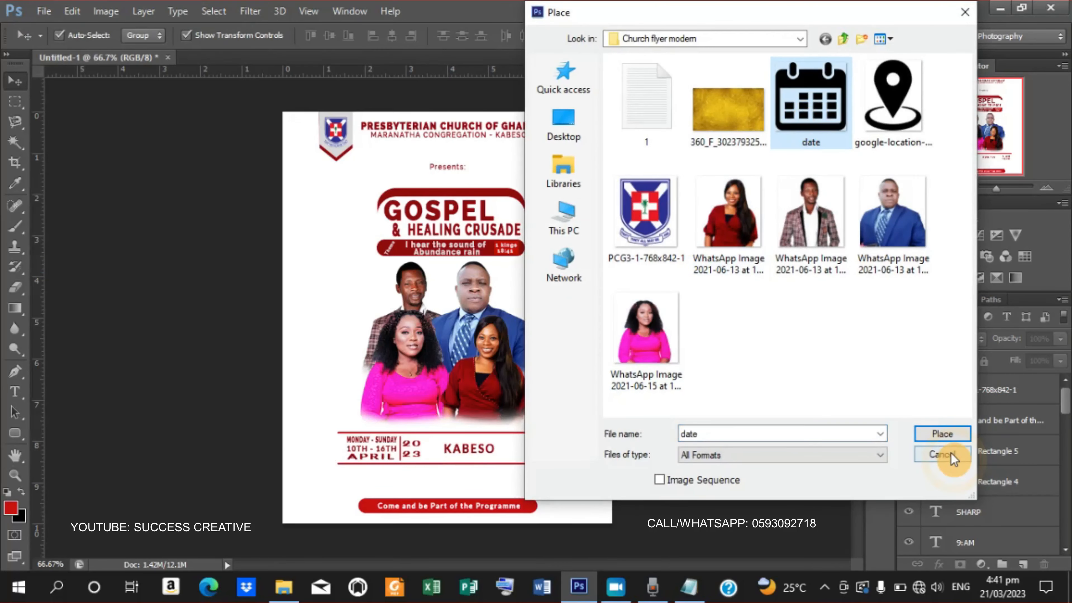
left_click(941, 437)
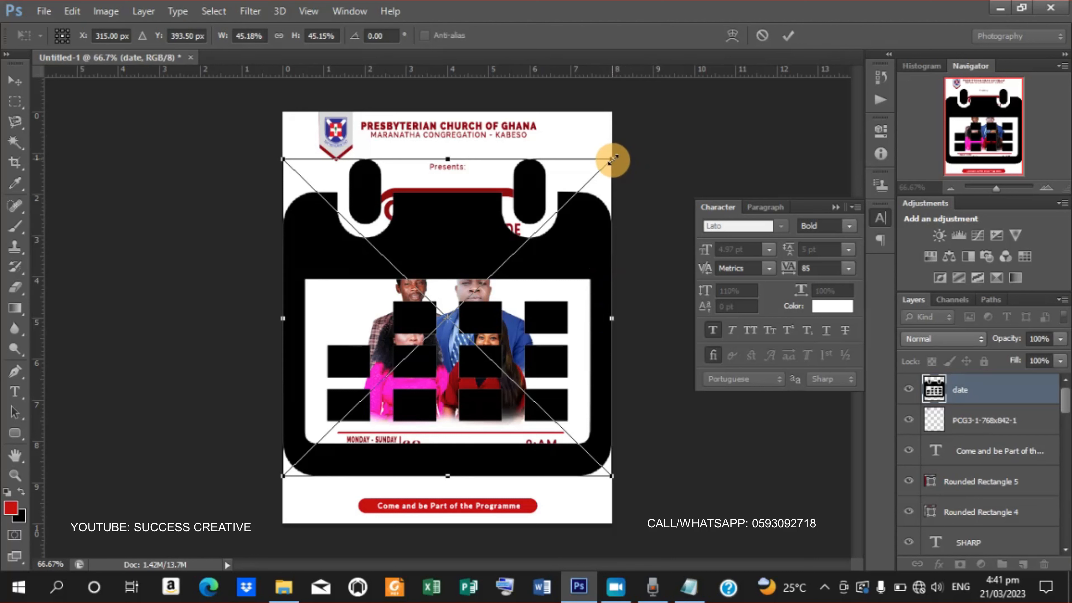
left_click_drag(613, 159, 449, 307)
left_click(789, 36)
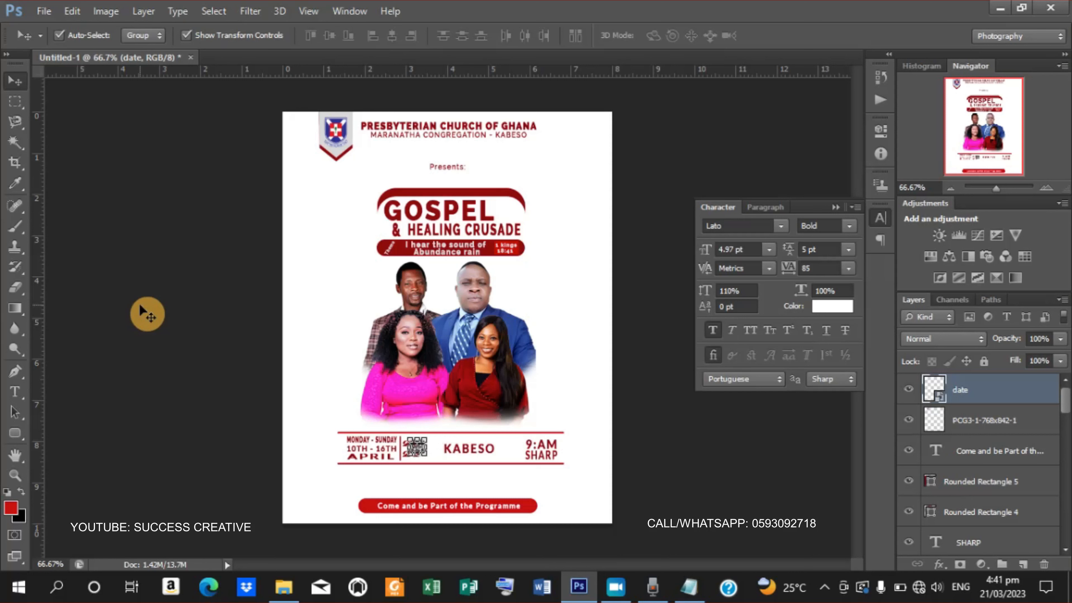
left_click(197, 39)
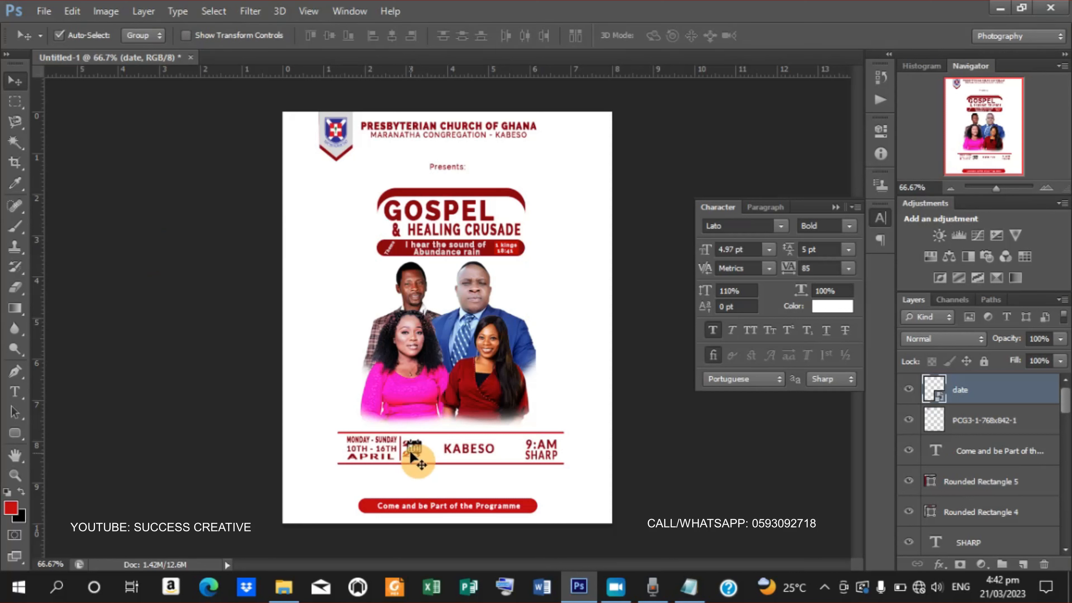
left_click_drag(412, 448, 334, 445)
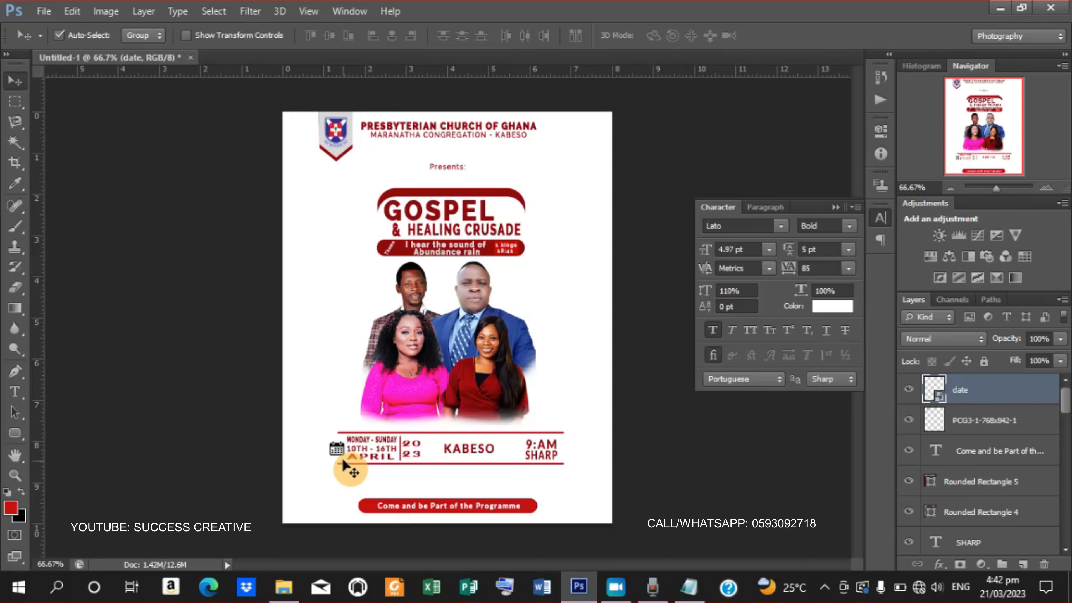
- Place google-location-icon-16, scale it to about 1% and set it just before the KABESO text
left_click(45, 13)
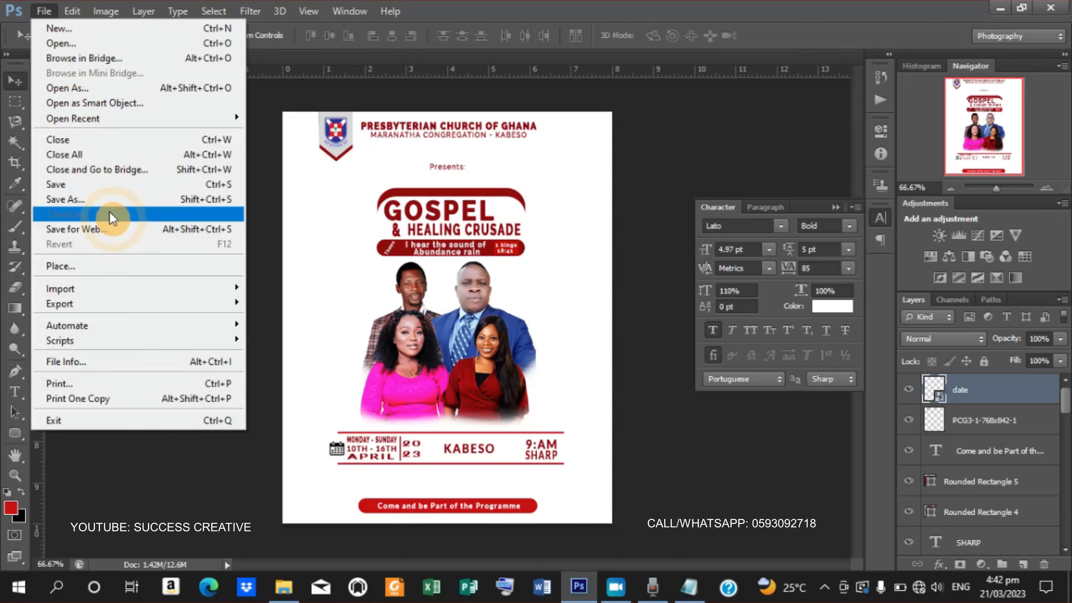
left_click(566, 321)
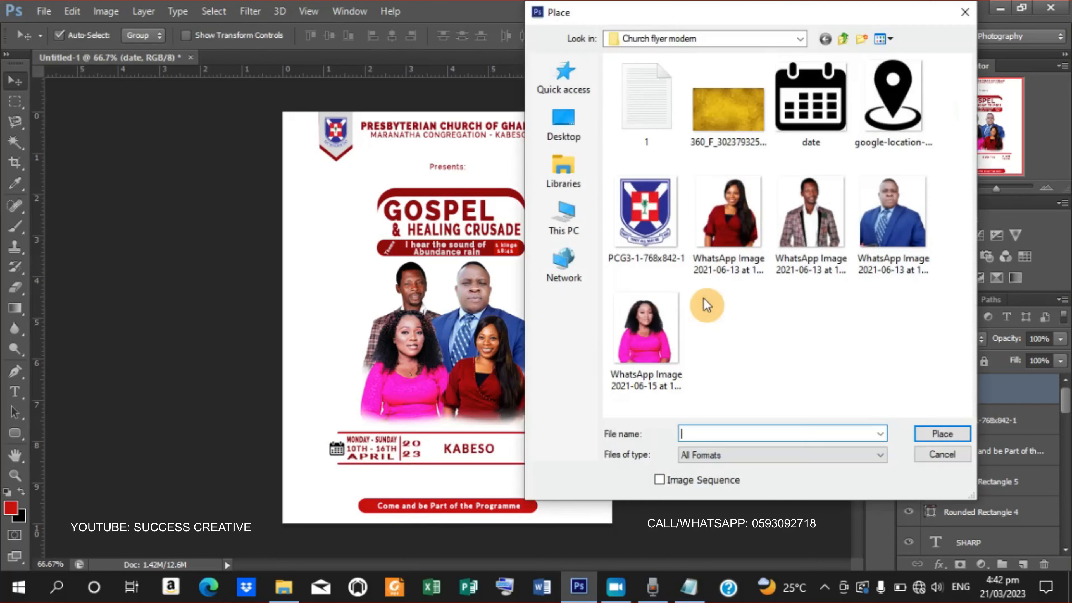
left_click(893, 122)
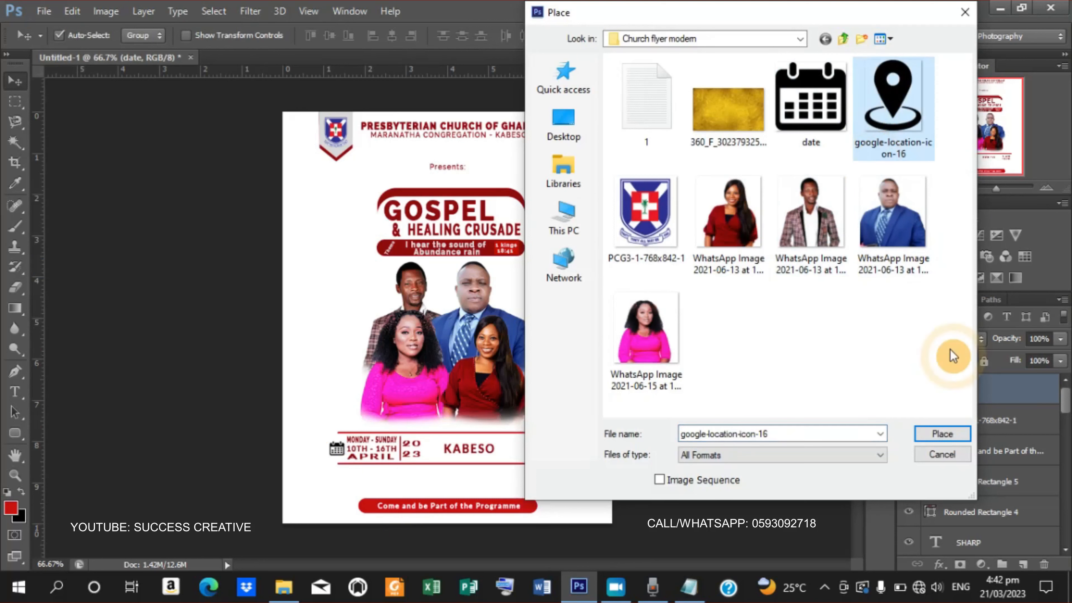
left_click(933, 434)
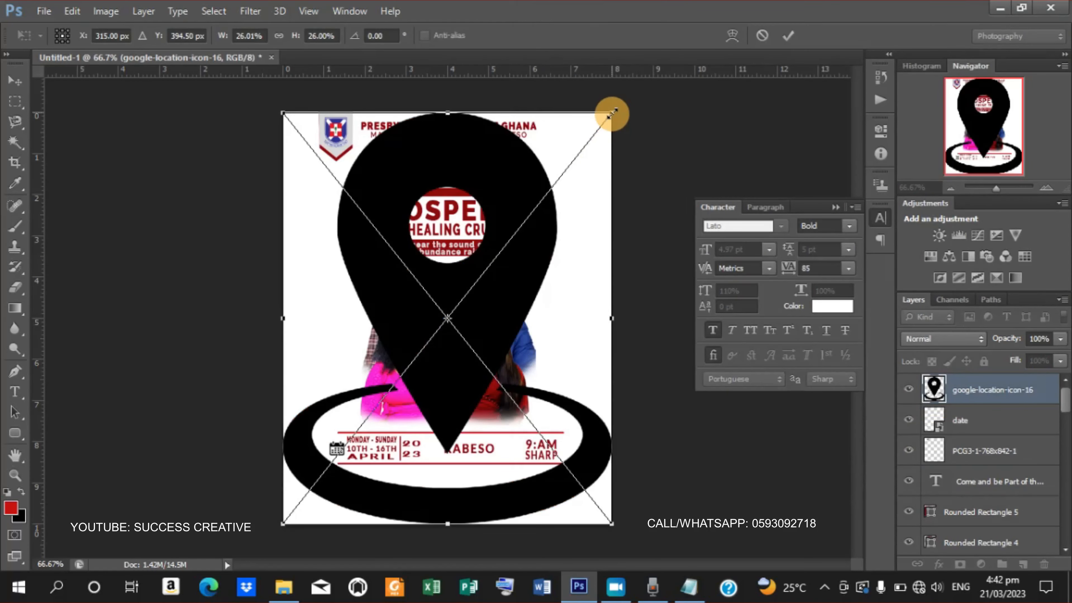
left_click_drag(613, 112, 449, 312)
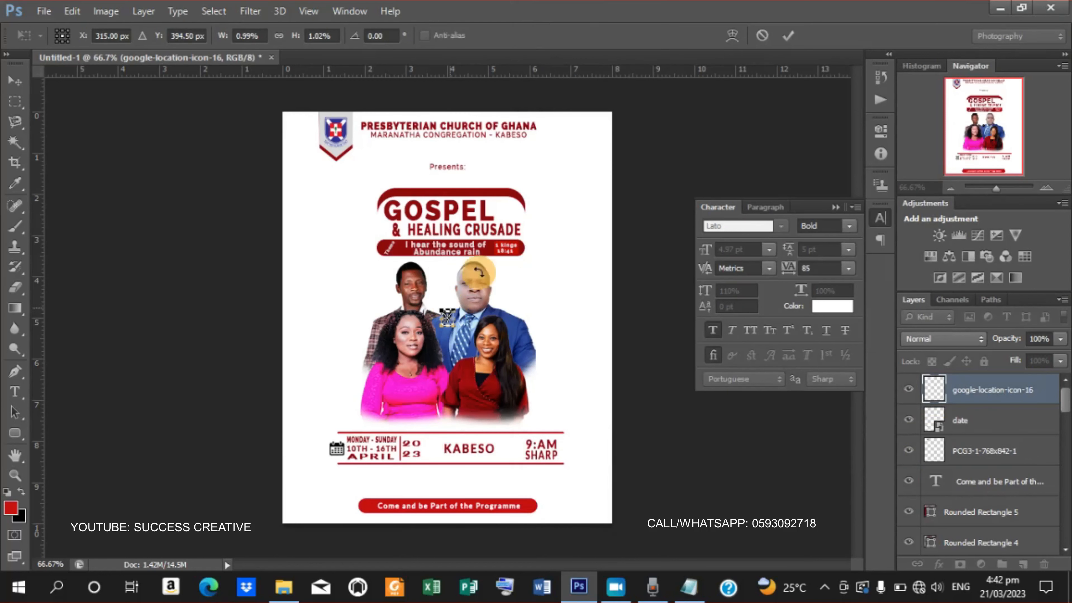
left_click(788, 35)
key("Return")
left_click_drag(446, 318, 438, 452)
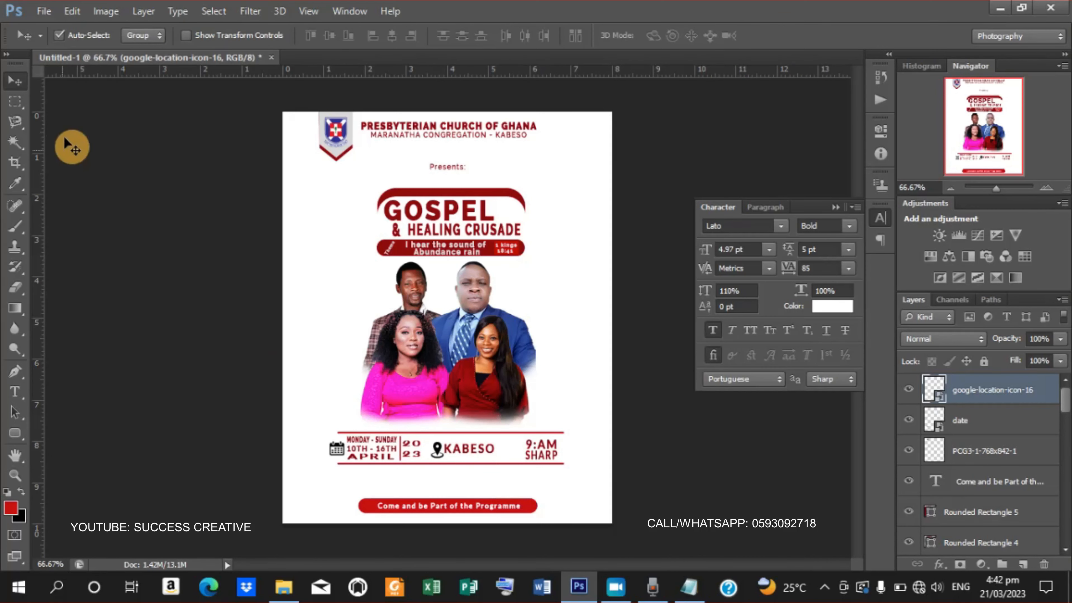
- Place the alarm clock image 8004-200 from the desktop folder WORK DOCUMENT and scale it to 4.32%
left_click(44, 12)
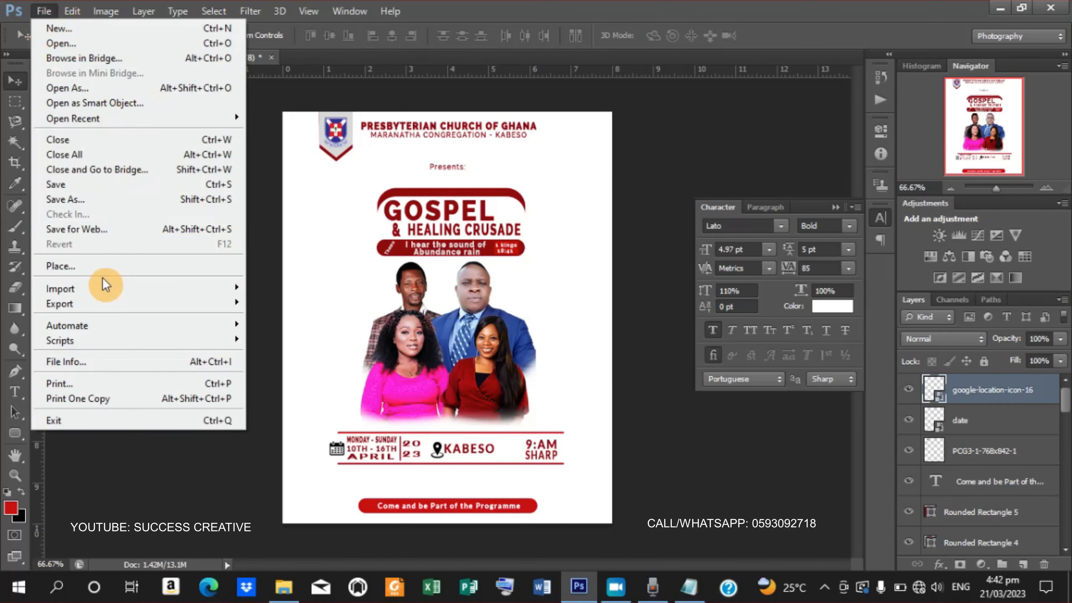
left_click(101, 272)
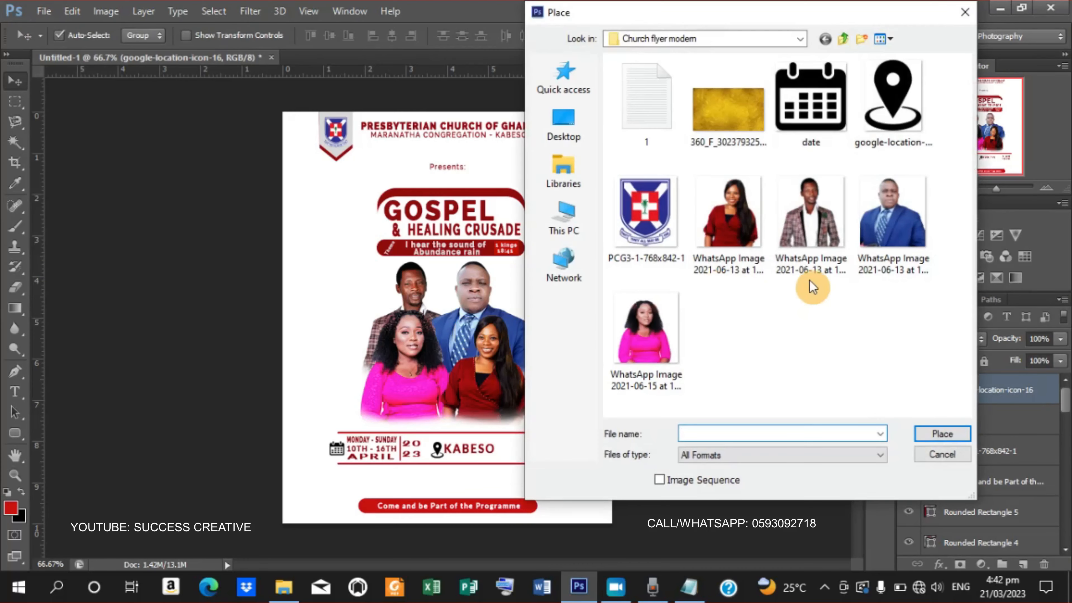
left_click(566, 122)
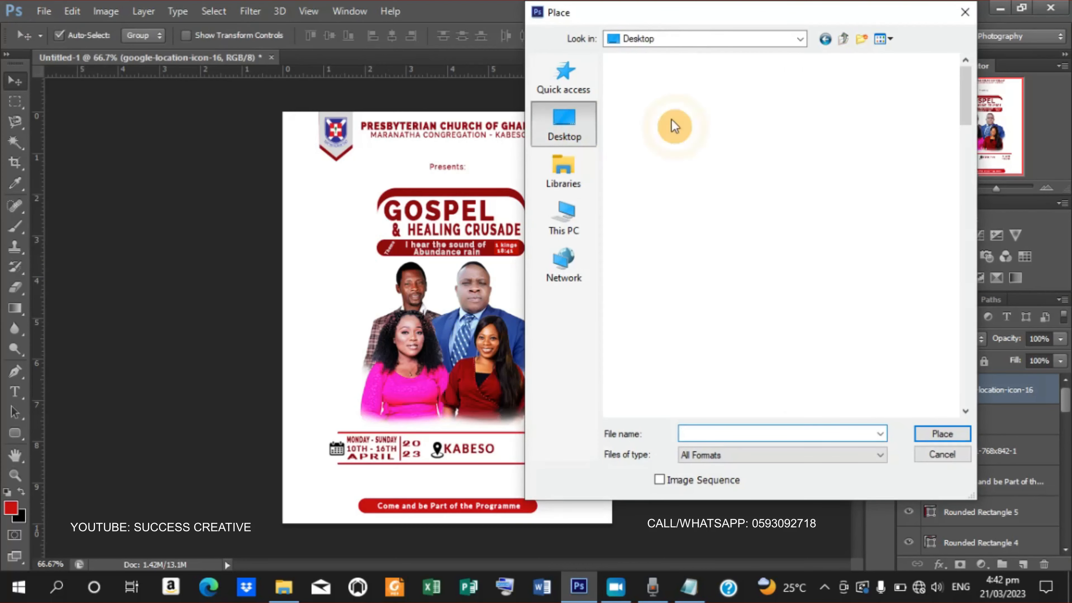
left_click_drag(962, 114, 943, 266)
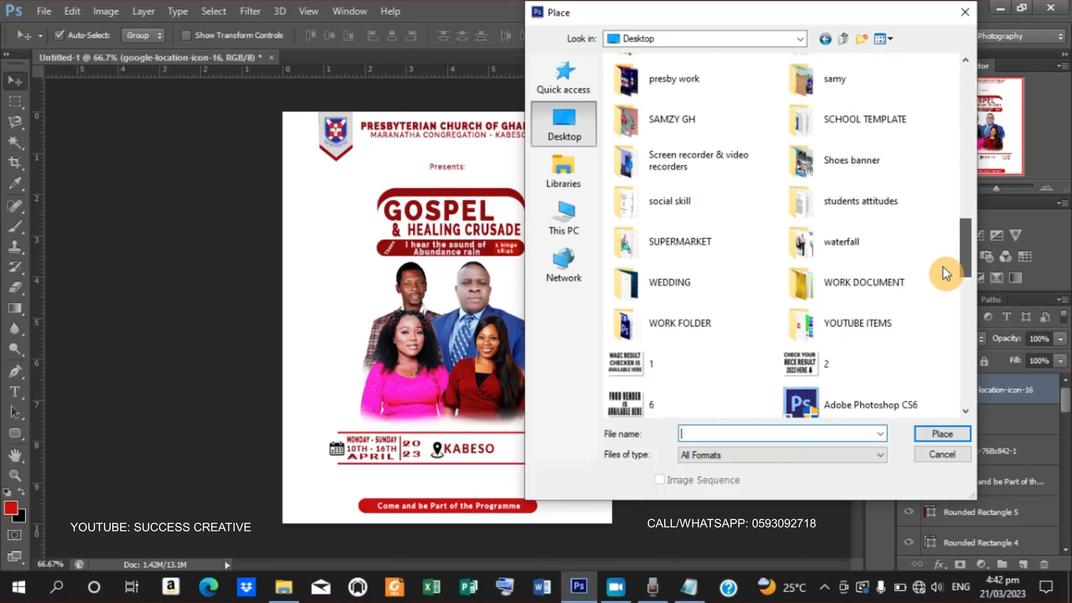
double_click(881, 276)
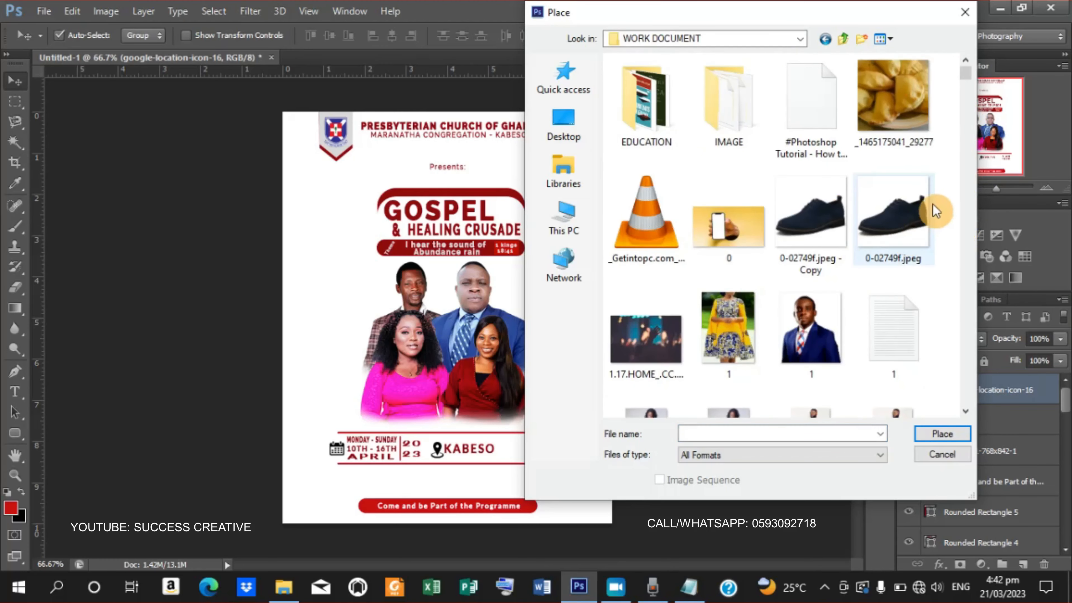
left_click_drag(968, 76, 965, 113)
left_click(816, 264)
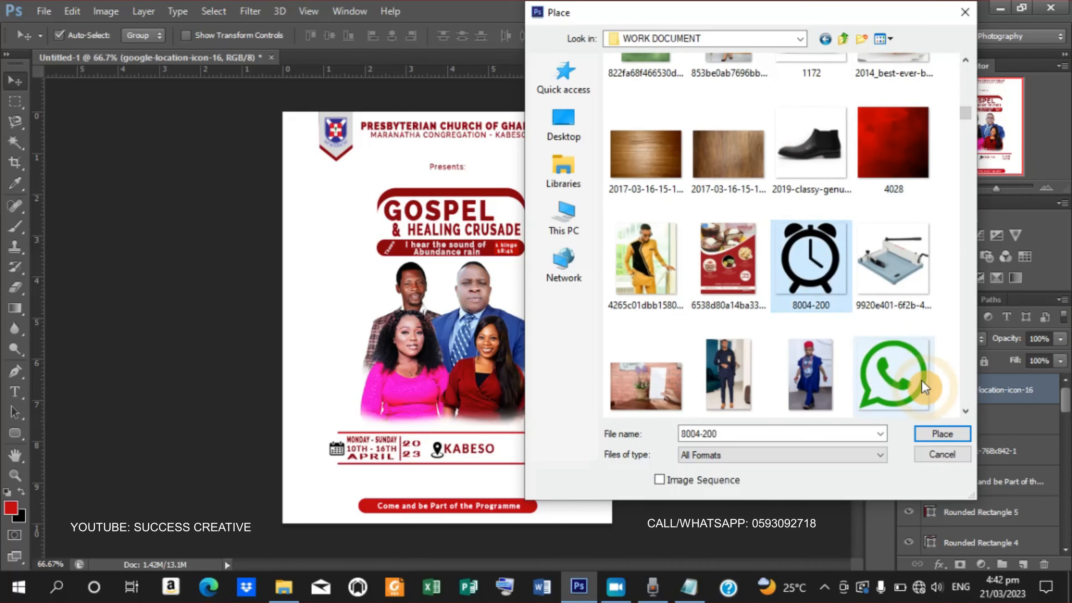
left_click(947, 439)
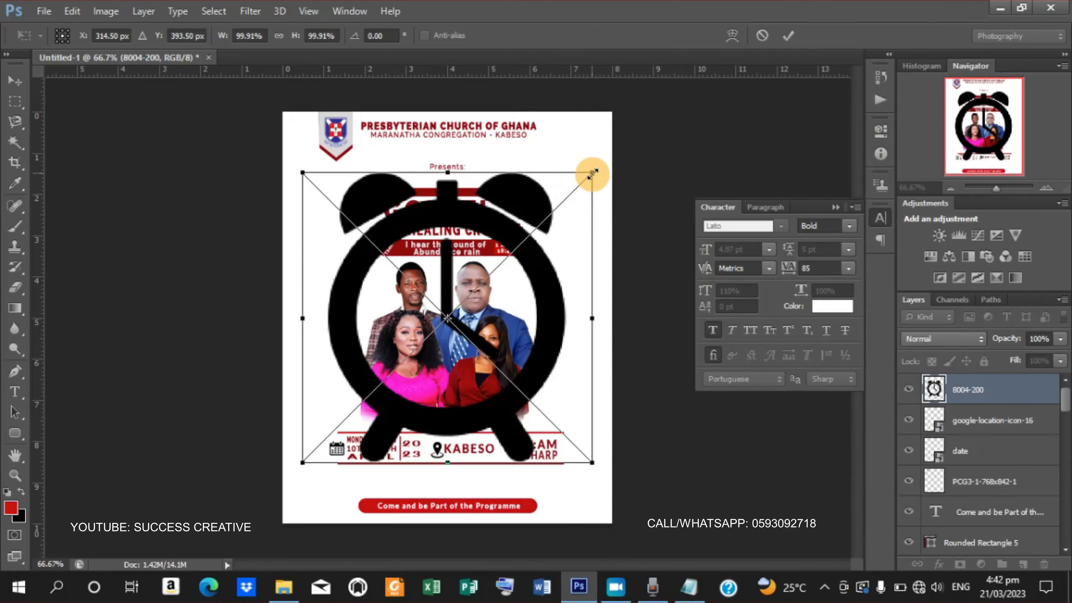
left_click_drag(593, 172, 456, 311)
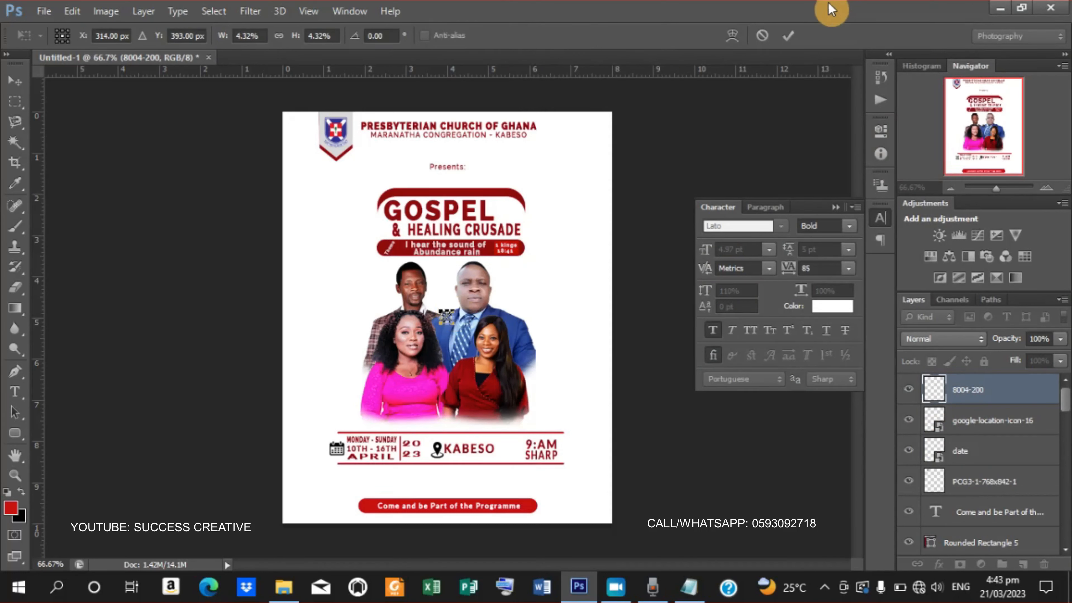
left_click(789, 37)
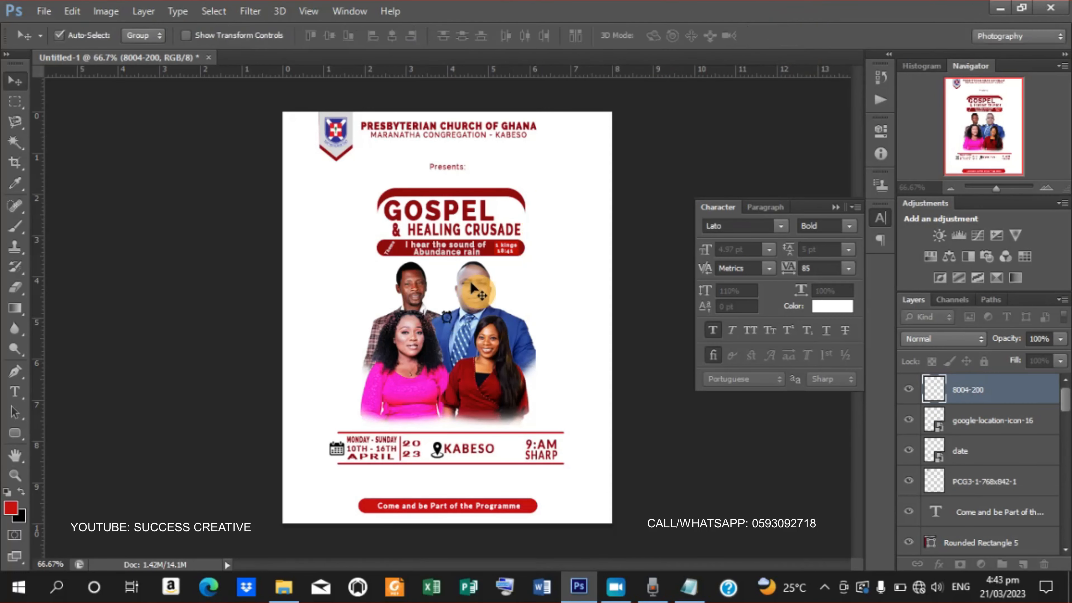
- Move the clock icon down into the details row, just before the 9:AM SHARP text
key("Down")
key("Down")
key("Down")
key("Down")
key("Down")
key("Down")
key("Down")
key("Down")
key("Down")
key("Down")
key("Down")
key("Down")
key("Down")
key("Down")
key("Down")
key("Down")
key("Down")
key("Down")
key("Down")
key("Down")
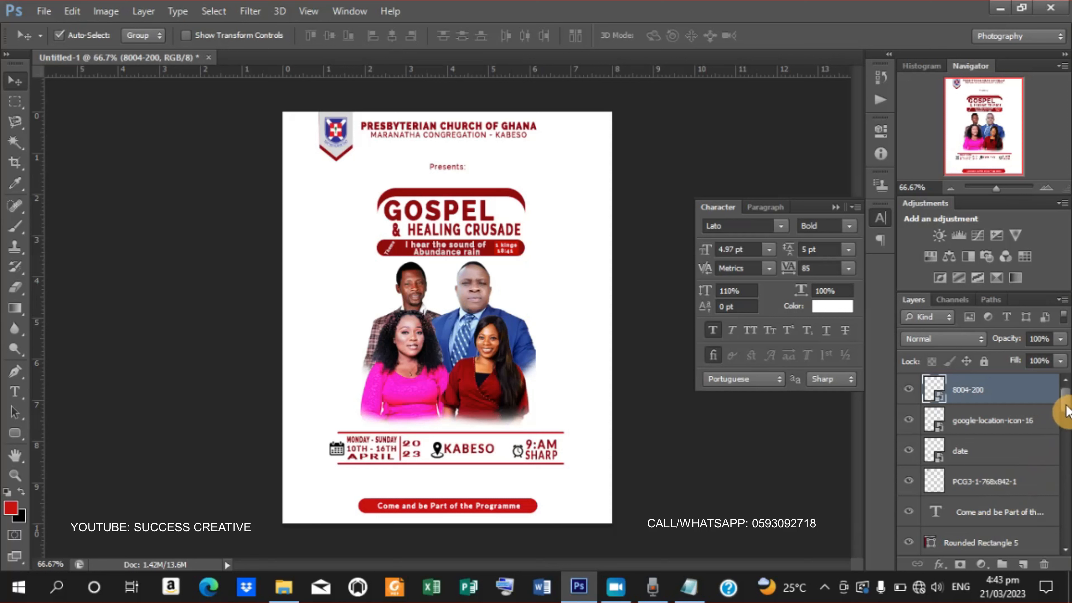
- Move the event details row with its icons and border lines down slightly toward the footer banner, leaving the crest and banner in place
scroll(1069, 404, "down", 3)
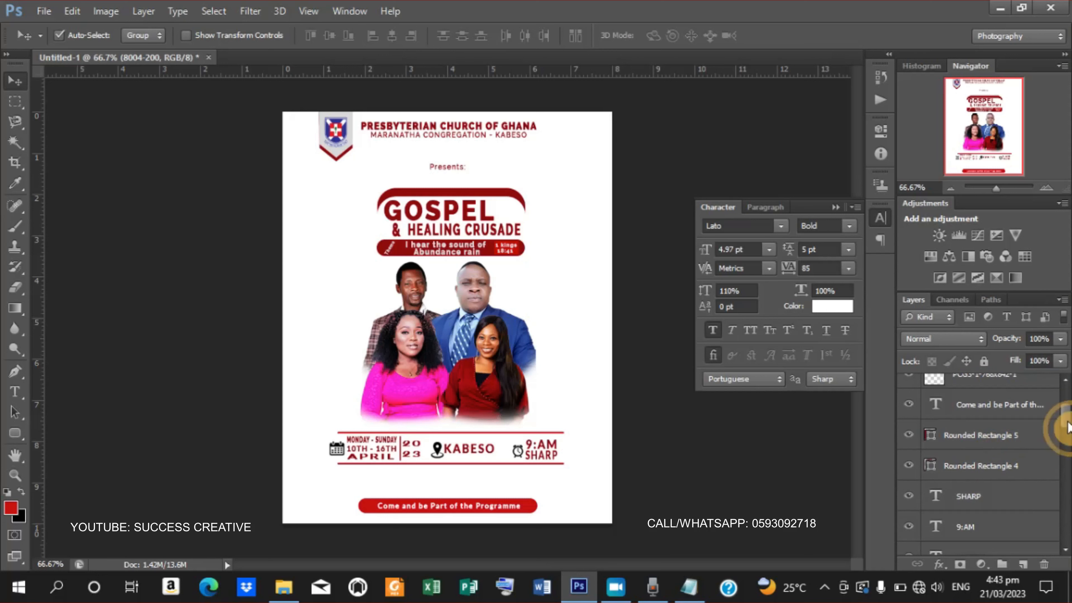
left_click_drag(1069, 428, 1069, 469)
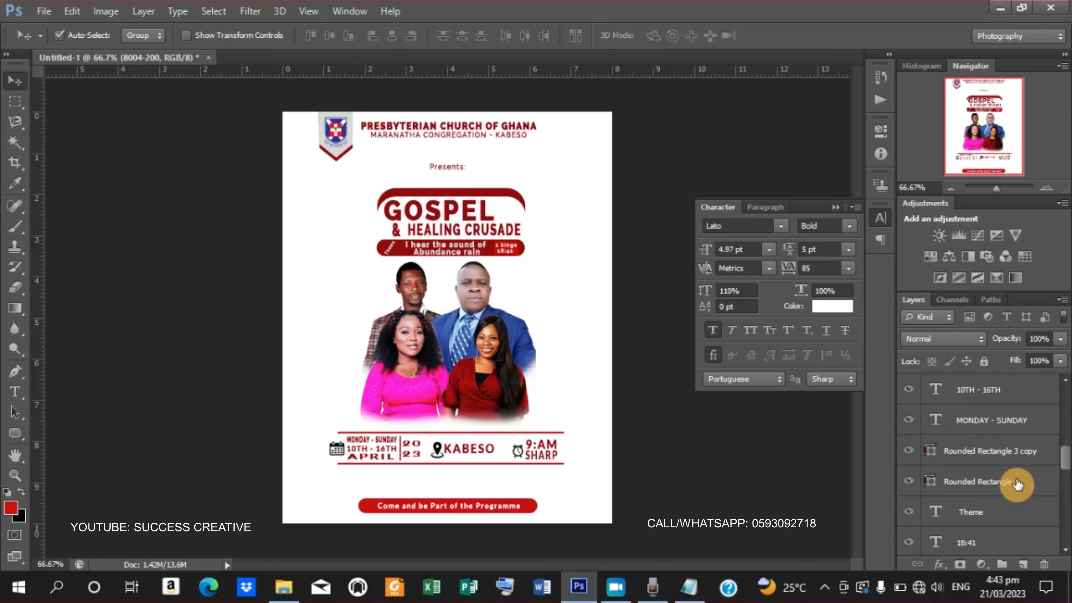
left_click(1000, 484, "shift")
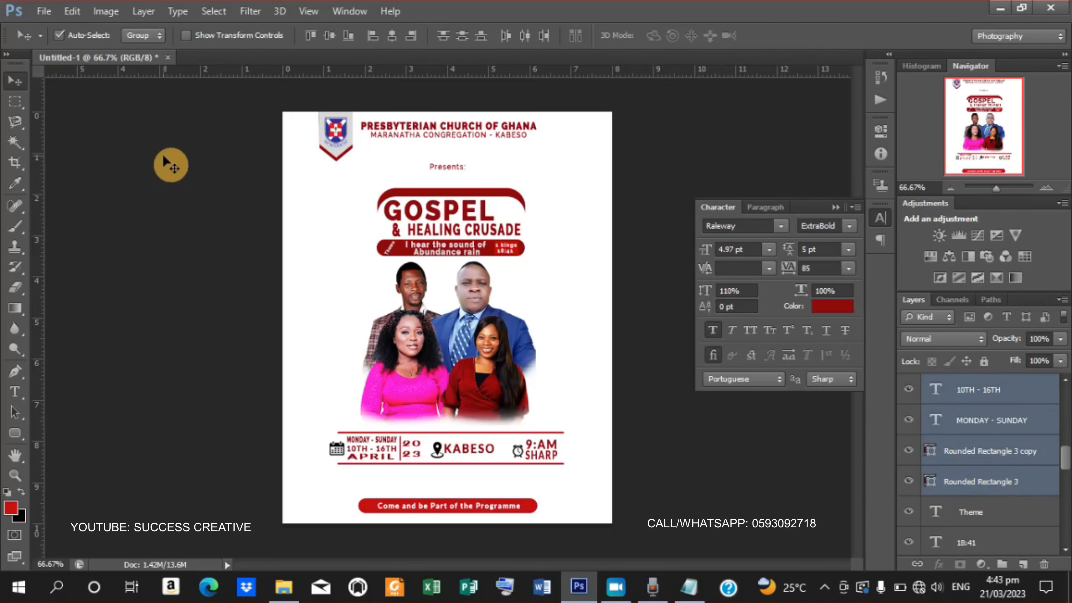
left_click(185, 36)
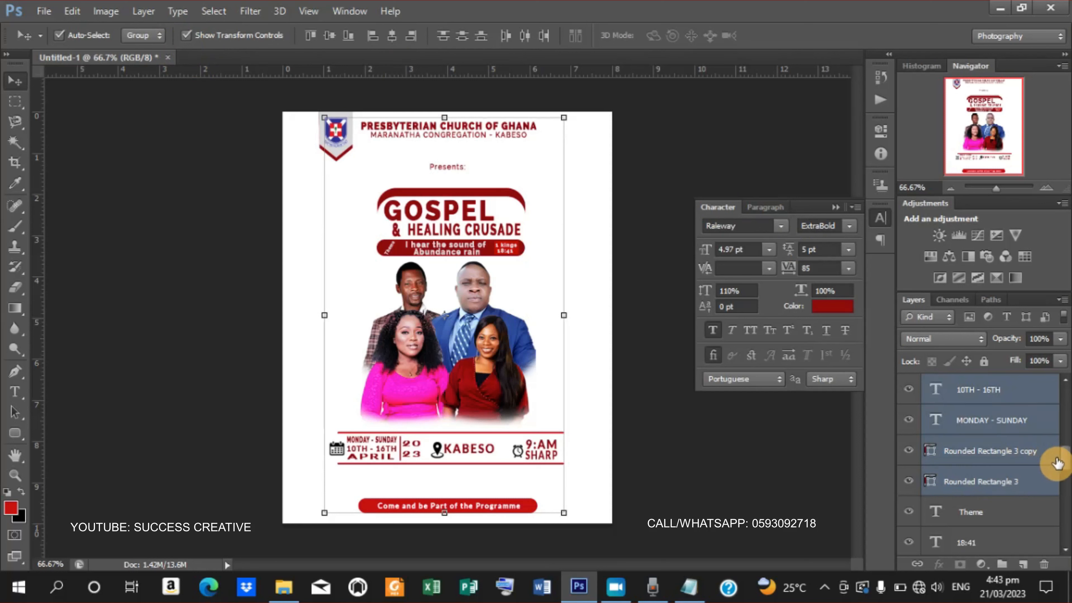
left_click_drag(1066, 465, 1052, 406)
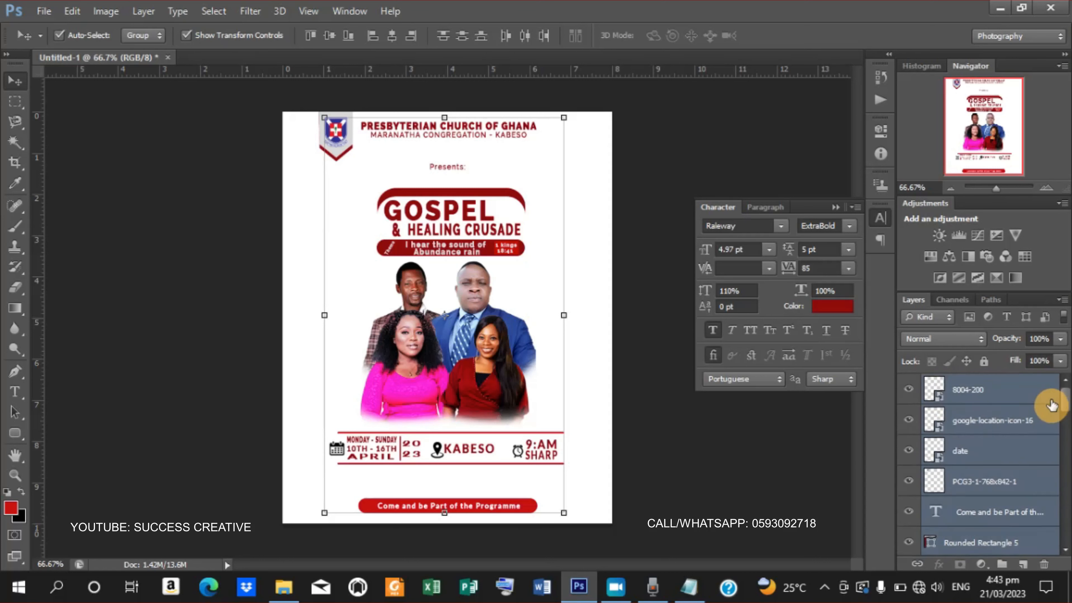
left_click(987, 486, "ctrl")
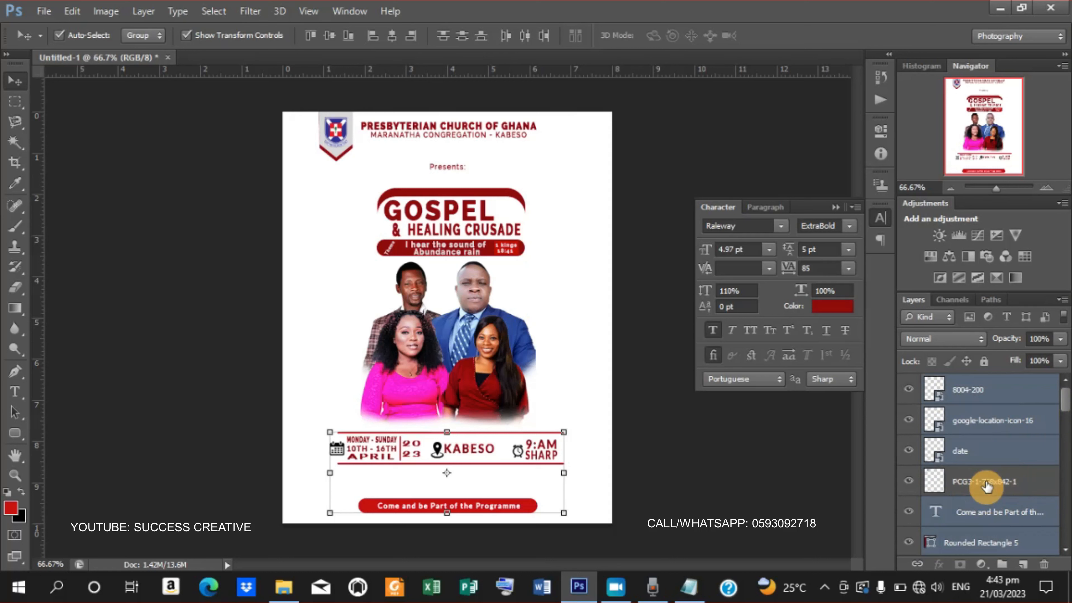
left_click(972, 544)
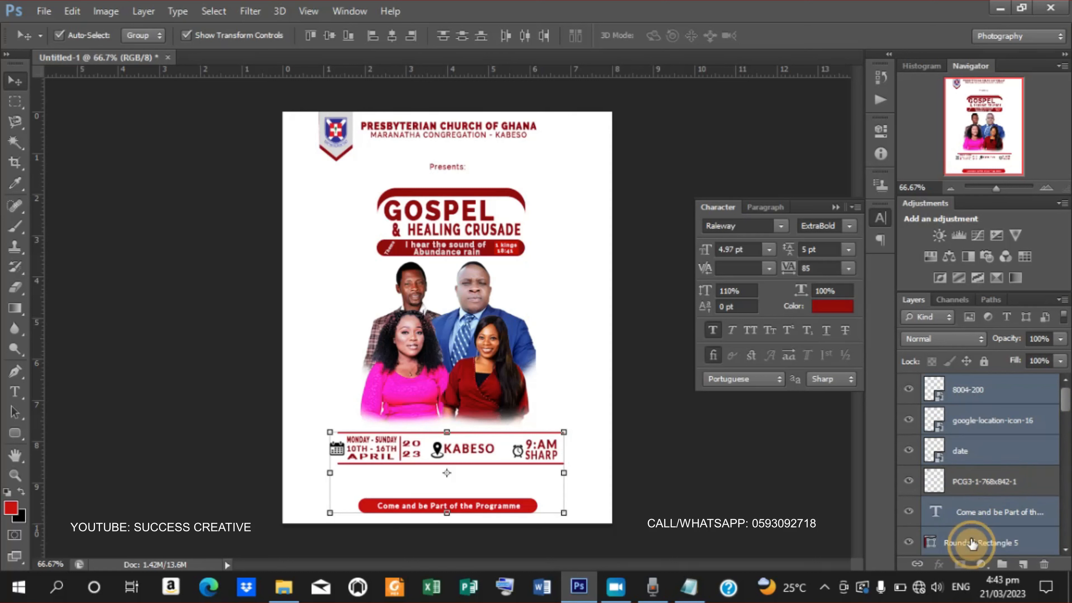
left_click(981, 521, "ctrl")
key("Down")
key("Down")
key("Down")
key("Down")
key("Down")
key("Down")
key("Down")
key("Down")
key("Down")
key("Down")
key("Down")
key("Down")
key("Down")
key("Down")
key("Down")
key("Down")
key("Down")
key("Down")
key("Down")
key("Down")
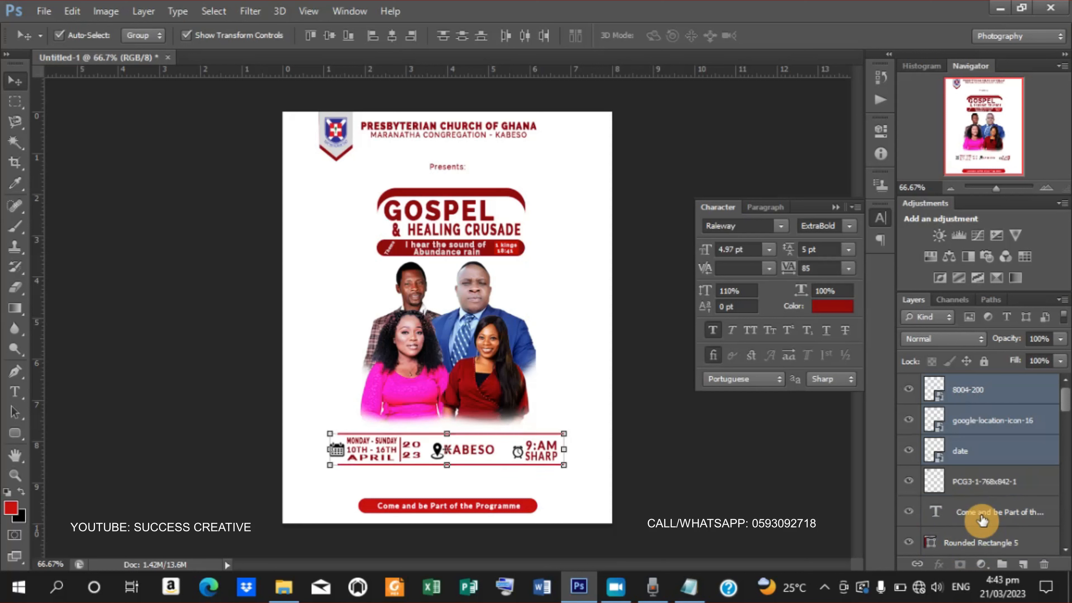
key("Down")
key("Down")
key("Down")
key("Down")
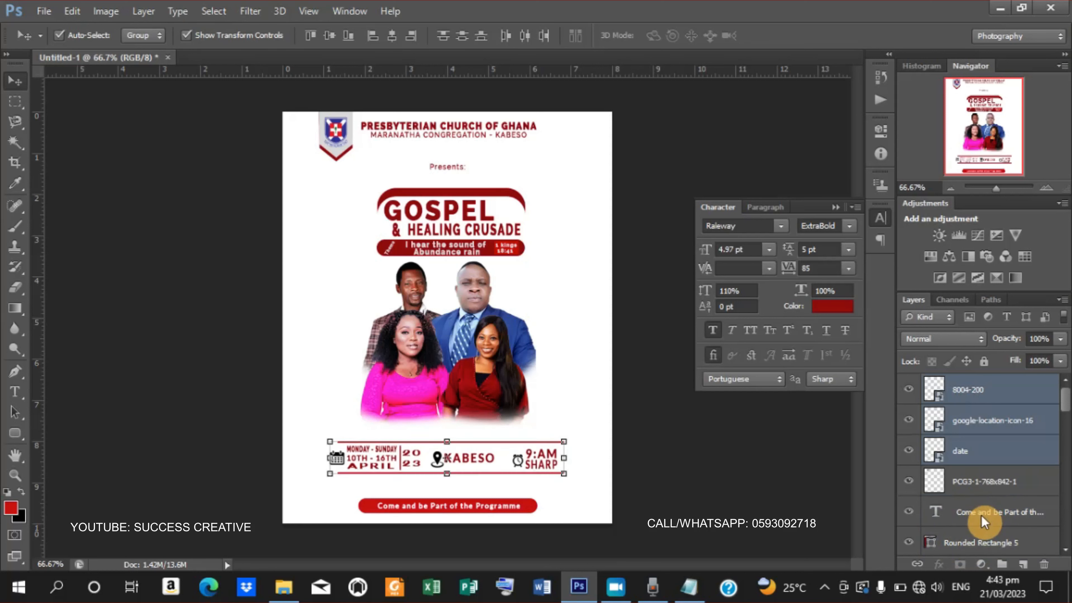
left_click(709, 478)
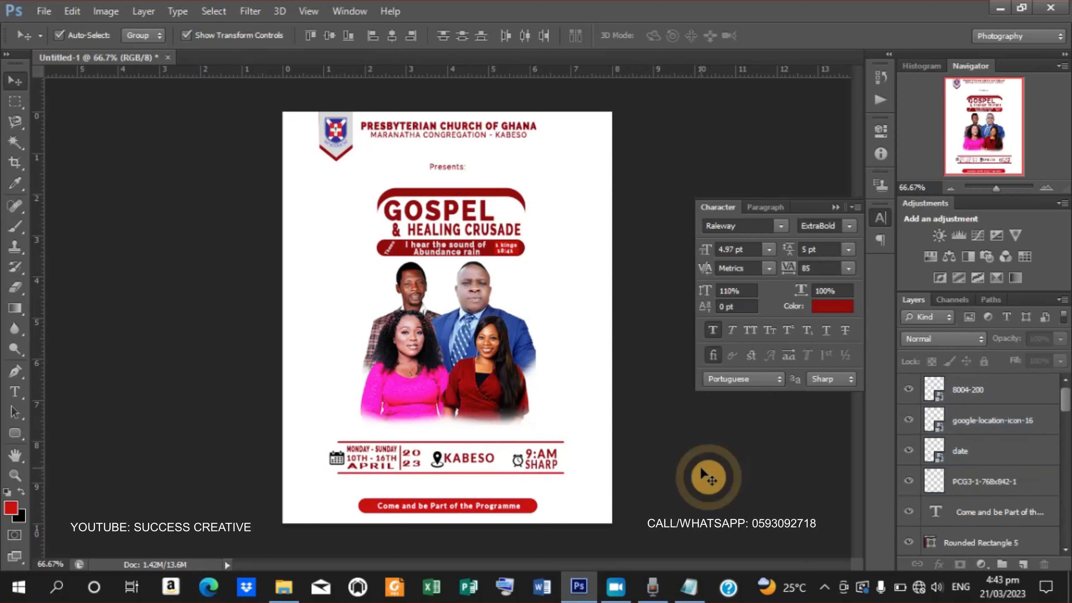
- Set the font style of the "Presents:" text to Raleway ExtraBold
left_click(43, 12)
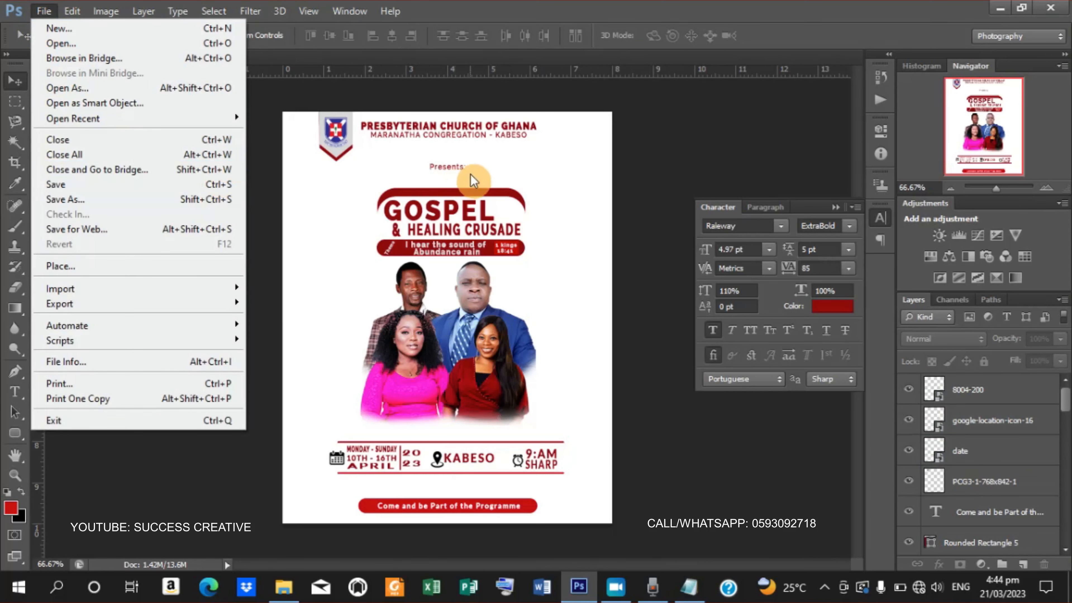
left_click(460, 166)
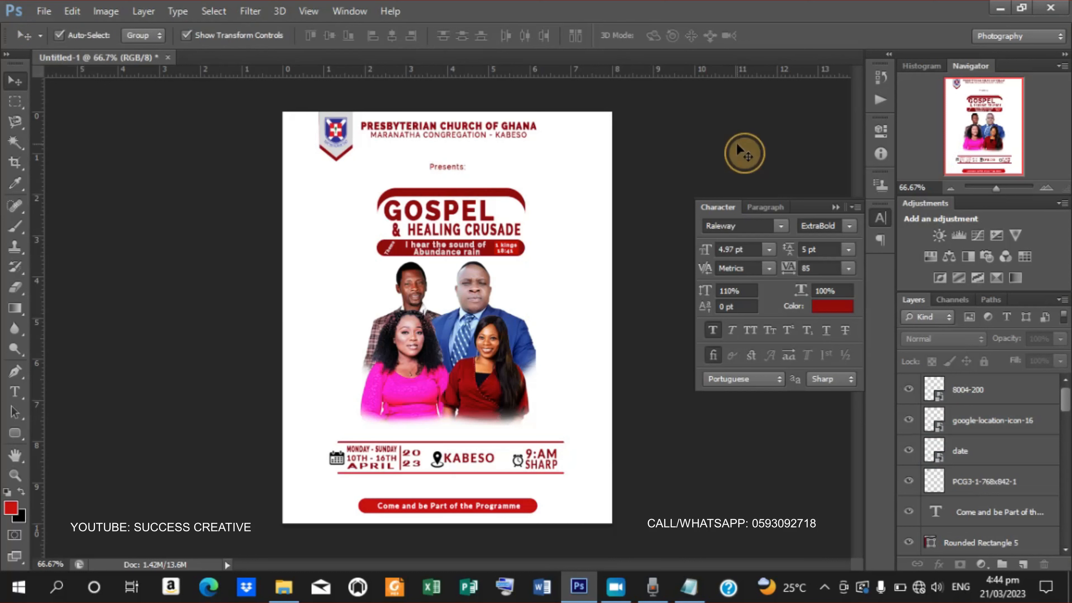
left_click(454, 168)
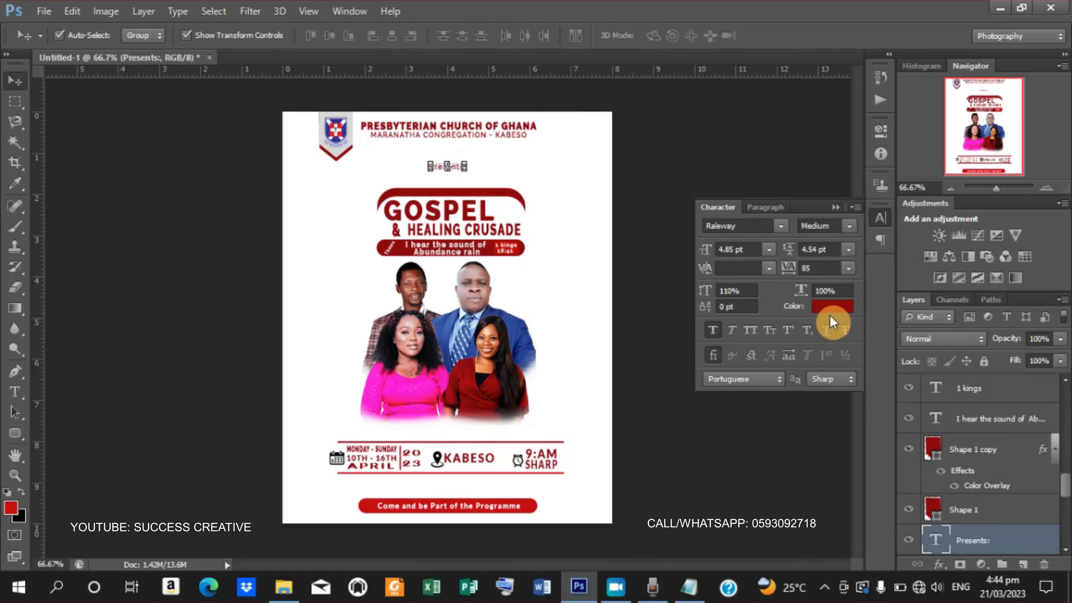
left_click(849, 228)
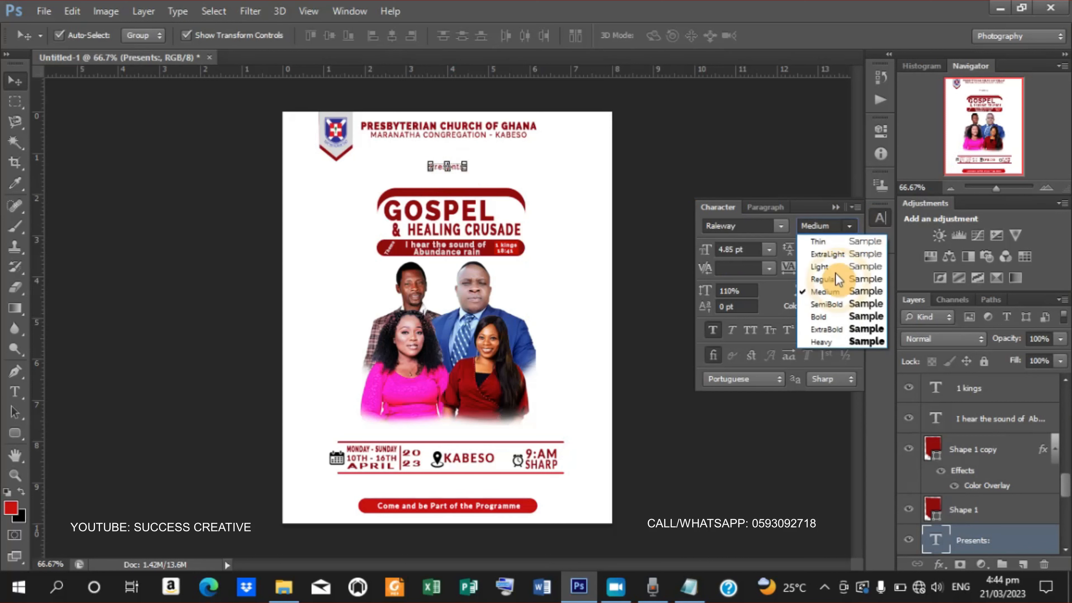
left_click(830, 332)
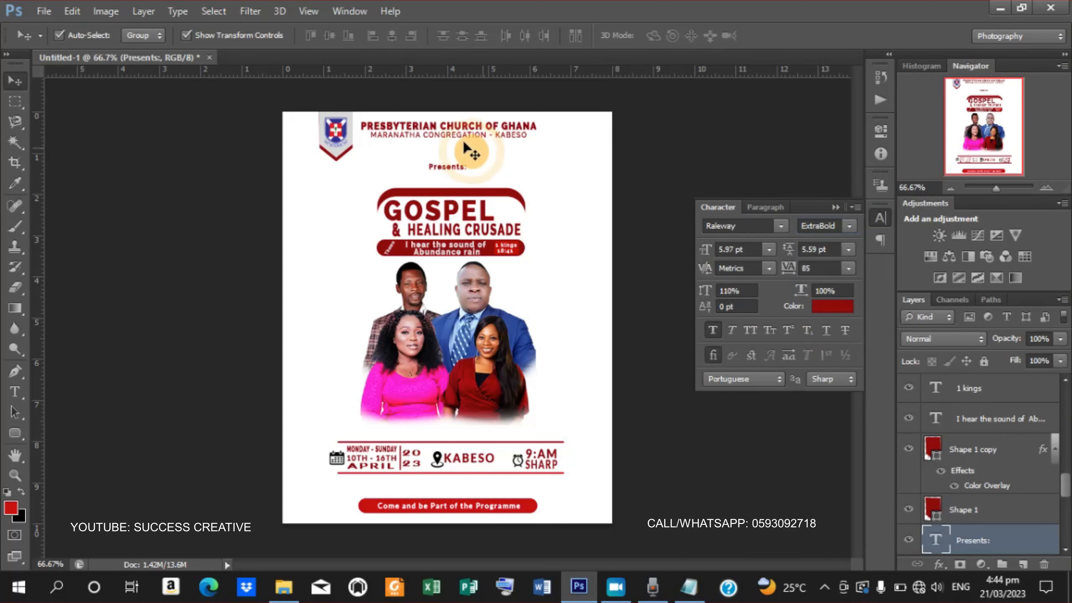
- Set the font style of the MARANATHA CONGREGATION - KABESO line to ExtraBold and deselect it
left_click(457, 138)
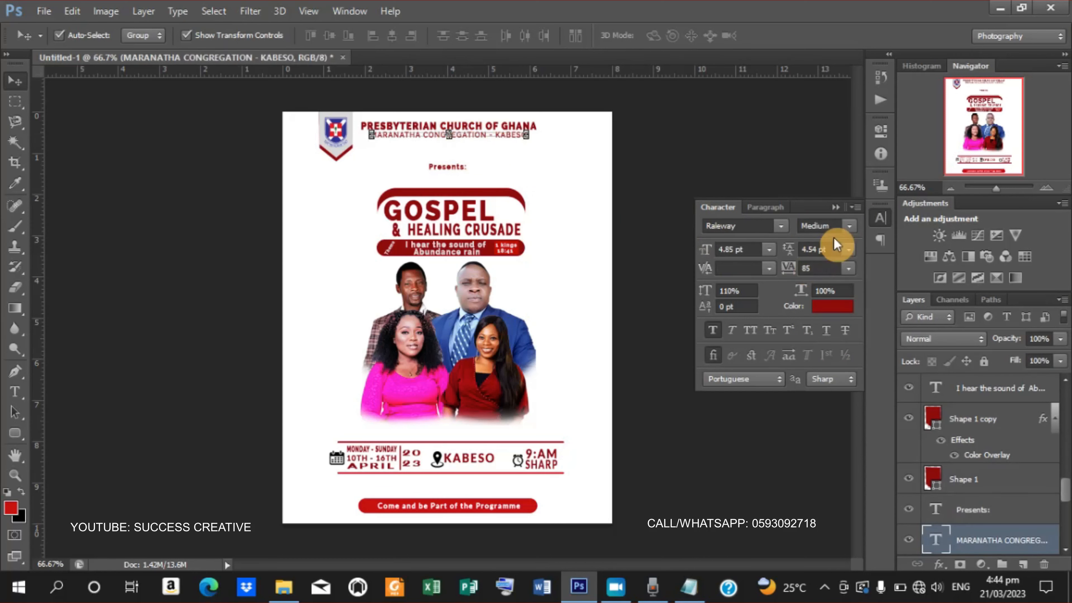
left_click(849, 227)
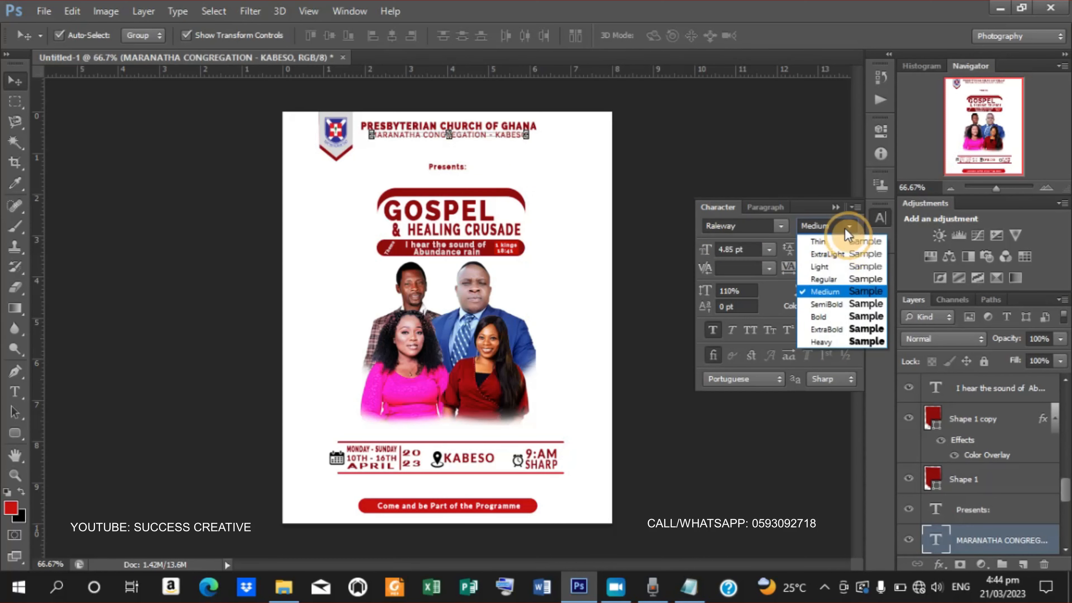
left_click(825, 329)
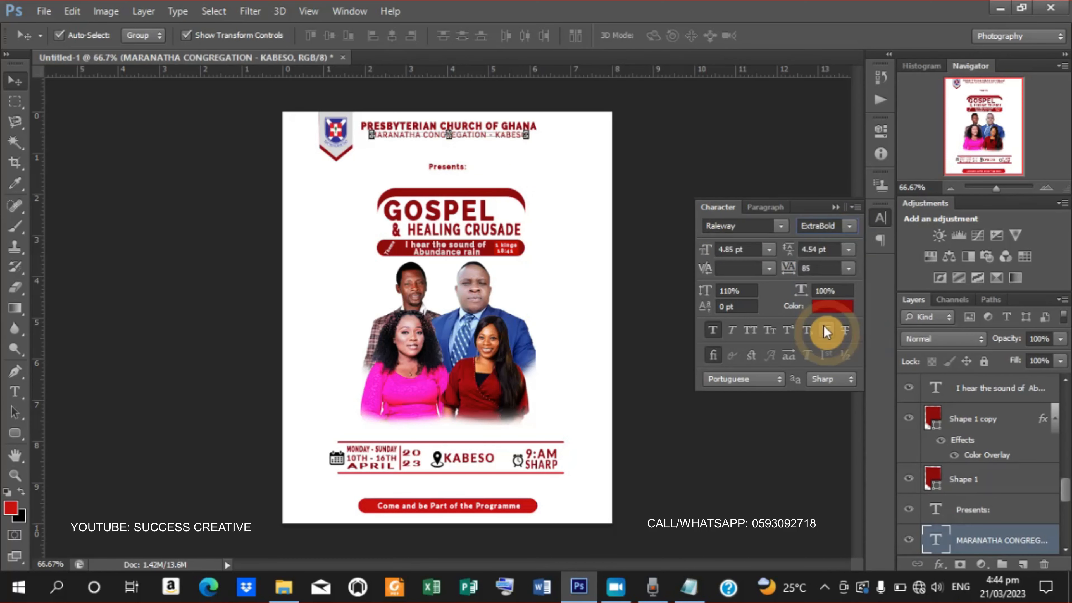
left_click(263, 281)
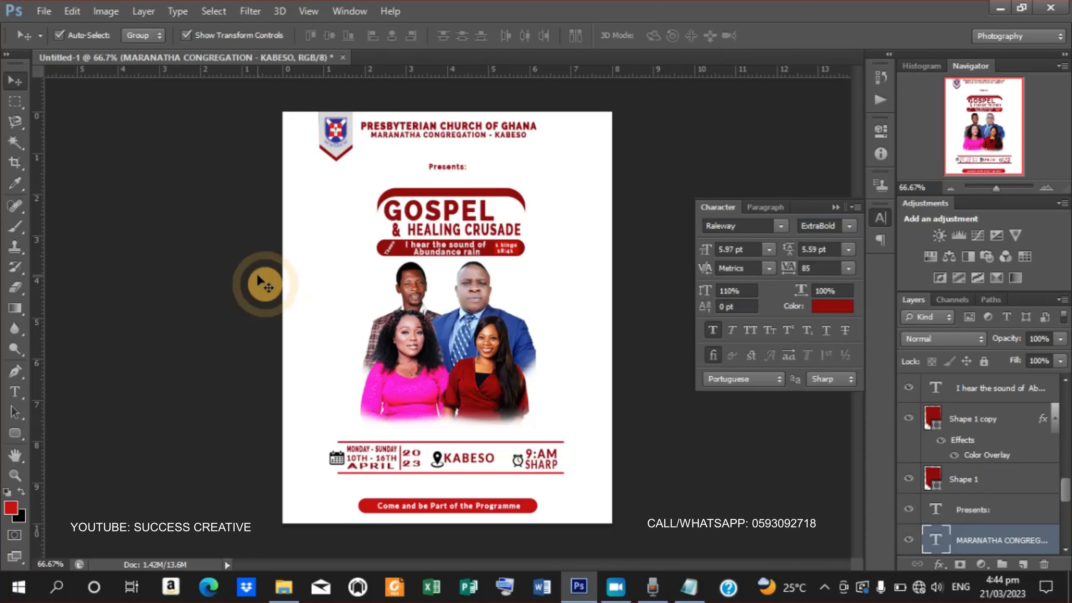
- Place the gold texture image whose name starts with 360_F_302379325 from the desktop folder "Church flyer modern"
left_click(44, 10)
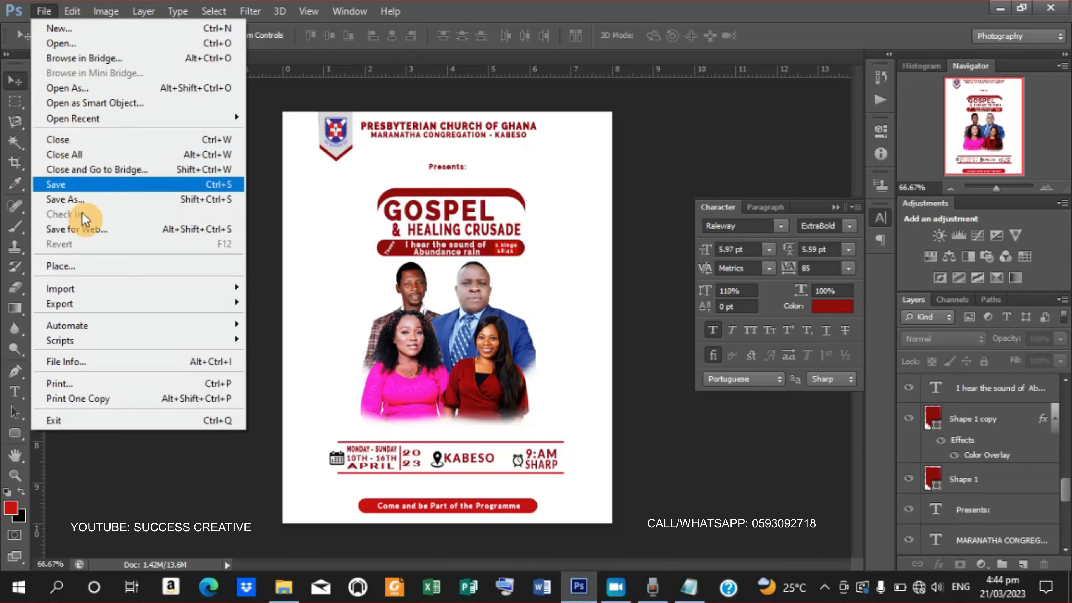
left_click(79, 267)
left_click(569, 136)
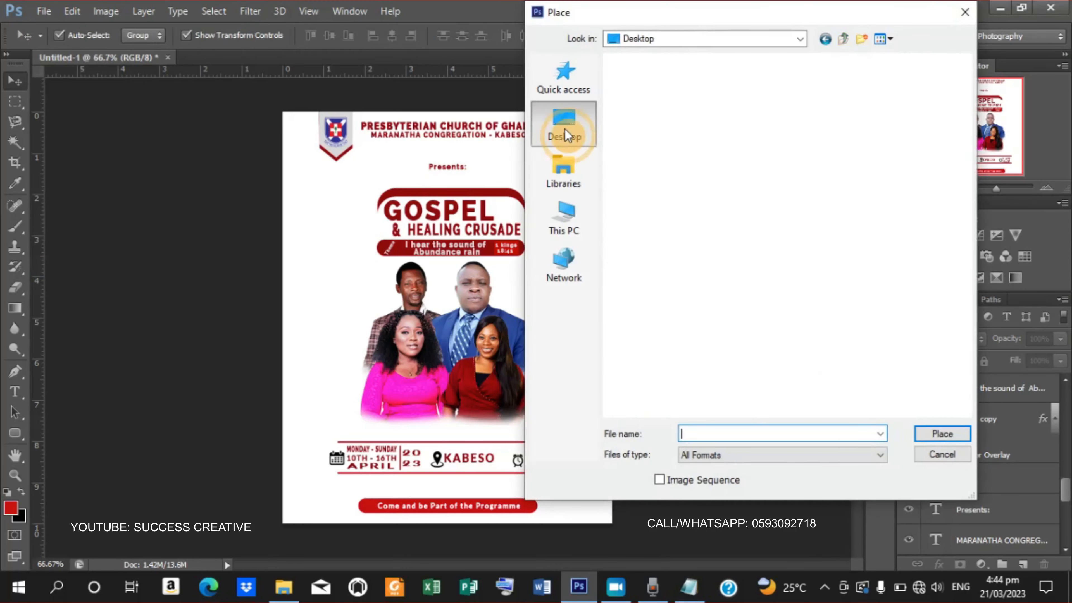
left_click_drag(967, 119, 969, 150)
double_click(684, 232)
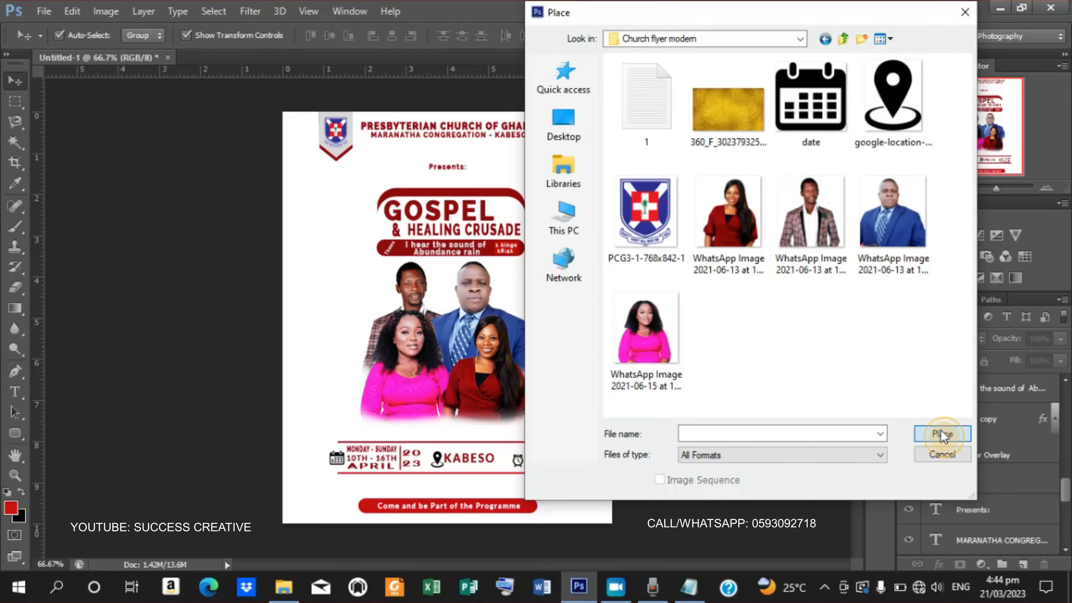
left_click(745, 137)
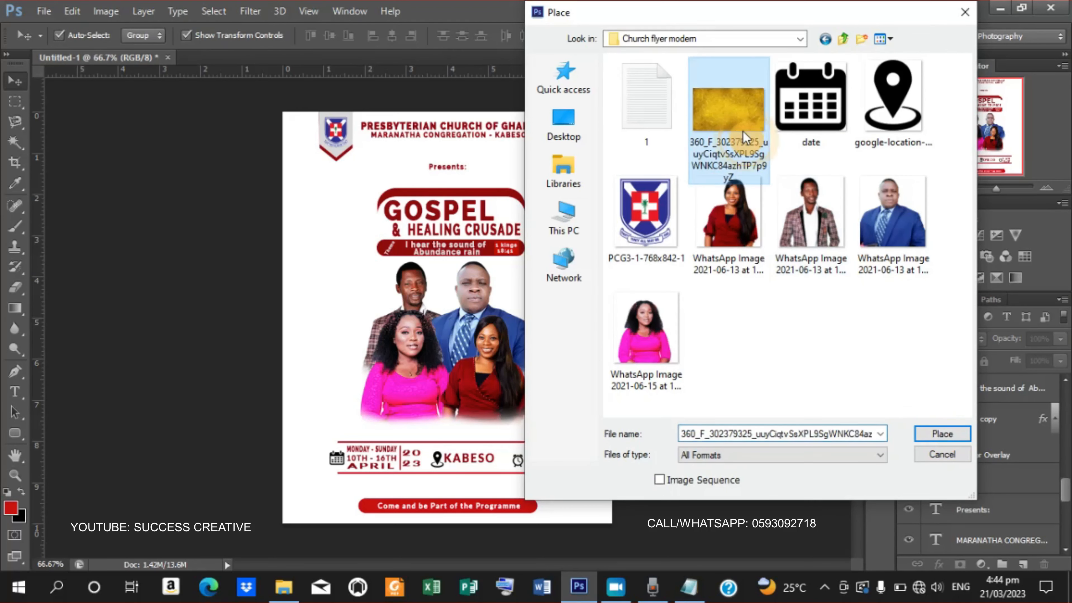
left_click(943, 434)
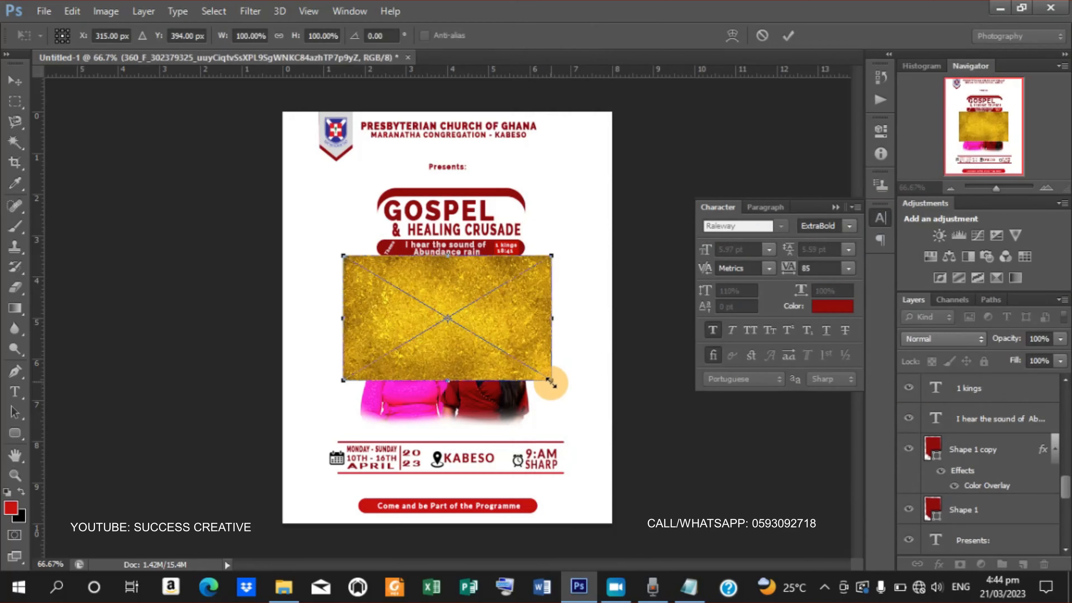
- Scale the gold texture to 247.50% and position it across the full page width, covering everything above the event details row
left_click_drag(551, 382, 706, 473)
left_click_drag(561, 353, 567, 271)
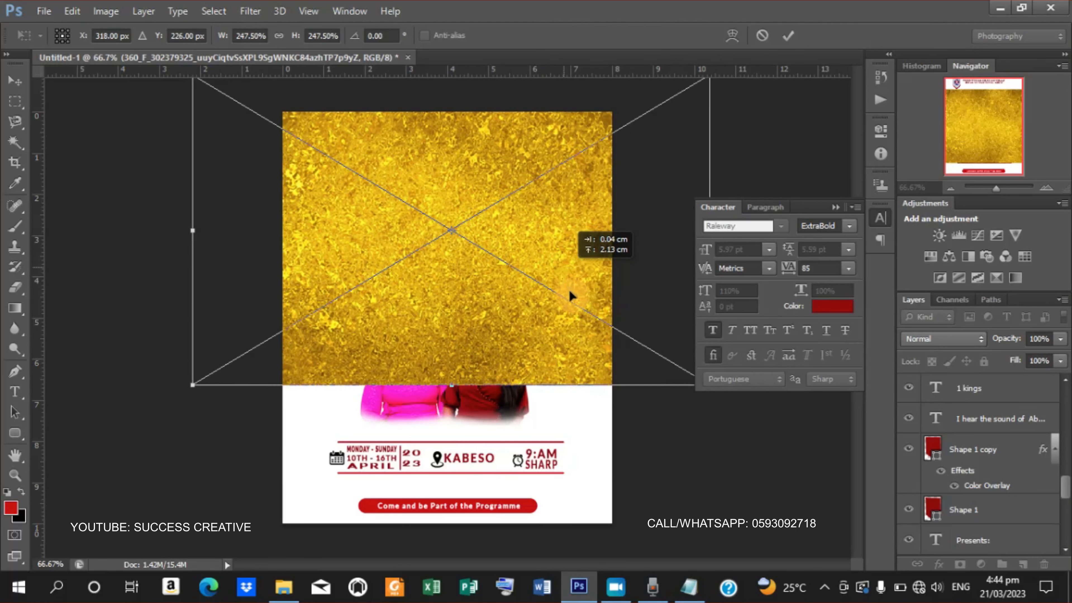
left_click_drag(566, 301, 567, 301)
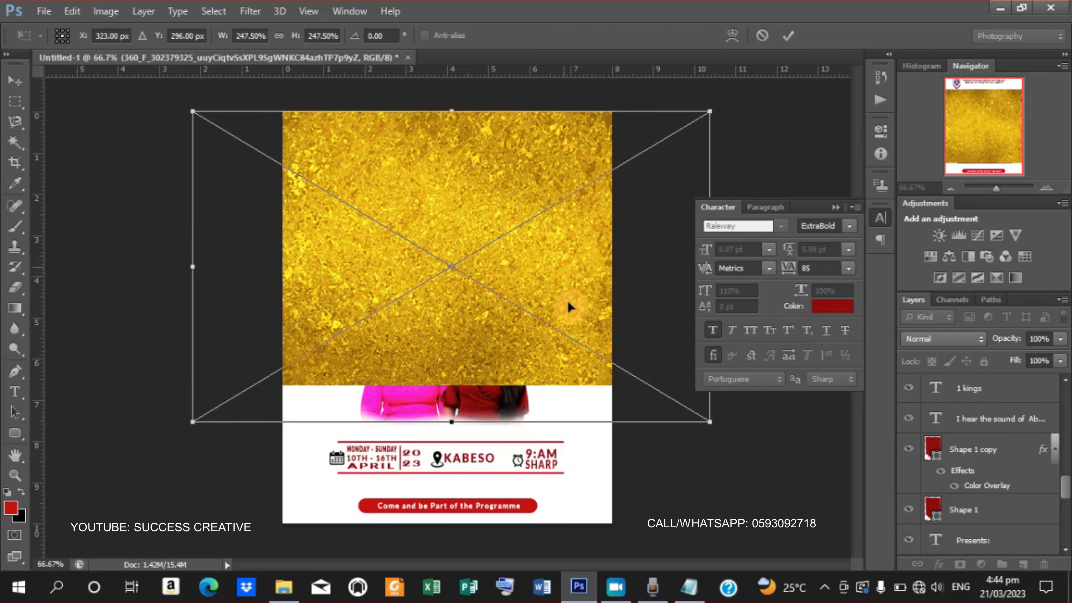
key("Return")
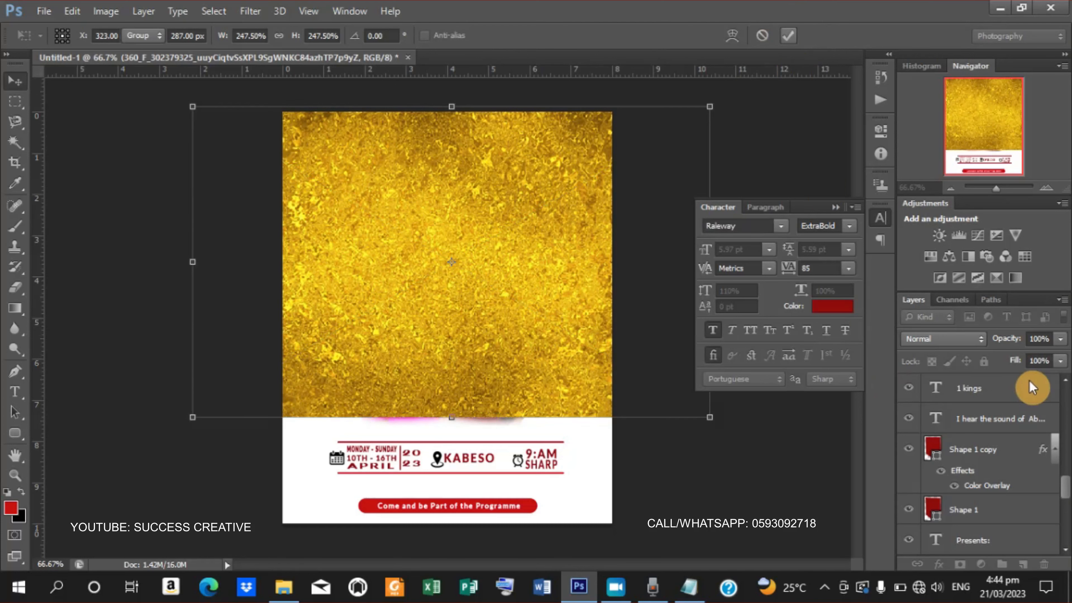
- Reorder the layers so the gold texture lies directly above the Background and the pictures group sits above the texture
scroll(1068, 489, "up", 5)
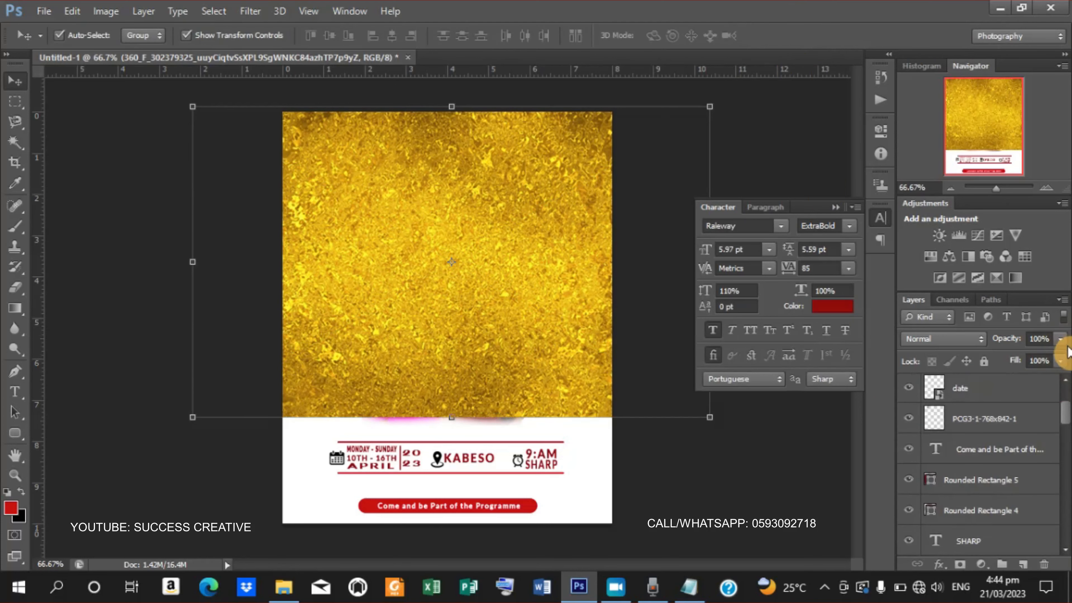
scroll(1064, 389, "up", 3)
left_click_drag(1018, 391, 1006, 499)
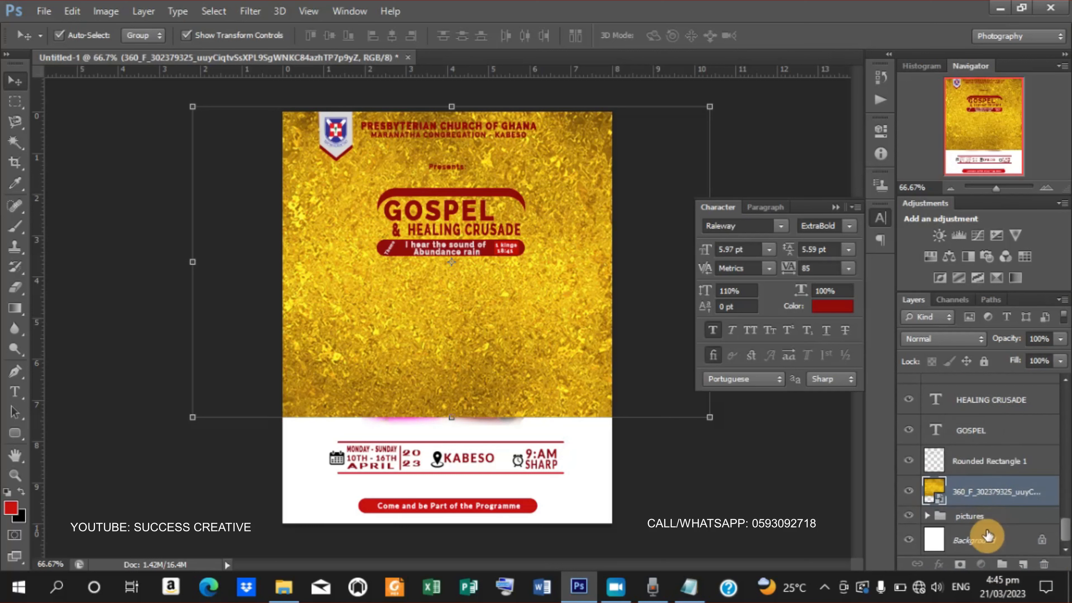
left_click_drag(967, 522, 946, 476)
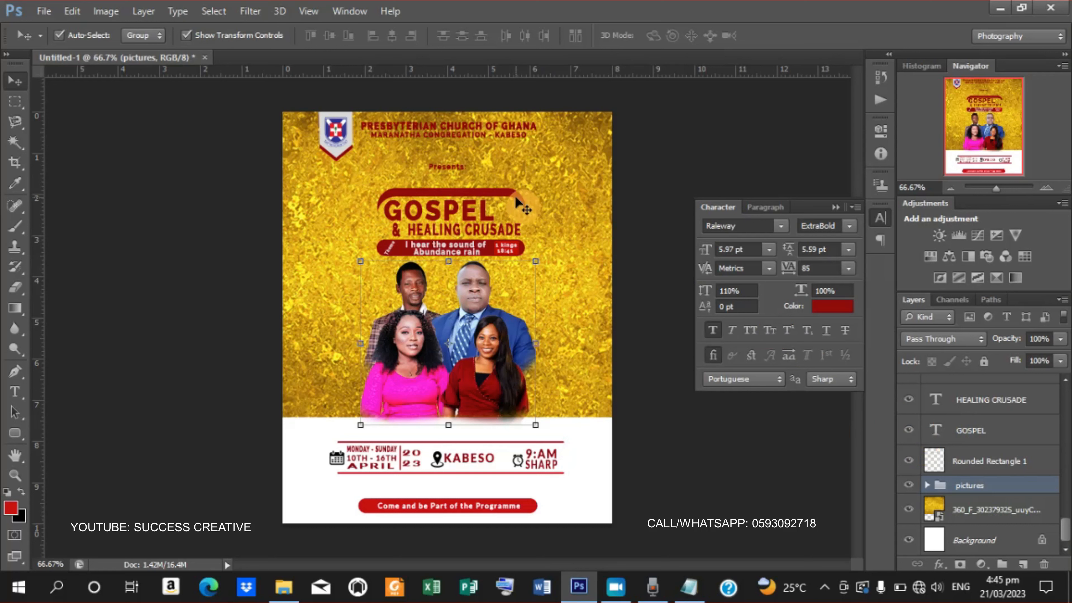
- Apply a Radial Blur of amount 60 with the Spin method and Good quality to the gold texture layer
left_click(252, 12)
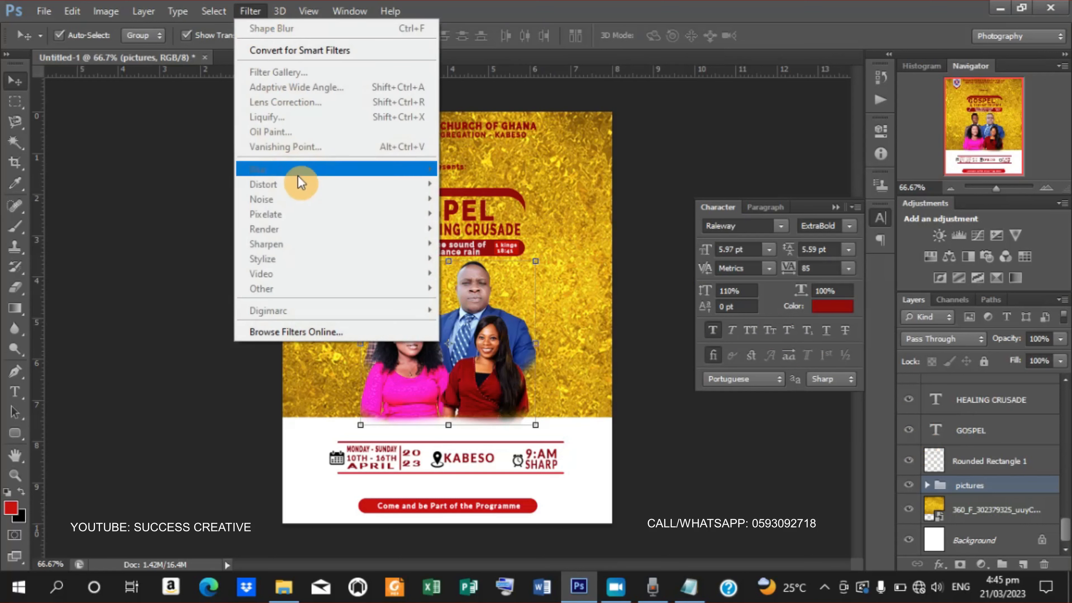
left_click(718, 191)
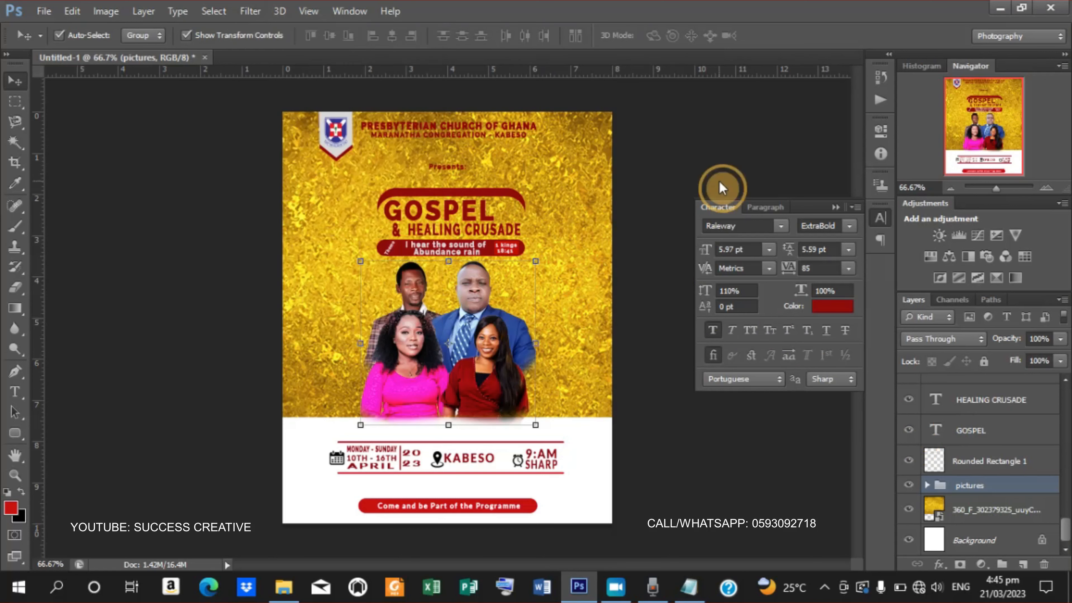
left_click(976, 509)
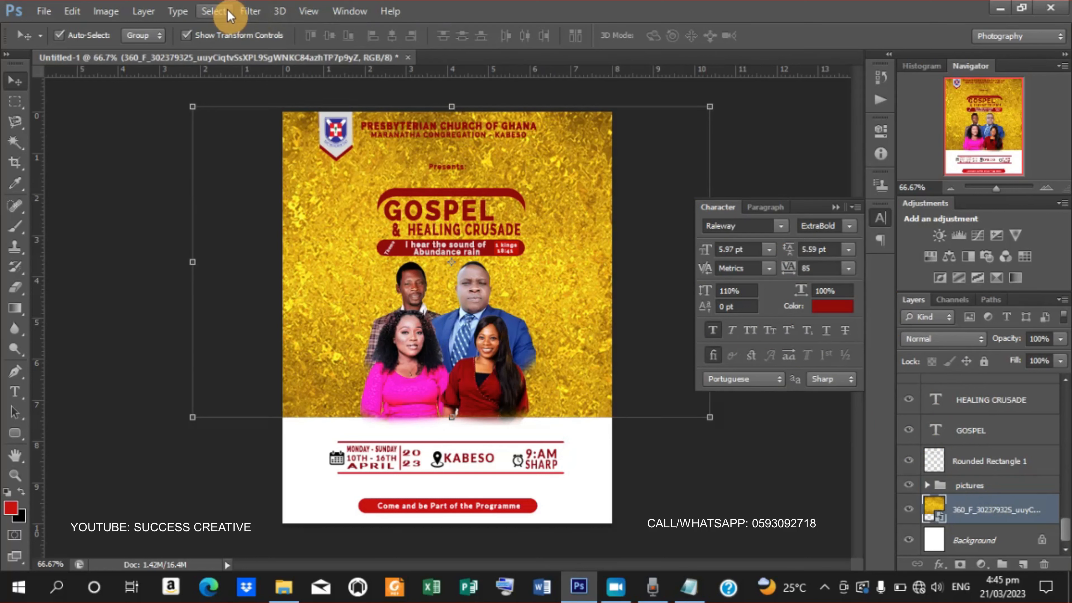
left_click(251, 11)
mouse_move(315, 174)
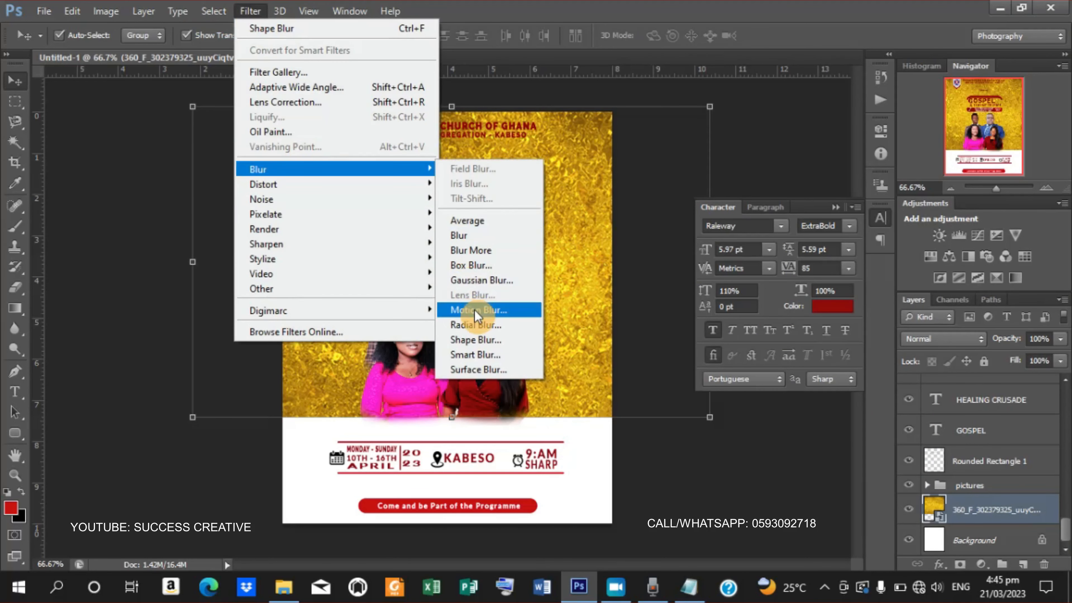
left_click(476, 325)
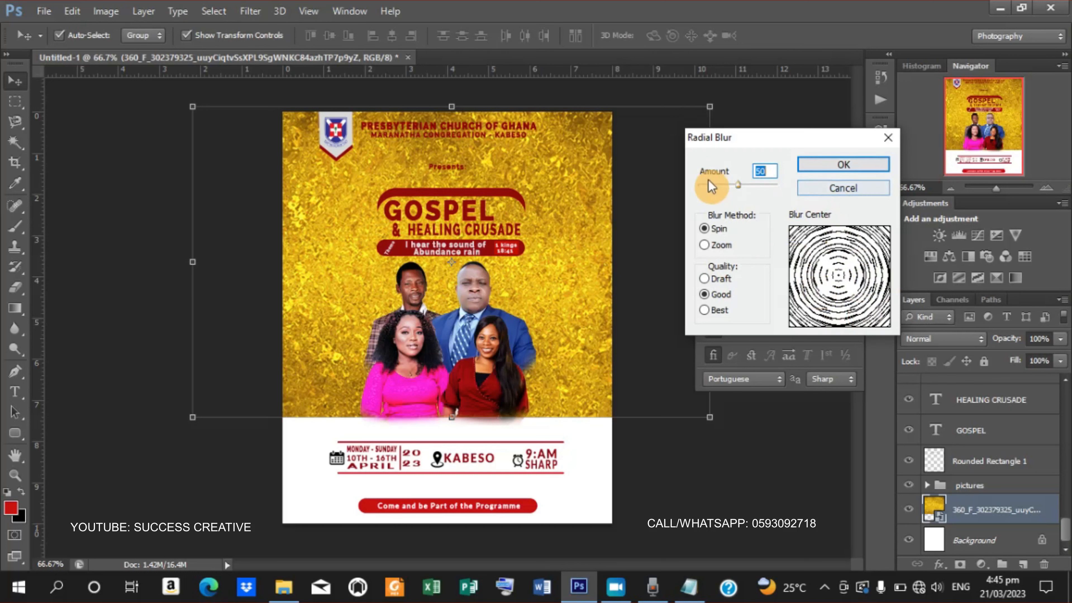
left_click_drag(738, 186, 742, 184)
left_click_drag(743, 186, 745, 187)
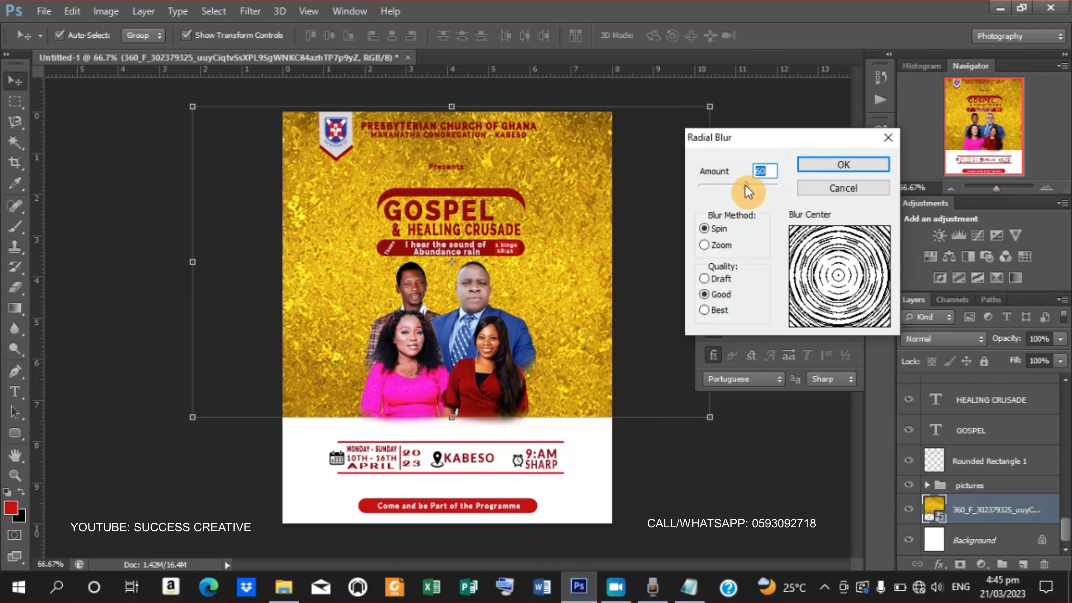
left_click(830, 165)
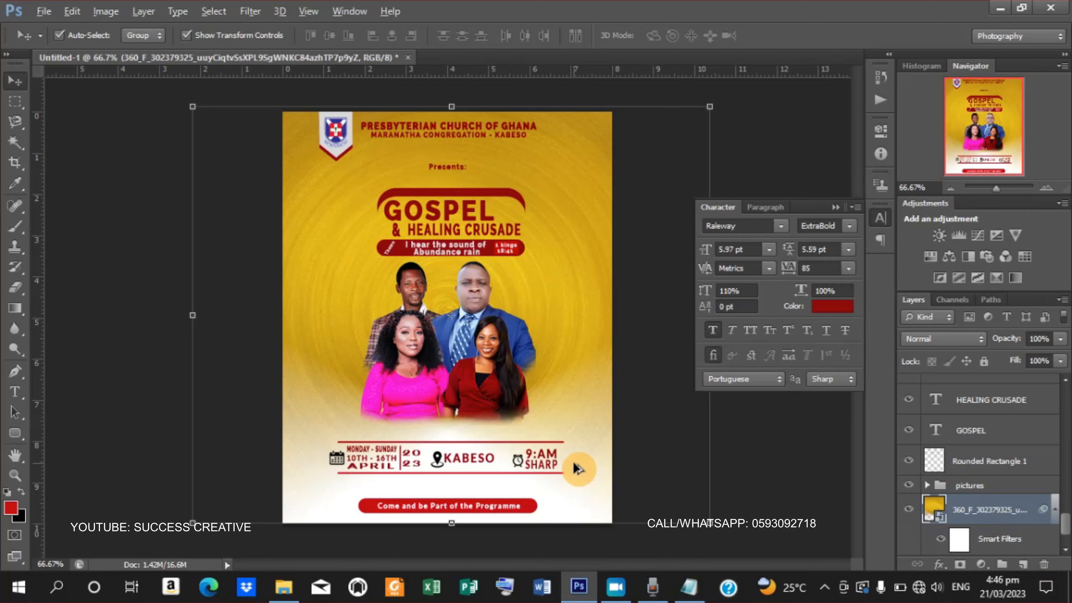
left_click(764, 457)
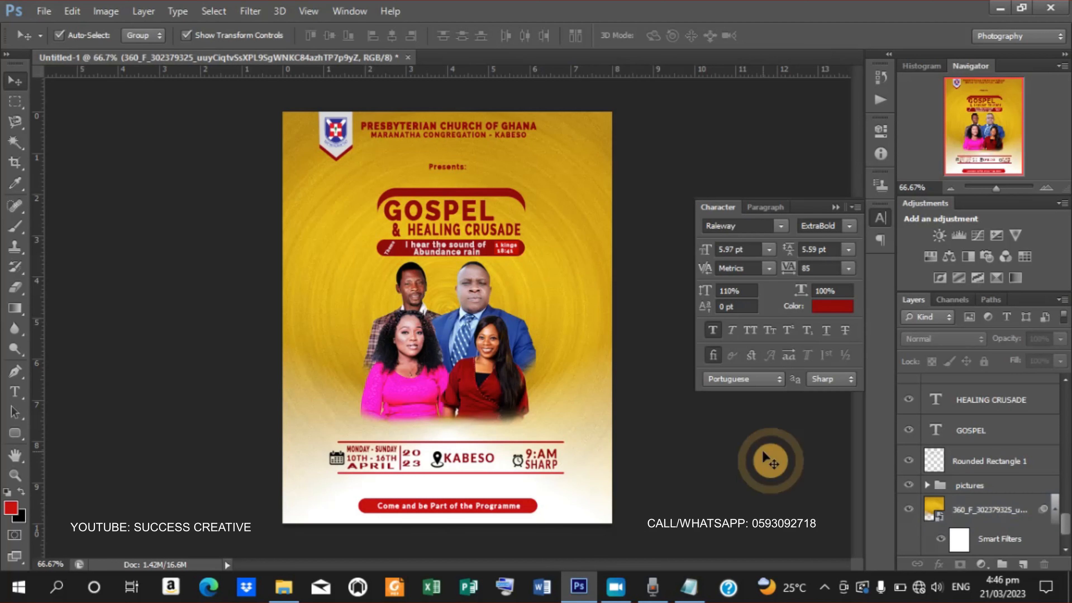
left_click(575, 394)
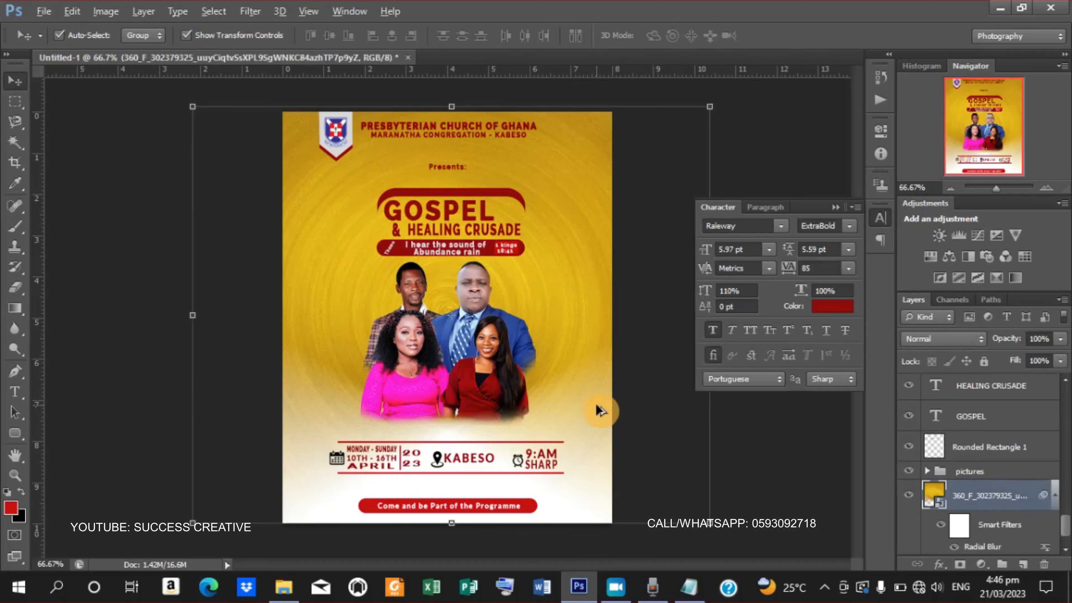
left_click_drag(596, 403, 584, 598)
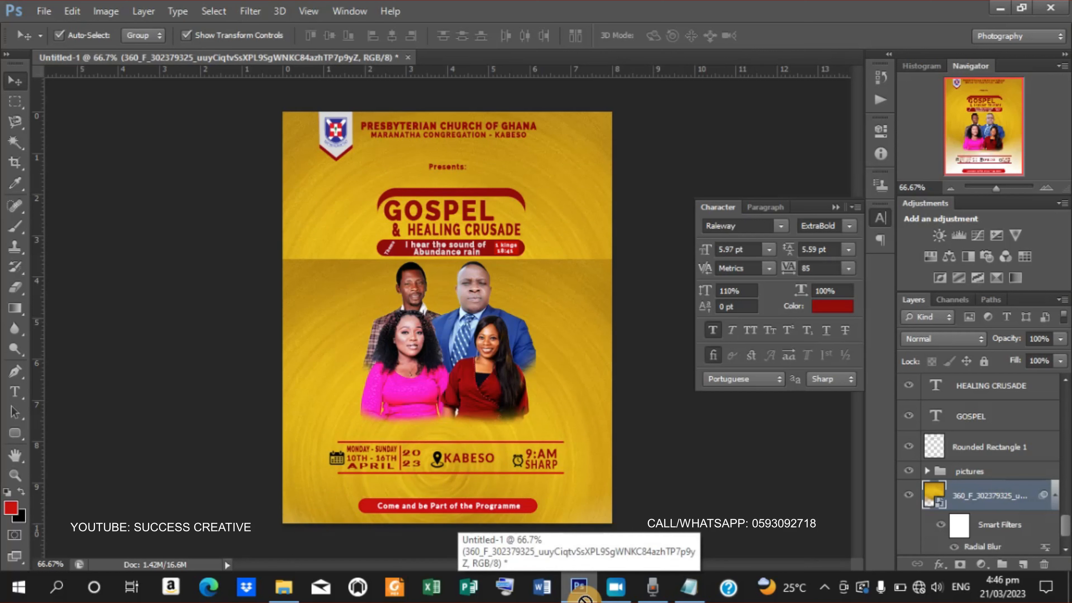
left_click_drag(585, 598, 584, 596)
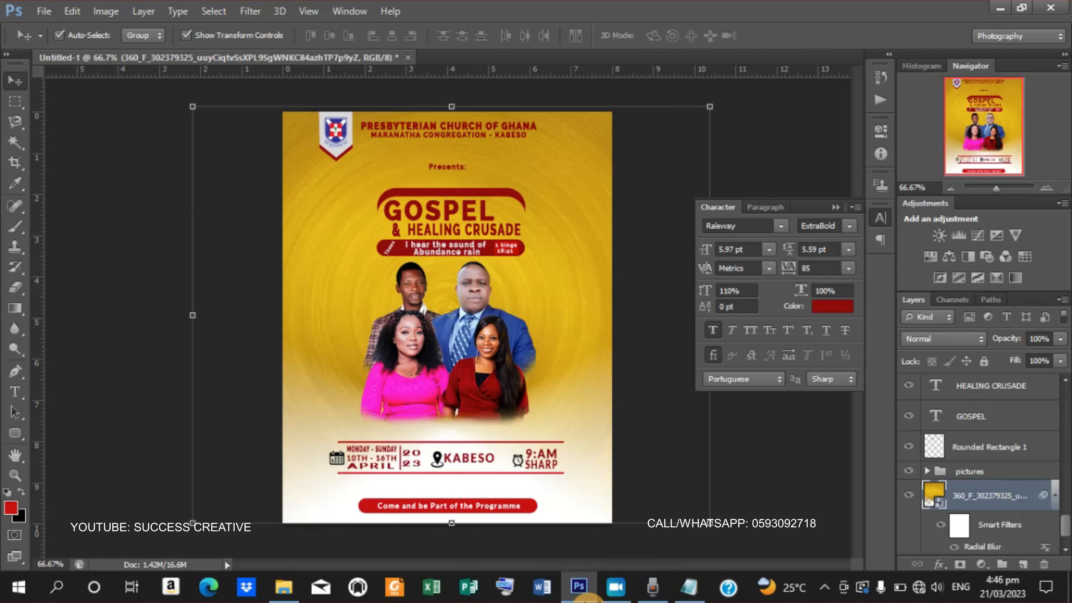
- Duplicate the blurred gold texture downward and nudge the copy until its upper edge sits just below the theme banner, covering the flyer's lower part
left_click_drag(554, 341, 557, 475)
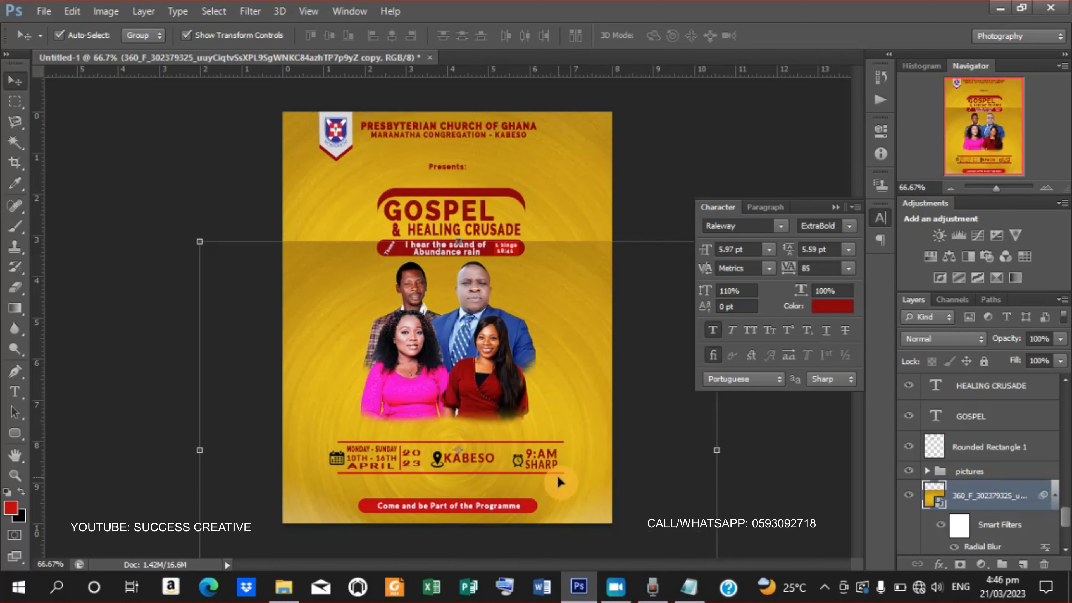
key("Down")
key("Down")
key("Down")
key("Down")
key("Down")
key("Down")
key("Down")
key("Down")
key("Down")
key("Down")
key("Down")
key("Down")
key("Down")
key("Down")
key("Down")
key("Down")
key("Down")
key("Down")
key("Down")
key("Down")
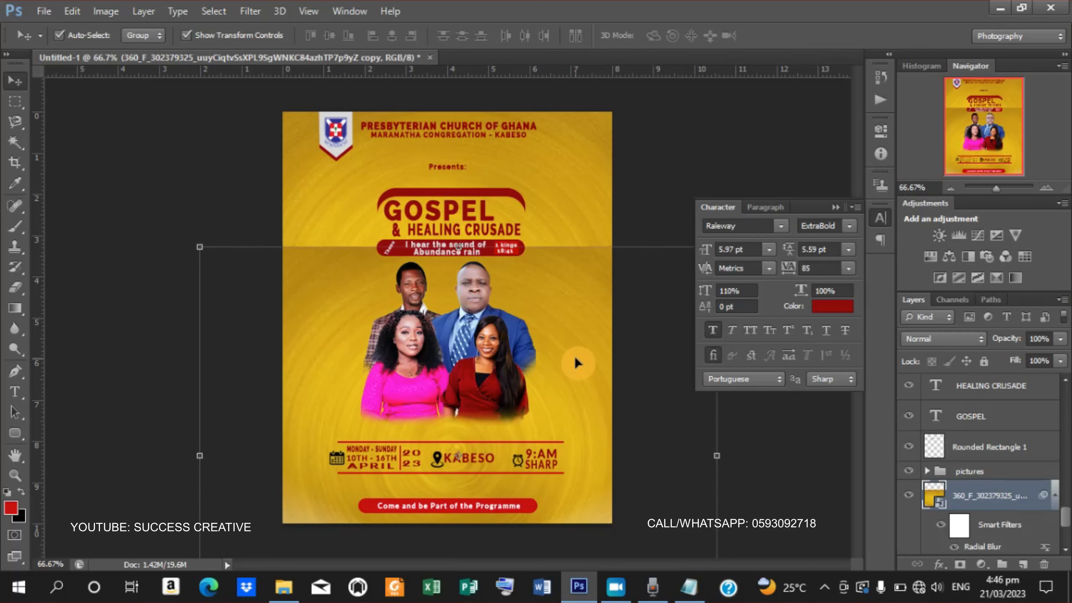
key("Down")
key("Down")
key("Down")
key("Down")
key("Down")
key("Down")
key("Down")
key("Down")
key("Down")
key("Down")
key("Down")
key("Down")
key("Down")
key("Down")
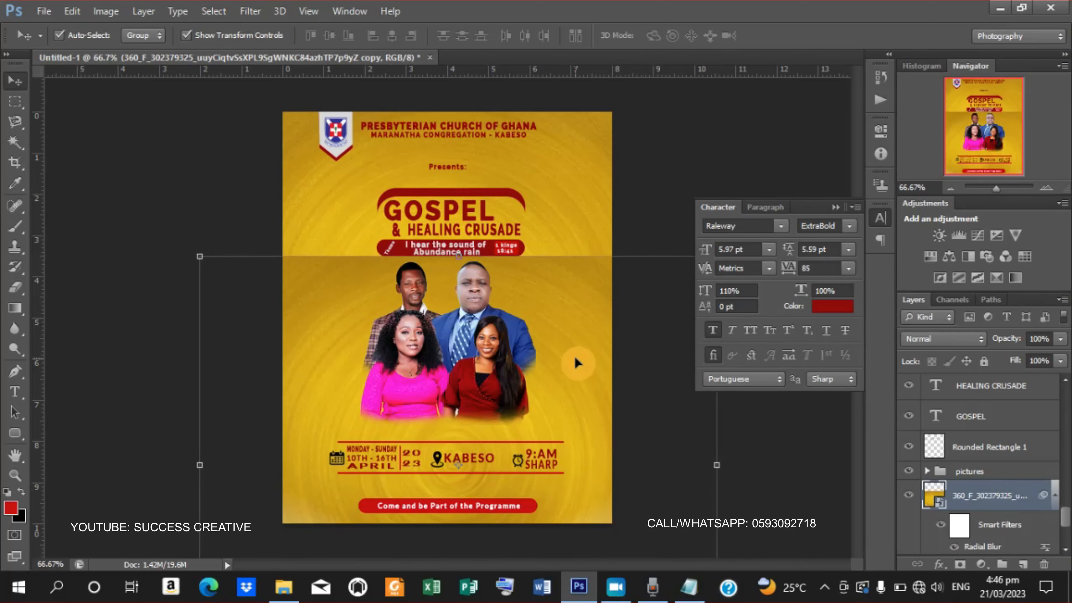
key("Down")
key("Down")
key("Down")
key("Down")
key("Down")
key("Down")
key("Down")
key("Down")
key("Down")
key("Down")
key("Down")
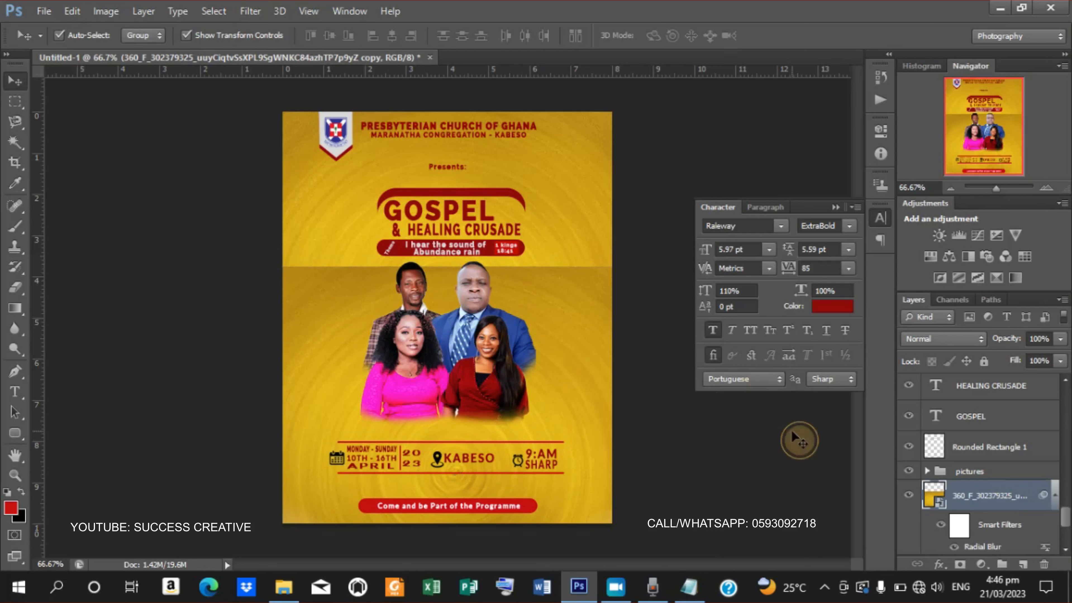
left_click(989, 499, "ctrl")
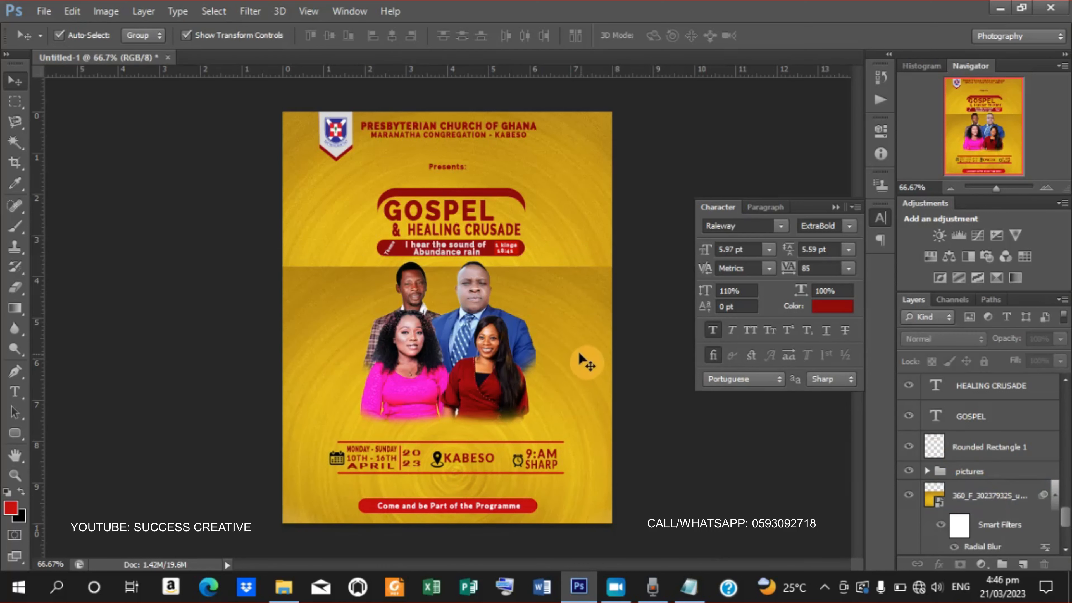
- Add a layer mask to the lower texture copy and fade its upper edge with black-to-transparent linear gradients, blending it into the original texture
left_click(567, 350)
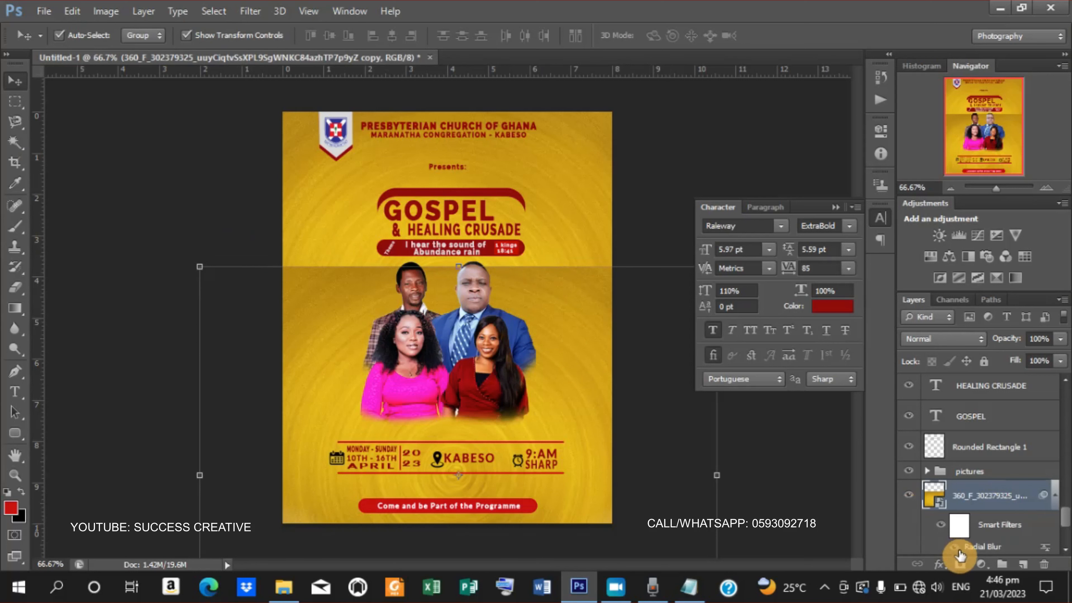
left_click(961, 566)
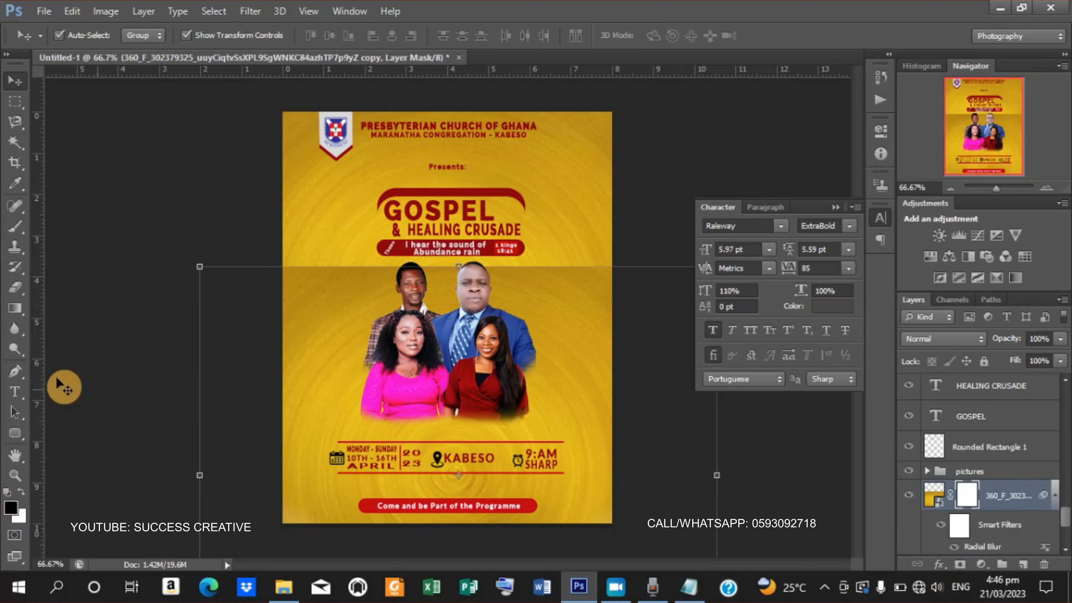
left_click(26, 300)
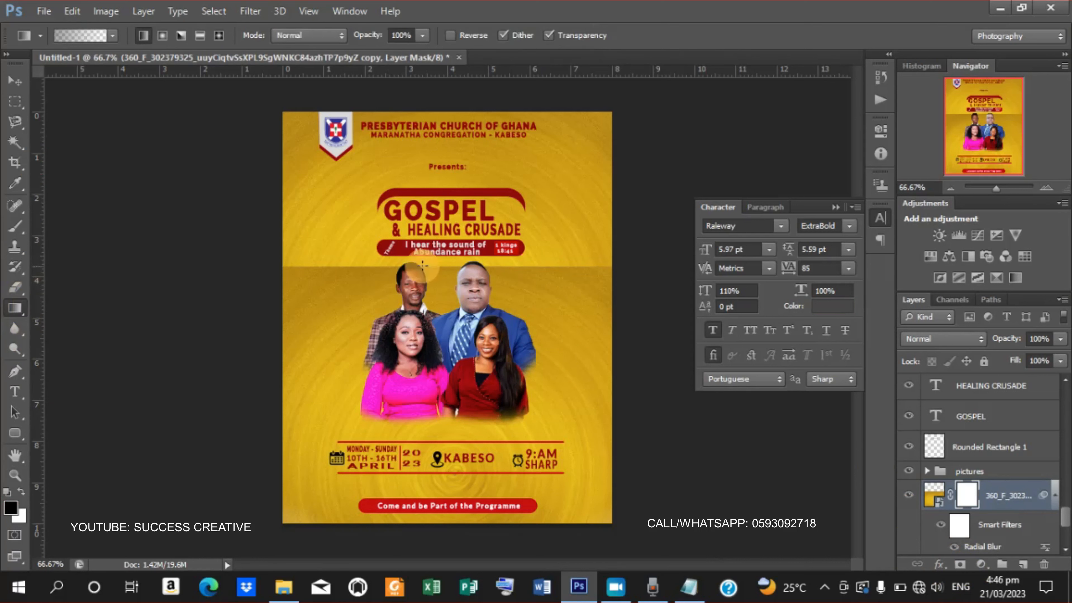
left_click_drag(556, 242, 558, 292)
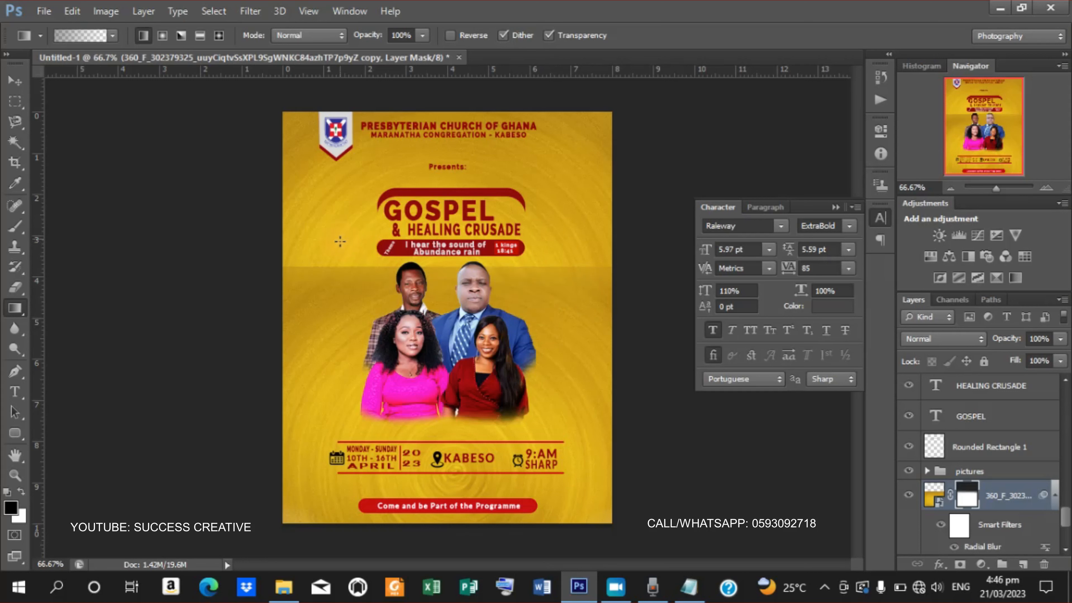
left_click_drag(340, 240, 334, 307)
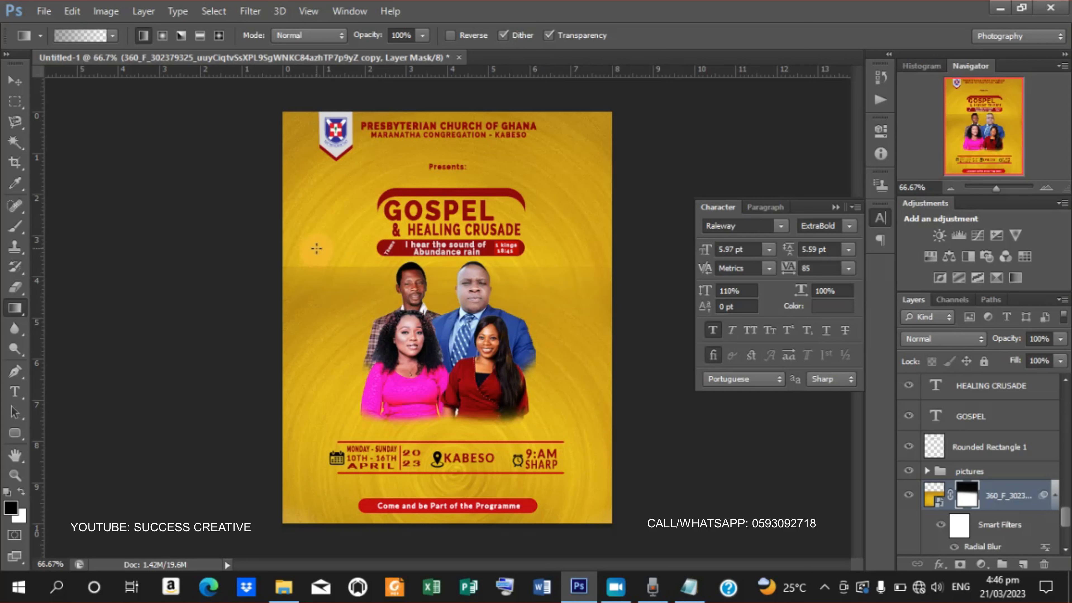
left_click_drag(316, 247, 312, 298)
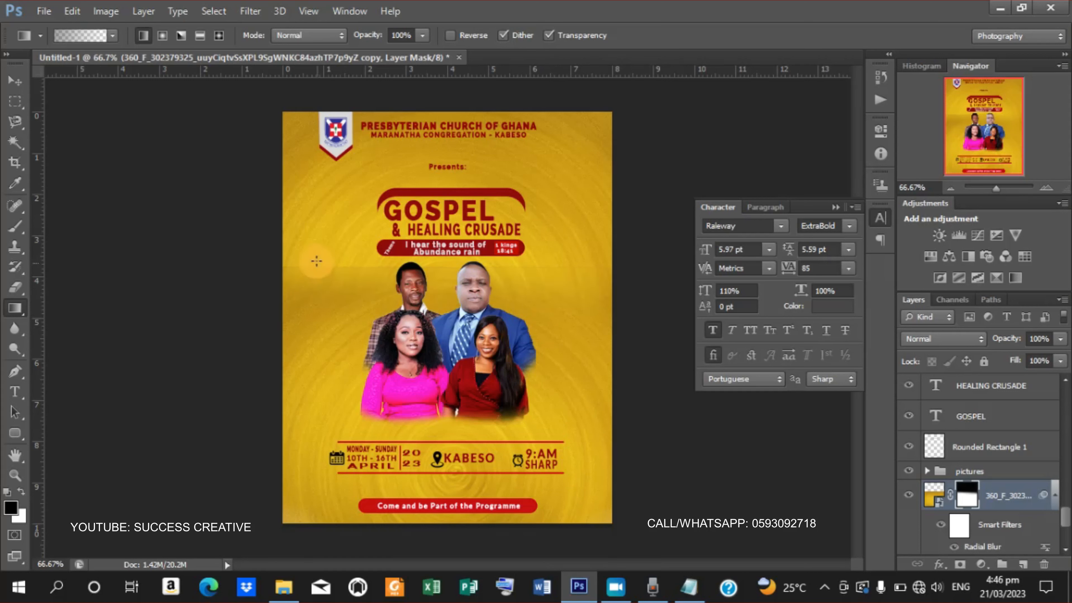
left_click_drag(318, 228, 289, 317)
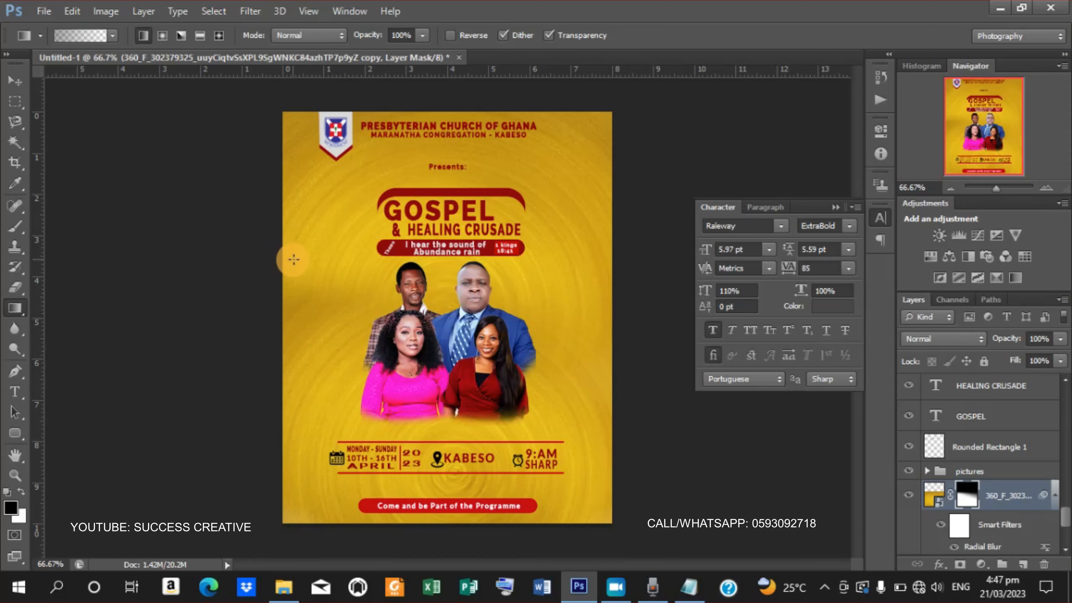
left_click_drag(294, 258, 333, 335)
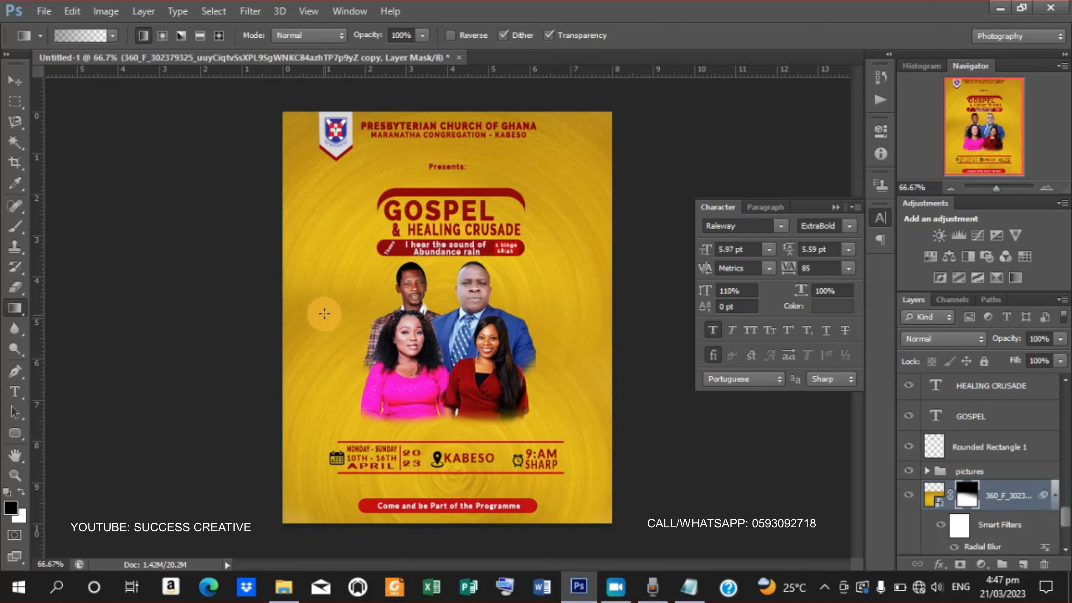
left_click_drag(304, 280, 325, 325)
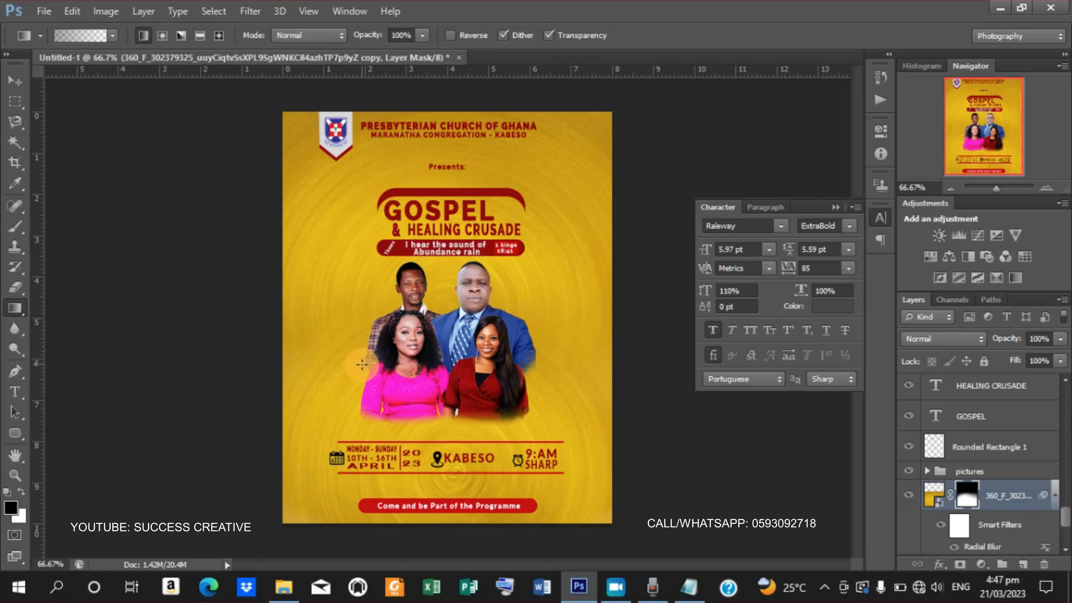
left_click(26, 83)
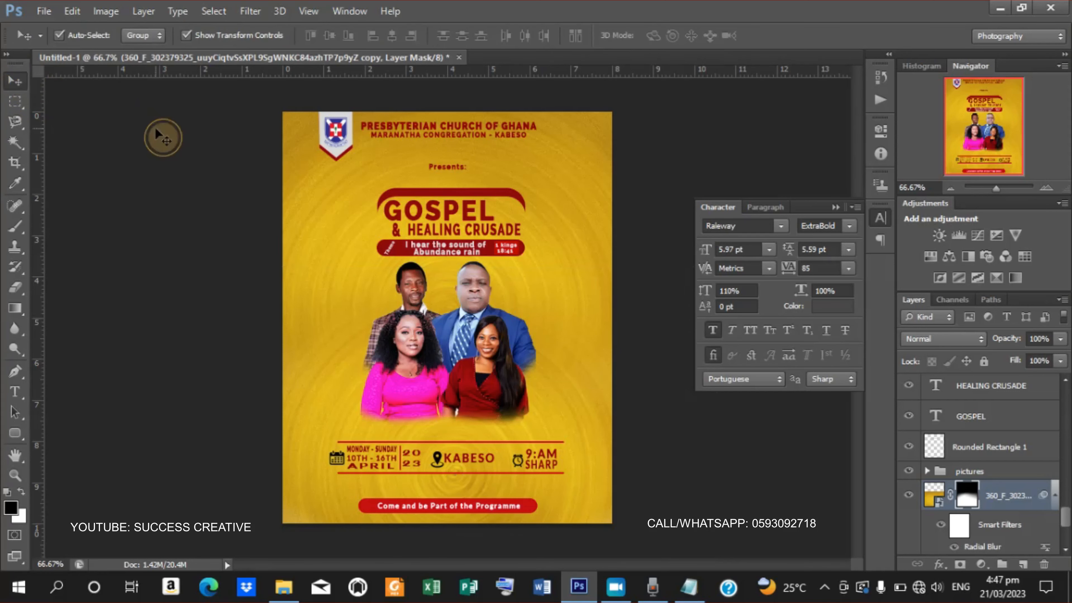
left_click(163, 137)
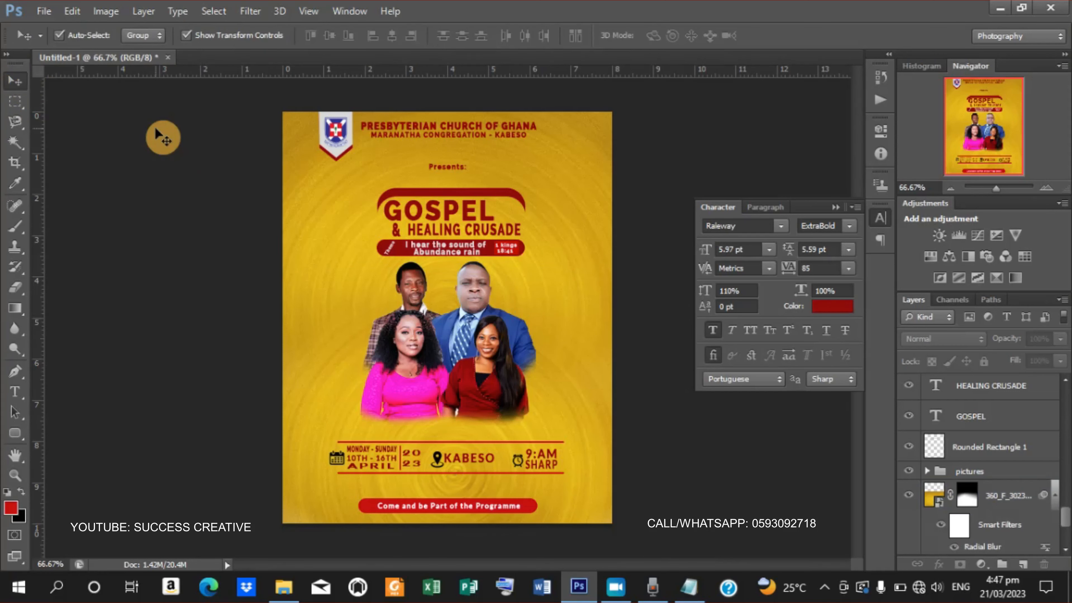